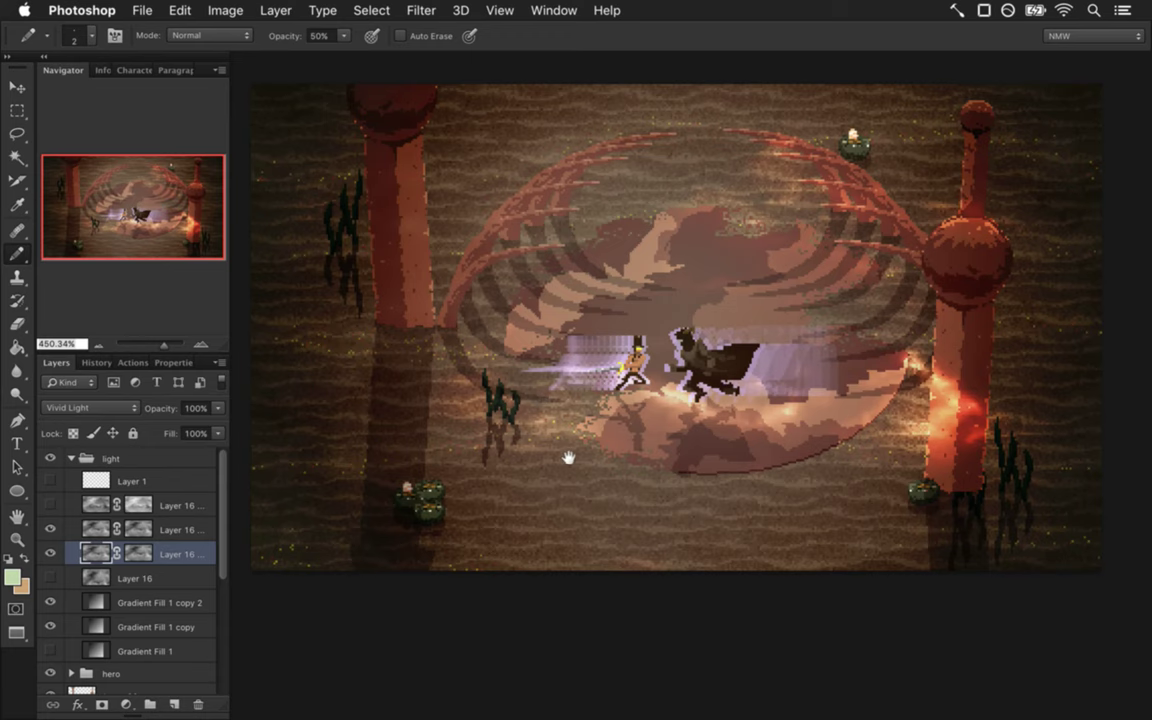
Examine the battle scene artwork and the layer stack from the light group down to the ground group.
{"action": "left_click", "coordinate": [609, 437]}
{"action": "left_click_drag", "start_coordinate": [609, 437], "coordinate": [609, 435]}
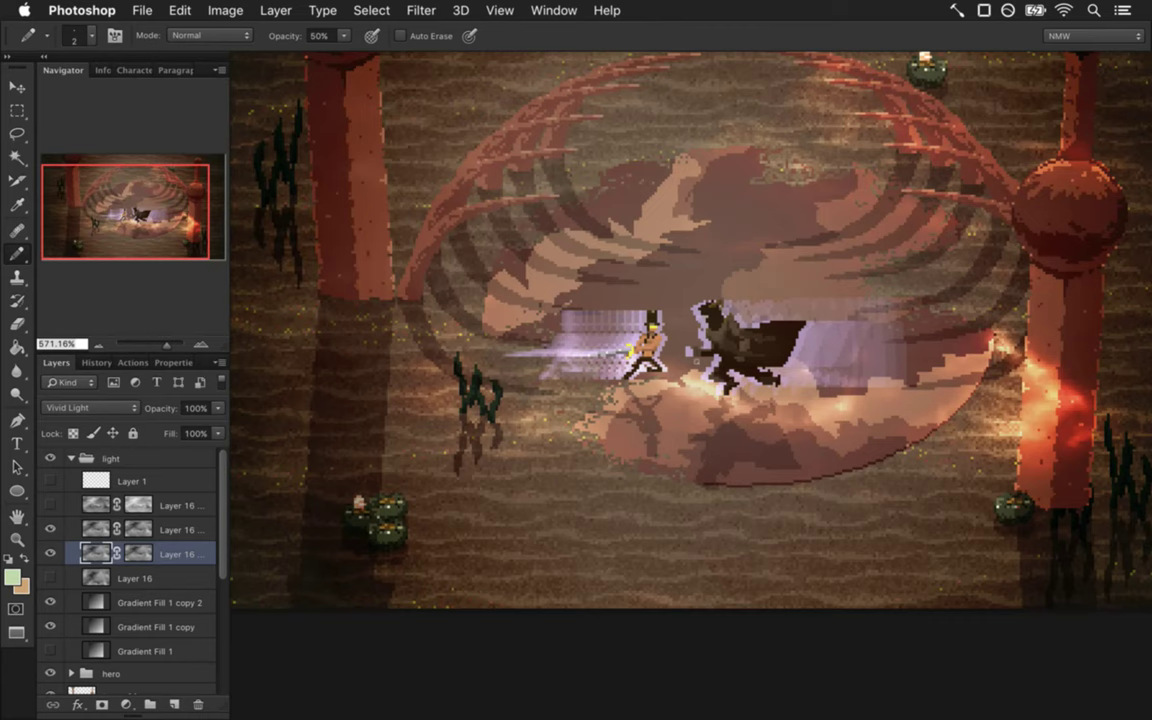
{"action": "left_click", "coordinate": [648, 458], "text": "alt"}
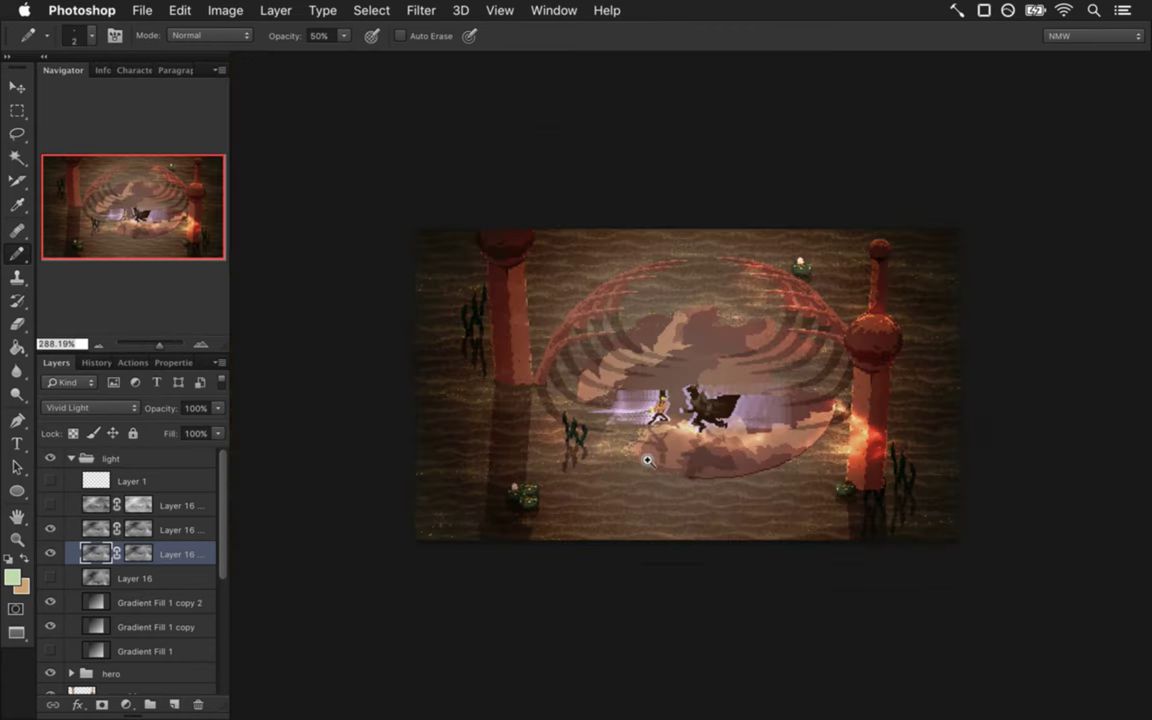
{"action": "left_click_drag", "start_coordinate": [674, 465], "coordinate": [738, 432]}
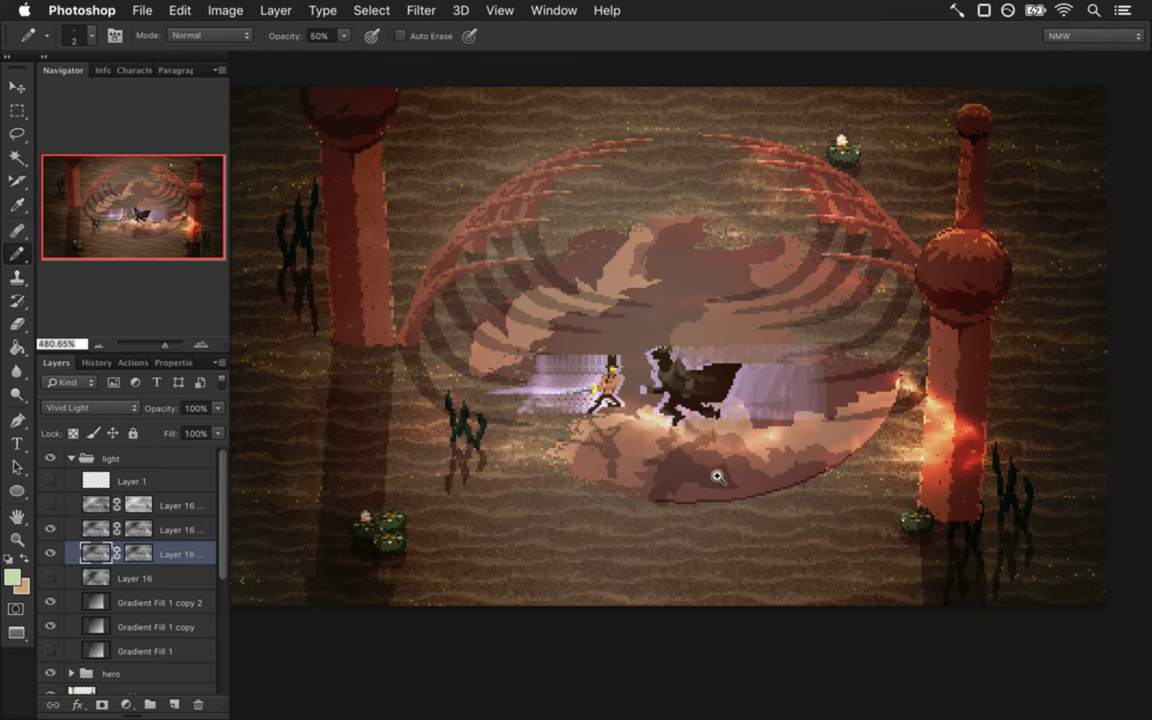
{"action": "scroll", "coordinate": [730, 475], "scroll_direction": "up", "scroll_amount": 2}
{"action": "left_click_drag", "start_coordinate": [751, 475], "coordinate": [725, 481]}
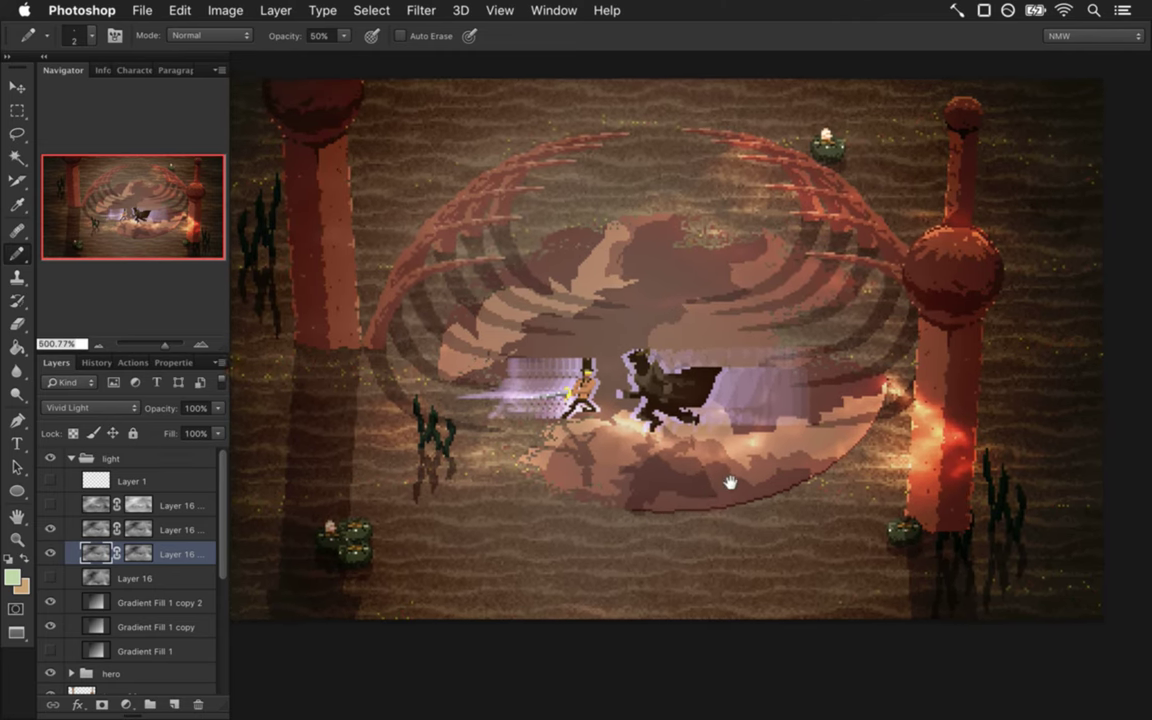
{"action": "left_click_drag", "start_coordinate": [224, 501], "coordinate": [228, 566]}
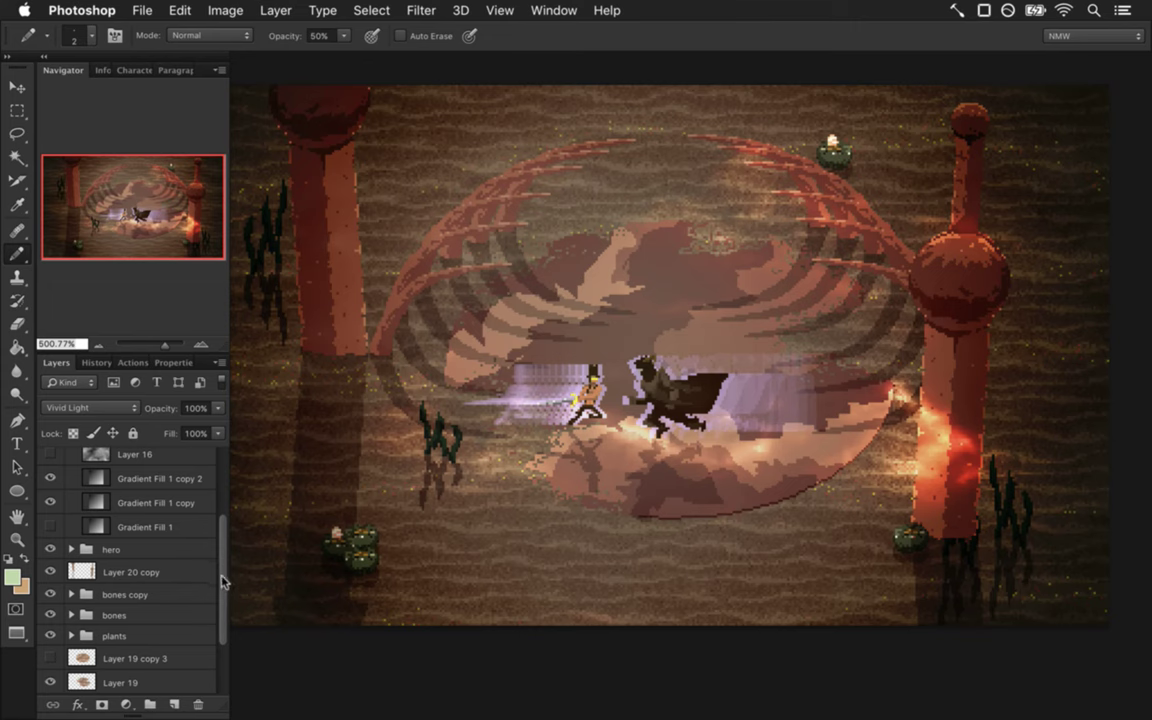
{"action": "left_click_drag", "start_coordinate": [222, 580], "coordinate": [222, 626]}
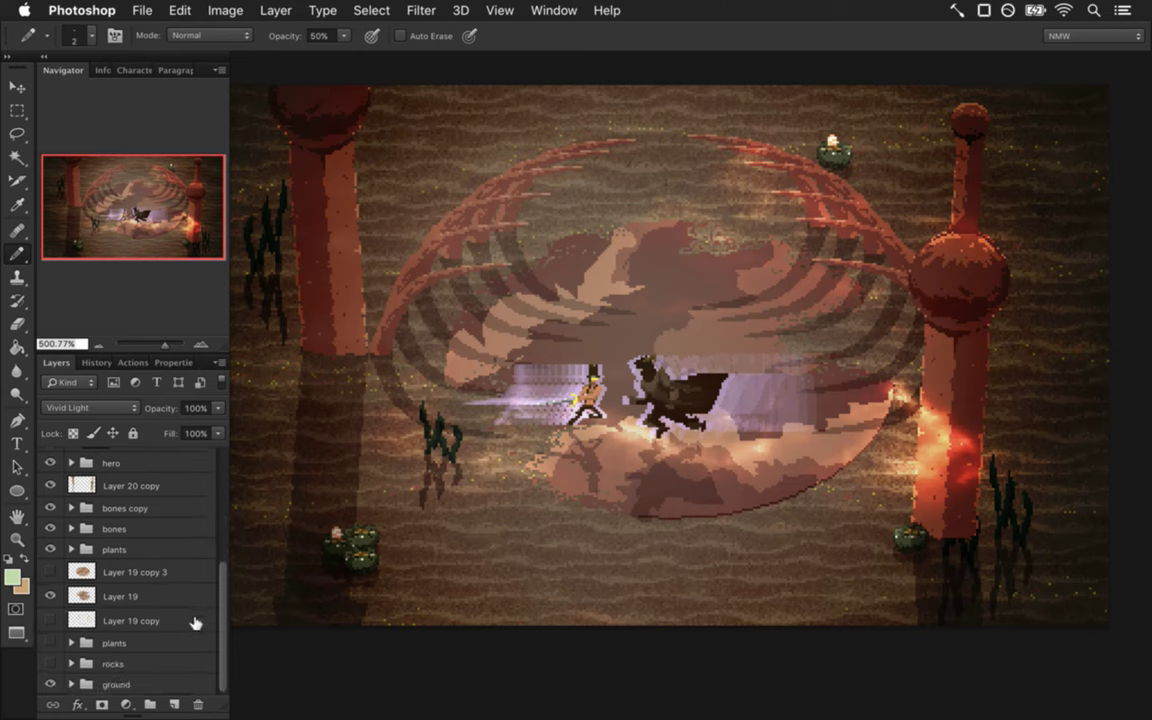
{"action": "left_click_drag", "start_coordinate": [221, 621], "coordinate": [220, 572]}
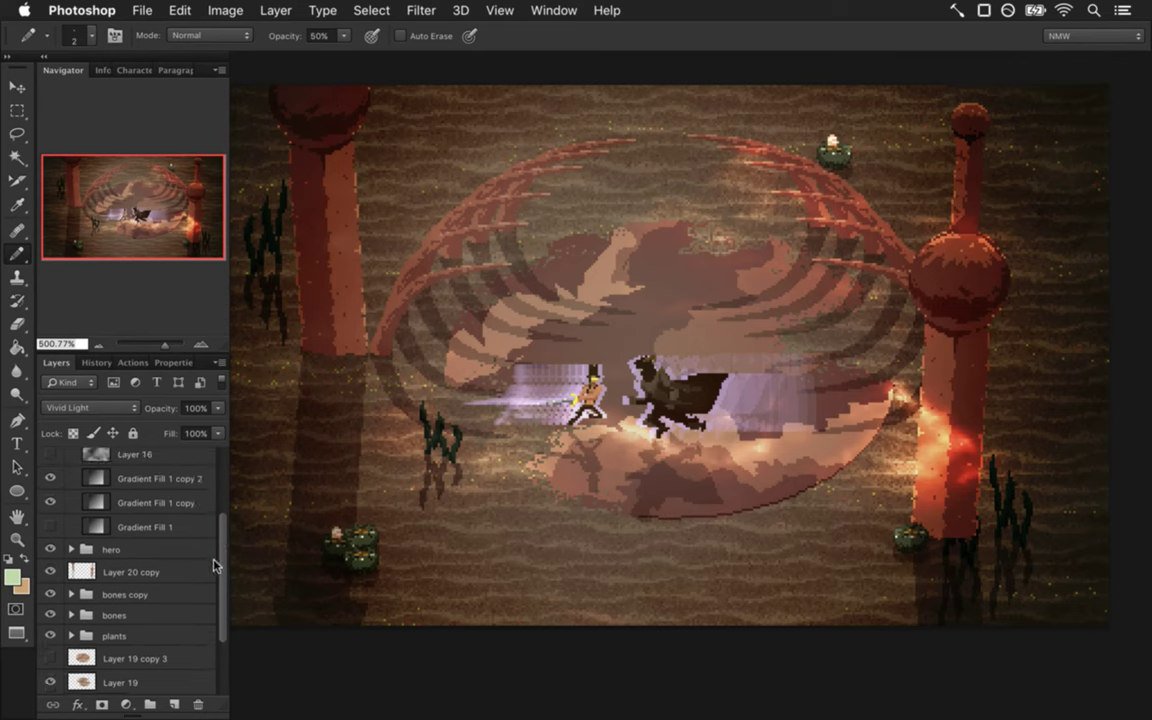
Toggle the hero group's visibility to check its contents, expand it, and hide its none zero group.
{"action": "left_click", "coordinate": [49, 547]}
{"action": "left_click", "coordinate": [49, 547]}
{"action": "left_click", "coordinate": [112, 549]}
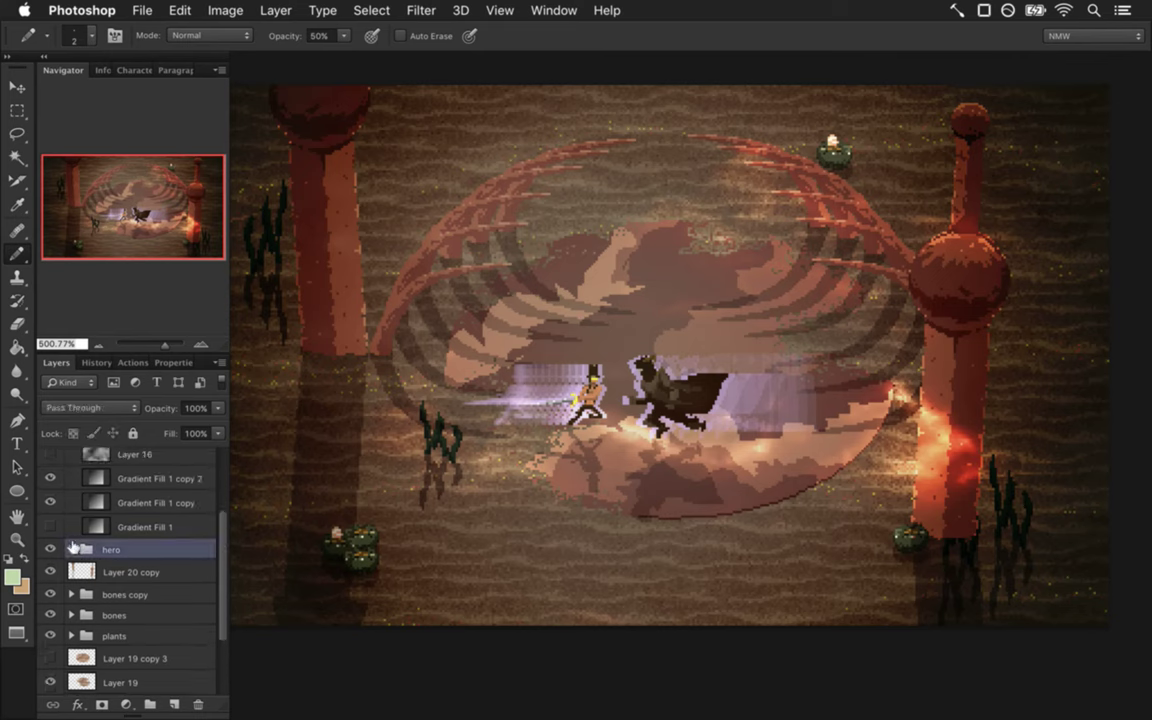
{"action": "left_click", "coordinate": [71, 549]}
{"action": "left_click", "coordinate": [126, 590]}
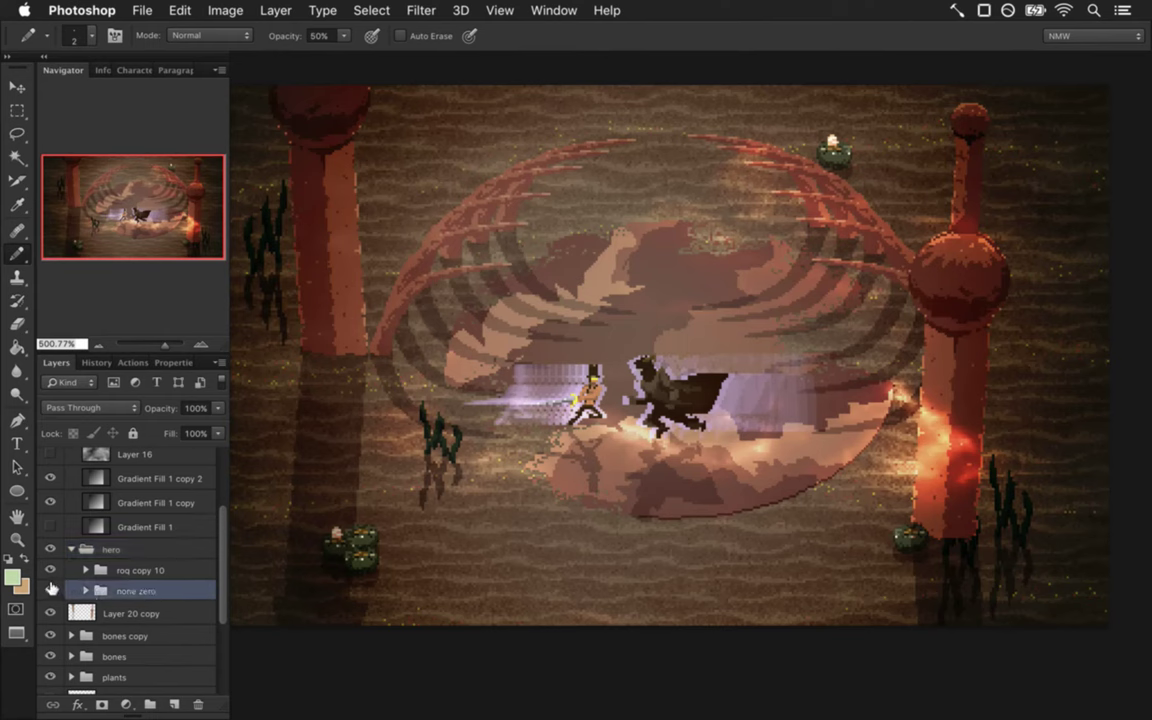
{"action": "left_click", "coordinate": [50, 591]}
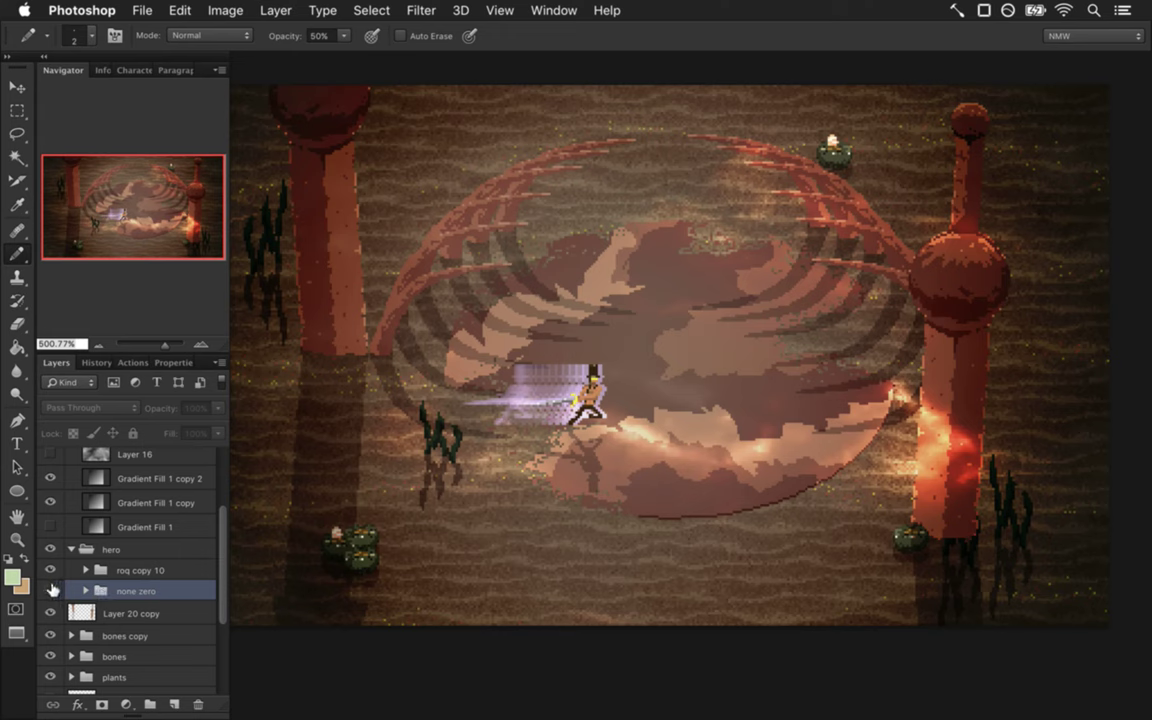
Expand the roq copy 10 group and look through its trail layers from roq copy 13 to roq copy 11.
{"action": "left_click", "coordinate": [92, 569]}
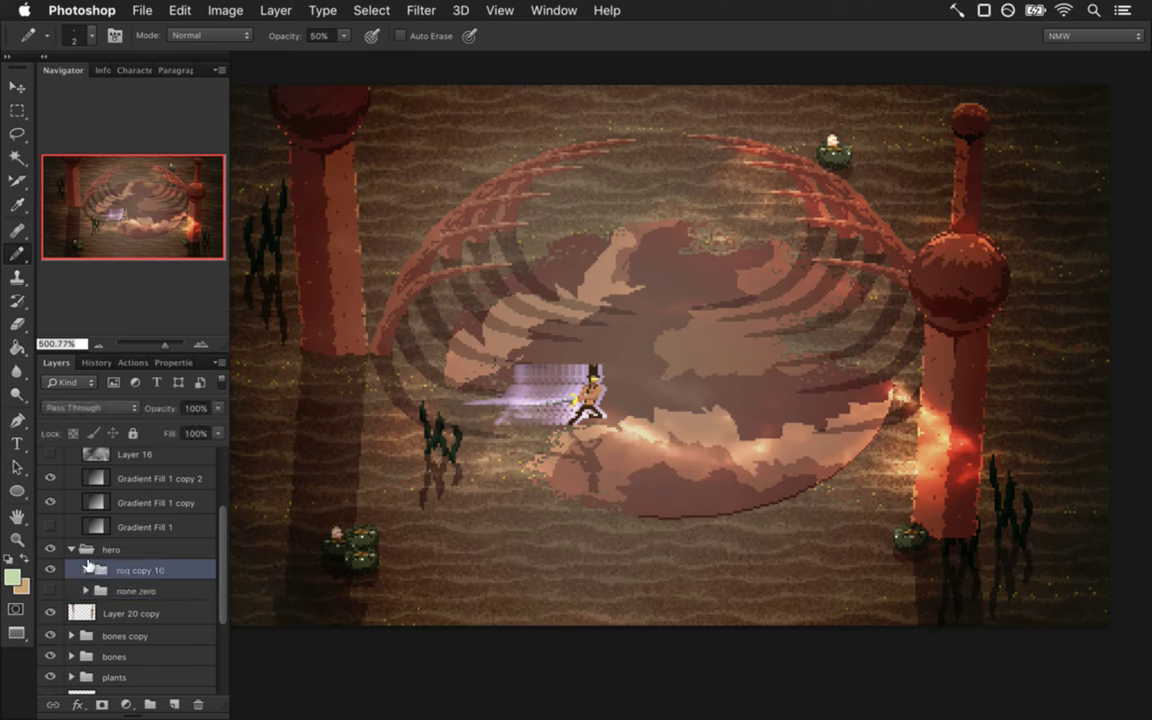
{"action": "left_click", "coordinate": [86, 569]}
{"action": "scroll", "coordinate": [216, 541], "scroll_direction": "down", "scroll_amount": 3}
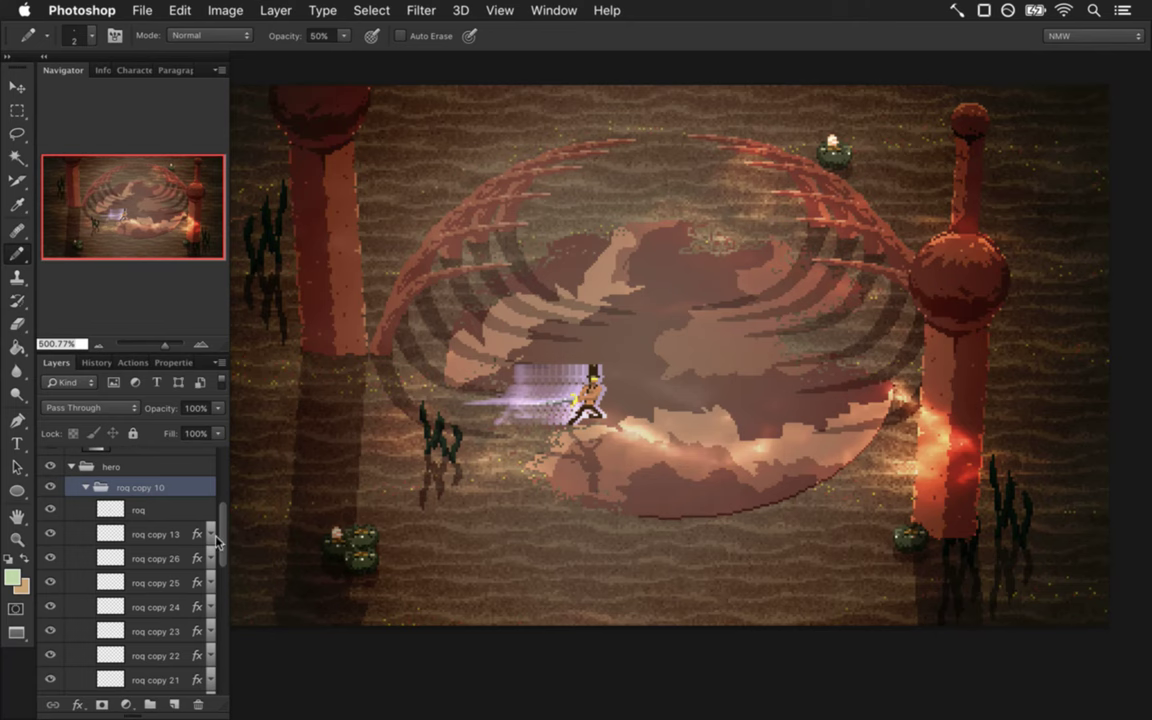
{"action": "left_click", "coordinate": [155, 535]}
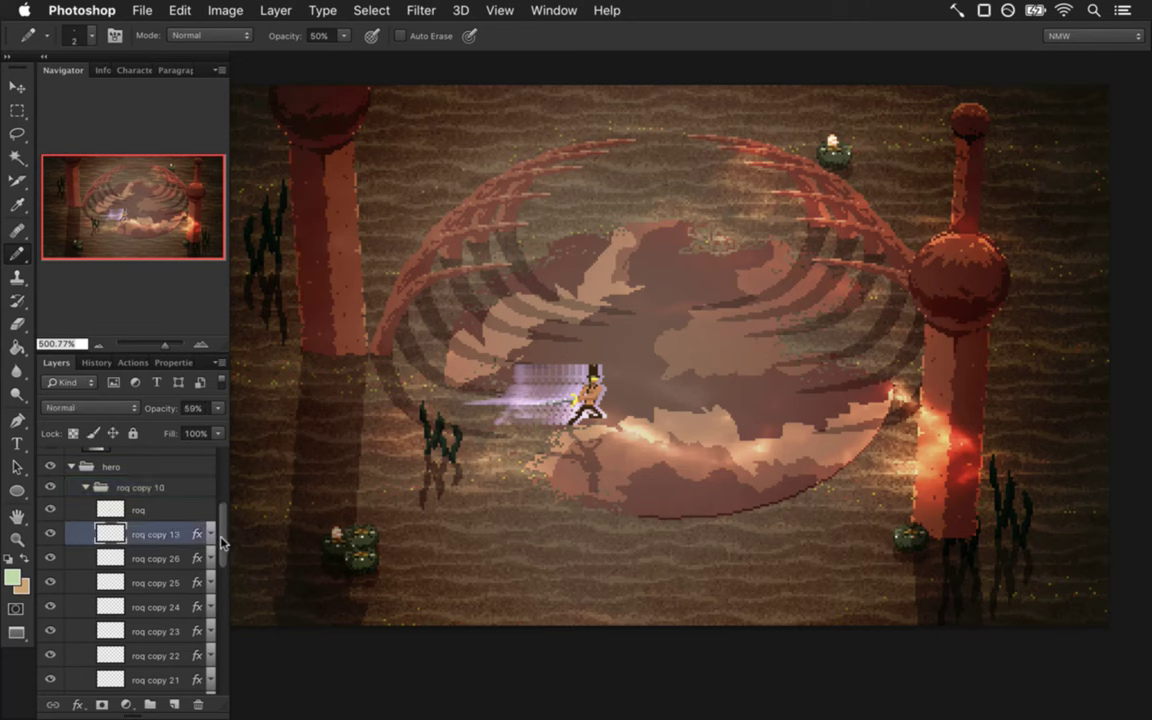
{"action": "left_click_drag", "start_coordinate": [220, 541], "coordinate": [208, 618]}
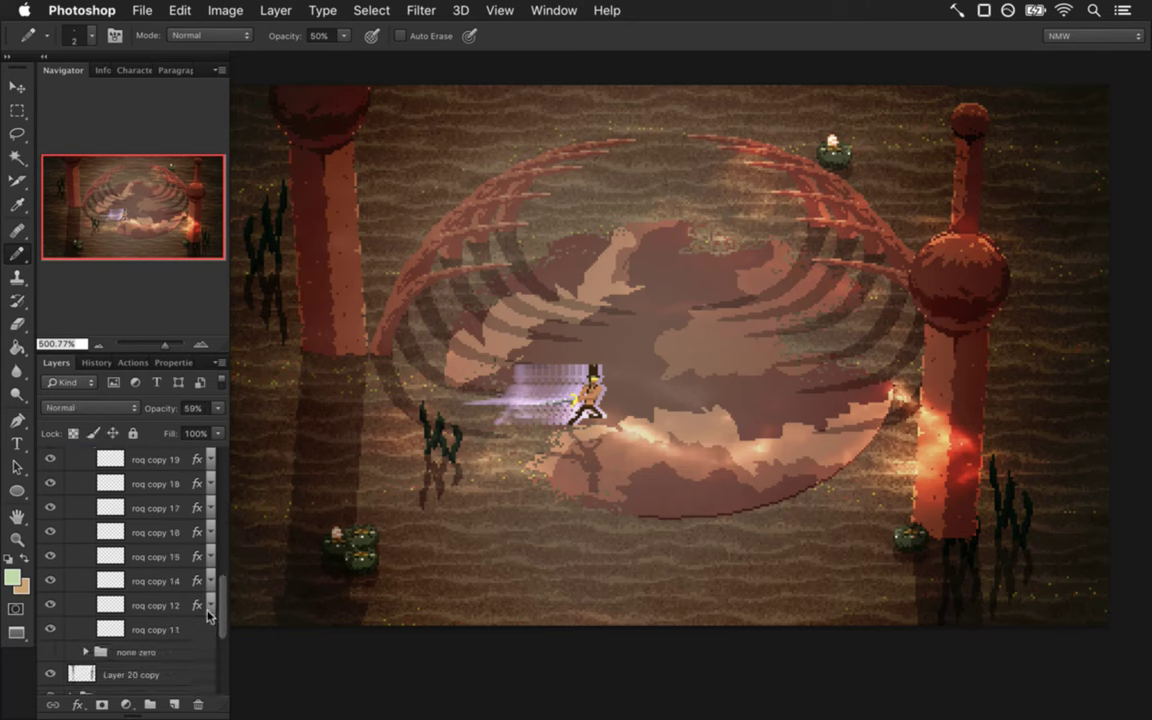
{"action": "left_click", "coordinate": [155, 628], "text": "shift"}
{"action": "left_click_drag", "start_coordinate": [225, 609], "coordinate": [221, 532]}
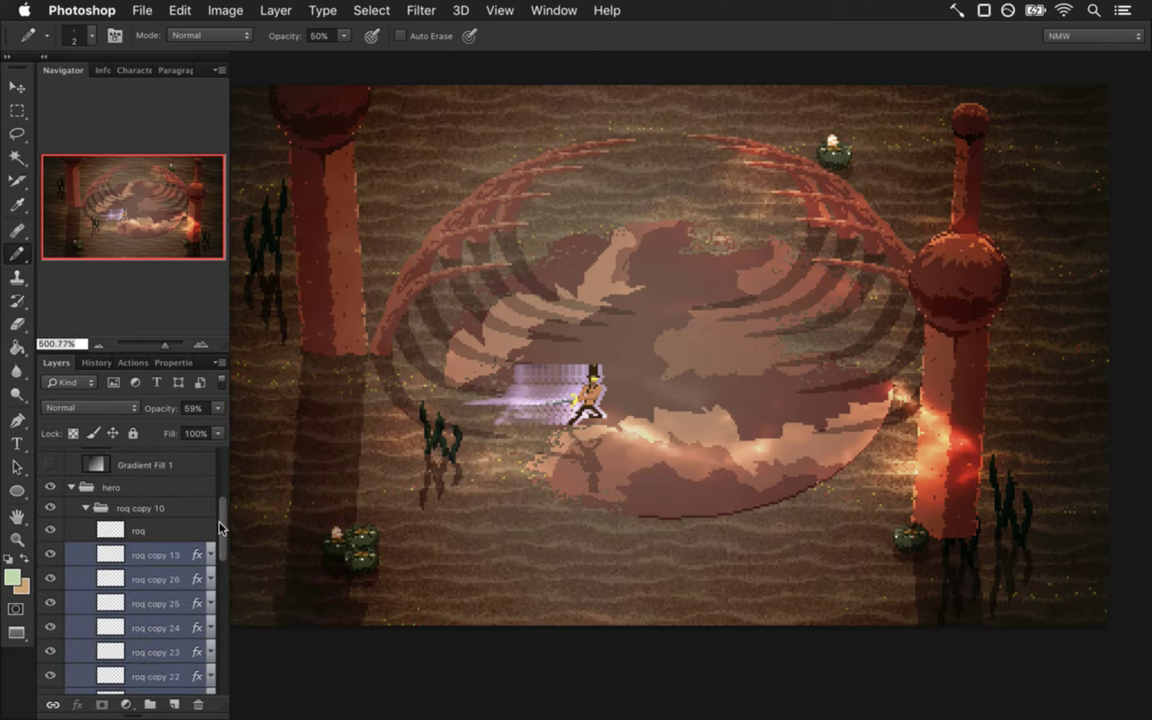
{"action": "left_click", "coordinate": [159, 551]}
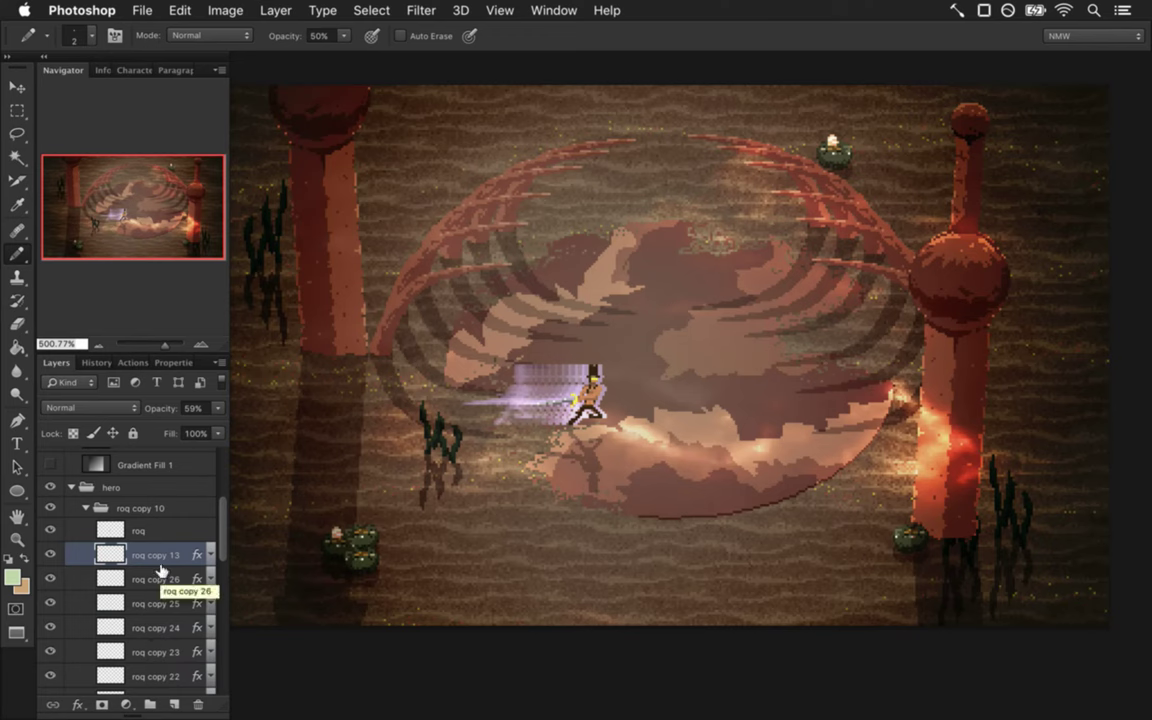
Shorten the Layers panel and create a new layer group directly above roq copy 13.
{"action": "left_click_drag", "start_coordinate": [127, 716], "coordinate": [136, 648]}
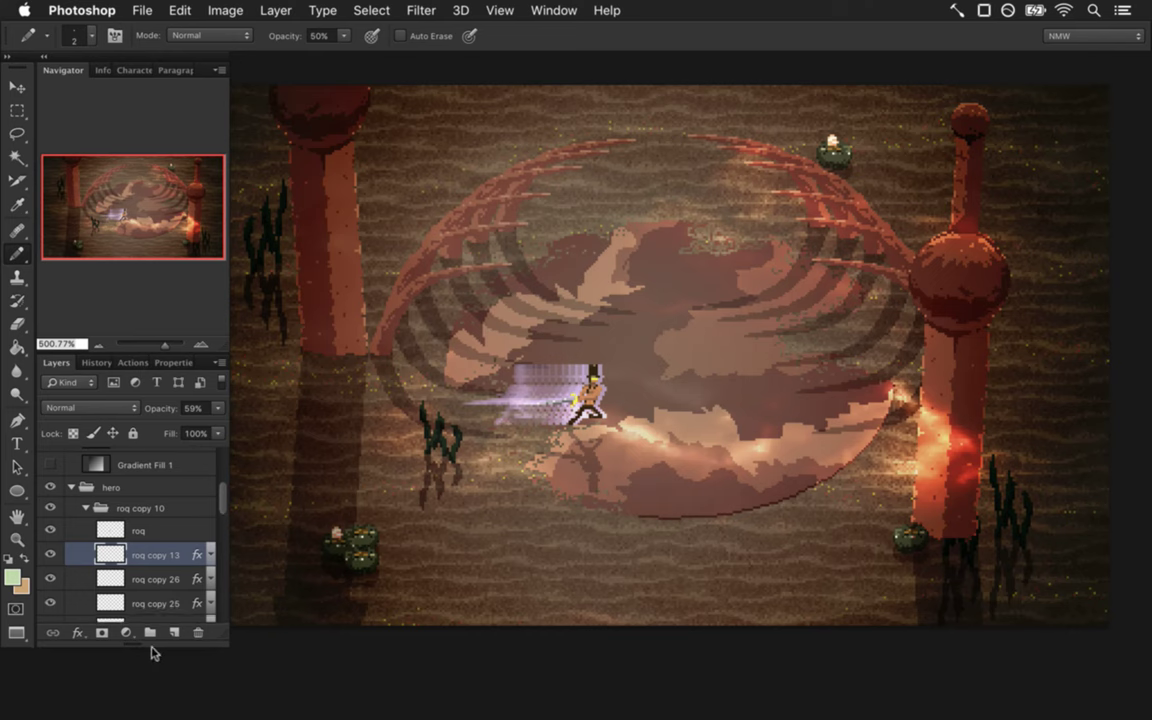
{"action": "scroll", "coordinate": [224, 494], "scroll_direction": "down", "scroll_amount": 2}
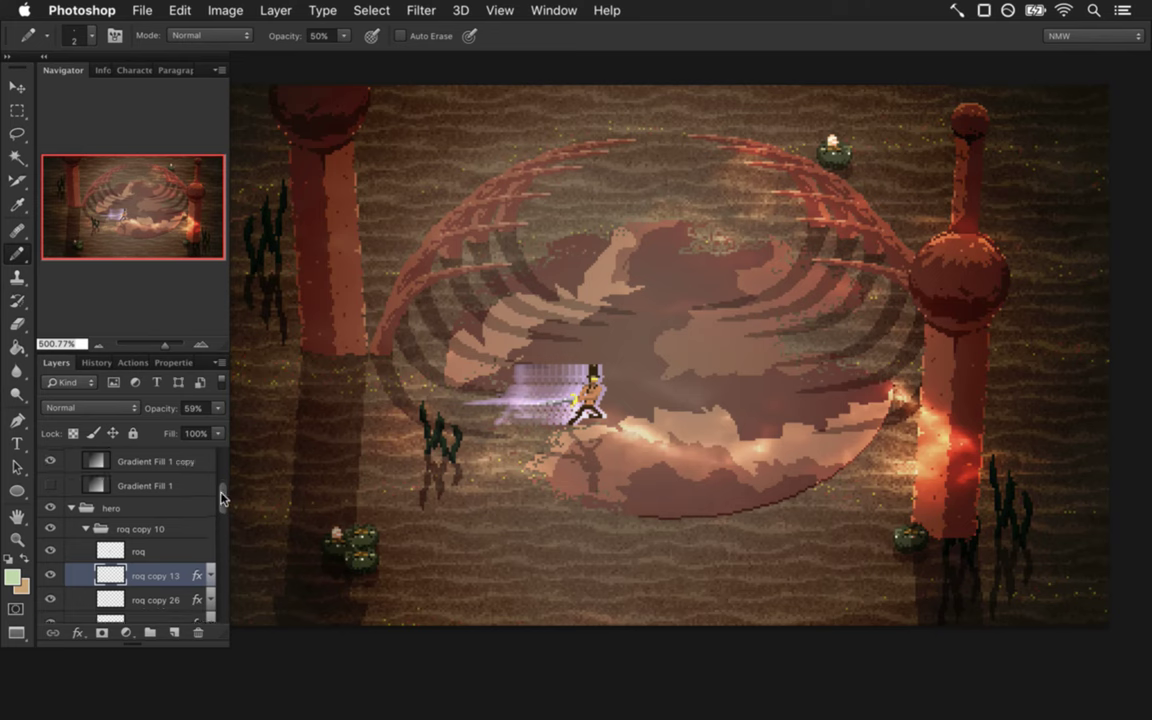
{"action": "scroll", "coordinate": [222, 505], "scroll_direction": "down", "scroll_amount": 2}
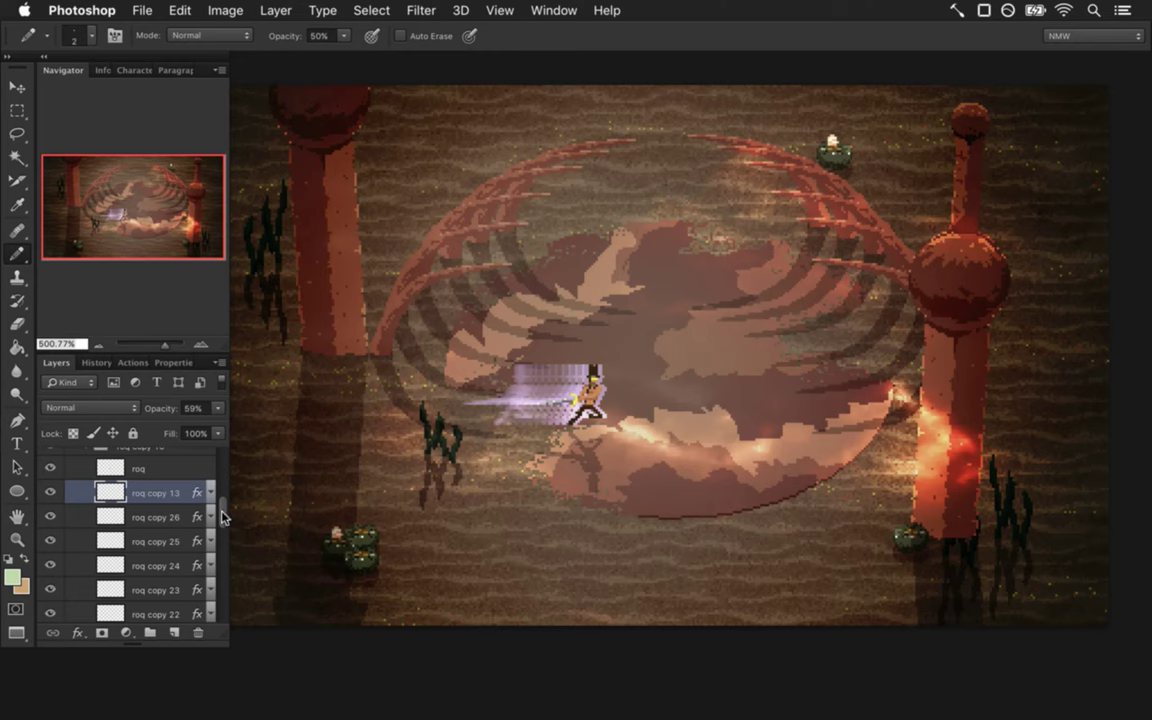
{"action": "scroll", "coordinate": [222, 512], "scroll_direction": "up", "scroll_amount": 1}
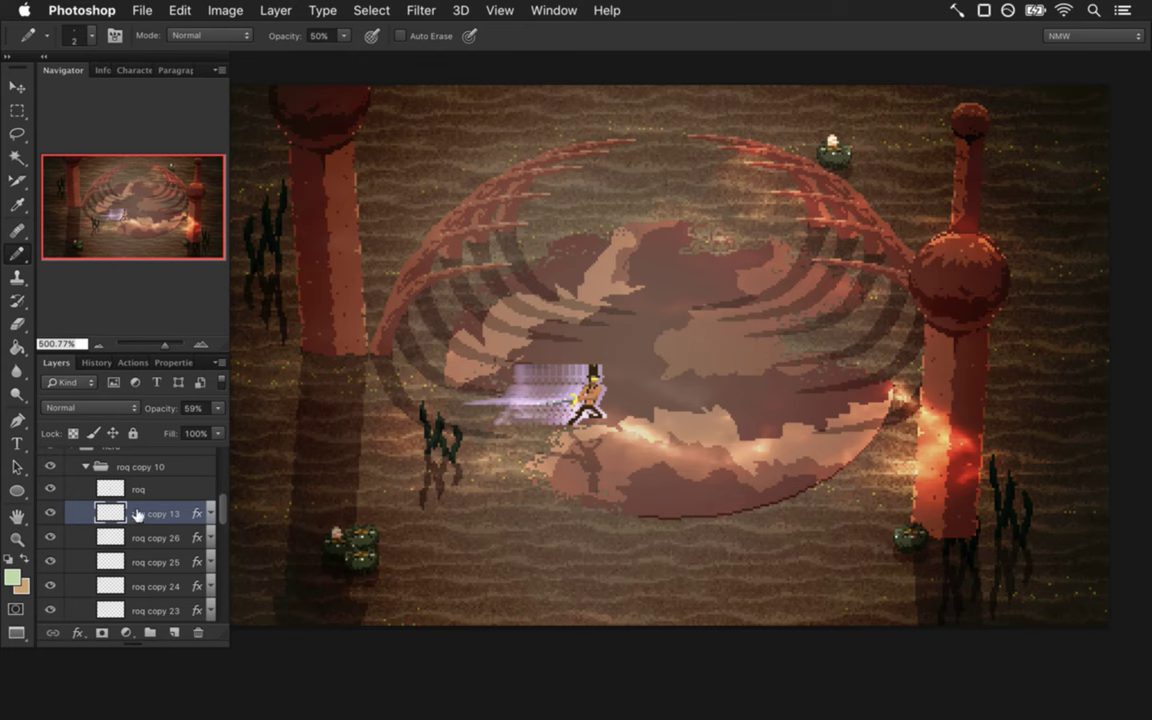
{"action": "left_click", "coordinate": [150, 632]}
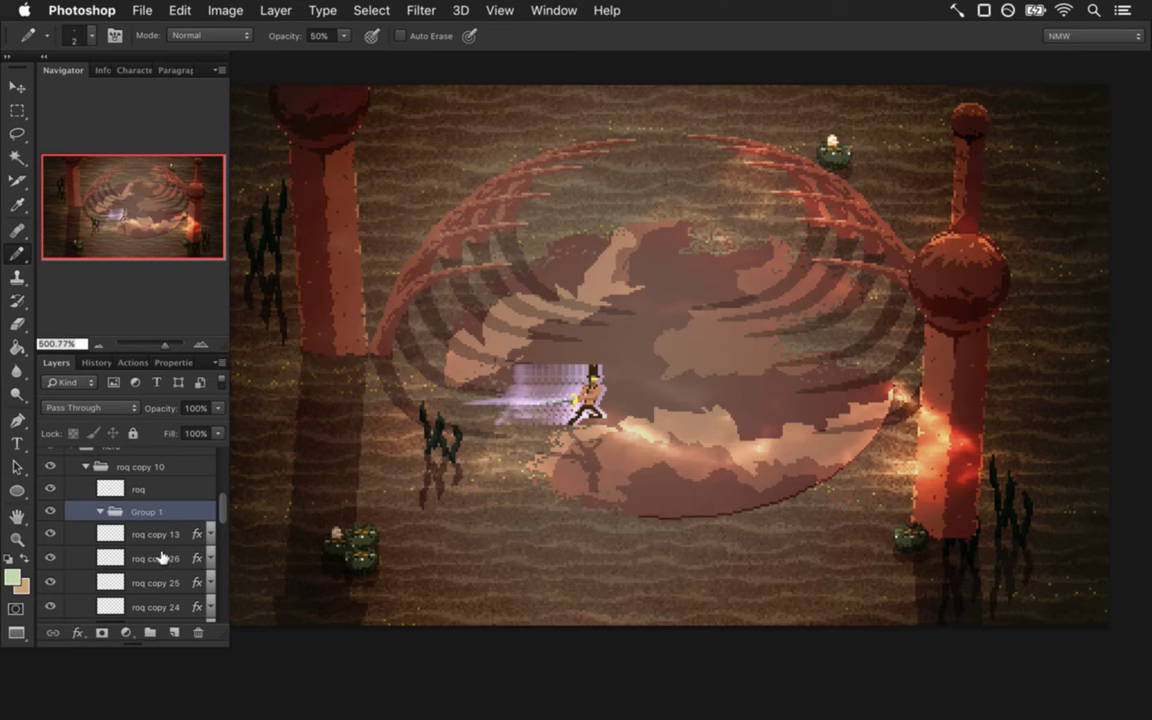
Move the layers from roq copy 13 through roq copy 11 into Group 1.
{"action": "left_click_drag", "start_coordinate": [160, 535], "coordinate": [194, 476]}
{"action": "scroll", "coordinate": [205, 520], "scroll_direction": "down", "scroll_amount": 5}
{"action": "left_click", "coordinate": [170, 517], "text": "shift"}
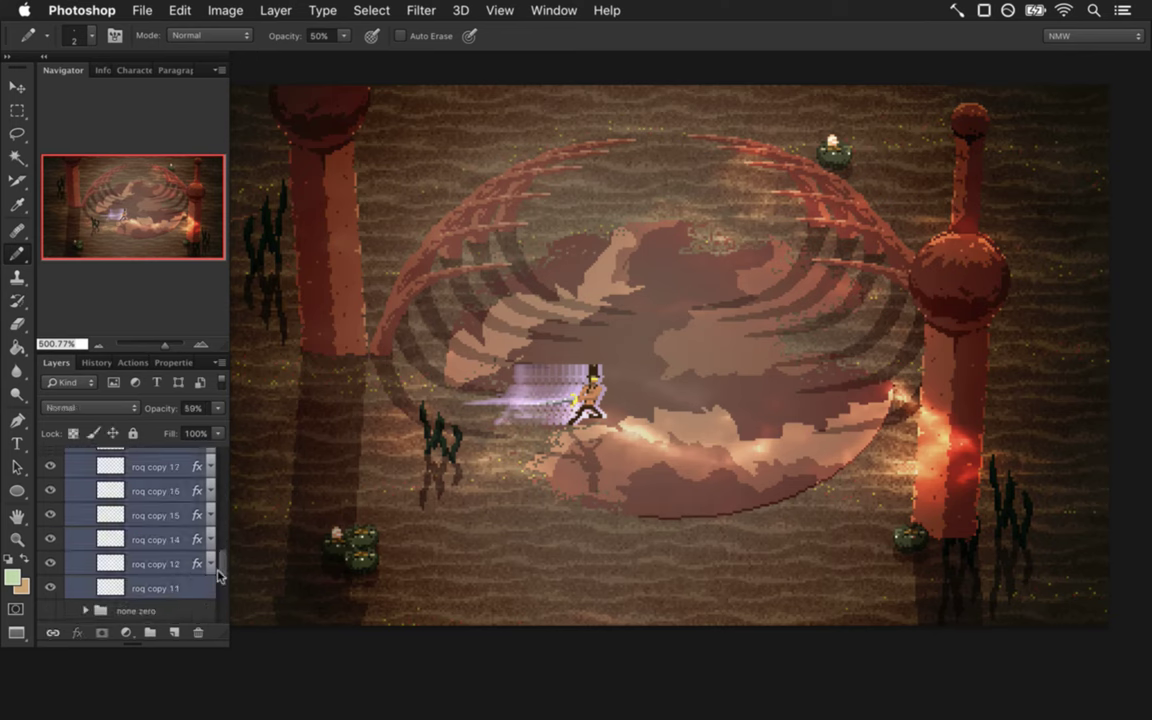
{"action": "scroll", "coordinate": [215, 512], "scroll_direction": "up", "scroll_amount": 8}
{"action": "scroll", "coordinate": [220, 510], "scroll_direction": "up", "scroll_amount": 1}
{"action": "left_click_drag", "start_coordinate": [160, 535], "coordinate": [175, 525]}
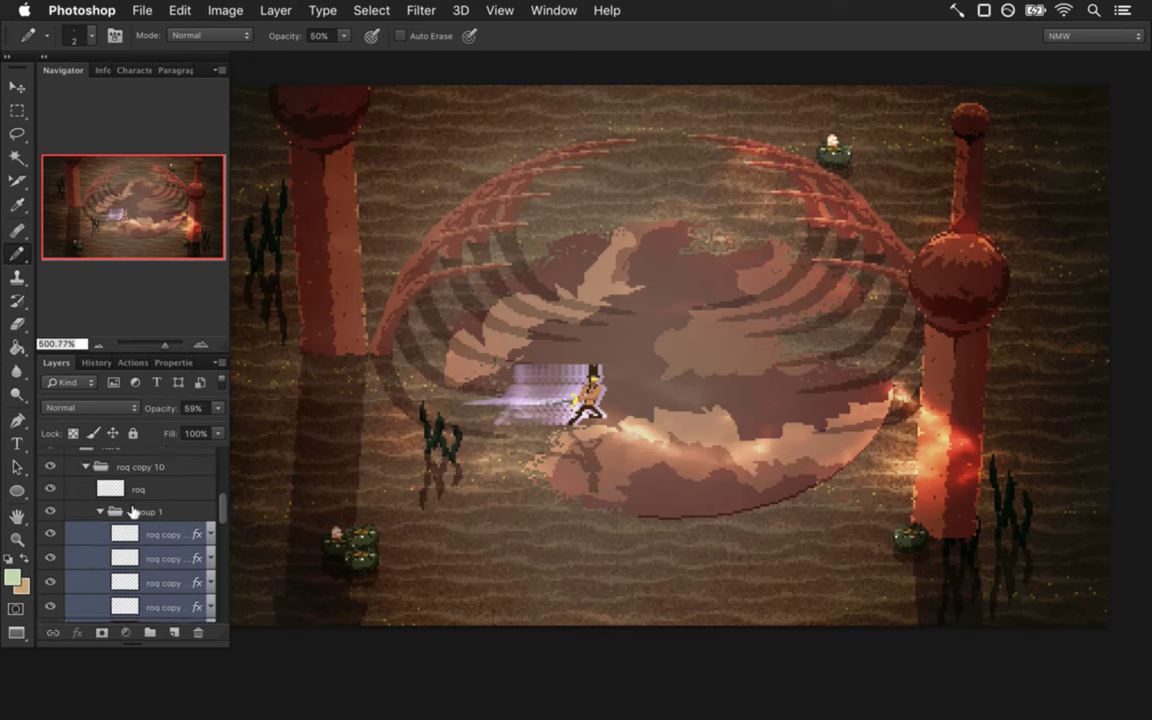
Hide Group 1 with the trail copies and select the roq layer.
{"action": "left_click", "coordinate": [116, 511]}
{"action": "left_click", "coordinate": [52, 509]}
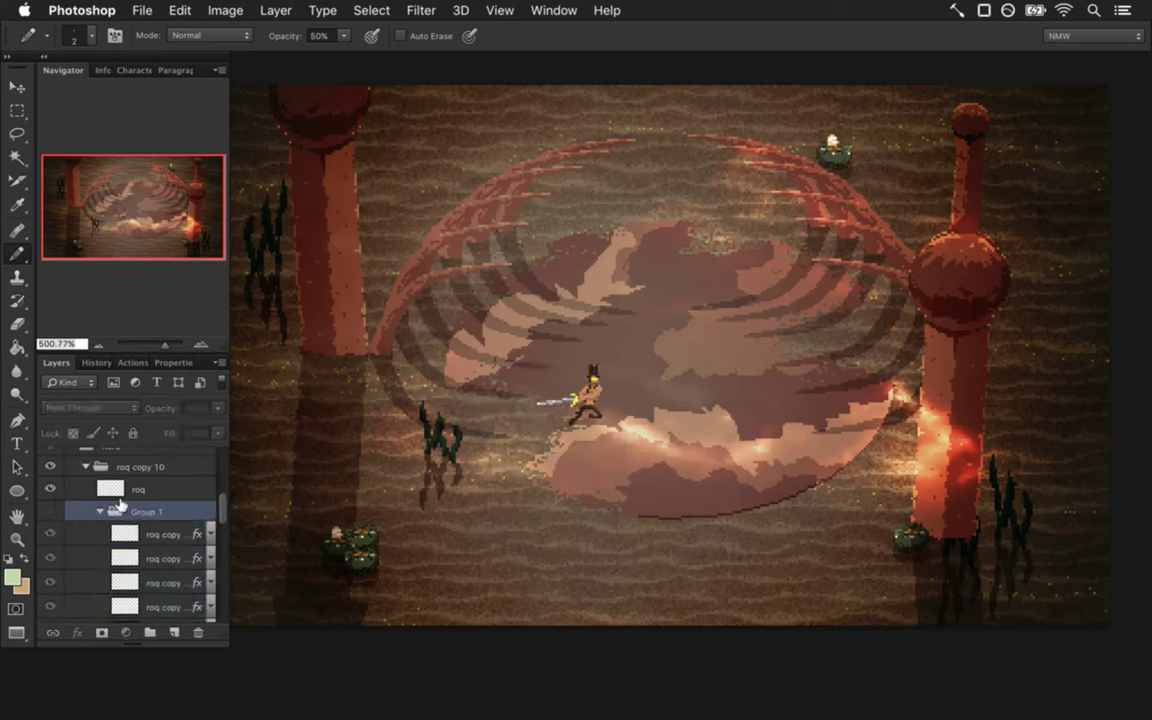
{"action": "left_click", "coordinate": [112, 489]}
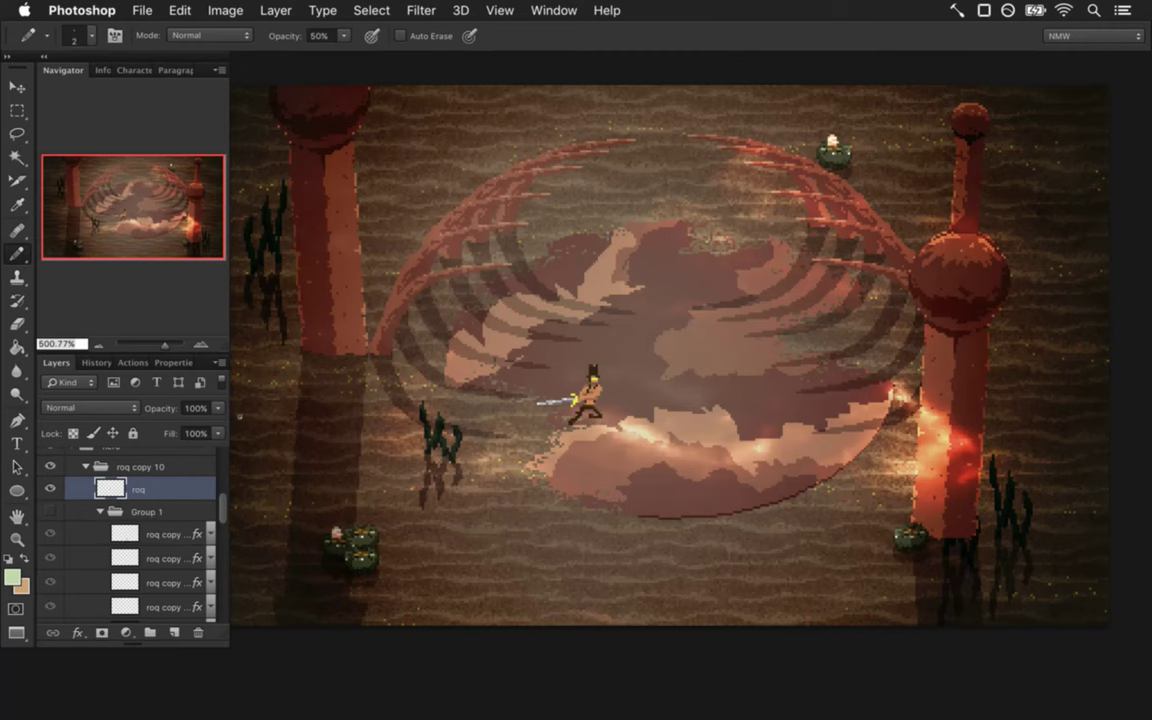
Start opening a file and look through the Heroes folder inside sprites for the character's sprite.
{"action": "left_click", "coordinate": [142, 10]}
{"action": "left_click", "coordinate": [512, 237]}
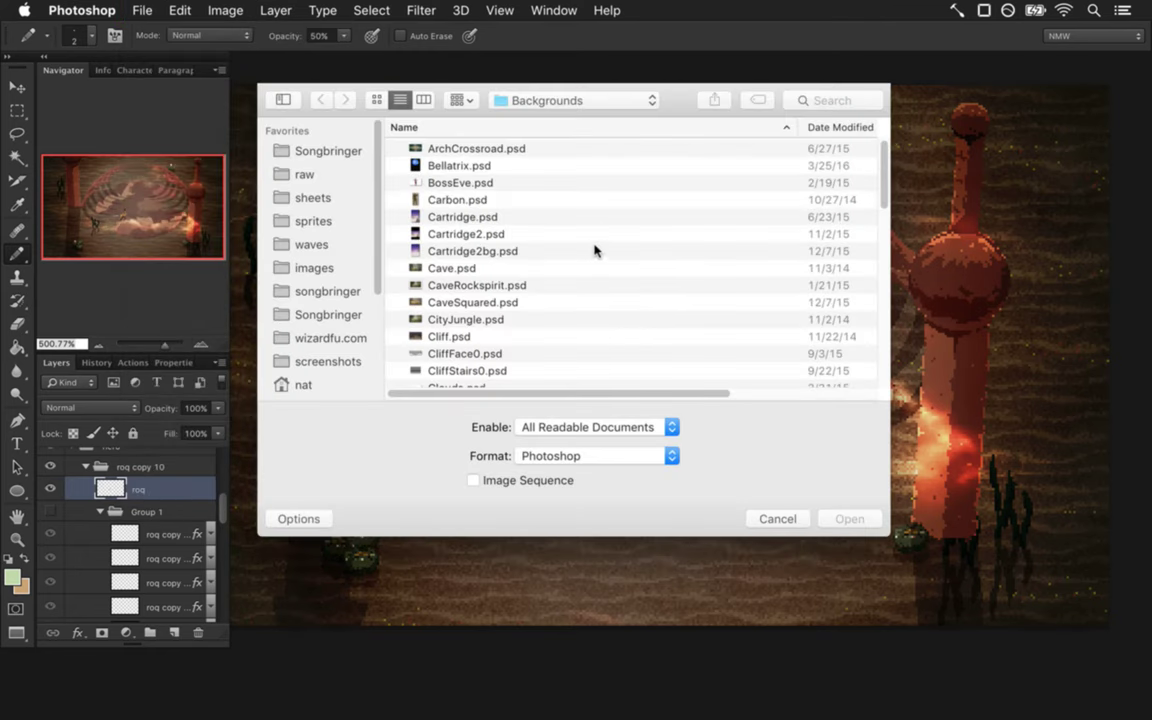
{"action": "left_click", "coordinate": [505, 100]}
{"action": "left_click", "coordinate": [522, 118]}
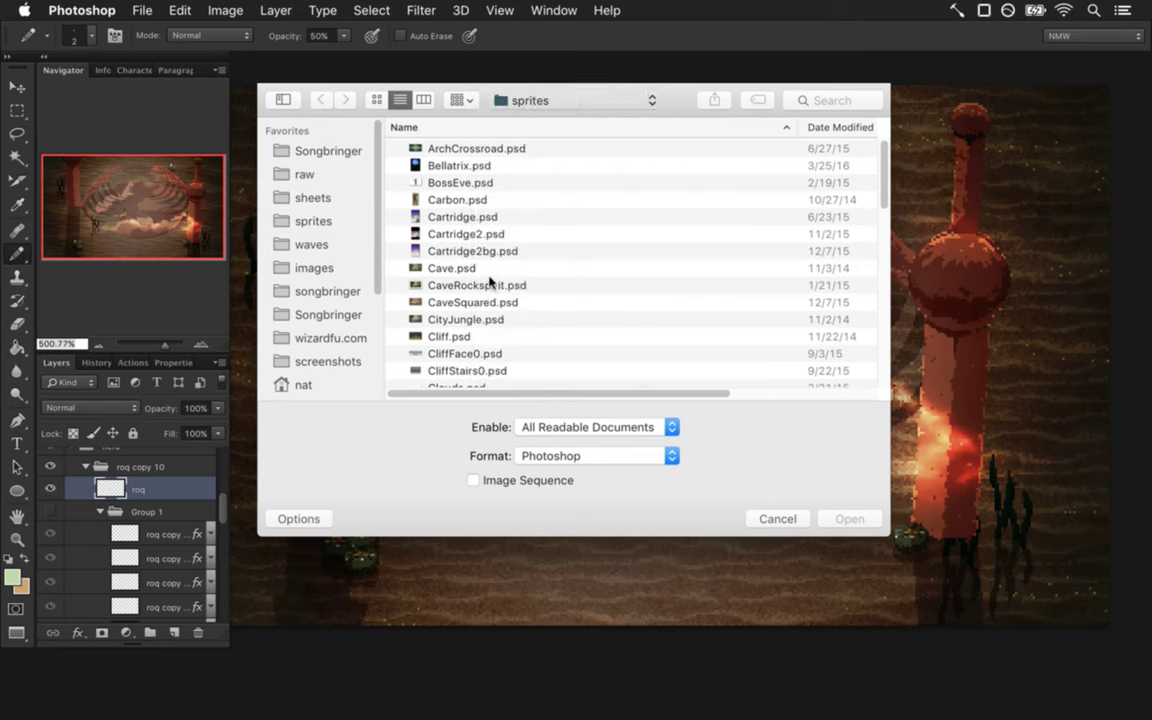
{"action": "double_click", "coordinate": [463, 268]}
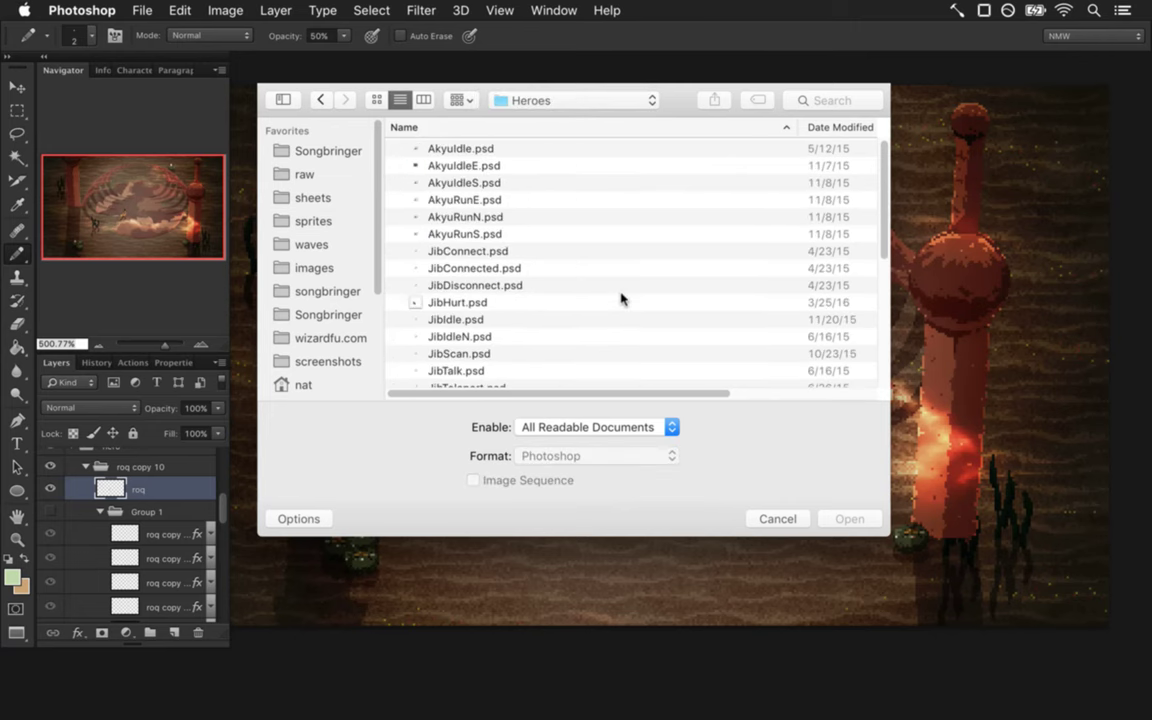
{"action": "scroll", "coordinate": [884, 242], "scroll_direction": "down", "scroll_amount": 4}
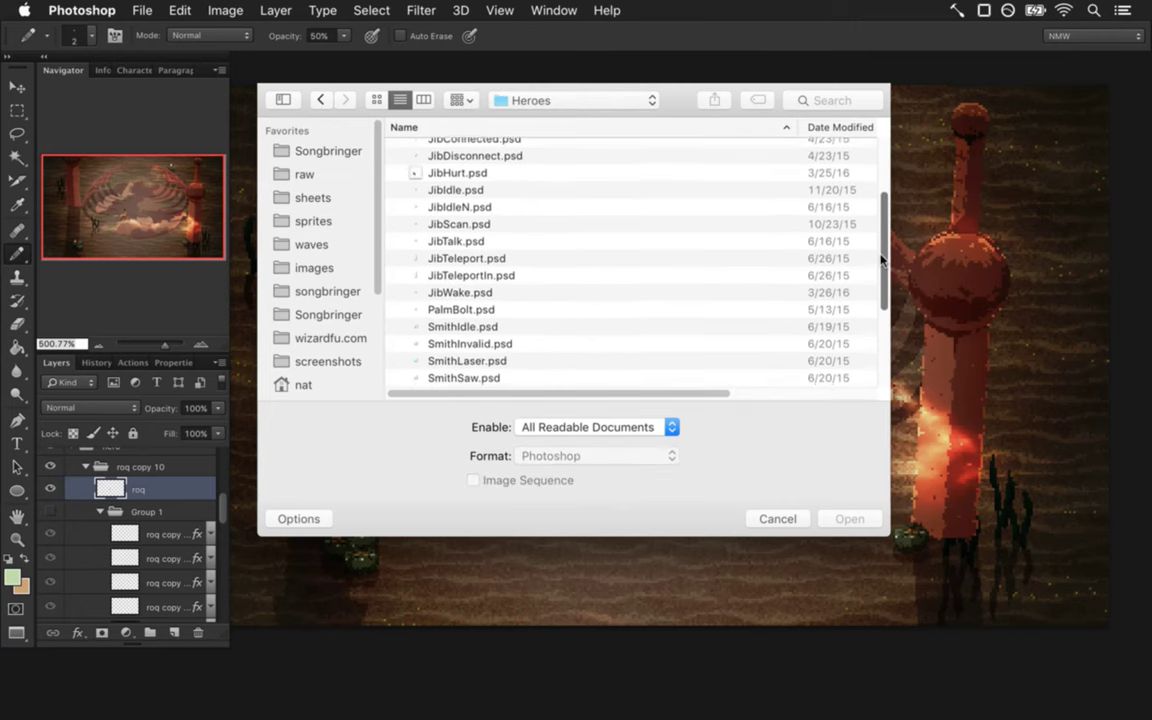
{"action": "scroll", "coordinate": [884, 235], "scroll_direction": "up", "scroll_amount": 3}
{"action": "scroll", "coordinate": [886, 242], "scroll_direction": "down", "scroll_amount": 4}
{"action": "left_click", "coordinate": [555, 100]}
{"action": "left_click", "coordinate": [540, 118]}
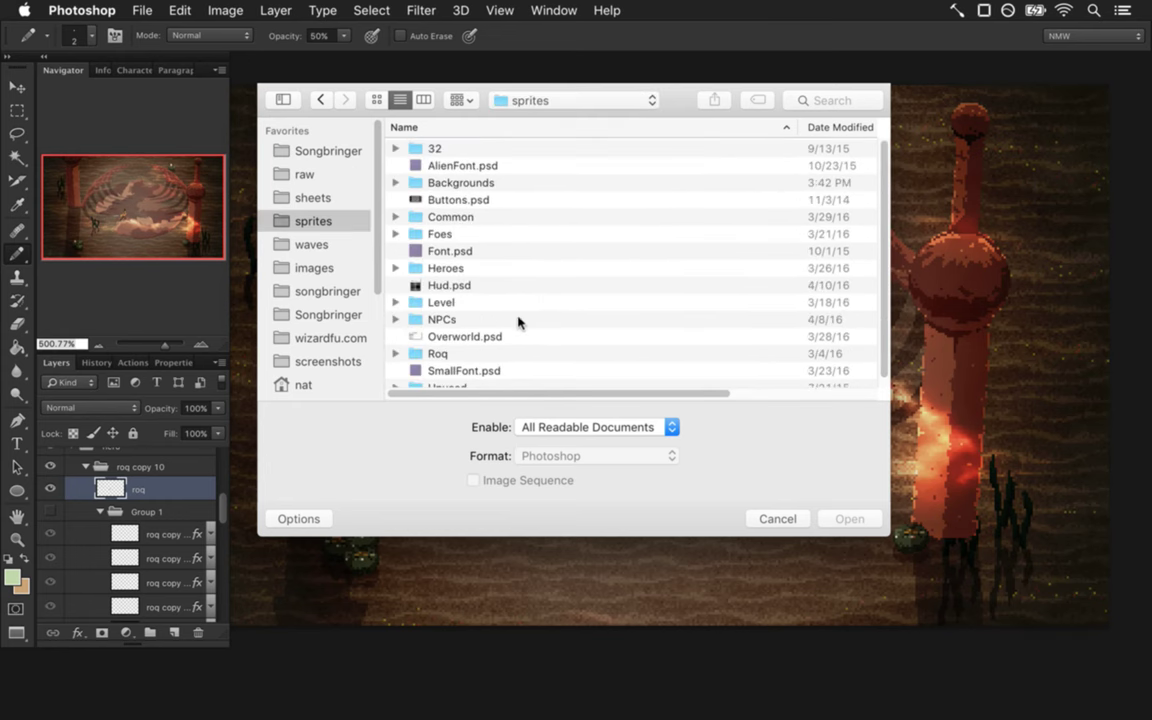
Open RoqIdleN.psd from the Roq folder inside sprites.
{"action": "left_click", "coordinate": [481, 353]}
{"action": "double_click", "coordinate": [428, 355]}
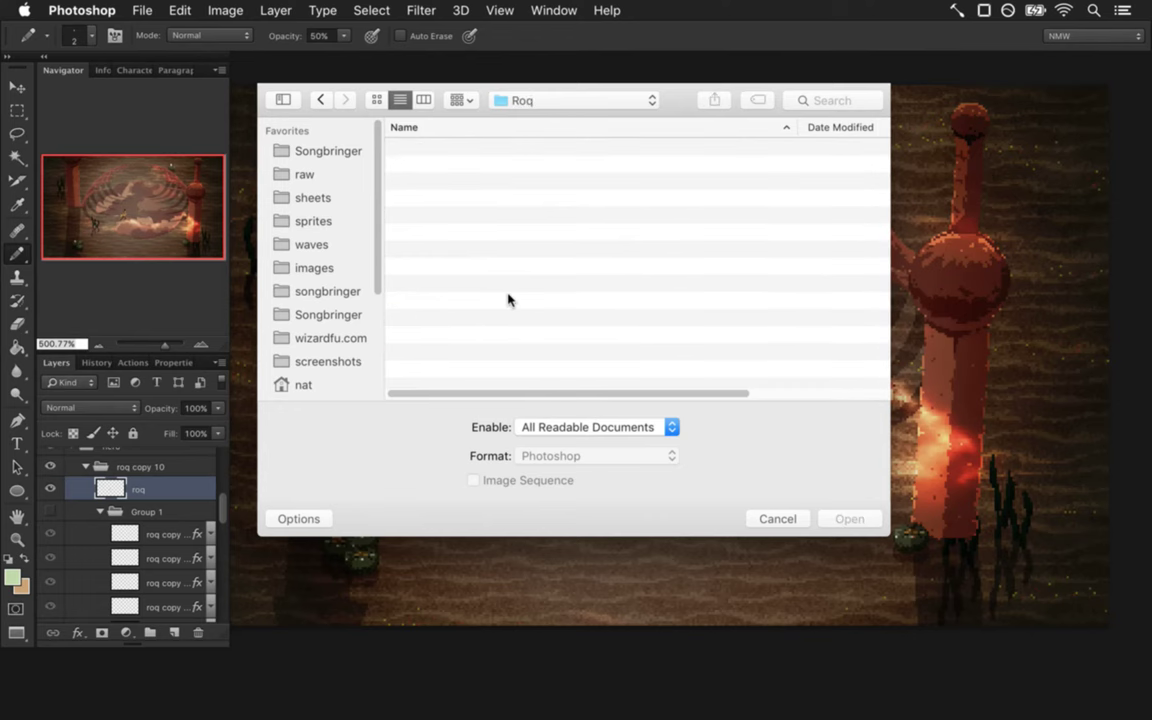
{"action": "left_click_drag", "start_coordinate": [884, 153], "coordinate": [882, 204]}
{"action": "left_click_drag", "start_coordinate": [881, 216], "coordinate": [881, 229]}
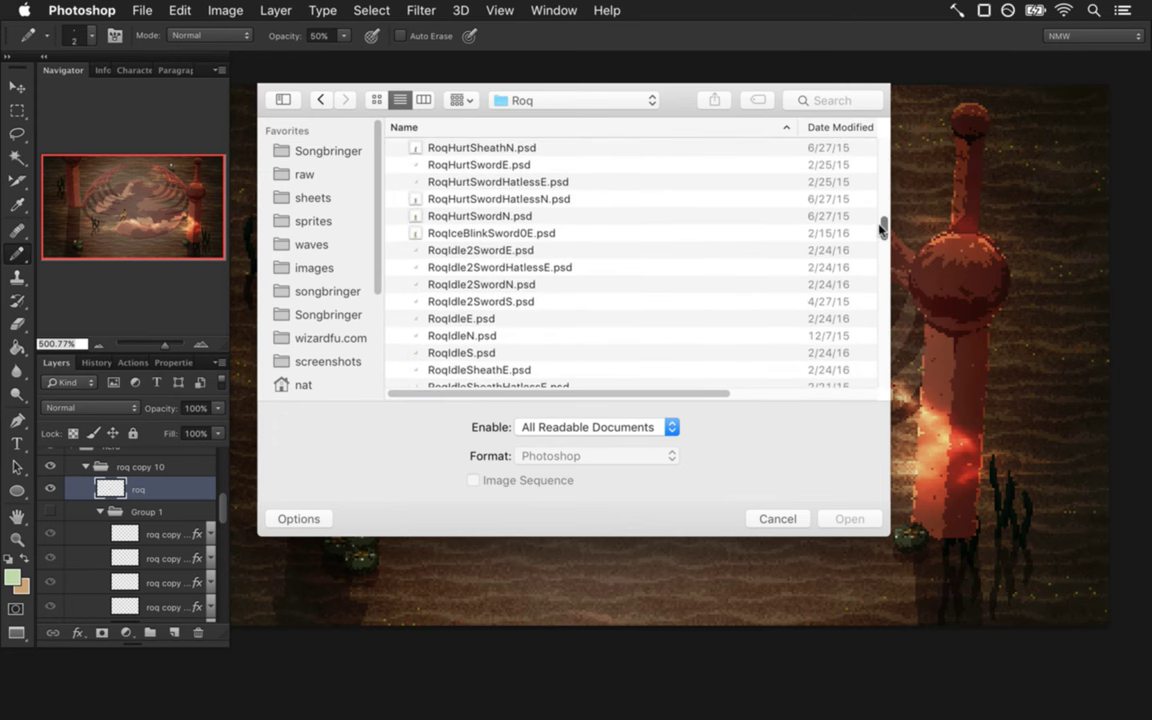
{"action": "left_click", "coordinate": [514, 336]}
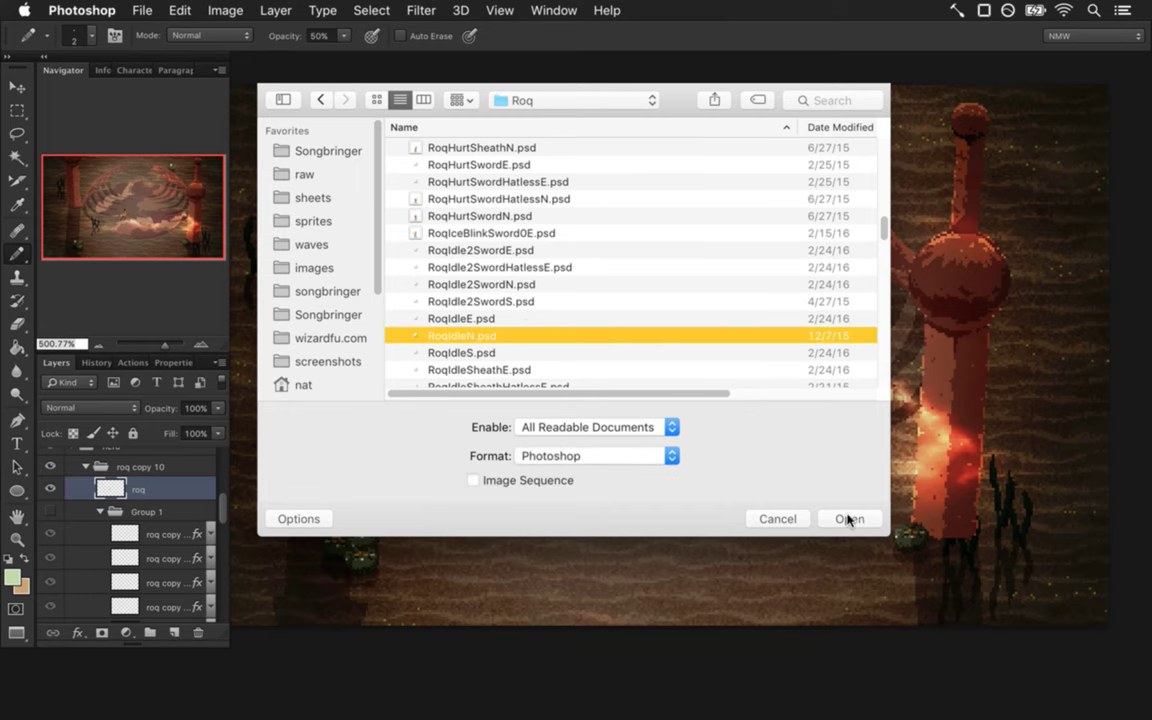
{"action": "key", "text": "Return"}
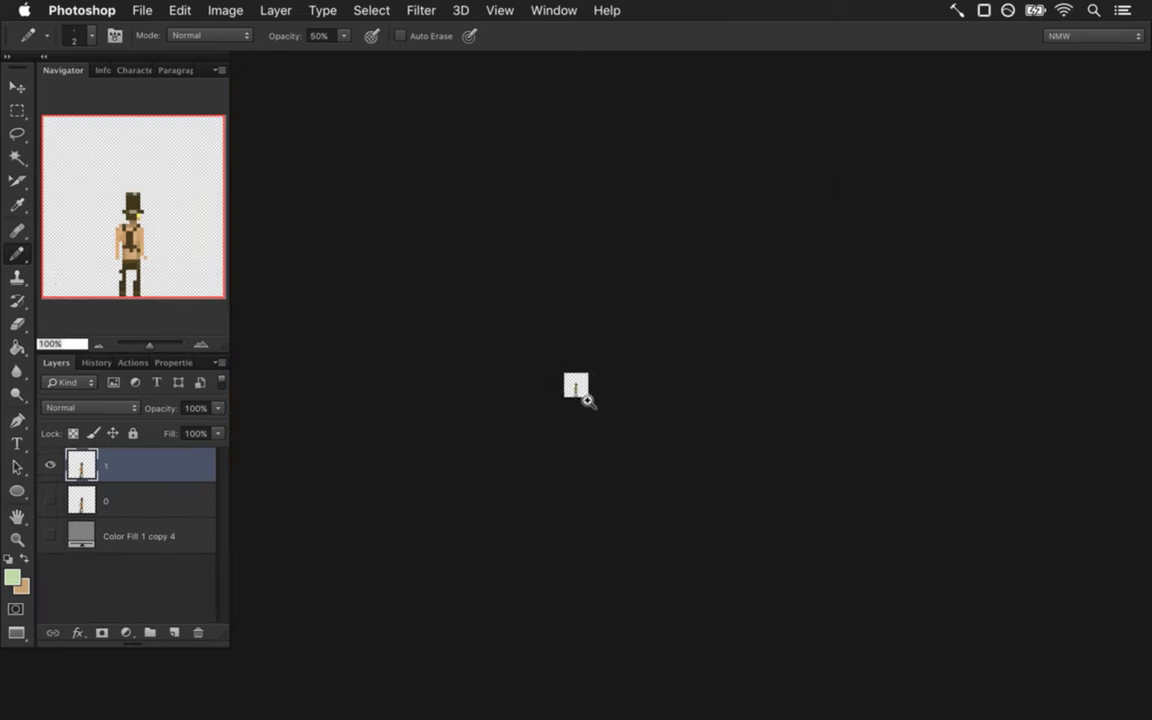
Copy the upper body of the hero sprite in RoqIdleN.psd and switch to DungeonPsychedelicGate.psd.
{"action": "left_click_drag", "start_coordinate": [798, 415], "coordinate": [672, 408]}
{"action": "key", "text": "m"}
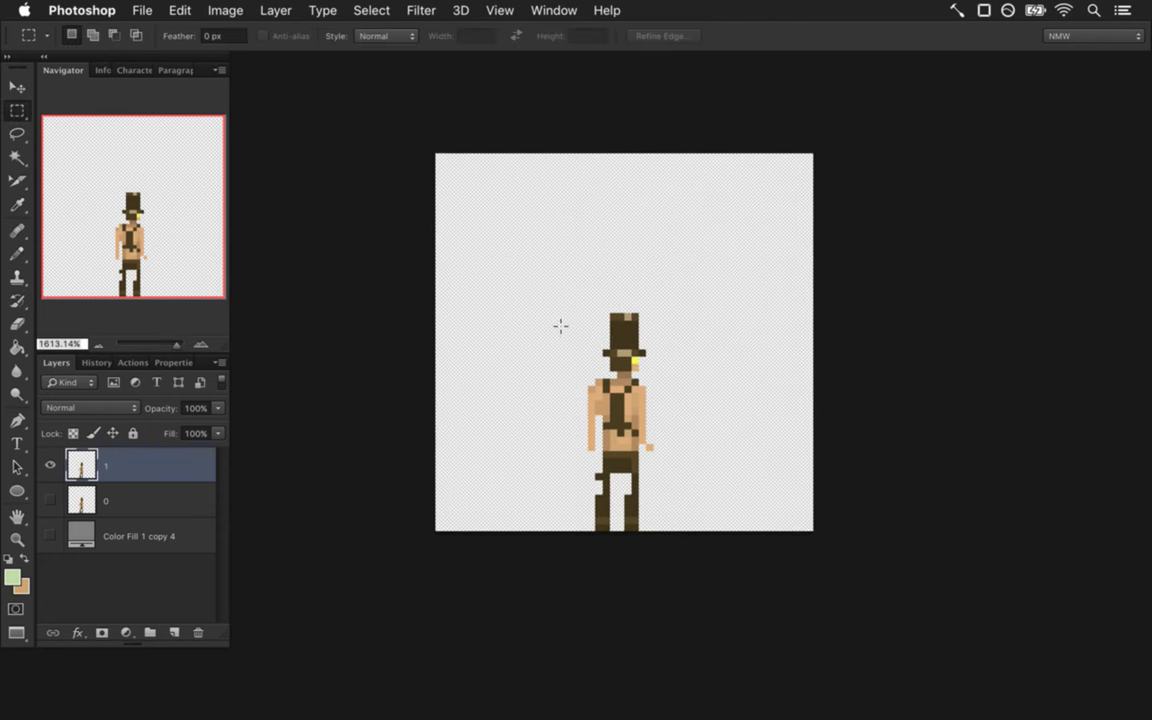
{"action": "left_click_drag", "start_coordinate": [530, 298], "coordinate": [683, 451]}
{"action": "left_click", "coordinate": [500, 10]}
{"action": "left_click", "coordinate": [548, 8]}
{"action": "left_click", "coordinate": [553, 10]}
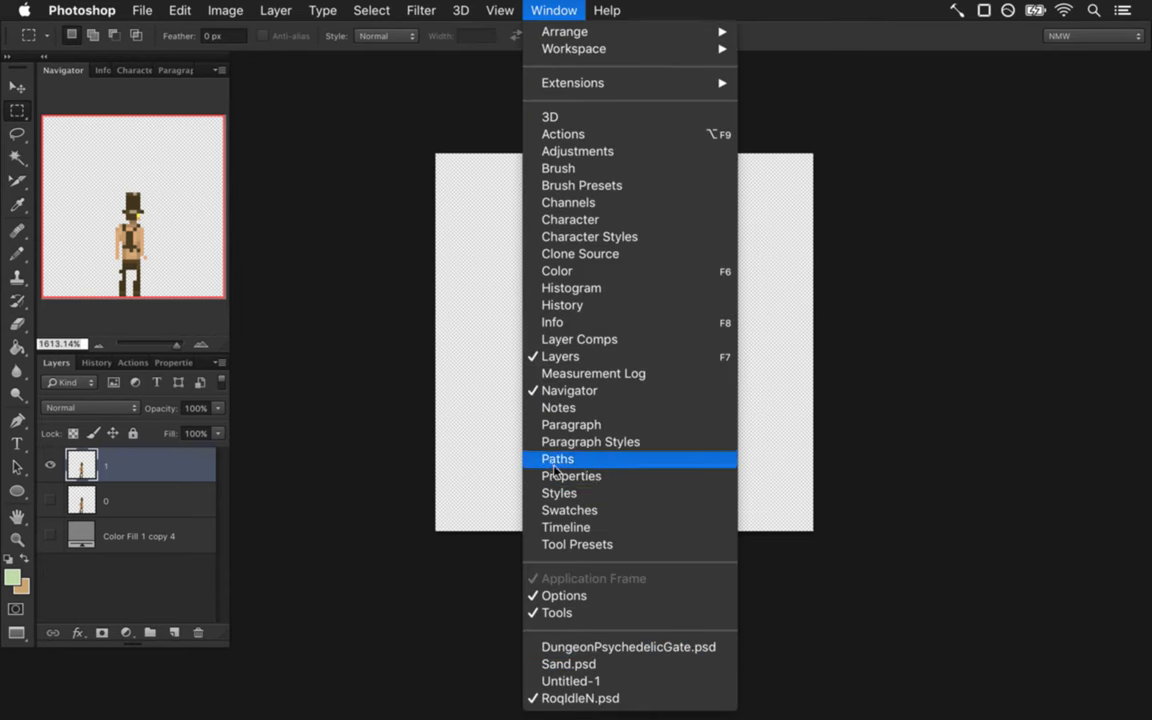
{"action": "left_click", "coordinate": [580, 648]}
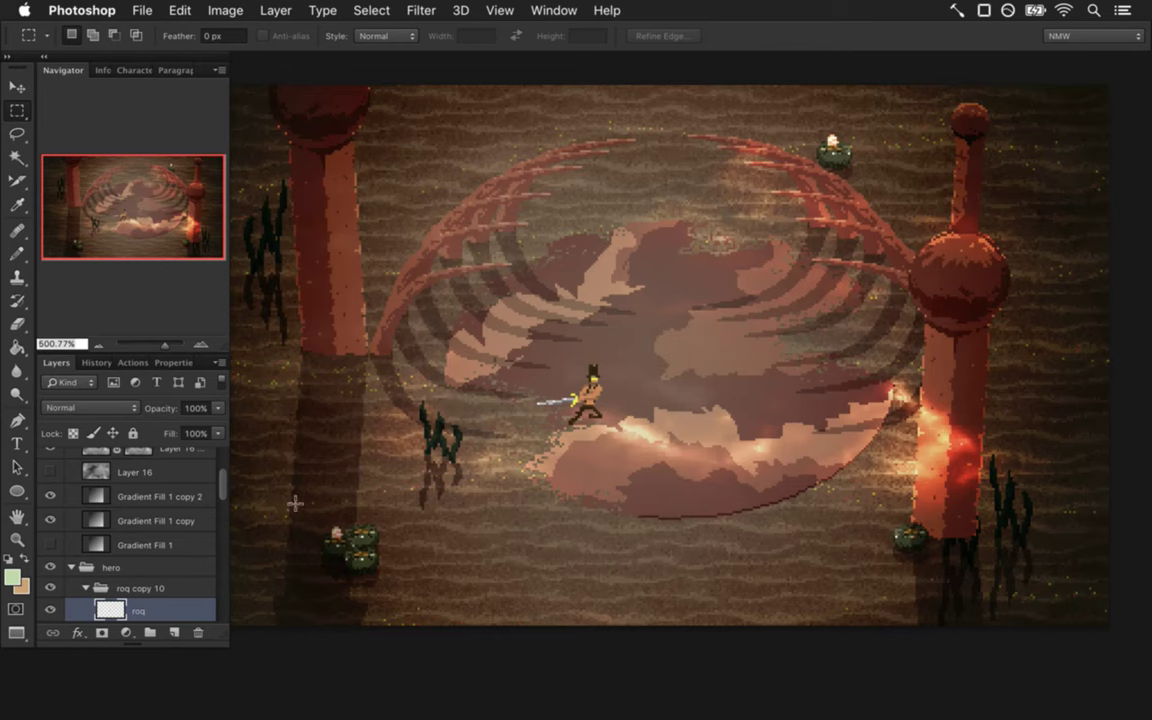
Paste the copied upper body above the roq layer and move it to the right of the sword-wielding hero.
{"action": "scroll", "coordinate": [222, 488], "scroll_direction": "up", "scroll_amount": 1}
{"action": "scroll", "coordinate": [222, 488], "scroll_direction": "down", "scroll_amount": 3}
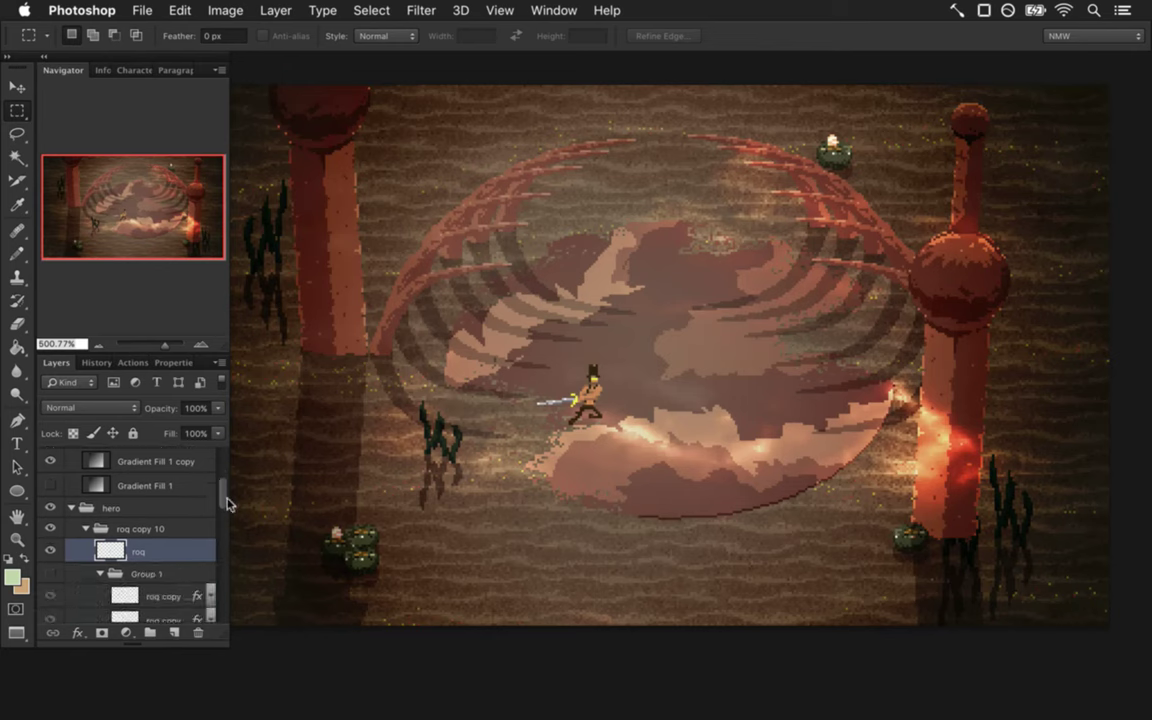
{"action": "key", "text": "super+v"}
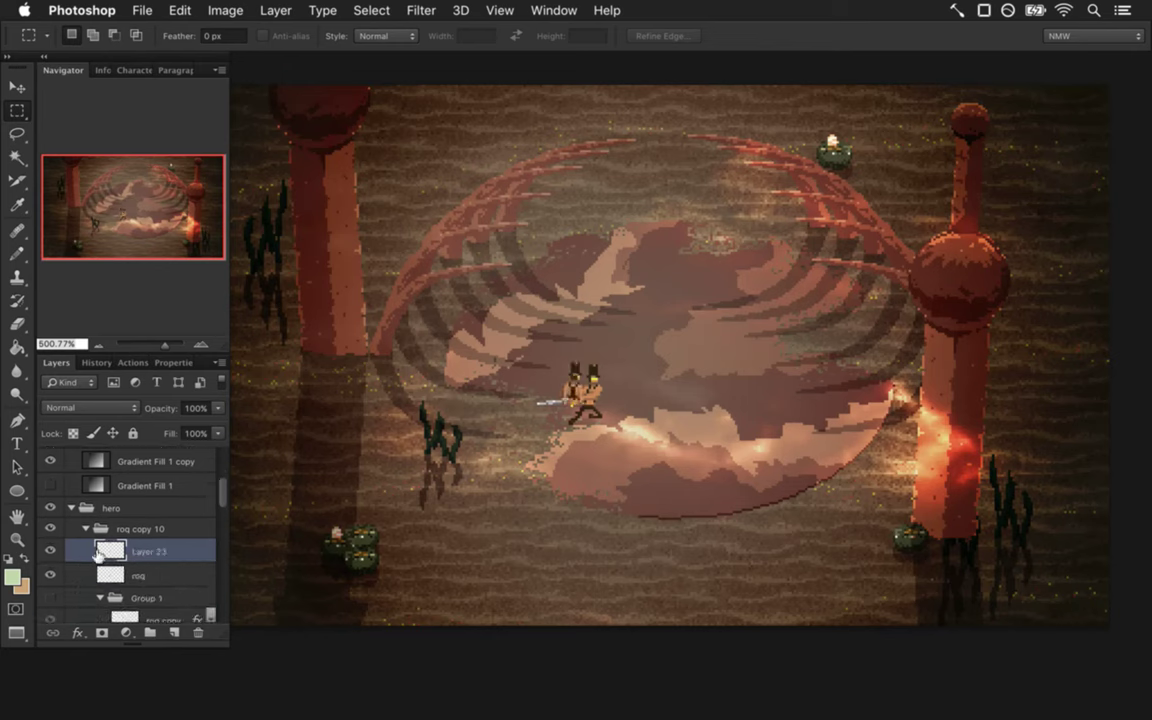
{"action": "key", "text": "v"}
{"action": "left_click_drag", "start_coordinate": [585, 370], "coordinate": [676, 368]}
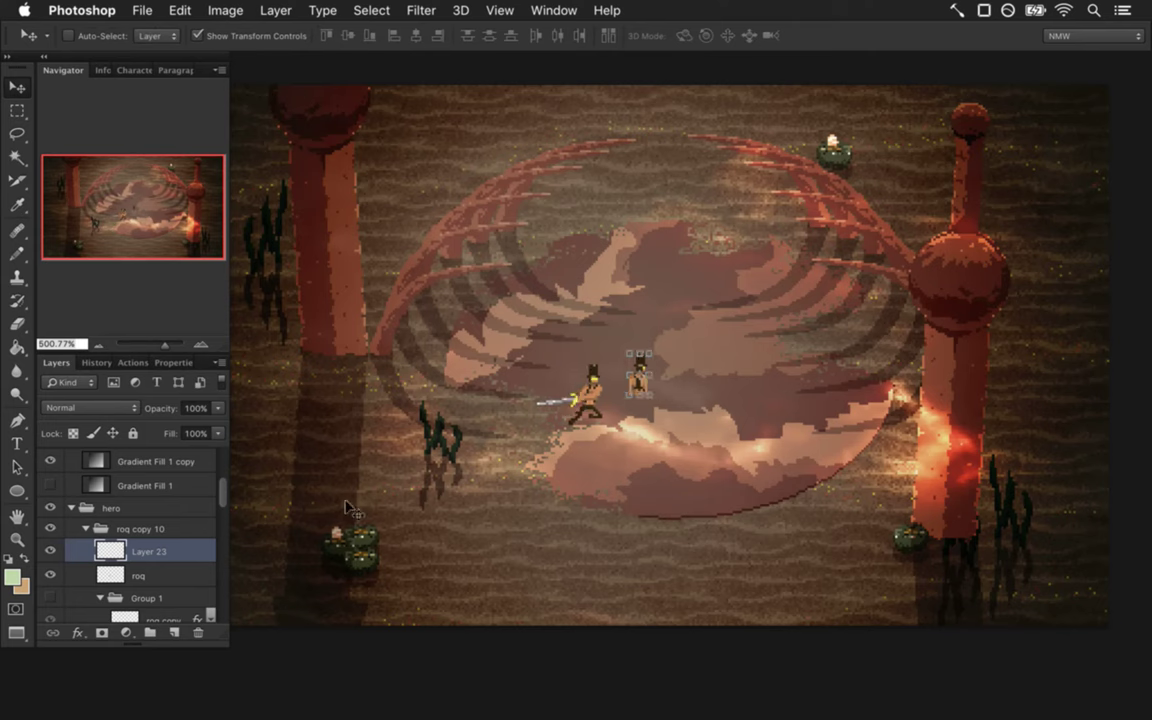
Check the roq layer's visibility and merge Layer 23 with the roq layer.
{"action": "left_click", "coordinate": [118, 575]}
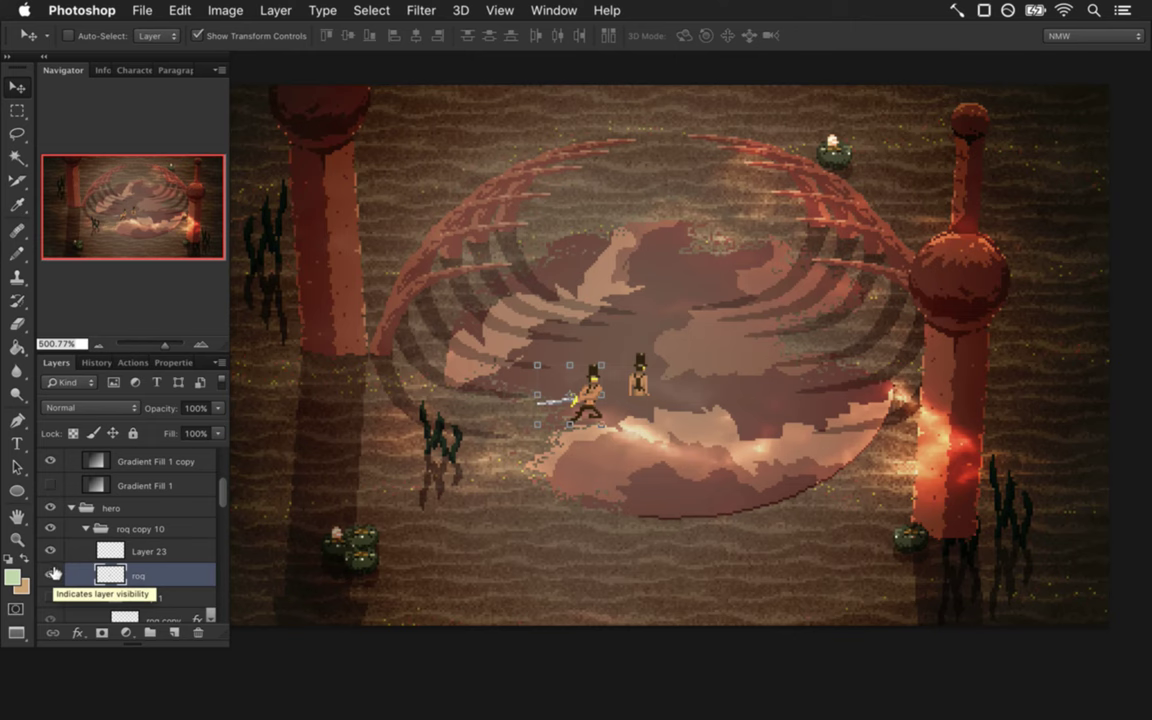
{"action": "left_click", "coordinate": [55, 573]}
{"action": "left_click", "coordinate": [55, 573]}
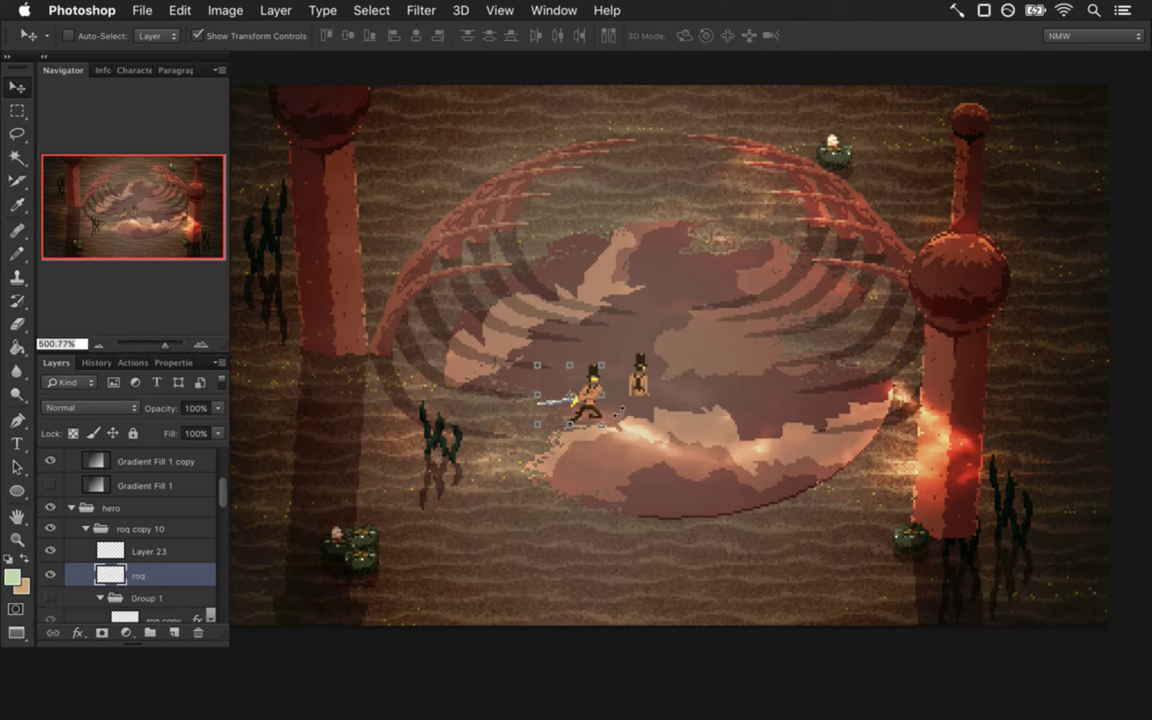
{"action": "left_click", "coordinate": [160, 552]}
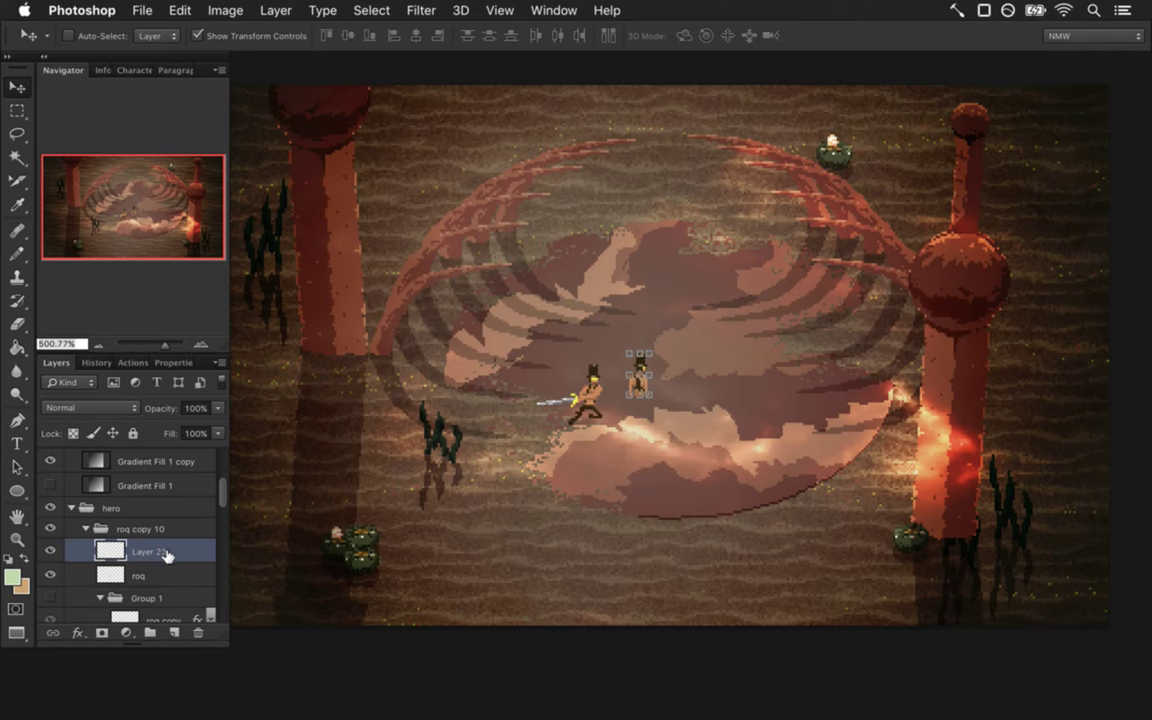
{"action": "left_click", "coordinate": [174, 574], "text": "shift"}
{"action": "right_click", "coordinate": [180, 577]}
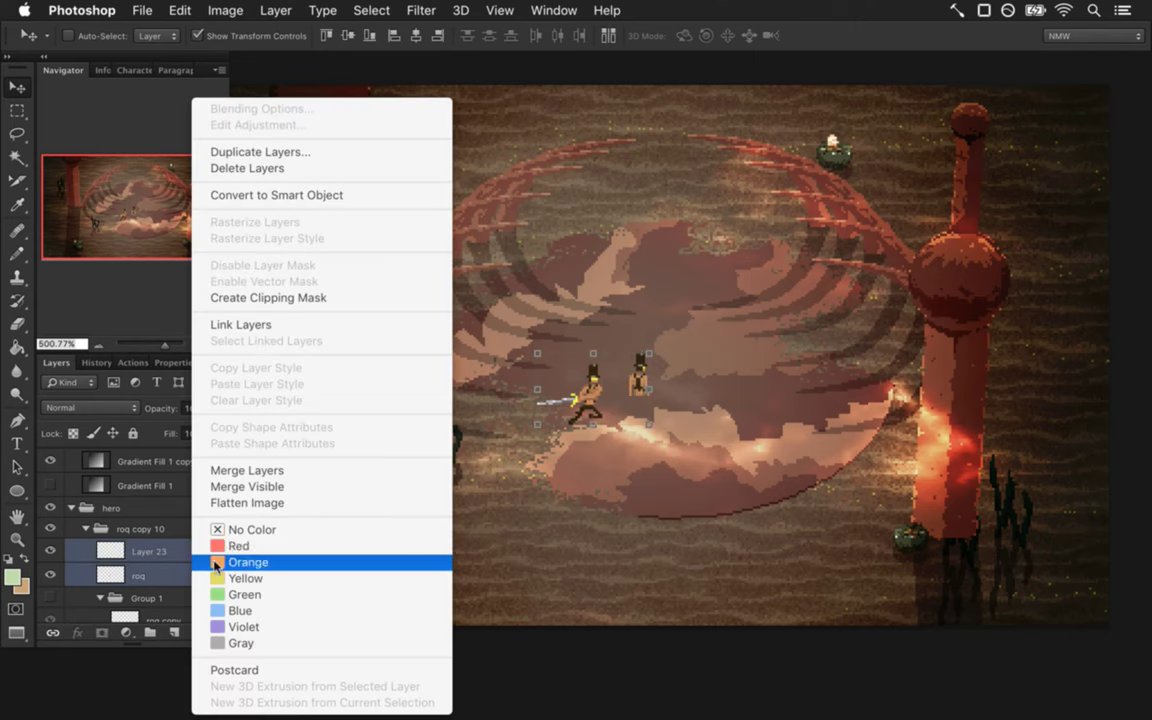
{"action": "left_click", "coordinate": [262, 478]}
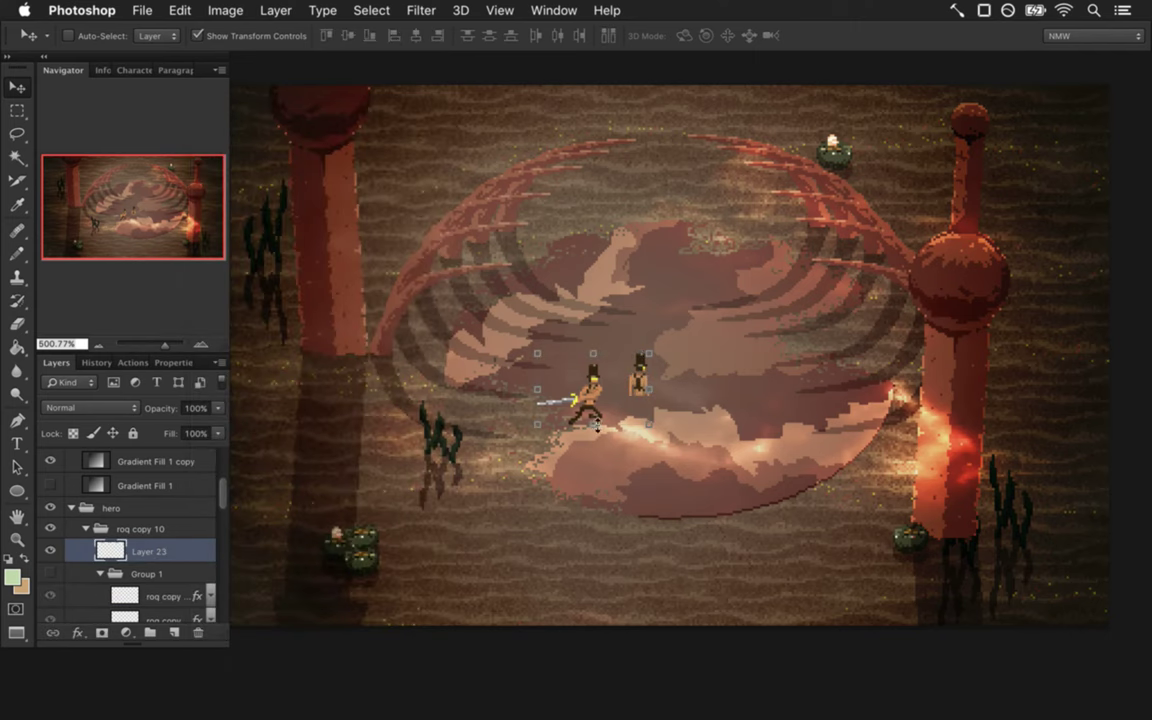
Collapse the light group and hide it so both hero figures show in their flat colors.
{"action": "key", "text": "m"}
{"action": "scroll", "coordinate": [652, 428], "scroll_direction": "up", "scroll_amount": 5}
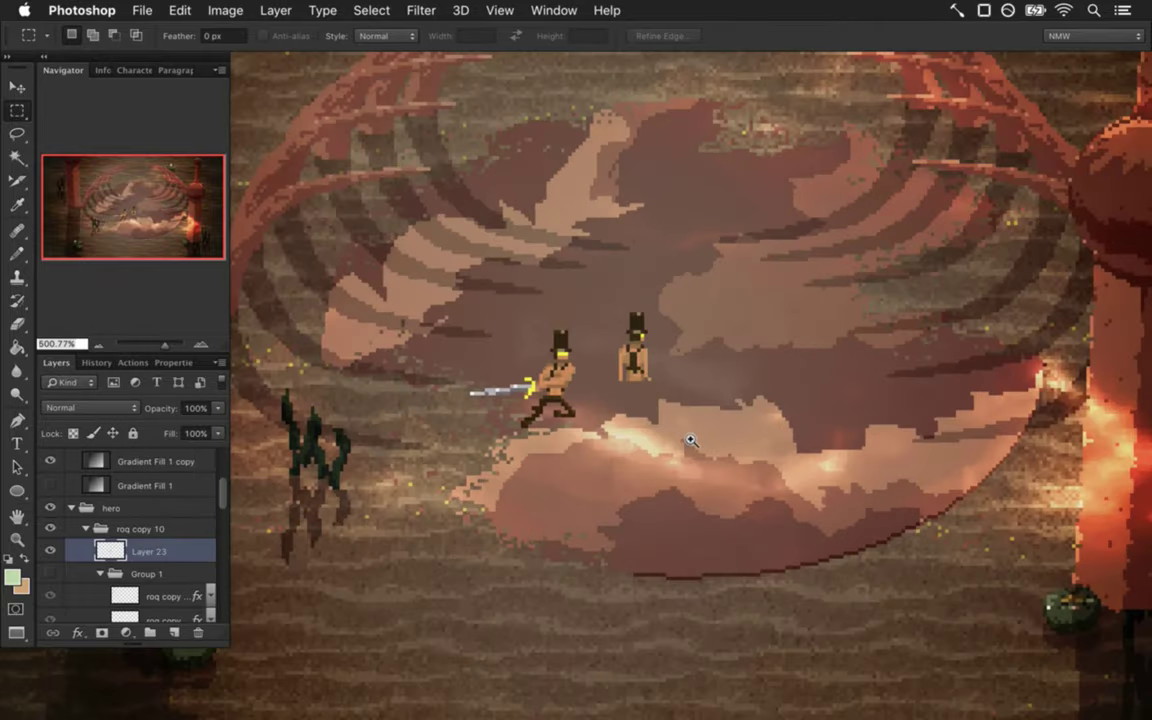
{"action": "scroll", "coordinate": [657, 400], "scroll_direction": "up", "scroll_amount": 3}
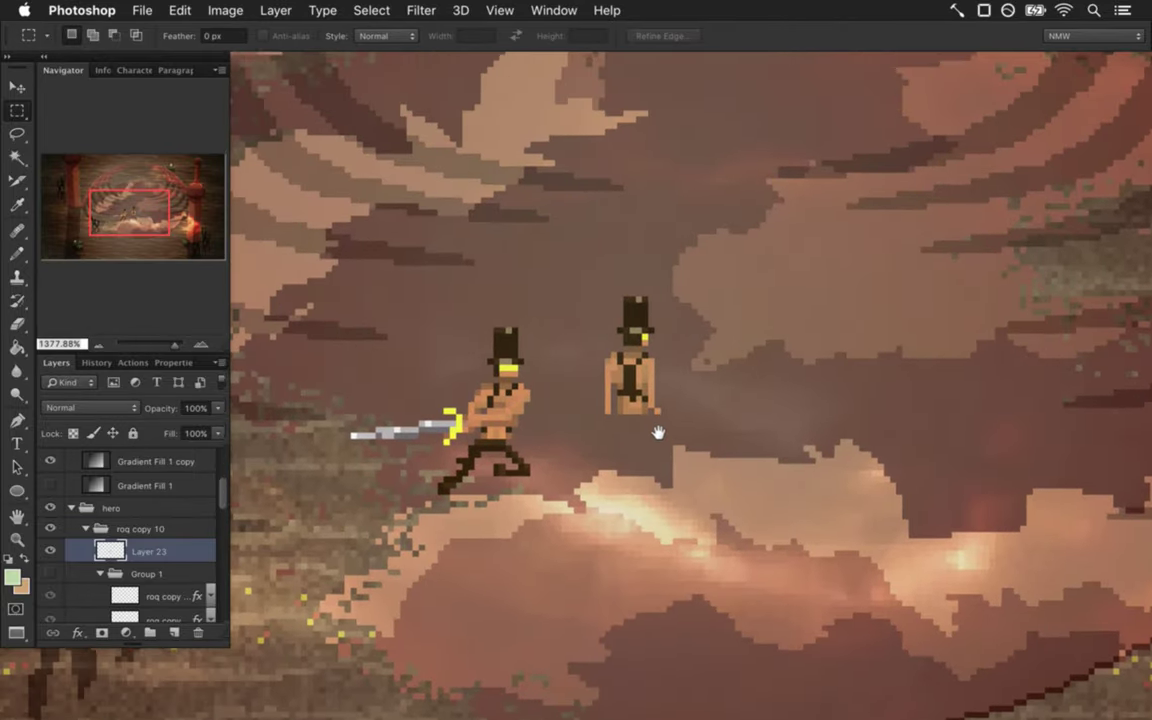
{"action": "scroll", "coordinate": [663, 485], "scroll_direction": "up", "scroll_amount": 3}
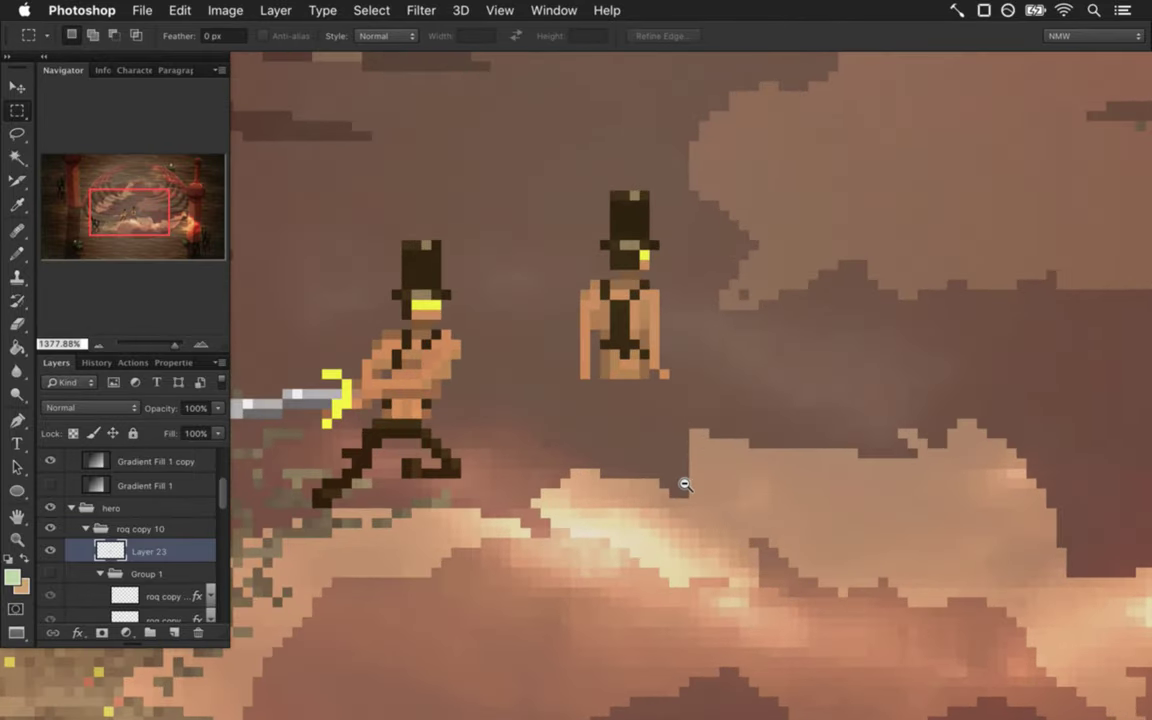
{"action": "left_click_drag", "start_coordinate": [684, 414], "coordinate": [730, 438]}
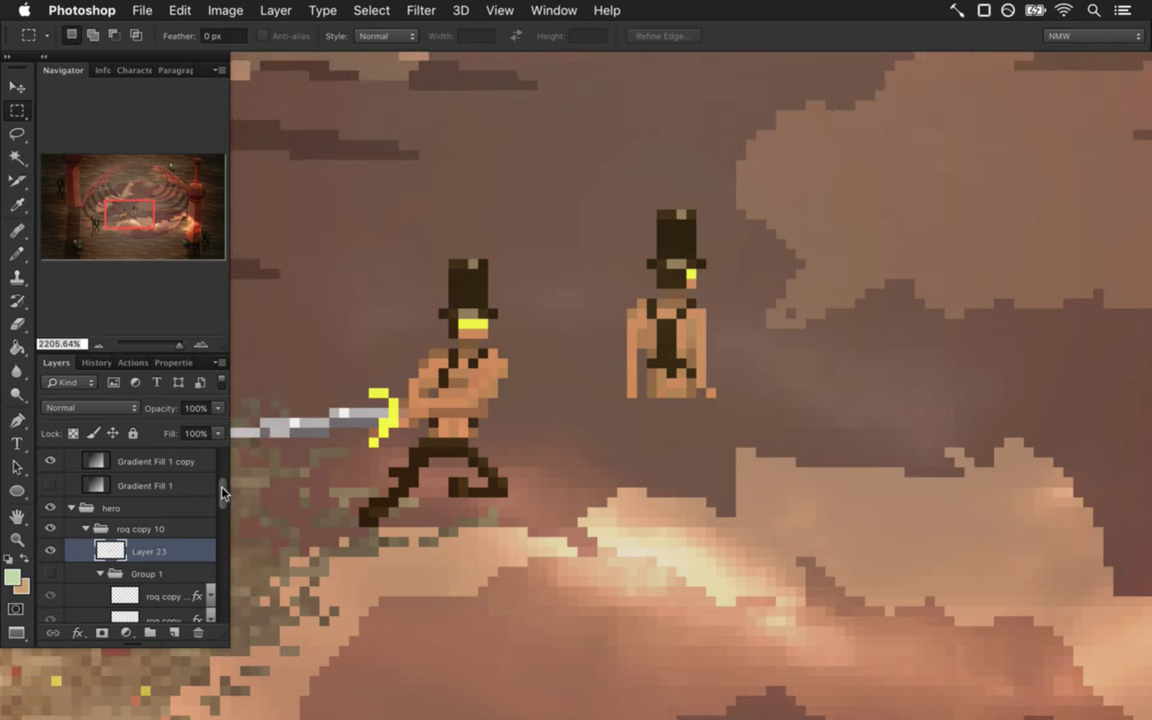
{"action": "scroll", "coordinate": [221, 482], "scroll_direction": "up", "scroll_amount": 5}
{"action": "scroll", "coordinate": [221, 470], "scroll_direction": "up", "scroll_amount": 5}
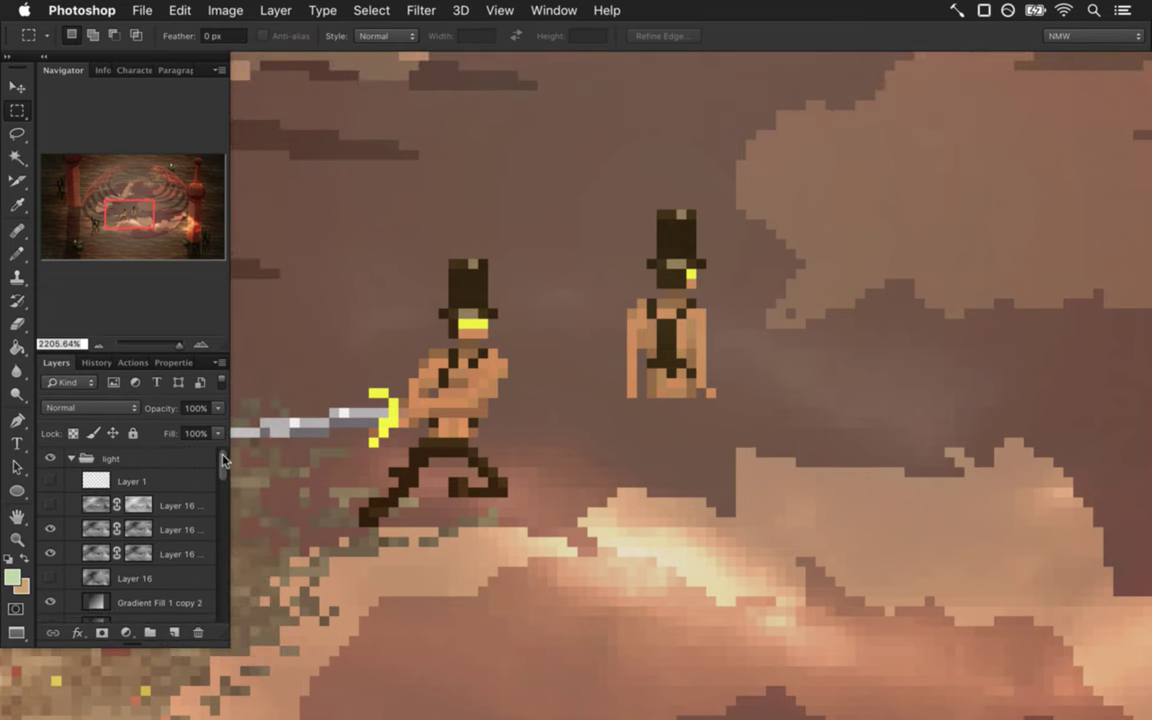
{"action": "left_click", "coordinate": [80, 455]}
{"action": "left_click", "coordinate": [71, 457]}
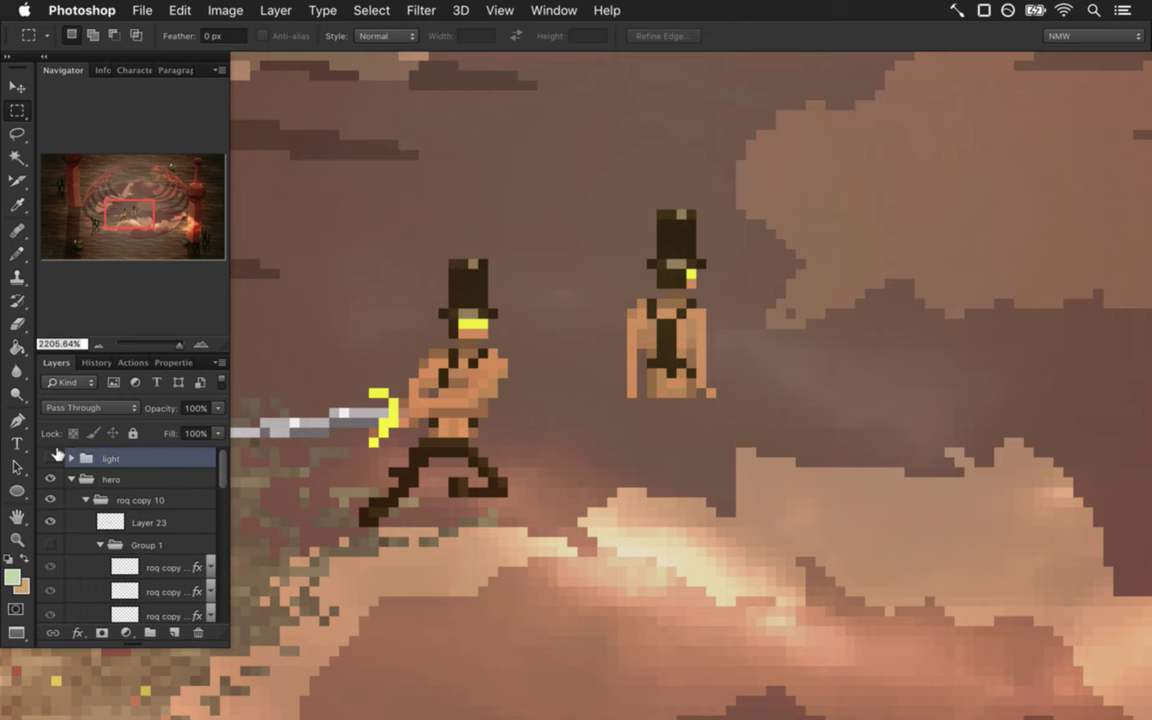
{"action": "left_click", "coordinate": [50, 458]}
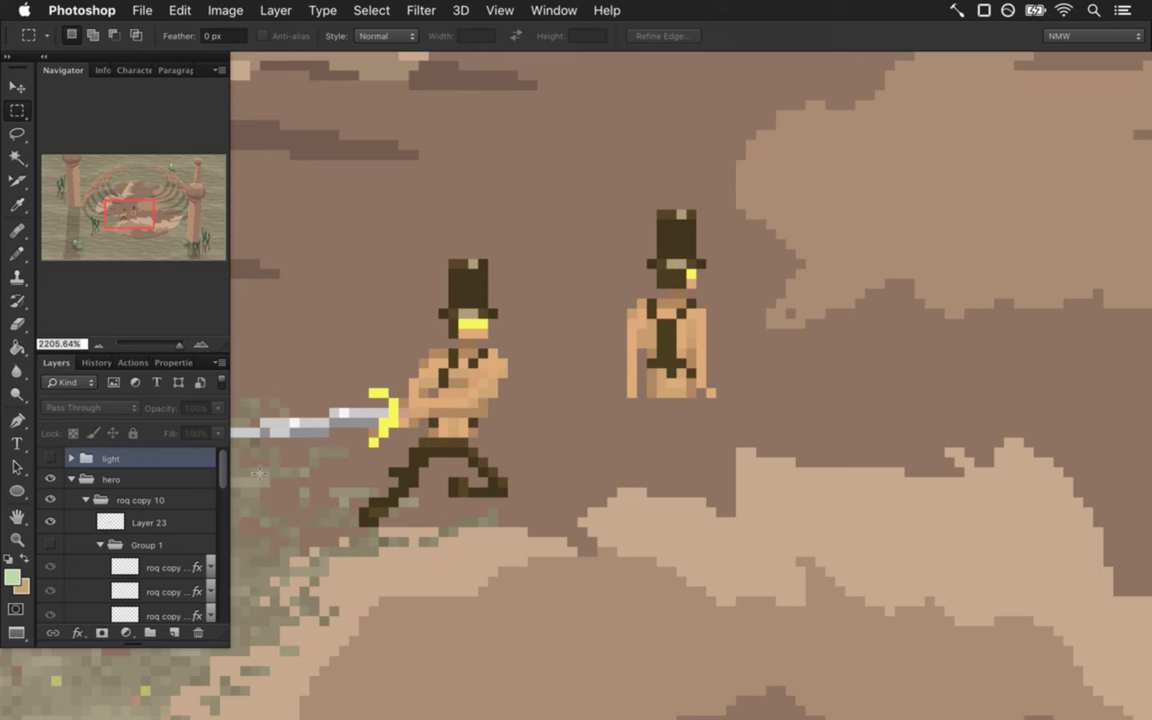
Check which figures the merged Layer 23 contains and rename it roq.
{"action": "left_click", "coordinate": [146, 521]}
{"action": "left_click", "coordinate": [52, 519]}
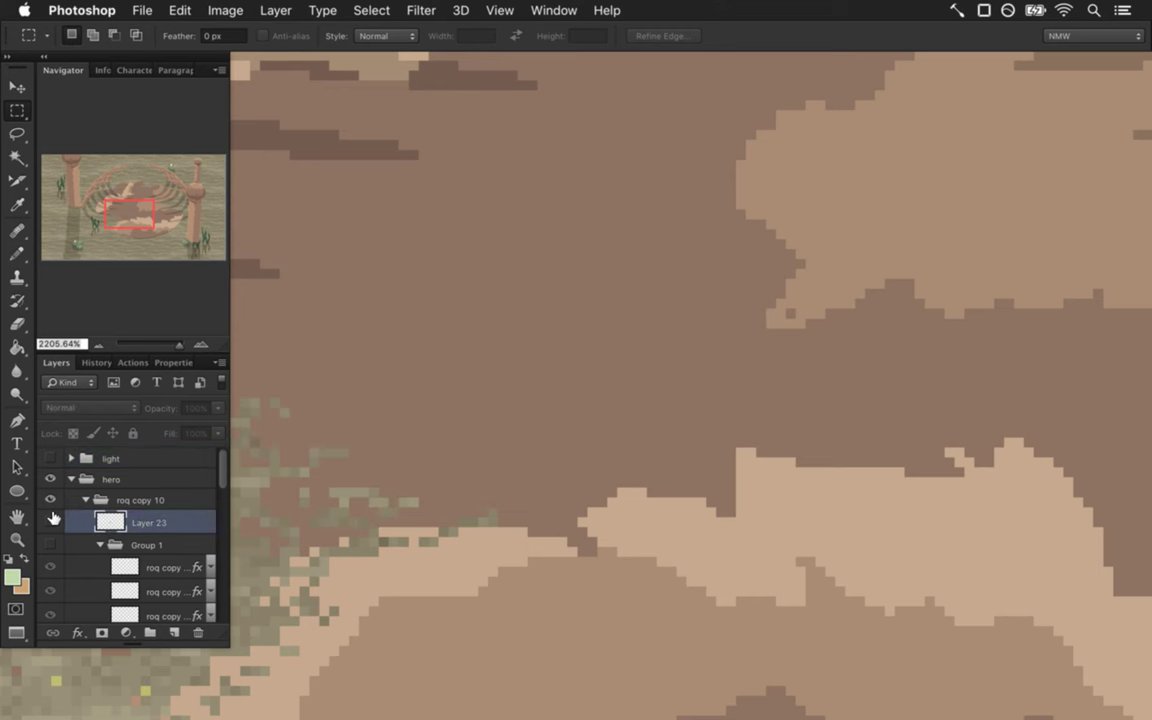
{"action": "left_click", "coordinate": [52, 520]}
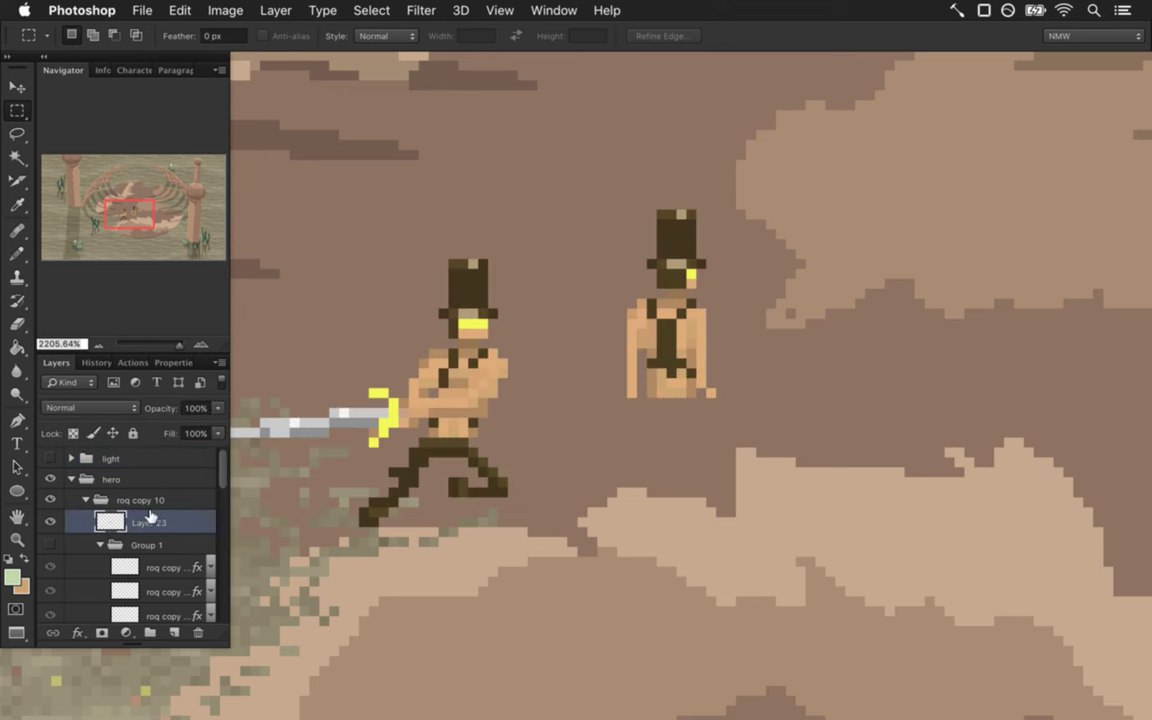
{"action": "double_click", "coordinate": [152, 521]}
{"action": "type", "text": "roq"}
{"action": "key", "text": "Return"}
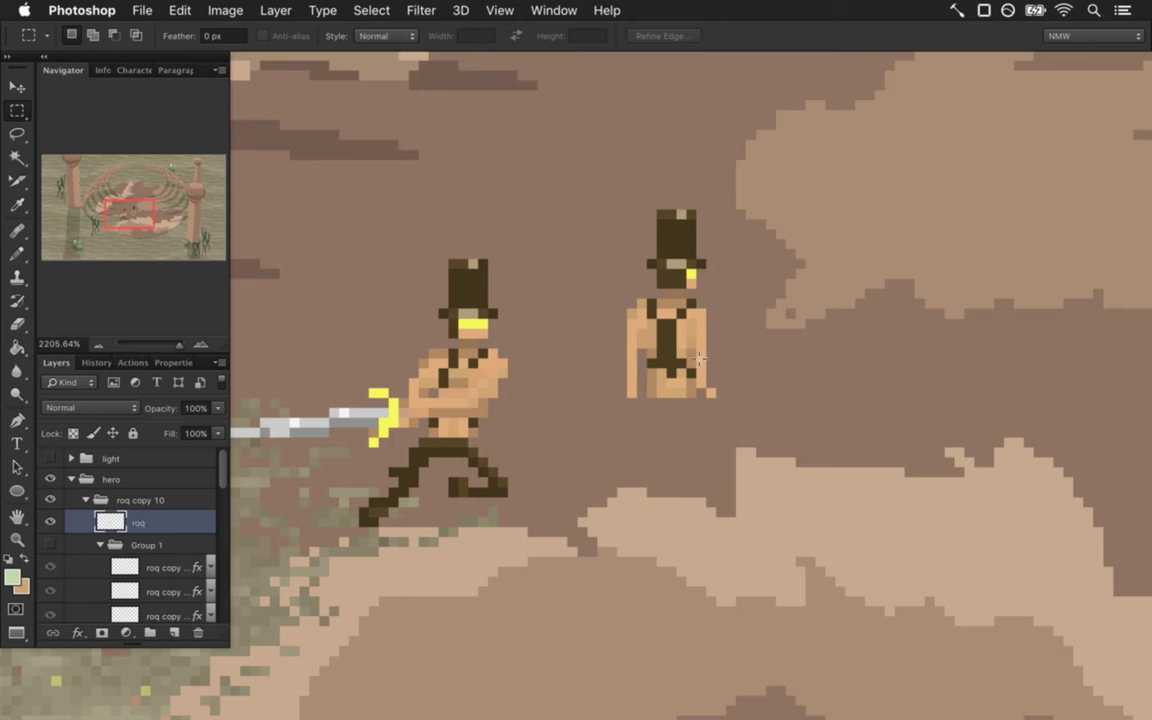
Cover the pasted figure's face with dark brown using the Pencil at 100% opacity and shift its head and hat one pixel left.
{"action": "key", "text": "i"}
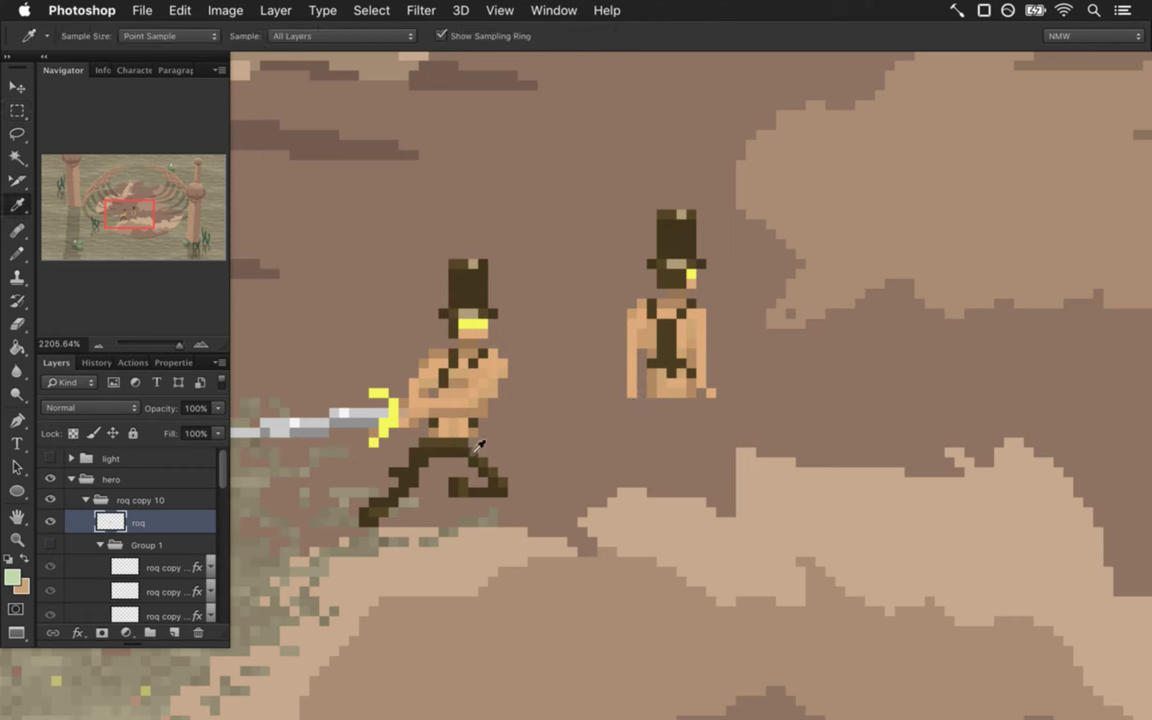
{"action": "left_click", "coordinate": [610, 252]}
{"action": "key", "text": "b"}
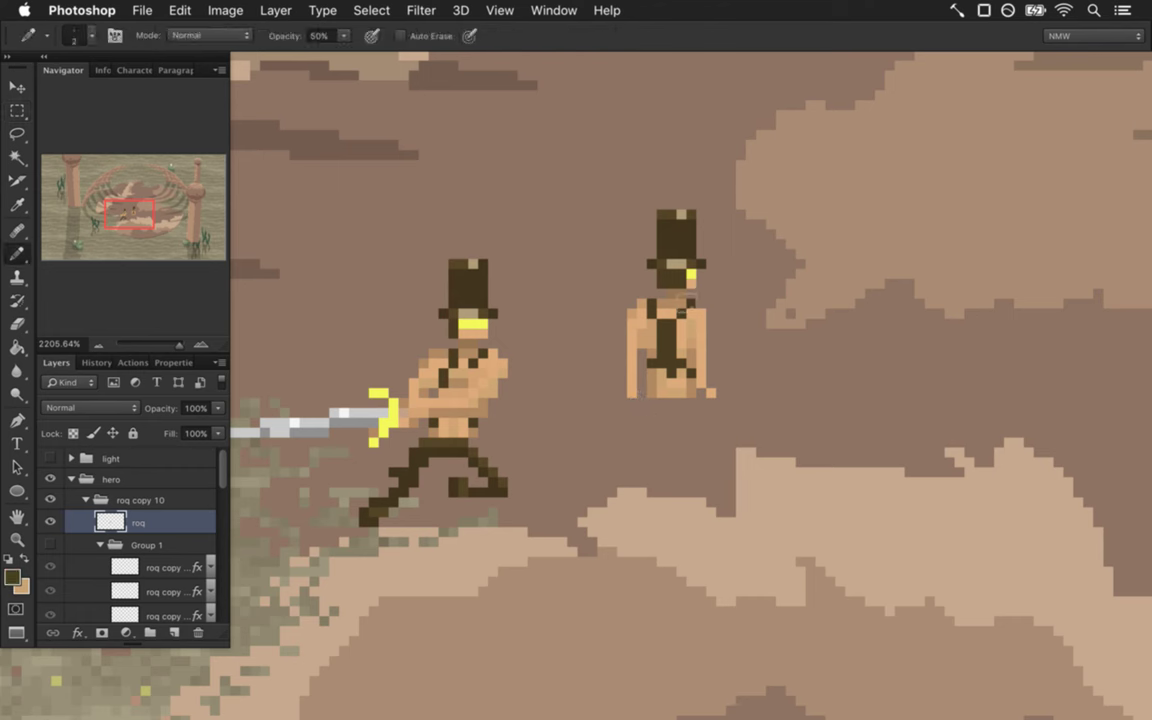
{"action": "key", "text": "0"}
{"action": "key", "text": "m"}
{"action": "left_click_drag", "start_coordinate": [640, 207], "coordinate": [717, 291]}
{"action": "key", "text": "super+Left"}
{"action": "key", "text": "super+d"}
{"action": "key", "text": "i"}
{"action": "key", "text": "b"}
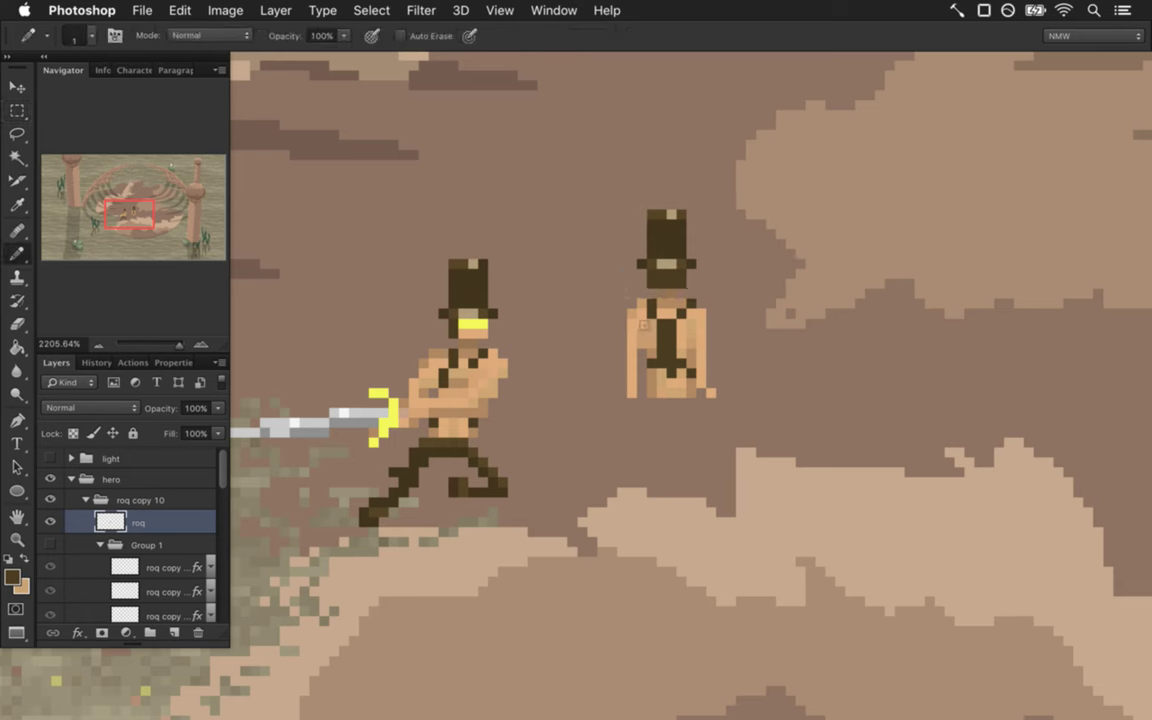
Even out the shoulders and upper straps with a 1 px Pencil and paint both forearms angled outward in skin tone.
{"action": "left_click", "coordinate": [644, 325], "text": "alt"}
{"action": "key", "text": "alt"}
{"action": "key", "text": "e"}
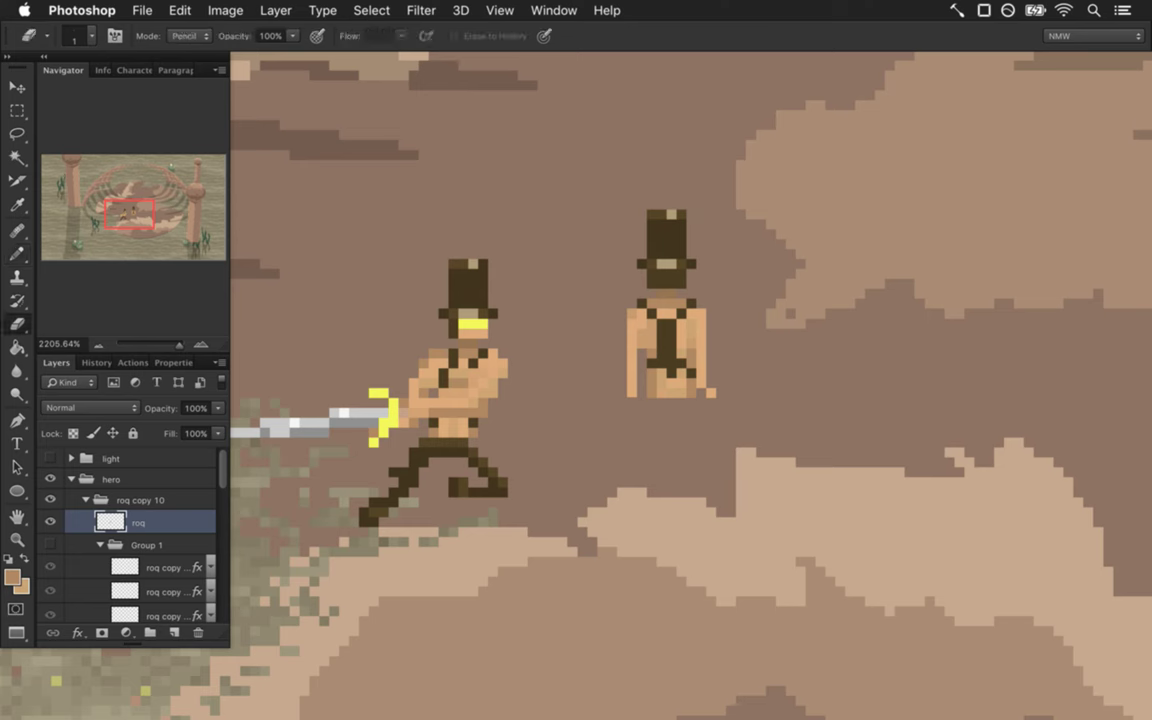
{"action": "key", "text": "b"}
{"action": "left_click_drag", "start_coordinate": [621, 370], "coordinate": [621, 396]}
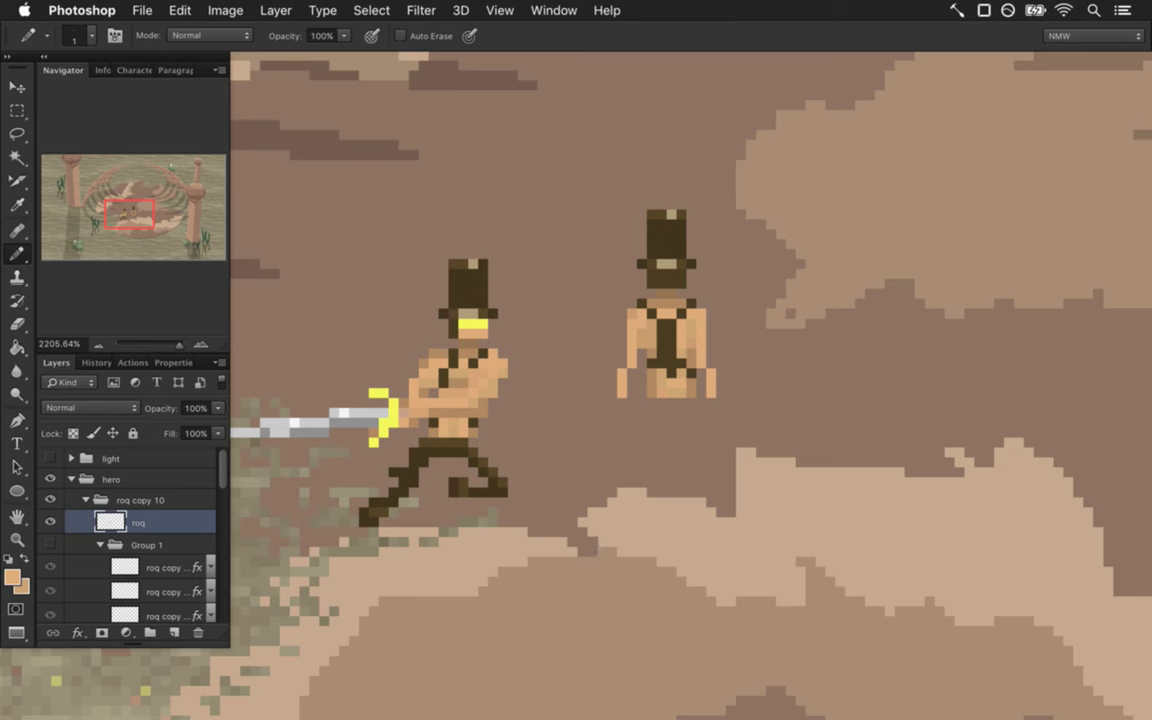
Paint the seated figure's folded legs as a wide dark brown bar below the torso, with a lighter brown strip at the waist.
{"action": "left_click", "coordinate": [450, 437], "text": "alt"}
{"action": "left_click", "coordinate": [450, 456], "text": "alt"}
{"action": "mouse_move", "coordinate": [642, 403]}
{"action": "left_mouse_down"}
{"action": "mouse_move", "coordinate": [612, 427]}
{"action": "mouse_move", "coordinate": [720, 429]}
{"action": "left_mouse_up"}
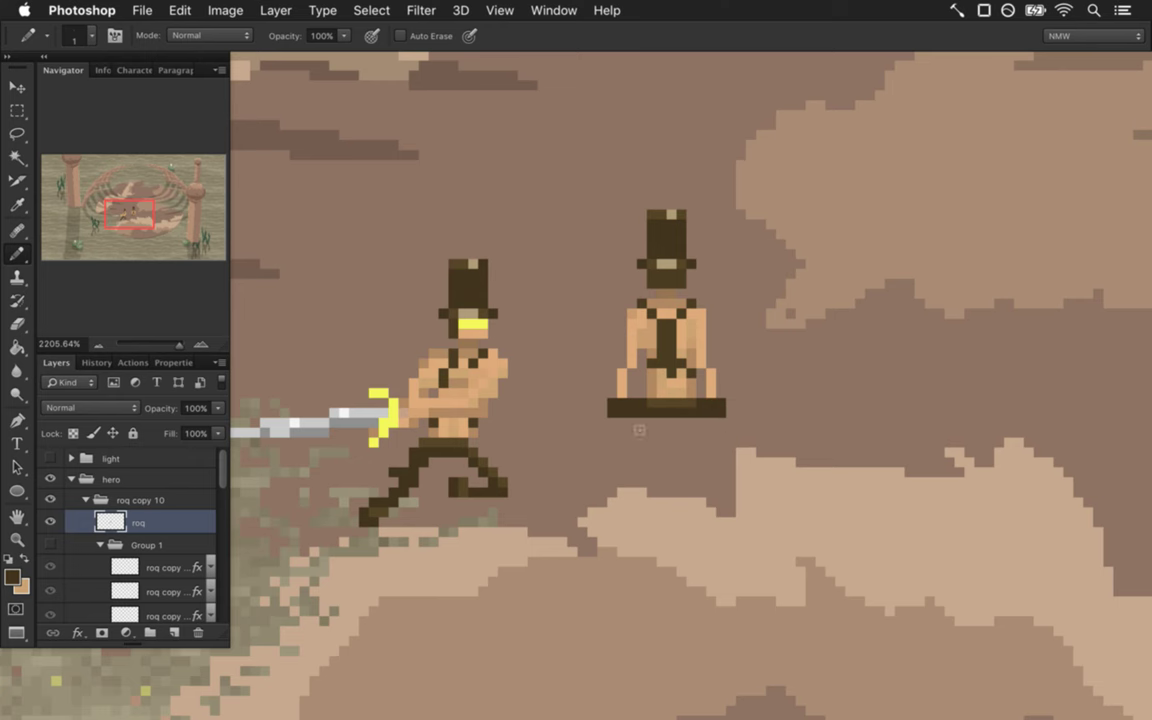
{"action": "left_click", "coordinate": [648, 411], "text": "alt"}
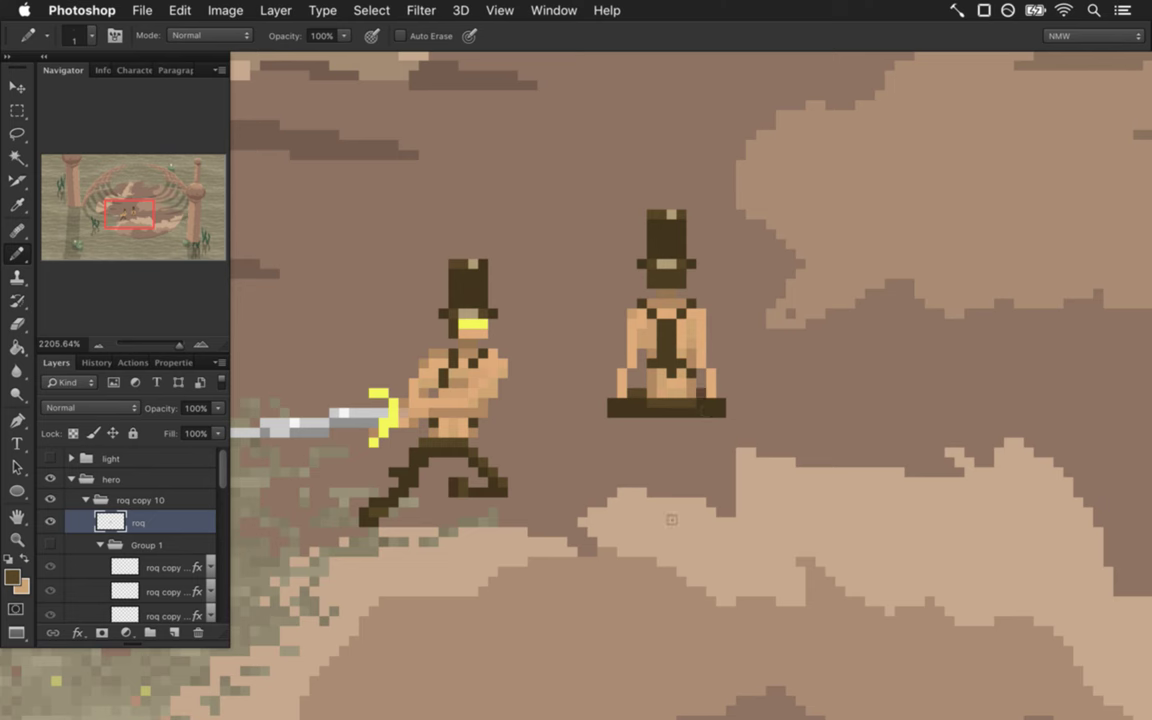
{"action": "key", "text": "e"}
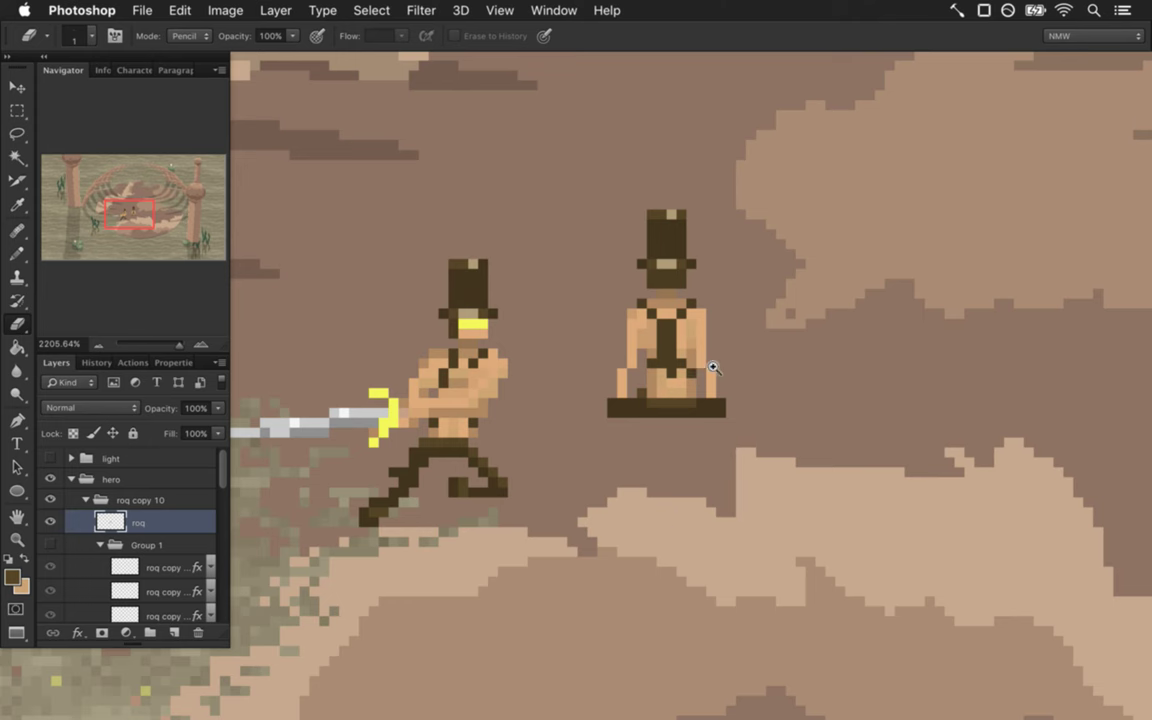
Redraw the lower ends of the back straps symmetrically in dark brown and sample a skin tone for the surrounding pixels.
{"action": "scroll", "coordinate": [702, 368], "scroll_direction": "up", "scroll_amount": 2}
{"action": "key", "text": "i"}
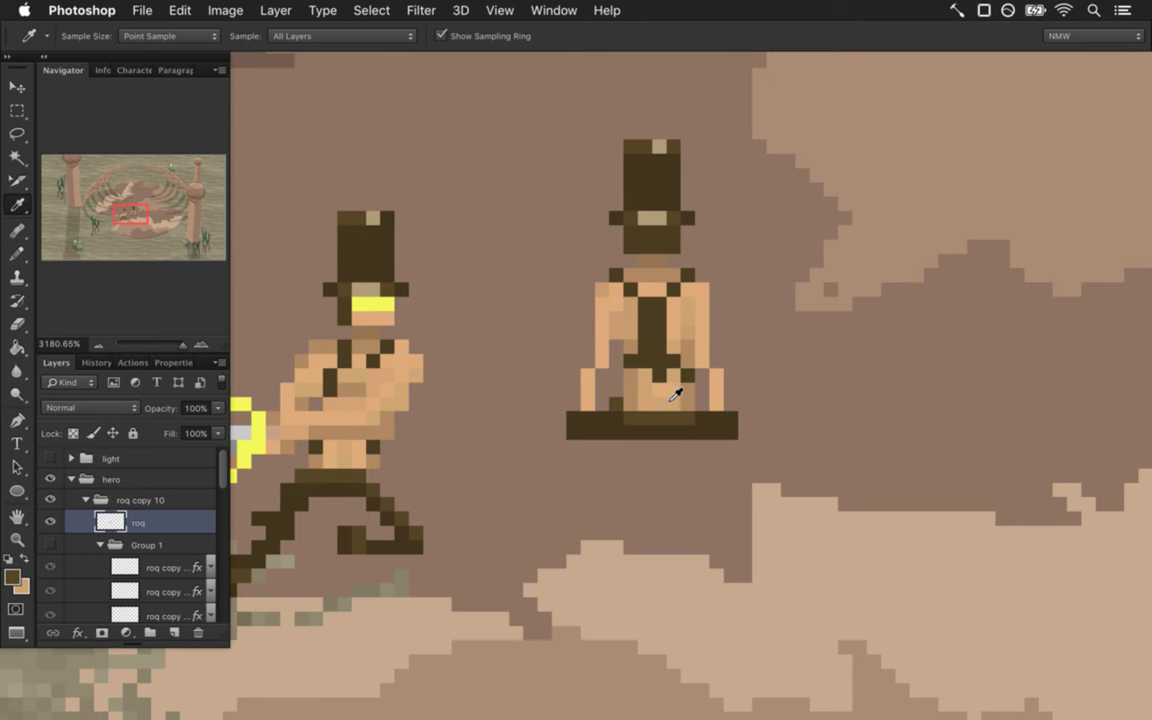
{"action": "left_click", "coordinate": [575, 340]}
{"action": "left_click", "coordinate": [648, 342]}
{"action": "key", "text": "b"}
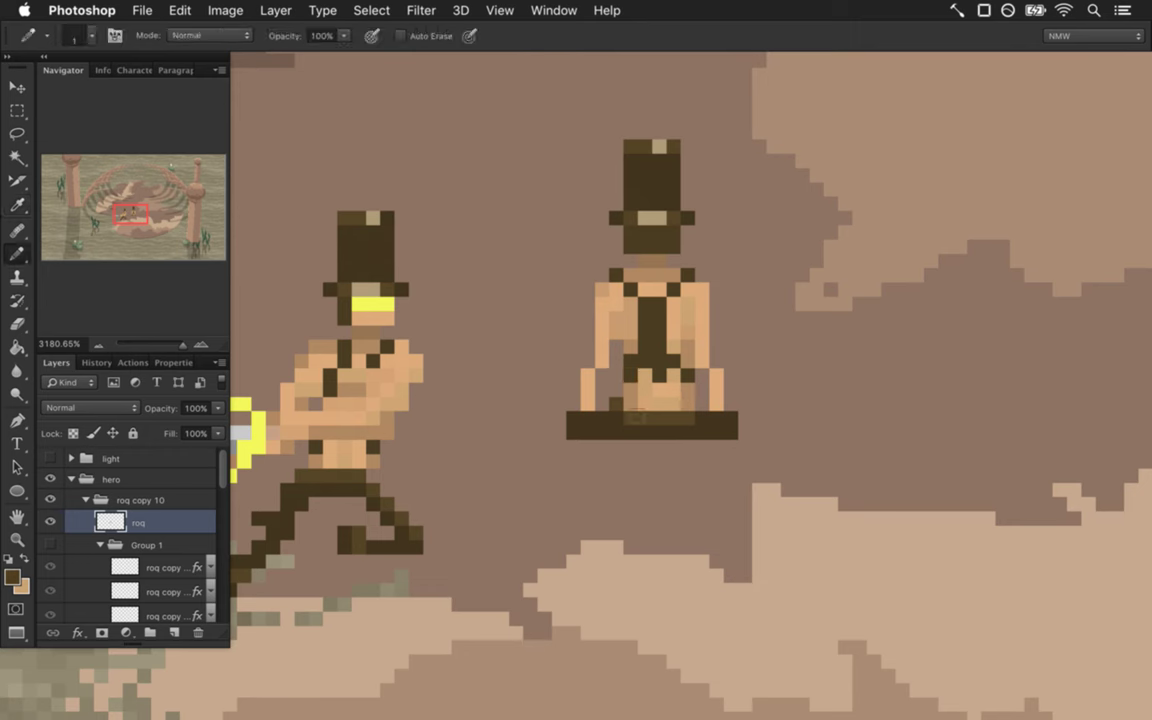
{"action": "left_click", "coordinate": [627, 391], "text": "alt"}
Touch up the seated figure's right arm with the light skin tone and check the figure against the whole scene.
{"action": "key", "text": "i"}
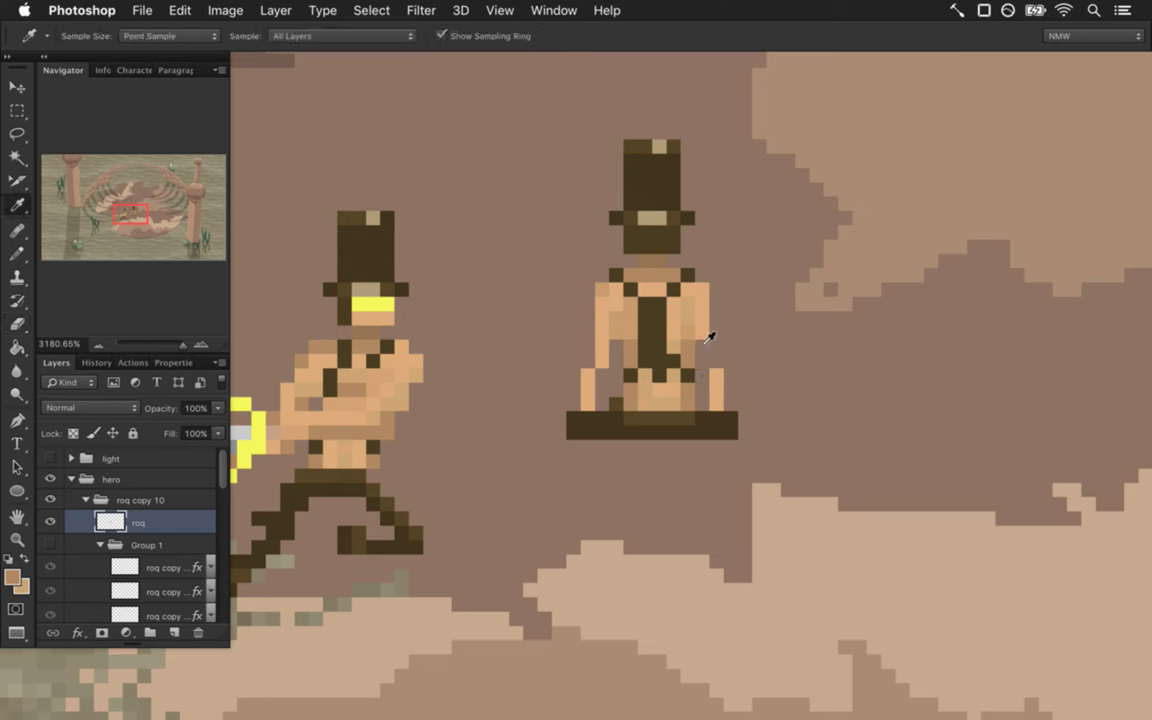
{"action": "left_click", "coordinate": [624, 293]}
{"action": "key", "text": "b"}
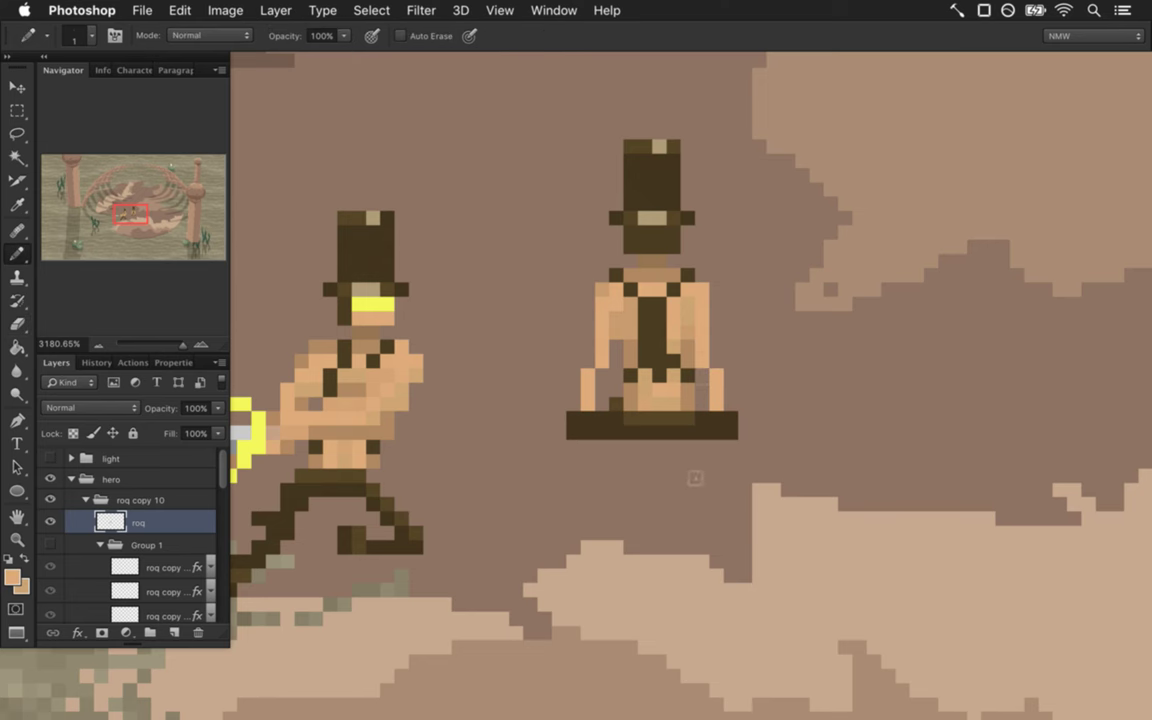
{"action": "left_click_drag", "start_coordinate": [648, 391], "coordinate": [555, 384]}
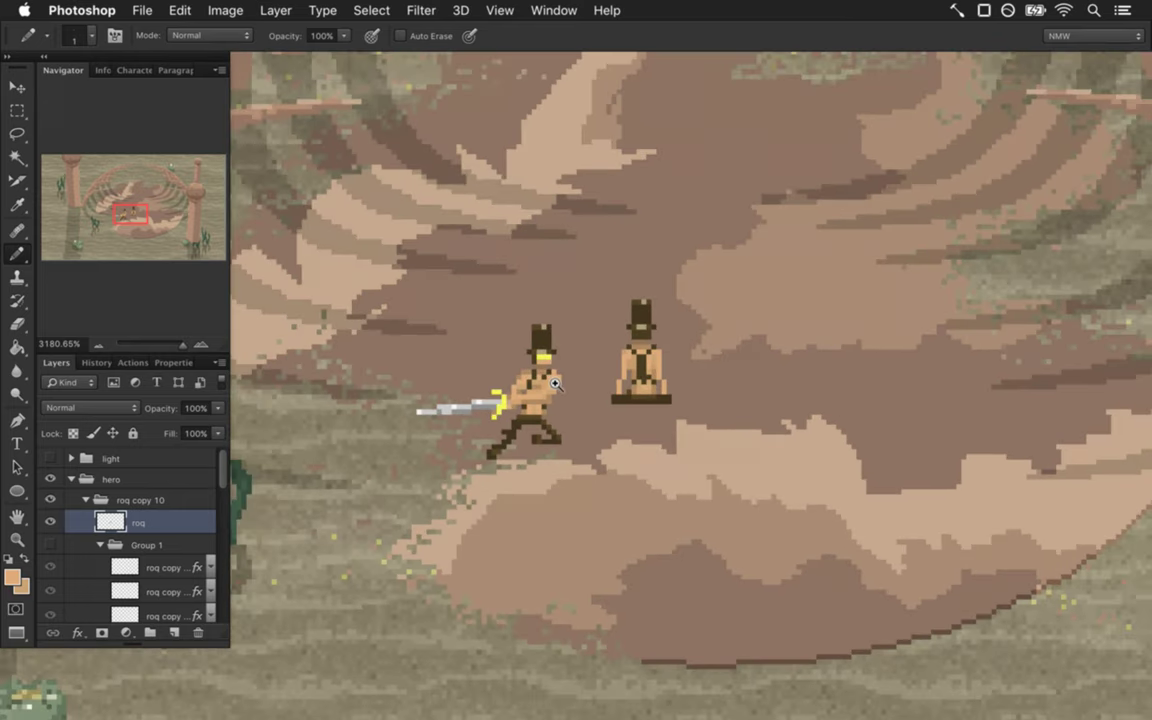
{"action": "left_click", "coordinate": [649, 388]}
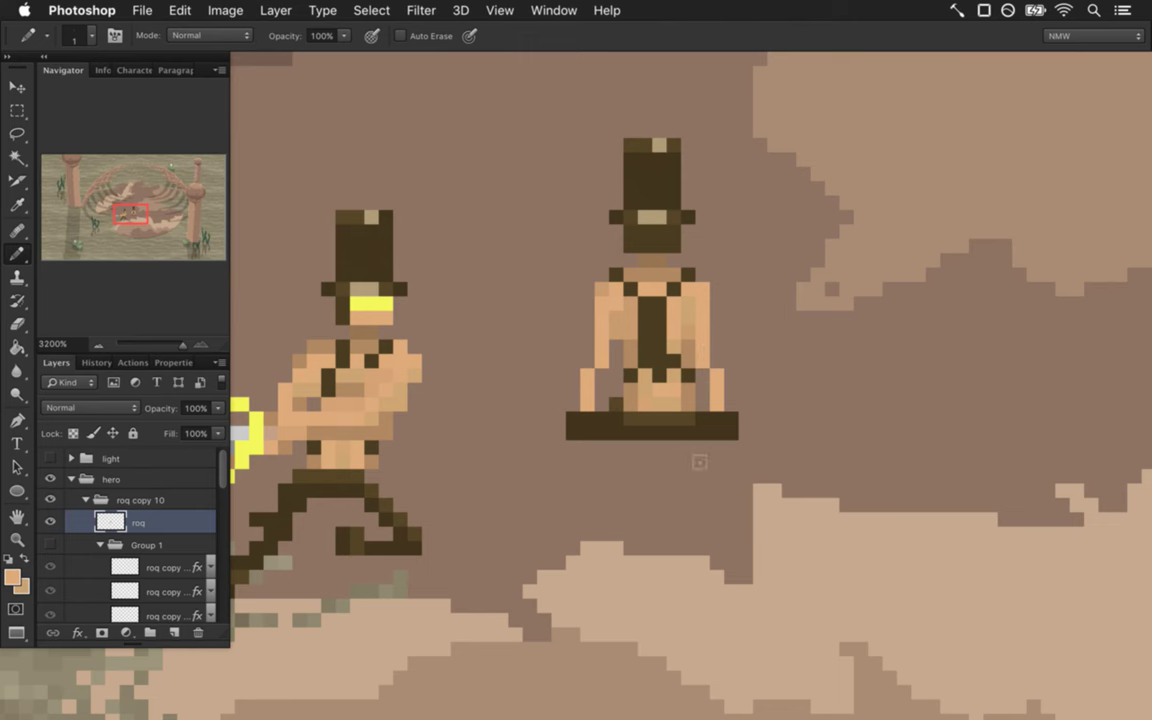
Shade the edge of the seated figure's lower back in a sampled darker skin tone and check it against the whole scene.
{"action": "key", "text": "m"}
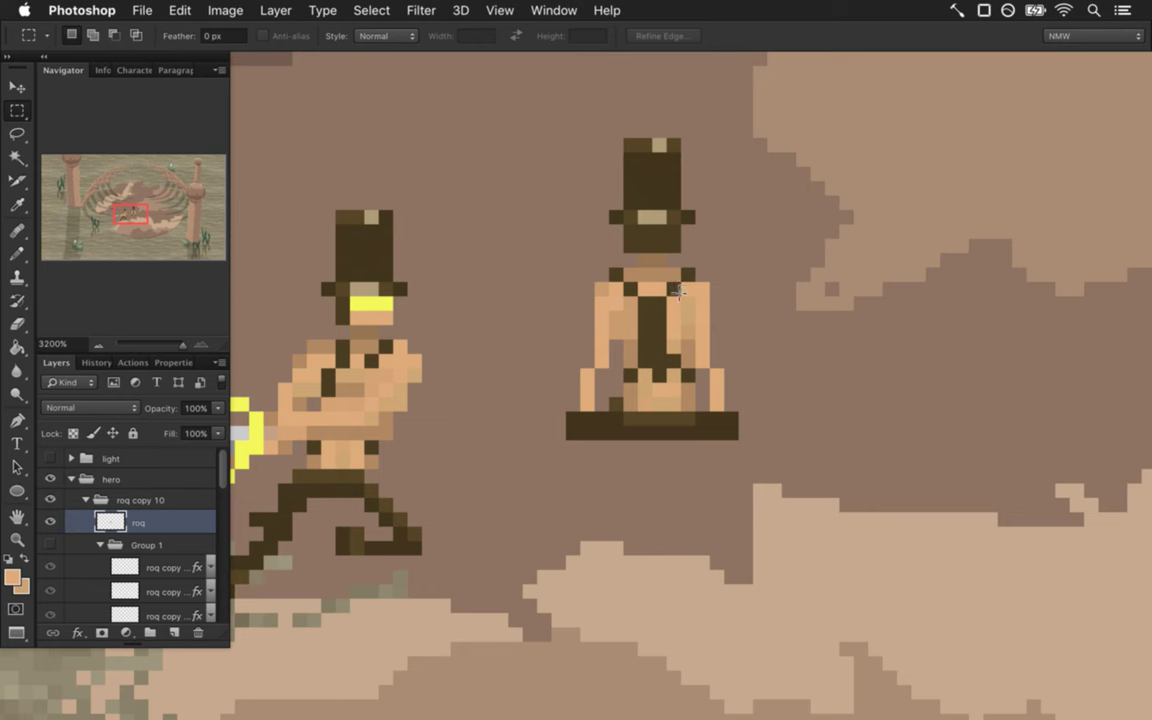
{"action": "key", "text": "i"}
{"action": "left_click", "coordinate": [697, 400]}
{"action": "key", "text": "b"}
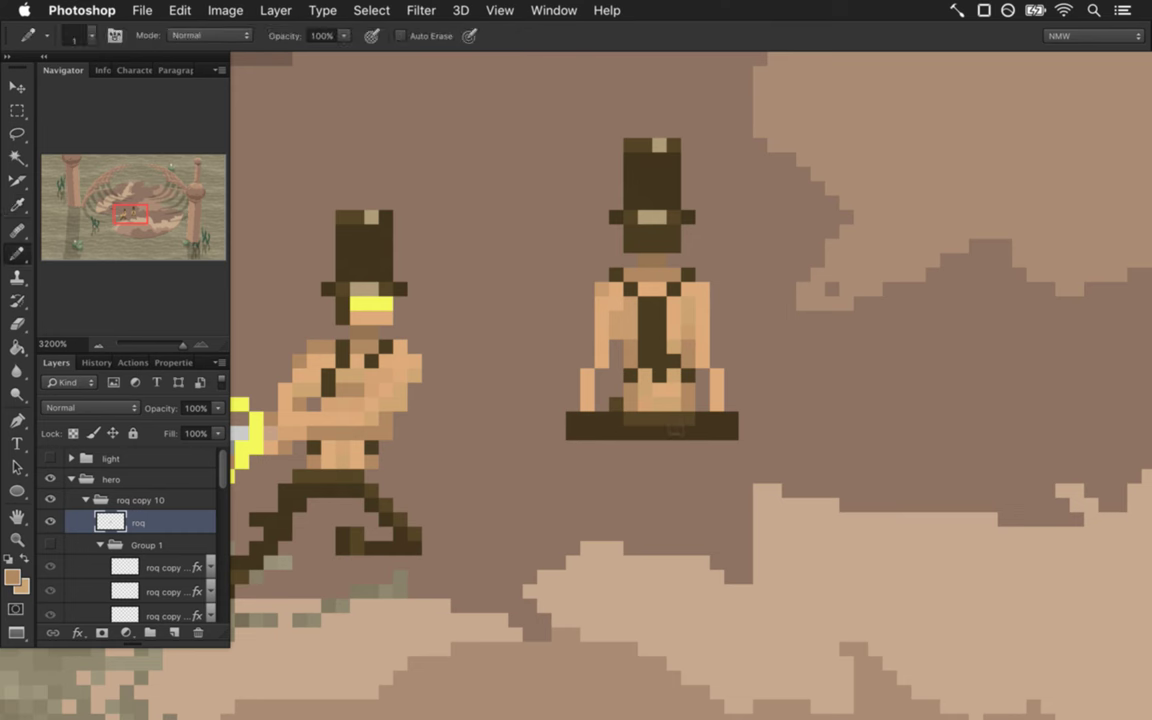
{"action": "key", "text": "e"}
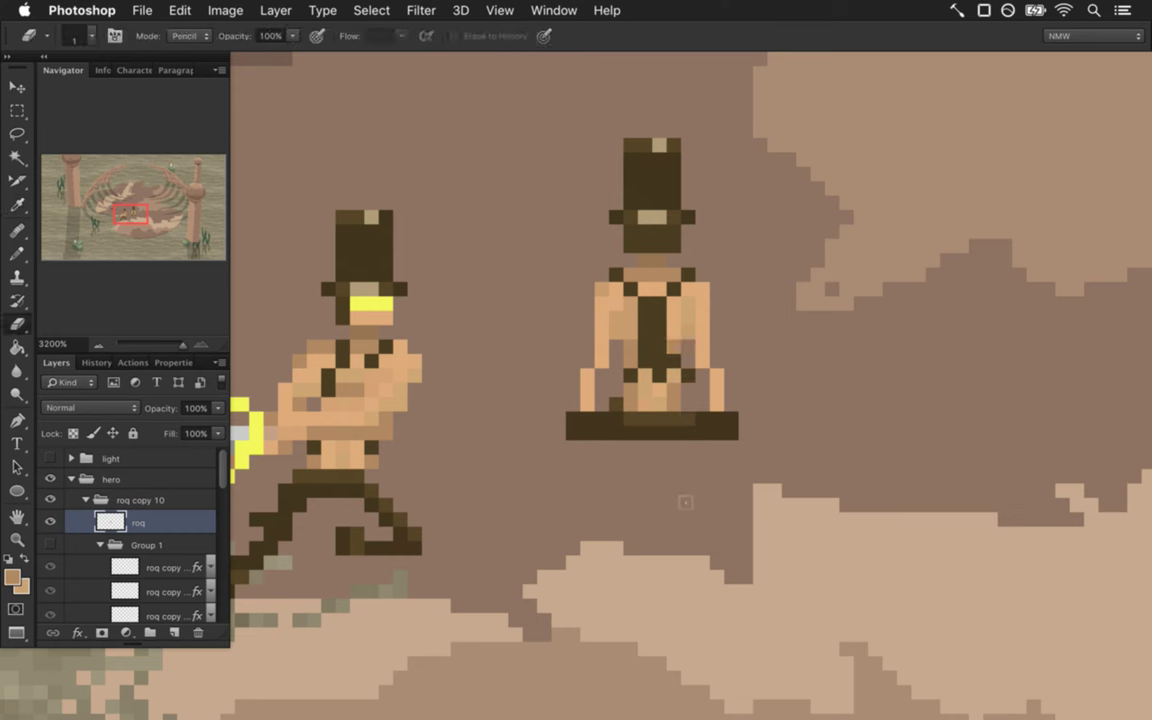
{"action": "scroll", "coordinate": [609, 404], "scroll_direction": "down", "scroll_amount": 5}
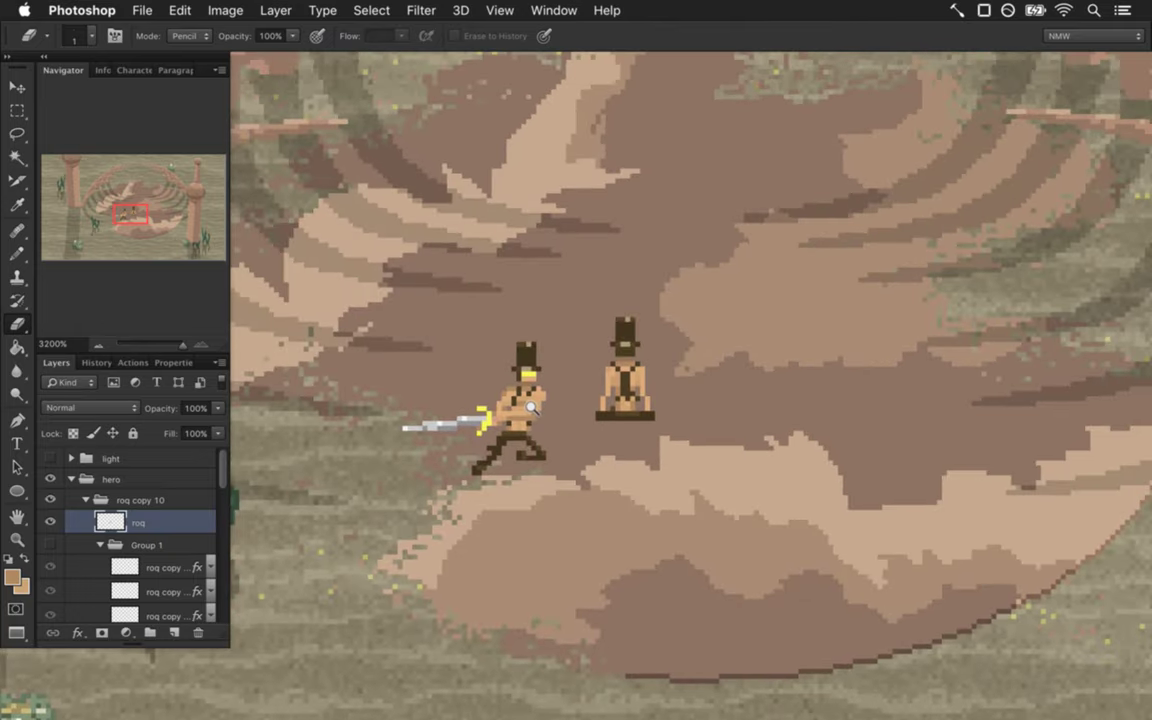
{"action": "scroll", "coordinate": [612, 408], "scroll_direction": "up", "scroll_amount": 5}
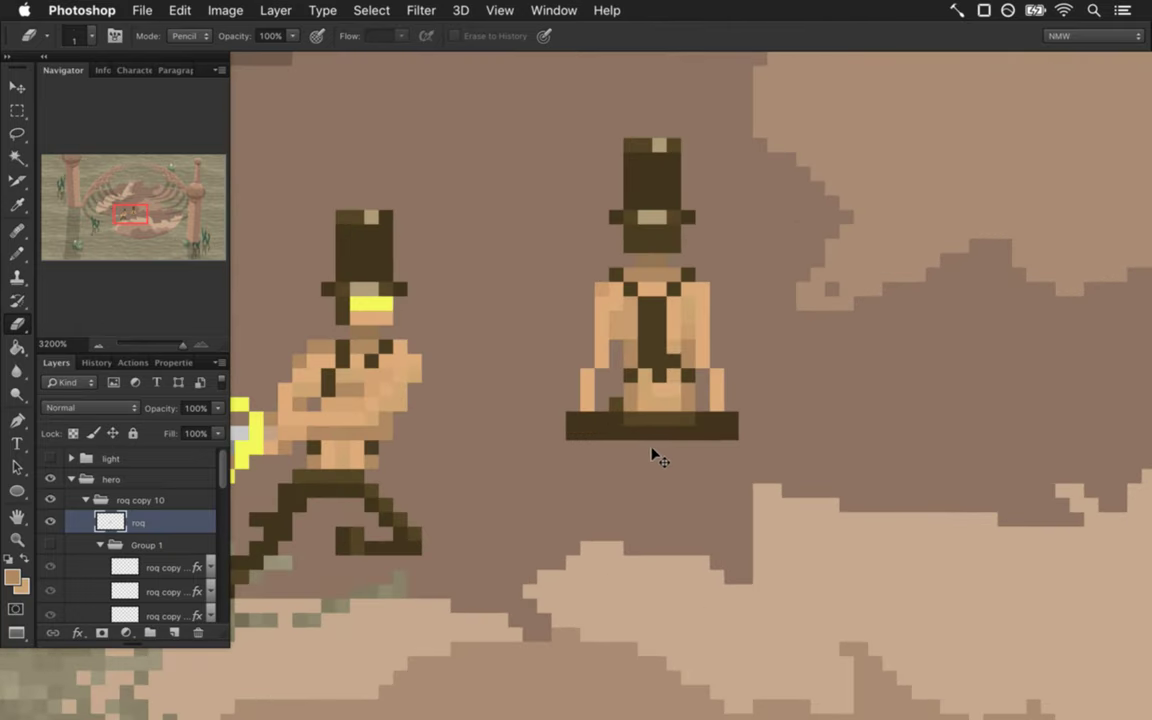
{"action": "scroll", "coordinate": [540, 380], "scroll_direction": "down", "scroll_amount": 6}
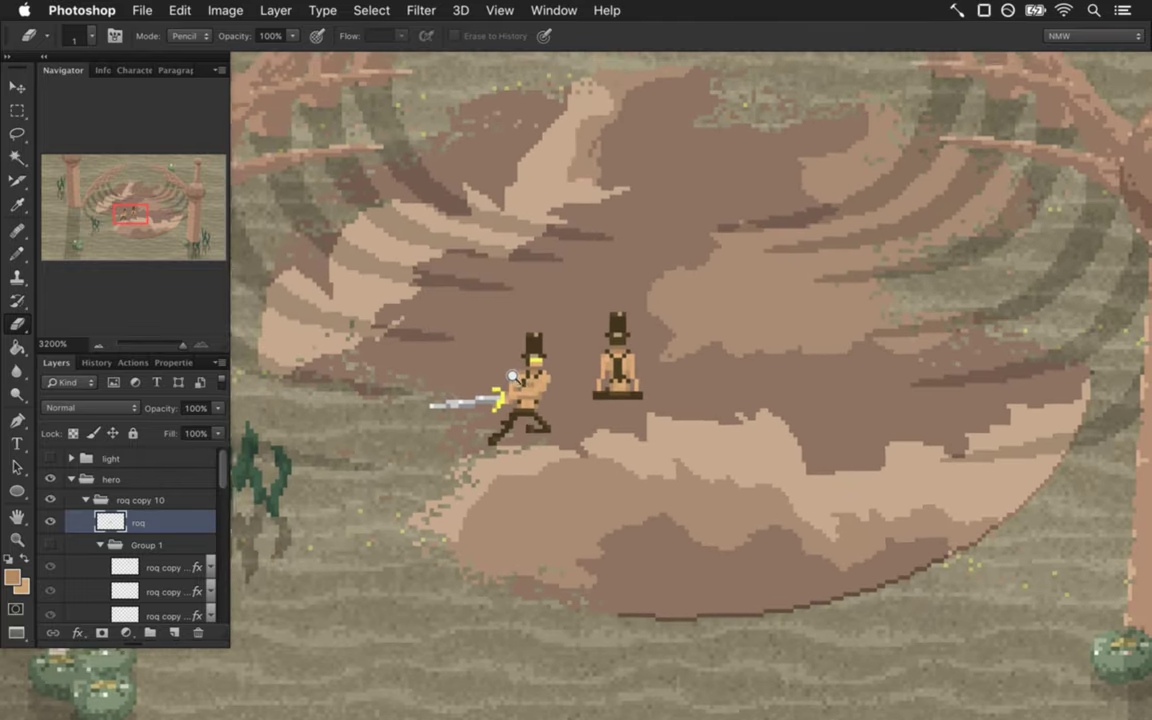
{"action": "left_click_drag", "start_coordinate": [503, 372], "coordinate": [460, 352]}
{"action": "mouse_move", "coordinate": [600, 380]}
{"action": "left_mouse_down"}
{"action": "mouse_move", "coordinate": [586, 380]}
{"action": "mouse_move", "coordinate": [607, 391]}
{"action": "left_mouse_up"}
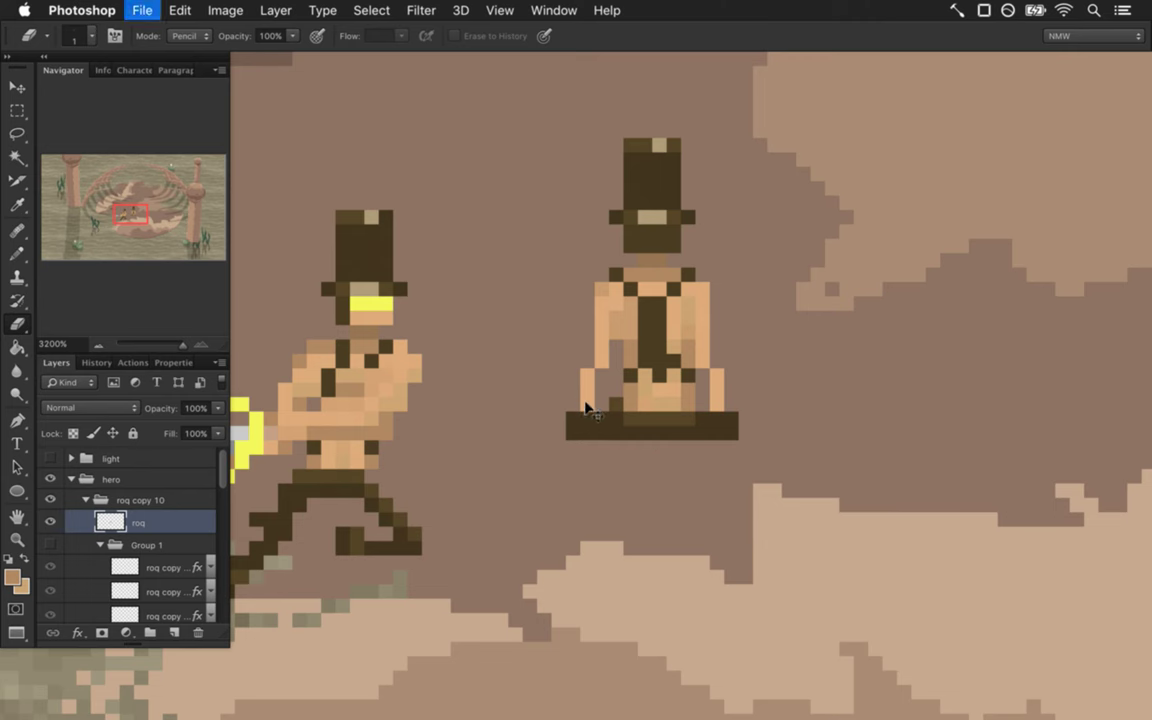
Duplicate the seated back-facing figure and place the copy beside the original, away from the sword-wielding hero.
{"action": "scroll", "coordinate": [607, 453], "scroll_direction": "down", "scroll_amount": 3}
{"action": "key", "text": "m"}
{"action": "left_click_drag", "start_coordinate": [600, 242], "coordinate": [772, 437]}
{"action": "key", "text": "v"}
{"action": "left_click_drag", "start_coordinate": [656, 321], "coordinate": [850, 298]}
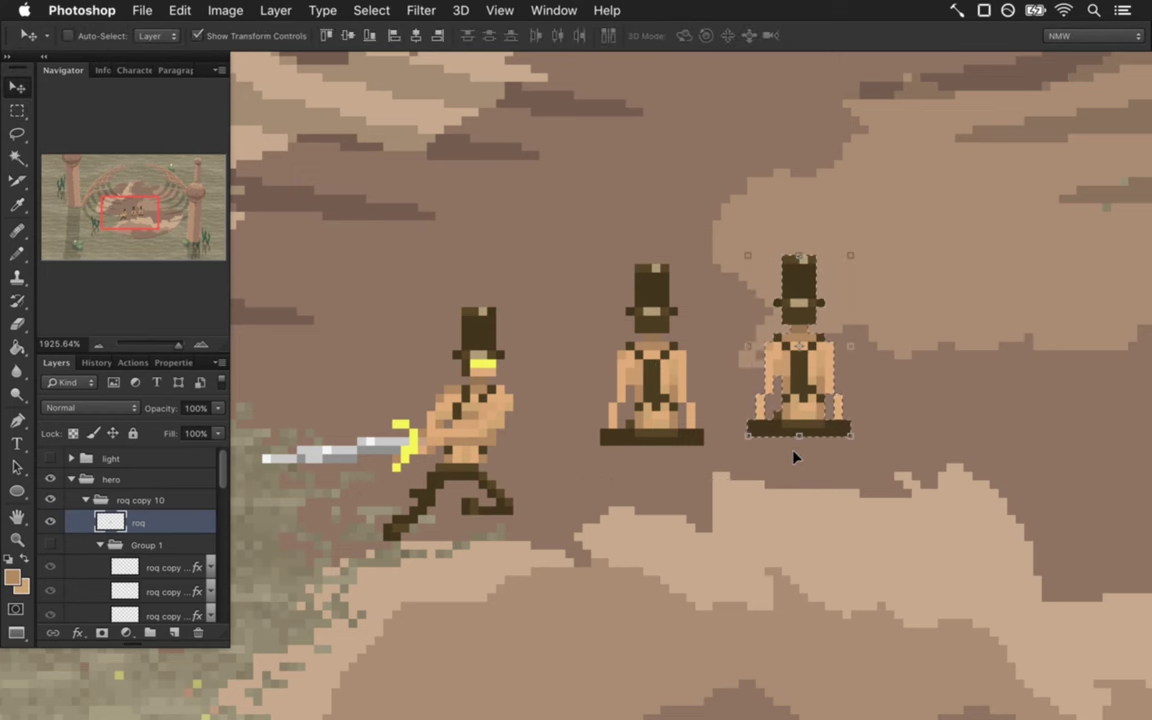
{"action": "key", "text": "super+d"}
{"action": "key", "text": "m"}
{"action": "left_click_drag", "start_coordinate": [805, 429], "coordinate": [874, 430]}
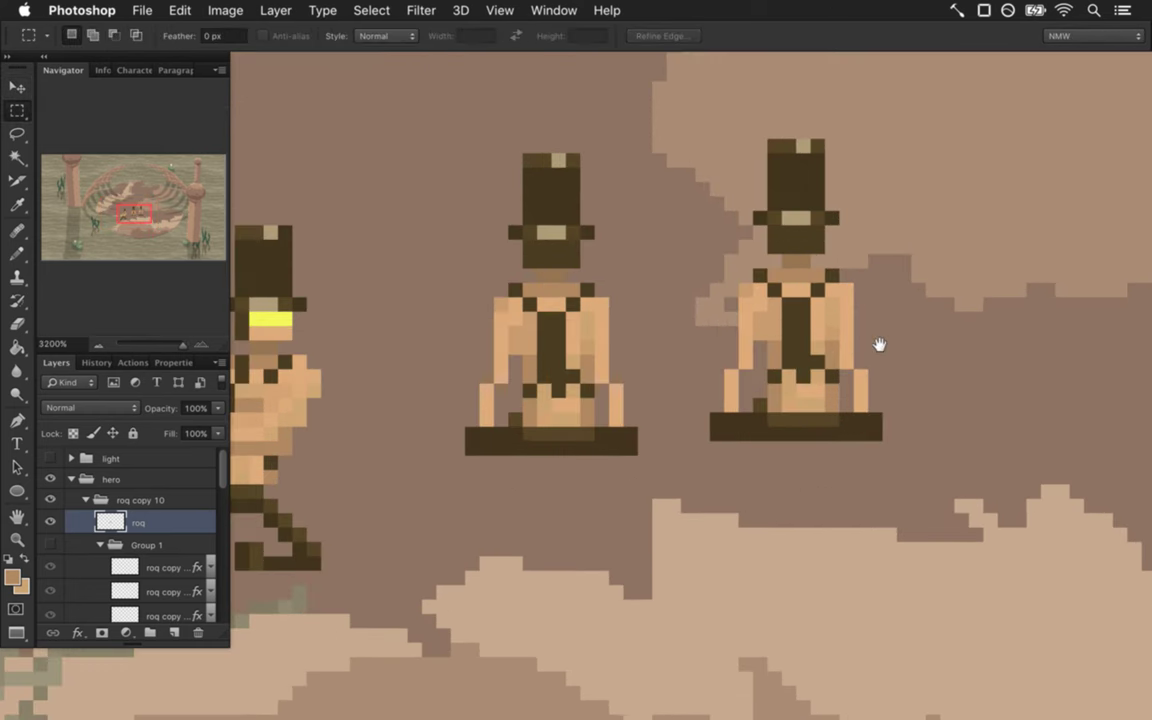
{"action": "left_click_drag", "start_coordinate": [879, 342], "coordinate": [823, 411]}
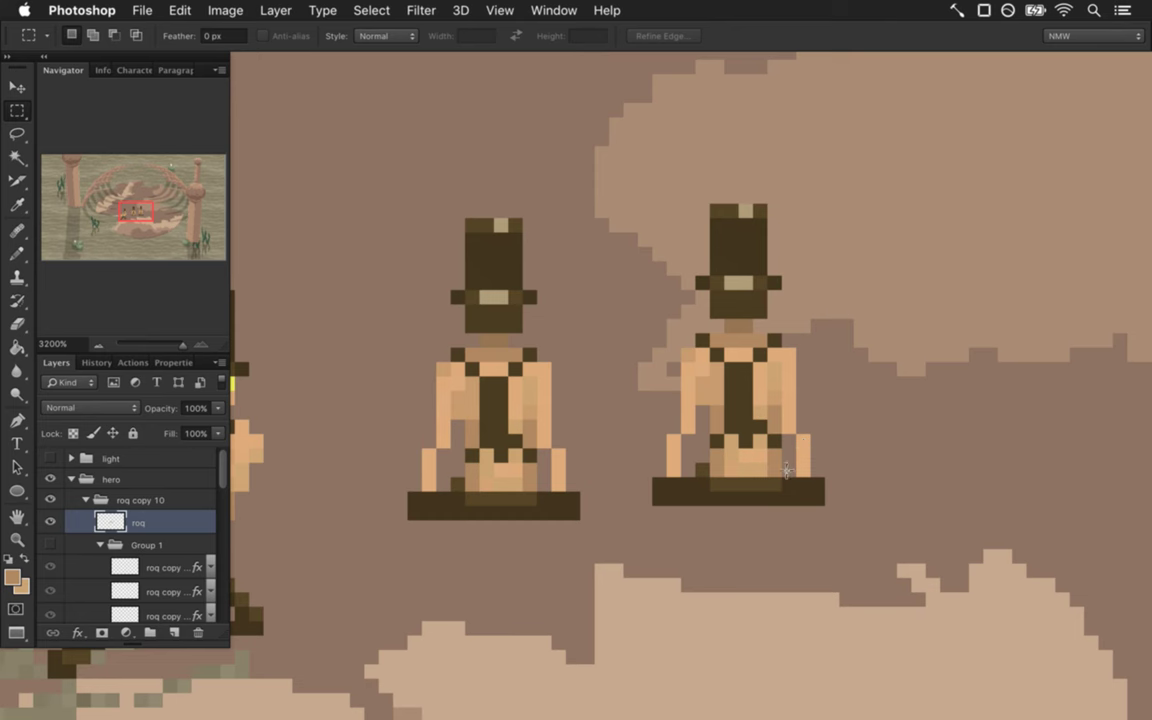
Erase the copied figure's left arm below the shoulder and redraw it bending further outward in light skin tone.
{"action": "key", "text": "i"}
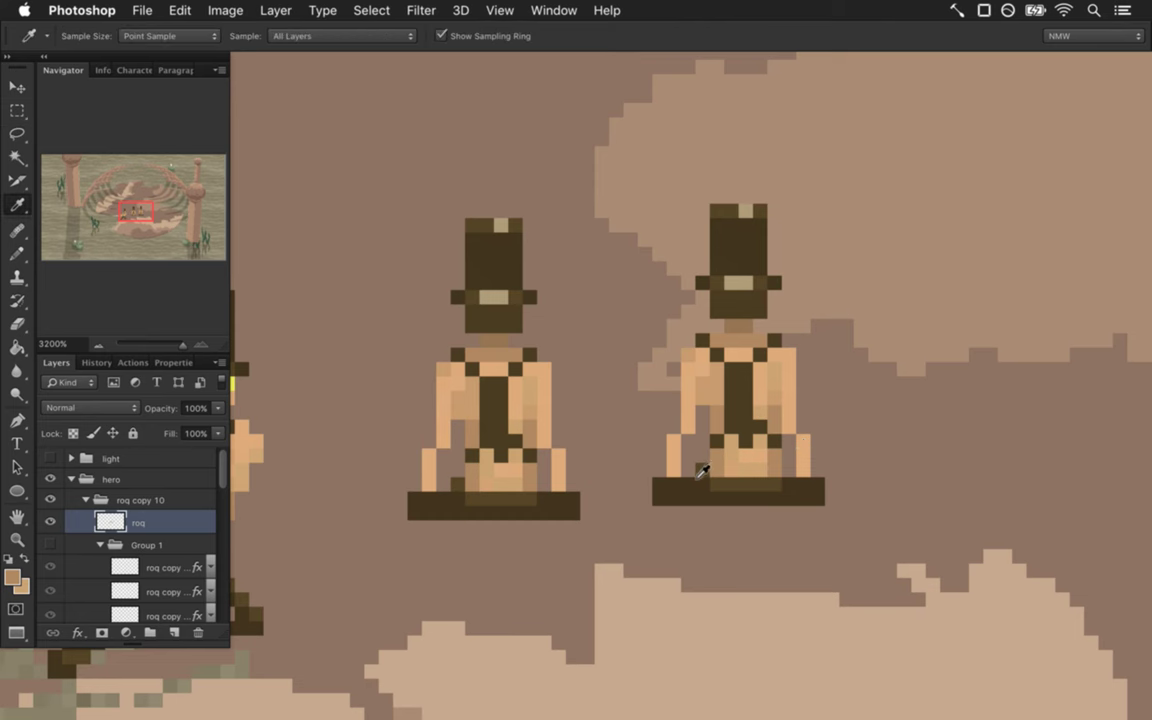
{"action": "key", "text": "e"}
{"action": "left_click", "coordinate": [670, 460]}
{"action": "key", "text": "alt"}
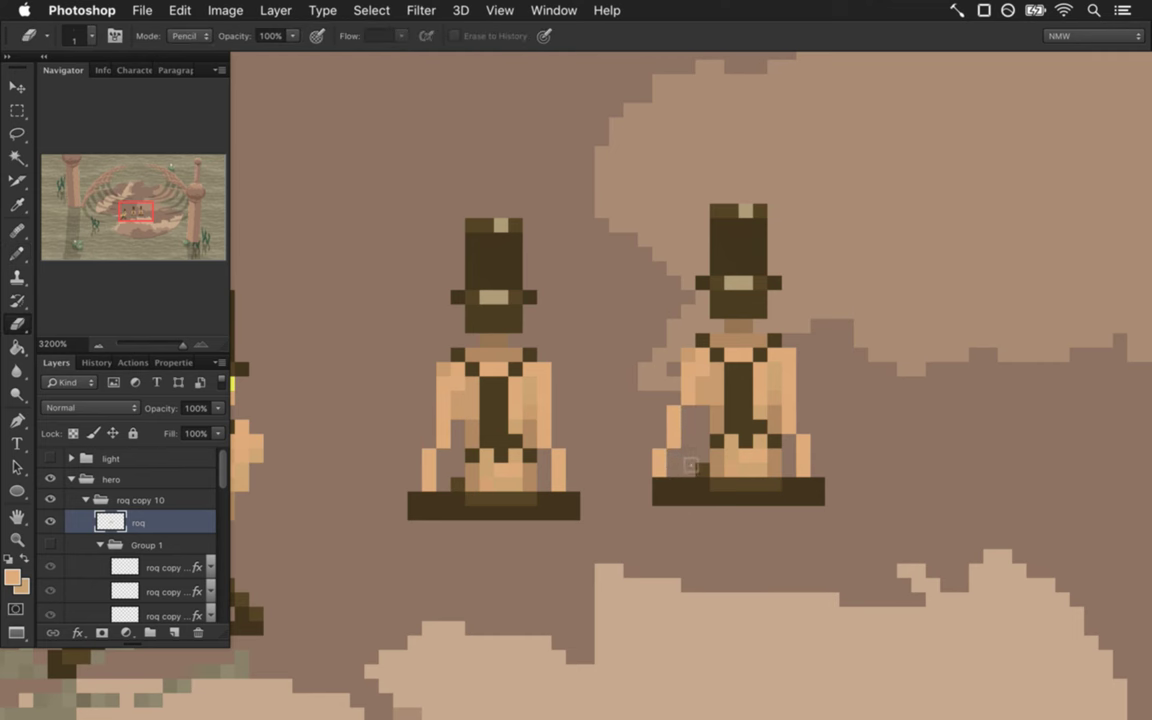
{"action": "key", "text": "b"}
{"action": "left_click", "coordinate": [674, 398]}
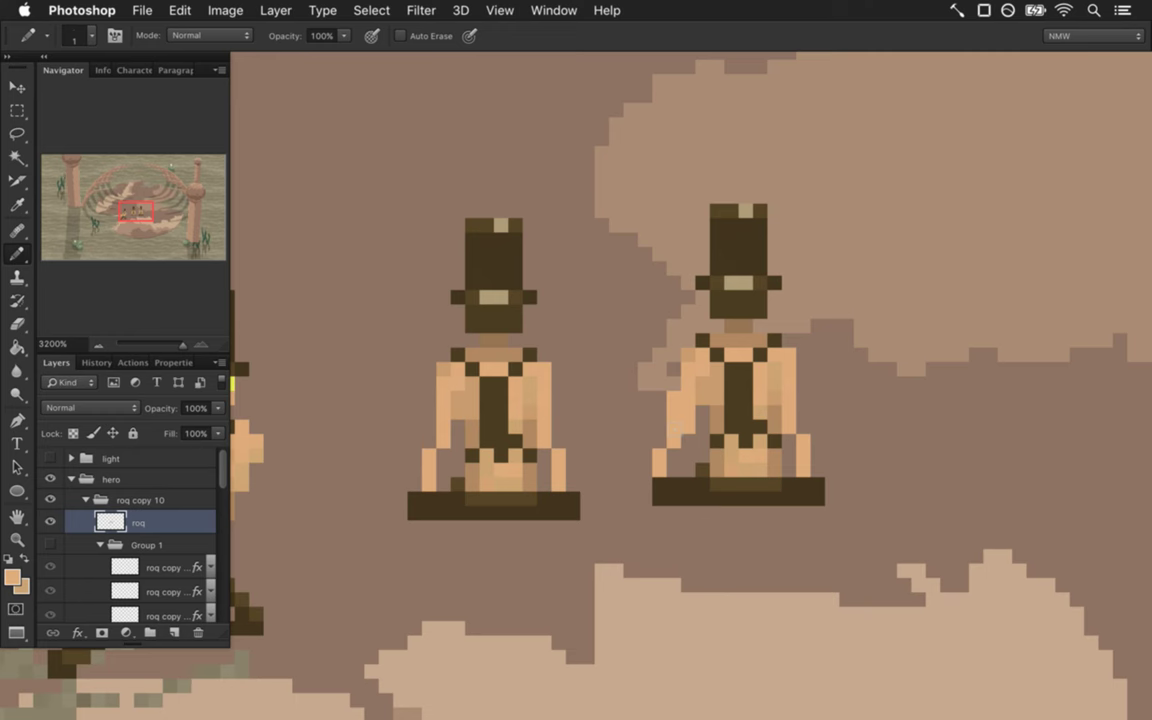
Erase the copied figure's right arm below the shoulder and redraw it outward to mirror the left arm.
{"action": "key", "text": "alt"}
{"action": "key", "text": "e"}
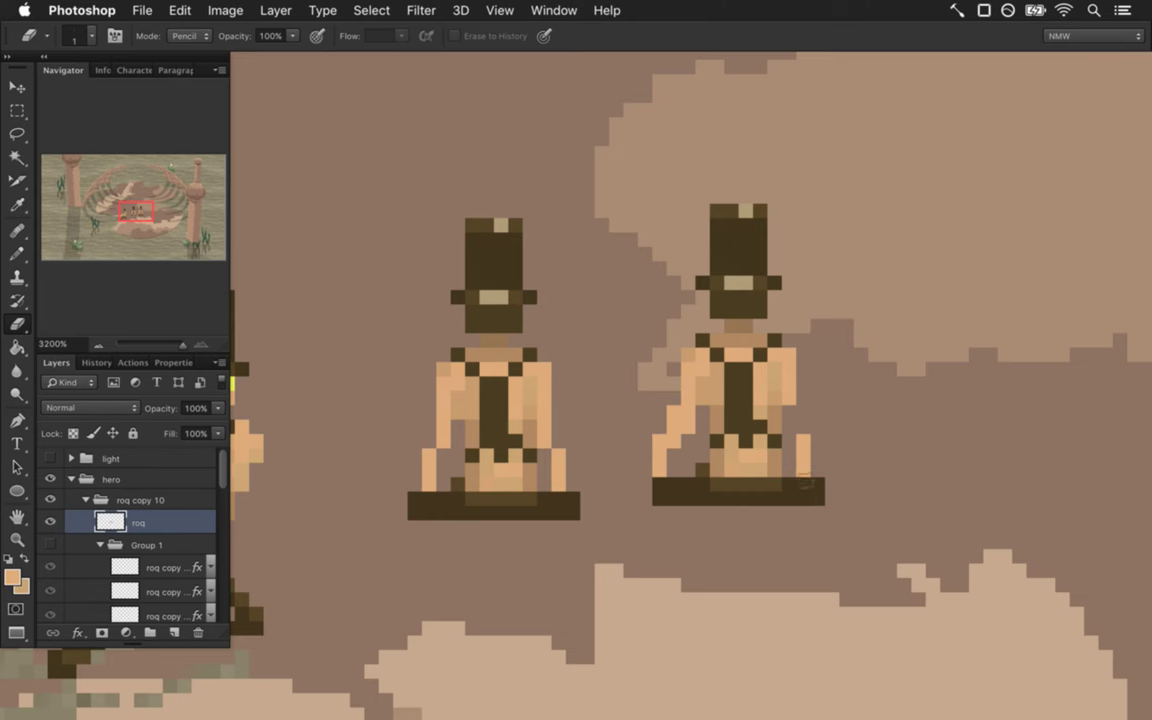
{"action": "key", "text": "b"}
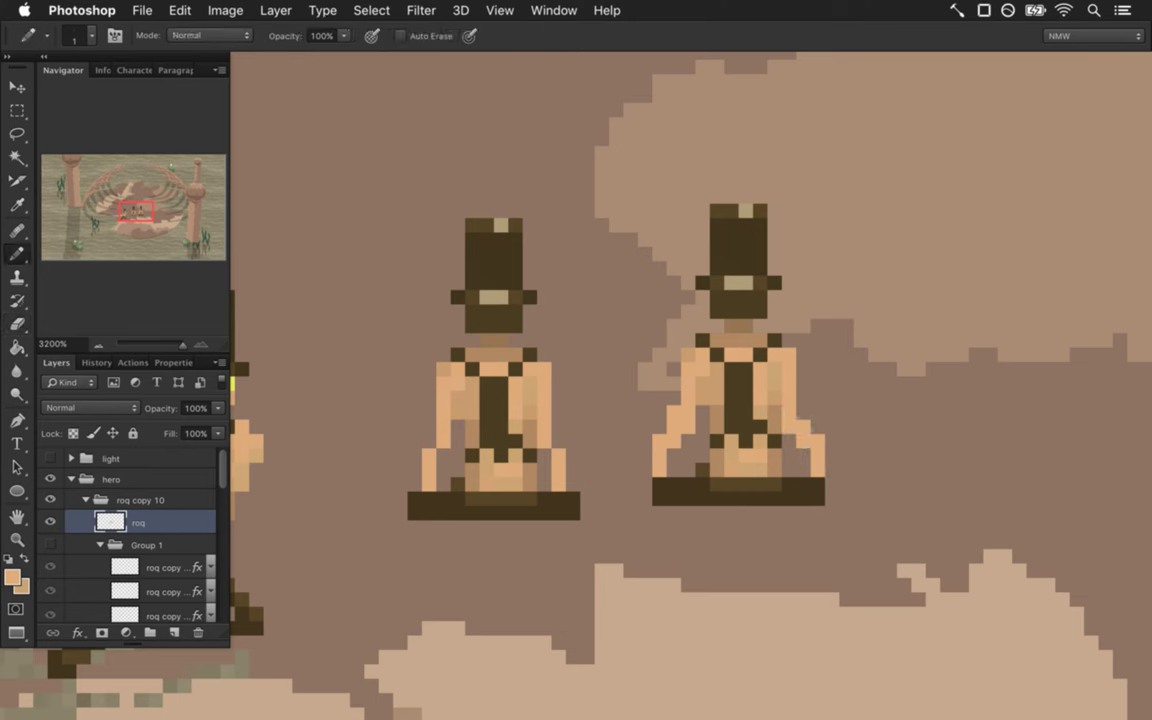
Shade the inner elbows of the copied figure in darker skin tone and compare both seated figures in the scene.
{"action": "left_click", "coordinate": [650, 388], "text": "alt"}
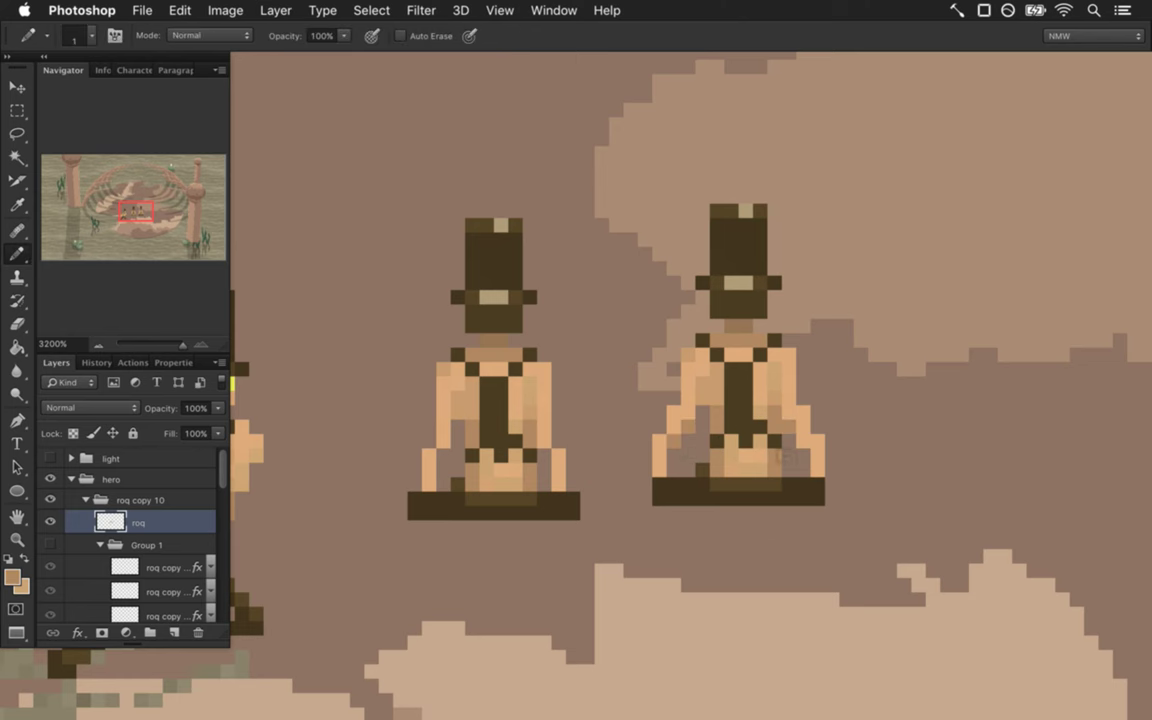
{"action": "left_click_drag", "start_coordinate": [738, 464], "coordinate": [614, 445]}
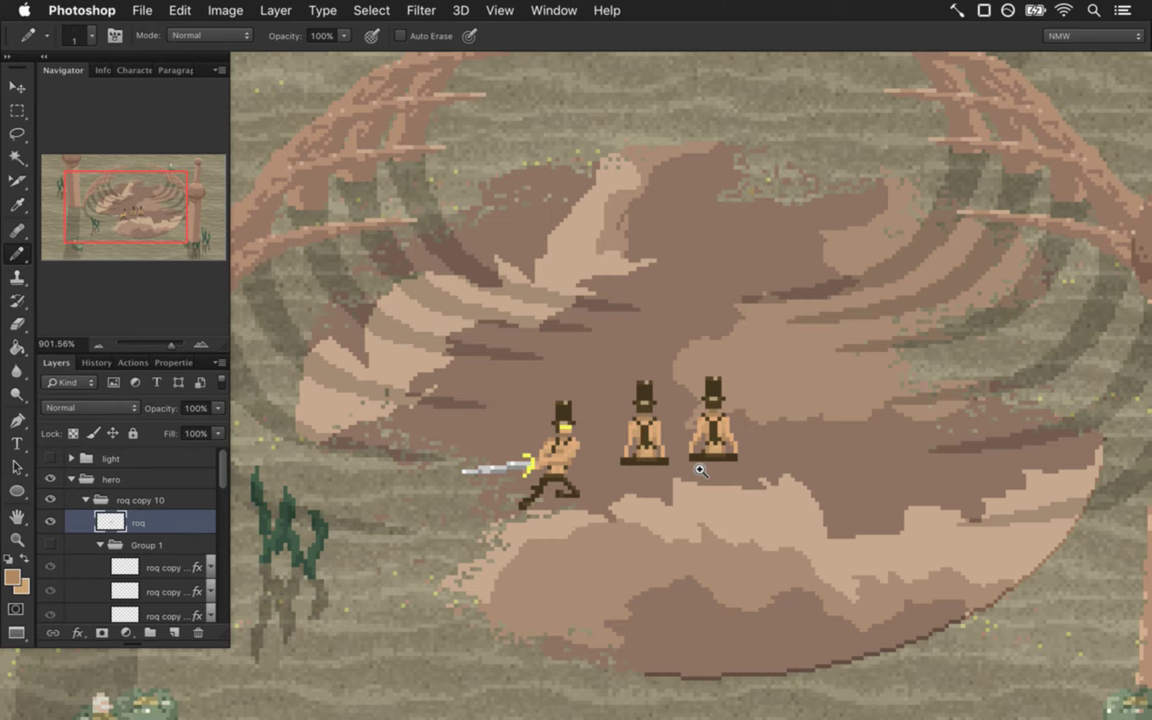
{"action": "left_click_drag", "start_coordinate": [697, 463], "coordinate": [841, 465]}
Paint a darker skin hand pixel beyond each end of the copy's leg bar and compare the pose at scene scale.
{"action": "left_click", "coordinate": [679, 417], "text": "alt"}
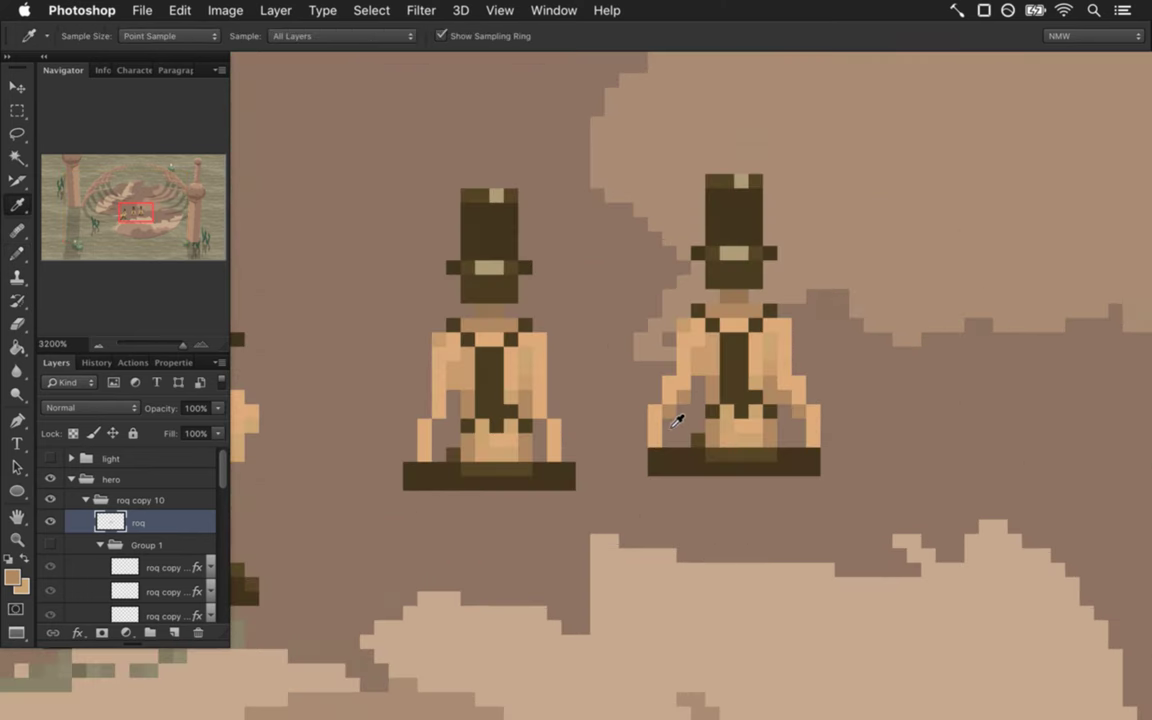
{"action": "left_click", "coordinate": [640, 454]}
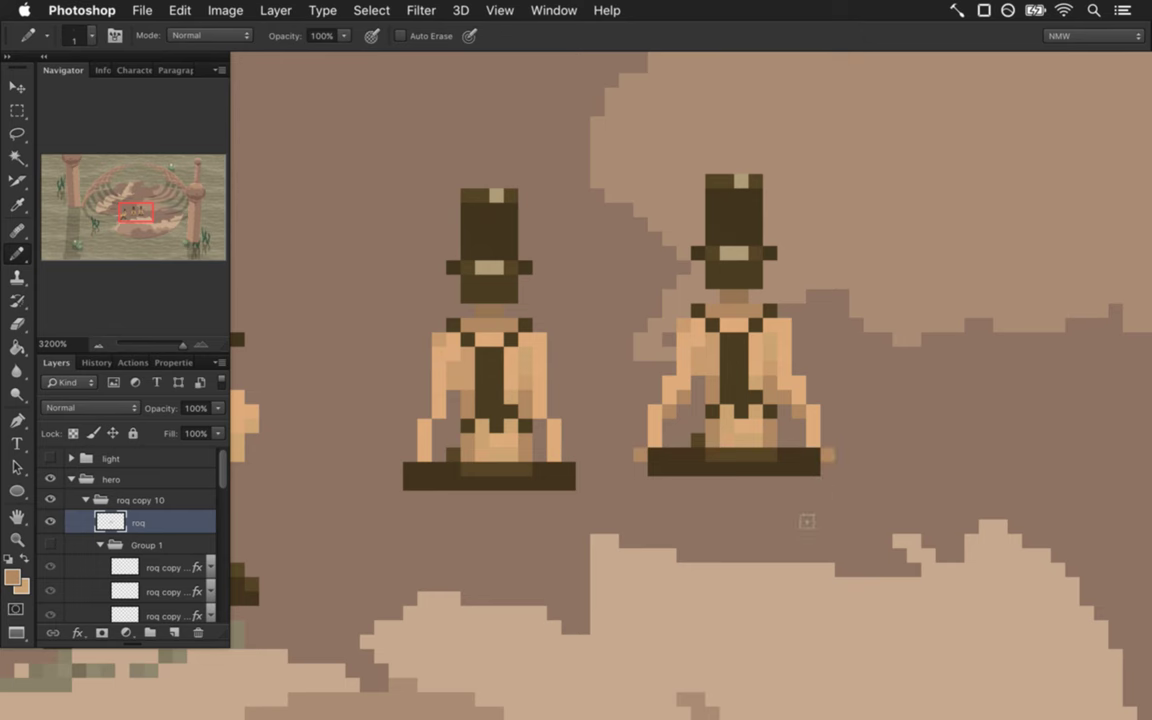
{"action": "left_click_drag", "start_coordinate": [674, 481], "coordinate": [597, 489]}
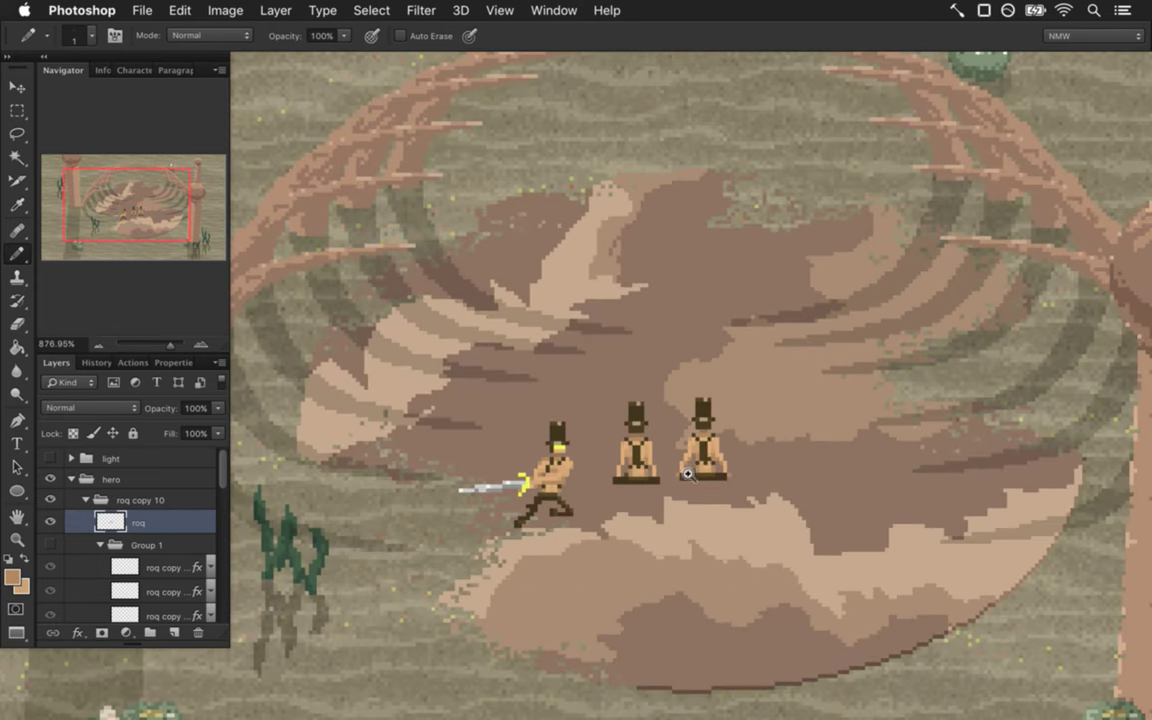
{"action": "left_click_drag", "start_coordinate": [689, 474], "coordinate": [838, 481]}
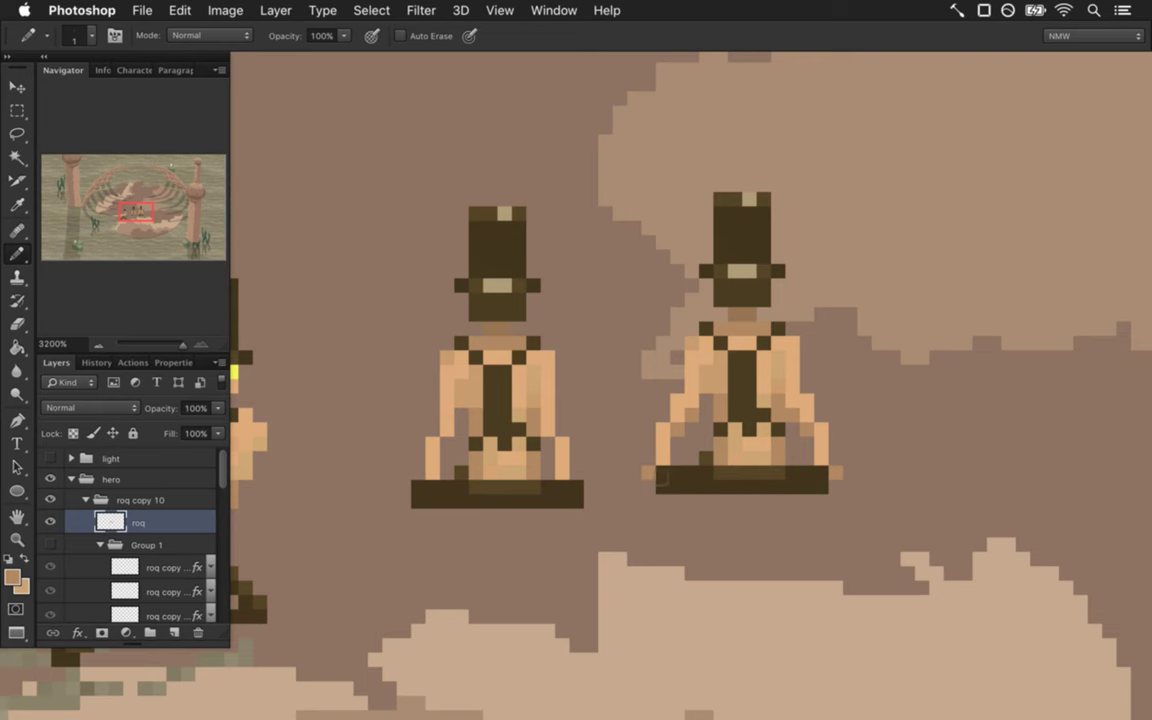
{"action": "key", "text": "e"}
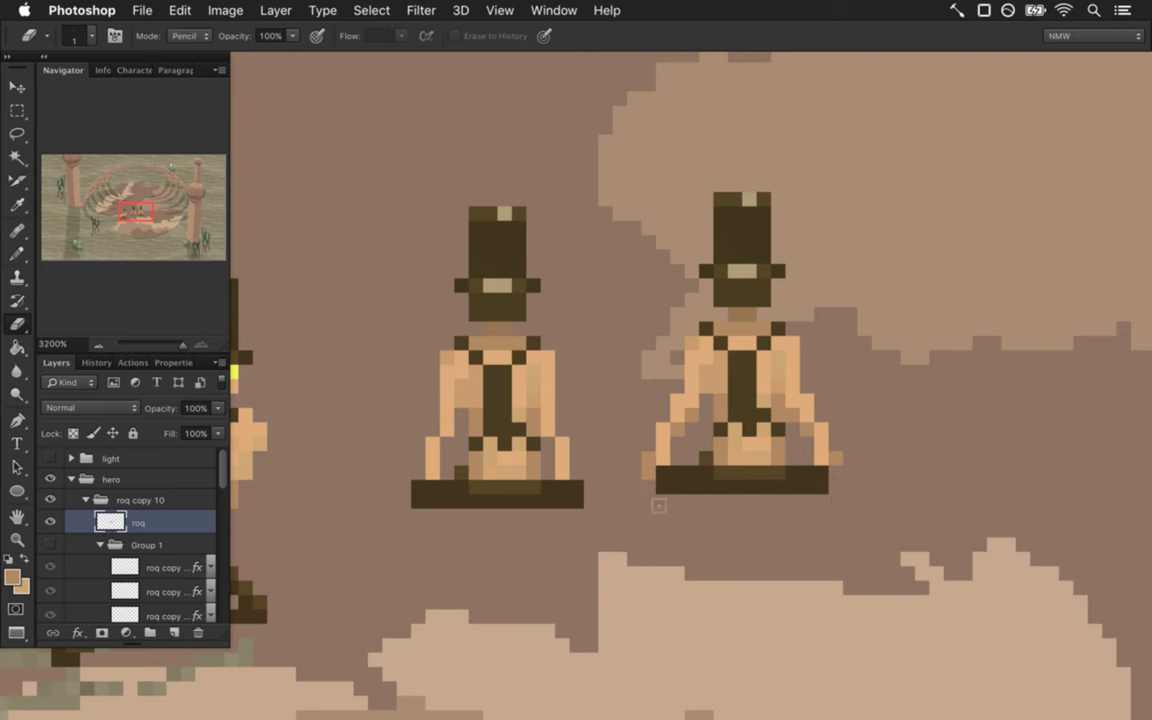
{"action": "scroll", "coordinate": [667, 503], "scroll_direction": "down", "scroll_amount": 8}
{"action": "scroll", "coordinate": [667, 503], "scroll_direction": "up", "scroll_amount": 2}
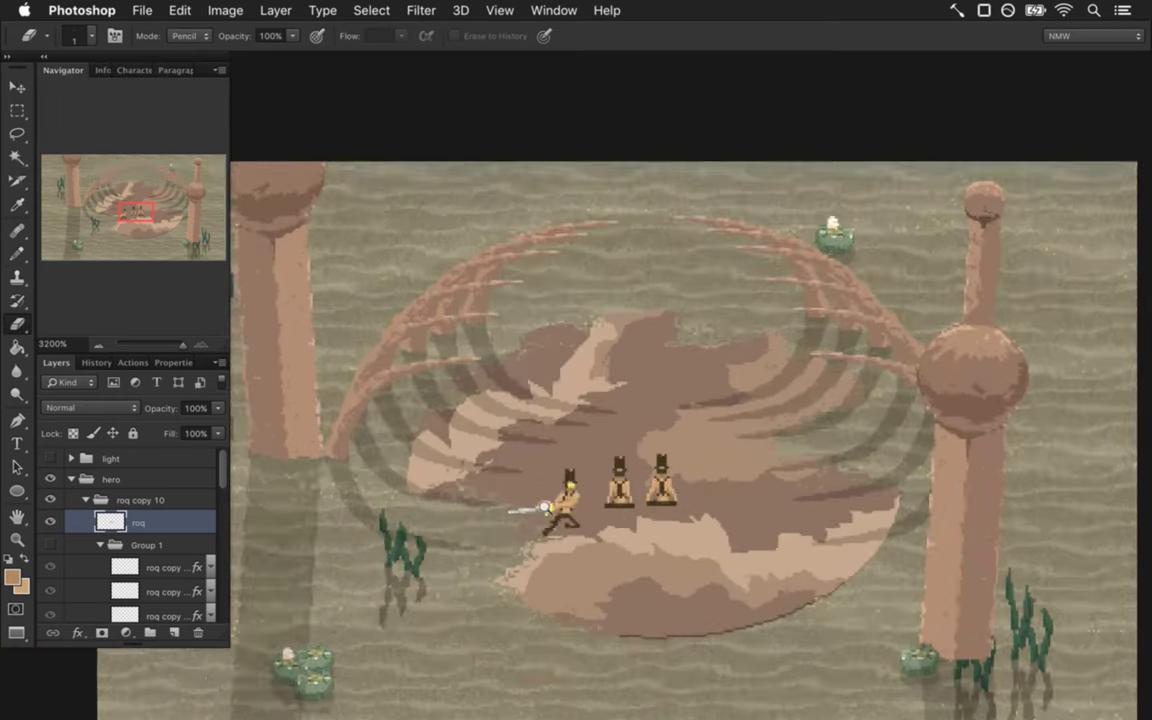
{"action": "scroll", "coordinate": [545, 507], "scroll_direction": "up", "scroll_amount": 3}
{"action": "scroll", "coordinate": [590, 515], "scroll_direction": "up", "scroll_amount": 2}
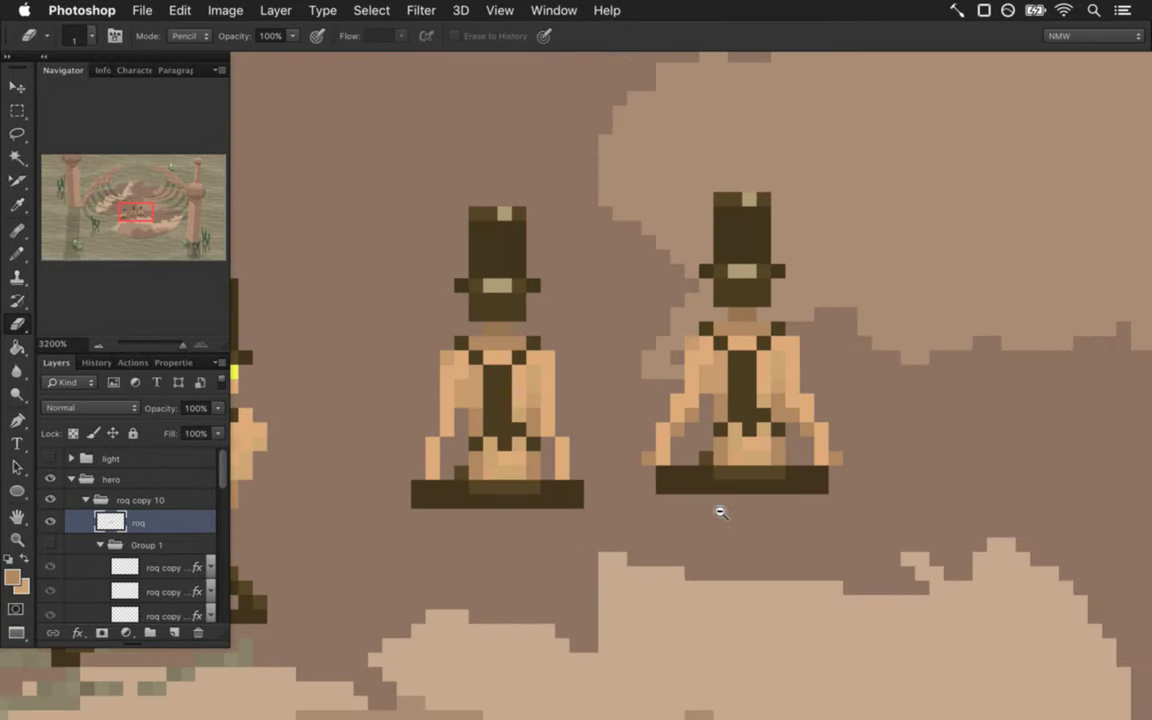
Extend the upper row of the copy's leg bar one pixel at each end and add dark brown pixels beside the waist.
{"action": "key", "text": "i"}
{"action": "left_click", "coordinate": [674, 473]}
{"action": "key", "text": "b"}
{"action": "left_click", "coordinate": [835, 473]}
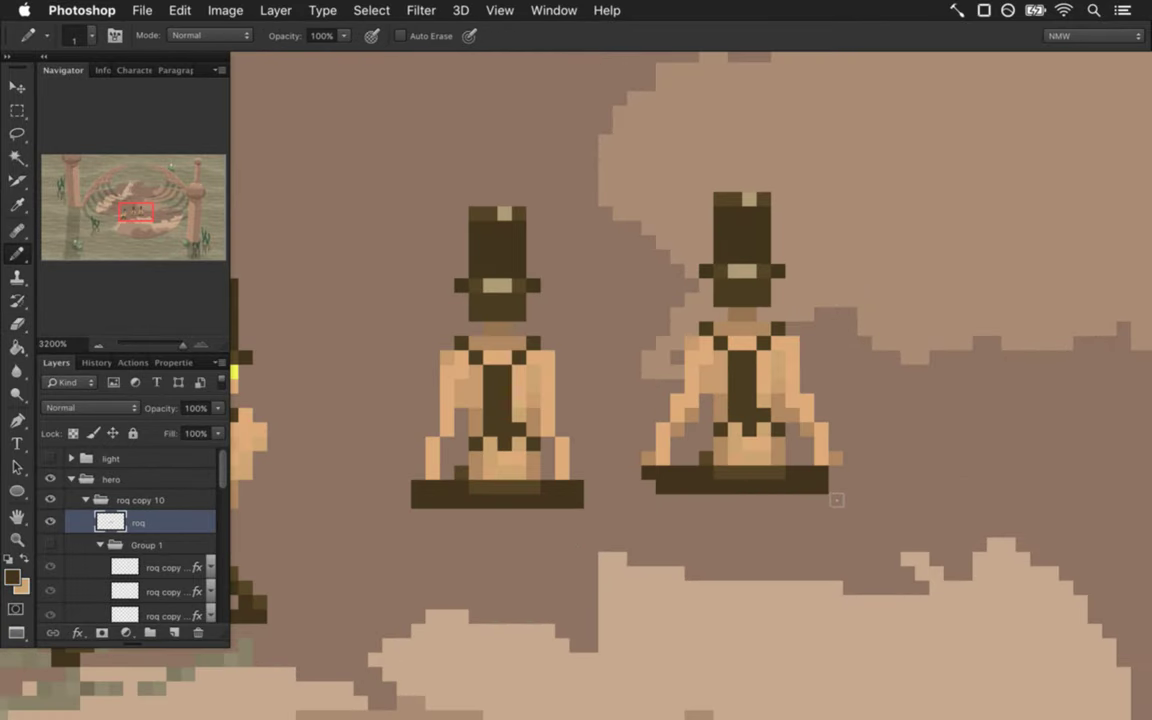
{"action": "left_click", "coordinate": [692, 459]}
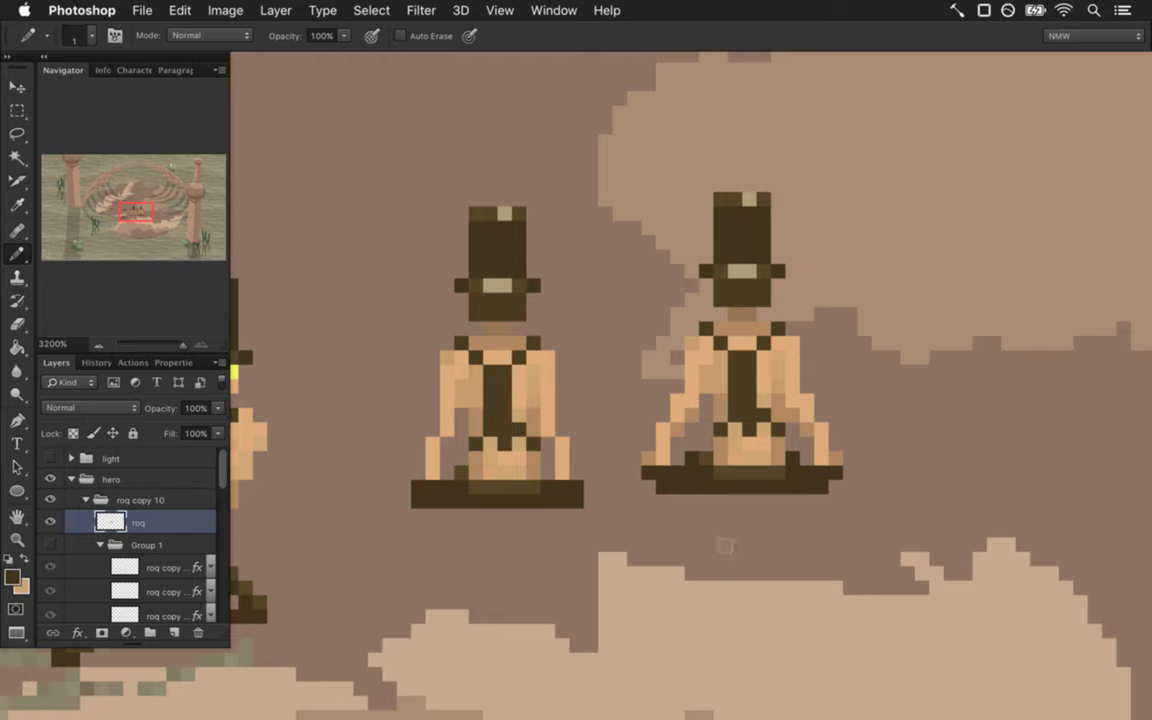
Build up the copy's folded legs on both sides of the waist with lighter brown pixels and check the silhouette in the scene.
{"action": "scroll", "coordinate": [566, 470], "scroll_direction": "down", "scroll_amount": 5}
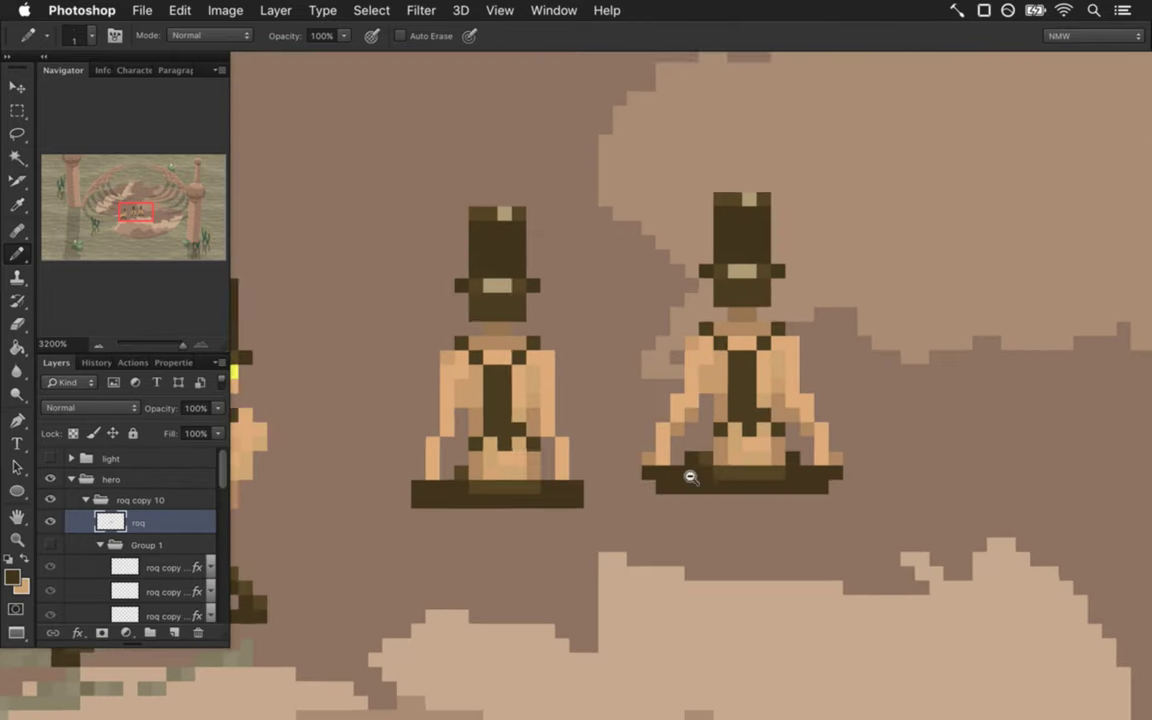
{"action": "scroll", "coordinate": [689, 476], "scroll_direction": "up", "scroll_amount": 5}
{"action": "left_click", "coordinate": [692, 482], "text": "alt"}
{"action": "left_click", "coordinate": [690, 444]}
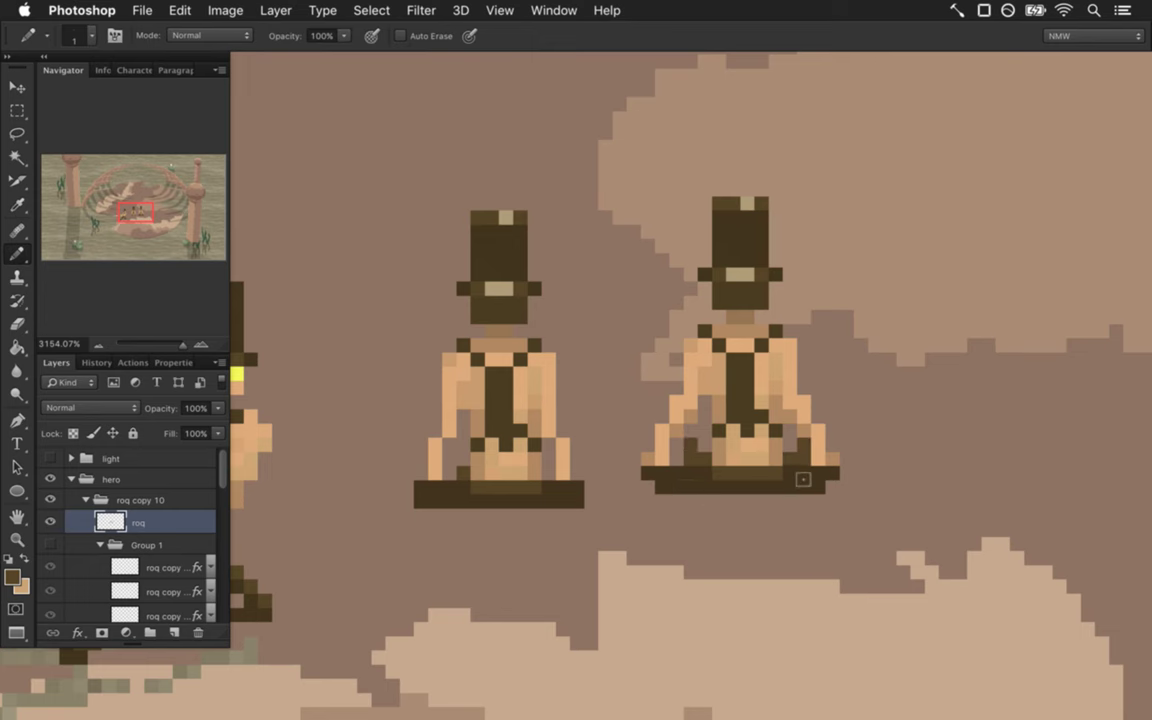
{"action": "scroll", "coordinate": [648, 470], "scroll_direction": "down", "scroll_amount": 5}
{"action": "scroll", "coordinate": [540, 465], "scroll_direction": "down", "scroll_amount": 1}
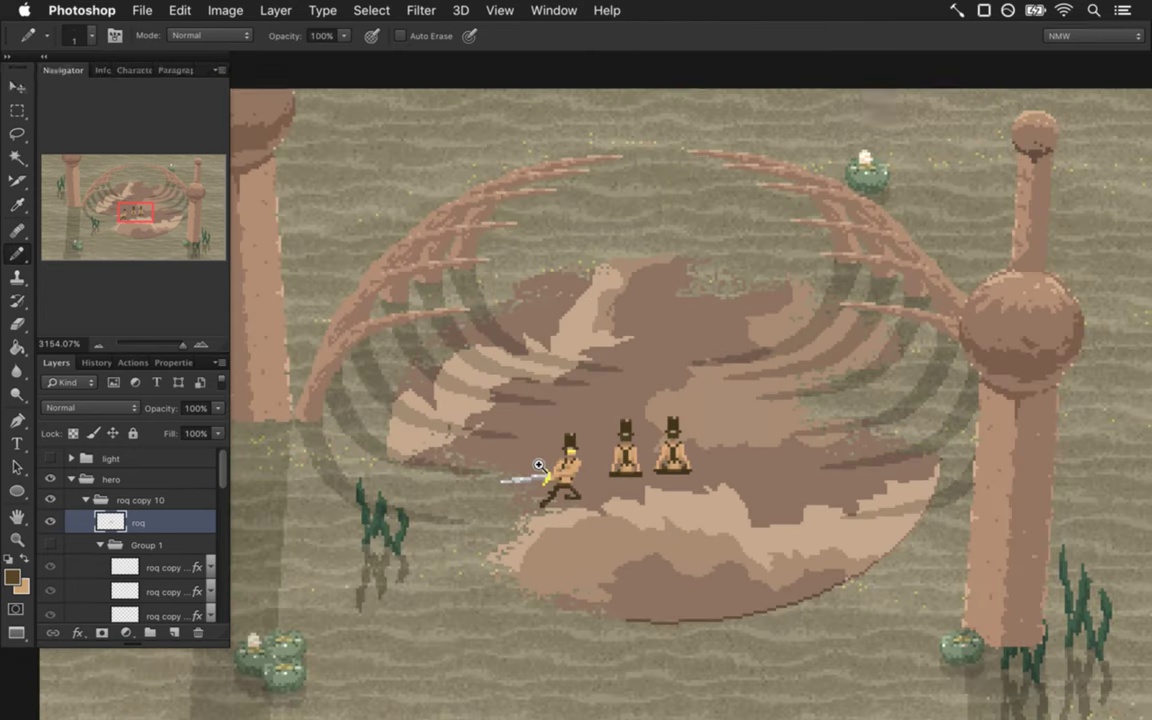
{"action": "scroll", "coordinate": [643, 470], "scroll_direction": "up", "scroll_amount": 5}
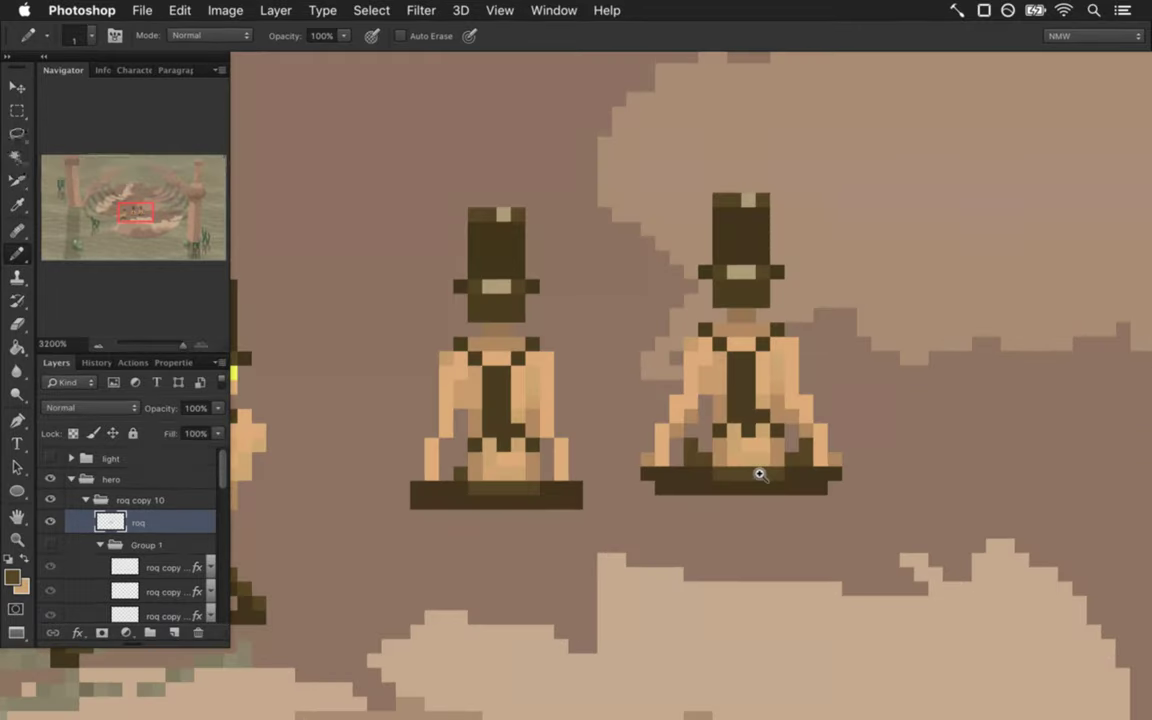
{"action": "scroll", "coordinate": [480, 507], "scroll_direction": "down", "scroll_amount": 5}
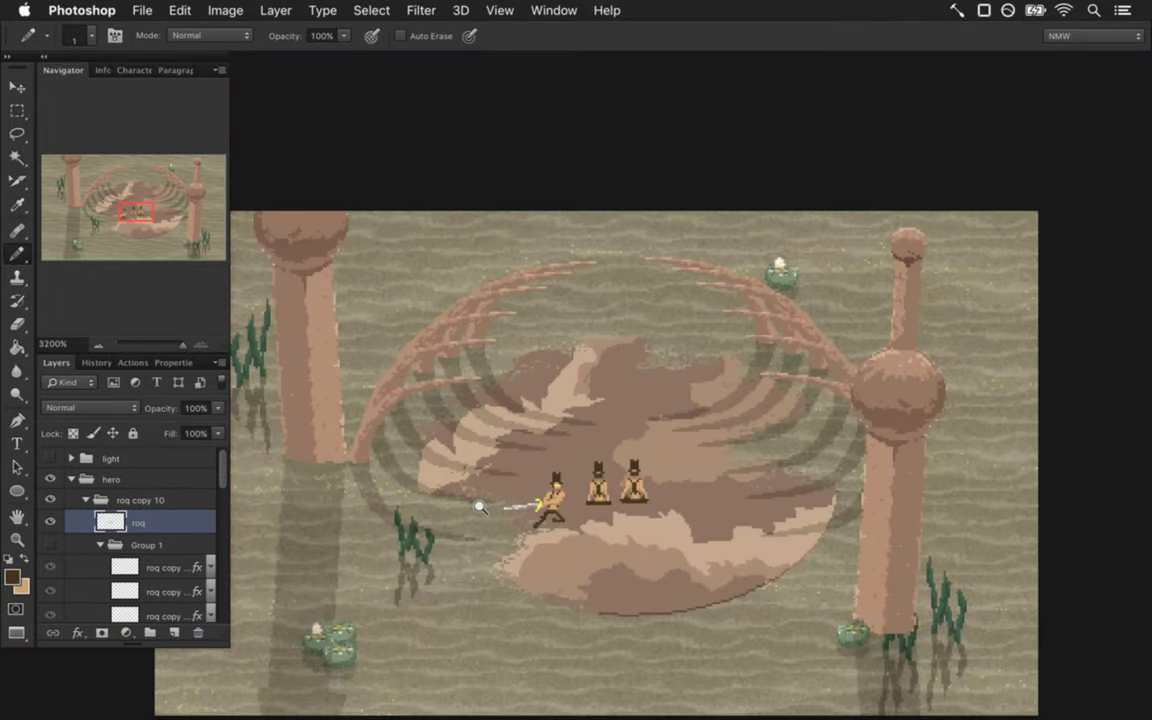
{"action": "scroll", "coordinate": [480, 507], "scroll_direction": "up", "scroll_amount": 4}
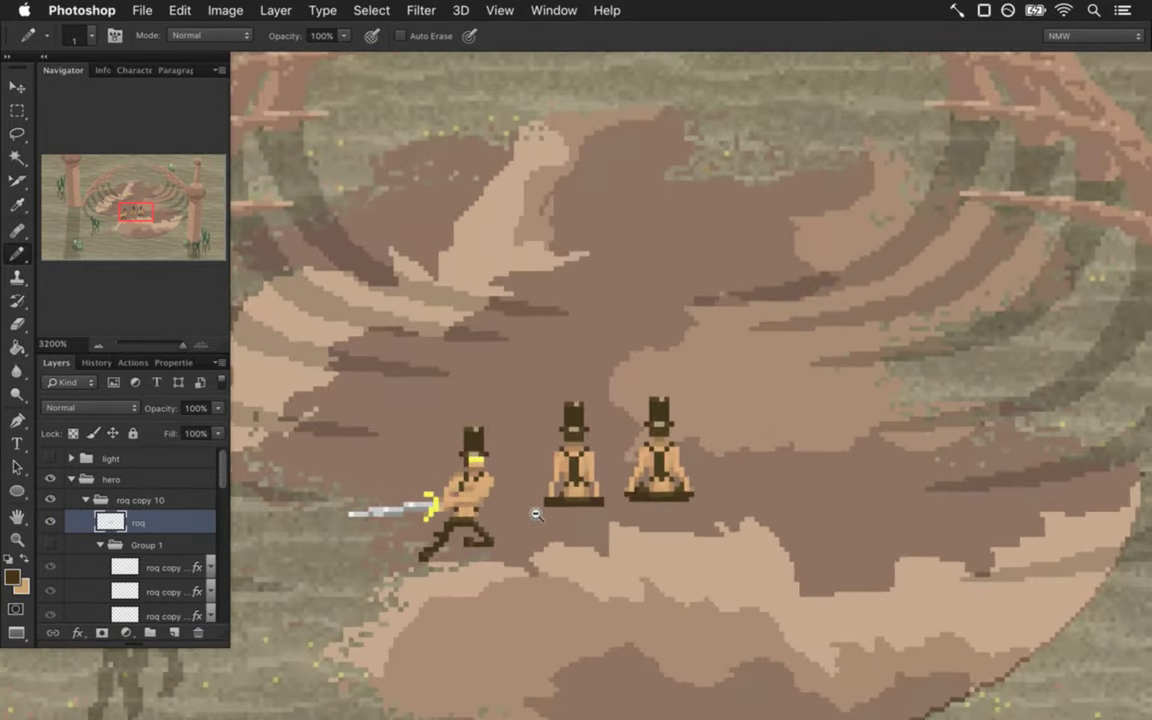
{"action": "scroll", "coordinate": [536, 514], "scroll_direction": "down", "scroll_amount": 5}
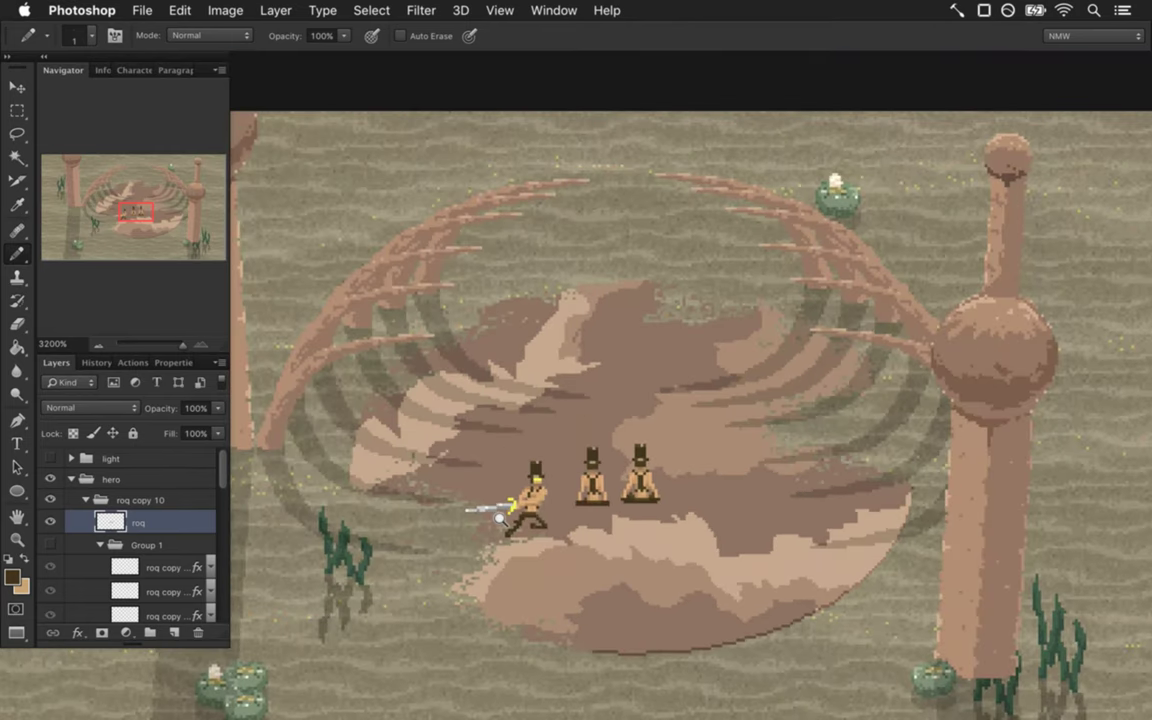
{"action": "scroll", "coordinate": [498, 519], "scroll_direction": "up", "scroll_amount": 5}
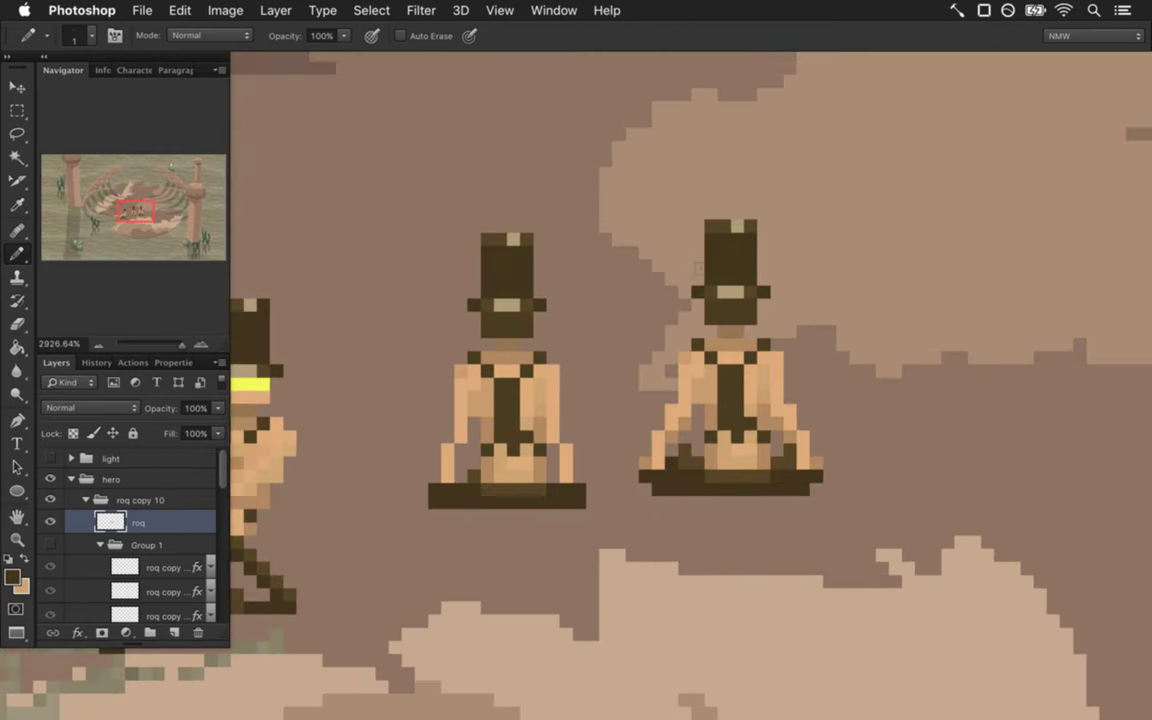
Lower the top two pixel rows of the copied figure's hat by one pixel to shorten the crown.
{"action": "key", "text": "m"}
{"action": "left_click_drag", "start_coordinate": [665, 208], "coordinate": [783, 245]}
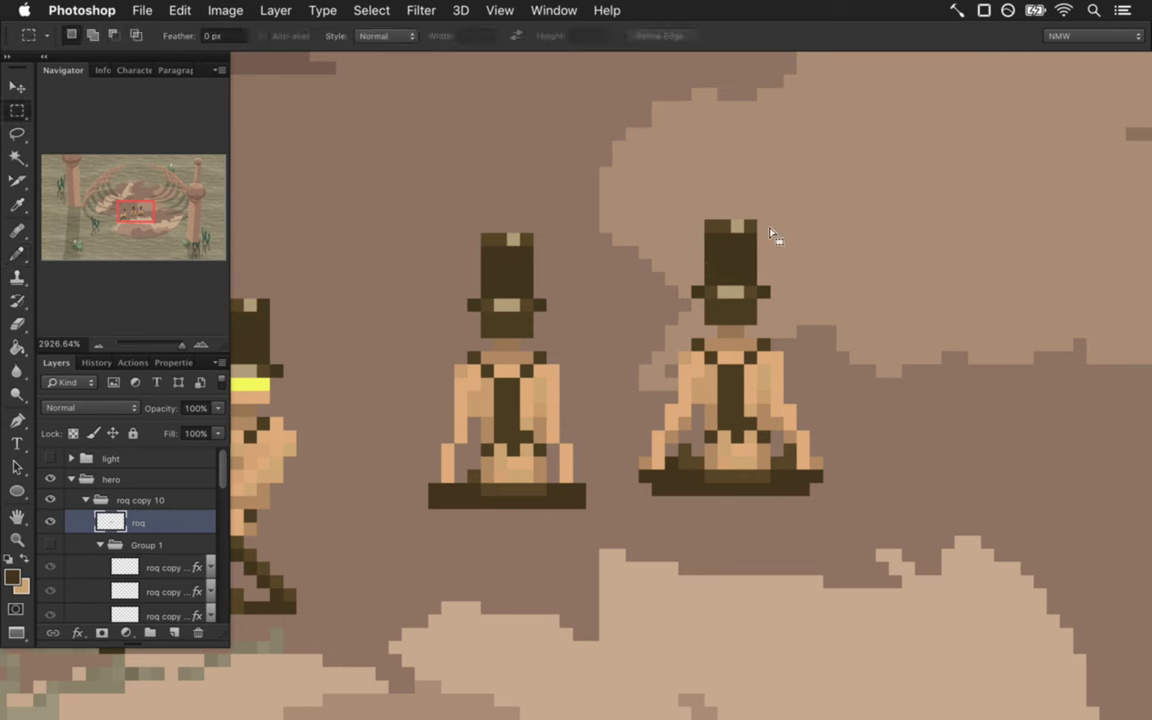
{"action": "key", "text": "v"}
{"action": "key", "text": "m"}
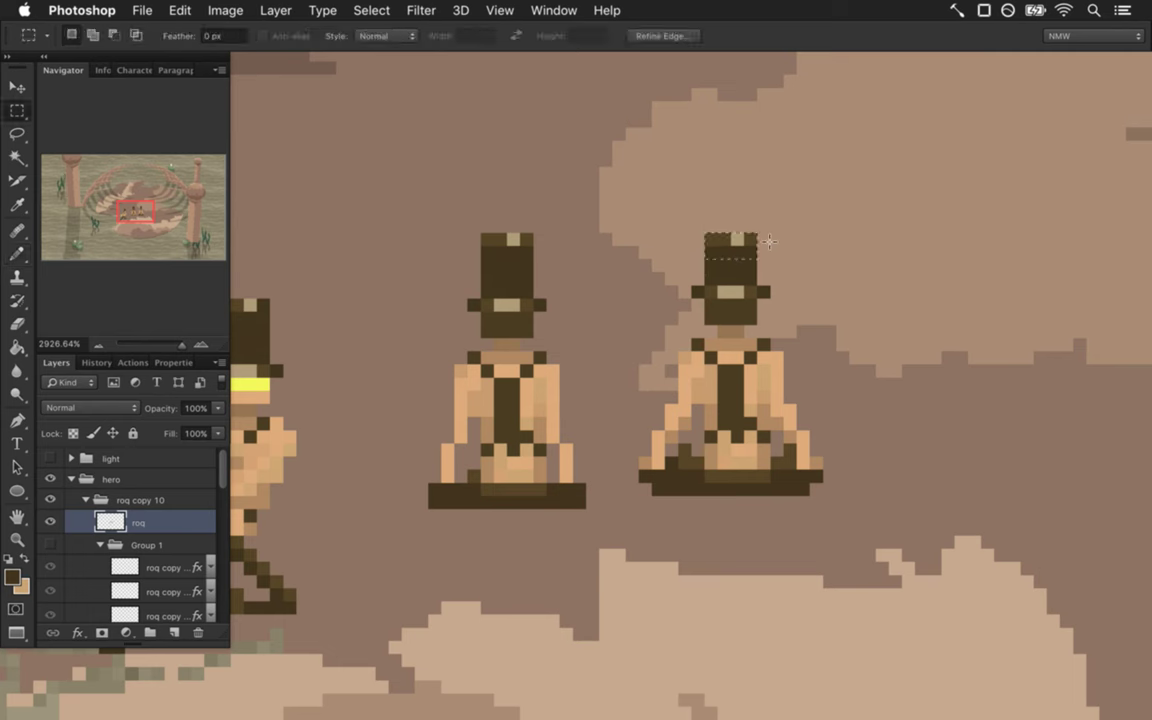
{"action": "key", "text": "v"}
Replace the highlight on top of the copy's hat with a muted beige pixel painted at 50% opacity.
{"action": "key", "text": "b"}
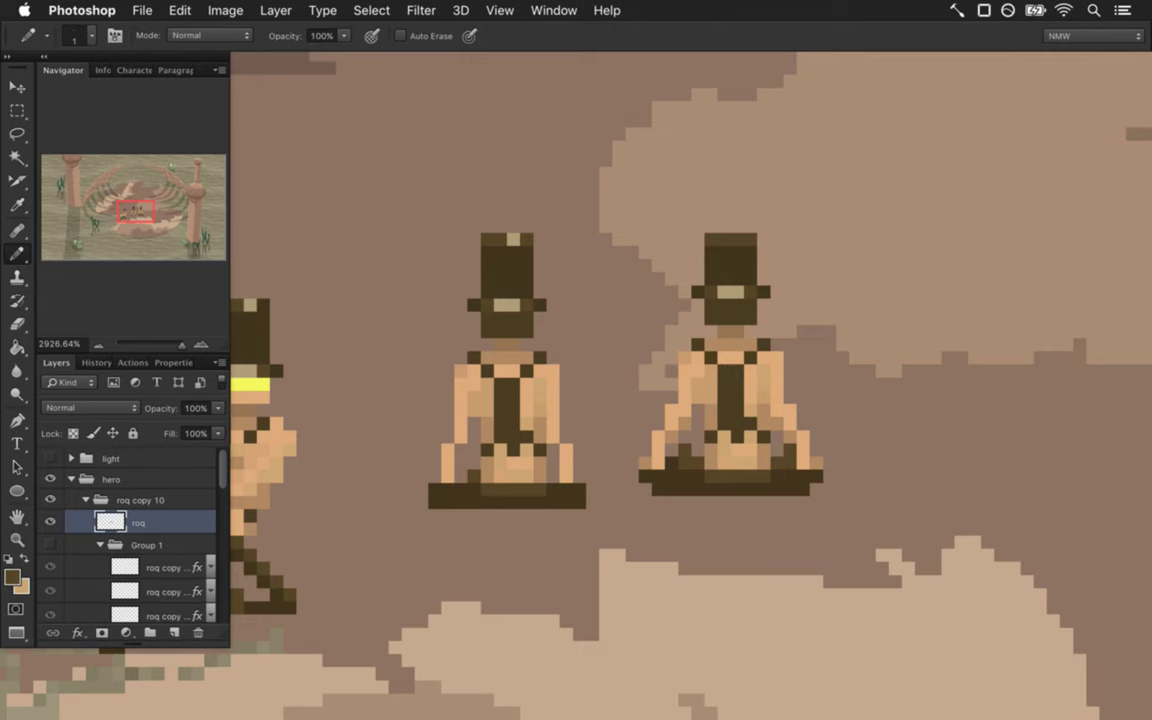
{"action": "left_click_drag", "start_coordinate": [643, 404], "coordinate": [738, 399]}
{"action": "left_click", "coordinate": [508, 228], "text": "alt"}
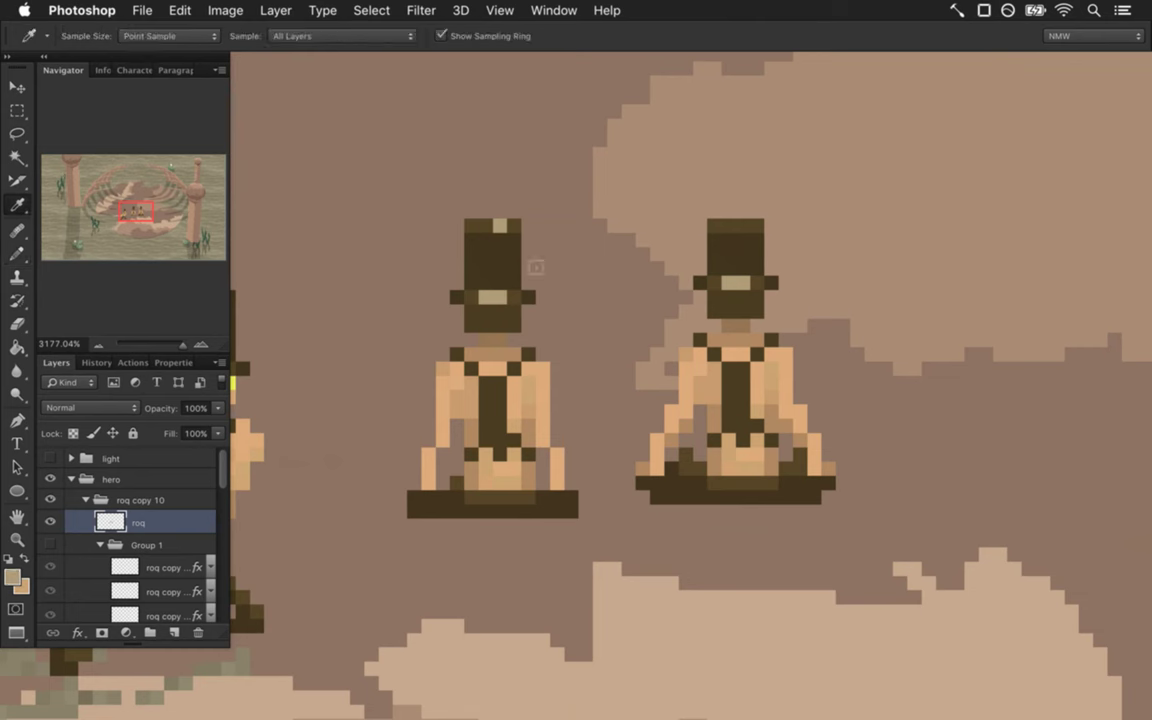
{"action": "left_click", "coordinate": [744, 225]}
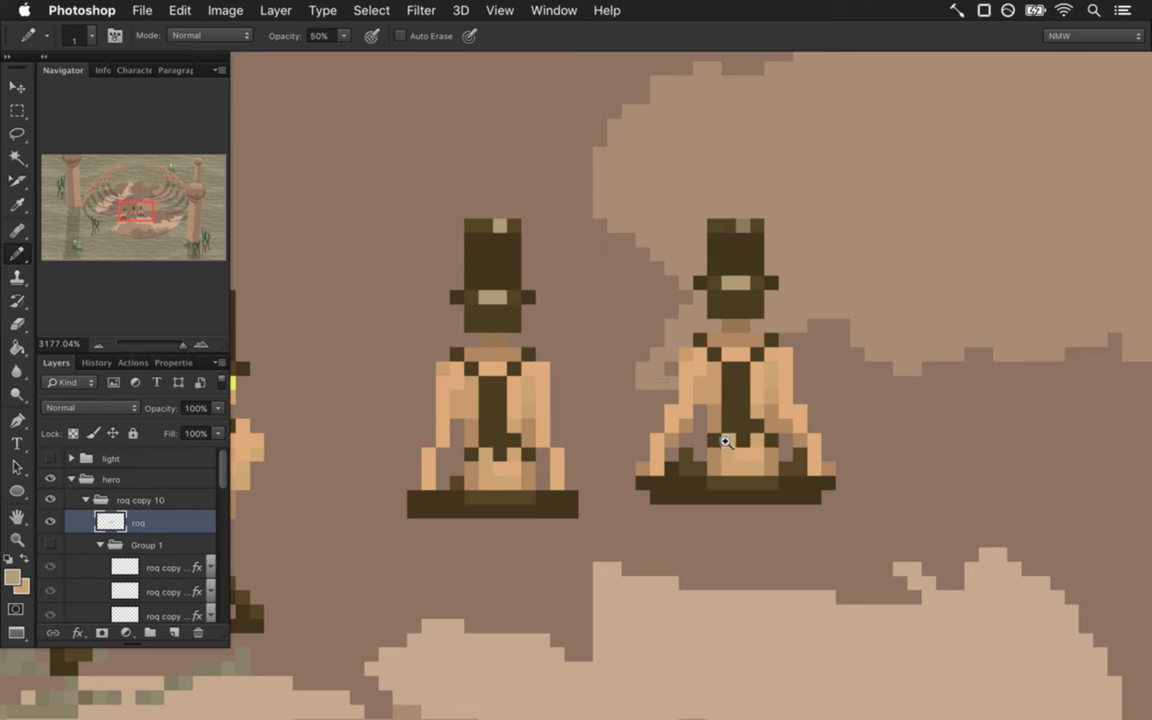
{"action": "key", "text": "i"}
{"action": "key", "text": "b"}
Compare the figures at scene scale and delete the standing hero and the first seated figure, keeping the refined copy.
{"action": "scroll", "coordinate": [566, 424], "scroll_direction": "down", "scroll_amount": 6}
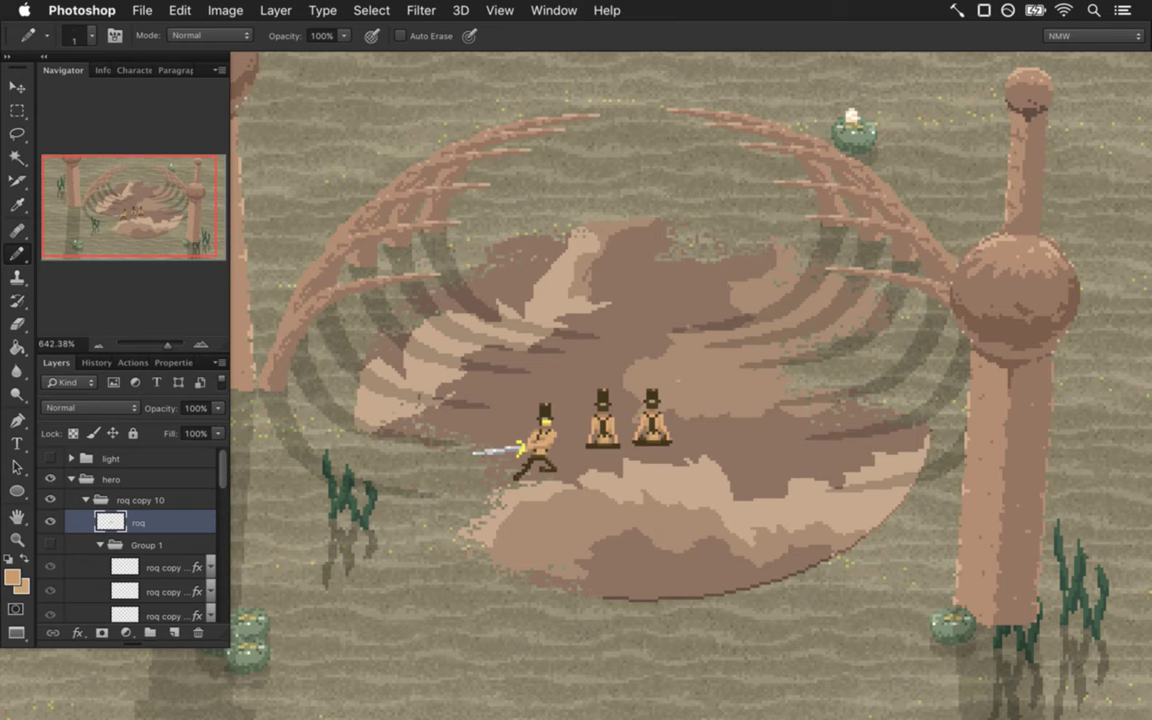
{"action": "scroll", "coordinate": [712, 427], "scroll_direction": "up", "scroll_amount": 5}
{"action": "scroll", "coordinate": [699, 424], "scroll_direction": "down", "scroll_amount": 2}
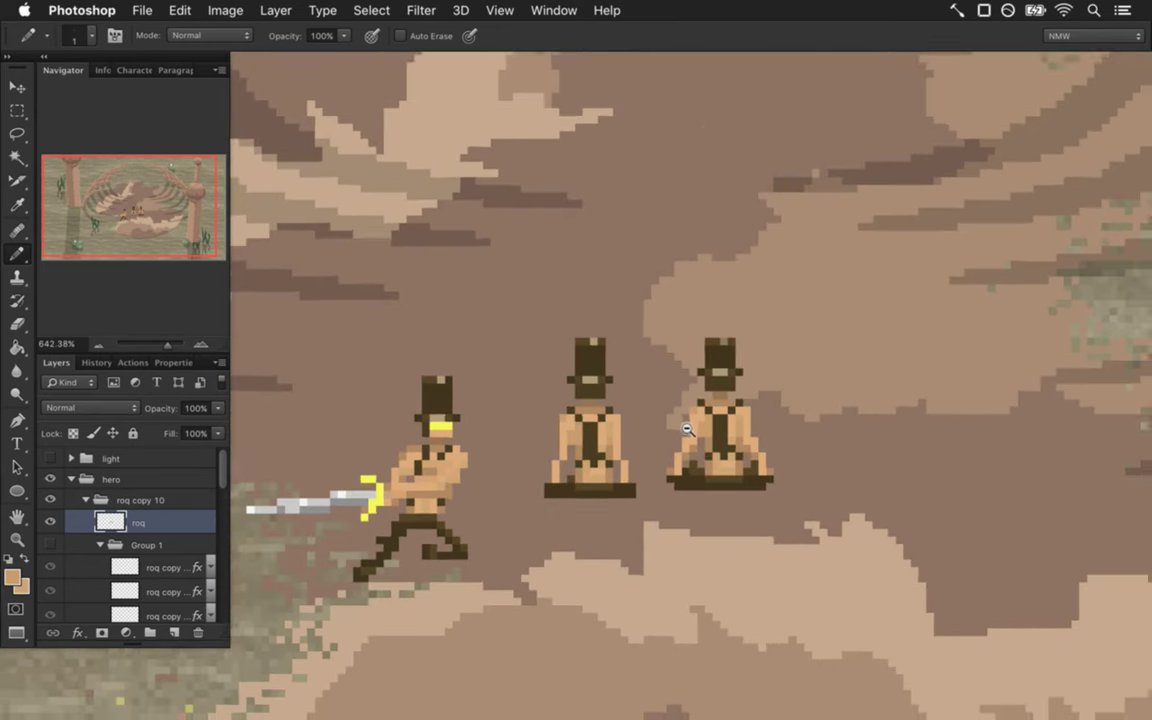
{"action": "scroll", "coordinate": [688, 430], "scroll_direction": "up", "scroll_amount": 1}
{"action": "scroll", "coordinate": [494, 521], "scroll_direction": "down", "scroll_amount": 2}
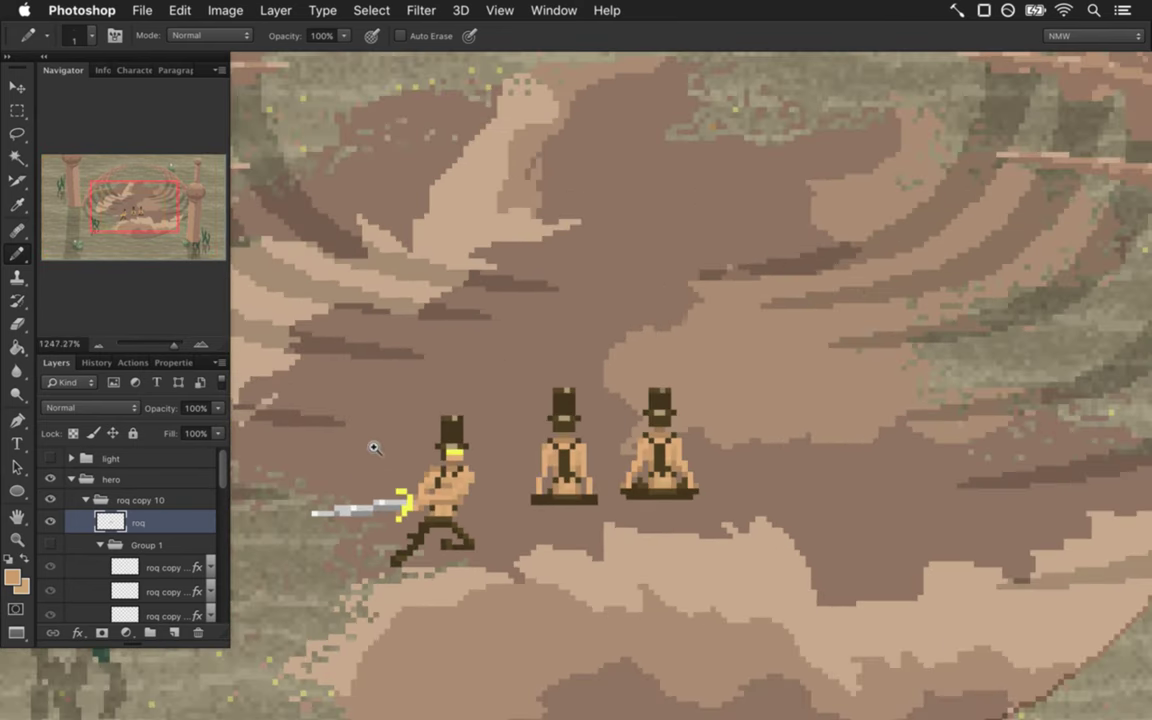
{"action": "key", "text": "m"}
{"action": "left_click_drag", "start_coordinate": [530, 512], "coordinate": [603, 573]}
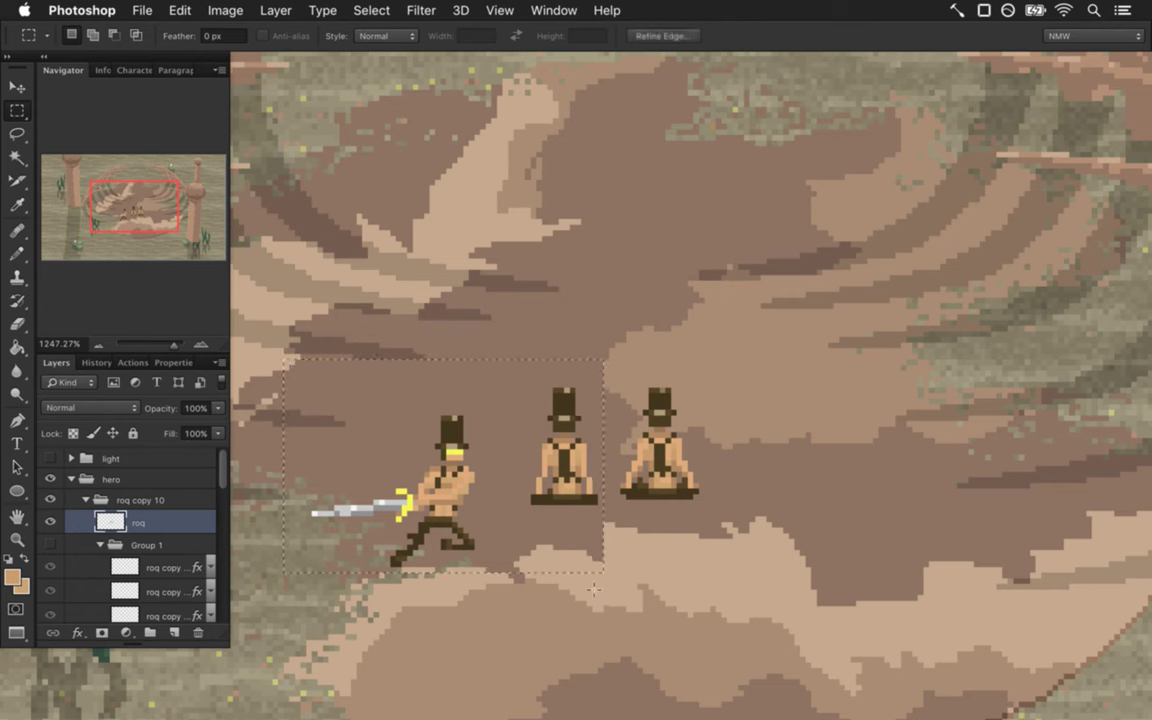
{"action": "key", "text": "Delete"}
{"action": "key", "text": "super+d"}
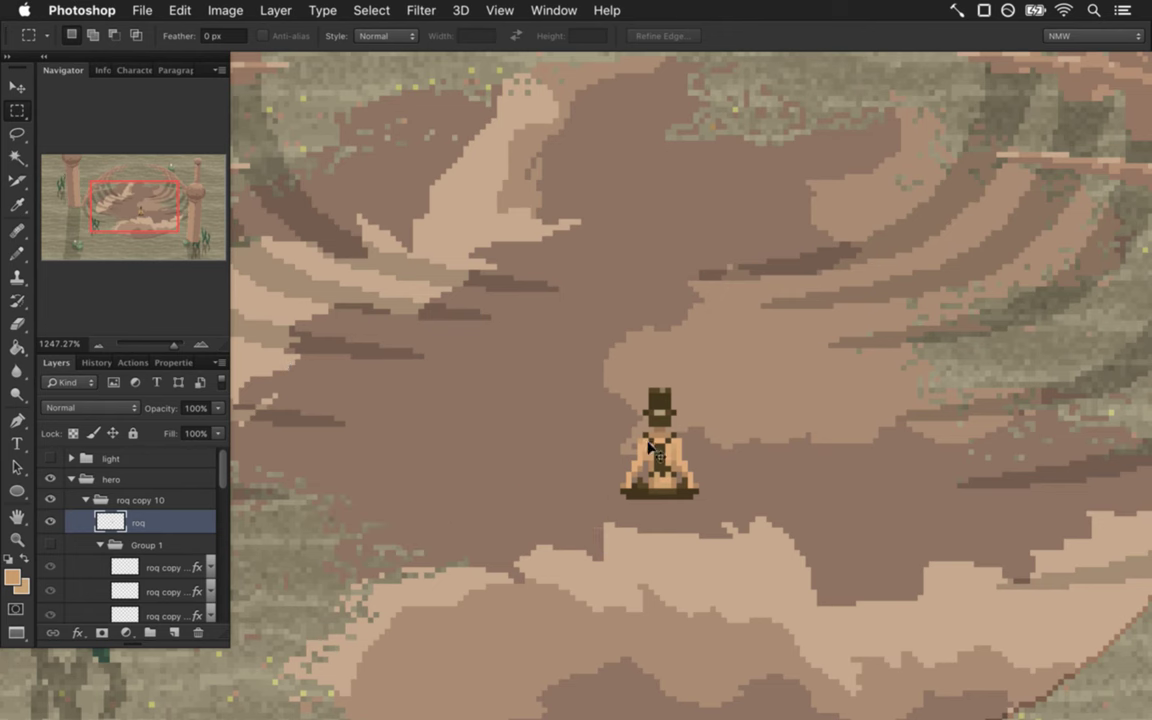
Duplicate the roq layer, place the copy beneath it and show the Group 1 silhouette trail.
{"action": "scroll", "coordinate": [712, 486], "scroll_direction": "up", "scroll_amount": 3}
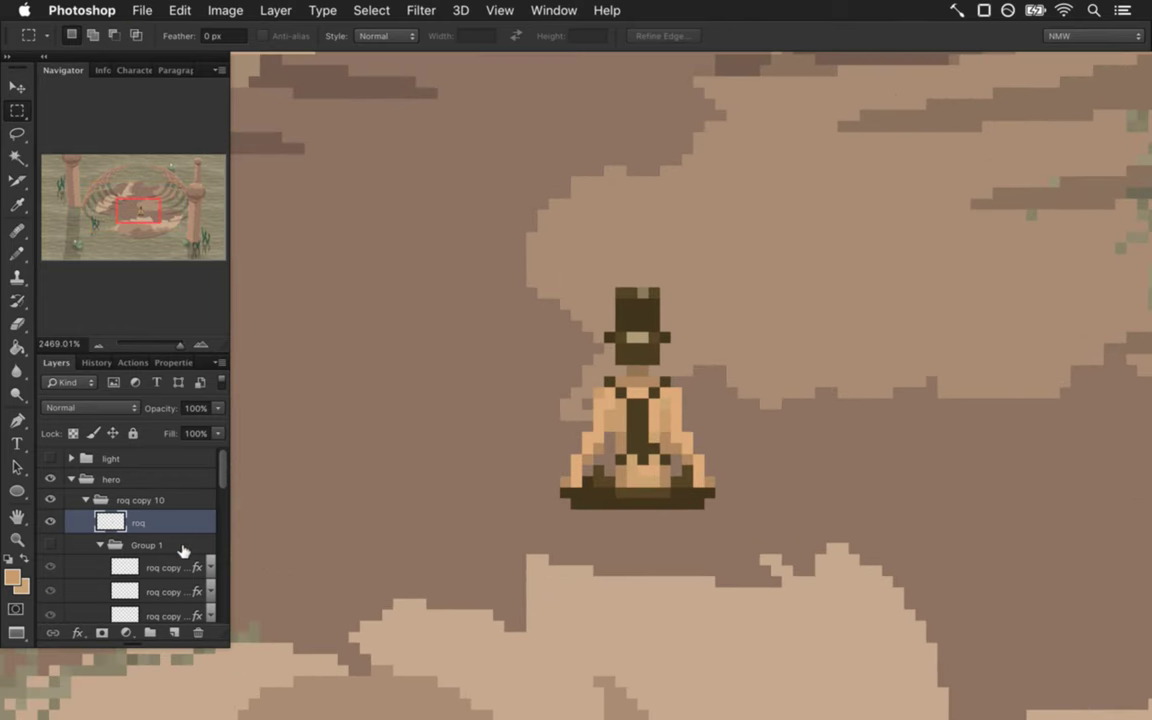
{"action": "key", "text": "super+j"}
{"action": "left_click_drag", "start_coordinate": [103, 525], "coordinate": [110, 557]}
{"action": "left_click", "coordinate": [130, 591]}
{"action": "left_click", "coordinate": [49, 567]}
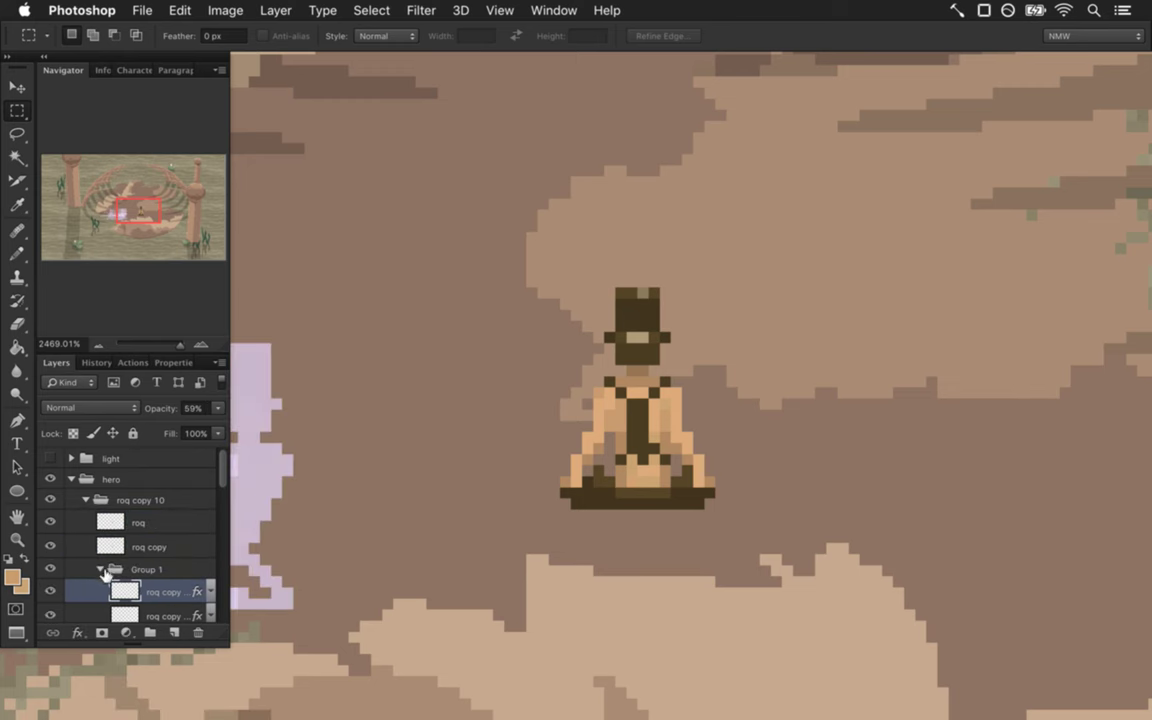
Sample the lilac colour from the silhouette trail over the rock background.
{"action": "left_click_drag", "start_coordinate": [301, 517], "coordinate": [501, 481]}
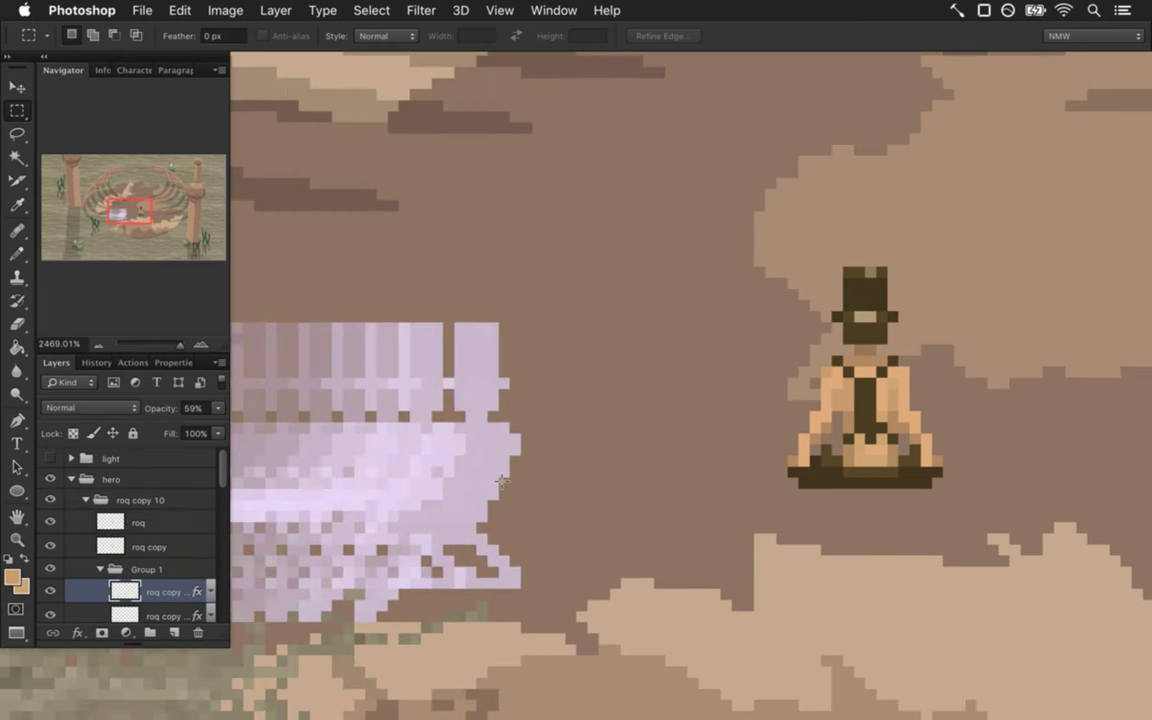
{"action": "key", "text": "i"}
{"action": "left_click", "coordinate": [488, 463]}
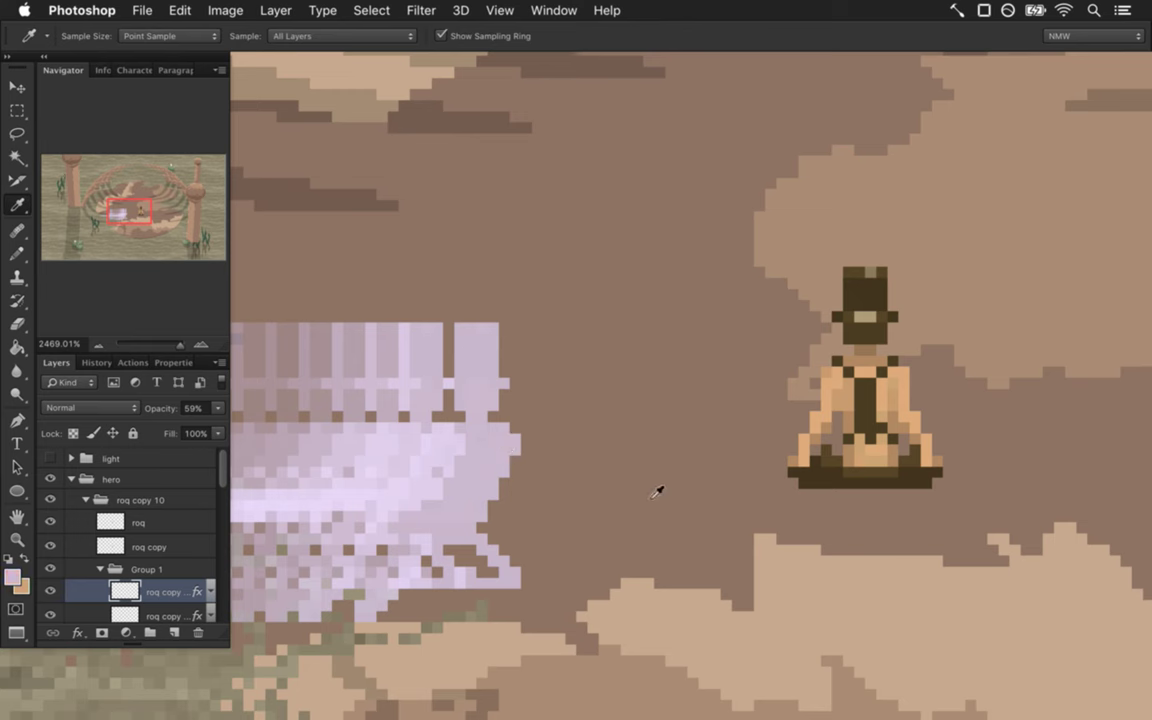
Turn the roq copy layer solid white with a Levels adjustment by raising the black output level to maximum.
{"action": "left_click", "coordinate": [155, 545]}
{"action": "left_click", "coordinate": [225, 10]}
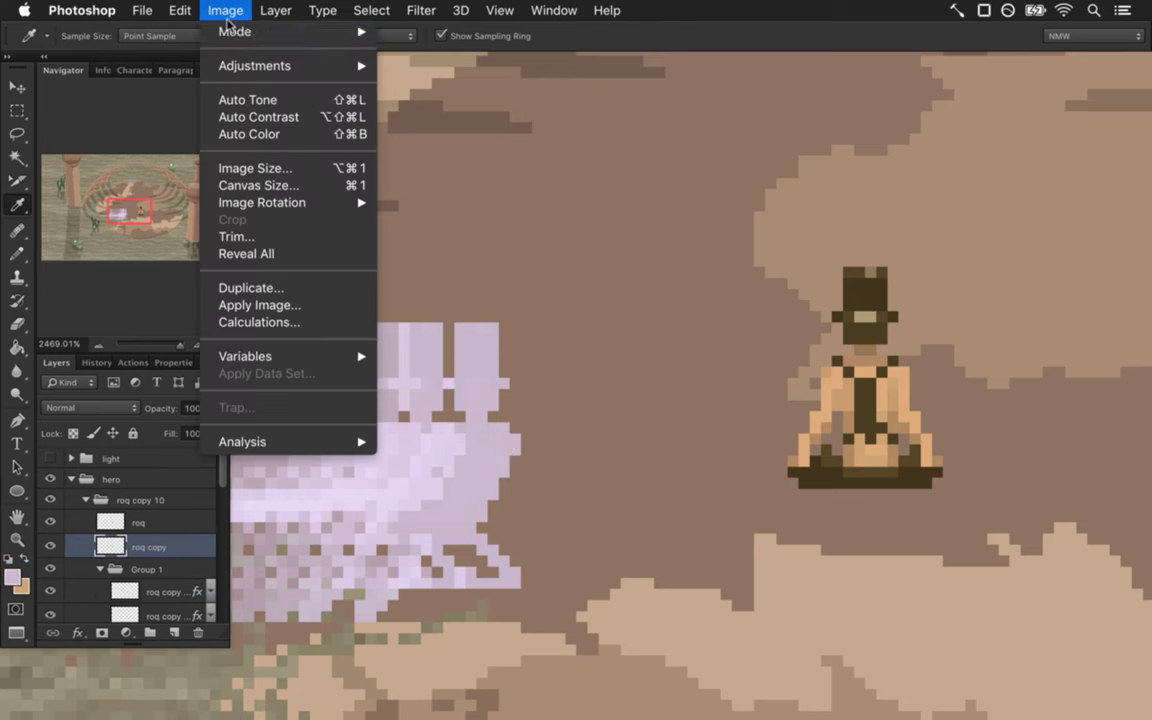
{"action": "mouse_move", "coordinate": [282, 62]}
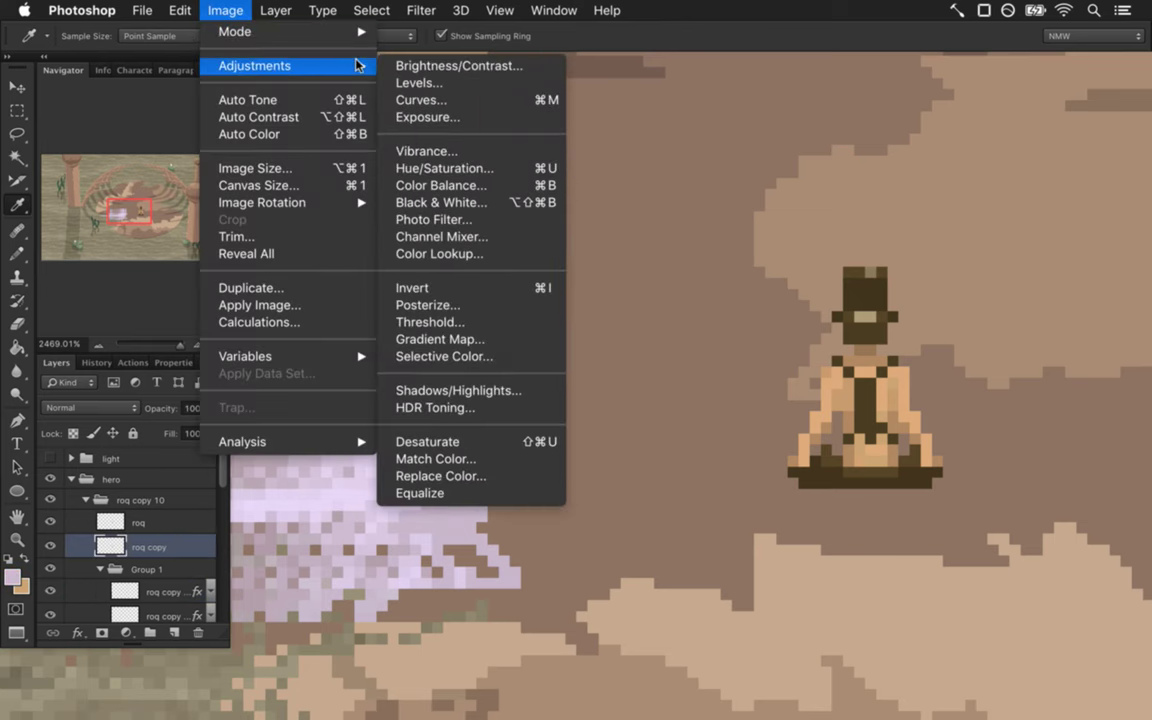
{"action": "left_click", "coordinate": [450, 83]}
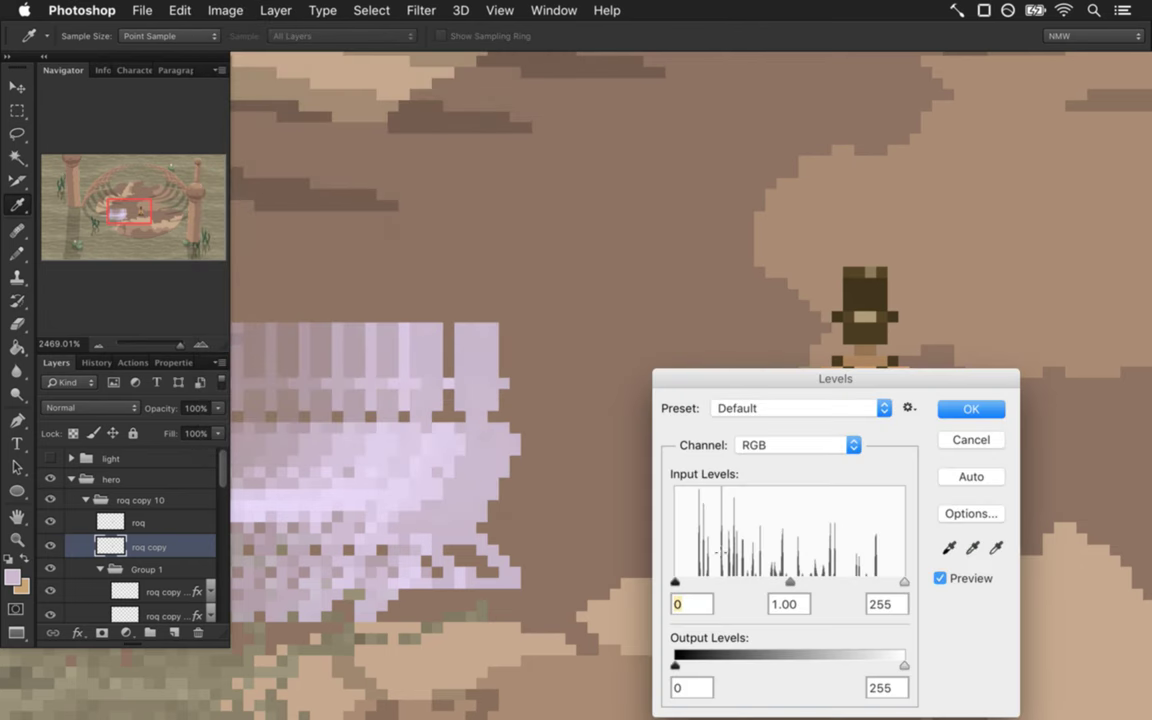
{"action": "left_click_drag", "start_coordinate": [771, 376], "coordinate": [662, 180]}
{"action": "left_click_drag", "start_coordinate": [566, 472], "coordinate": [794, 472]}
{"action": "left_click", "coordinate": [866, 213]}
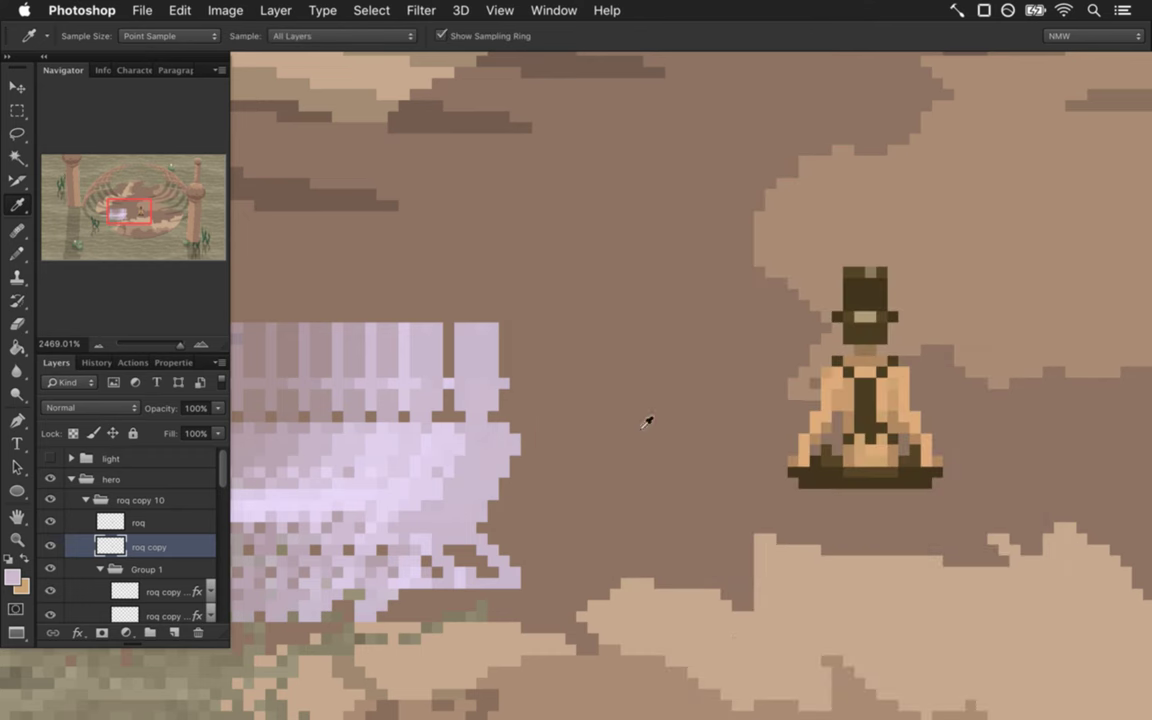
Place the roq copy layer above roq and shift the white silhouette left, clear of the seated hero.
{"action": "left_click_drag", "start_coordinate": [150, 547], "coordinate": [140, 508]}
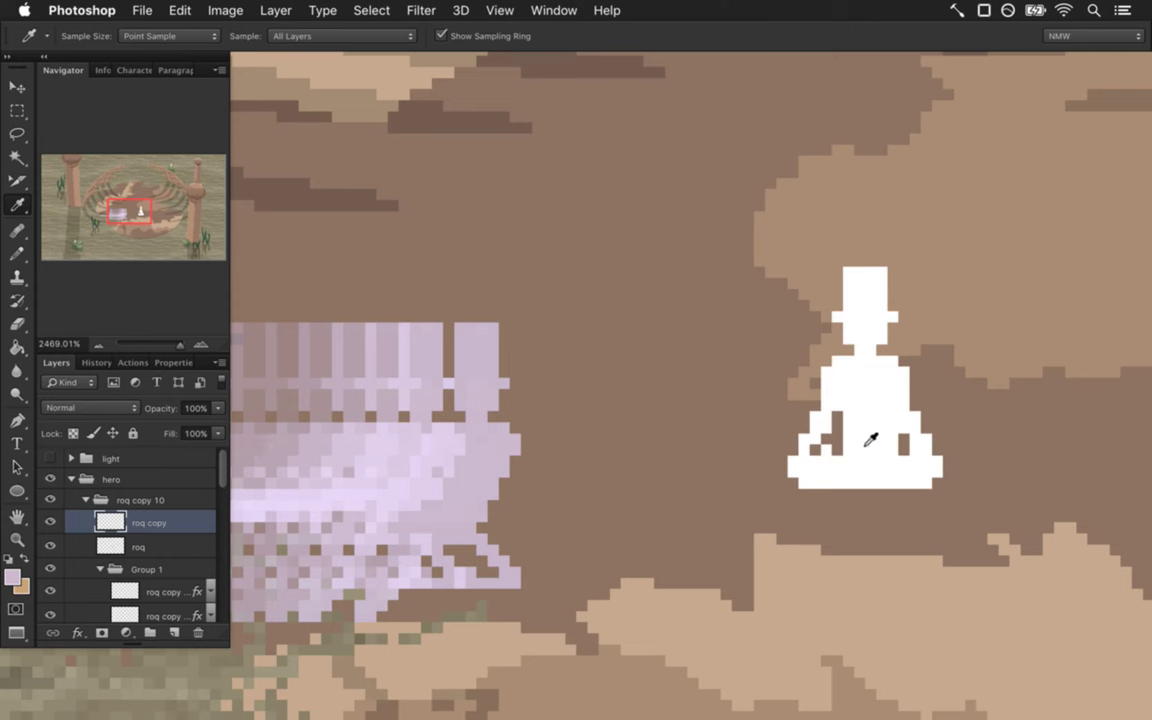
{"action": "key", "text": "v"}
{"action": "left_click_drag", "start_coordinate": [864, 386], "coordinate": [688, 394]}
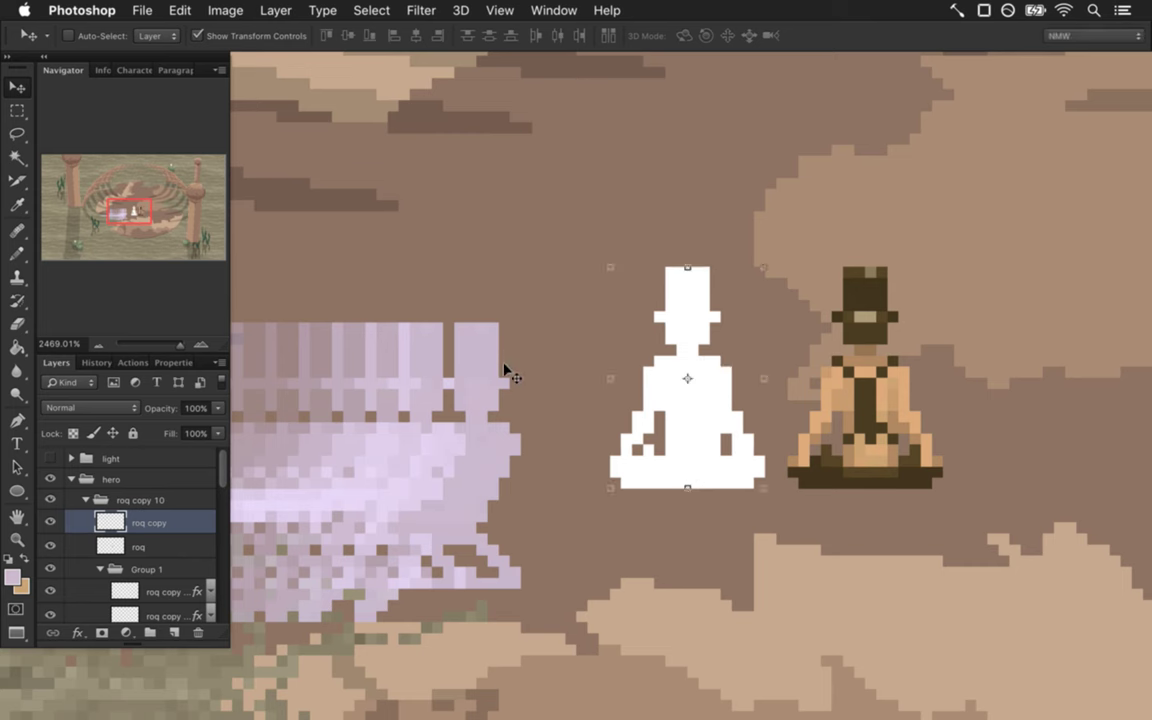
Temporarily hide the ground group and Layer 19 to sample the trail's lilac, #ead9fb, as the foreground colour.
{"action": "left_click", "coordinate": [153, 588]}
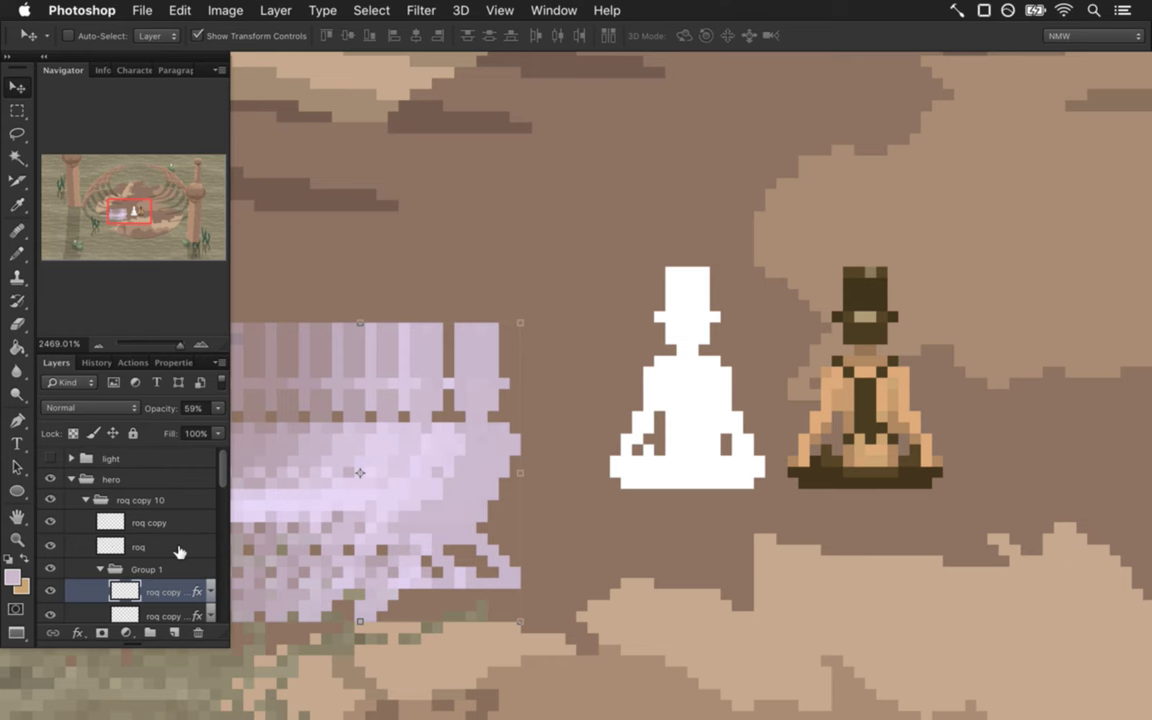
{"action": "left_click_drag", "start_coordinate": [221, 463], "coordinate": [220, 605]}
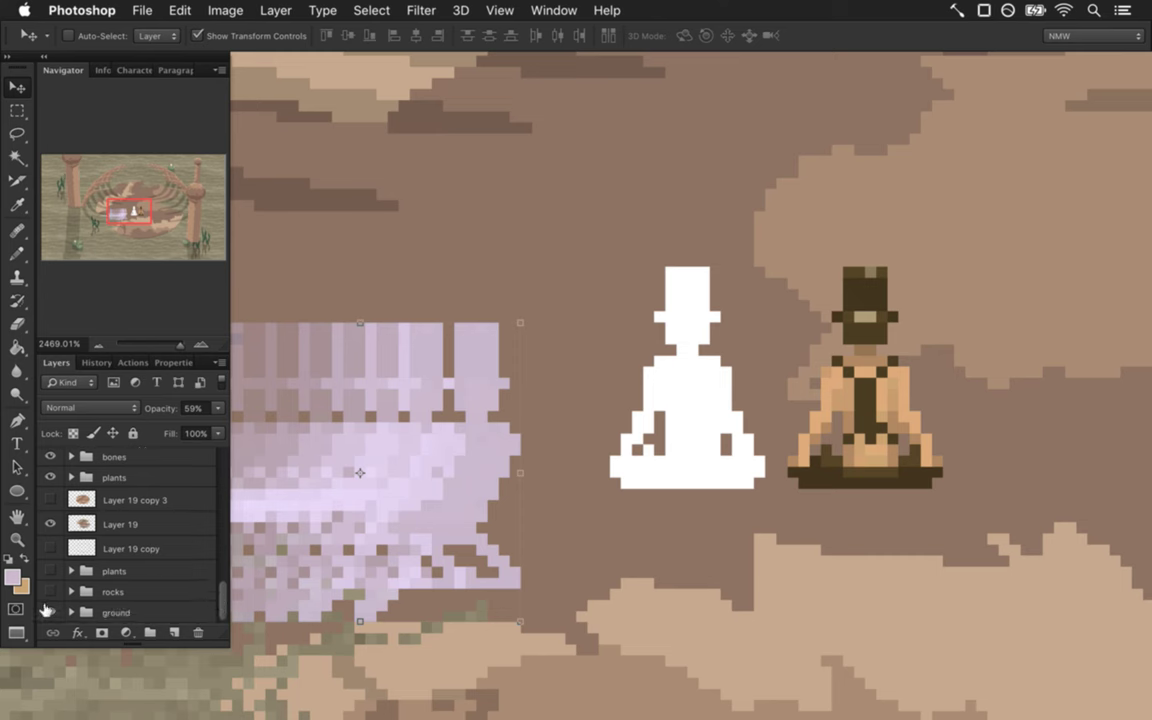
{"action": "left_click", "coordinate": [47, 610]}
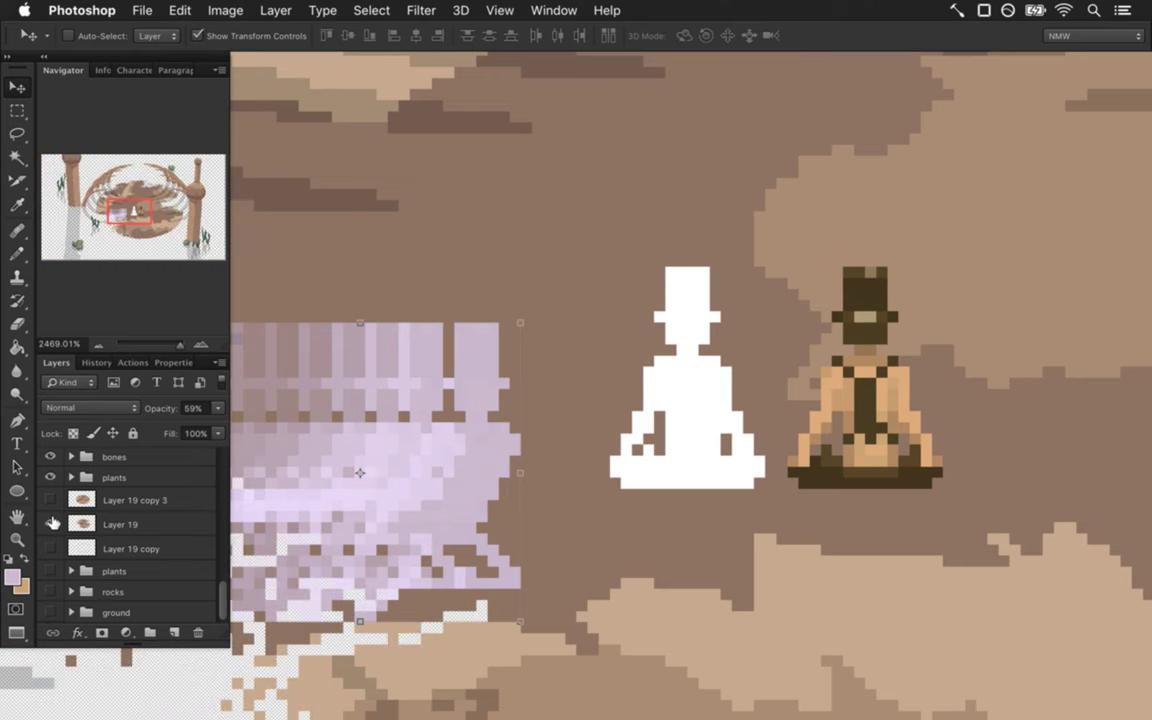
{"action": "left_click", "coordinate": [50, 524]}
{"action": "key", "text": "i"}
{"action": "left_click", "coordinate": [446, 470]}
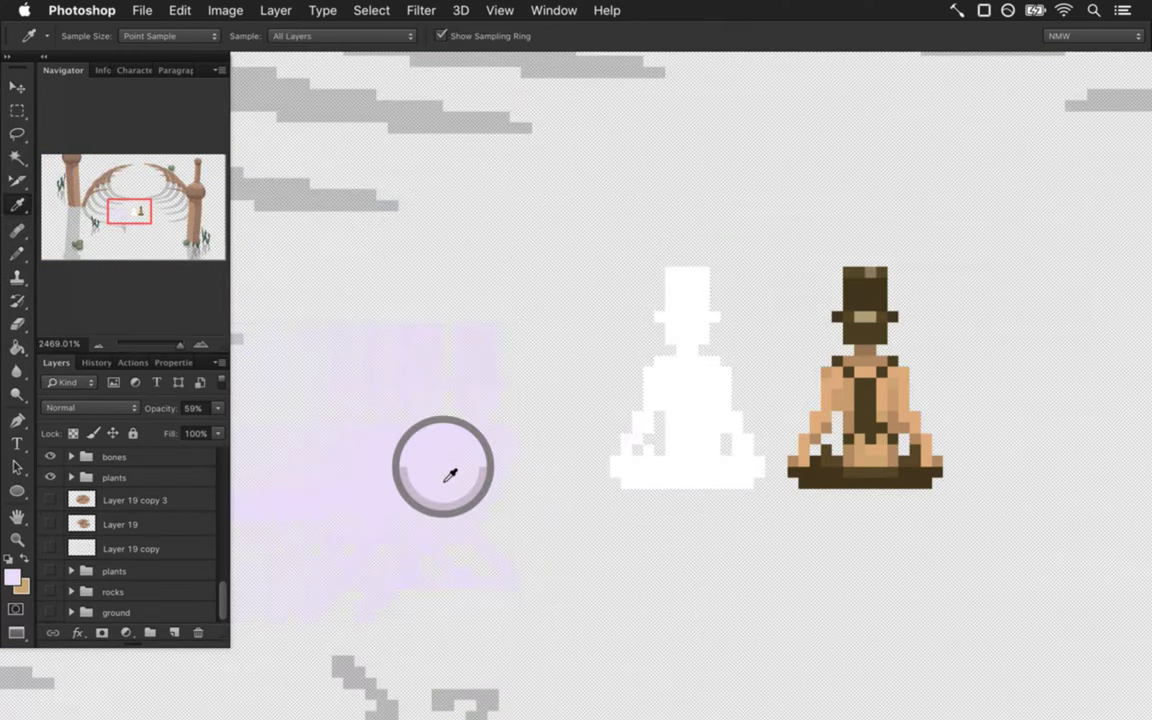
{"action": "left_click", "coordinate": [12, 577]}
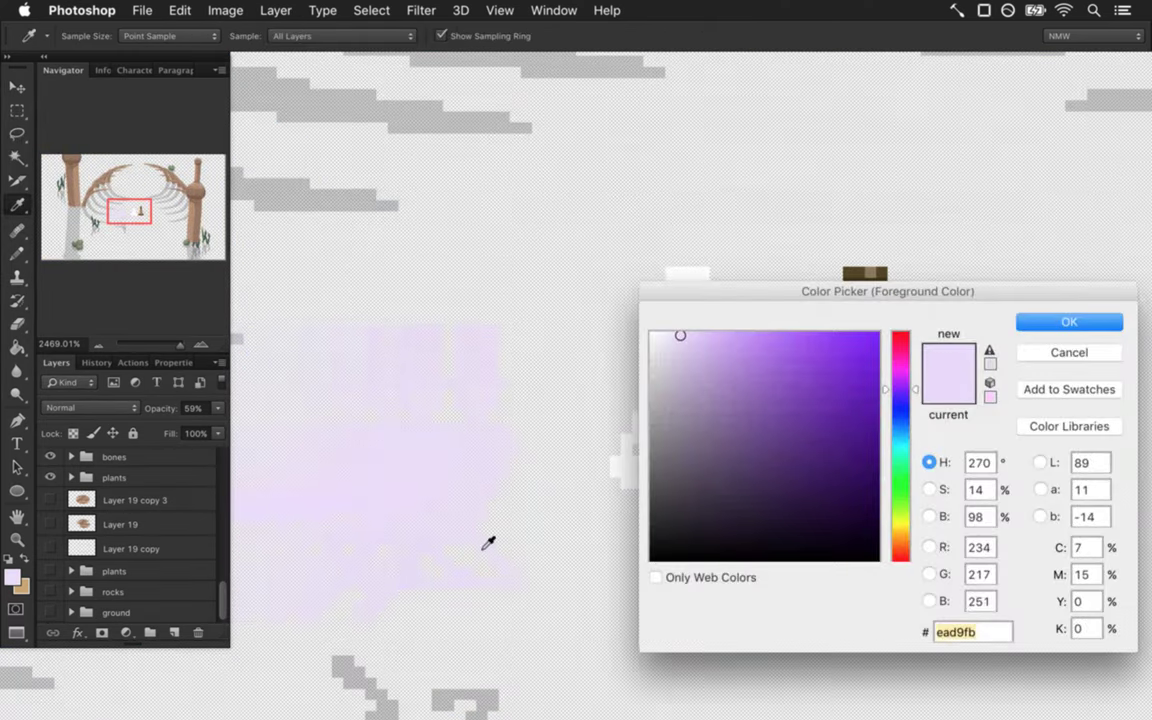
{"action": "key", "text": "Return"}
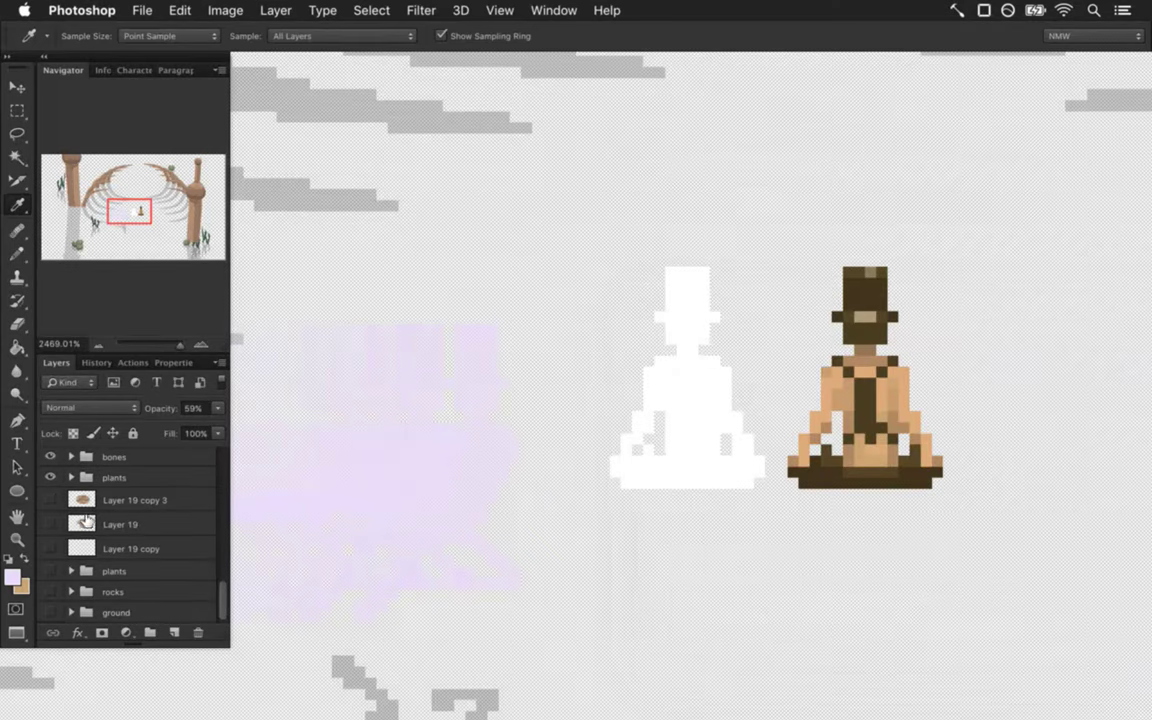
{"action": "left_click", "coordinate": [50, 612]}
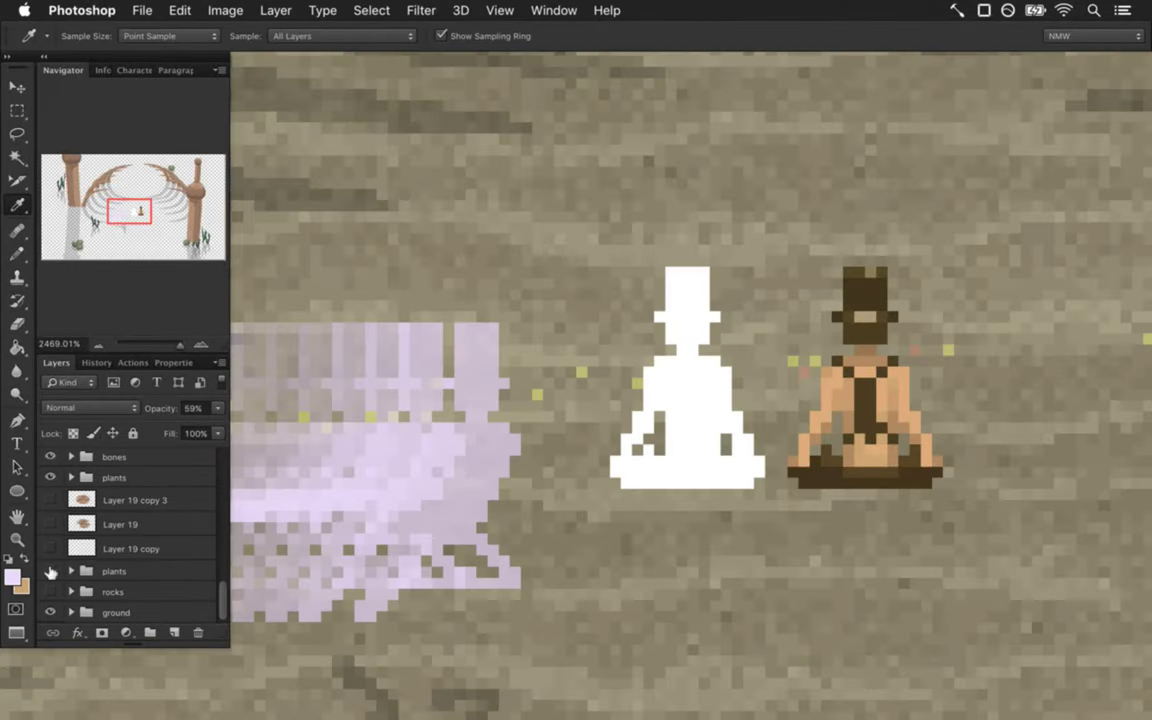
{"action": "left_click", "coordinate": [50, 524]}
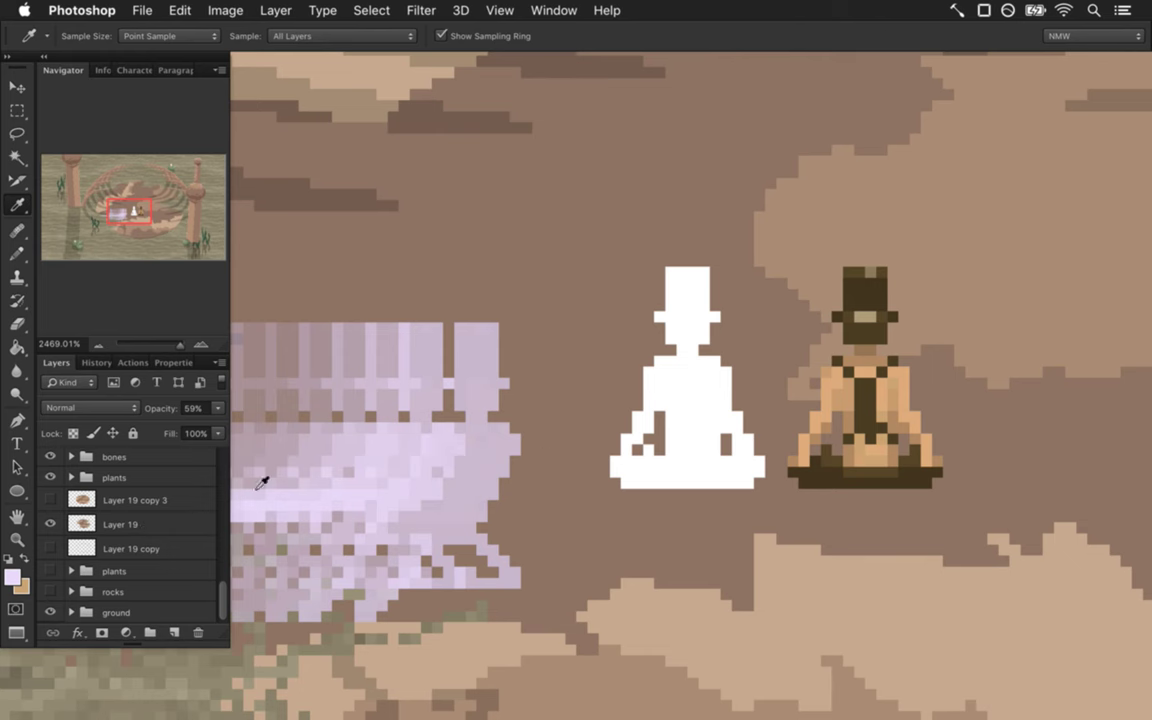
Load the roq copy silhouette as a selection, paint it lilac with an 8 px pencil, and deselect.
{"action": "scroll", "coordinate": [198, 540], "scroll_direction": "up", "scroll_amount": 10}
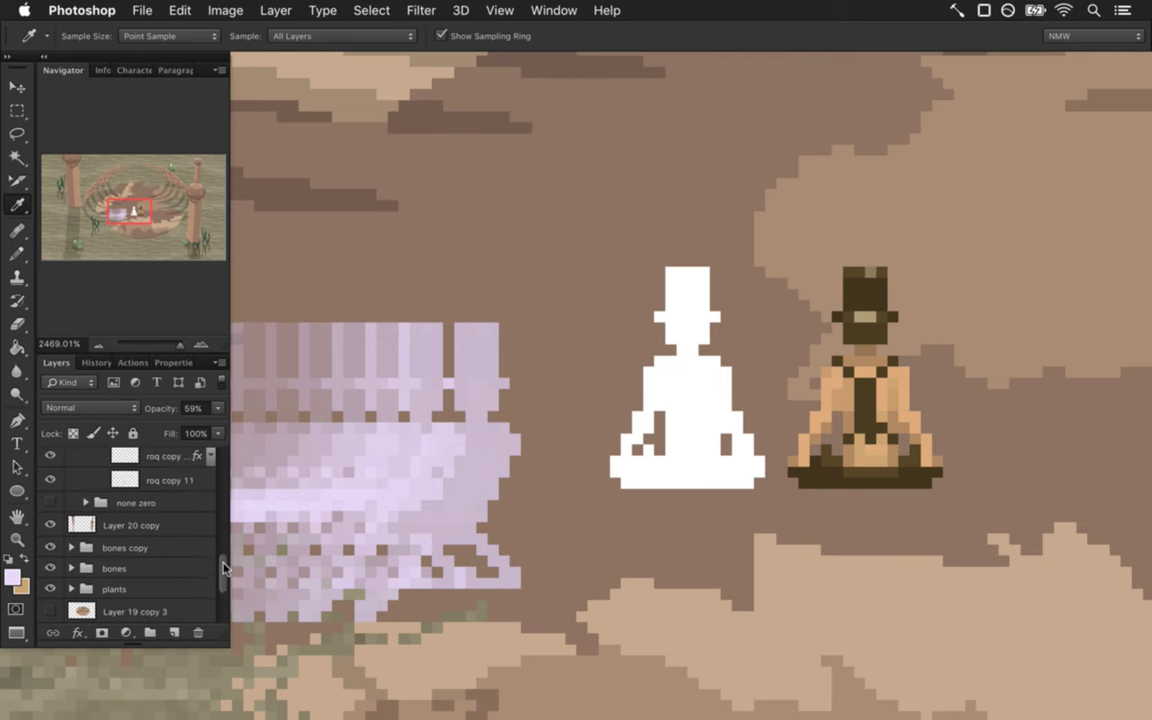
{"action": "scroll", "coordinate": [193, 463], "scroll_direction": "up", "scroll_amount": 5}
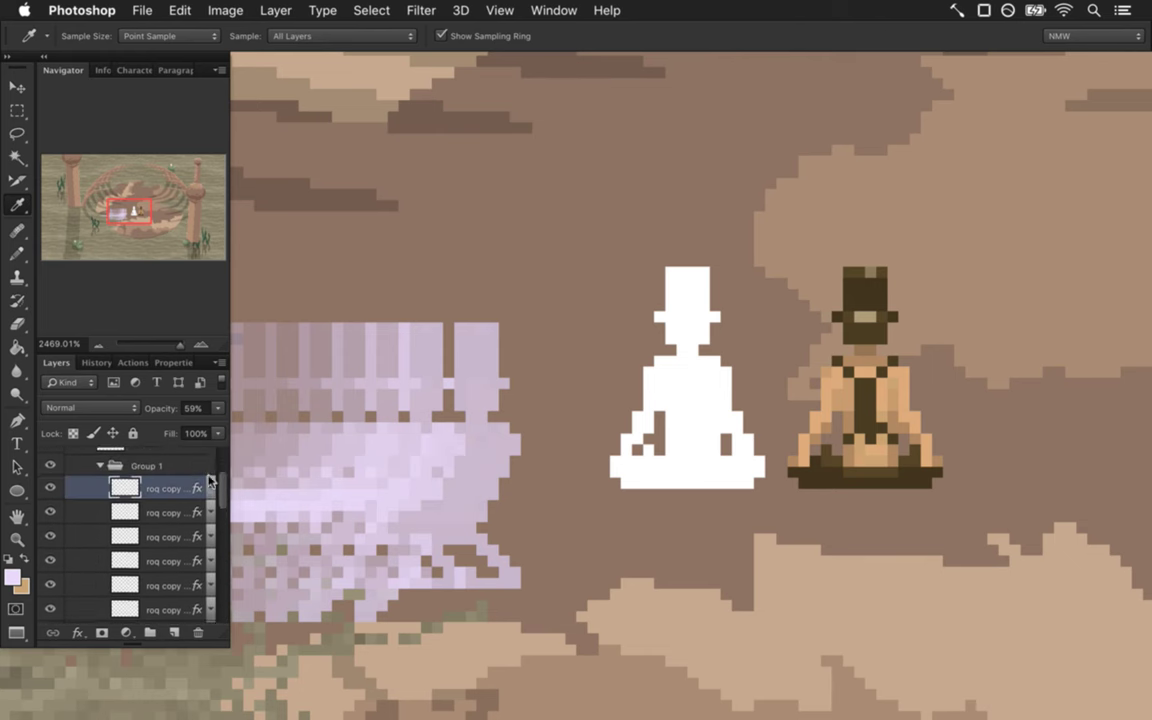
{"action": "left_click", "coordinate": [166, 483]}
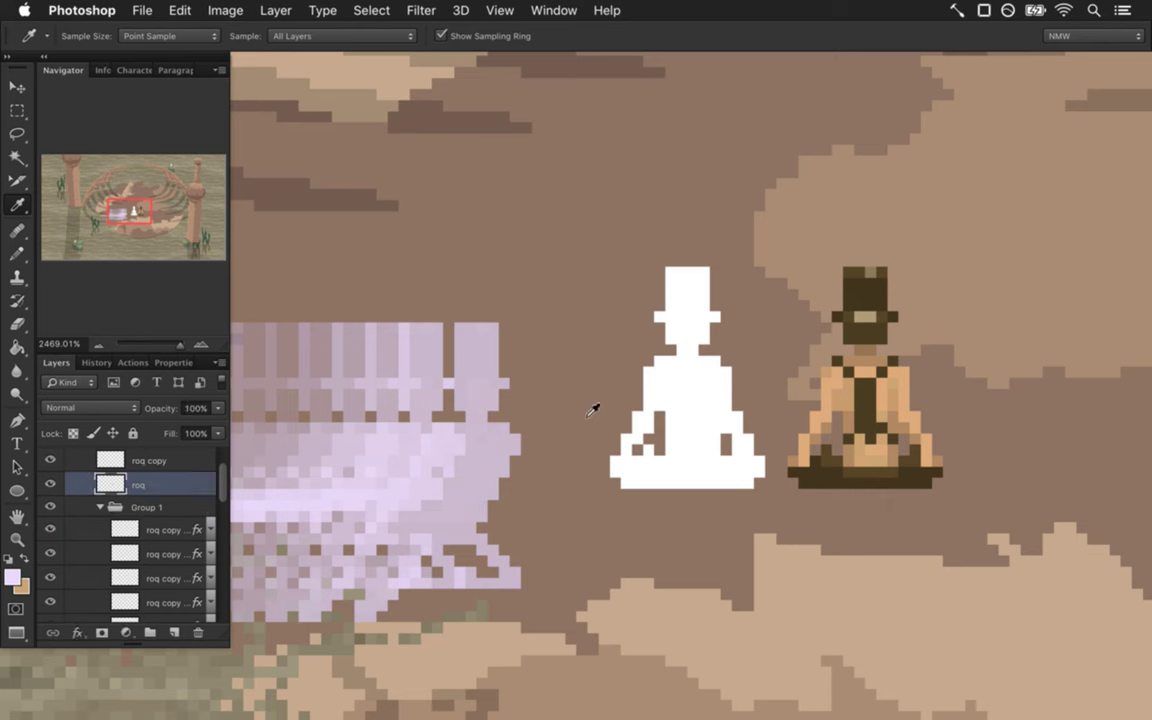
{"action": "left_click", "coordinate": [110, 484], "text": "super"}
{"action": "left_click", "coordinate": [148, 463]}
{"action": "left_click", "coordinate": [110, 460], "text": "super"}
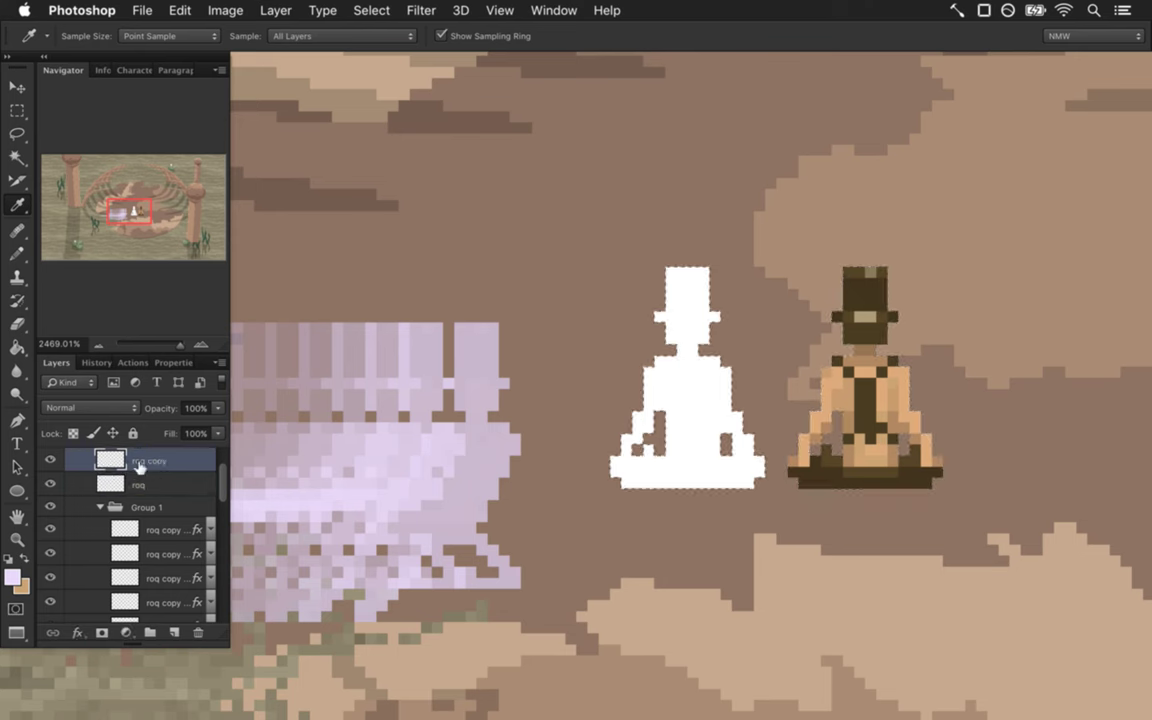
{"action": "key", "text": "b"}
{"action": "key", "text": "bracketright"}
{"action": "key", "text": "bracketright"}
{"action": "key", "text": "bracketright"}
{"action": "key", "text": "bracketright"}
{"action": "key", "text": "bracketright"}
{"action": "key", "text": "bracketright"}
{"action": "key", "text": "bracketright"}
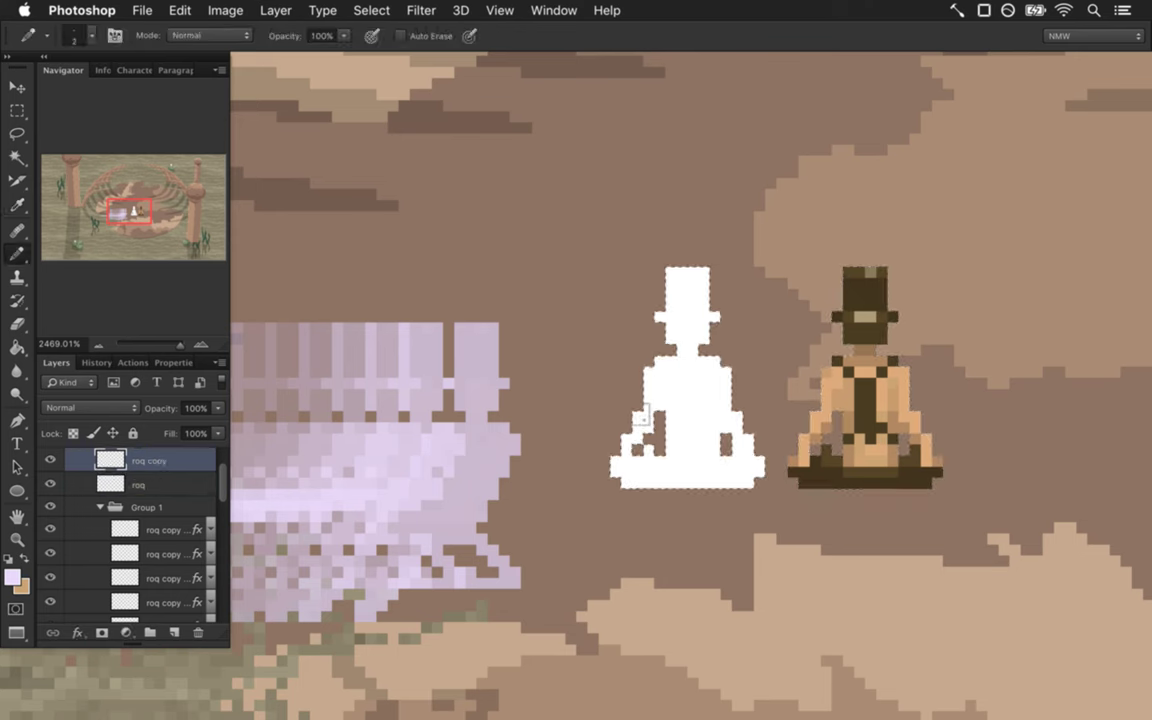
{"action": "mouse_move", "coordinate": [660, 447]}
{"action": "left_mouse_down"}
{"action": "mouse_move", "coordinate": [658, 485]}
{"action": "mouse_move", "coordinate": [625, 290]}
{"action": "mouse_move", "coordinate": [645, 410]}
{"action": "mouse_move", "coordinate": [620, 490]}
{"action": "left_mouse_up"}
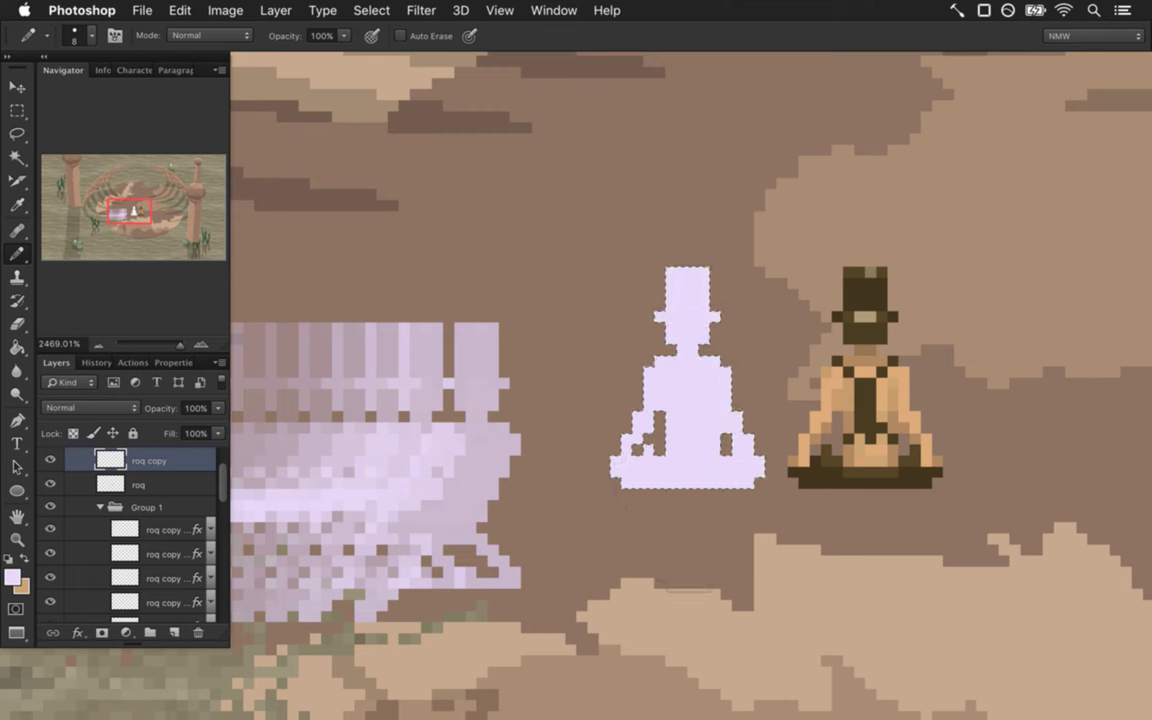
{"action": "key", "text": "m"}
{"action": "key", "text": "super+d"}
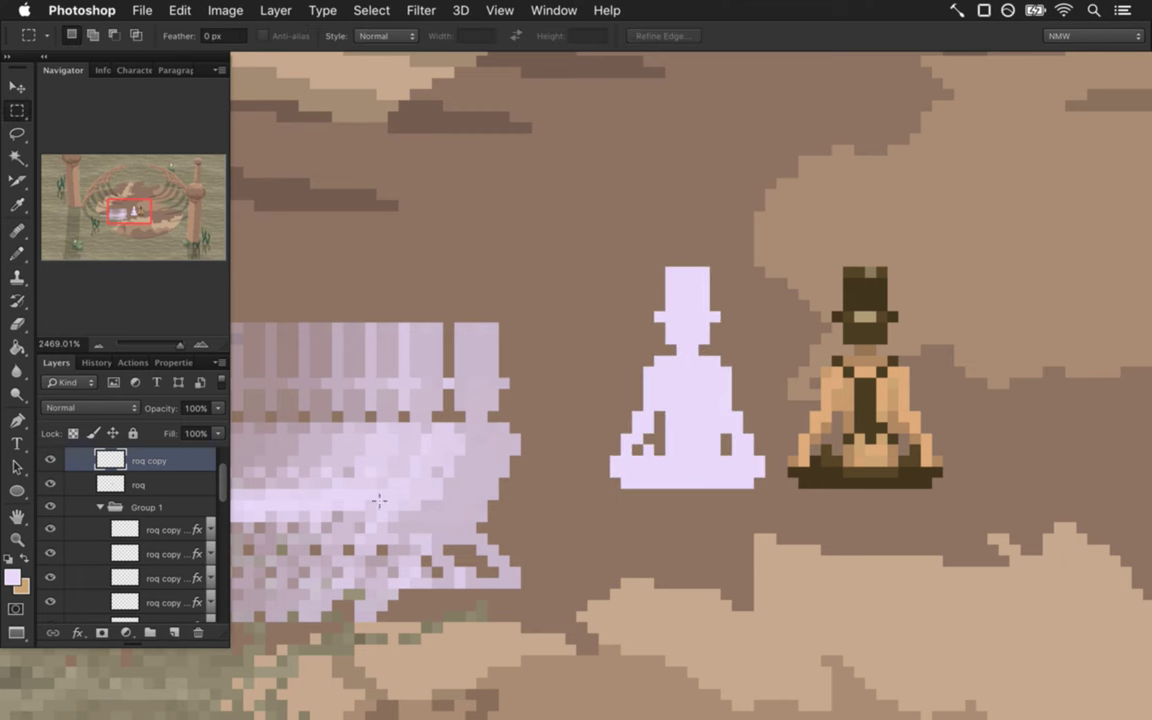
Hide the Group 1 ghost trail and make the roq layer active.
{"action": "left_click", "coordinate": [50, 507]}
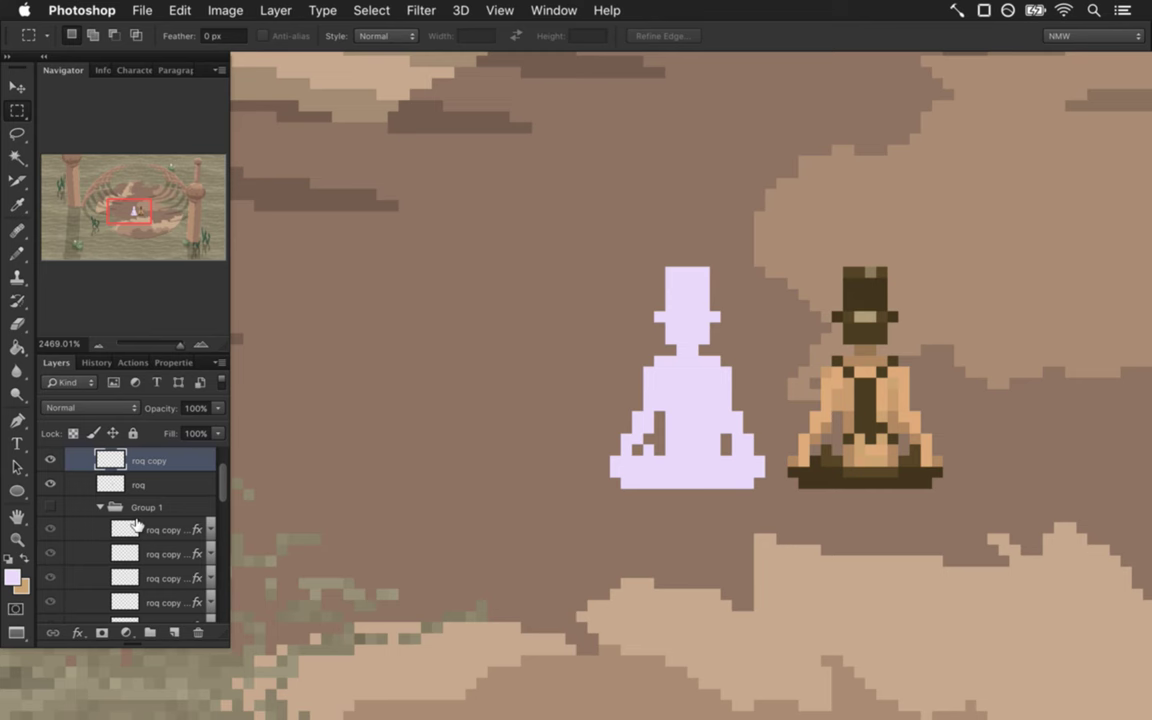
{"action": "left_click", "coordinate": [171, 483]}
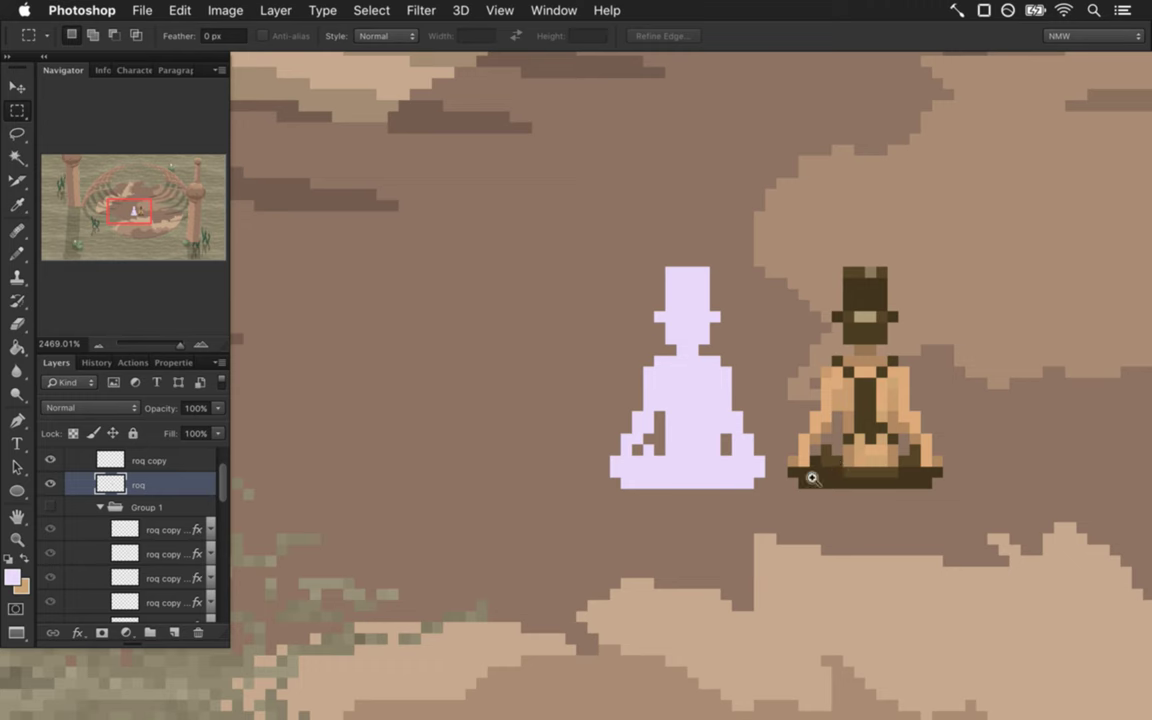
{"action": "scroll", "coordinate": [812, 473], "scroll_direction": "down", "scroll_amount": 3}
{"action": "scroll", "coordinate": [757, 478], "scroll_direction": "up", "scroll_amount": 3}
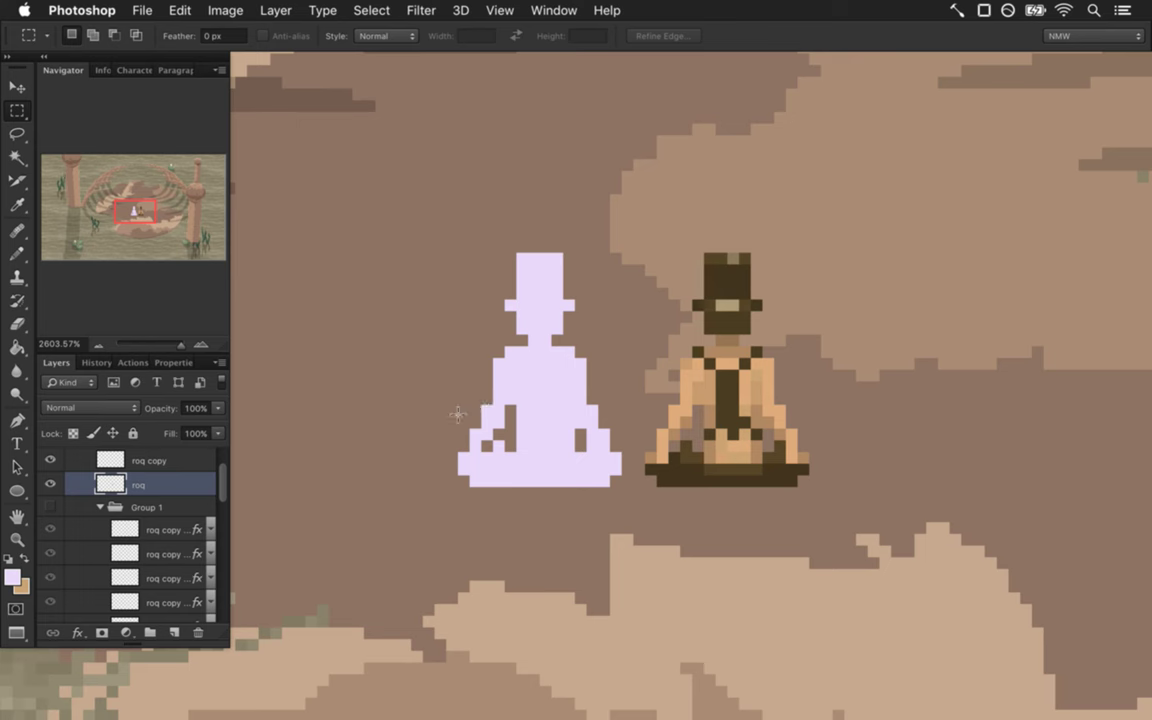
Place the lilac roq copy below roq and offset it and three duplicates around the hero as a one-pixel outline.
{"action": "left_click", "coordinate": [100, 460]}
{"action": "left_click", "coordinate": [50, 460]}
{"action": "left_click", "coordinate": [50, 460]}
{"action": "left_click_drag", "start_coordinate": [113, 456], "coordinate": [112, 488]}
{"action": "key", "text": "v"}
{"action": "left_click_drag", "start_coordinate": [588, 376], "coordinate": [765, 396]}
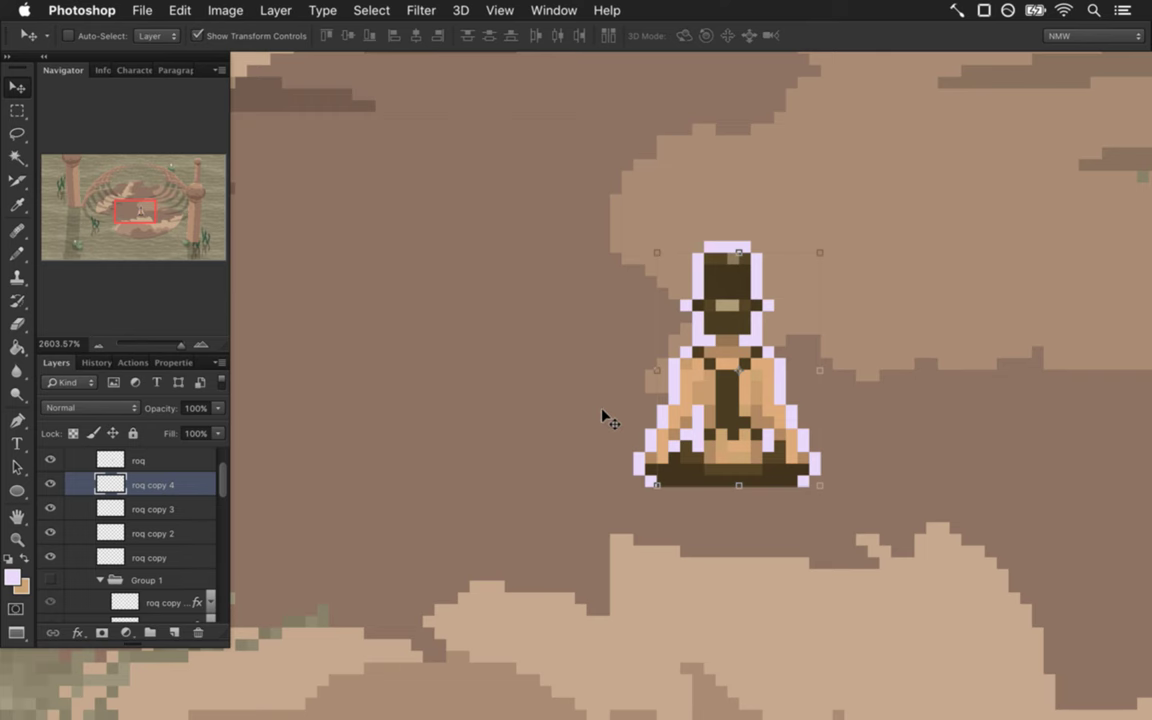
Merge the four lilac layers from roq copy to roq copy 4 into one outline layer and save the document.
{"action": "key", "text": "m"}
{"action": "left_click_drag", "start_coordinate": [576, 427], "coordinate": [463, 399]}
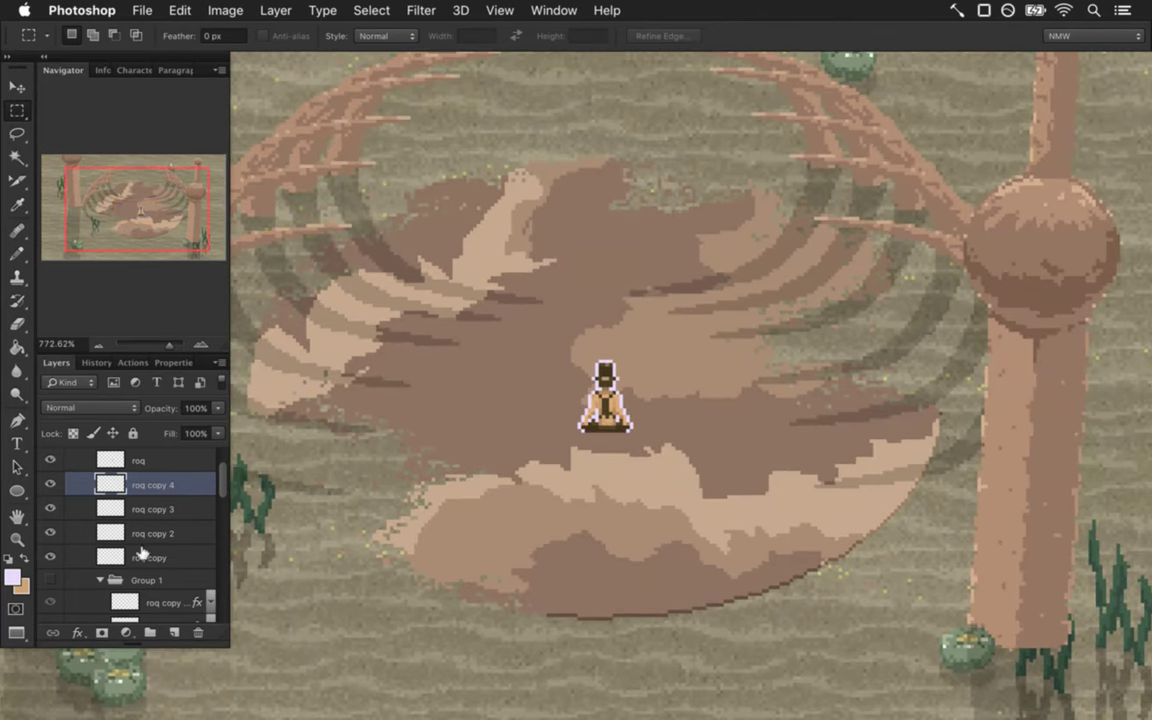
{"action": "left_click", "coordinate": [150, 557]}
{"action": "left_click", "coordinate": [50, 558]}
{"action": "left_click", "coordinate": [50, 557]}
{"action": "left_click", "coordinate": [152, 484], "text": "shift"}
{"action": "right_click", "coordinate": [190, 487]}
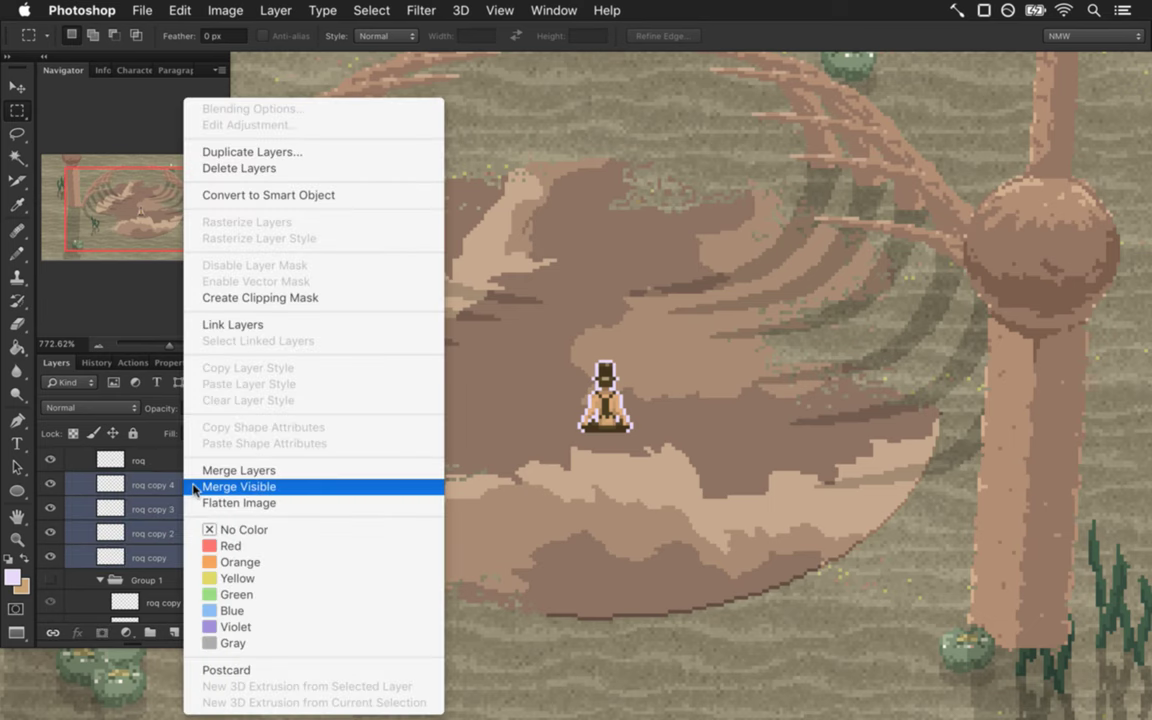
{"action": "left_click", "coordinate": [200, 470]}
{"action": "left_click", "coordinate": [50, 484]}
{"action": "key", "text": "super+s"}
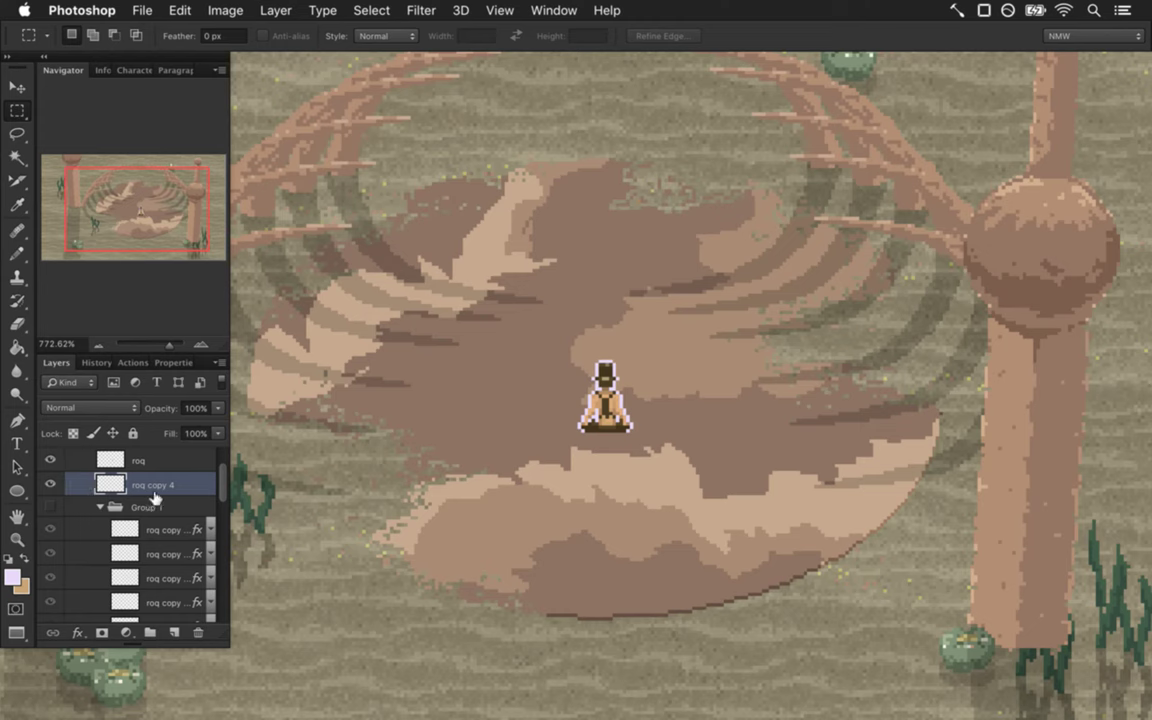
Show the light group and move the roq and roq copy 4 layers together down to the pool's lower edge.
{"action": "scroll", "coordinate": [225, 487], "scroll_direction": "up", "scroll_amount": 3}
{"action": "left_click", "coordinate": [50, 458]}
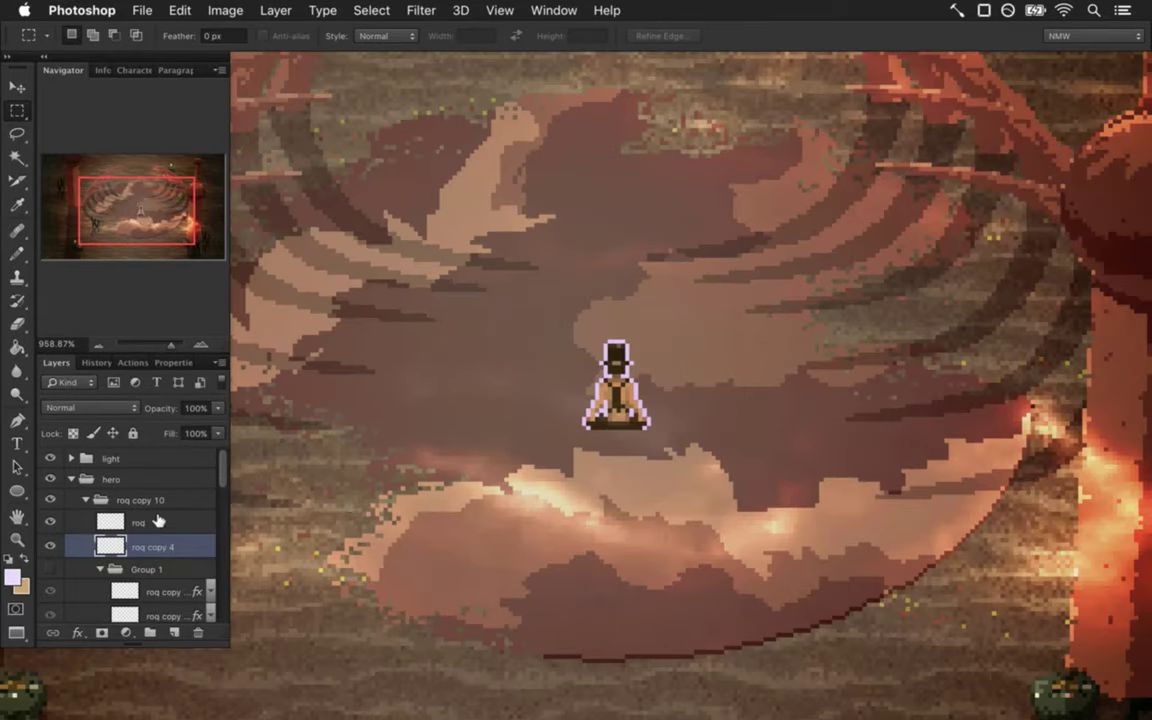
{"action": "left_click", "coordinate": [160, 522], "text": "shift"}
{"action": "key", "text": "v"}
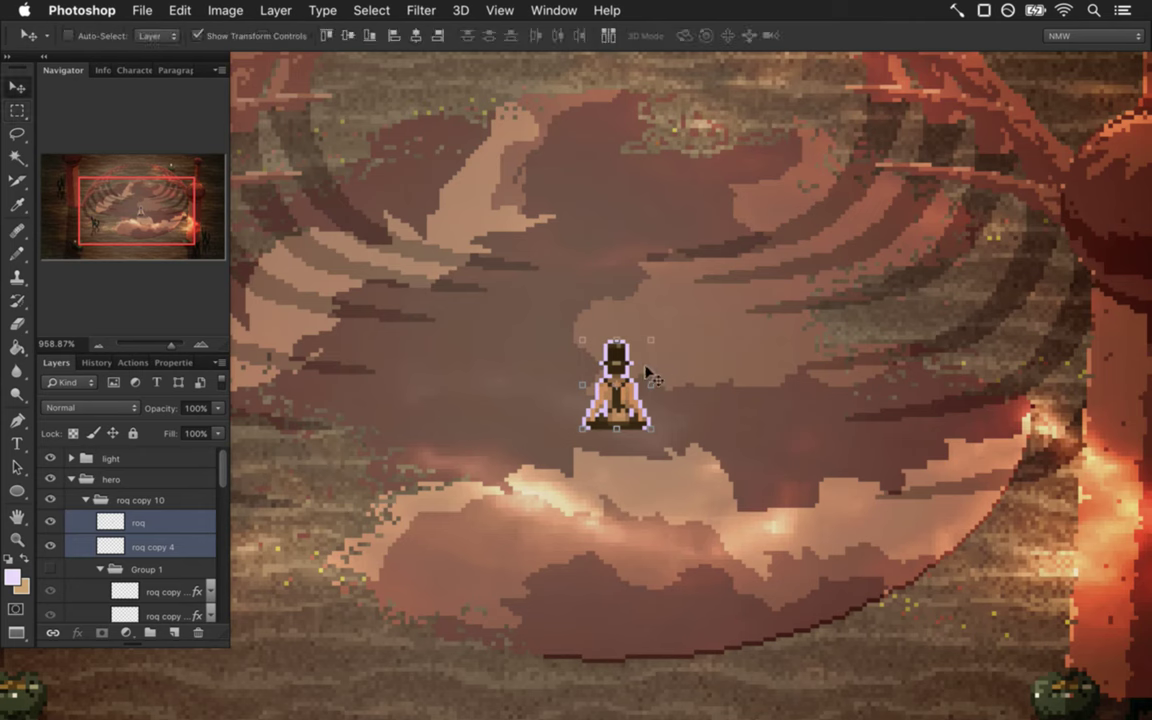
{"action": "left_click_drag", "start_coordinate": [635, 356], "coordinate": [601, 363]}
{"action": "key", "text": "m"}
{"action": "left_click_drag", "start_coordinate": [621, 475], "coordinate": [553, 412]}
{"action": "key", "text": "v"}
{"action": "key", "text": "ctrl+t"}
{"action": "left_click", "coordinate": [878, 35]}
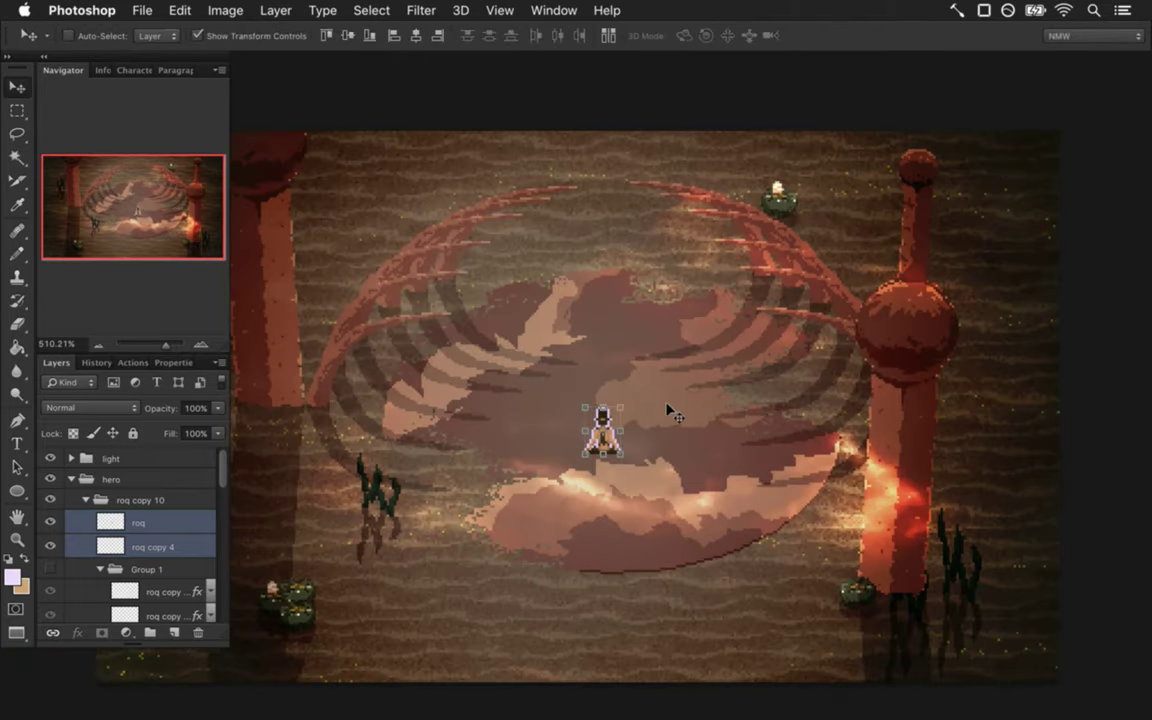
{"action": "left_click_drag", "start_coordinate": [649, 426], "coordinate": [648, 514]}
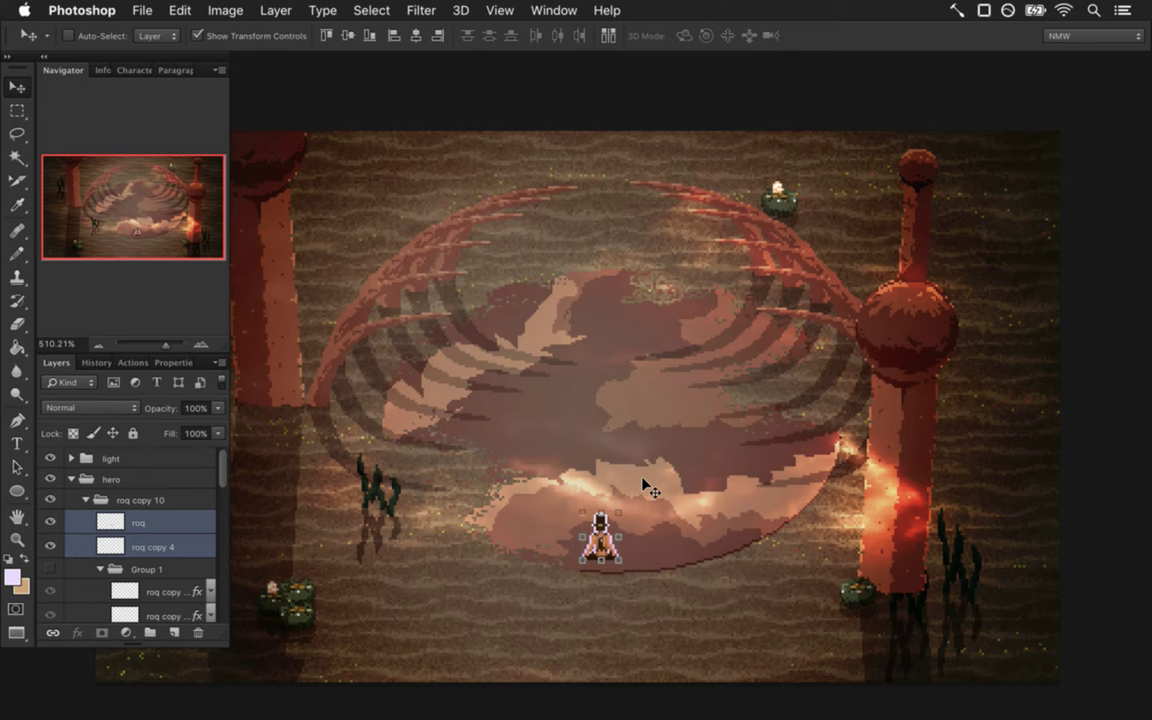
{"action": "key", "text": "m"}
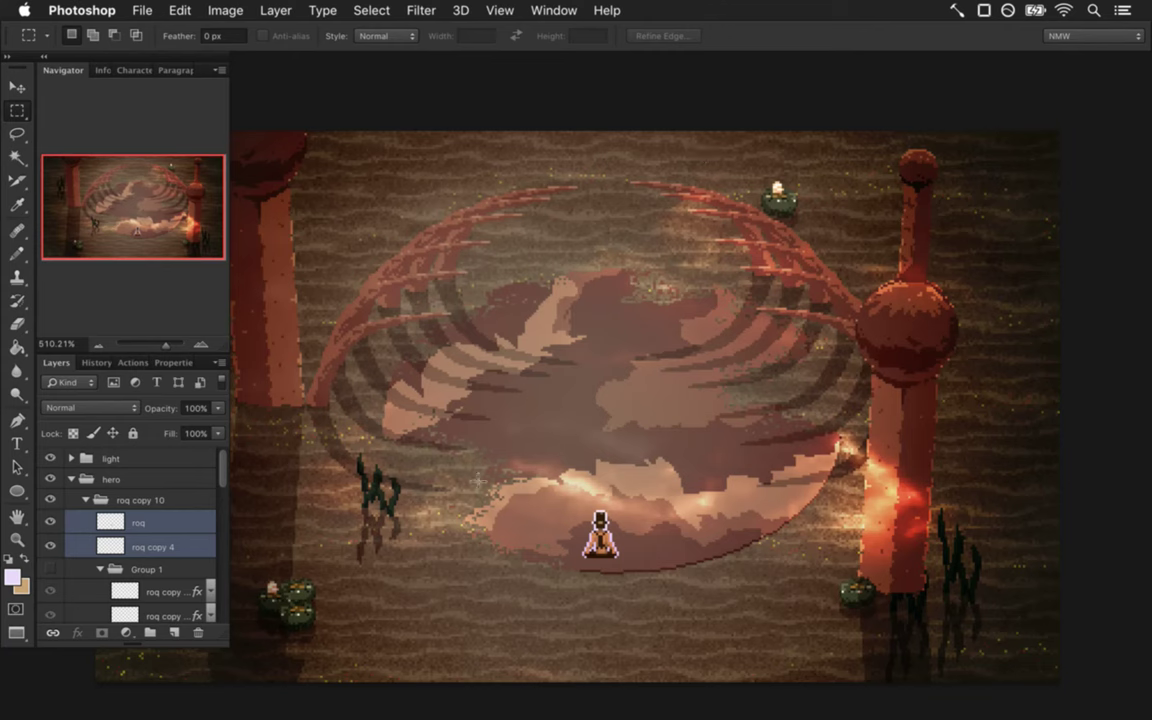
Compare the scene with the light group hidden and shown.
{"action": "left_click", "coordinate": [100, 458]}
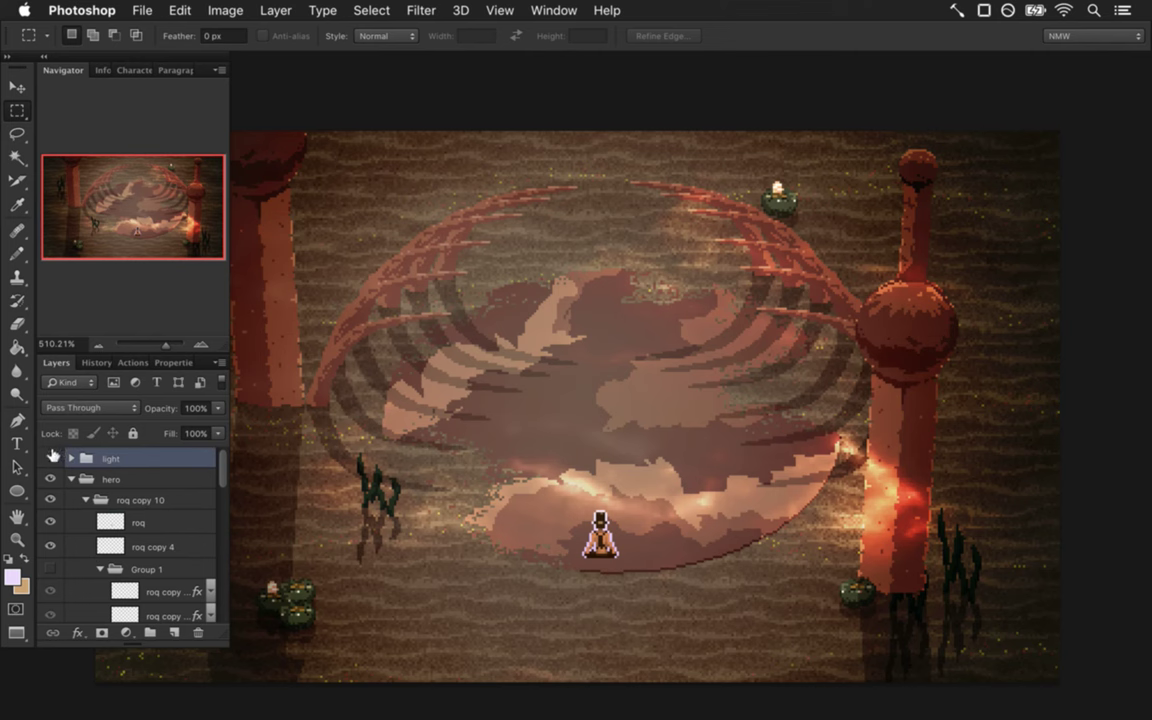
{"action": "left_click", "coordinate": [50, 458]}
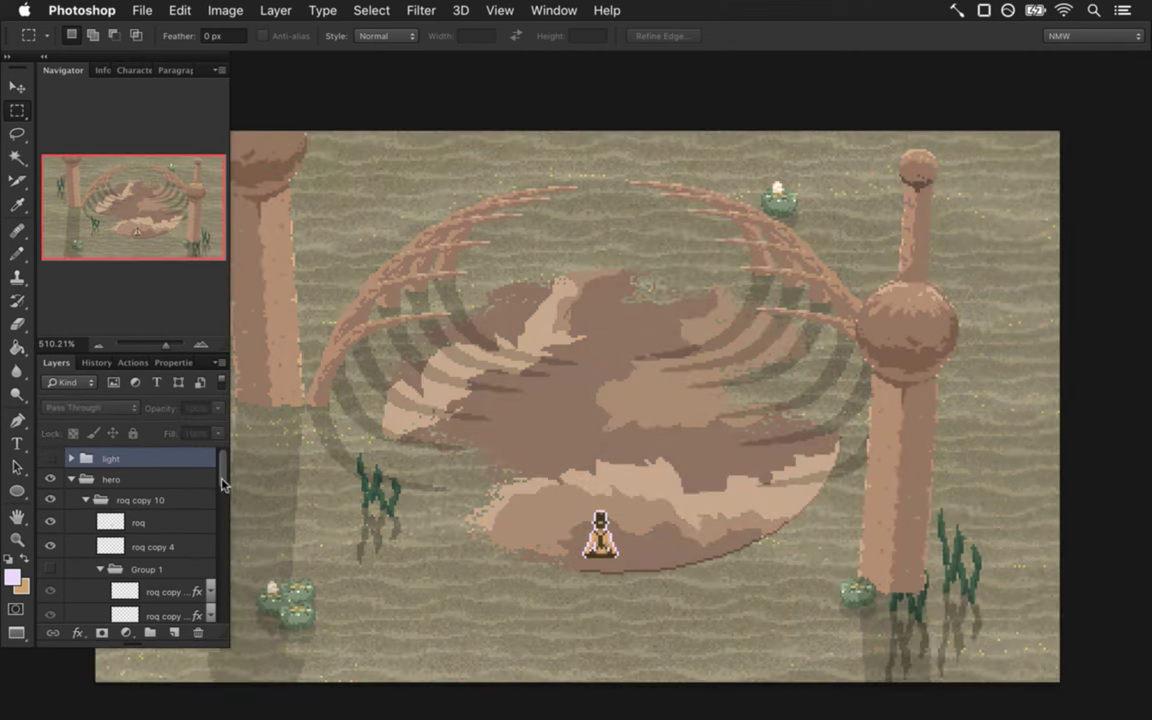
{"action": "left_click", "coordinate": [50, 458]}
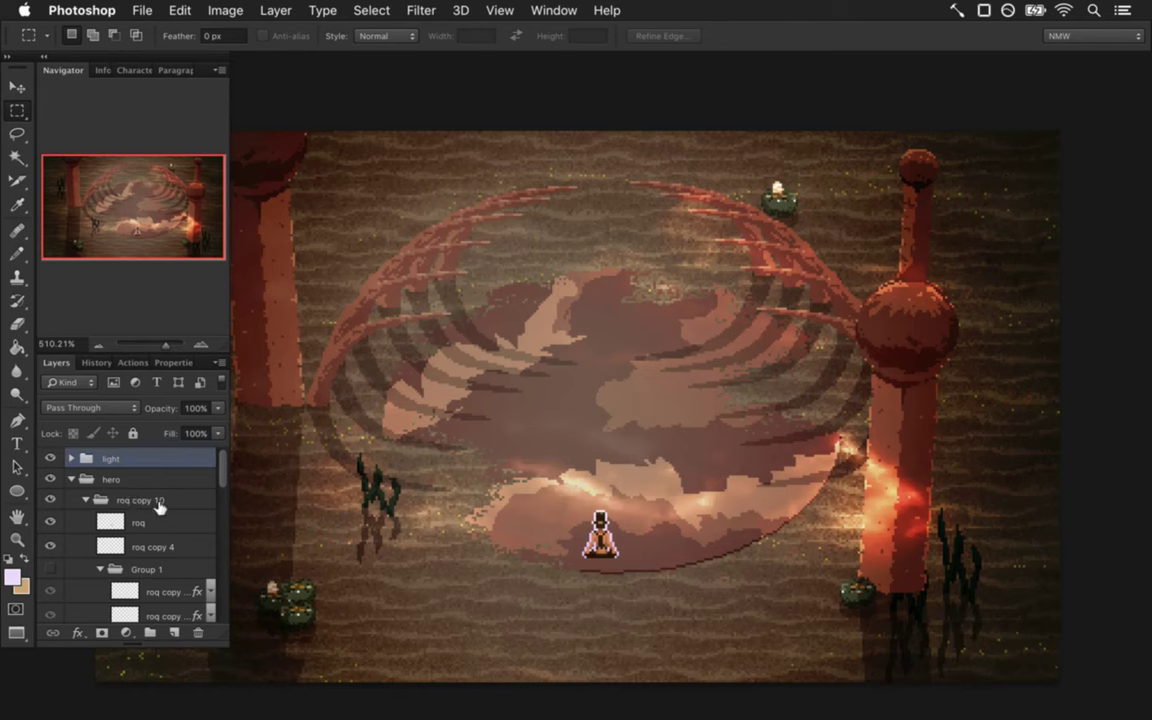
Duplicate the roq layer inside the roq copy 10 group.
{"action": "left_click", "coordinate": [142, 521]}
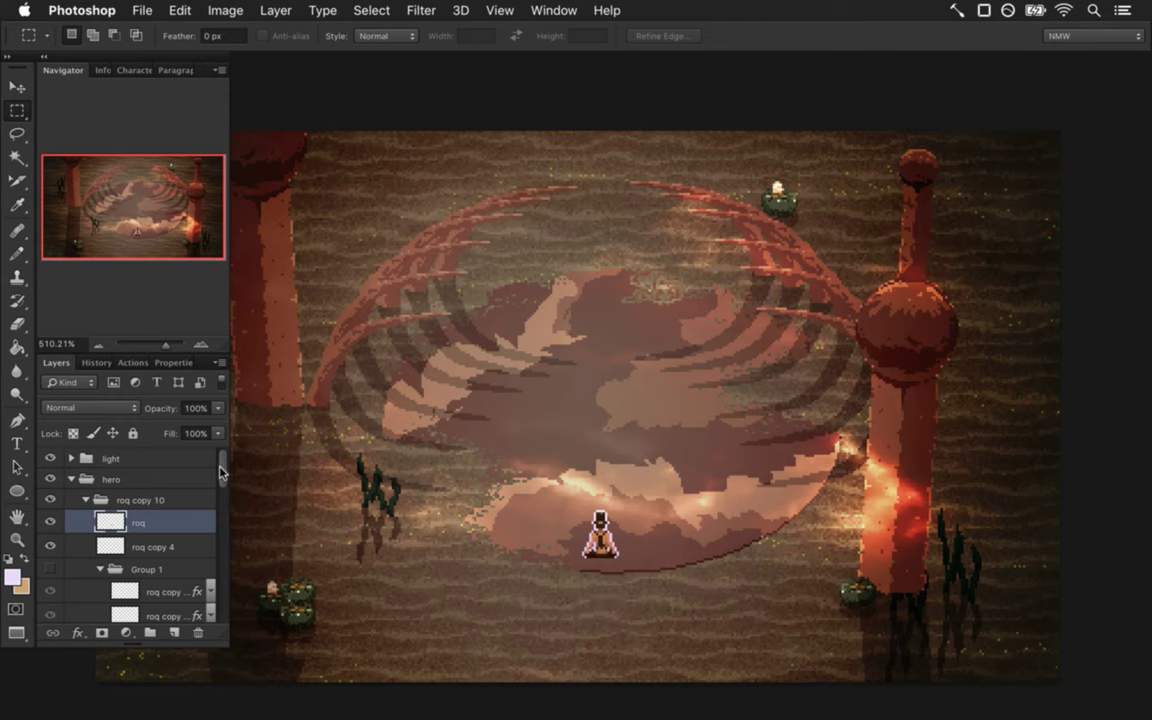
{"action": "scroll", "coordinate": [150, 520], "scroll_direction": "down", "scroll_amount": 5}
{"action": "scroll", "coordinate": [150, 520], "scroll_direction": "up", "scroll_amount": 3}
{"action": "scroll", "coordinate": [220, 479], "scroll_direction": "up", "scroll_amount": 2}
{"action": "key", "text": "super+j"}
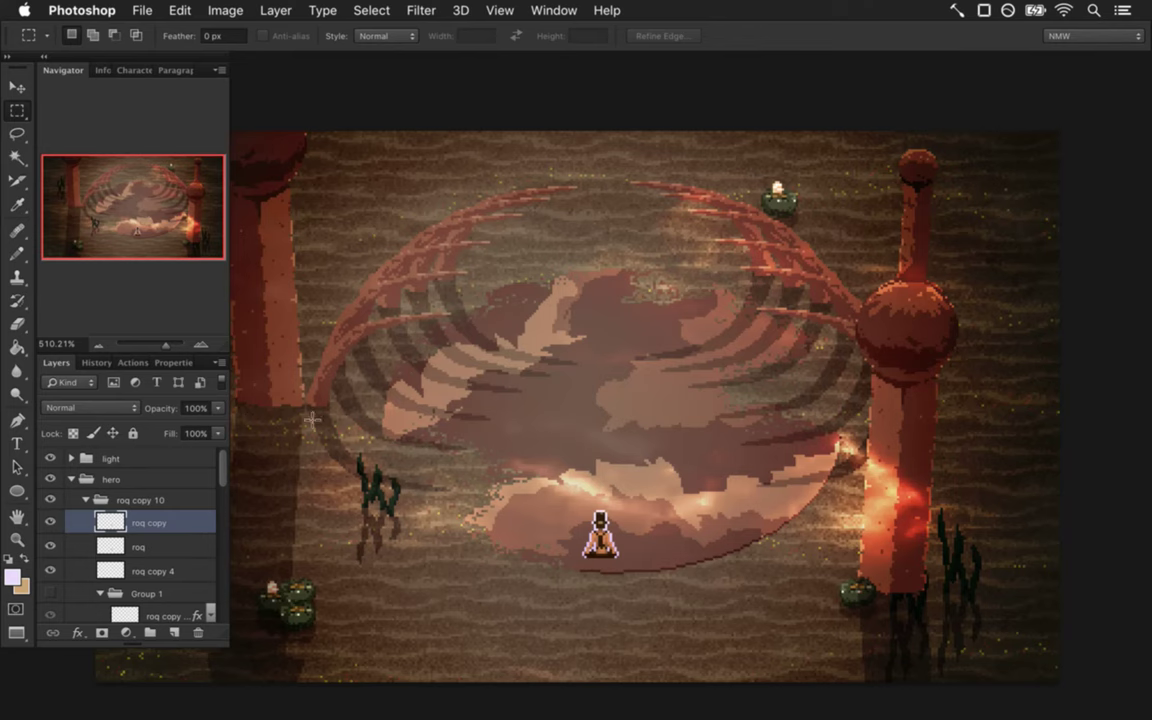
Try a Levels adjustment on the roq copy layer with the black output level raised to maximum, and undo it.
{"action": "left_click", "coordinate": [228, 10]}
{"action": "mouse_move", "coordinate": [340, 65]}
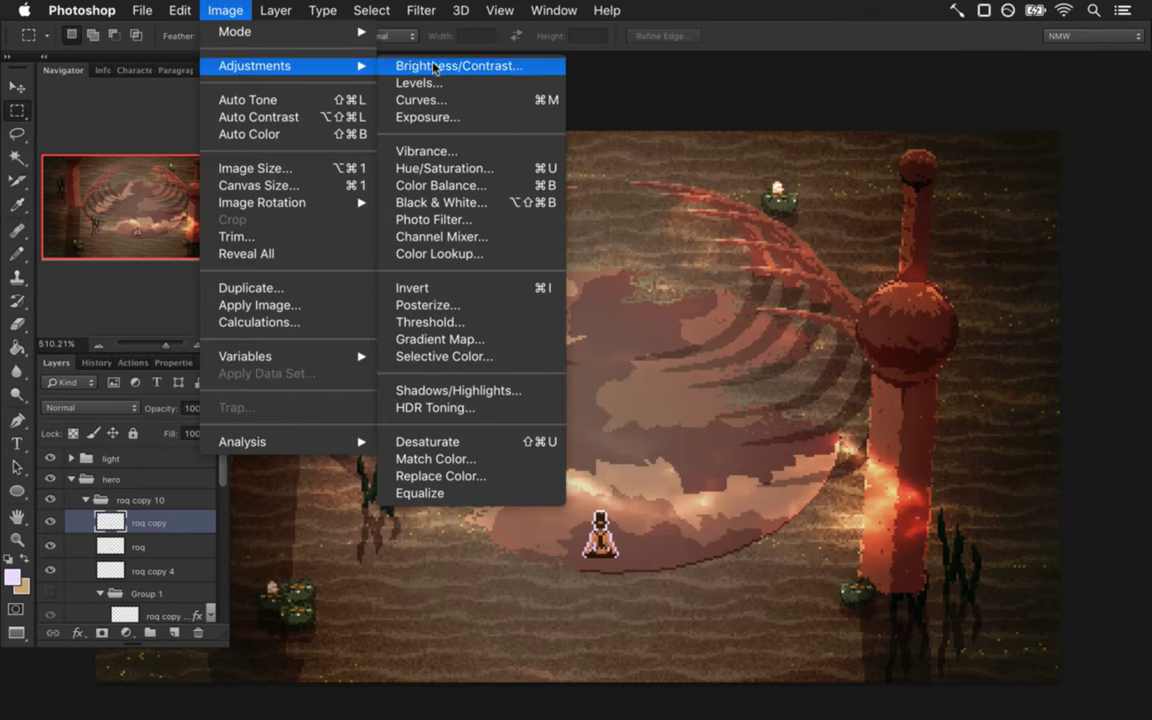
{"action": "left_click", "coordinate": [437, 86]}
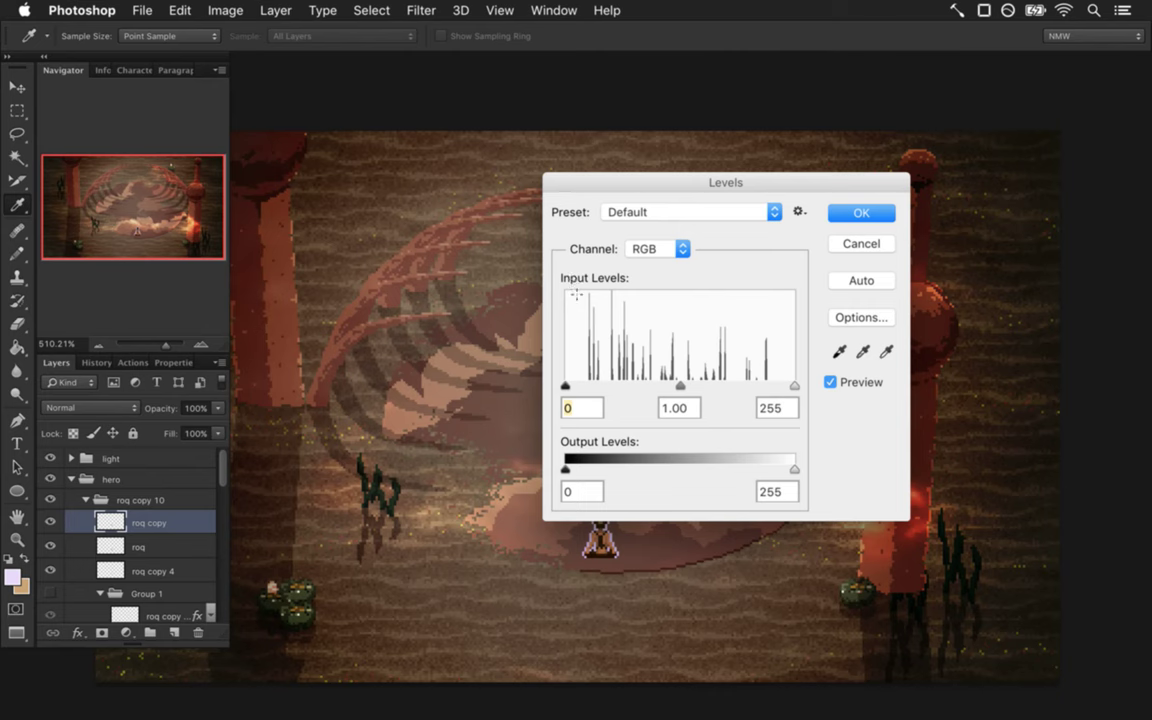
{"action": "left_click_drag", "start_coordinate": [570, 478], "coordinate": [800, 472]}
{"action": "left_click", "coordinate": [864, 214]}
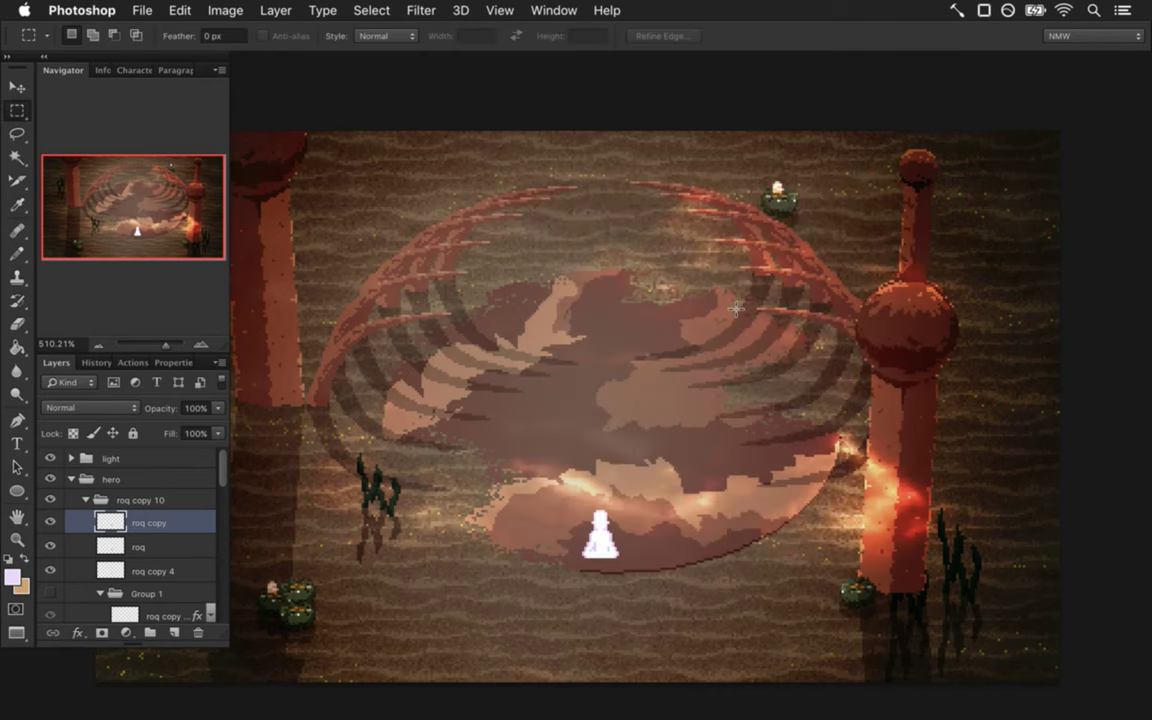
{"action": "key", "text": "super+z"}
Turn the roq copy layer solid black with a Levels adjustment by lowering the white output level to minimum.
{"action": "left_click", "coordinate": [225, 10]}
{"action": "mouse_move", "coordinate": [288, 64]}
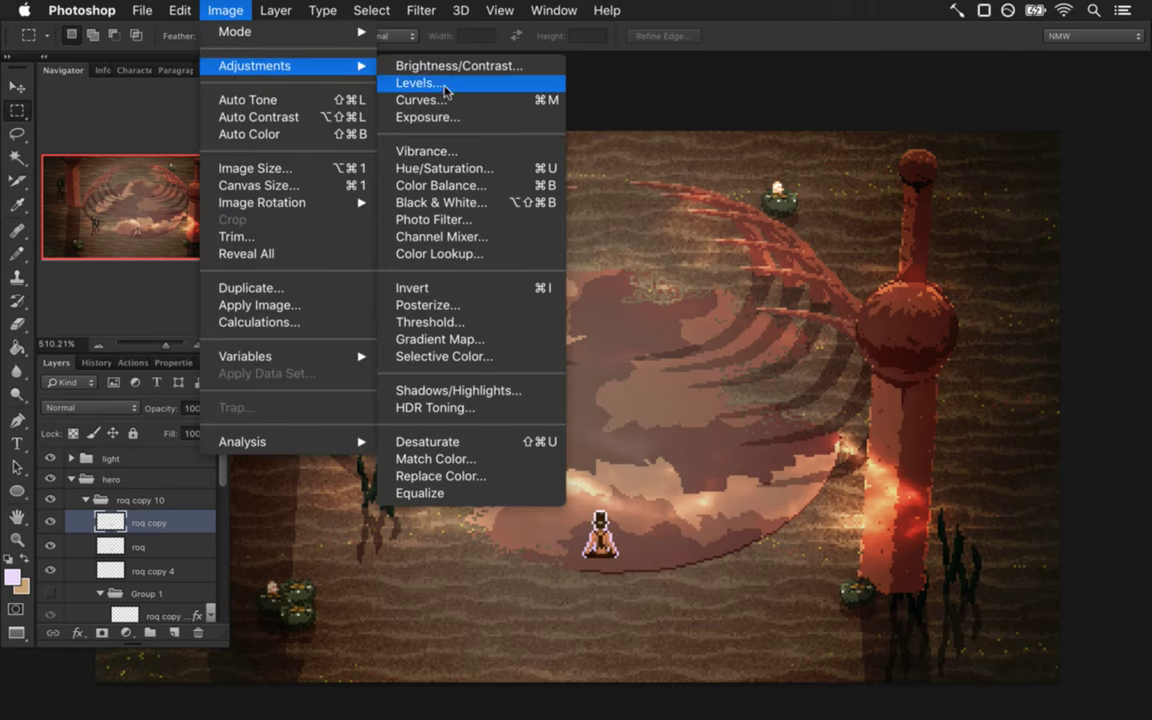
{"action": "left_click", "coordinate": [476, 81]}
{"action": "left_click_drag", "start_coordinate": [794, 469], "coordinate": [565, 469]}
{"action": "key", "text": "Return"}
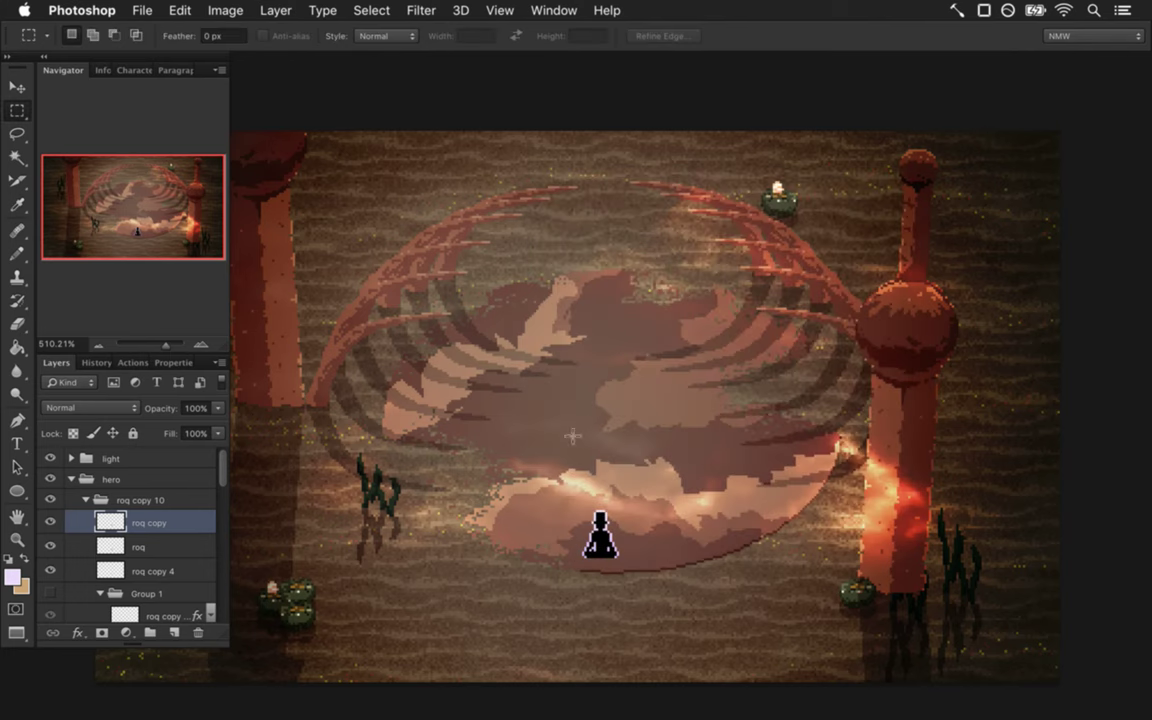
Flip the black roq copy silhouette vertically to sit directly beneath the seated hero and place its layer below roq.
{"action": "key", "text": "v"}
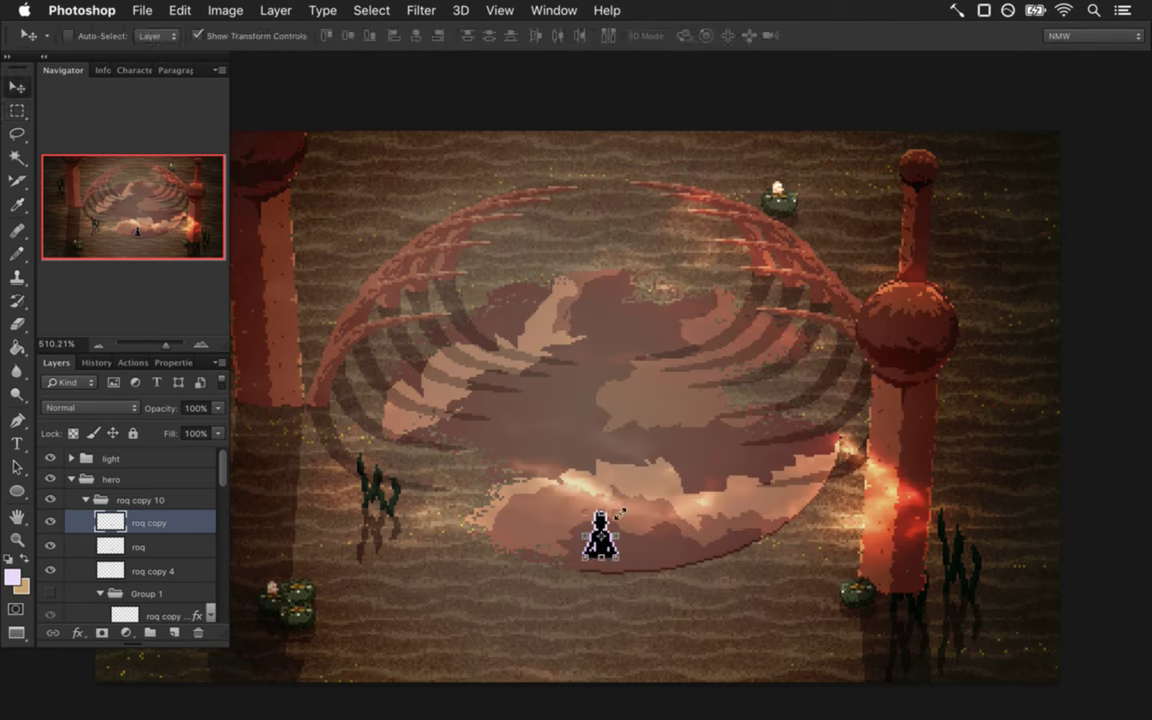
{"action": "key", "text": "super+t"}
{"action": "right_click", "coordinate": [612, 483]}
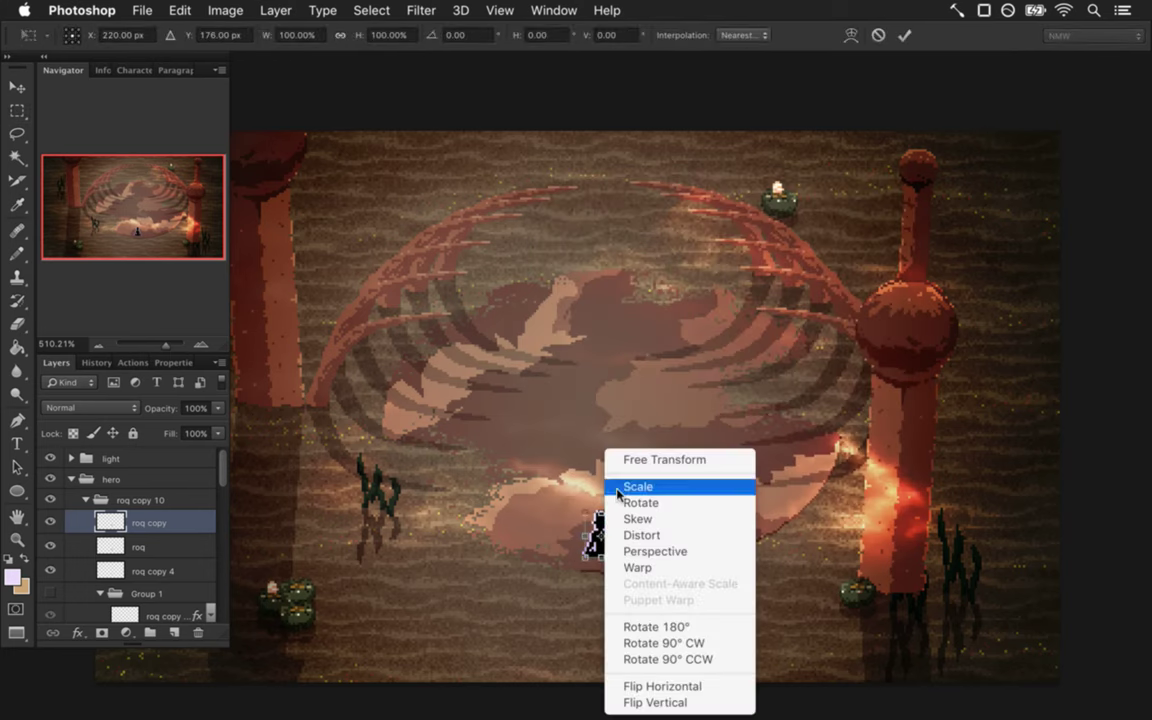
{"action": "left_click", "coordinate": [660, 648]}
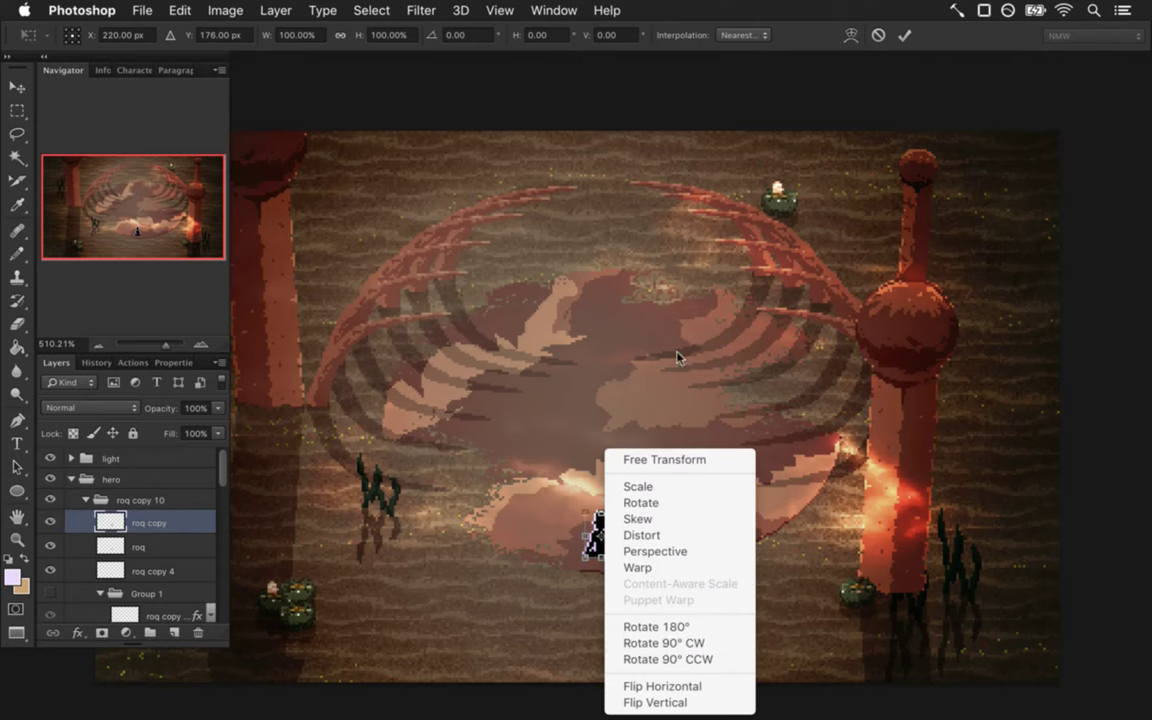
{"action": "right_click", "coordinate": [584, 236]}
{"action": "left_click", "coordinate": [630, 480]}
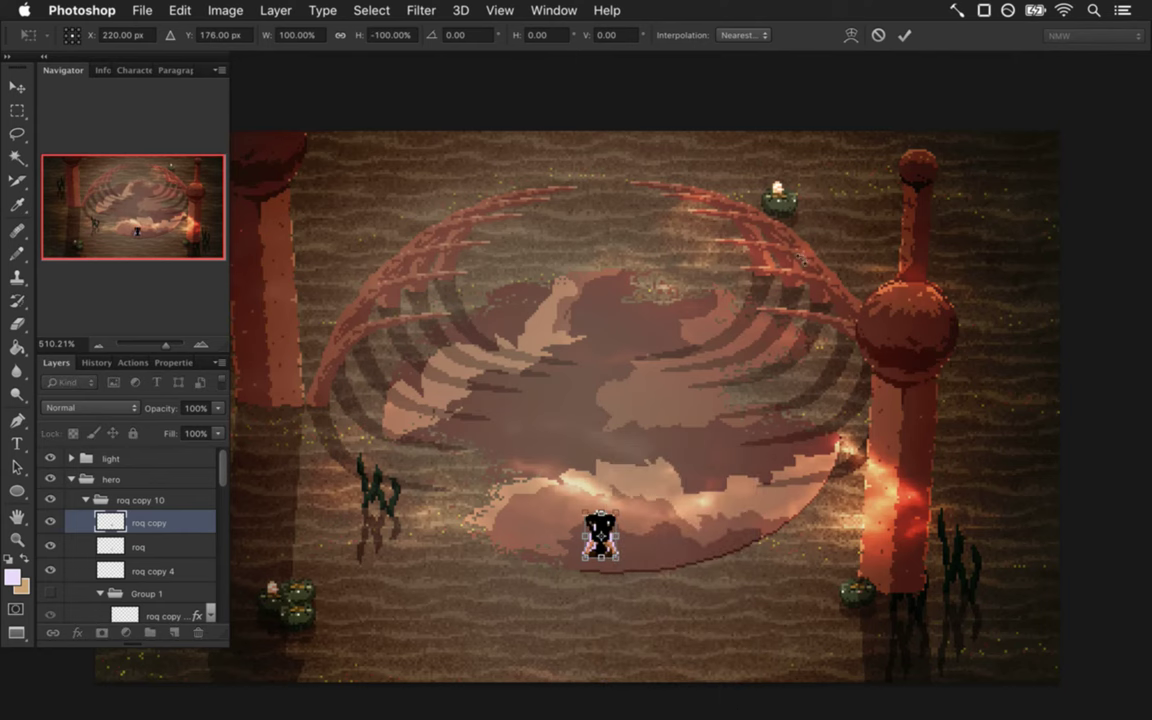
{"action": "left_click", "coordinate": [904, 35]}
{"action": "key", "text": "ctrl+z"}
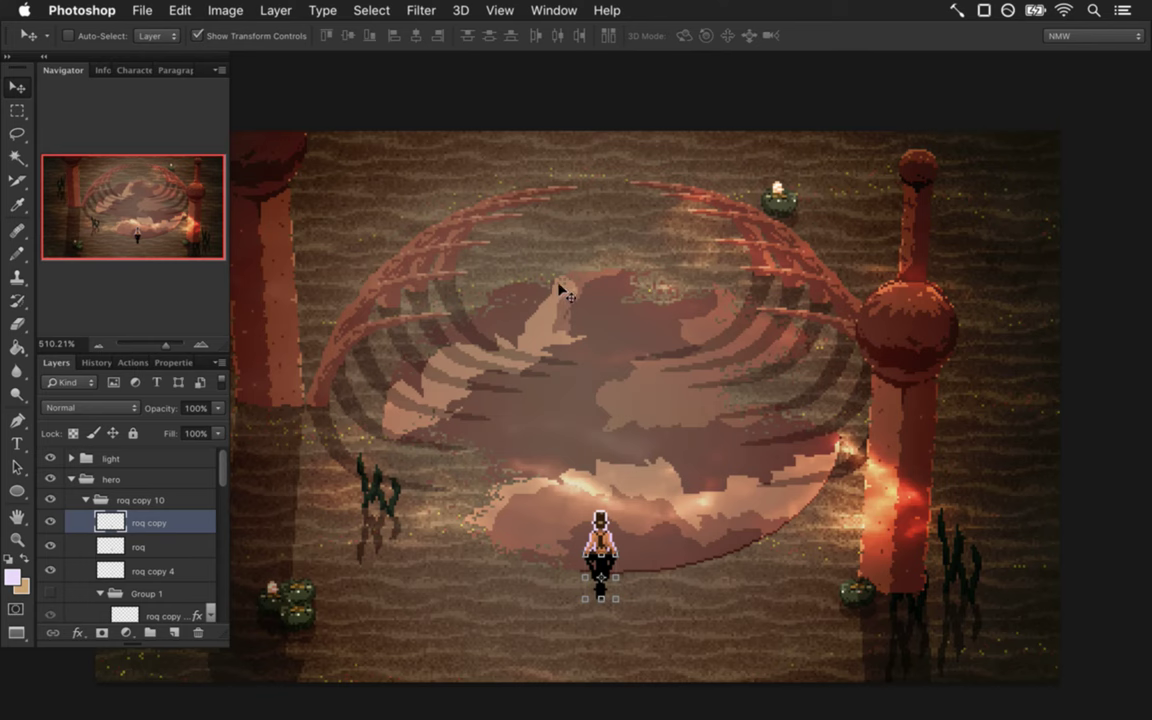
{"action": "left_click_drag", "start_coordinate": [119, 513], "coordinate": [168, 572]}
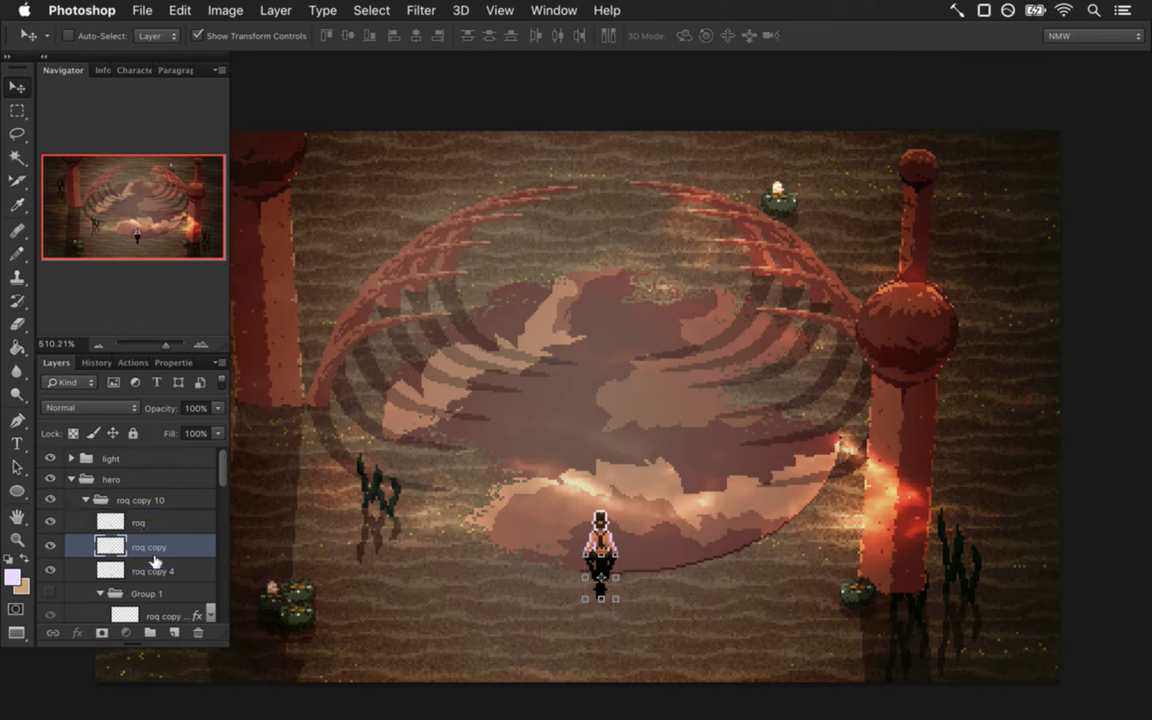
Rename the roq copy 4 outline layer as roqfglow and the black roq copy layer as rowdhaowrw.
{"action": "double_click", "coordinate": [168, 572]}
{"action": "type", "text": "roqfglow"}
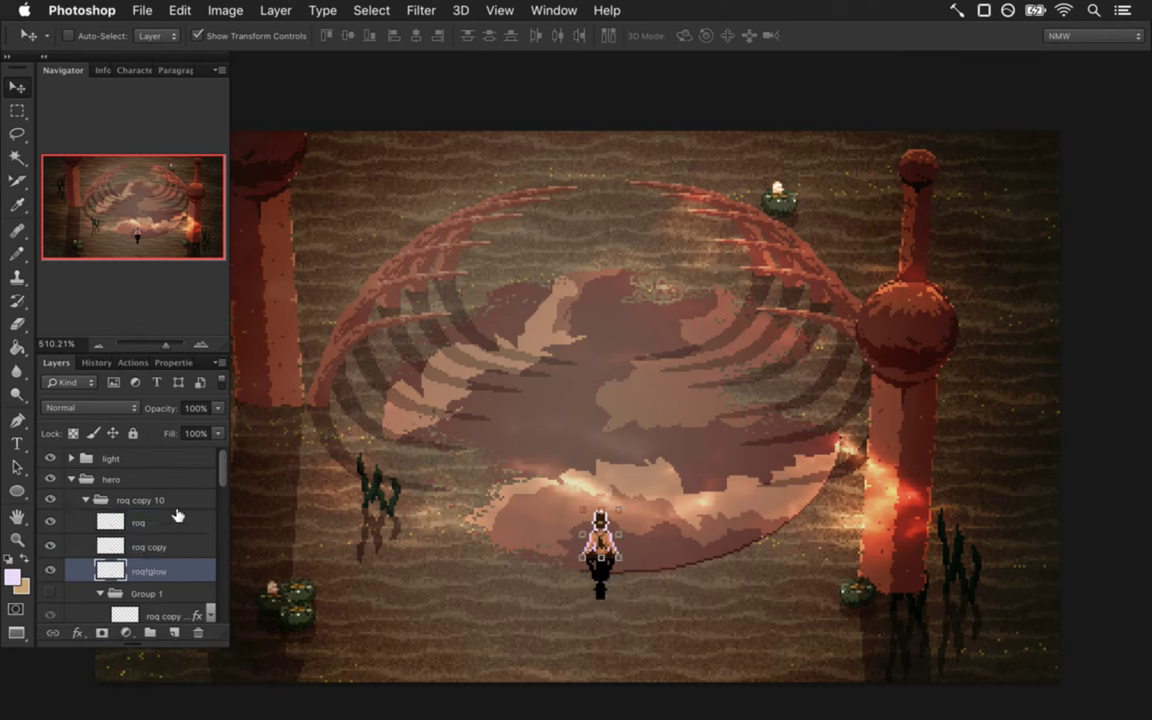
{"action": "left_click", "coordinate": [154, 546]}
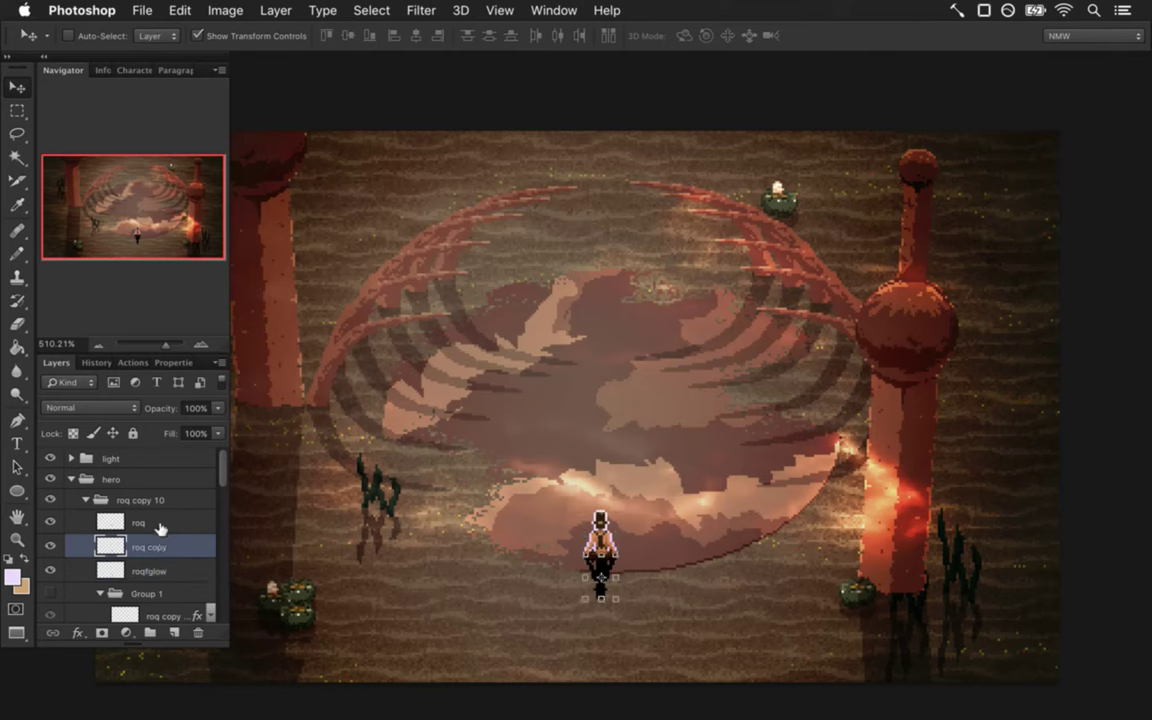
{"action": "double_click", "coordinate": [154, 539]}
{"action": "type", "text": "roqshadow"}
{"action": "key", "text": "Return"}
Stretch the black rowdhaowrw shadow vertically to 161.8% of its height with Free Transform.
{"action": "key", "text": "m"}
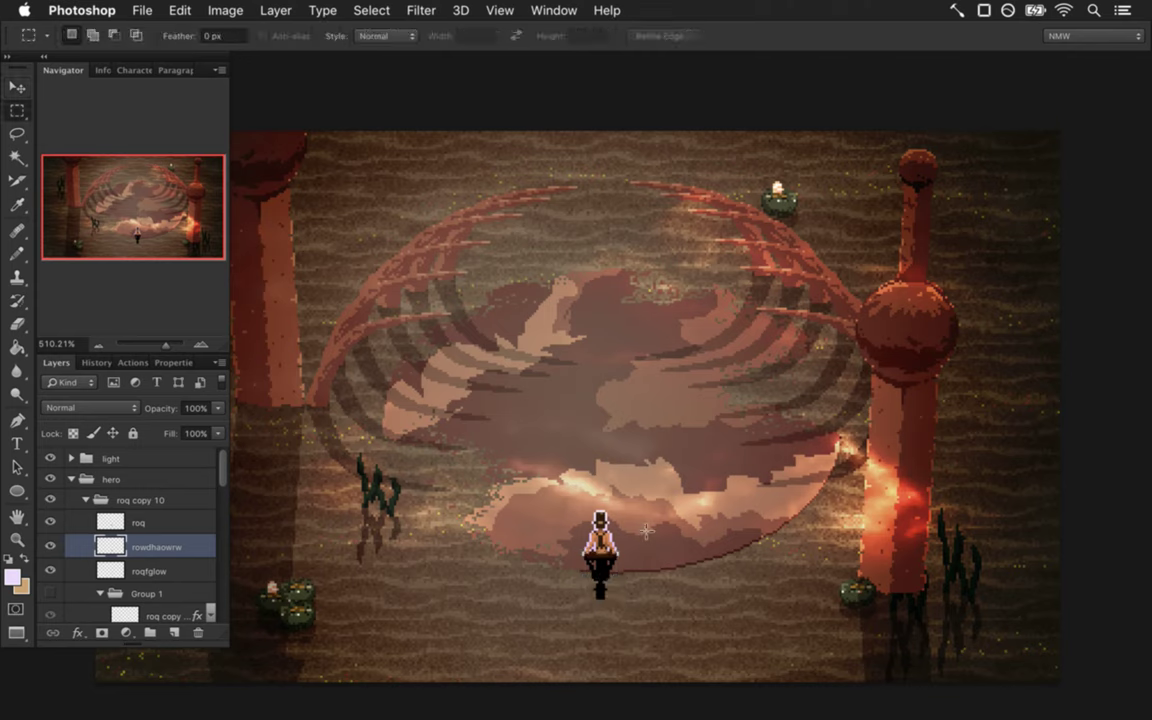
{"action": "left_click_drag", "start_coordinate": [653, 571], "coordinate": [704, 578]}
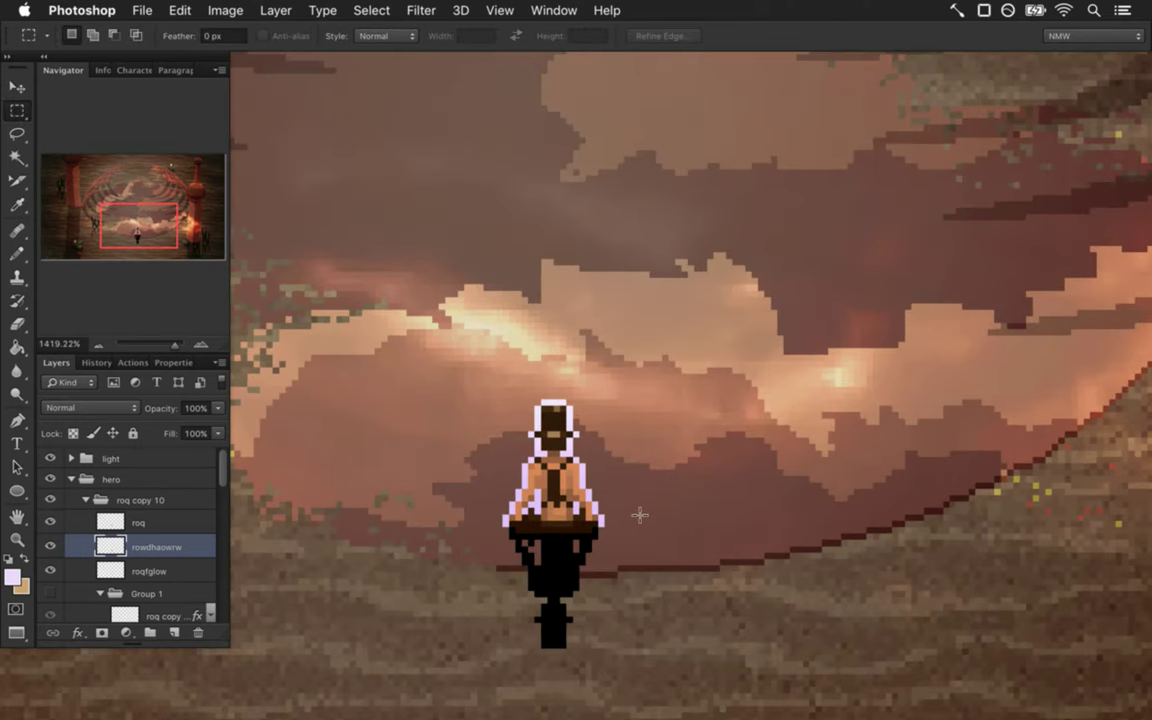
{"action": "key", "text": "v"}
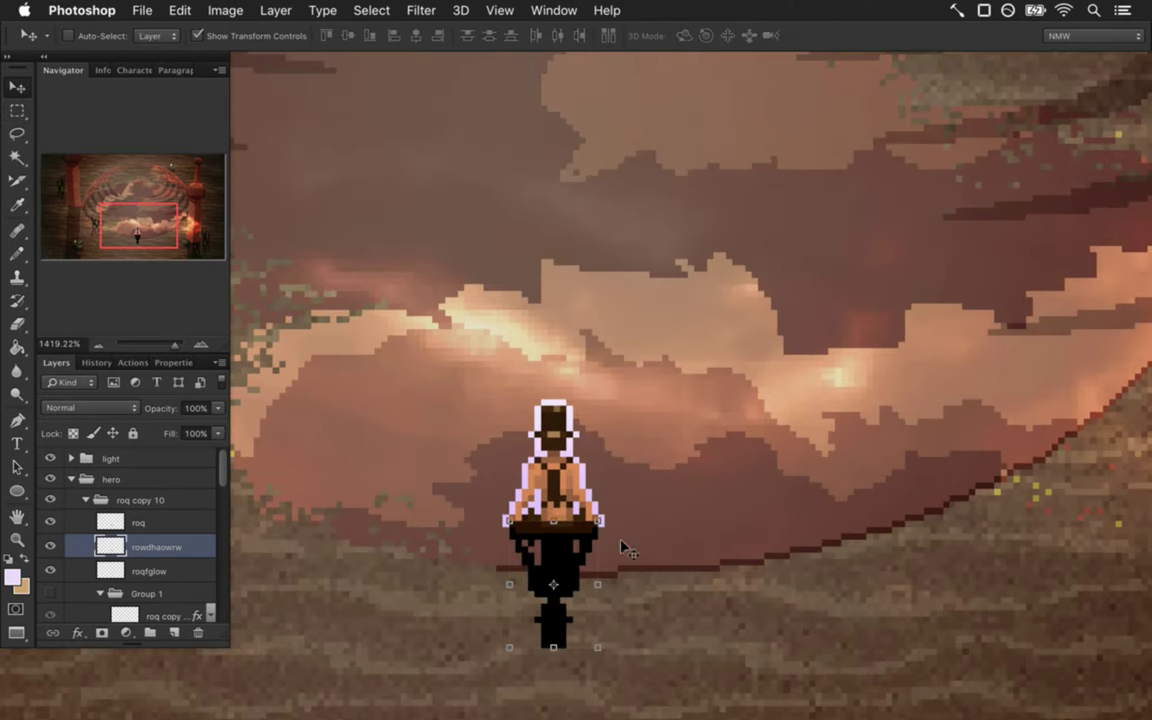
{"action": "key", "text": "ctrl+t"}
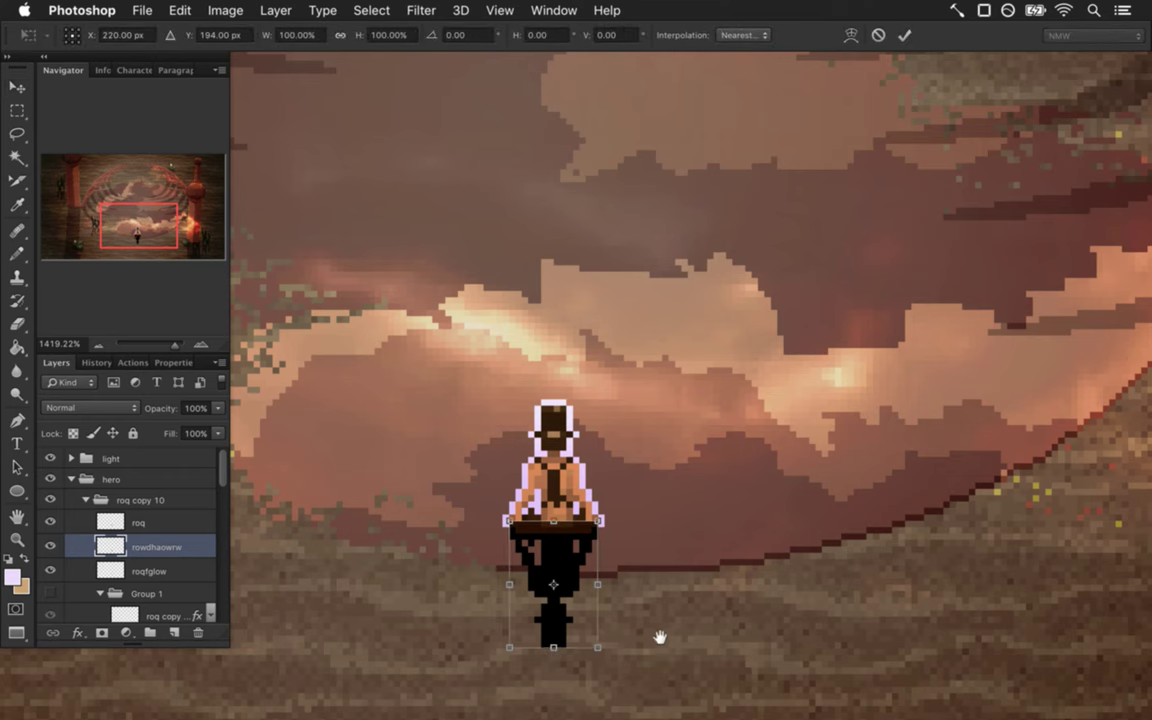
{"action": "scroll", "coordinate": [722, 476], "scroll_direction": "down", "scroll_amount": 5}
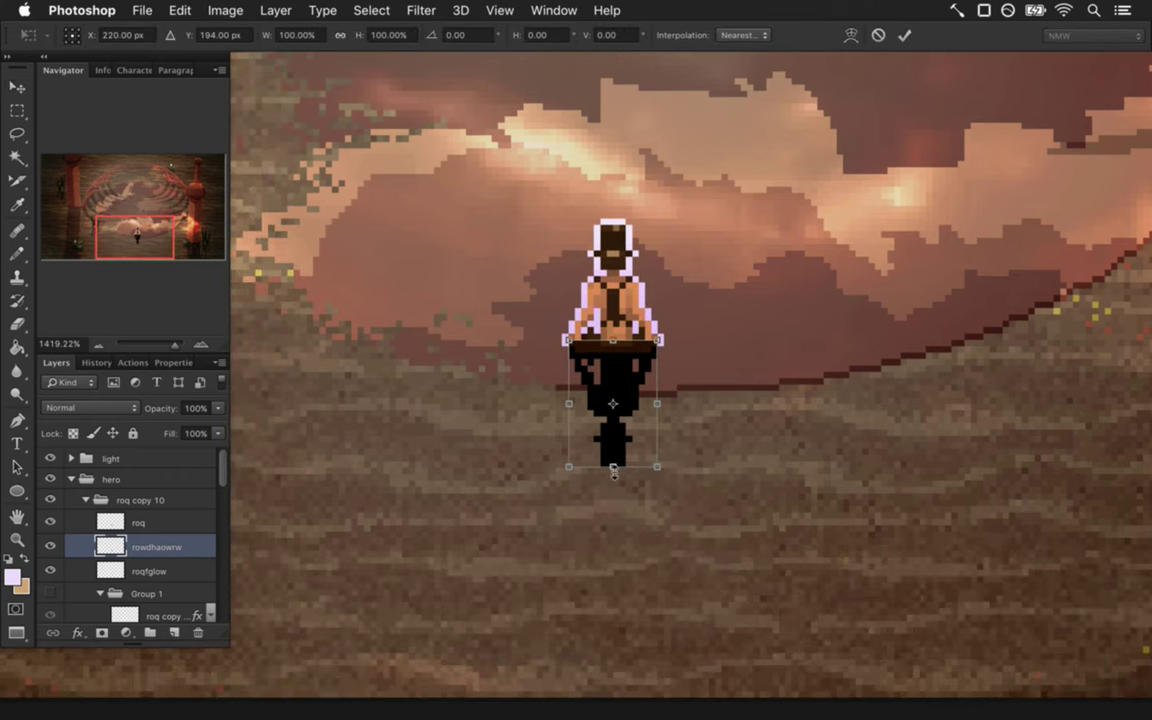
{"action": "left_click", "coordinate": [372, 37]}
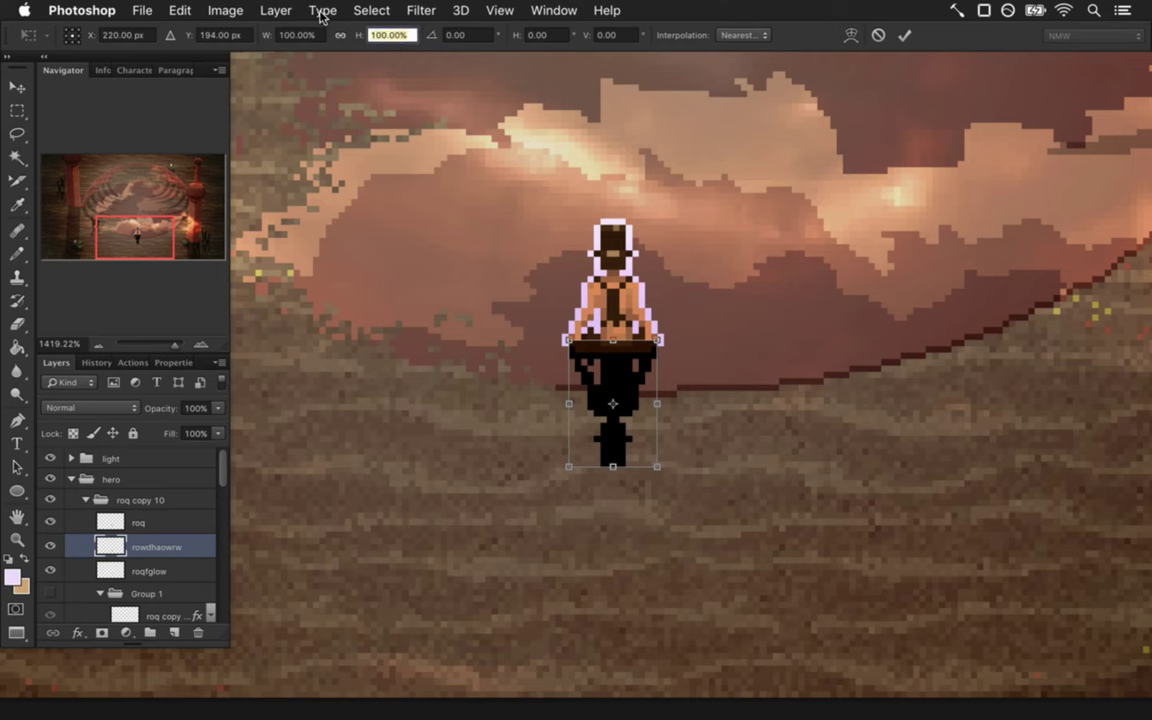
{"action": "type", "text": "161"}
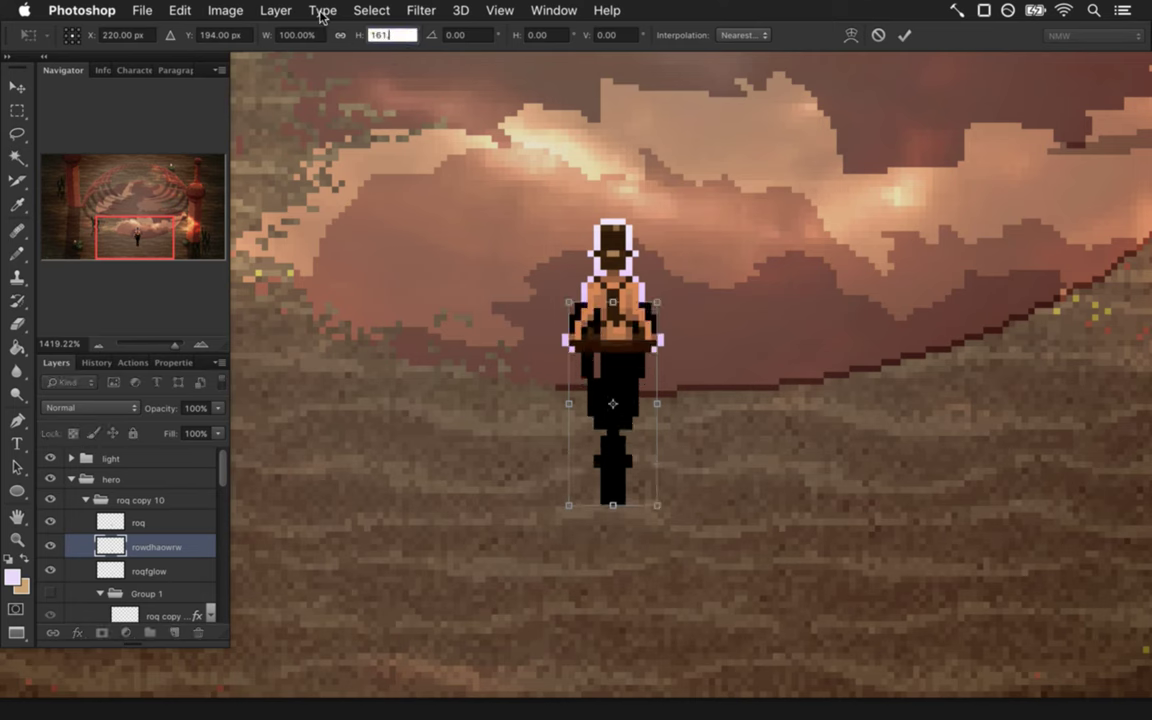
{"action": "type", "text": ".8"}
{"action": "key", "text": "Return"}
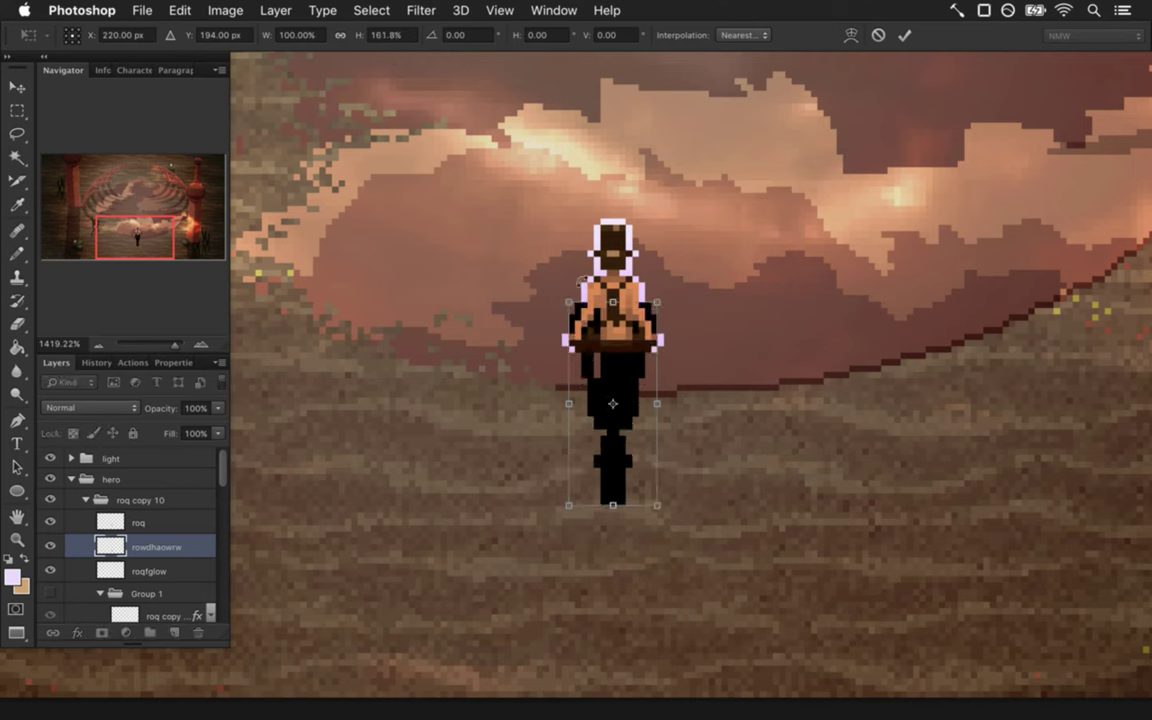
{"action": "key", "text": "Return"}
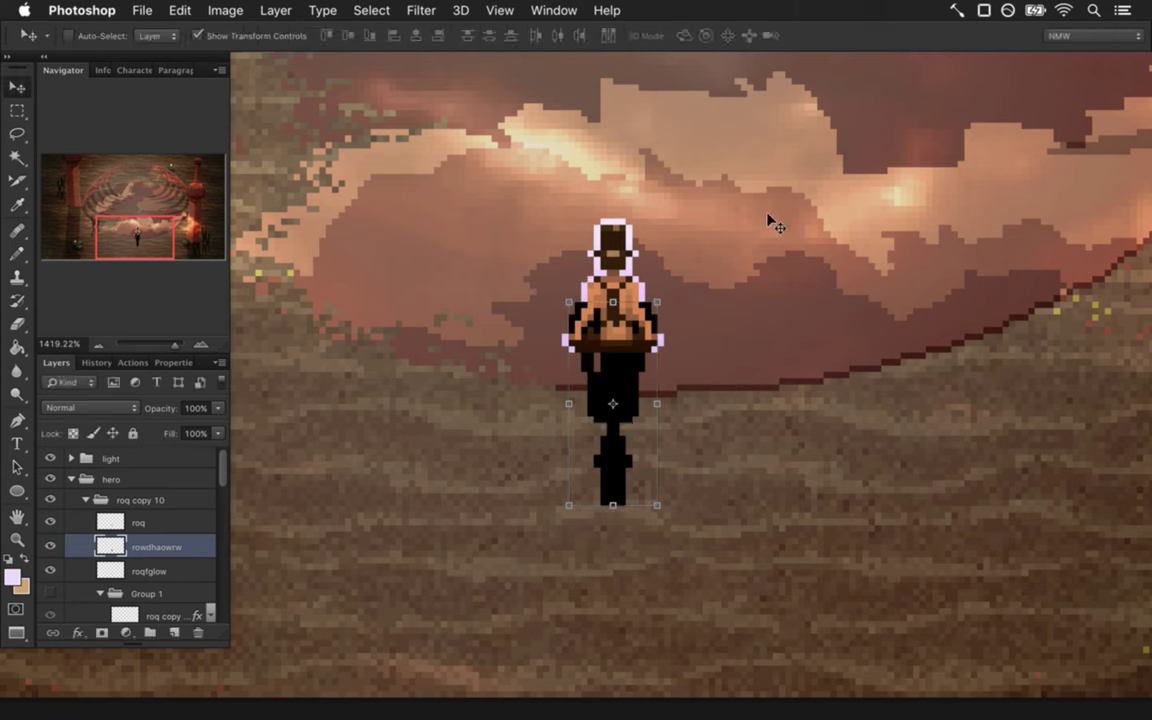
Move the stretched shadow down so its upper edge meets the base of the seated hero.
{"action": "key", "text": "Down"}
{"action": "key", "text": "Down"}
{"action": "key", "text": "Down"}
{"action": "key", "text": "Up"}
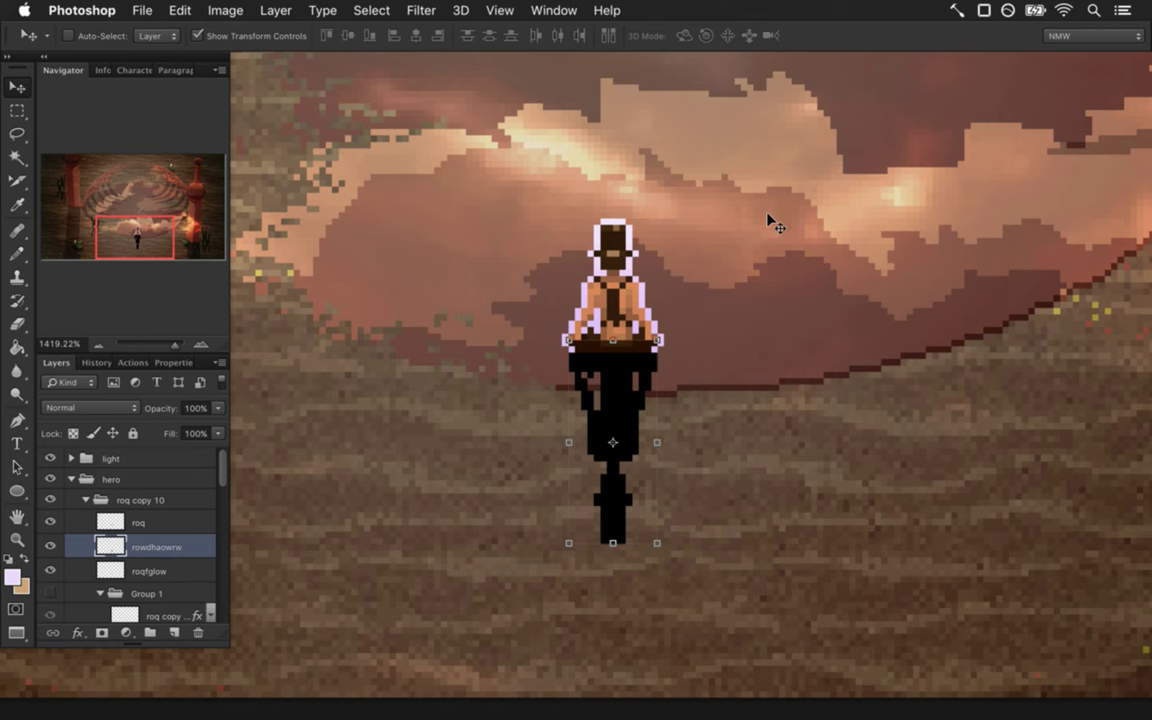
Lower the rowdhaowrw shadow layer's opacity to 50%.
{"action": "key", "text": "m"}
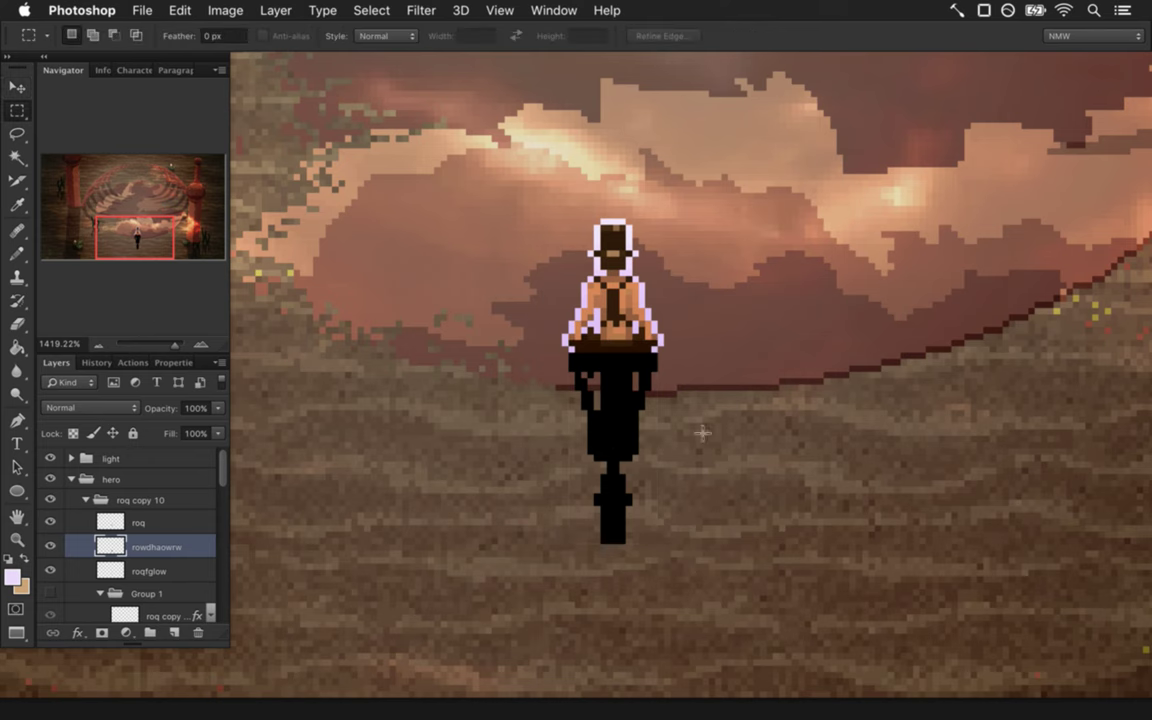
{"action": "scroll", "coordinate": [648, 443], "scroll_direction": "down", "scroll_amount": 1}
{"action": "scroll", "coordinate": [610, 435], "scroll_direction": "down", "scroll_amount": 3}
{"action": "scroll", "coordinate": [596, 429], "scroll_direction": "up", "scroll_amount": 1}
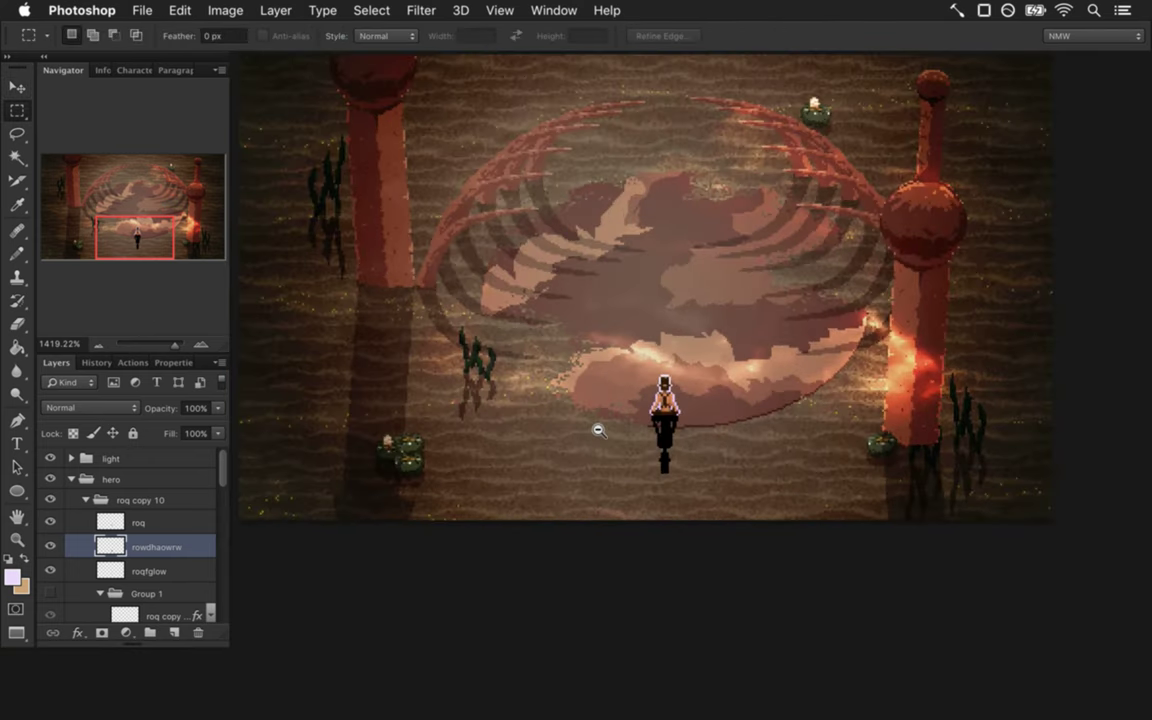
{"action": "scroll", "coordinate": [600, 430], "scroll_direction": "up", "scroll_amount": 1}
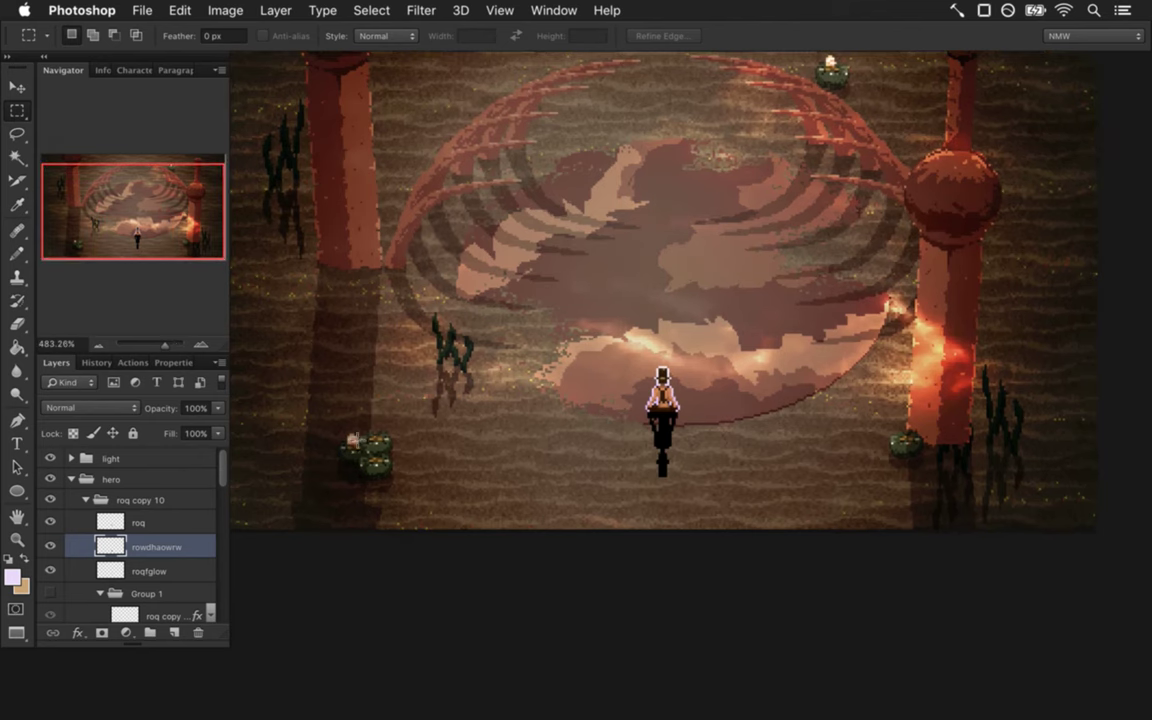
{"action": "left_click_drag", "start_coordinate": [217, 408], "coordinate": [170, 427]}
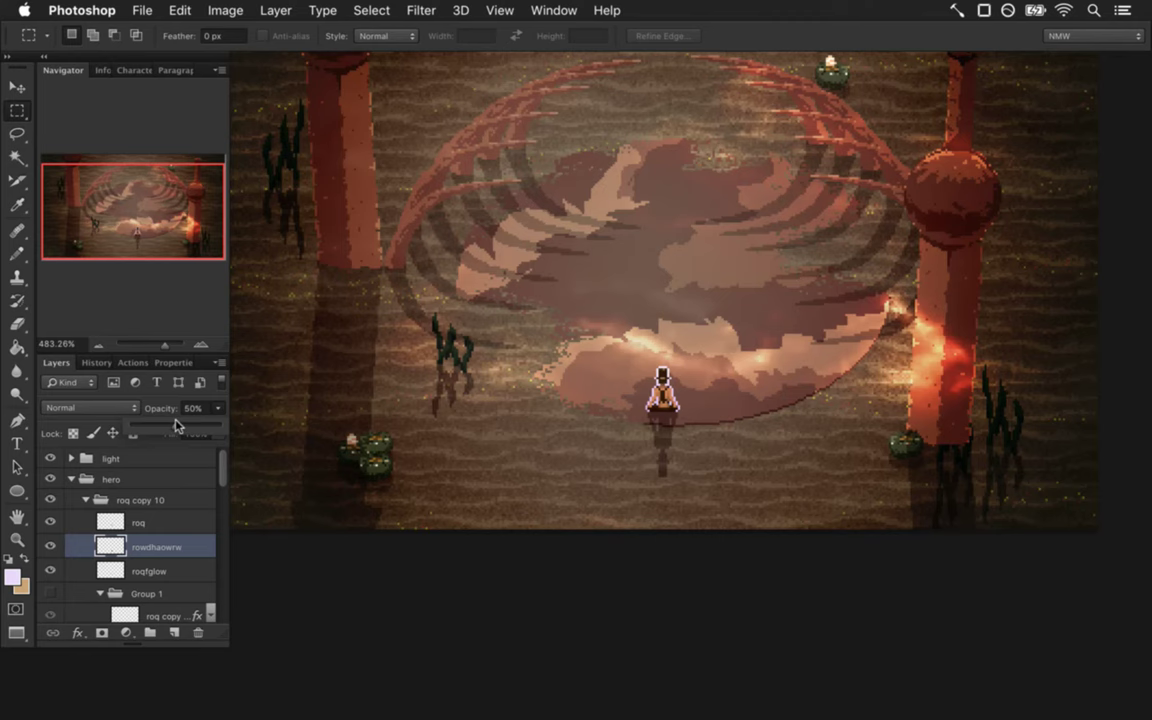
{"action": "left_click_drag", "start_coordinate": [175, 422], "coordinate": [174, 421]}
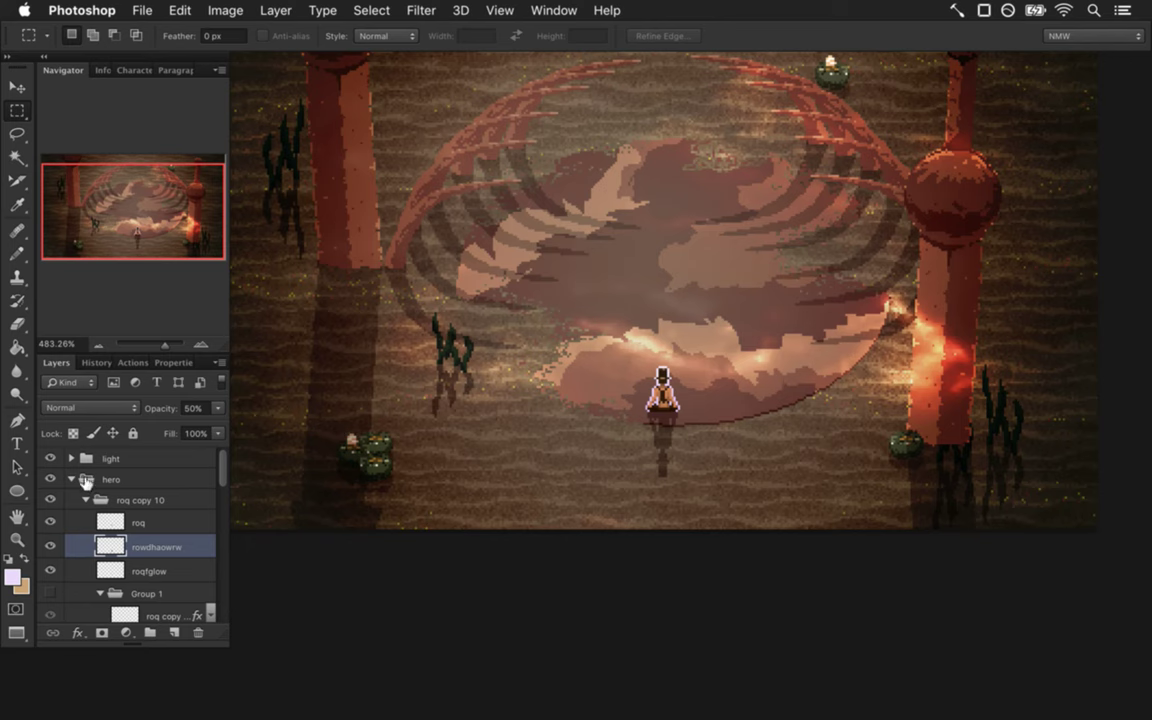
Hide the light group to show the scene in its flat base colours.
{"action": "left_click_drag", "start_coordinate": [537, 383], "coordinate": [640, 380]}
{"action": "left_click_drag", "start_coordinate": [734, 315], "coordinate": [694, 481]}
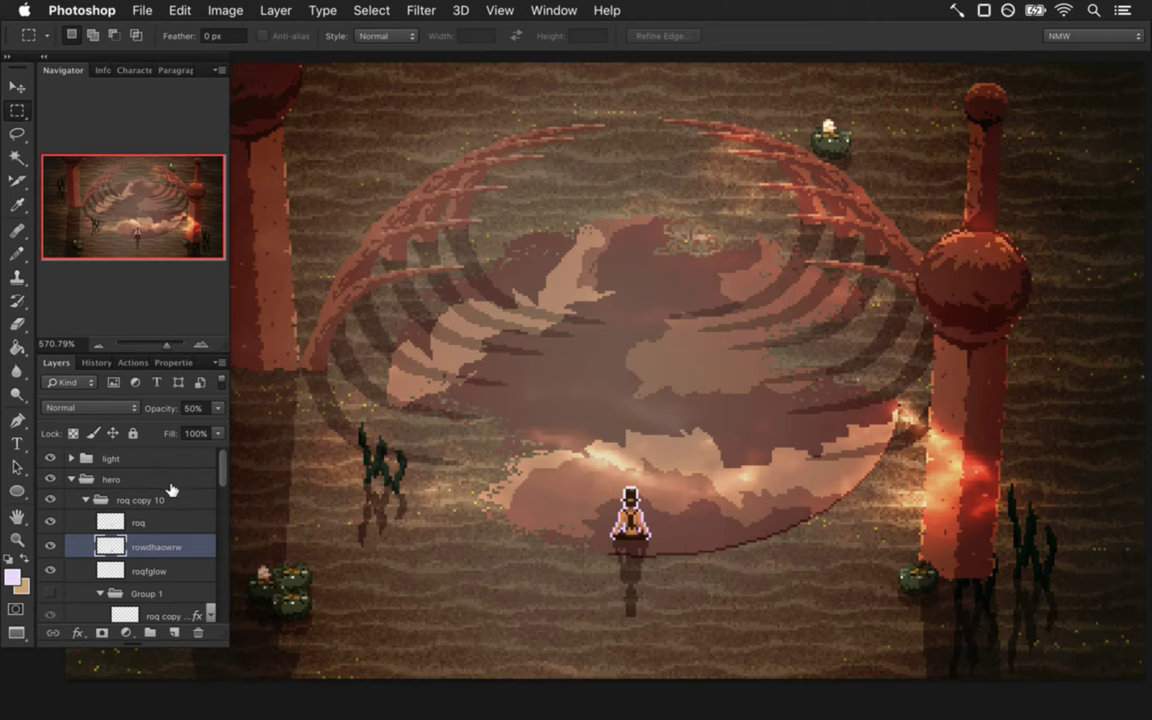
{"action": "left_click_drag", "start_coordinate": [221, 457], "coordinate": [203, 597]}
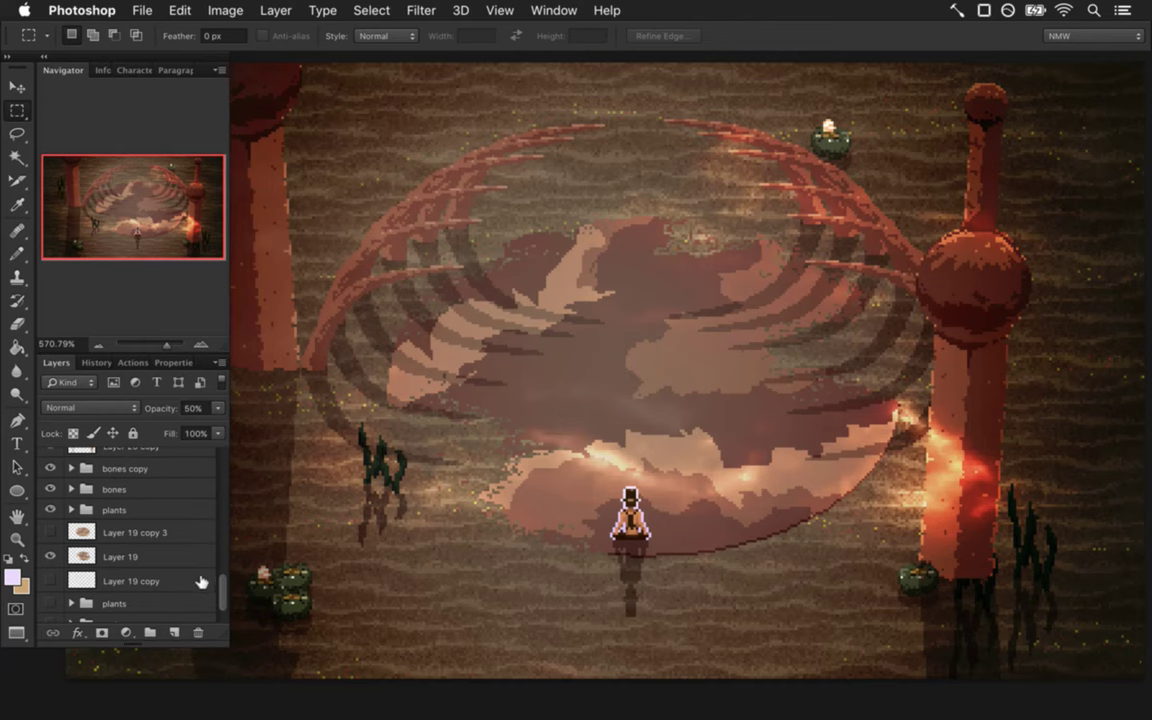
{"action": "scroll", "coordinate": [221, 584], "scroll_direction": "up", "scroll_amount": 3}
{"action": "scroll", "coordinate": [205, 517], "scroll_direction": "up", "scroll_amount": 5}
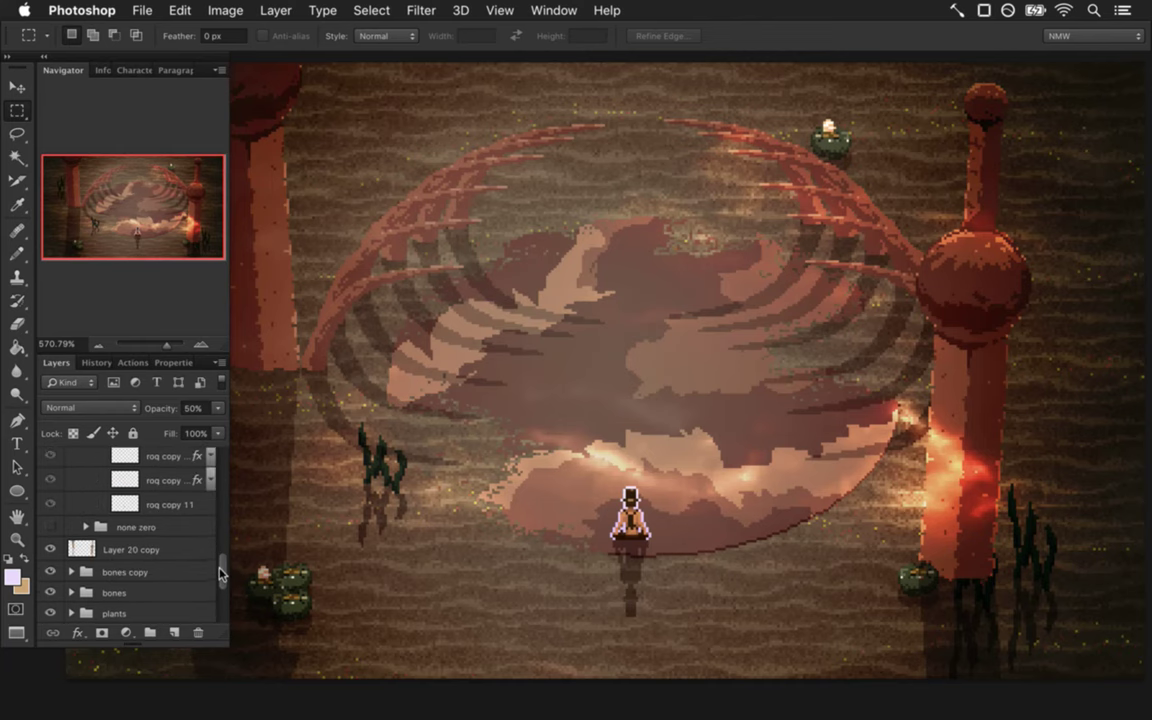
{"action": "left_click", "coordinate": [50, 458]}
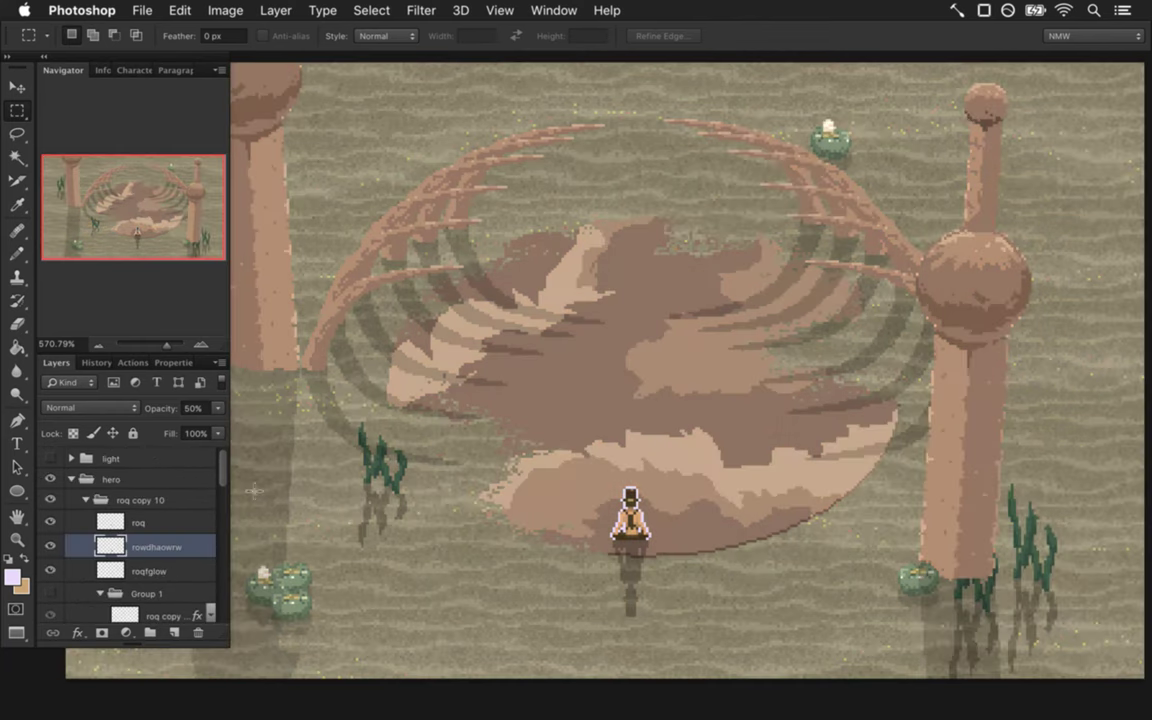
Collapse Group 1 beneath the roqfglow layer and delete it.
{"action": "left_click_drag", "start_coordinate": [221, 468], "coordinate": [218, 518]}
{"action": "scroll", "coordinate": [194, 450], "scroll_direction": "up", "scroll_amount": 5}
{"action": "left_click", "coordinate": [100, 510]}
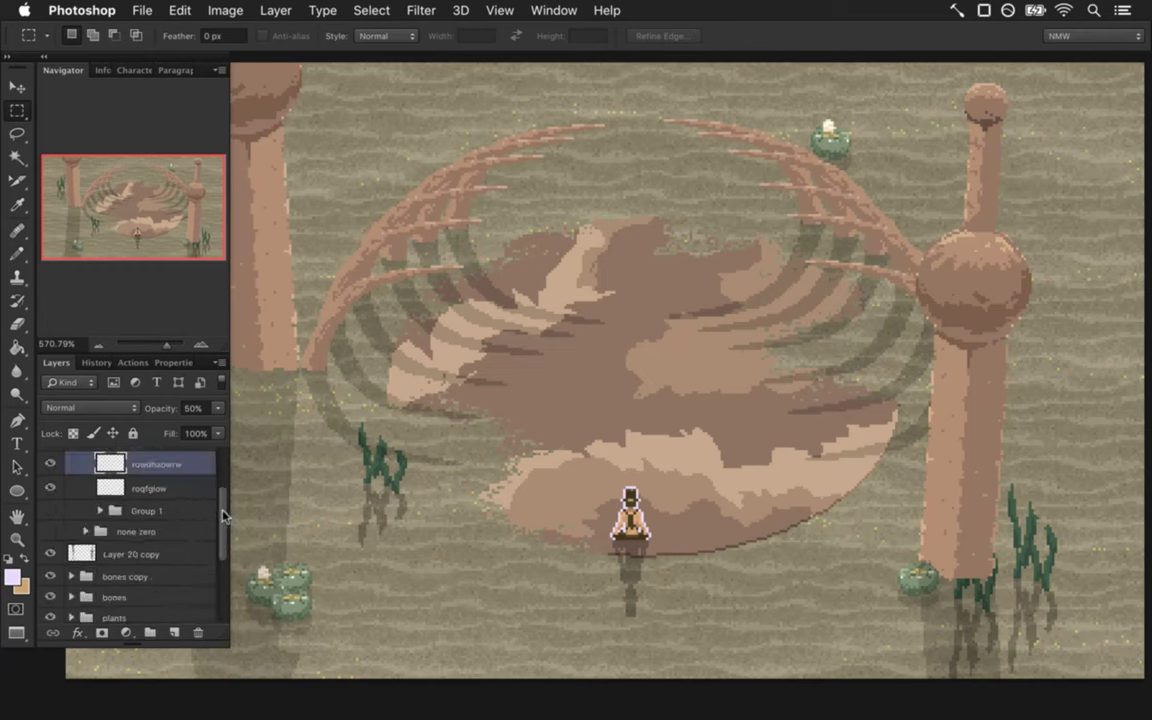
{"action": "scroll", "coordinate": [170, 468], "scroll_direction": "up", "scroll_amount": 1}
{"action": "left_click", "coordinate": [168, 530]}
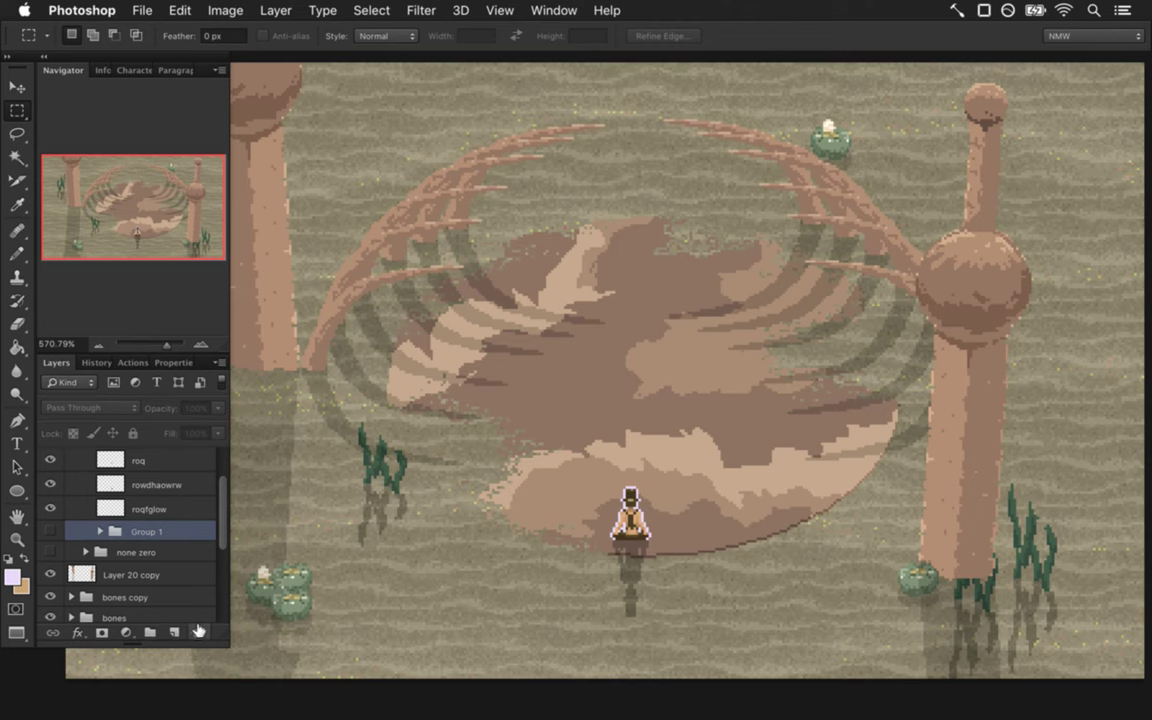
{"action": "left_click", "coordinate": [198, 631]}
{"action": "left_click", "coordinate": [676, 272]}
Rename the none zero group as zero.
{"action": "double_click", "coordinate": [138, 530]}
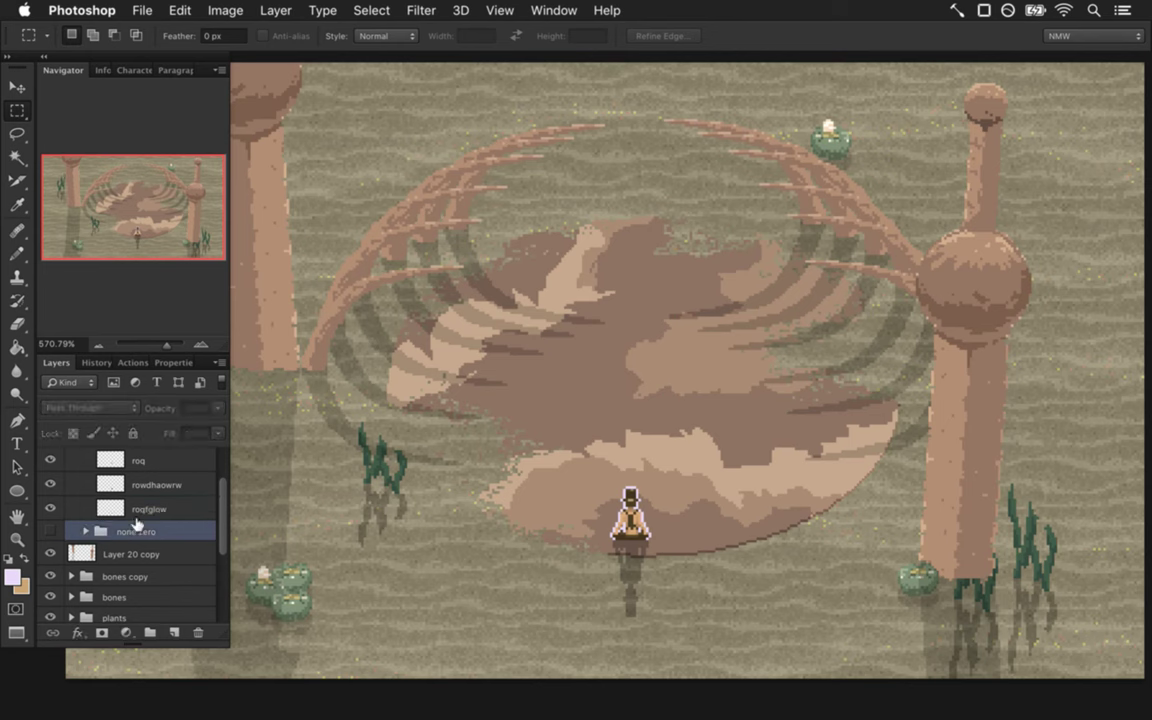
{"action": "type", "text": "zero"}
{"action": "key", "text": "Return"}
Hide the bones copy and bones groups to clear both rib arches from the scene.
{"action": "scroll", "coordinate": [222, 530], "scroll_direction": "down", "scroll_amount": 1}
{"action": "left_click", "coordinate": [113, 572]}
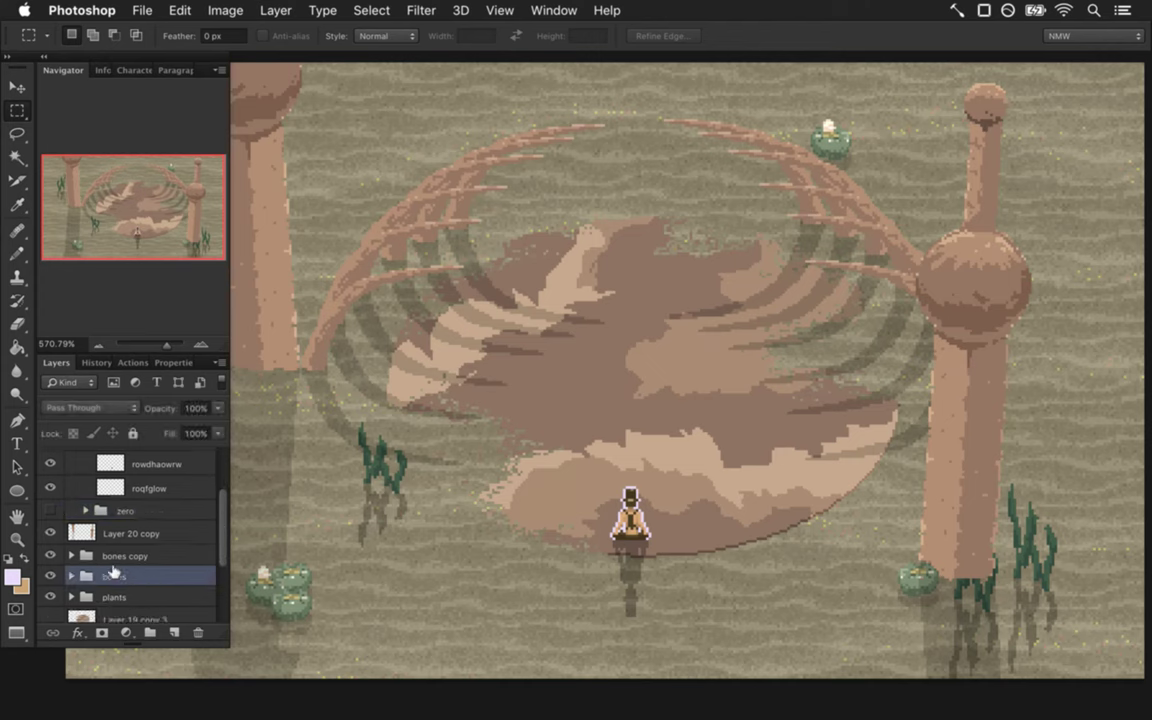
{"action": "left_click", "coordinate": [48, 554]}
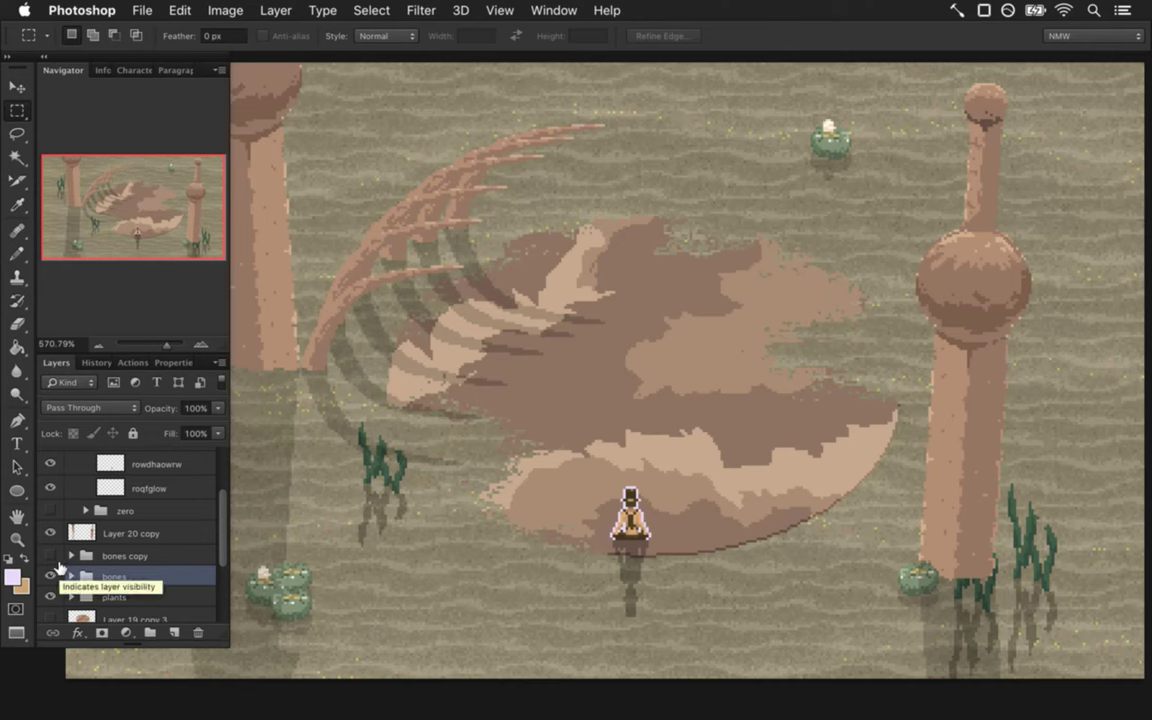
{"action": "left_click", "coordinate": [51, 576]}
{"action": "left_click", "coordinate": [51, 576]}
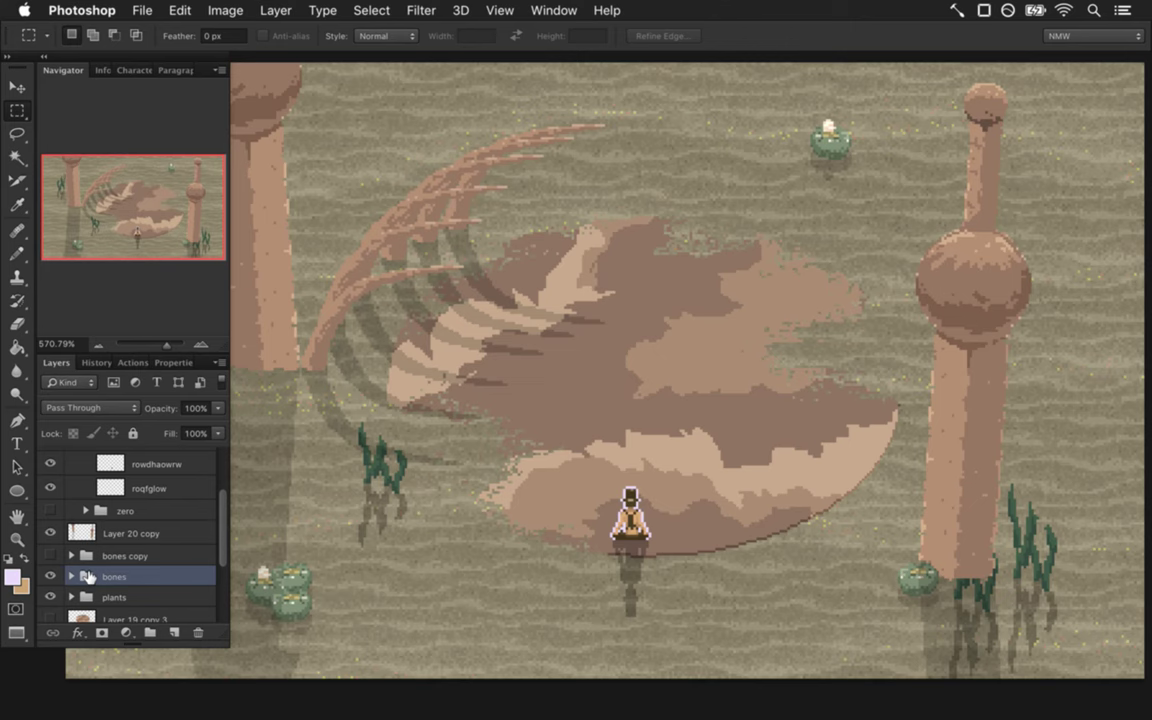
{"action": "left_click", "coordinate": [51, 576]}
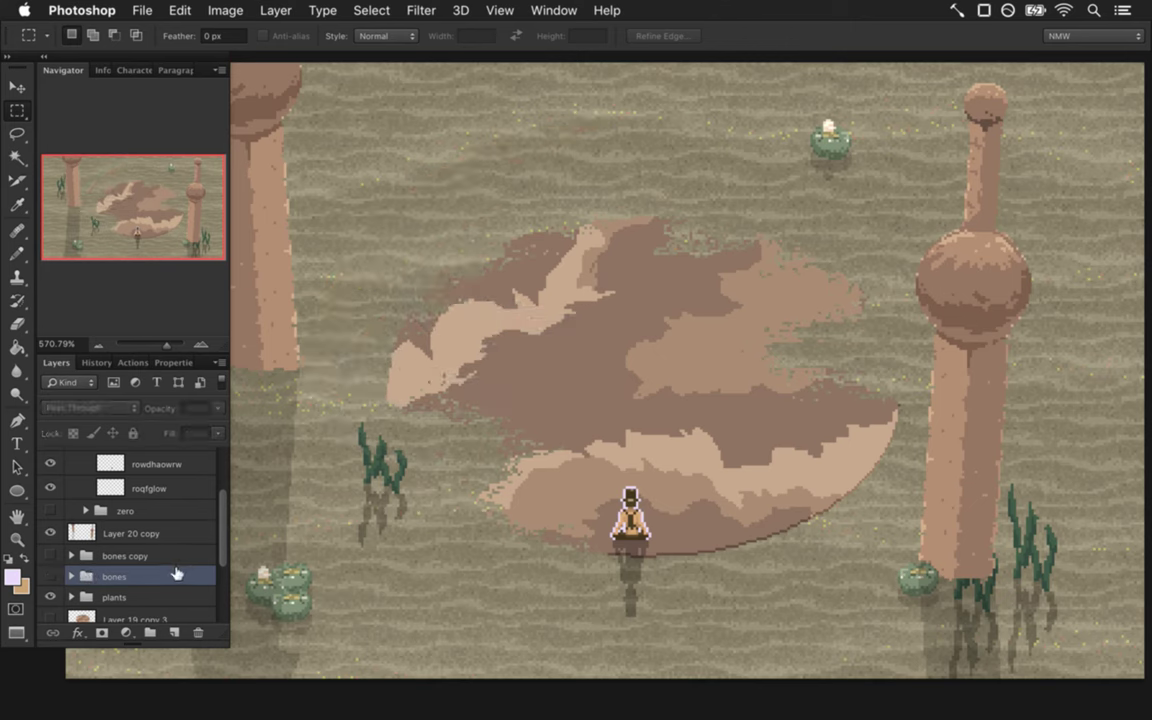
Add a new layer directly above the bones copy group and name it gate.
{"action": "left_click", "coordinate": [110, 555]}
{"action": "left_click", "coordinate": [174, 632]}
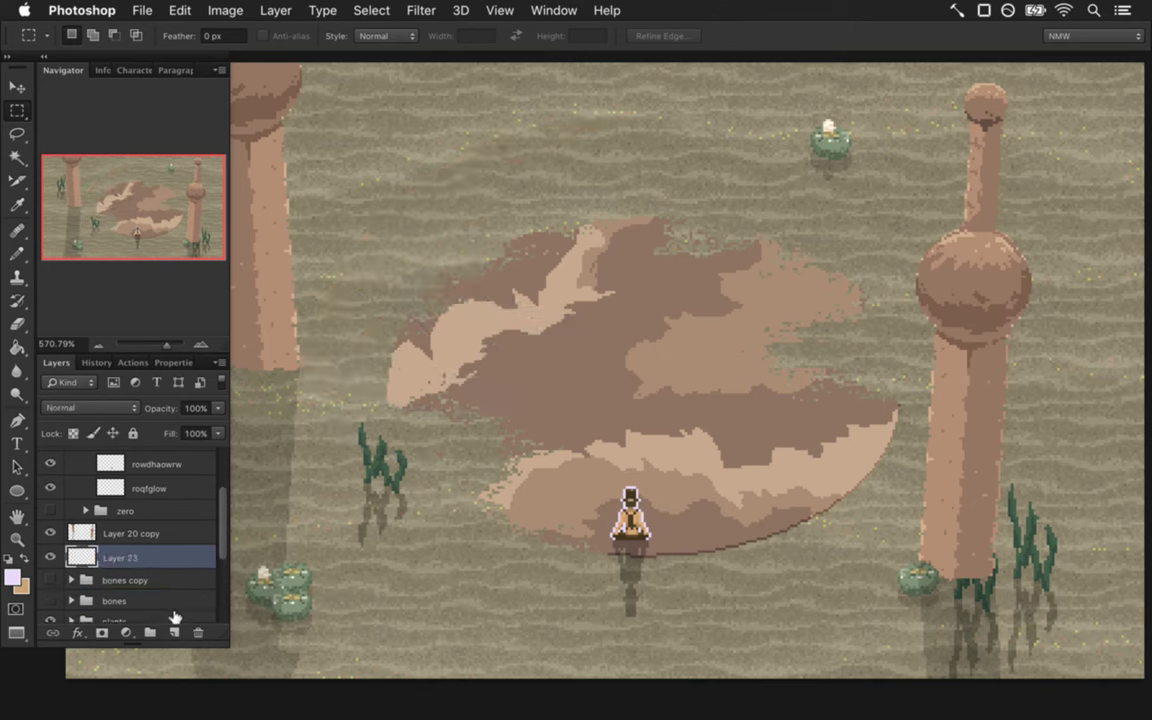
{"action": "double_click", "coordinate": [118, 556]}
{"action": "type", "text": "gate"}
{"action": "key", "text": "Return"}
Sample the shaded brown of the left pillar as the foreground colour for the Pencil tool.
{"action": "scroll", "coordinate": [532, 404], "scroll_direction": "up", "scroll_amount": 2}
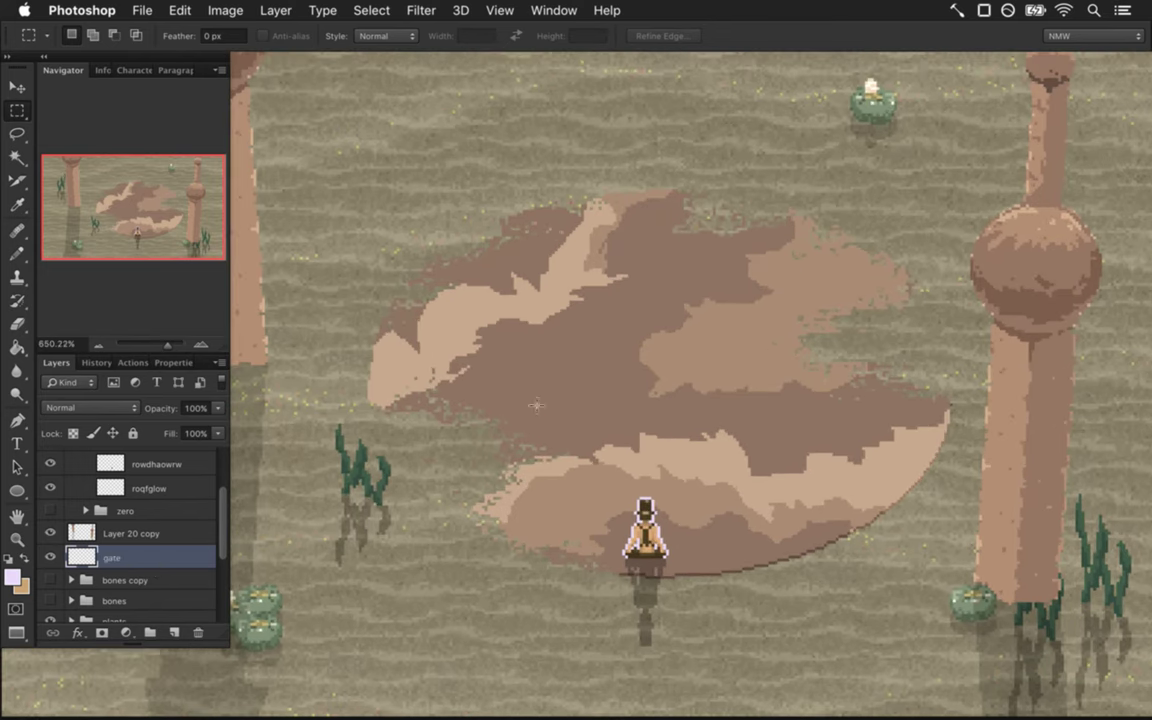
{"action": "left_click_drag", "start_coordinate": [442, 324], "coordinate": [541, 403]}
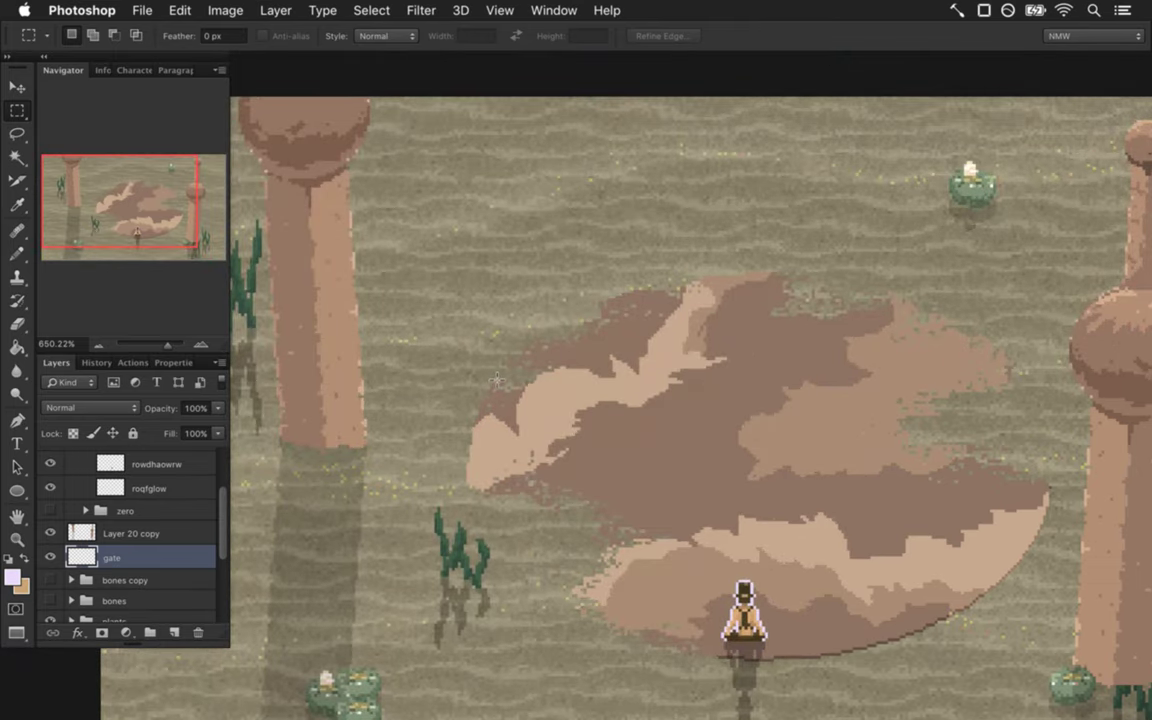
{"action": "key", "text": "i"}
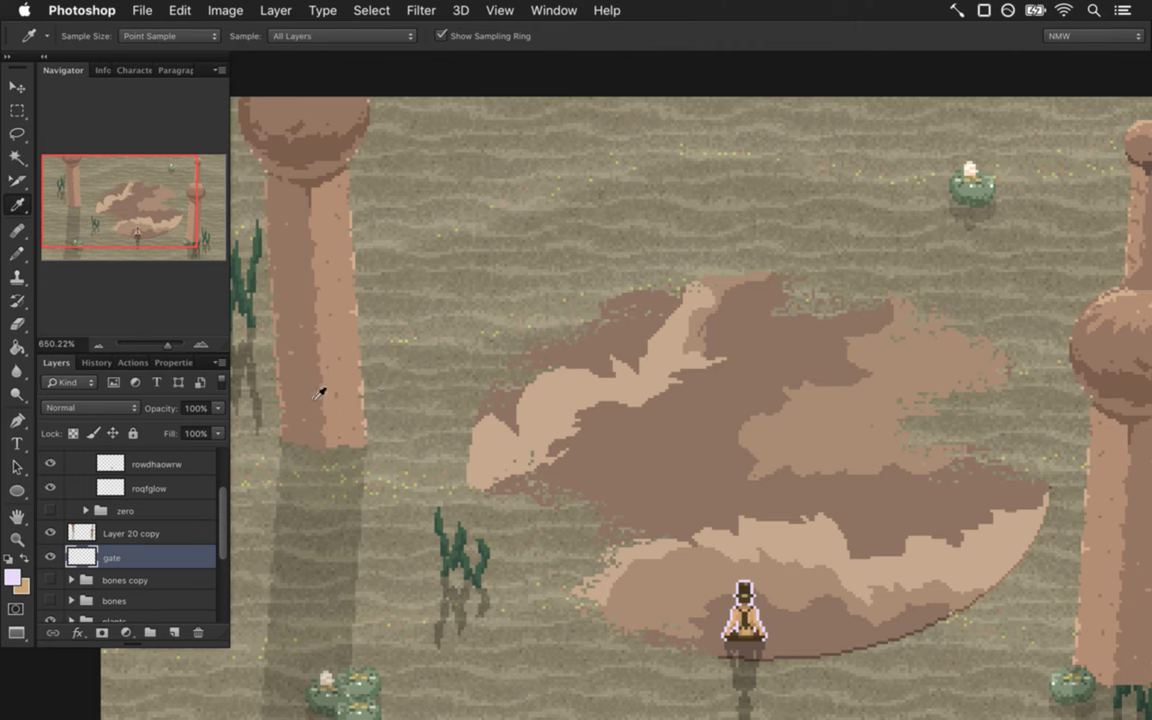
{"action": "left_click", "coordinate": [300, 258]}
{"action": "key", "text": "b"}
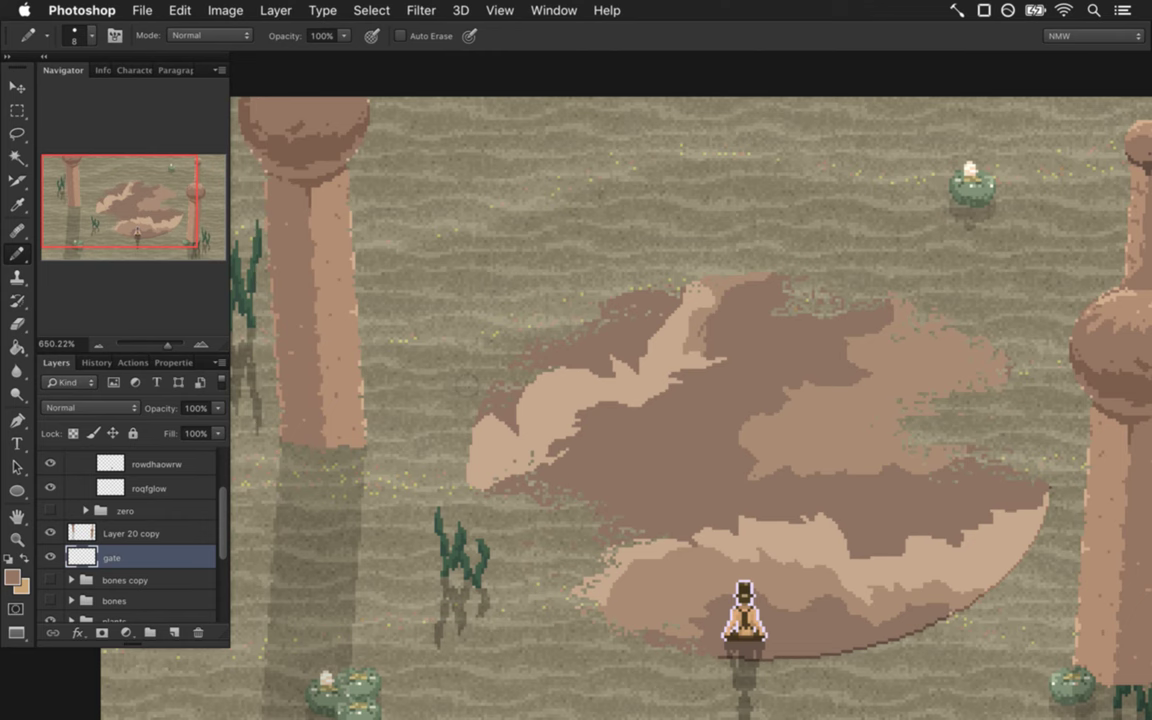
Make a tall rectangular selection about 70 by 133 px and position it over the left-centre part of the brown island.
{"action": "key", "text": "m"}
{"action": "left_click_drag", "start_coordinate": [446, 100], "coordinate": [652, 488]}
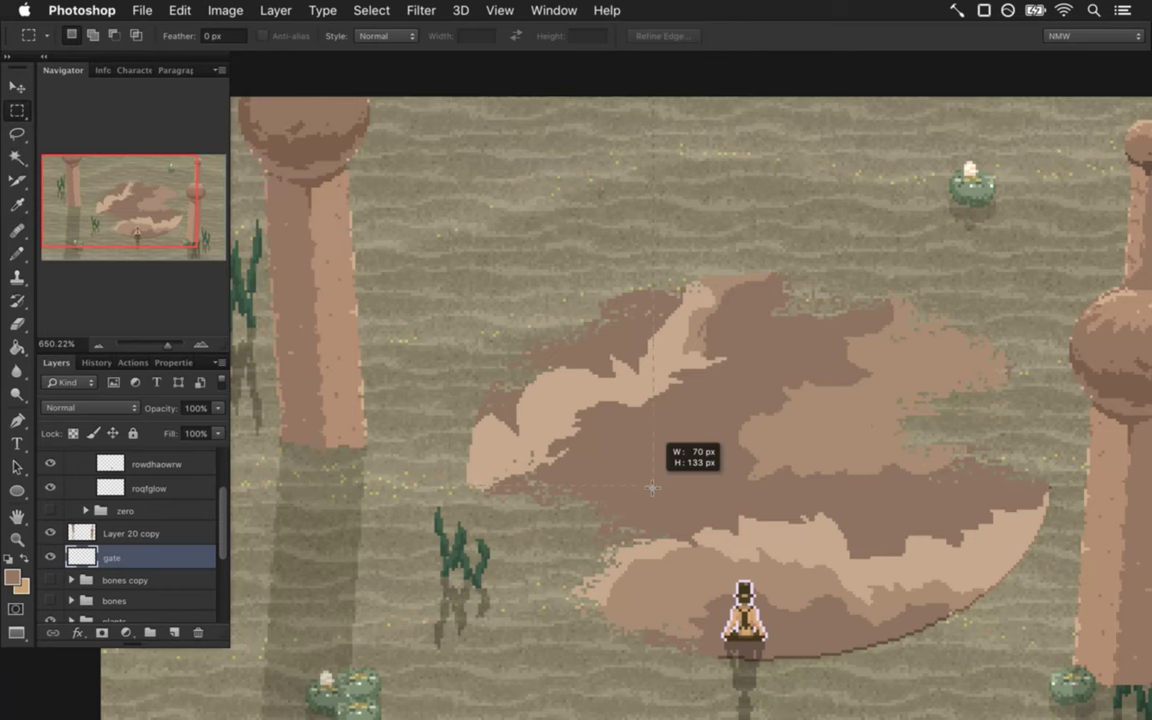
{"action": "left_click_drag", "start_coordinate": [652, 488], "coordinate": [654, 487]}
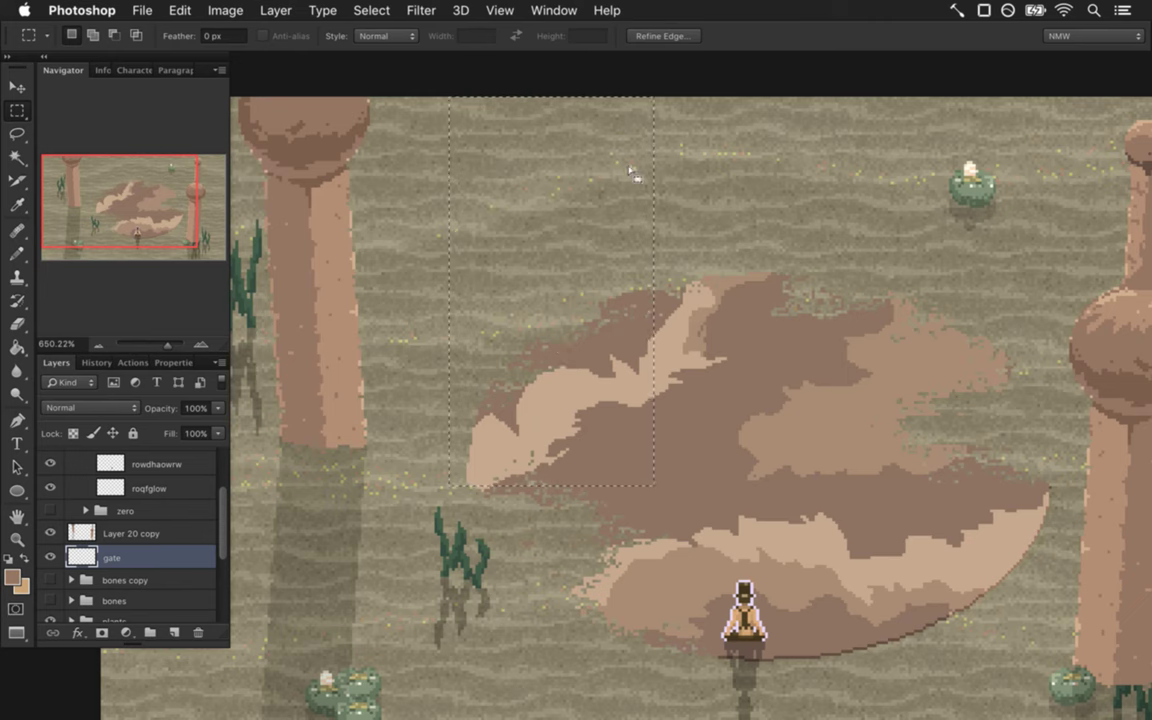
{"action": "left_click_drag", "start_coordinate": [605, 288], "coordinate": [621, 229]}
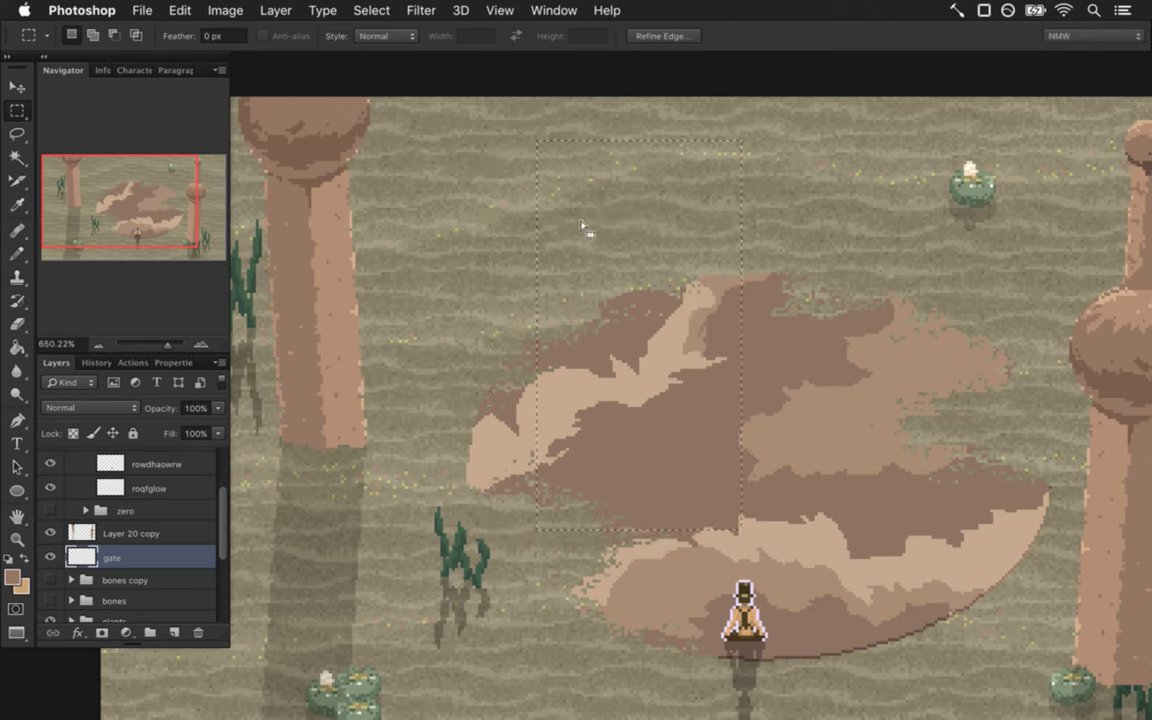
Fill the rectangular selection on the gate layer with the sampled pillar brown.
{"action": "key", "text": "b"}
{"action": "mouse_move", "coordinate": [490, 150]}
{"action": "left_mouse_down"}
{"action": "mouse_move", "coordinate": [560, 160]}
{"action": "mouse_move", "coordinate": [570, 200]}
{"action": "mouse_move", "coordinate": [560, 250]}
{"action": "mouse_move", "coordinate": [590, 275]}
{"action": "left_mouse_up"}
{"action": "key", "text": "g"}
{"action": "left_click", "coordinate": [625, 390]}
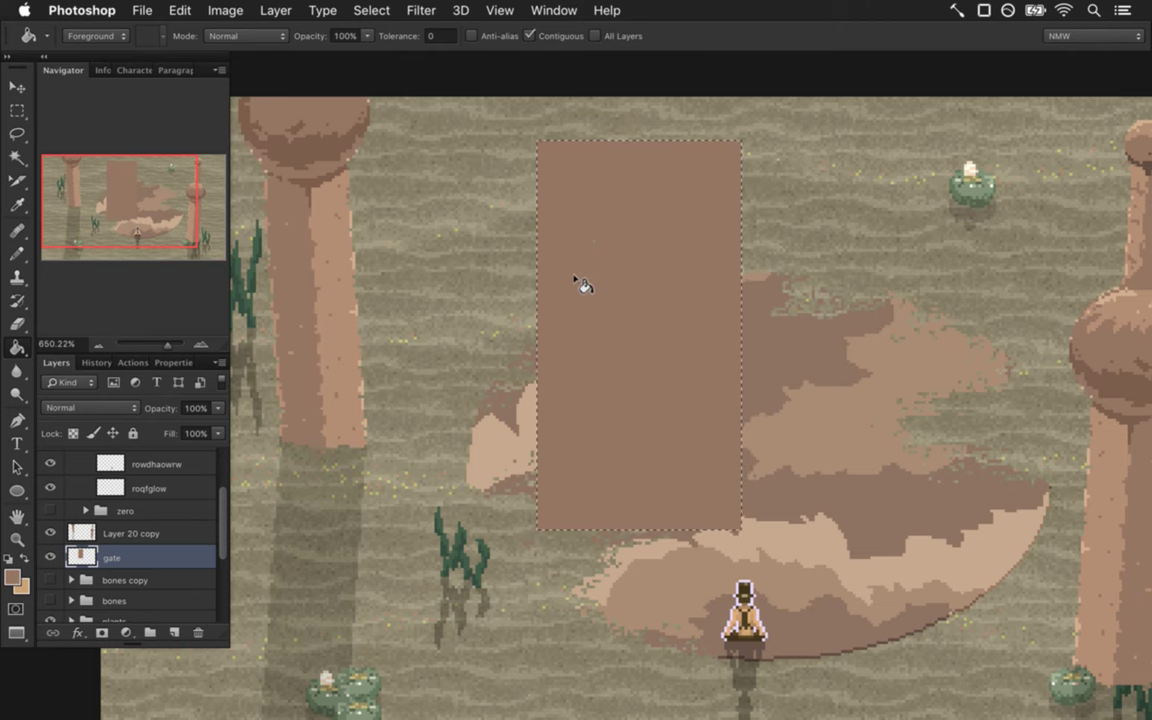
Clear the selection around the filled brown rectangle on the gate layer.
{"action": "key", "text": "m"}
{"action": "left_click", "coordinate": [481, 200]}
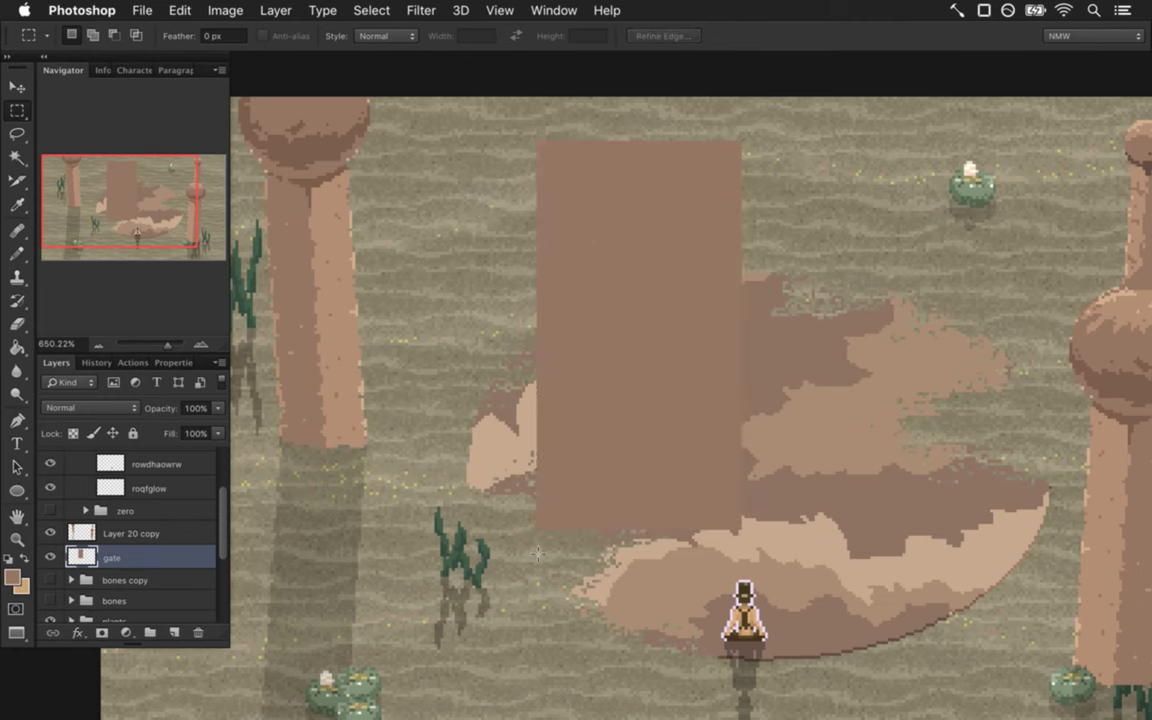
{"action": "left_click_drag", "start_coordinate": [547, 431], "coordinate": [504, 404]}
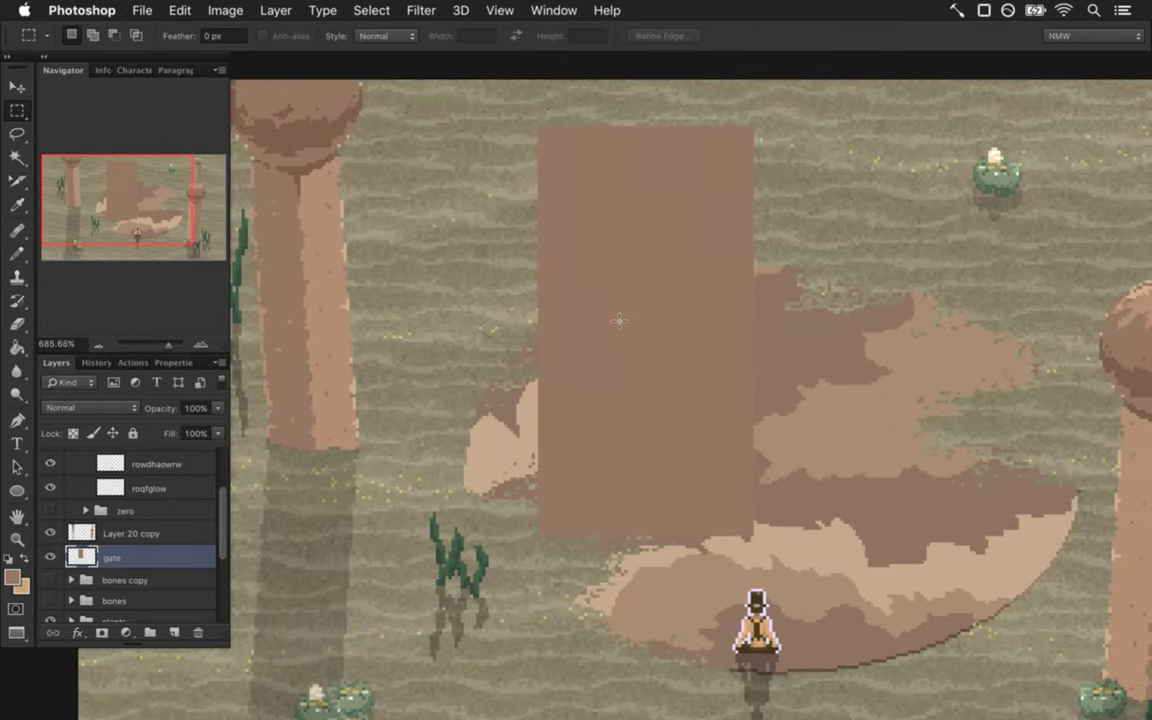
{"action": "key", "text": "v"}
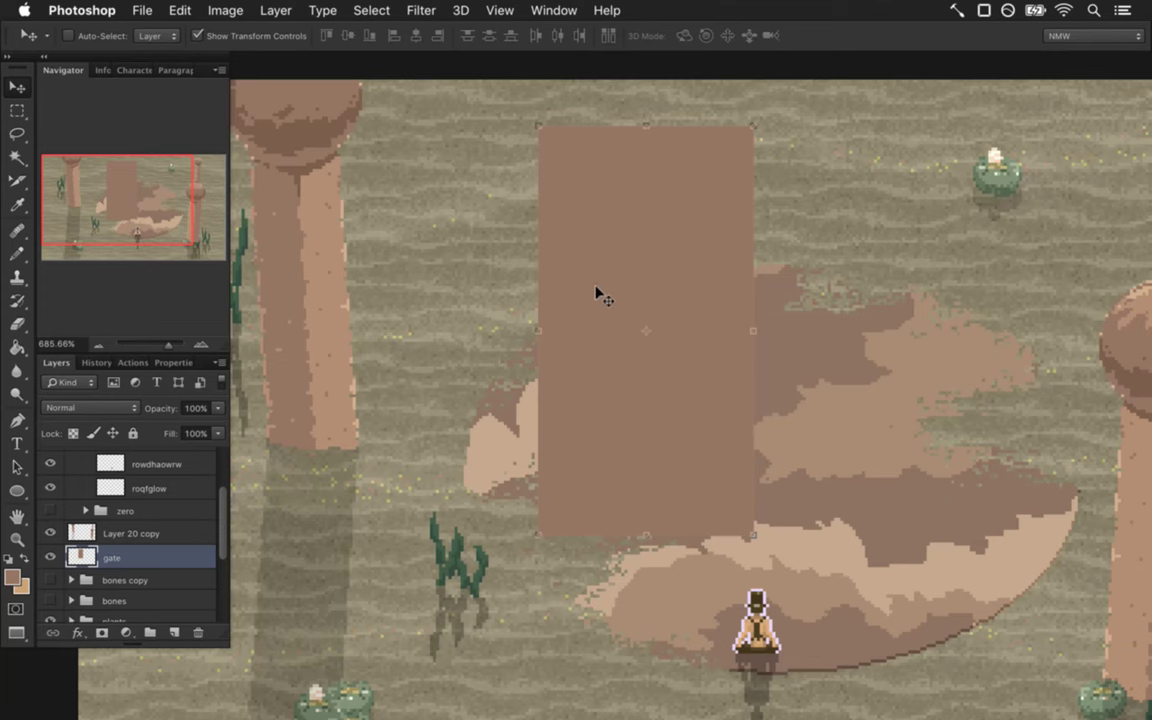
{"action": "key", "text": "m"}
{"action": "scroll", "coordinate": [535, 362], "scroll_direction": "down", "scroll_amount": 3}
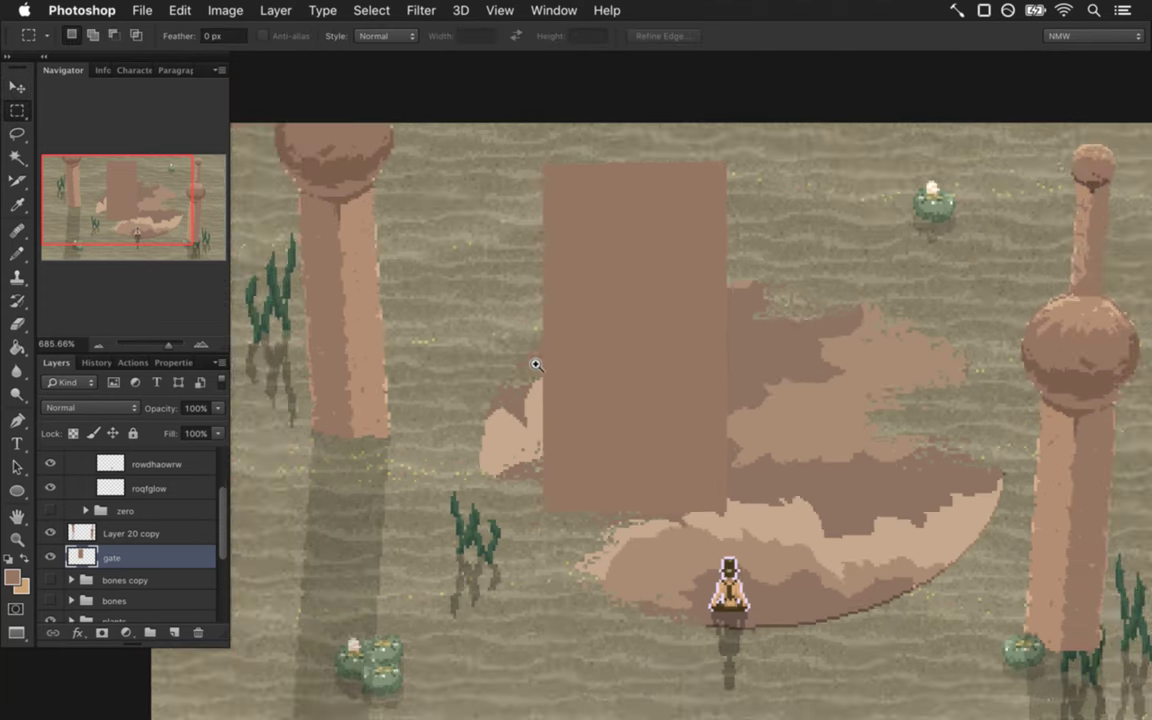
Shorten the brown gate rectangle by selecting a strip along its upper edge, nudging it down over the rest and deselecting.
{"action": "left_click_drag", "start_coordinate": [522, 202], "coordinate": [703, 247]}
{"action": "key", "text": "v"}
{"action": "key", "text": "Down"}
{"action": "key", "text": "Down"}
{"action": "key", "text": "Down"}
{"action": "key", "text": "Down"}
{"action": "key", "text": "Down"}
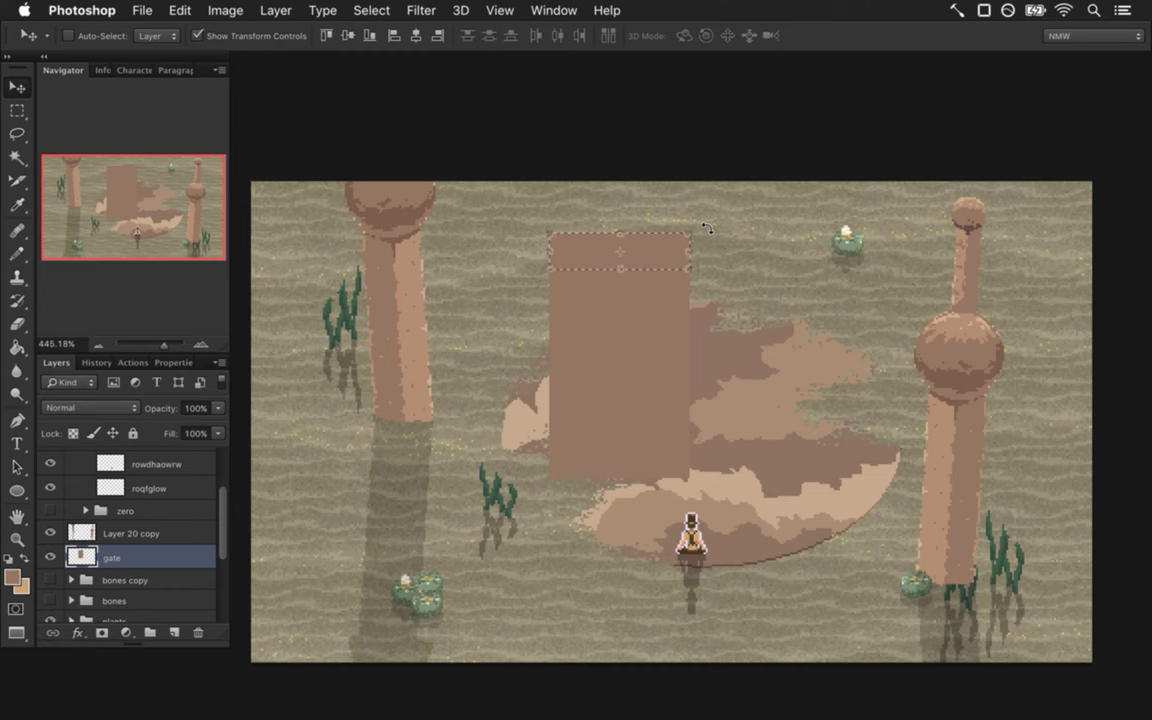
{"action": "key", "text": "m"}
{"action": "left_click", "coordinate": [511, 262]}
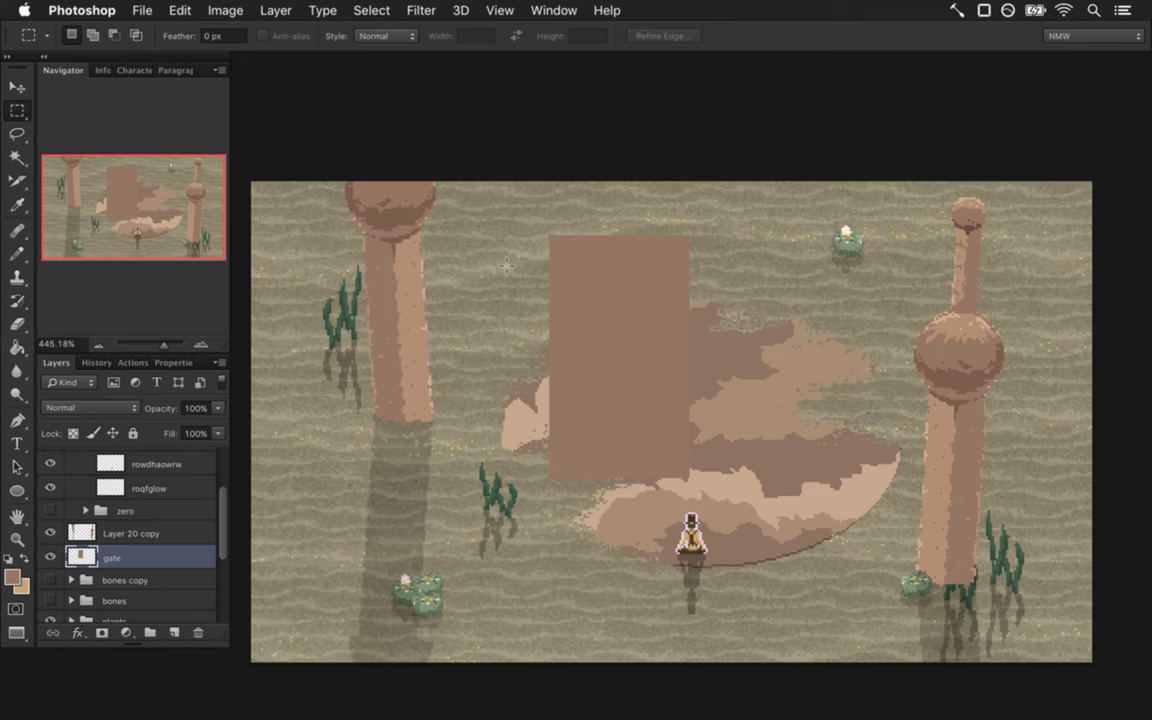
Sample the darker brown of the left pillar's ball and fill a block with it from the brown rectangle's upper edge to the canvas edge.
{"action": "key", "text": "i"}
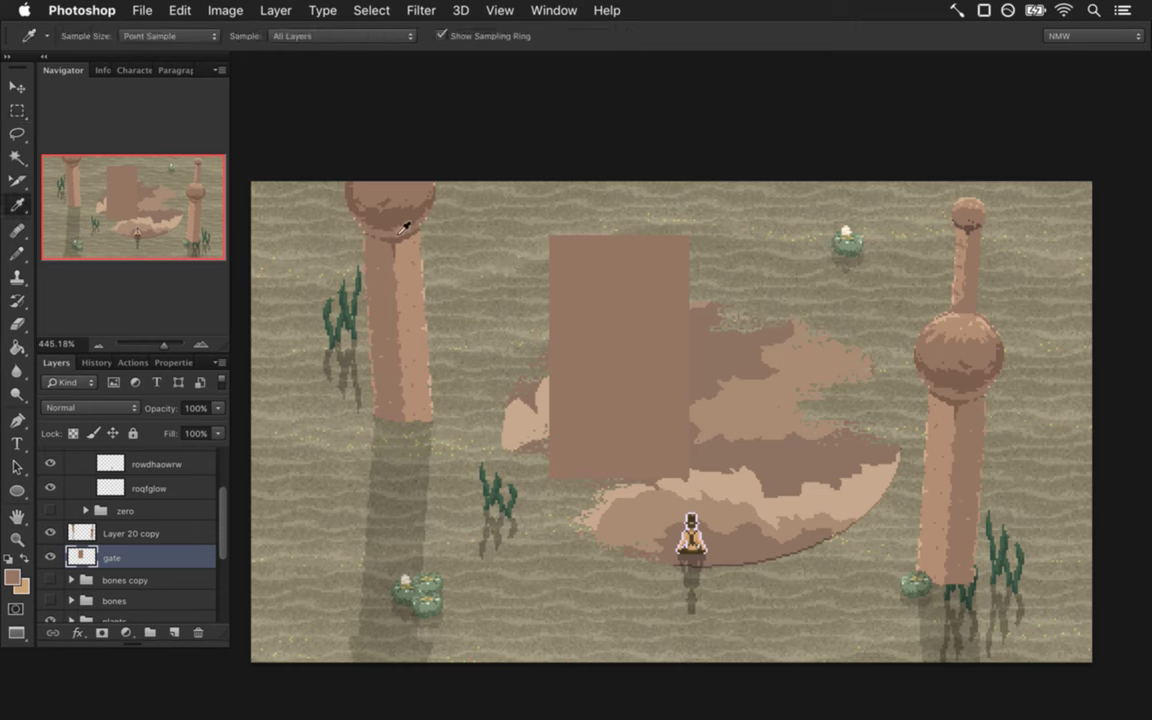
{"action": "key", "text": "b"}
{"action": "left_click_drag", "start_coordinate": [637, 278], "coordinate": [684, 270]}
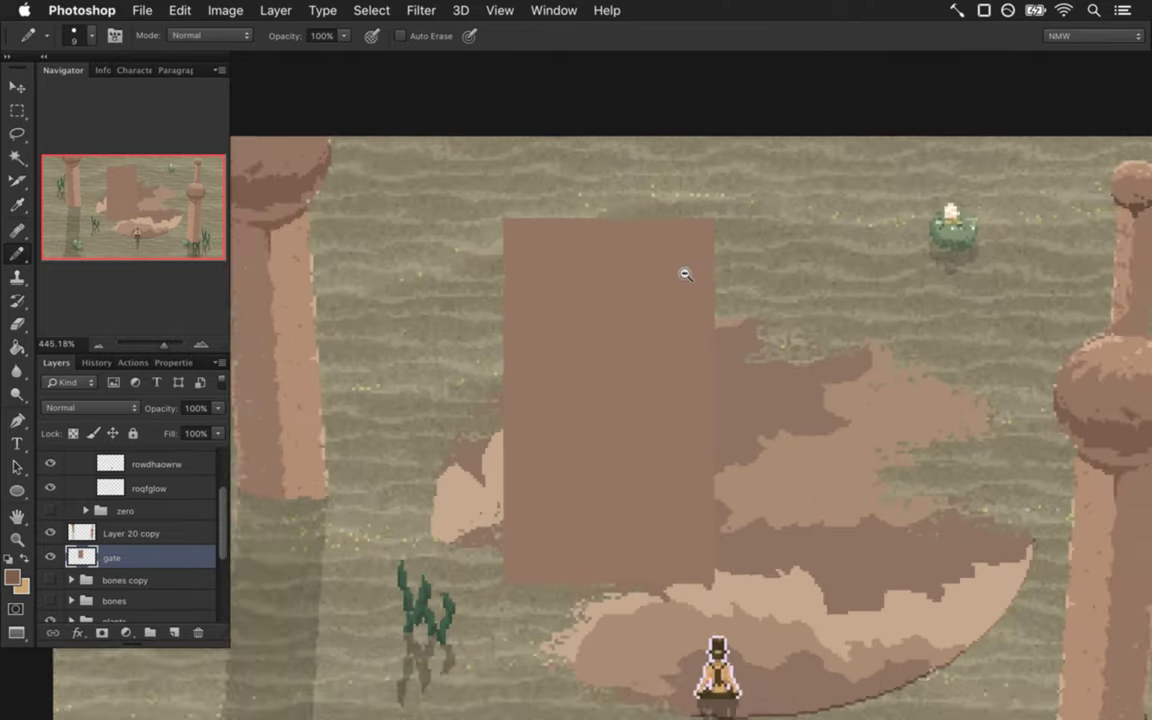
{"action": "key", "text": "m"}
{"action": "mouse_move", "coordinate": [506, 149]}
{"action": "left_mouse_down"}
{"action": "mouse_move", "coordinate": [633, 198]}
{"action": "mouse_move", "coordinate": [720, 213]}
{"action": "left_mouse_up"}
{"action": "key", "text": "g"}
{"action": "left_click", "coordinate": [533, 183]}
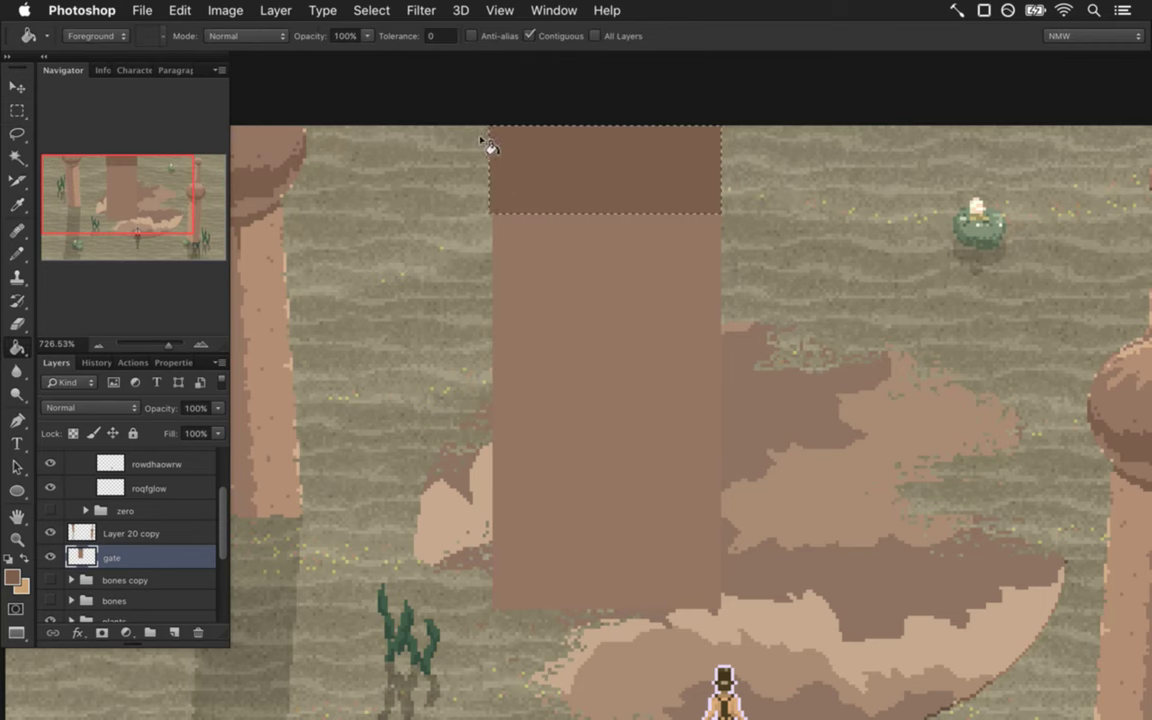
Trim the dark block's protruding left sliver flush with the brown rectangle below and deselect.
{"action": "key", "text": "m"}
{"action": "left_click_drag", "start_coordinate": [463, 118], "coordinate": [490, 227]}
{"action": "left_click", "coordinate": [490, 115]}
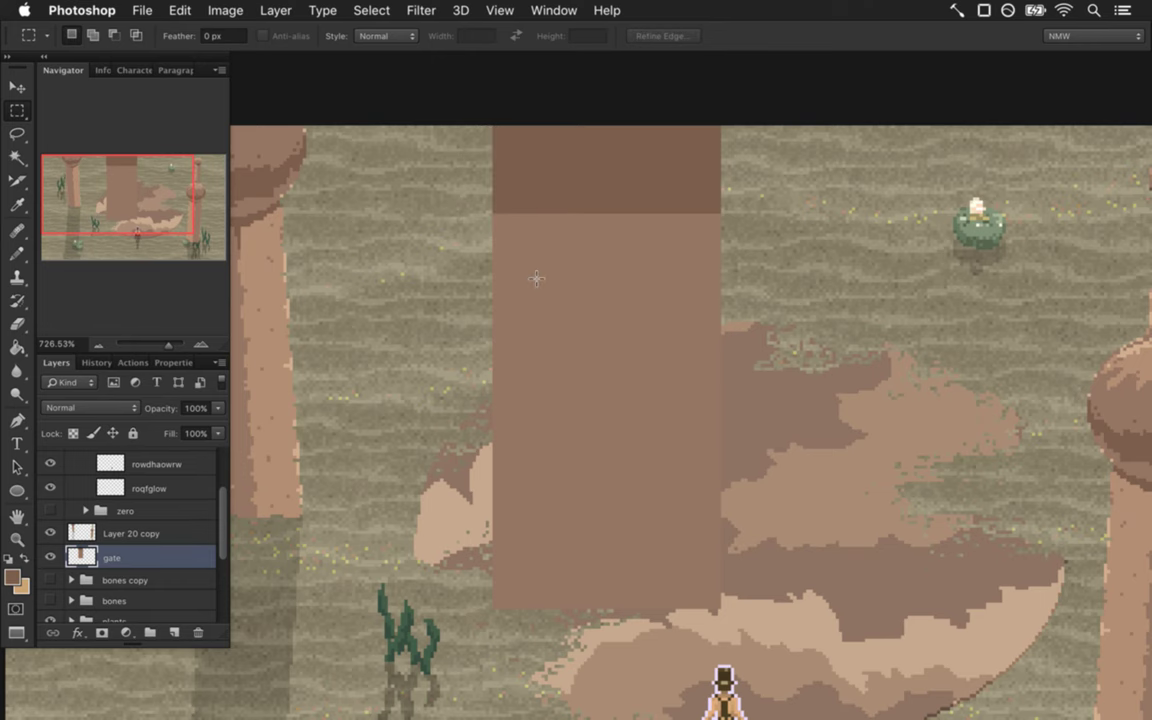
Sample the light tan of the left pillar's lit side as the Pencil tool's foreground colour.
{"action": "left_click_drag", "start_coordinate": [580, 377], "coordinate": [557, 359]}
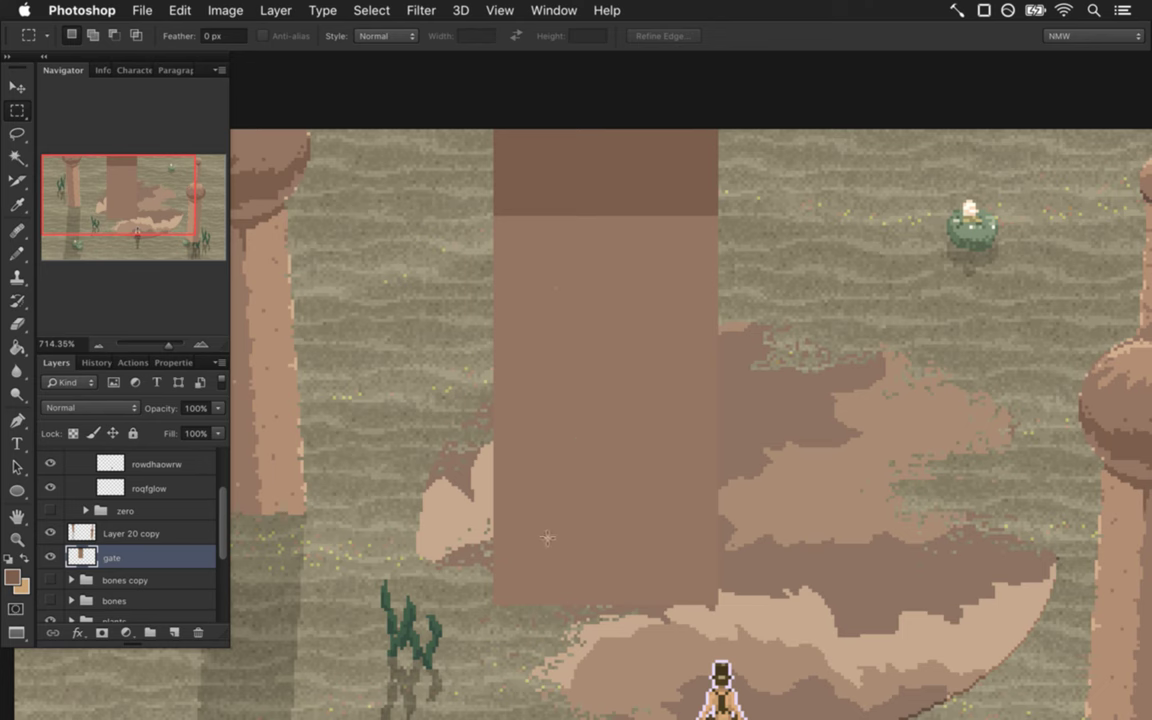
{"action": "left_click_drag", "start_coordinate": [548, 465], "coordinate": [512, 460]}
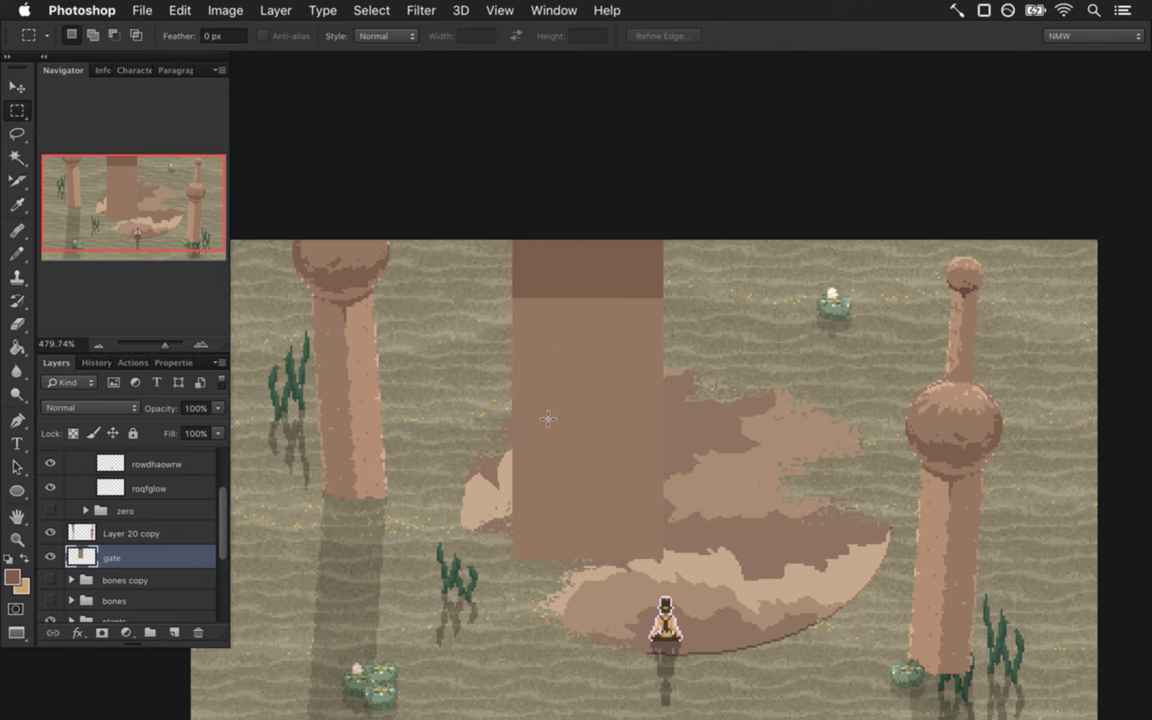
{"action": "key", "text": "i"}
{"action": "left_click", "coordinate": [340, 345]}
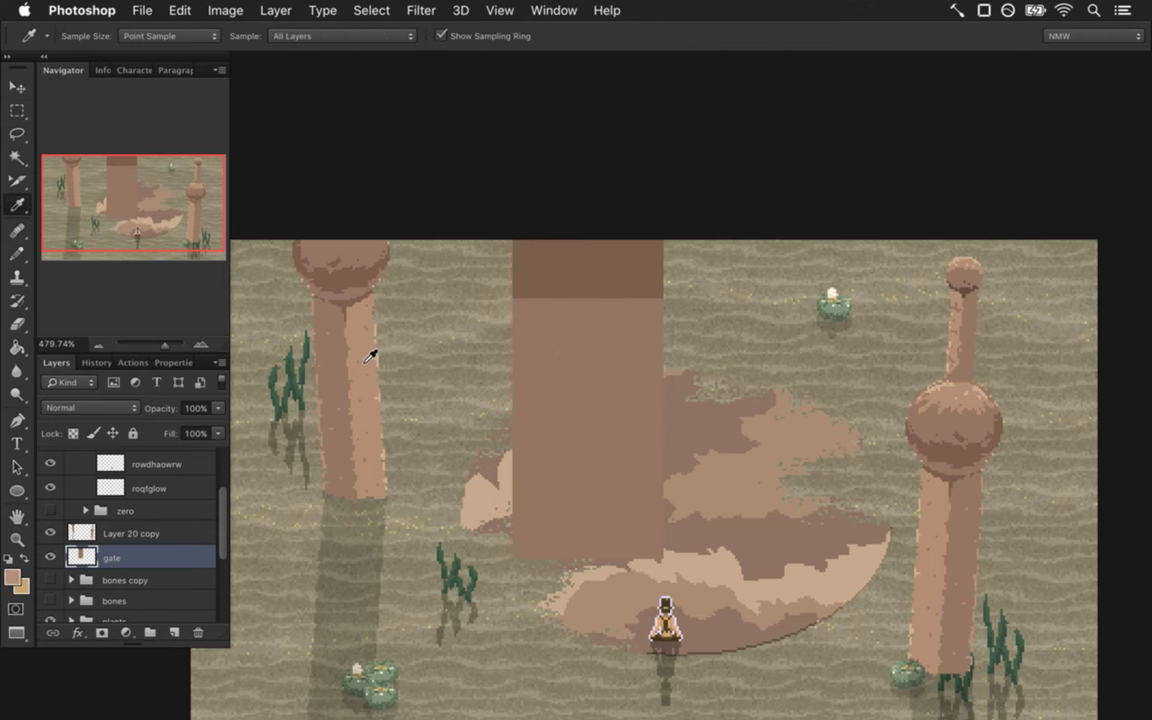
{"action": "key", "text": "b"}
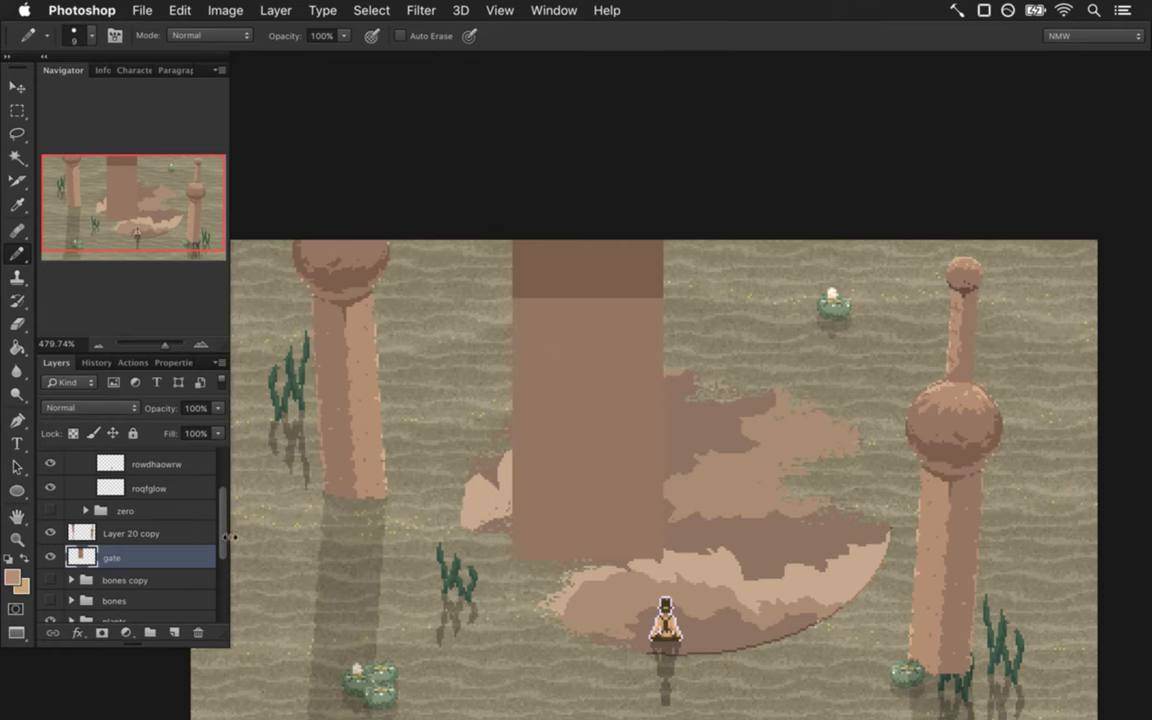
{"action": "scroll", "coordinate": [230, 537], "scroll_direction": "down", "scroll_amount": 4}
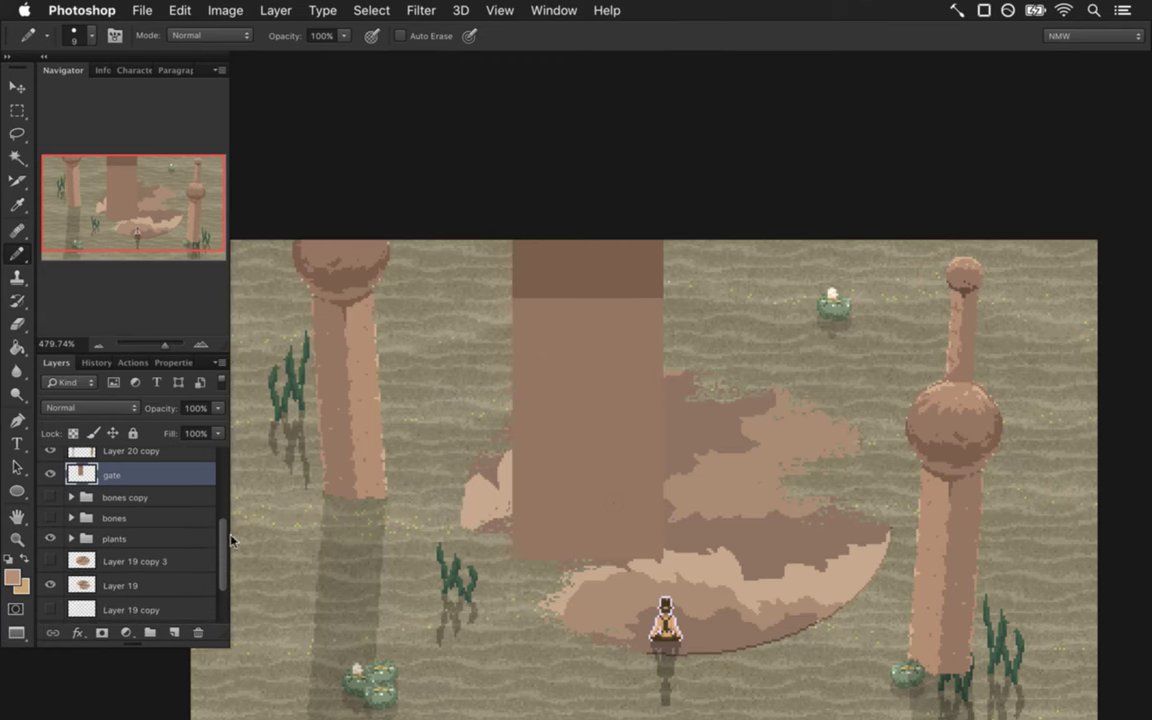
{"action": "scroll", "coordinate": [606, 502], "scroll_direction": "down", "scroll_amount": 3}
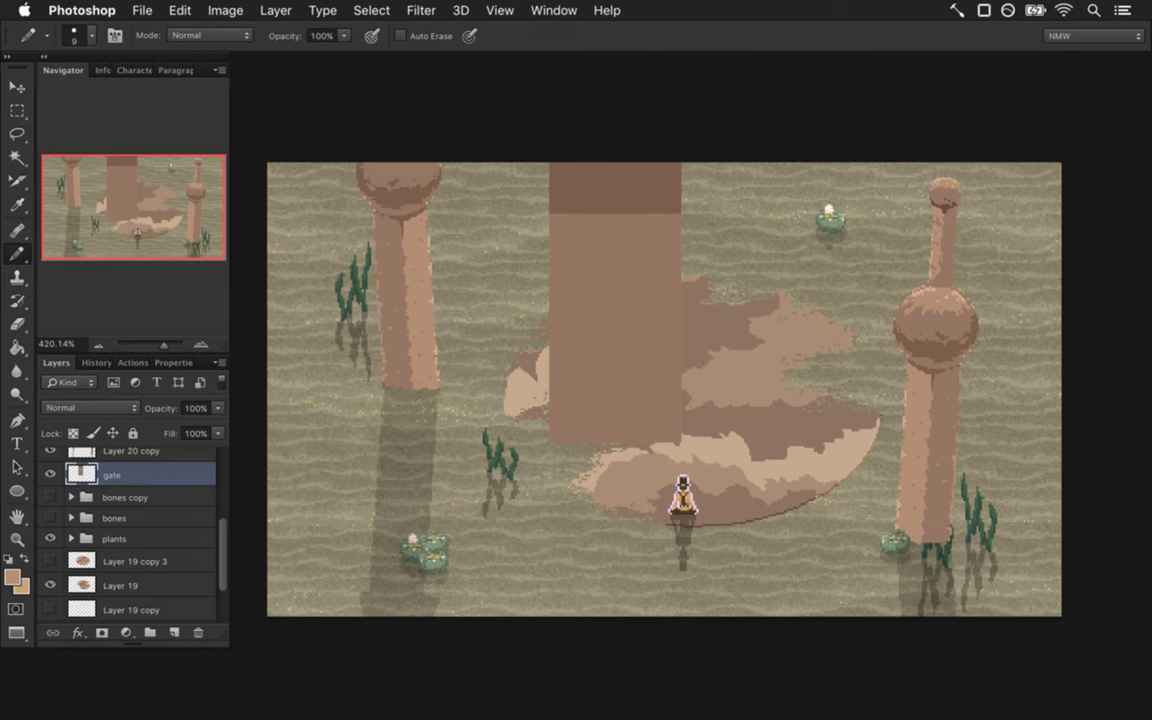
{"action": "scroll", "coordinate": [506, 230], "scroll_direction": "up", "scroll_amount": 4}
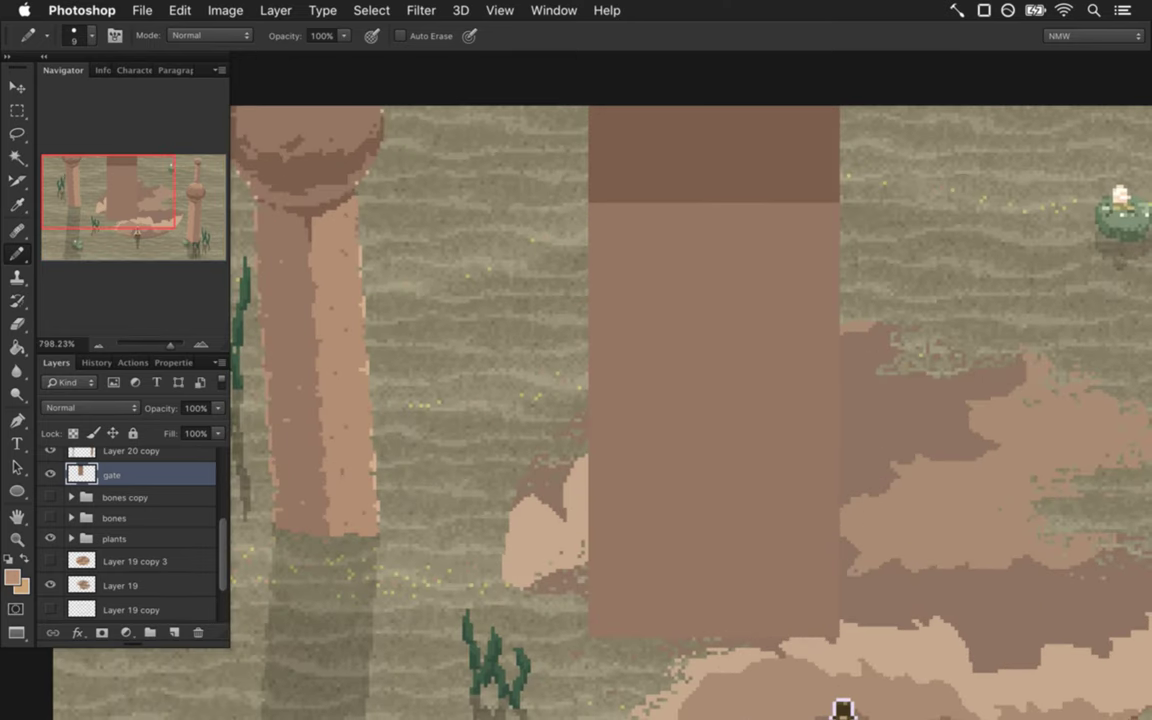
Sample the gate's dark brown and fill a taller block directly left of the existing dark block, reaching the canvas's upper edge.
{"action": "left_click", "coordinate": [630, 168], "text": "alt"}
{"action": "key", "text": "m"}
{"action": "left_click_drag", "start_coordinate": [407, 105], "coordinate": [588, 242]}
{"action": "mouse_move", "coordinate": [596, 140]}
{"action": "left_mouse_down"}
{"action": "mouse_move", "coordinate": [592, 122]}
{"action": "mouse_move", "coordinate": [470, 135]}
{"action": "mouse_move", "coordinate": [589, 106]}
{"action": "mouse_move", "coordinate": [510, 100]}
{"action": "mouse_move", "coordinate": [586, 98]}
{"action": "mouse_move", "coordinate": [434, 267]}
{"action": "mouse_move", "coordinate": [402, 273]}
{"action": "left_mouse_up"}
{"action": "key", "text": "g"}
{"action": "left_click", "coordinate": [484, 240]}
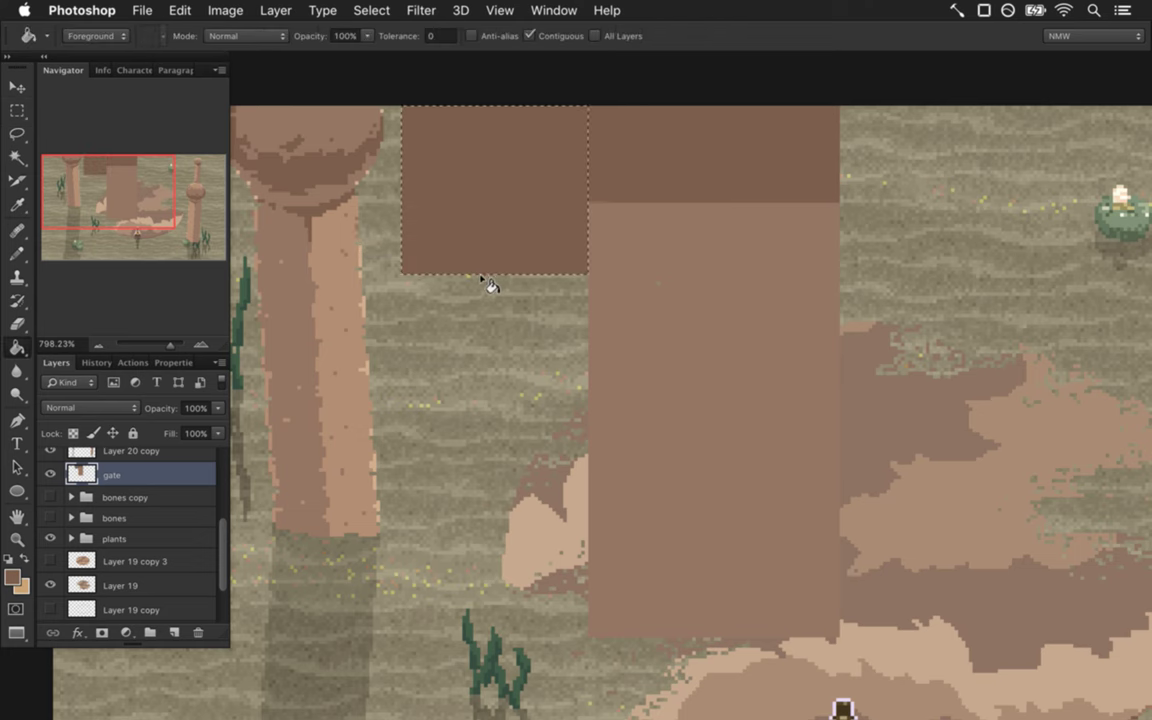
{"action": "key", "text": "m"}
{"action": "key", "text": "super+d"}
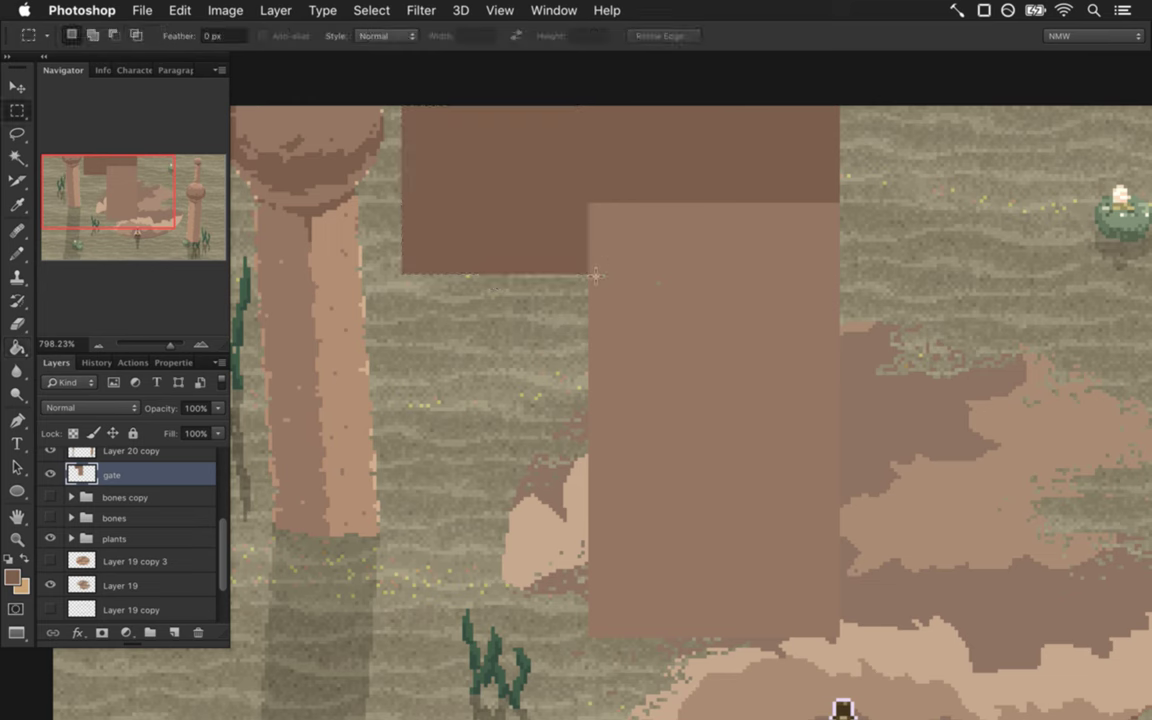
Select a tall rectangle below the left dark block, as wide as that block and as high as the adjacent brown face.
{"action": "left_click_drag", "start_coordinate": [365, 246], "coordinate": [586, 652]}
{"action": "left_click_drag", "start_coordinate": [653, 561], "coordinate": [640, 368]}
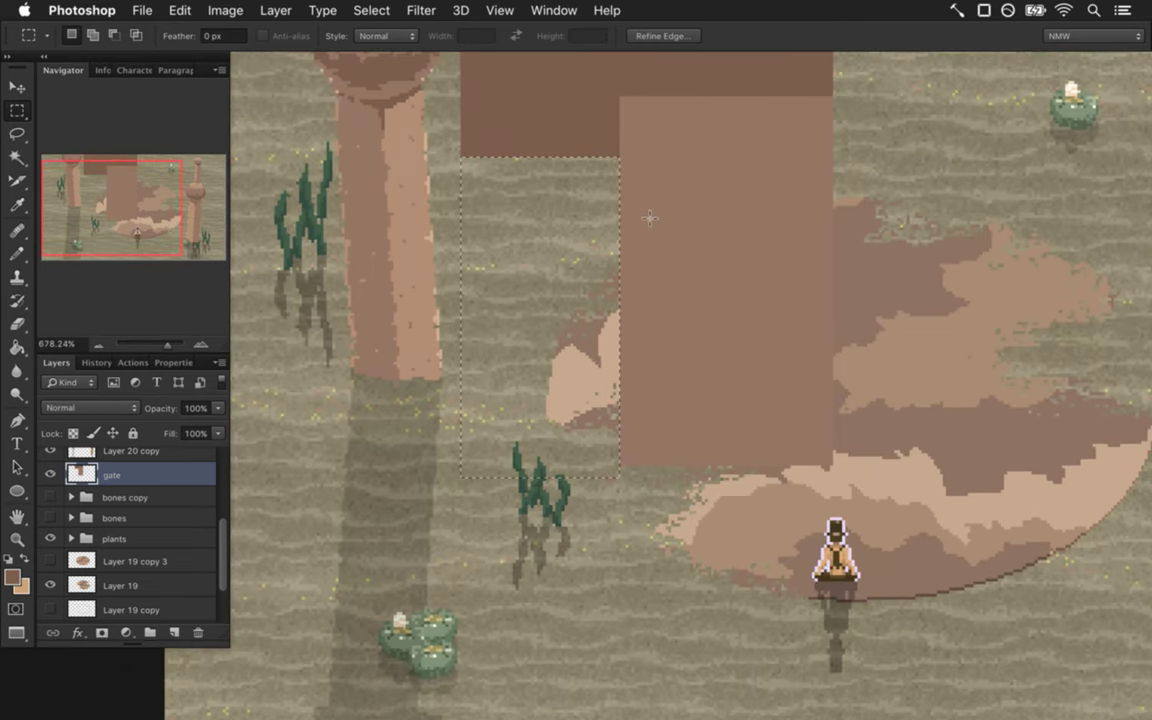
{"action": "left_click", "coordinate": [598, 100]}
{"action": "left_click_drag", "start_coordinate": [594, 96], "coordinate": [612, 157]}
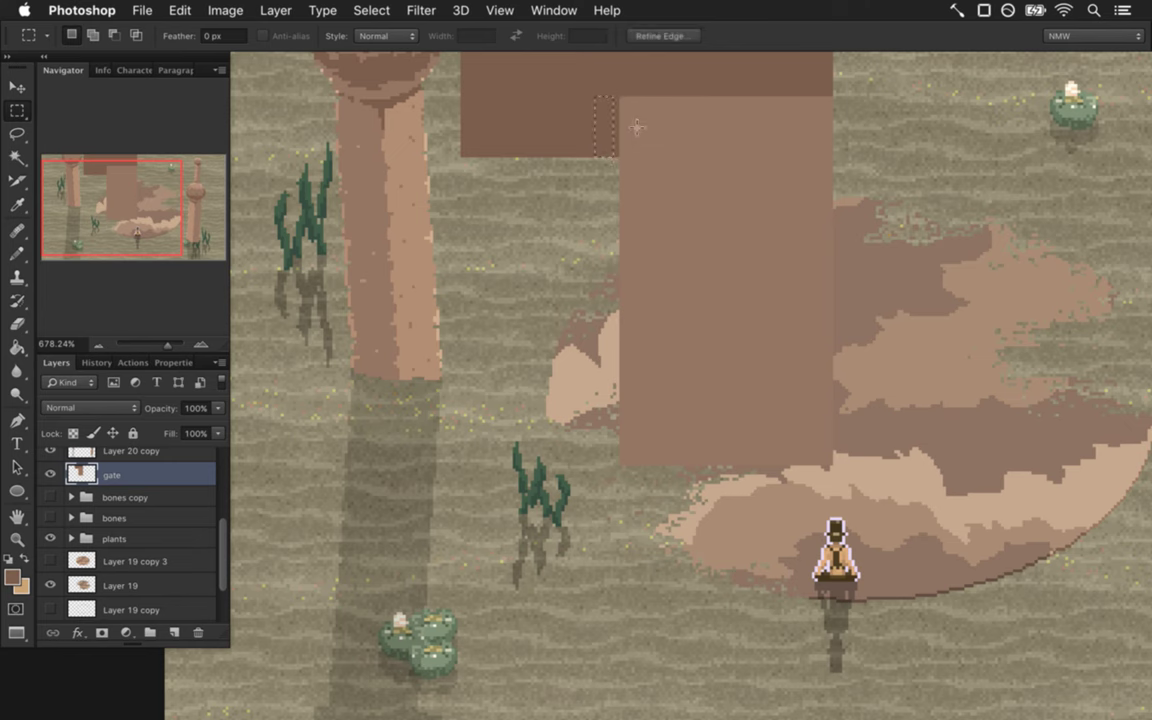
{"action": "left_click_drag", "start_coordinate": [630, 101], "coordinate": [675, 465]}
{"action": "mouse_move", "coordinate": [447, 148]}
{"action": "left_mouse_down"}
{"action": "mouse_move", "coordinate": [494, 208]}
{"action": "mouse_move", "coordinate": [617, 524]}
{"action": "left_mouse_up"}
Try filling the tall selection left of the brown face with the dark brown.
{"action": "key", "text": "v"}
{"action": "key", "text": "g"}
{"action": "left_click", "coordinate": [588, 418]}
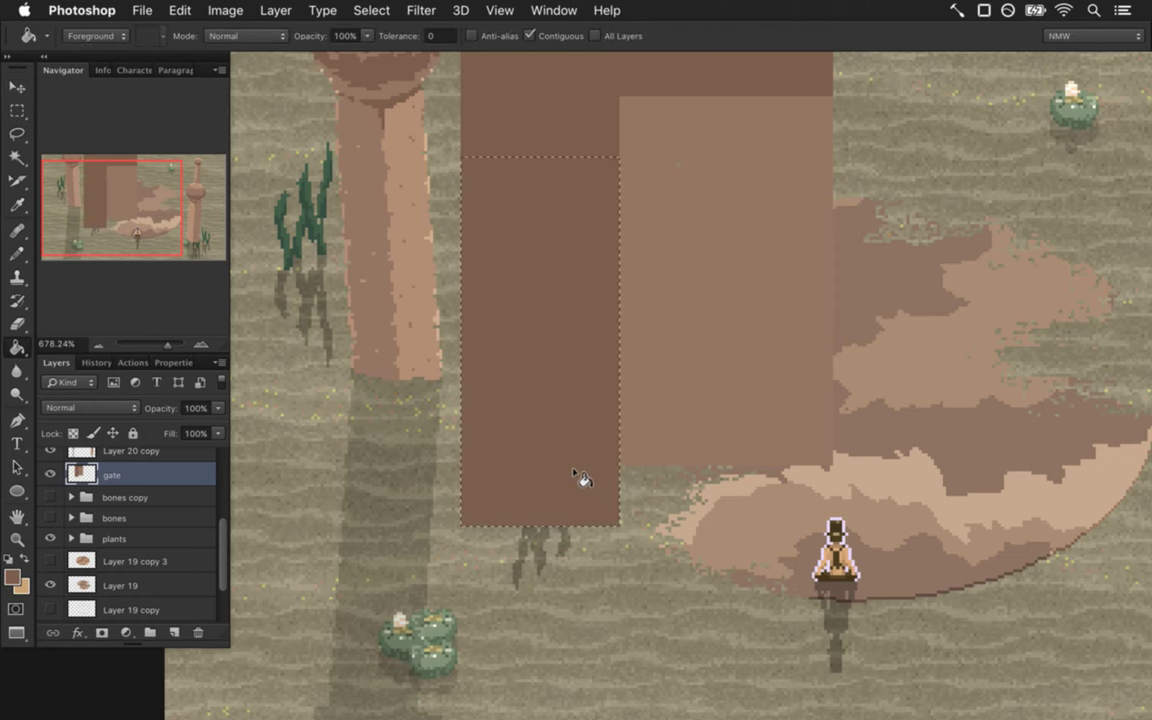
{"action": "key", "text": "super+z"}
Sample the light tan of the left pillar's lit side, fill the tall selection with it and deselect.
{"action": "key", "text": "alt"}
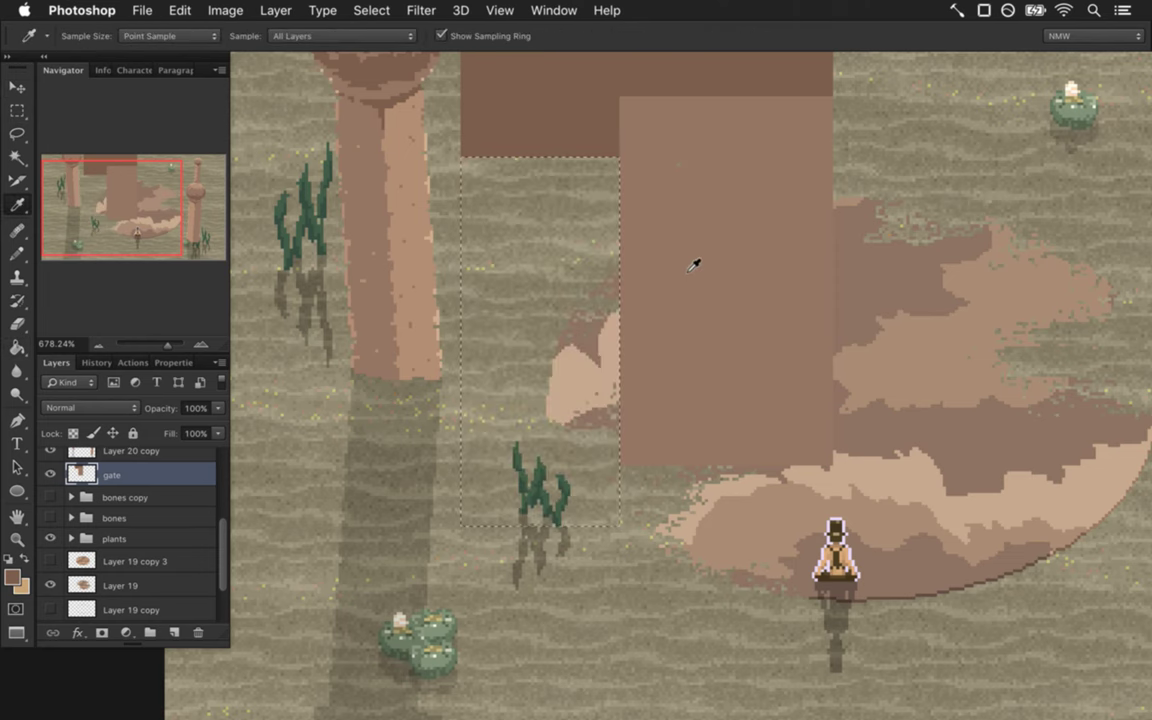
{"action": "left_click", "coordinate": [410, 188], "text": "alt"}
{"action": "left_click", "coordinate": [545, 388]}
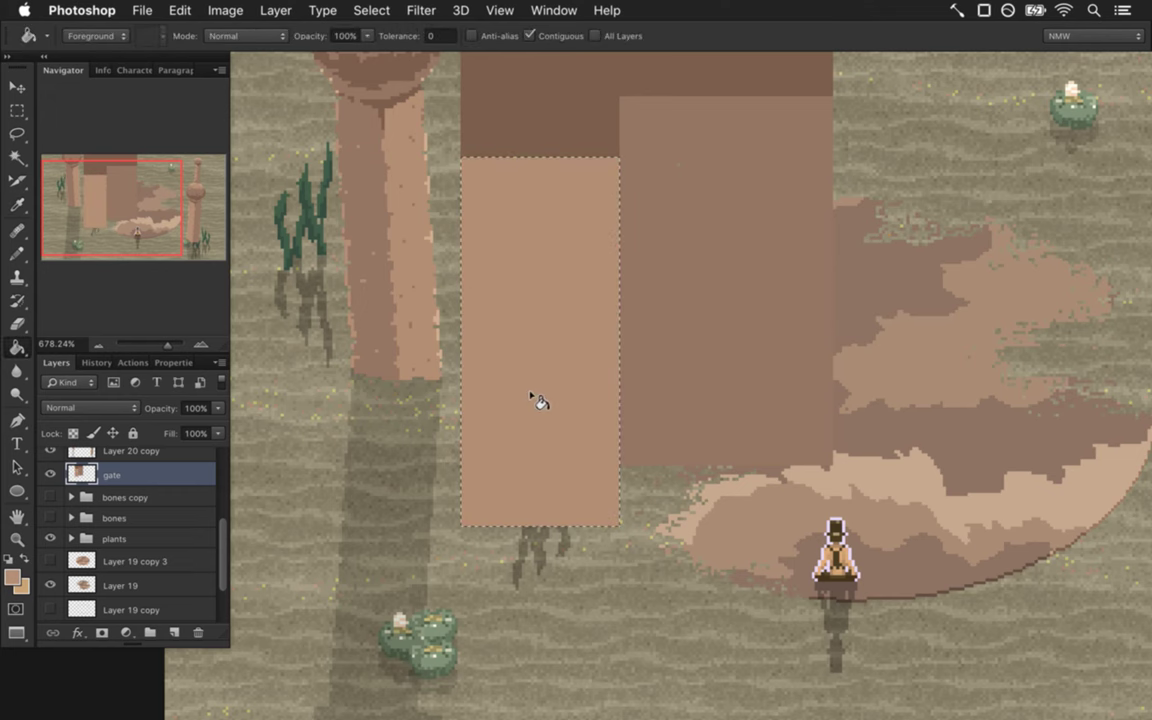
{"action": "key", "text": "m"}
{"action": "left_click", "coordinate": [548, 278]}
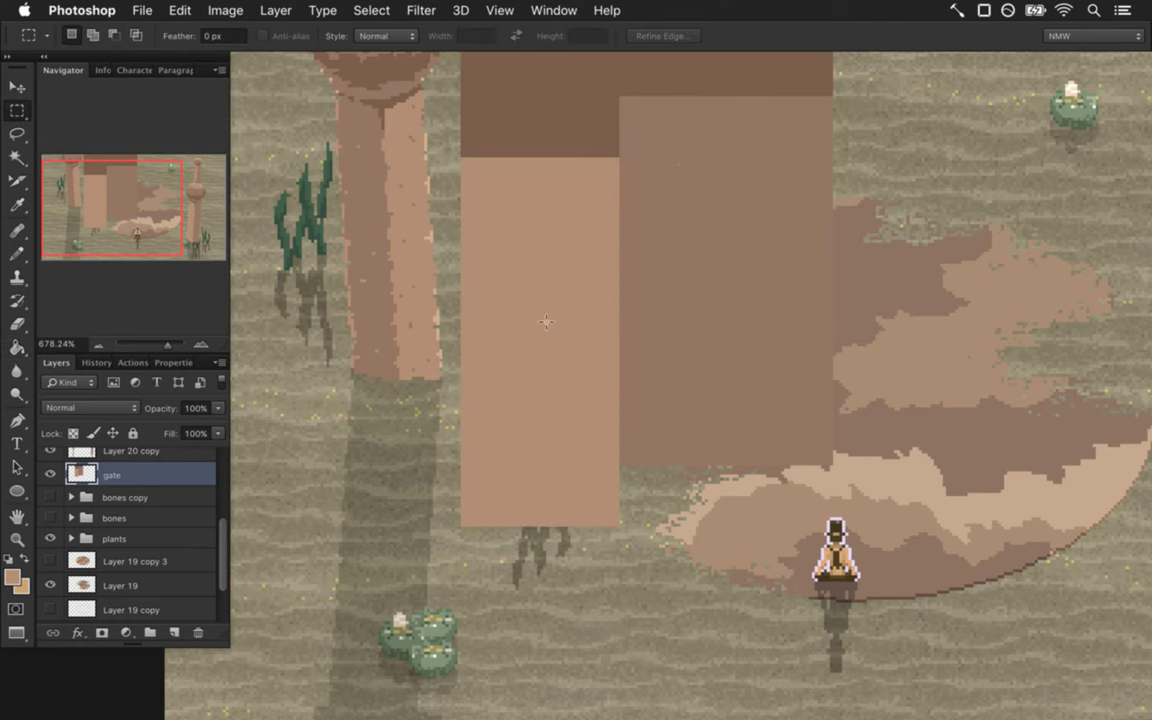
{"action": "left_click_drag", "start_coordinate": [525, 381], "coordinate": [482, 393]}
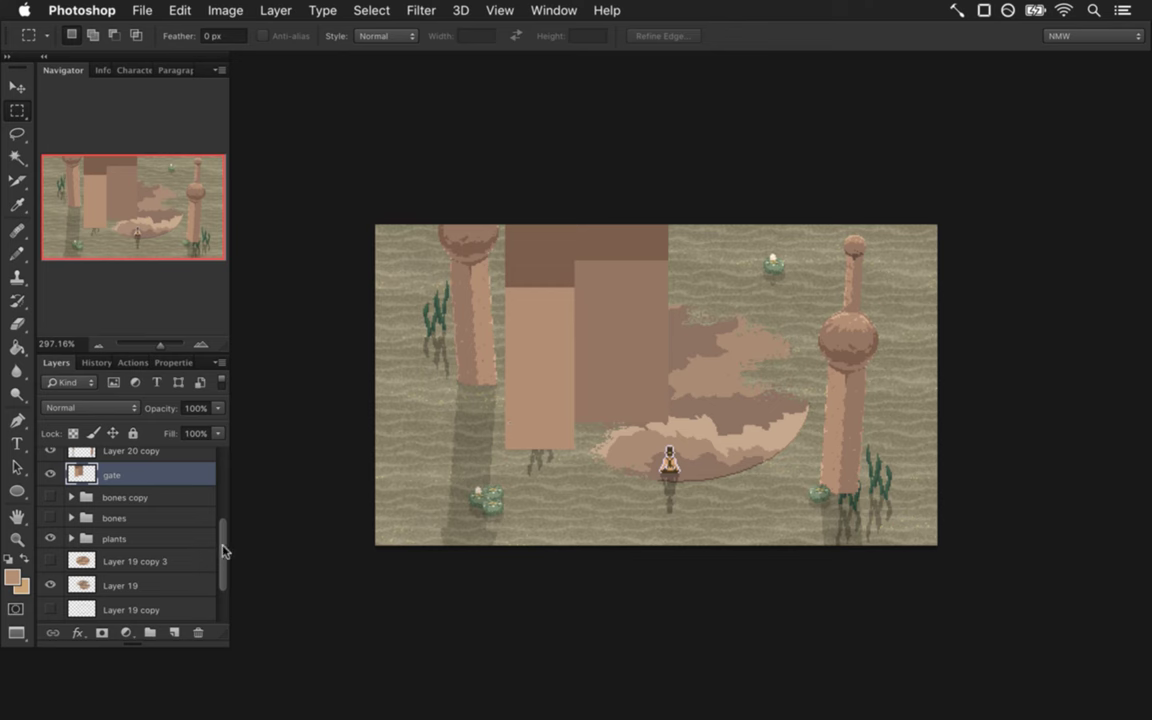
Expand the plants group to list its individual plant layers.
{"action": "left_click", "coordinate": [112, 518]}
{"action": "left_click", "coordinate": [125, 541]}
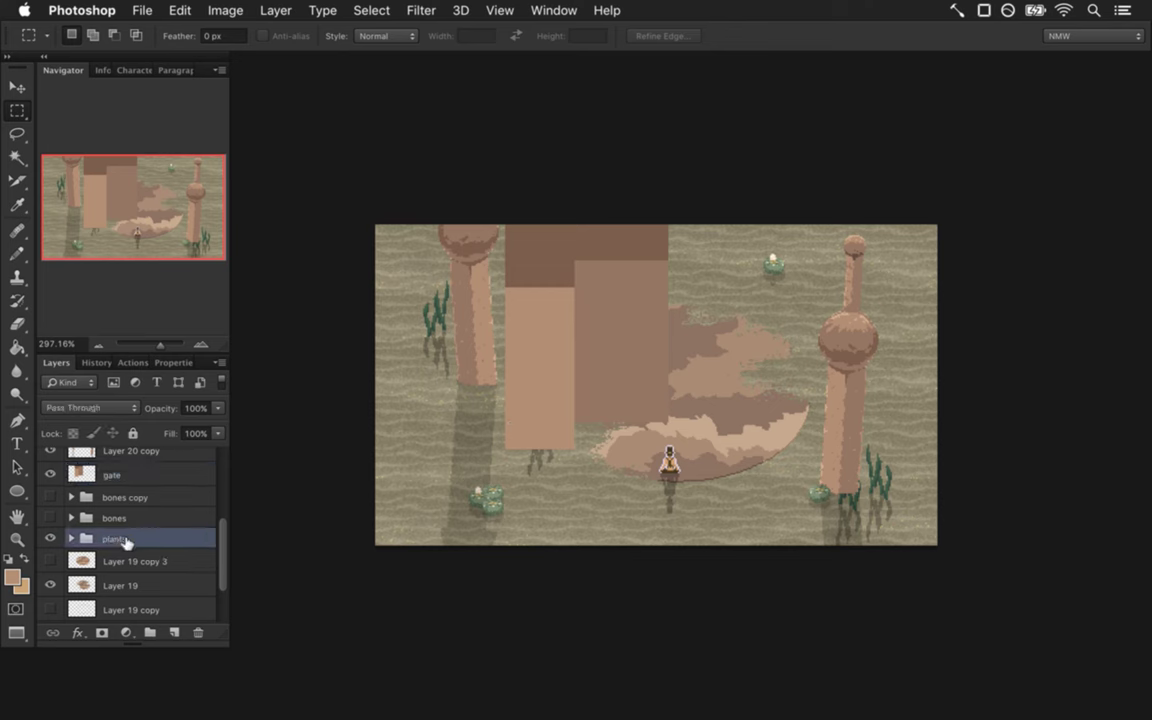
{"action": "left_click", "coordinate": [71, 539]}
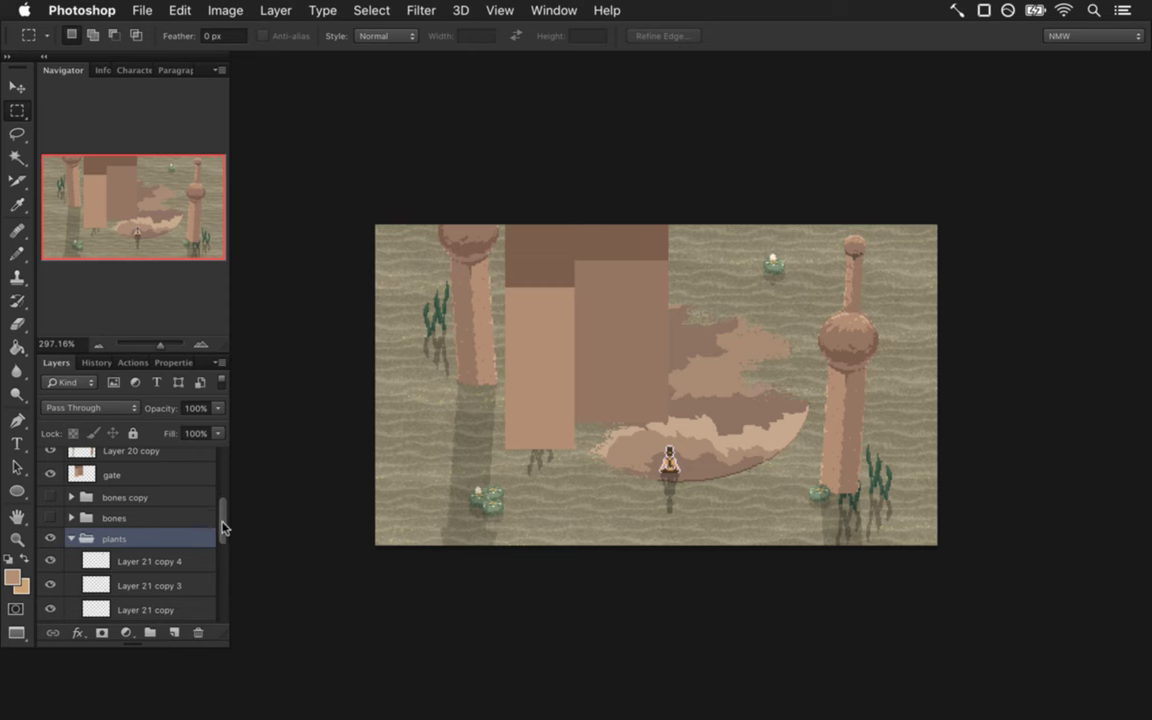
{"action": "scroll", "coordinate": [194, 489], "scroll_direction": "down", "scroll_amount": 5}
{"action": "scroll", "coordinate": [194, 489], "scroll_direction": "up", "scroll_amount": 3}
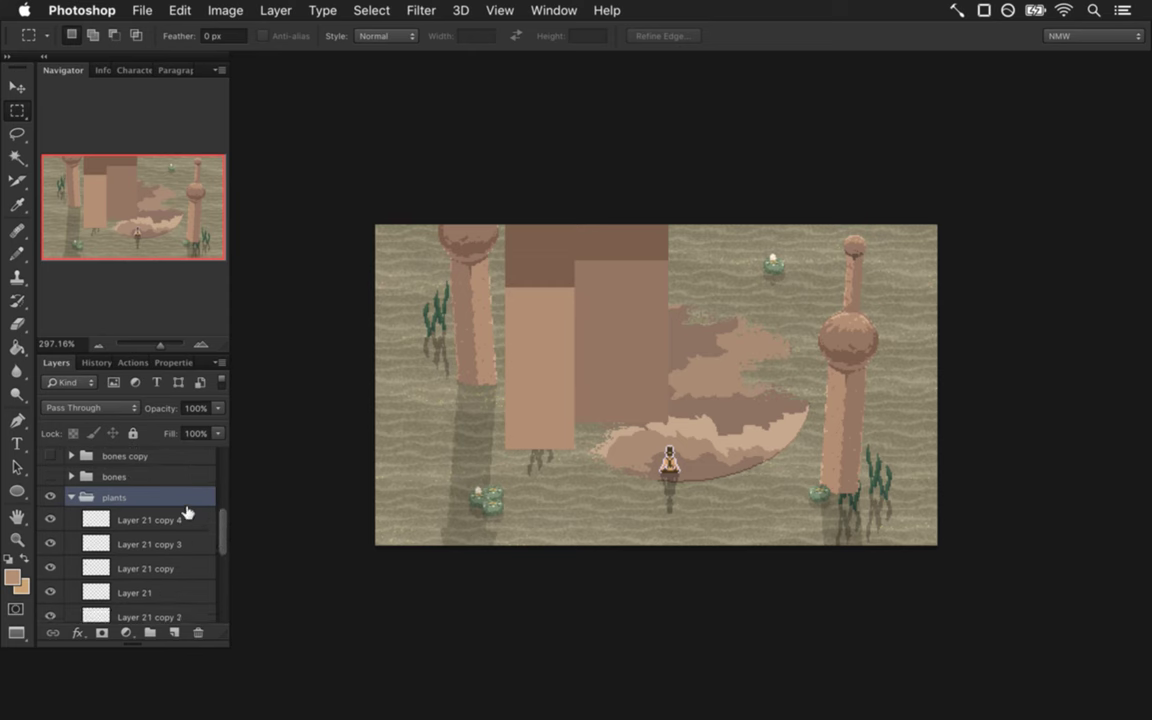
Toggle the visibility of layers in the plants group to identify which ones hold the water plants beside and behind the gate.
{"action": "left_click", "coordinate": [110, 519]}
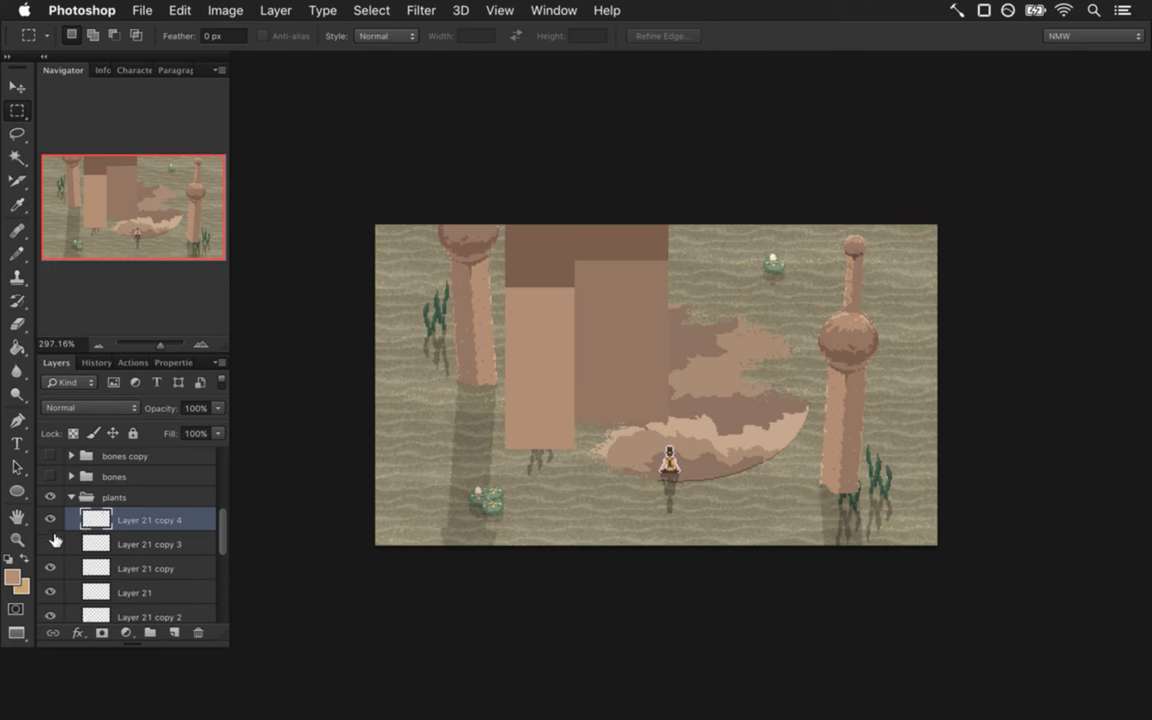
{"action": "scroll", "coordinate": [200, 500], "scroll_direction": "down", "scroll_amount": 2}
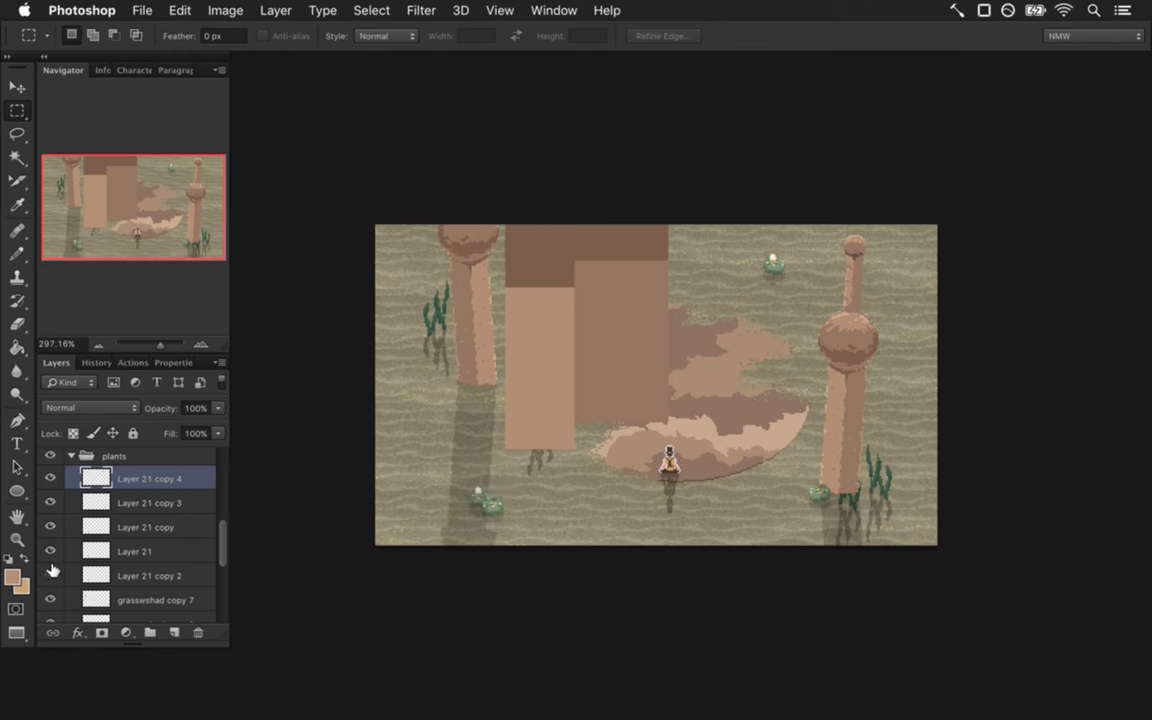
{"action": "left_click", "coordinate": [50, 533]}
{"action": "left_click", "coordinate": [50, 533]}
{"action": "scroll", "coordinate": [198, 479], "scroll_direction": "down", "scroll_amount": 3}
{"action": "left_click", "coordinate": [121, 516]}
{"action": "left_click", "coordinate": [51, 516]}
{"action": "left_click", "coordinate": [51, 517]}
{"action": "left_click", "coordinate": [49, 540]}
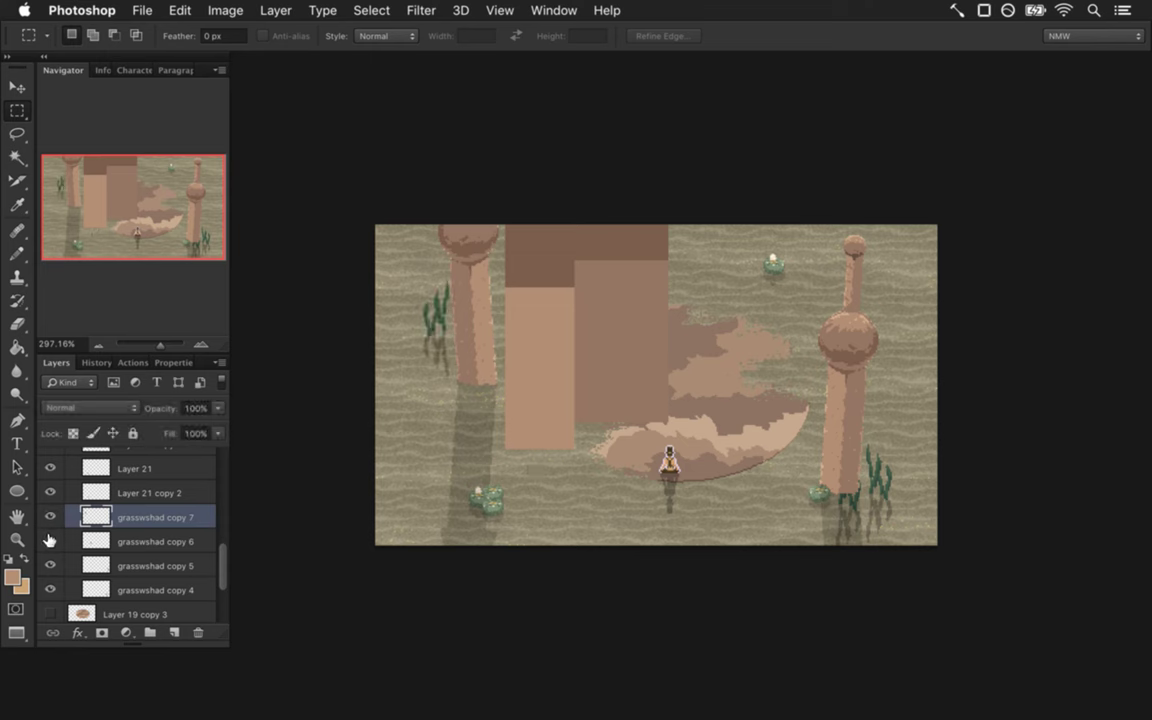
{"action": "left_click", "coordinate": [49, 540]}
Move the grasswshad copy 6 plant below the gate's light tan face and the grasswshad copy 7 plant to the canvas's lower-left corner.
{"action": "left_click", "coordinate": [150, 541]}
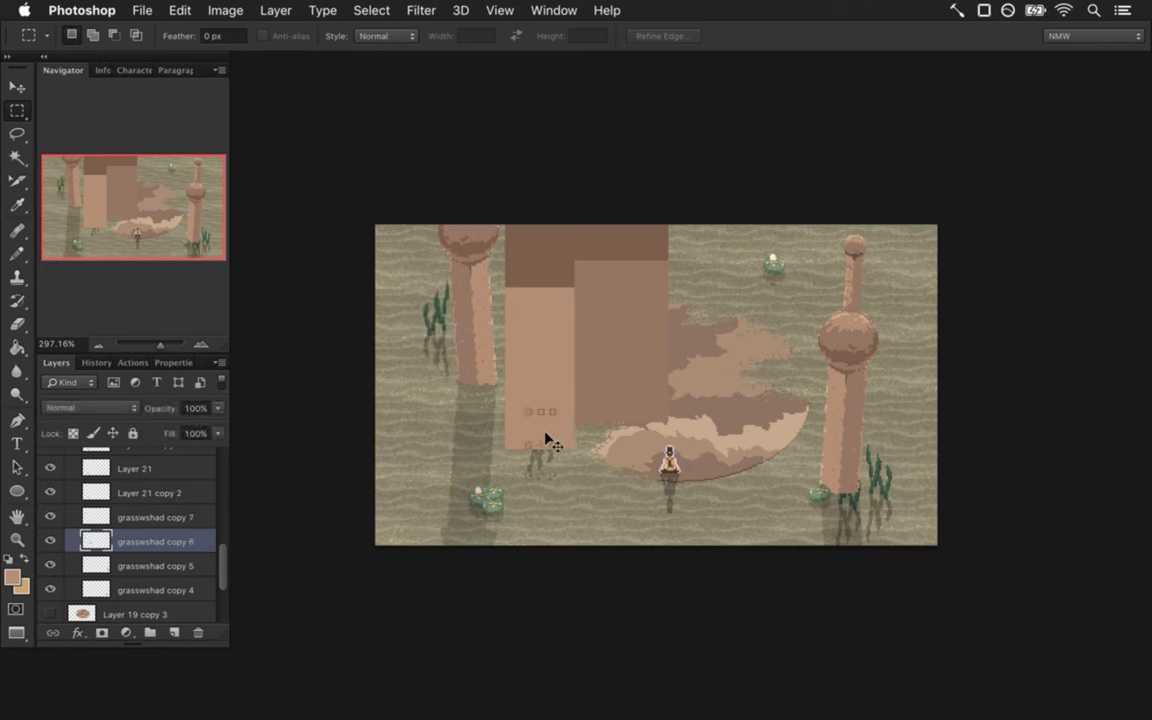
{"action": "key", "text": "v"}
{"action": "left_click_drag", "start_coordinate": [598, 421], "coordinate": [599, 485]}
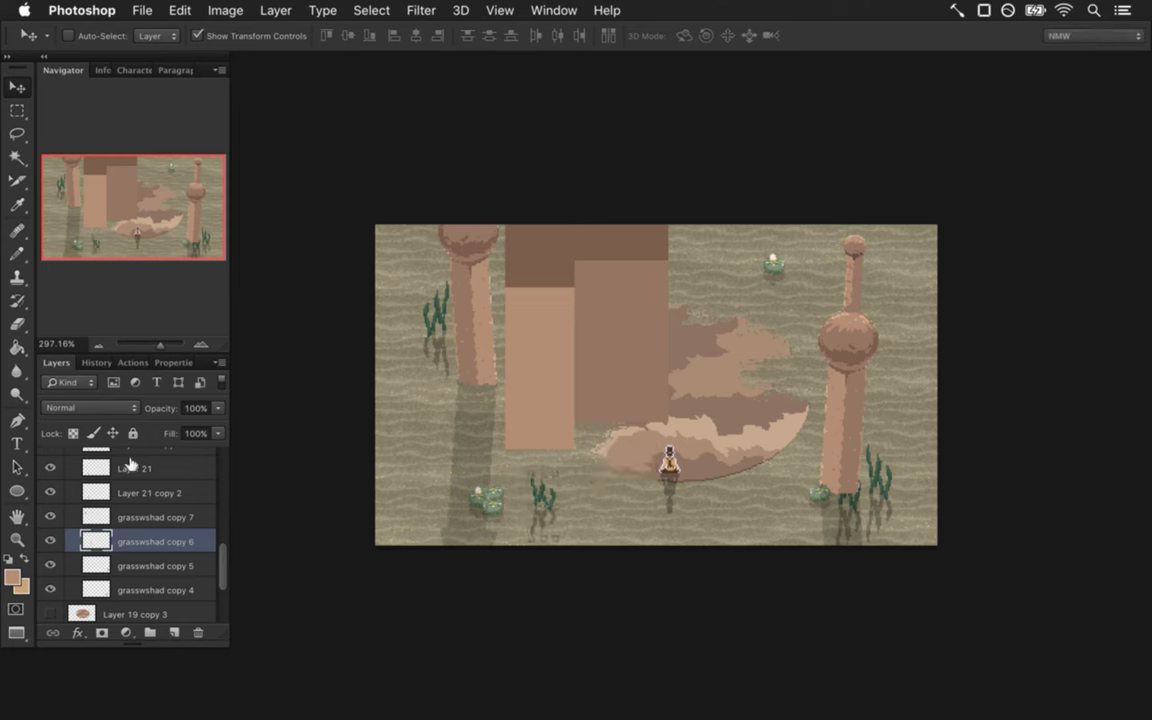
{"action": "left_click", "coordinate": [130, 516]}
{"action": "left_click_drag", "start_coordinate": [438, 307], "coordinate": [411, 449]}
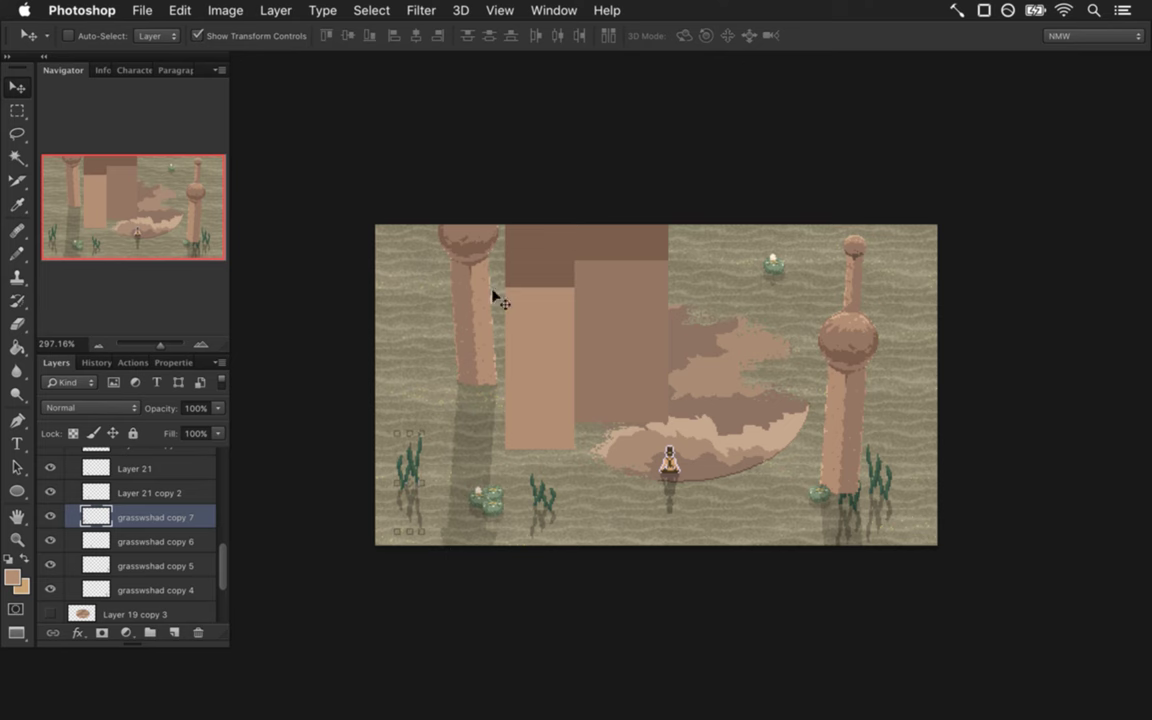
Delete the left pillar and its shadow from the Layer 20 copy layer with a rectangular selection, and deselect.
{"action": "left_click_drag", "start_coordinate": [224, 560], "coordinate": [212, 470]}
{"action": "scroll", "coordinate": [128, 450], "scroll_direction": "up", "scroll_amount": 3}
{"action": "left_click", "coordinate": [70, 481]}
{"action": "left_click", "coordinate": [140, 497]}
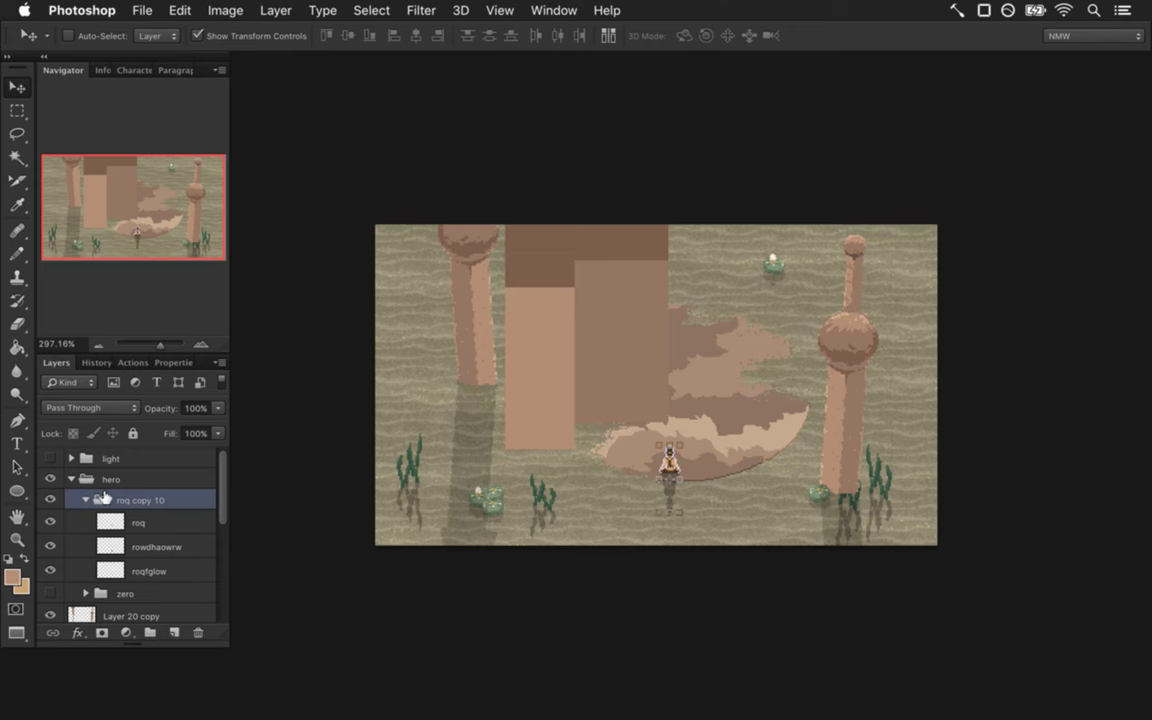
{"action": "left_click_drag", "start_coordinate": [220, 468], "coordinate": [202, 512]}
{"action": "left_click", "coordinate": [202, 512]}
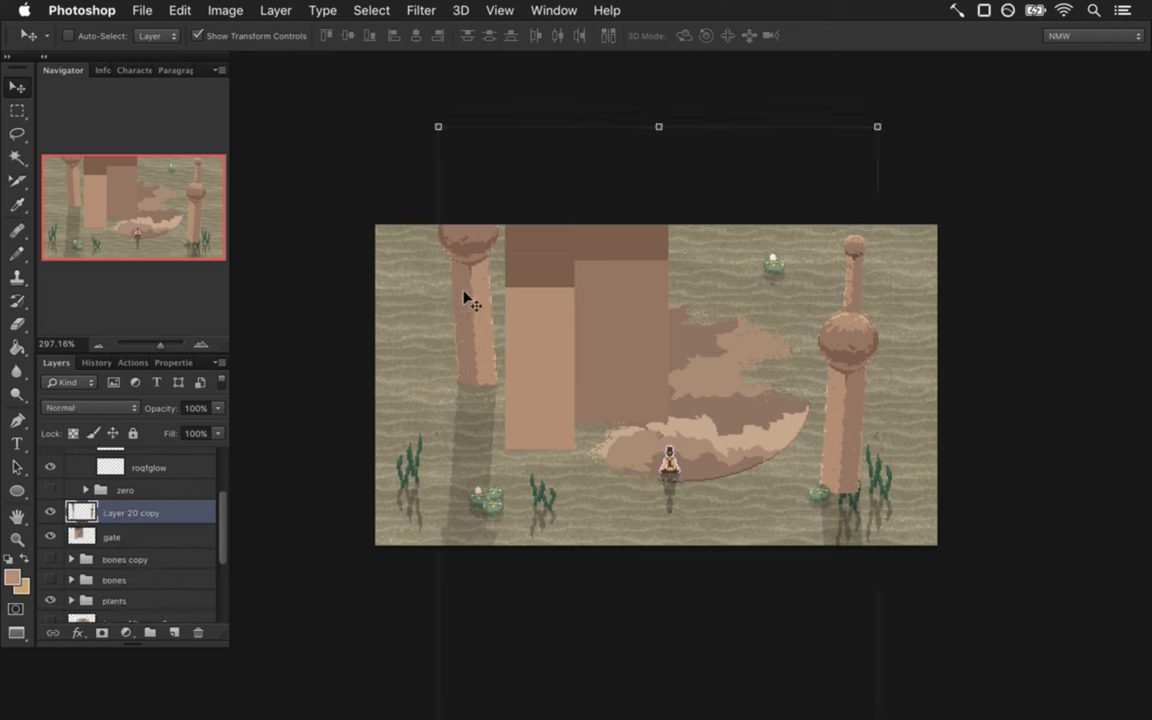
{"action": "key", "text": "m"}
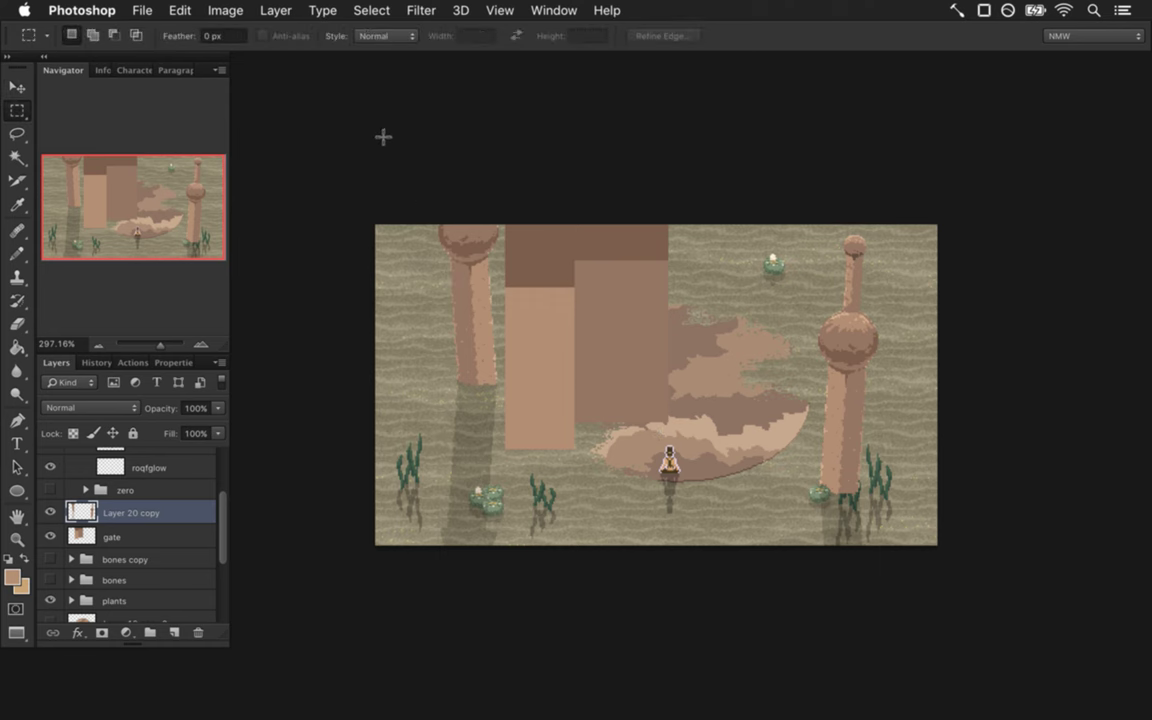
{"action": "left_click_drag", "start_coordinate": [398, 355], "coordinate": [533, 637]}
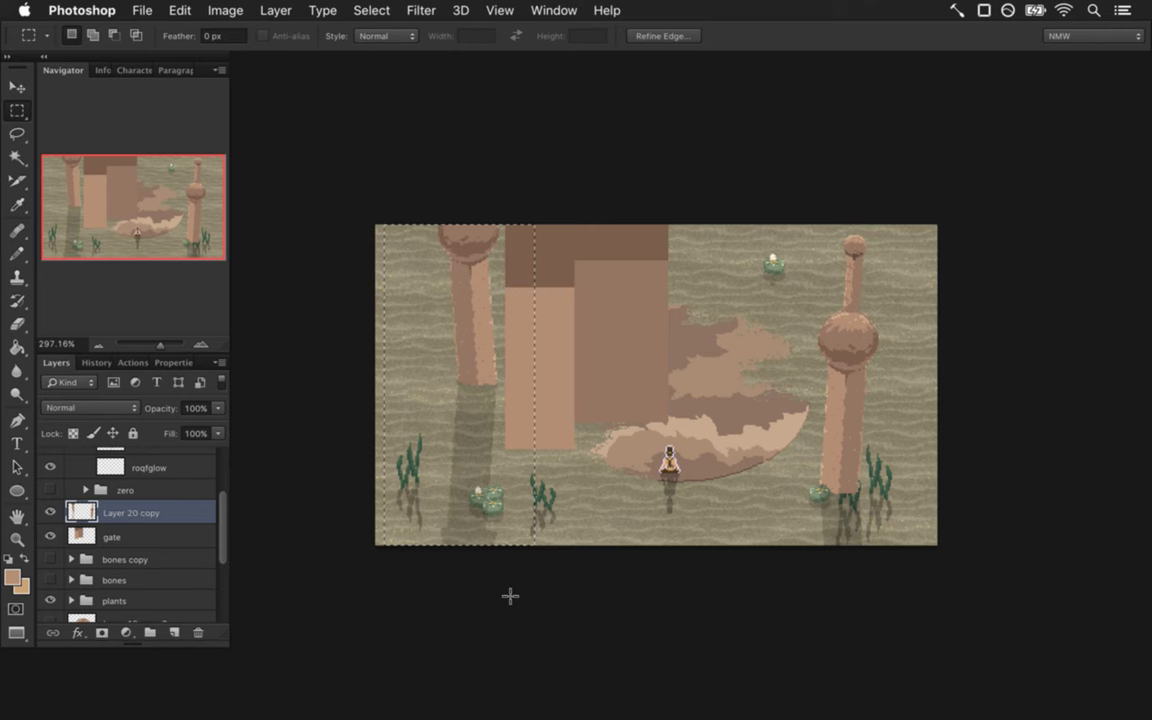
{"action": "key", "text": "Delete"}
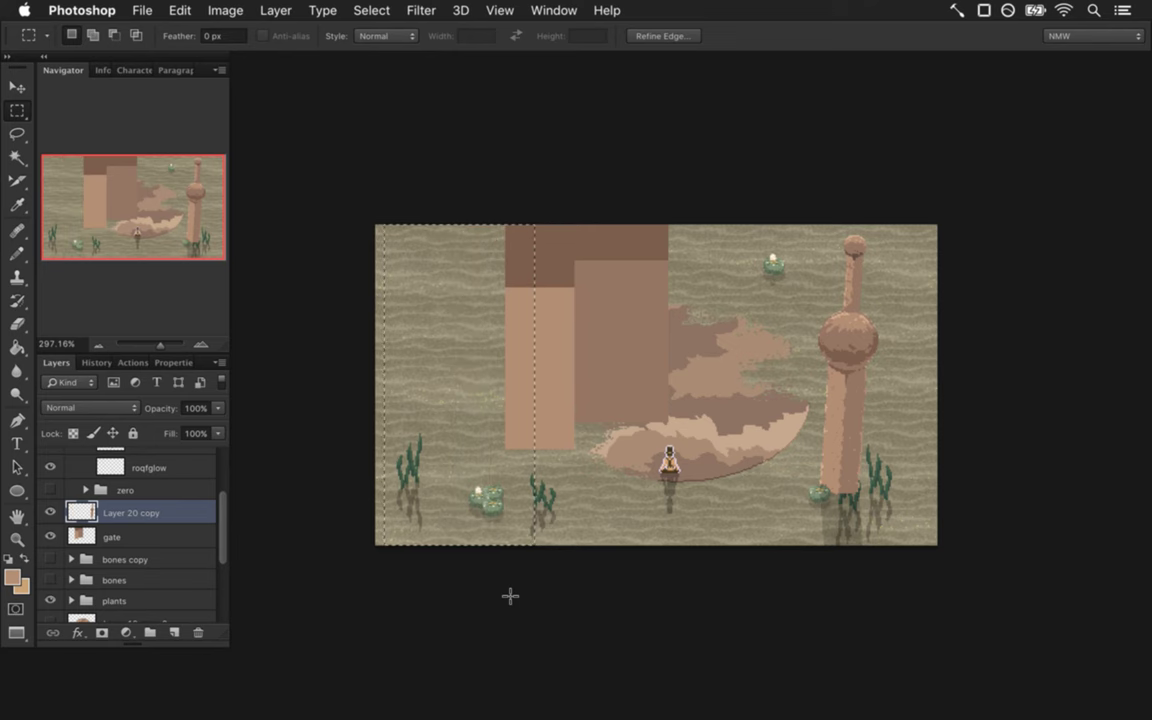
{"action": "left_click", "coordinate": [541, 222]}
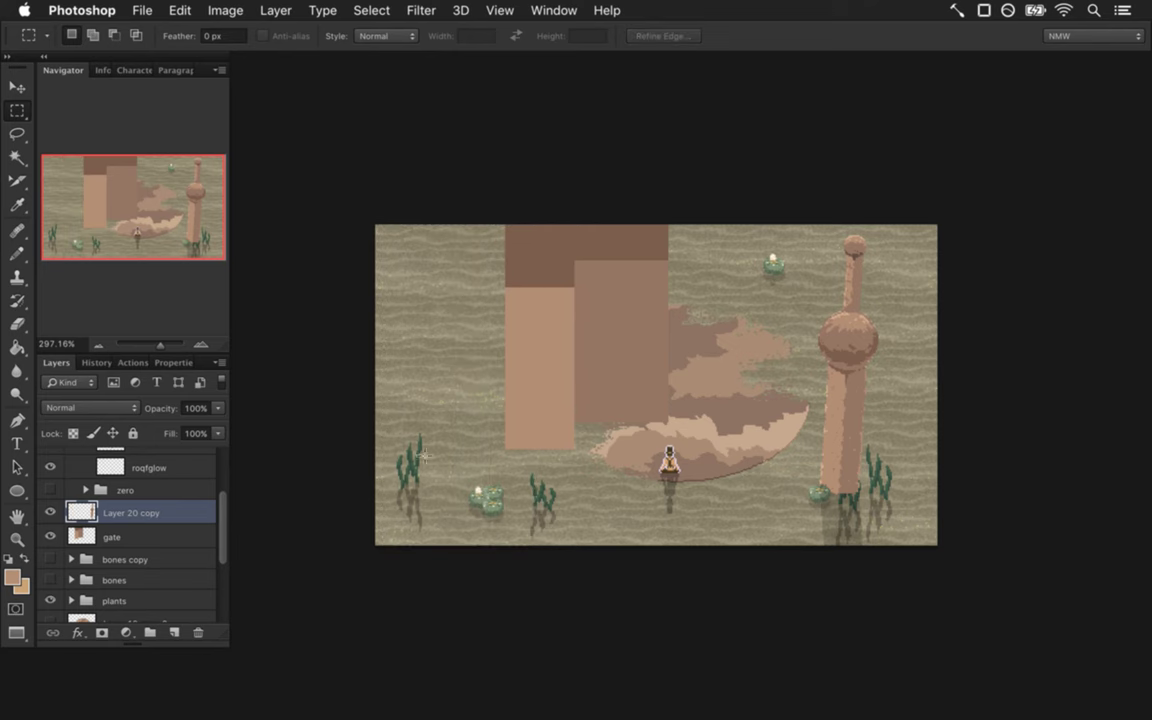
Move the gate layer above Layer 20 copy in the layer stack and save the file.
{"action": "left_click_drag", "start_coordinate": [511, 458], "coordinate": [543, 455]}
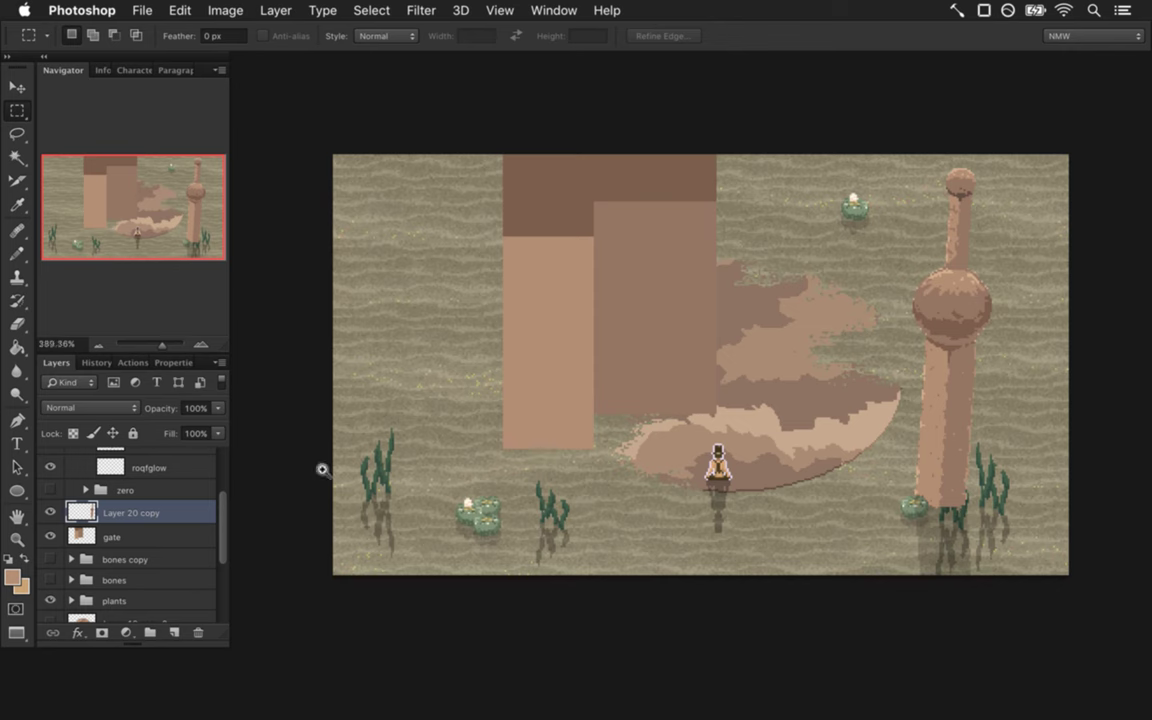
{"action": "left_click", "coordinate": [139, 534]}
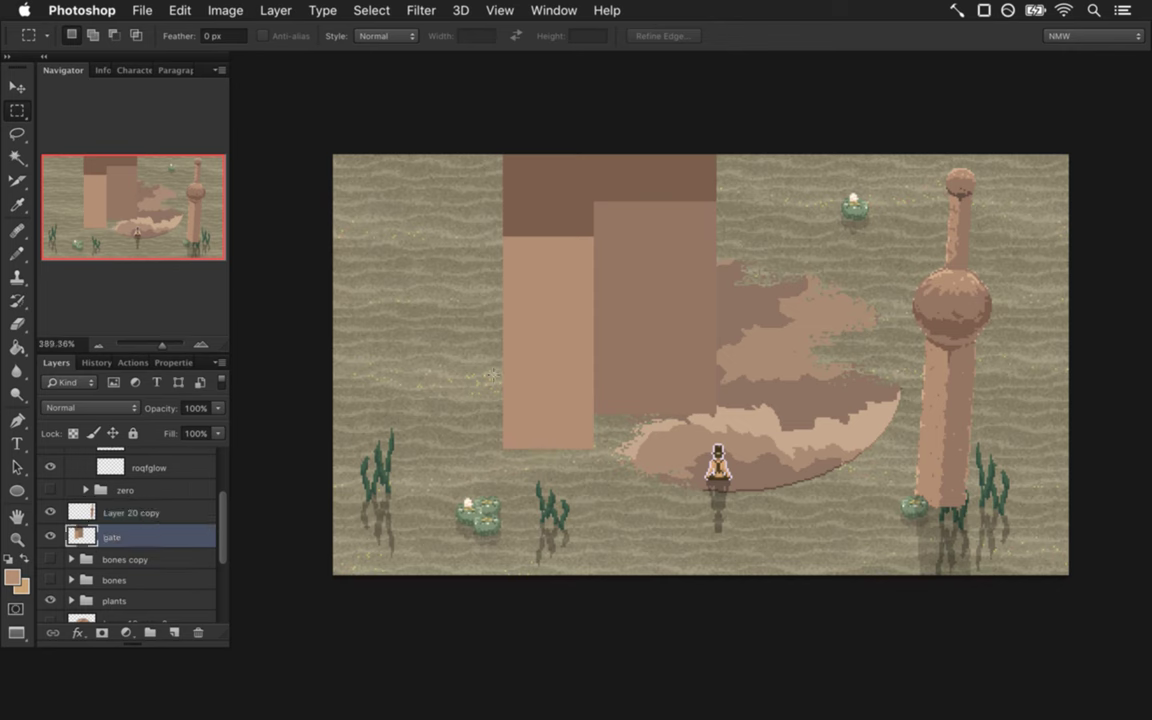
{"action": "left_click_drag", "start_coordinate": [100, 537], "coordinate": [155, 508]}
{"action": "key", "text": "super+s"}
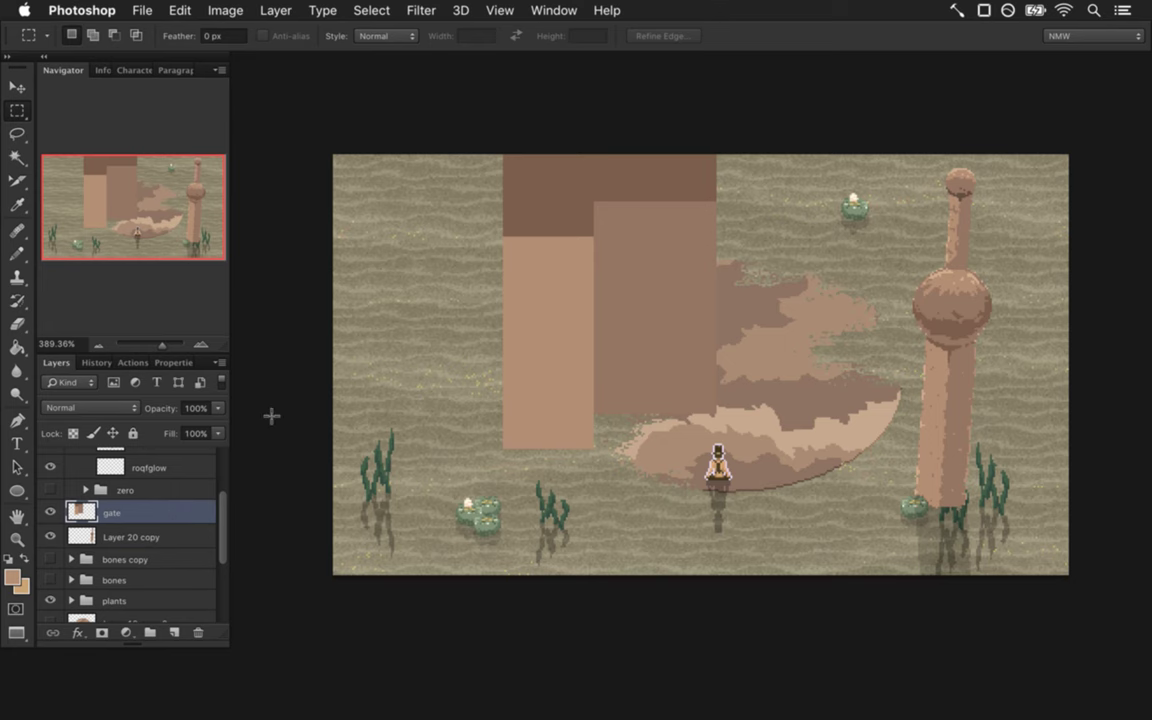
Widen the gate's light tan face on its left side by filling a rectangular selection with the same tan, and deselect.
{"action": "key", "text": "i"}
{"action": "key", "text": "m"}
{"action": "left_click", "coordinate": [665, 281], "text": "super"}
{"action": "left_click_drag", "start_coordinate": [695, 290], "coordinate": [563, 251]}
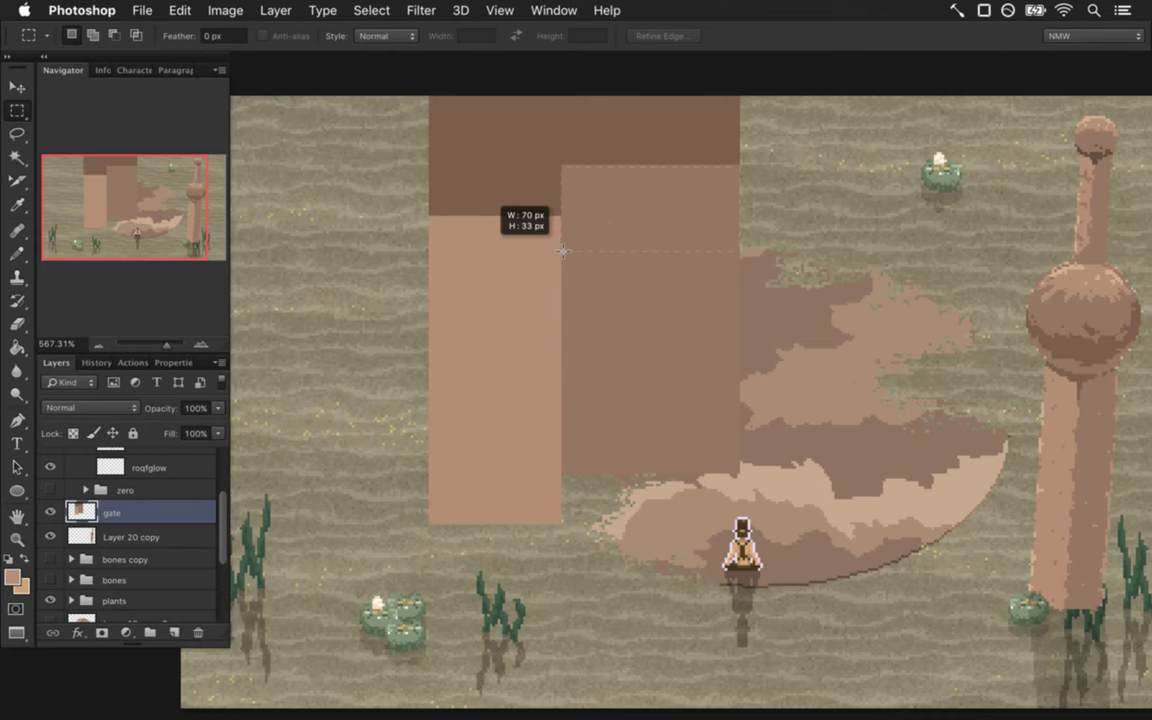
{"action": "left_click_drag", "start_coordinate": [563, 251], "coordinate": [562, 251]}
{"action": "left_click_drag", "start_coordinate": [504, 177], "coordinate": [362, 525]}
{"action": "key", "text": "i"}
{"action": "key", "text": "g"}
{"action": "left_click", "coordinate": [420, 300]}
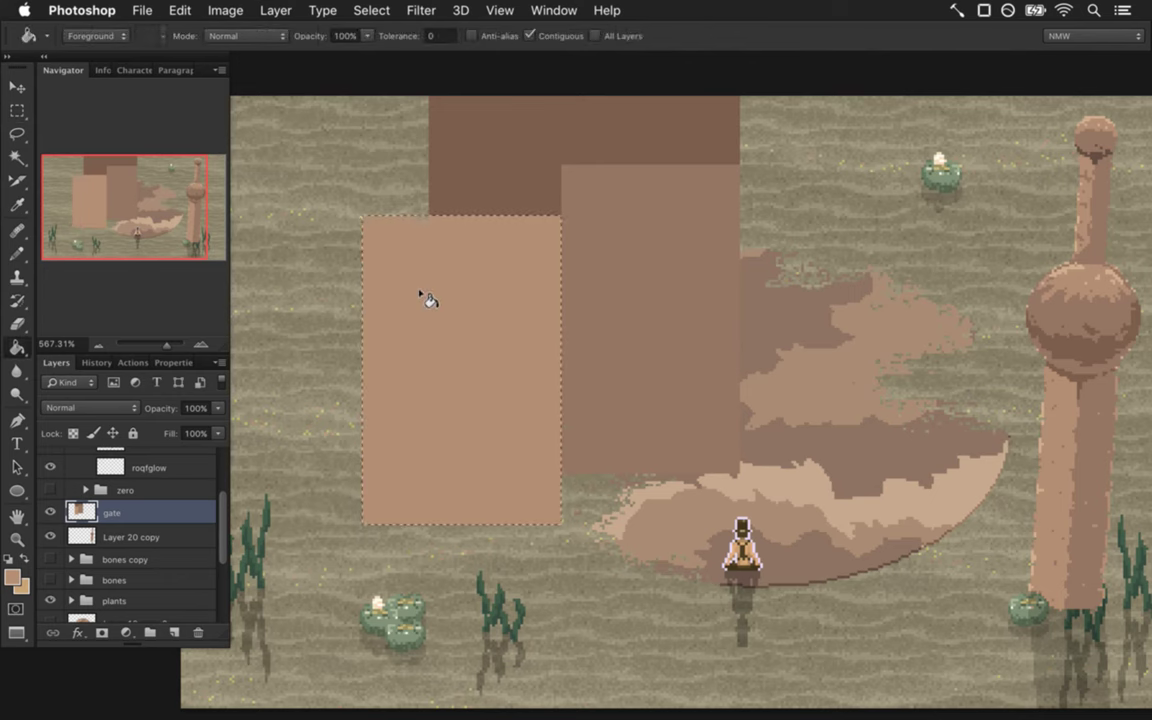
{"action": "key", "text": "m"}
{"action": "key", "text": "ctrl+d"}
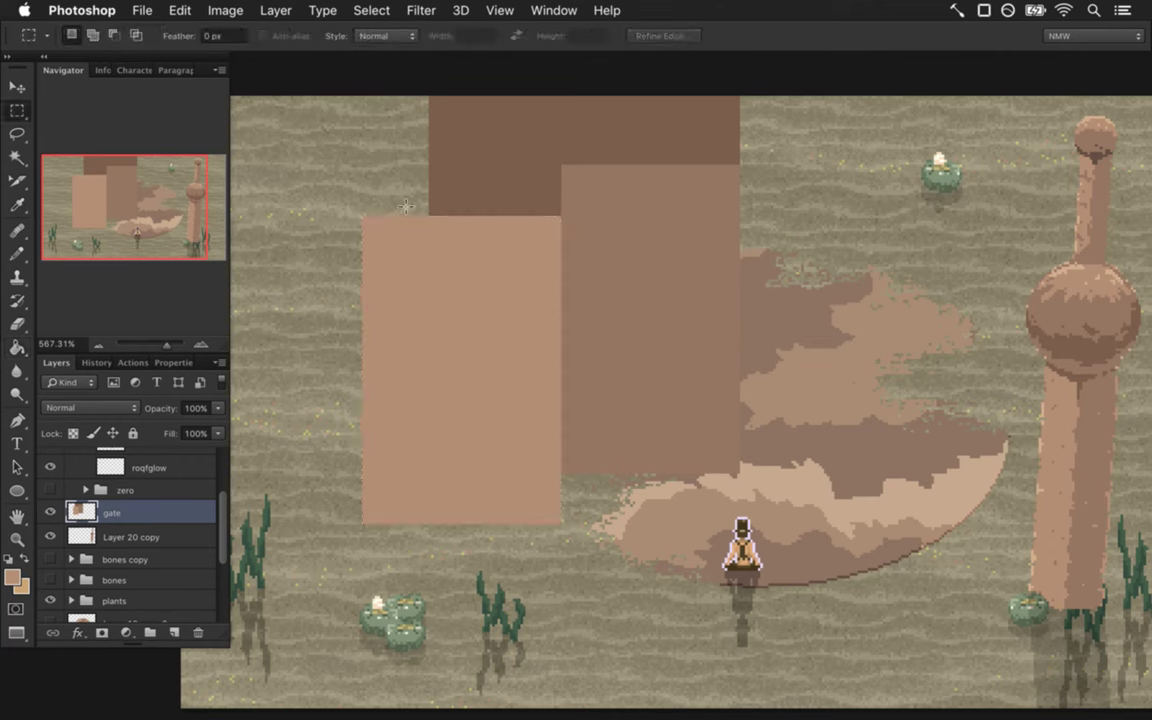
Extend the gate's dark brown top leftward to the edge of the widened tan face by outlining and filling the gap with its brown.
{"action": "key", "text": "i"}
{"action": "key", "text": "b"}
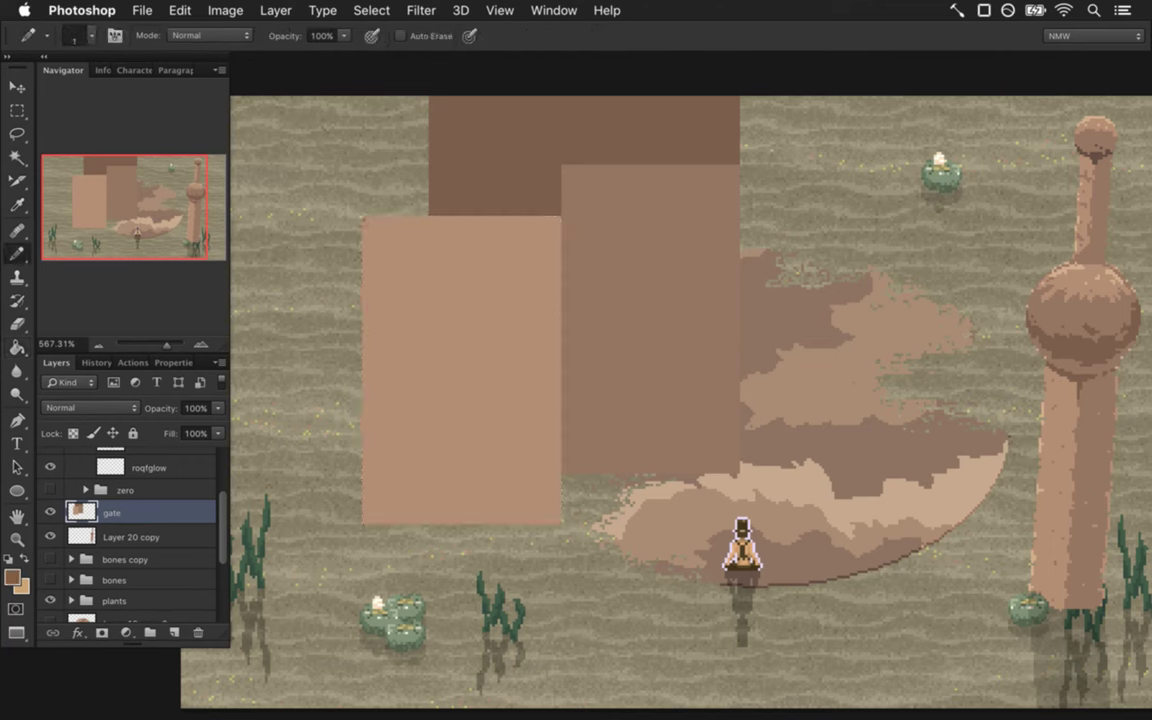
{"action": "left_click_drag", "start_coordinate": [366, 211], "coordinate": [366, 97]}
{"action": "scroll", "coordinate": [398, 228], "scroll_direction": "up", "scroll_amount": 5}
{"action": "key", "text": "g"}
{"action": "left_click", "coordinate": [405, 300]}
{"action": "scroll", "coordinate": [440, 370], "scroll_direction": "up", "scroll_amount": 5}
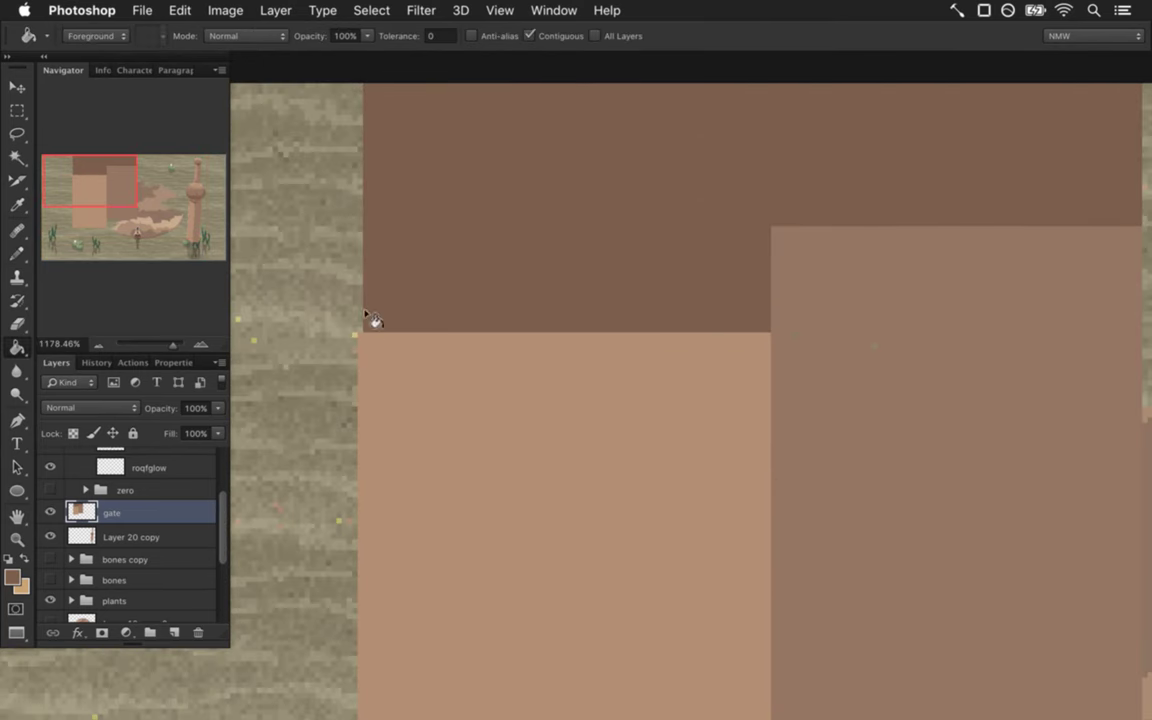
{"action": "key", "text": "b"}
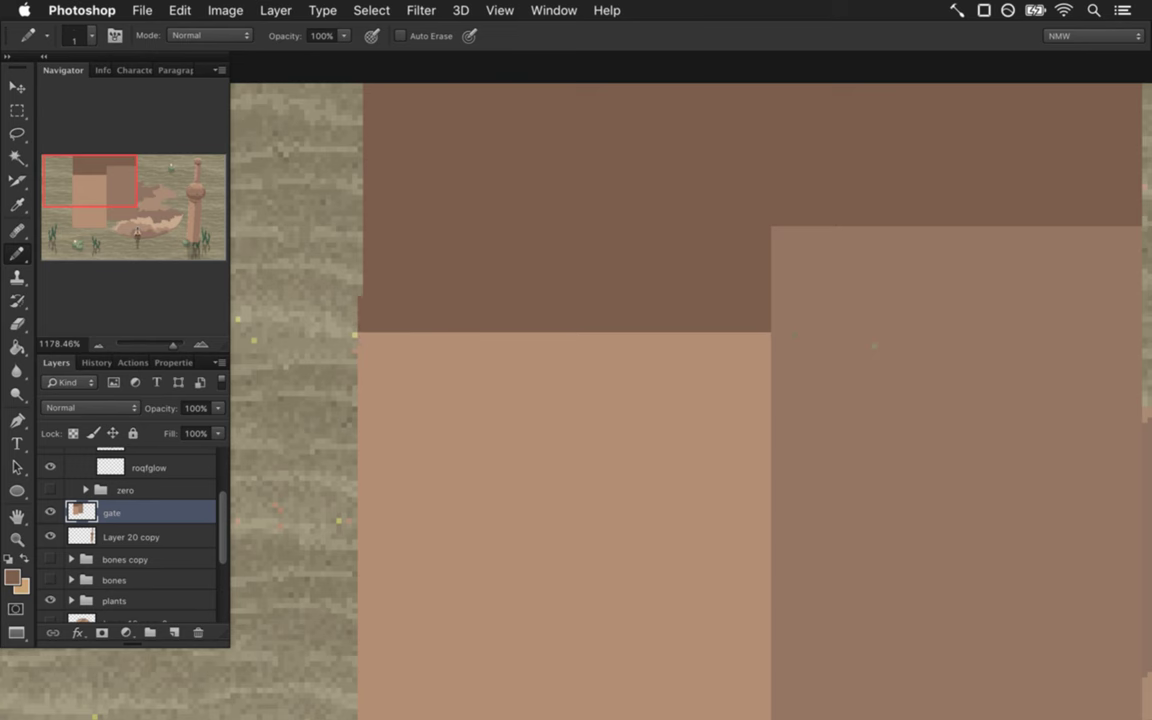
{"action": "scroll", "coordinate": [430, 320], "scroll_direction": "up", "scroll_amount": 3}
Set the foreground color to black and prepare the Pencil tool at 50% opacity.
{"action": "key", "text": "m"}
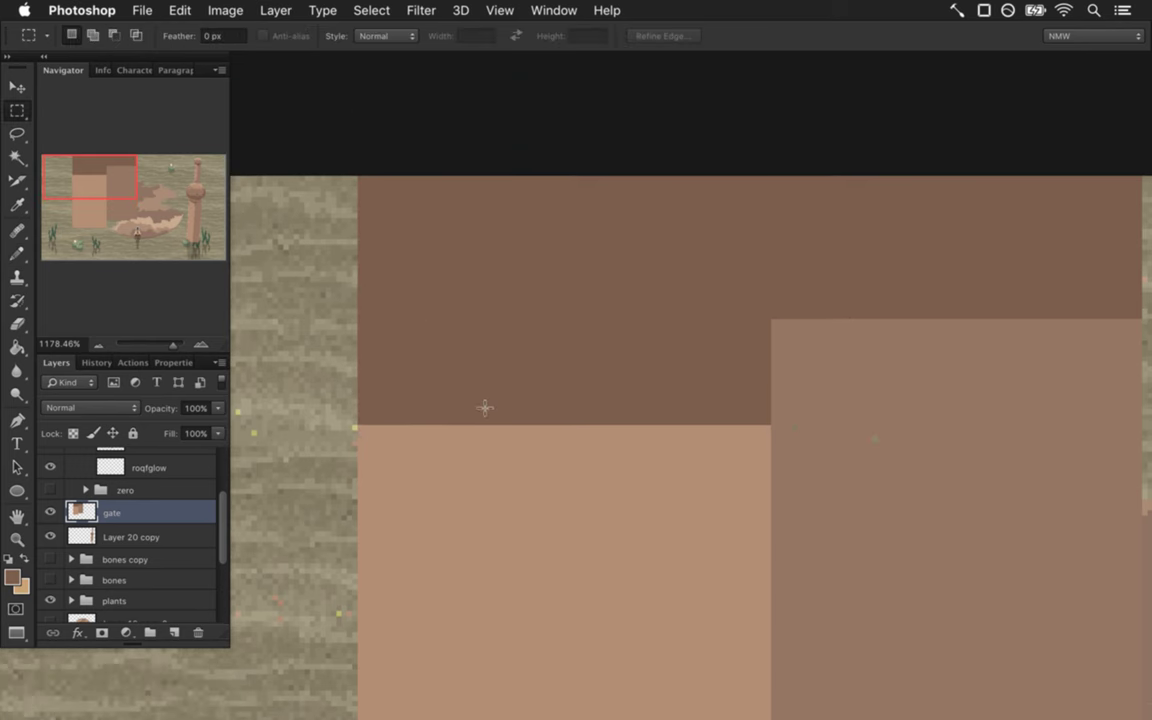
{"action": "left_click_drag", "start_coordinate": [524, 458], "coordinate": [426, 465]}
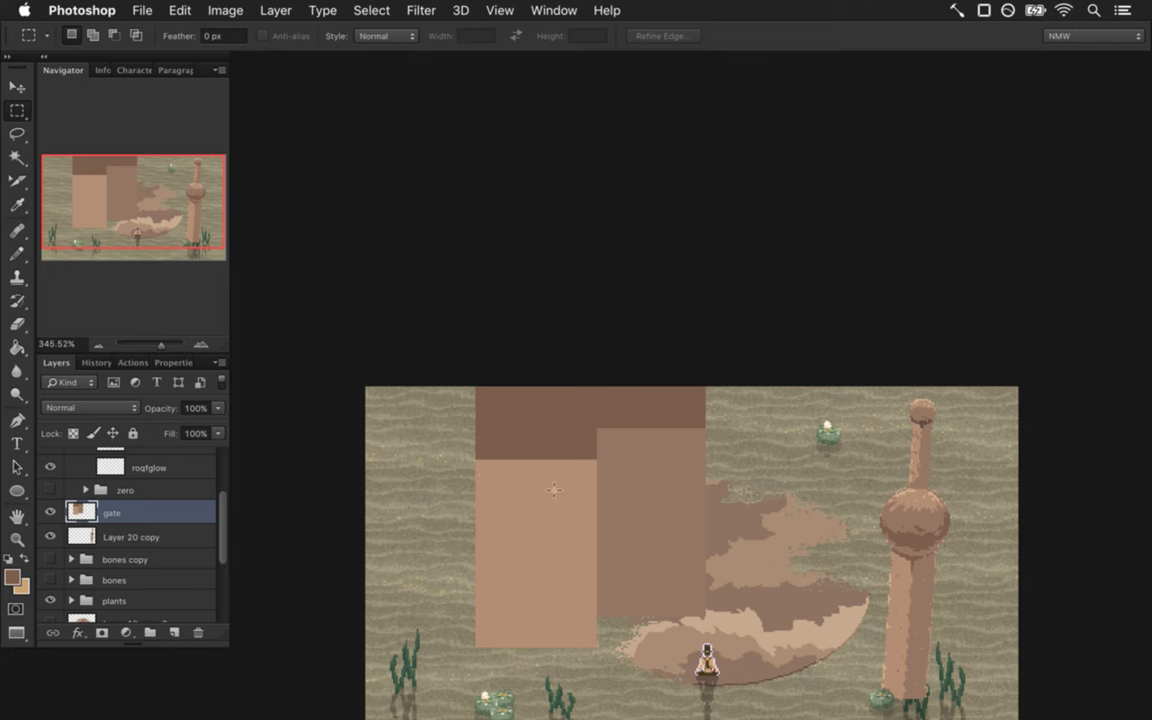
{"action": "scroll", "coordinate": [596, 524], "scroll_direction": "up", "scroll_amount": 5}
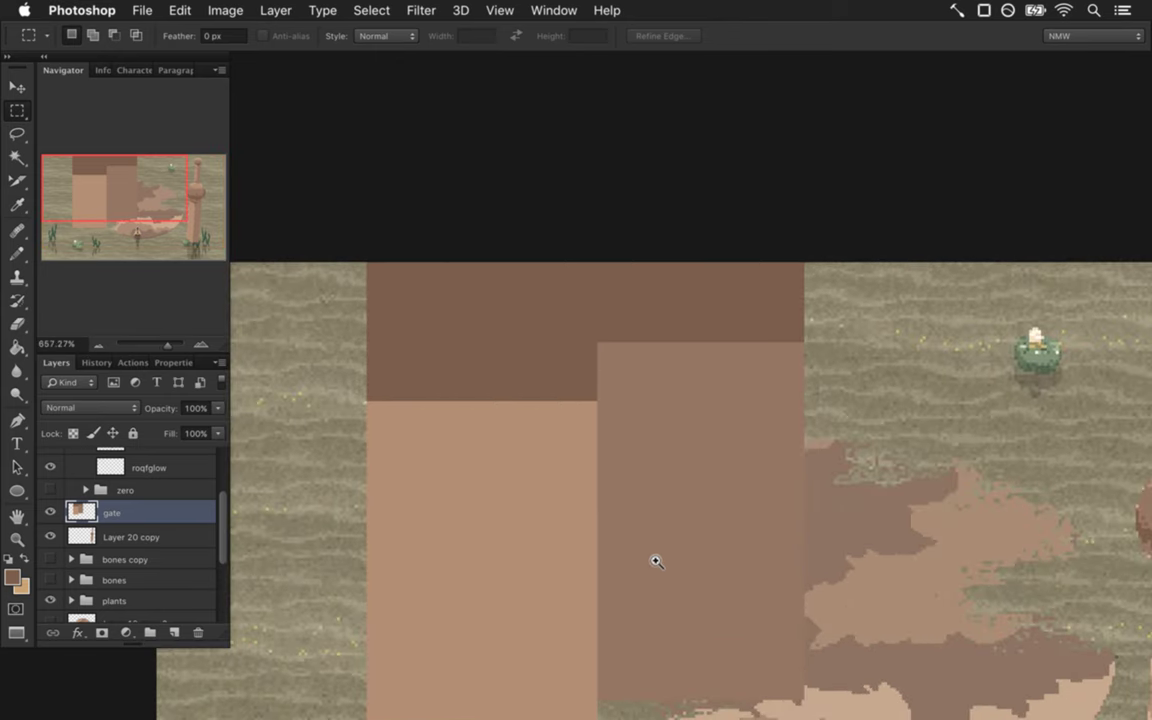
{"action": "scroll", "coordinate": [600, 555], "scroll_direction": "down", "scroll_amount": 2}
{"action": "scroll", "coordinate": [600, 555], "scroll_direction": "right", "scroll_amount": 2}
{"action": "scroll", "coordinate": [617, 598], "scroll_direction": "up", "scroll_amount": 2}
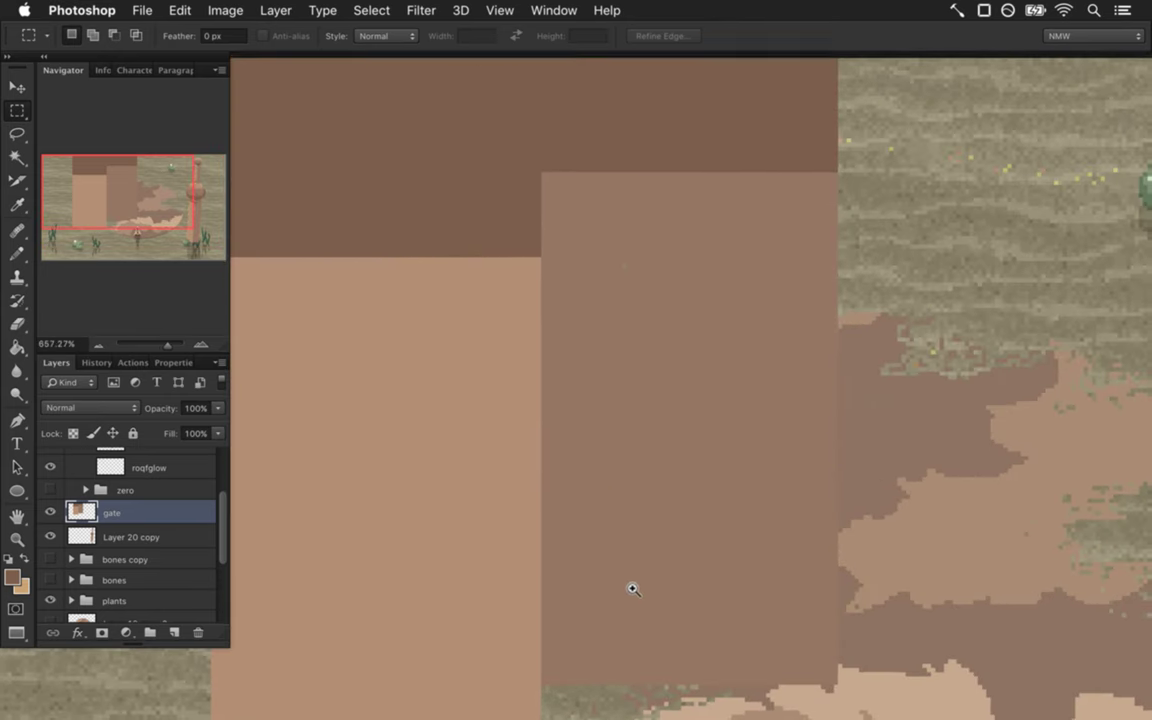
{"action": "scroll", "coordinate": [617, 598], "scroll_direction": "down", "scroll_amount": 3}
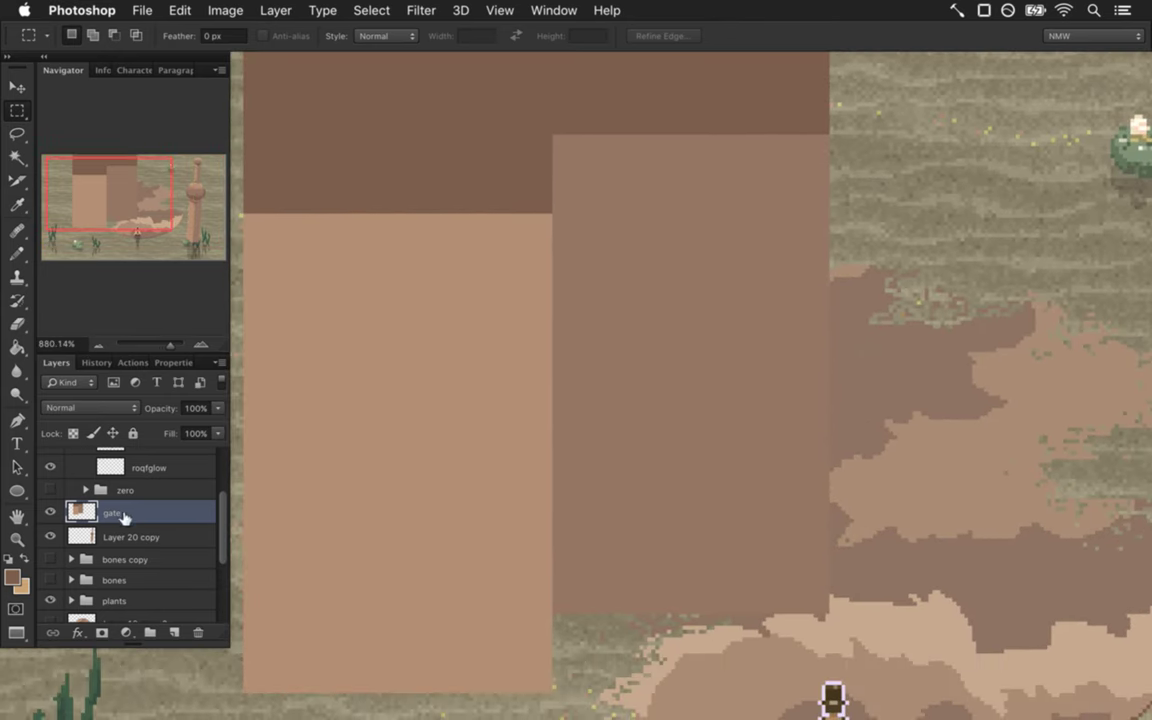
{"action": "left_click", "coordinate": [12, 576]}
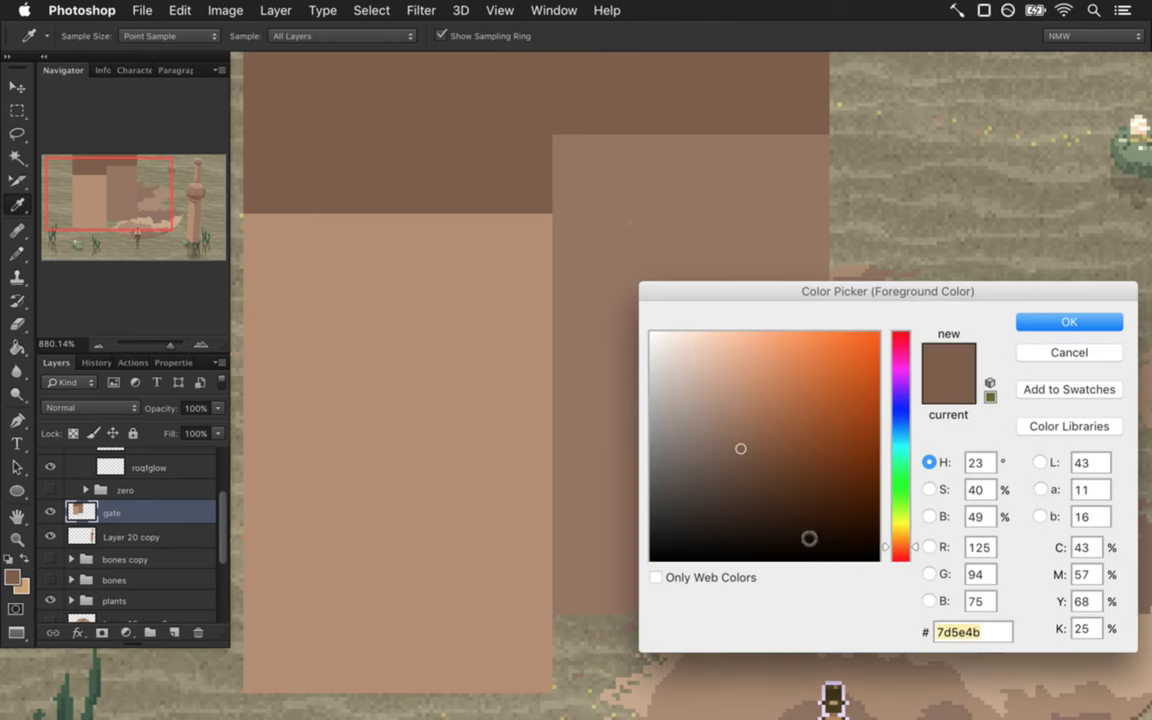
{"action": "left_click", "coordinate": [815, 554]}
{"action": "key", "text": "Return"}
{"action": "key", "text": "b"}
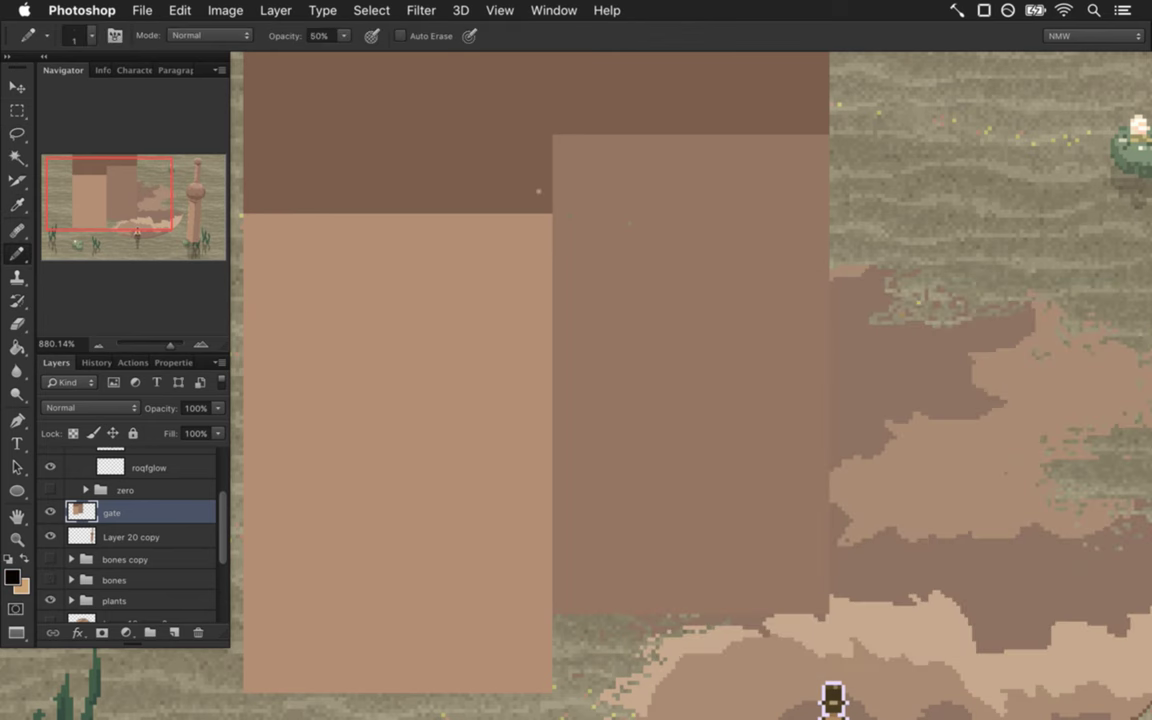
Select a narrow strip along the left edge of the gate's recessed brown face, pencil an uneven shadow inside it and deselect.
{"action": "key", "text": "m"}
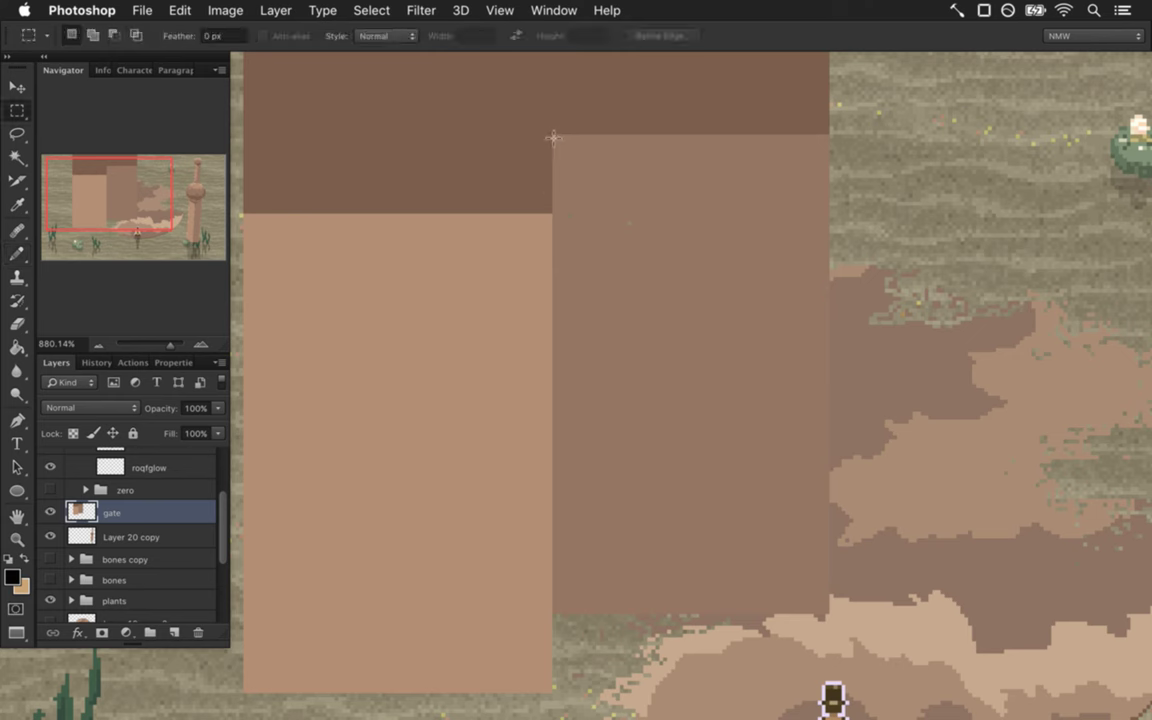
{"action": "left_click_drag", "start_coordinate": [557, 143], "coordinate": [580, 612]}
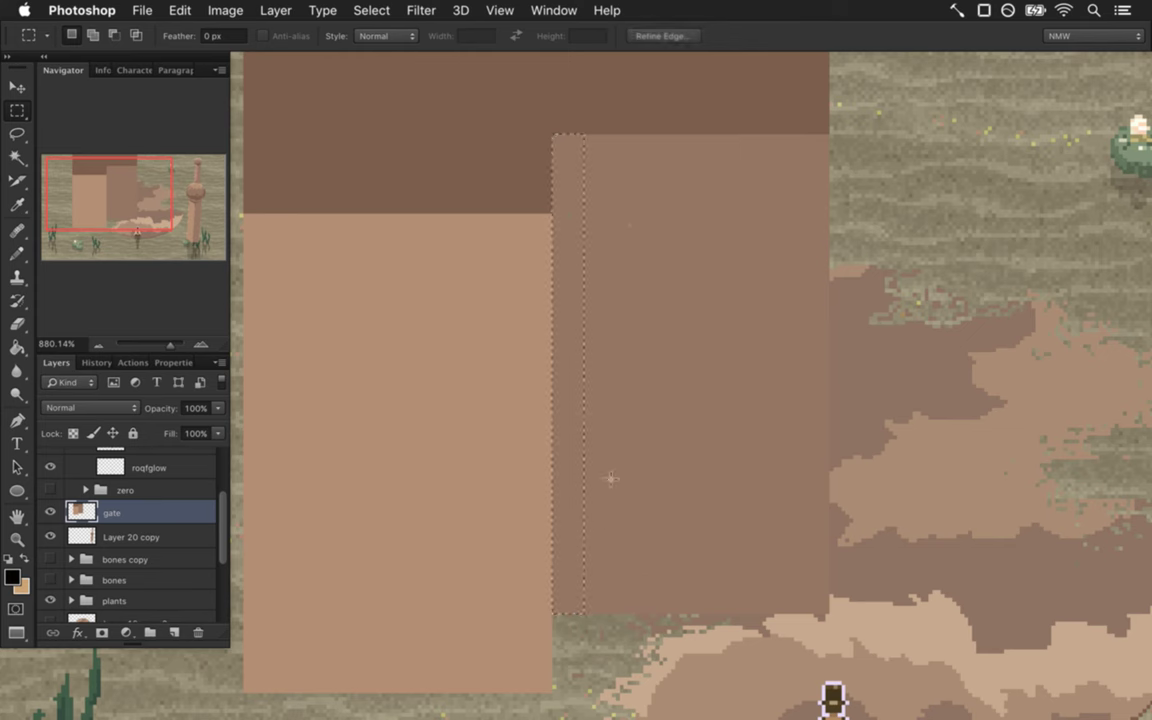
{"action": "key", "text": "g"}
{"action": "key", "text": "b"}
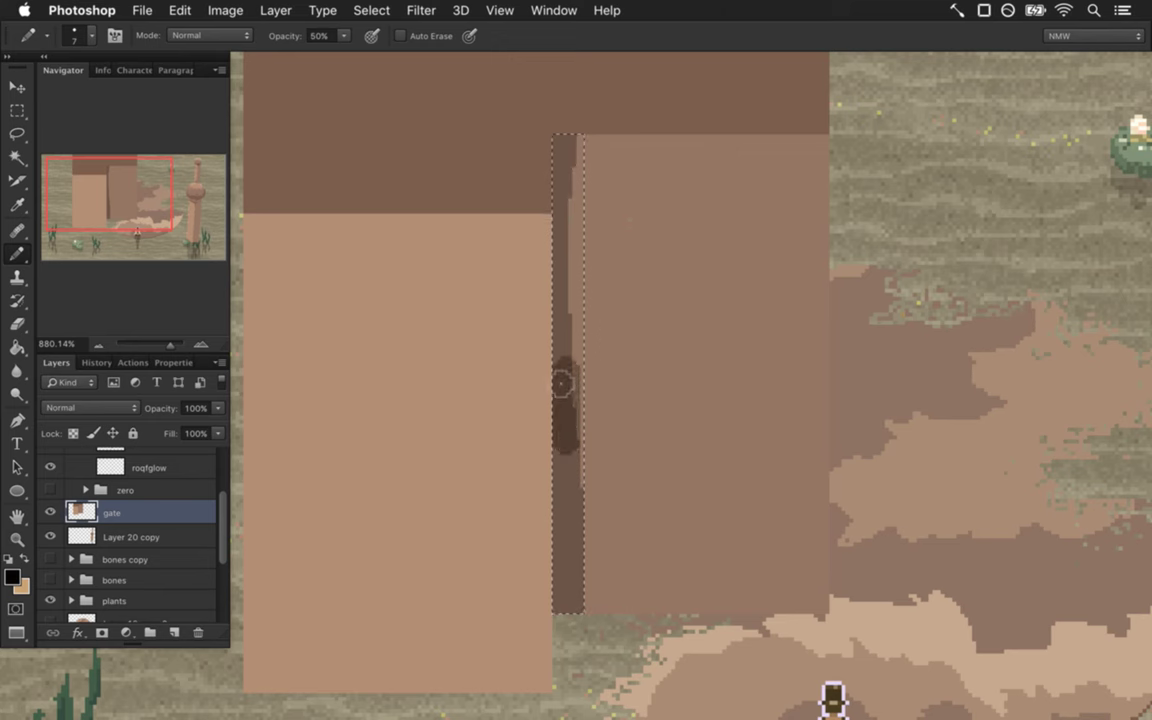
{"action": "left_click_drag", "start_coordinate": [568, 428], "coordinate": [559, 272]}
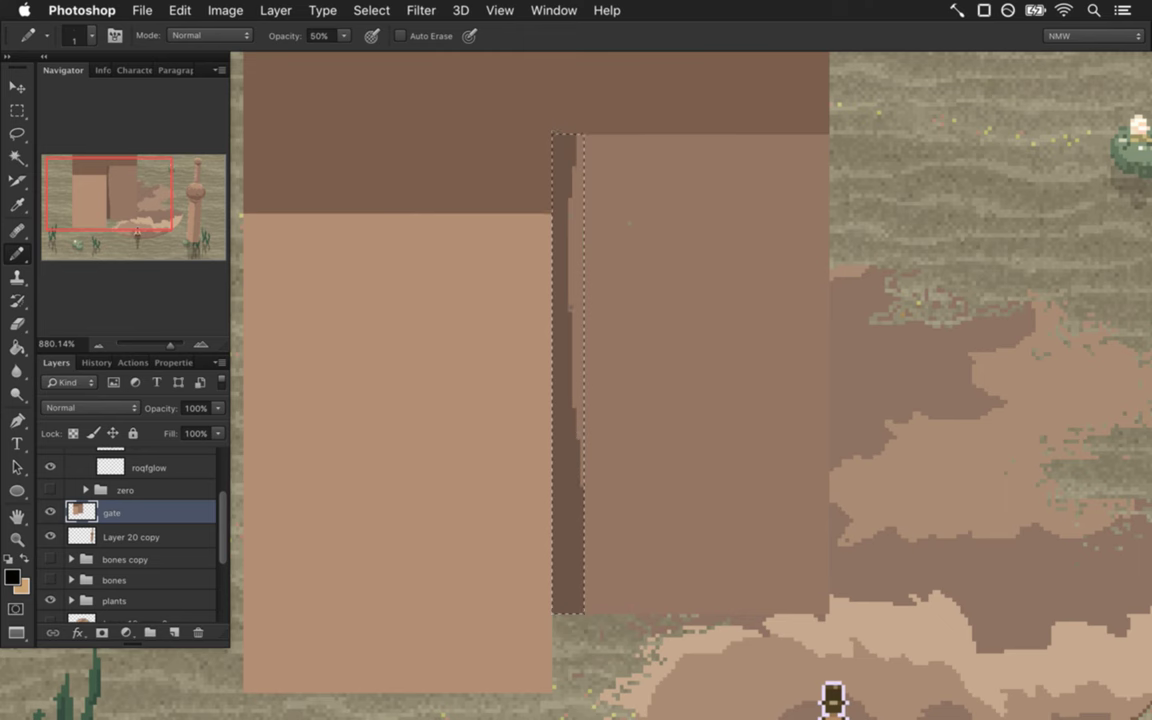
{"action": "key", "text": "m"}
{"action": "key", "text": "ctrl+d"}
Add a new layer above the gate layer and select the shadow strip on the gate layer with the Magic Wand.
{"action": "left_click_drag", "start_coordinate": [530, 366], "coordinate": [507, 425]}
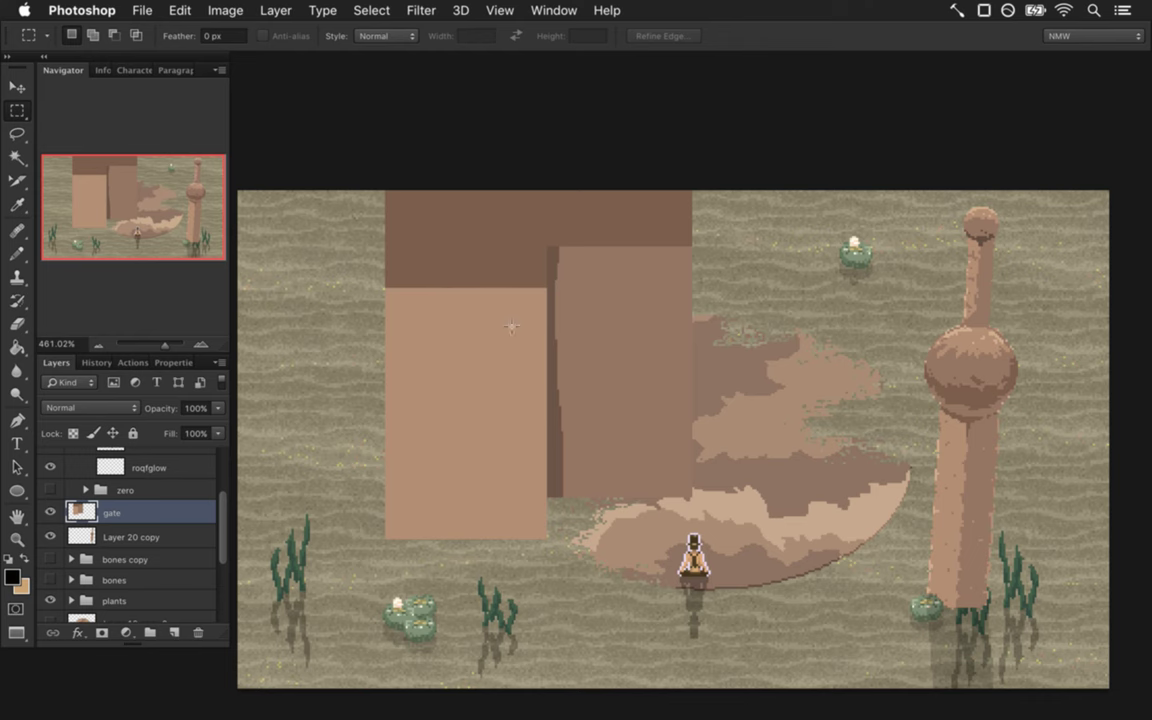
{"action": "left_click", "coordinate": [564, 393], "text": "ctrl"}
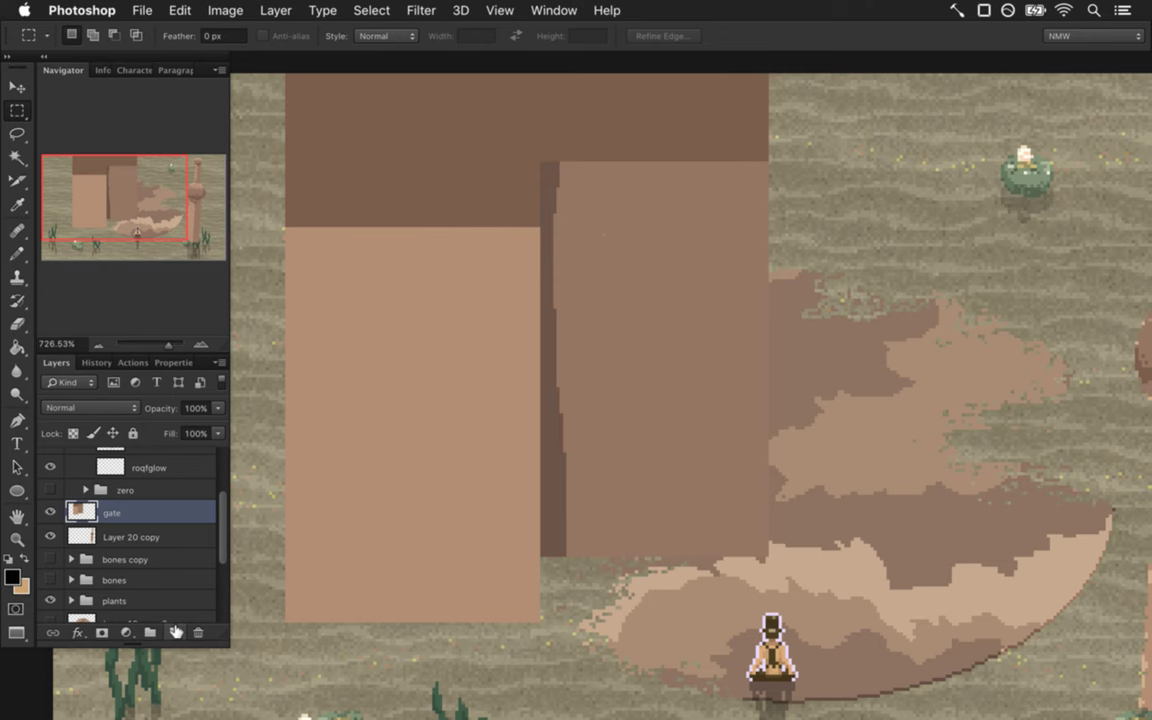
{"action": "left_click", "coordinate": [174, 632]}
{"action": "key", "text": "i"}
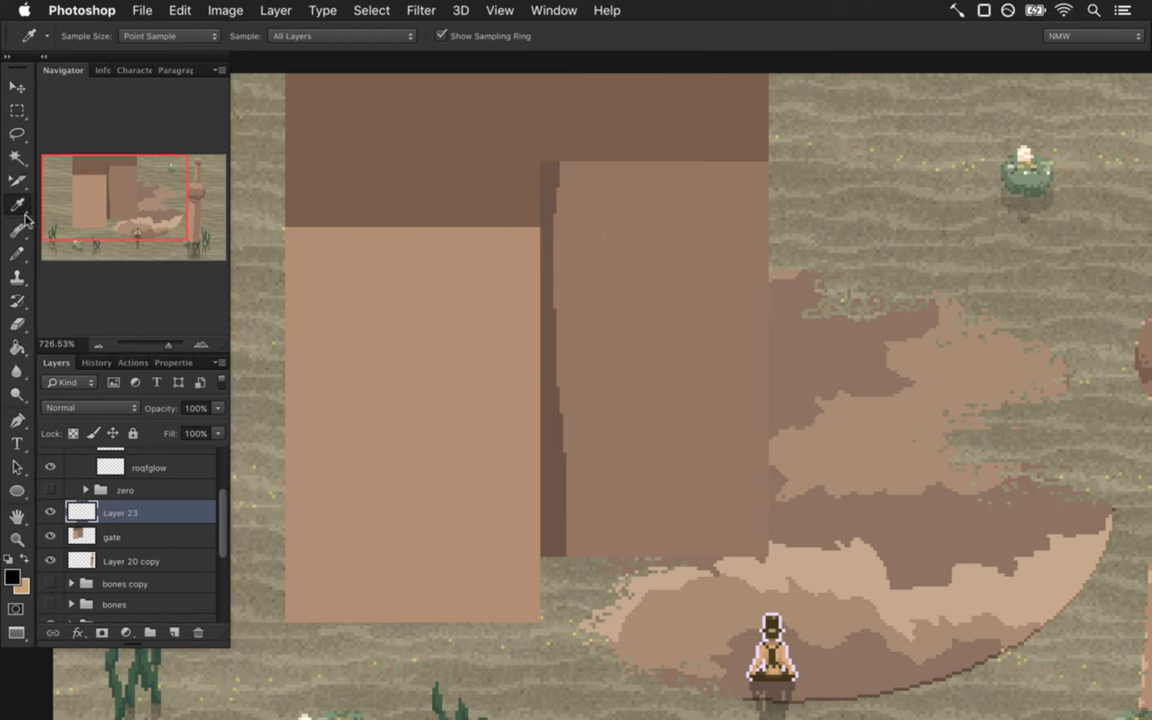
{"action": "left_click", "coordinate": [17, 154]}
{"action": "left_click", "coordinate": [548, 222]}
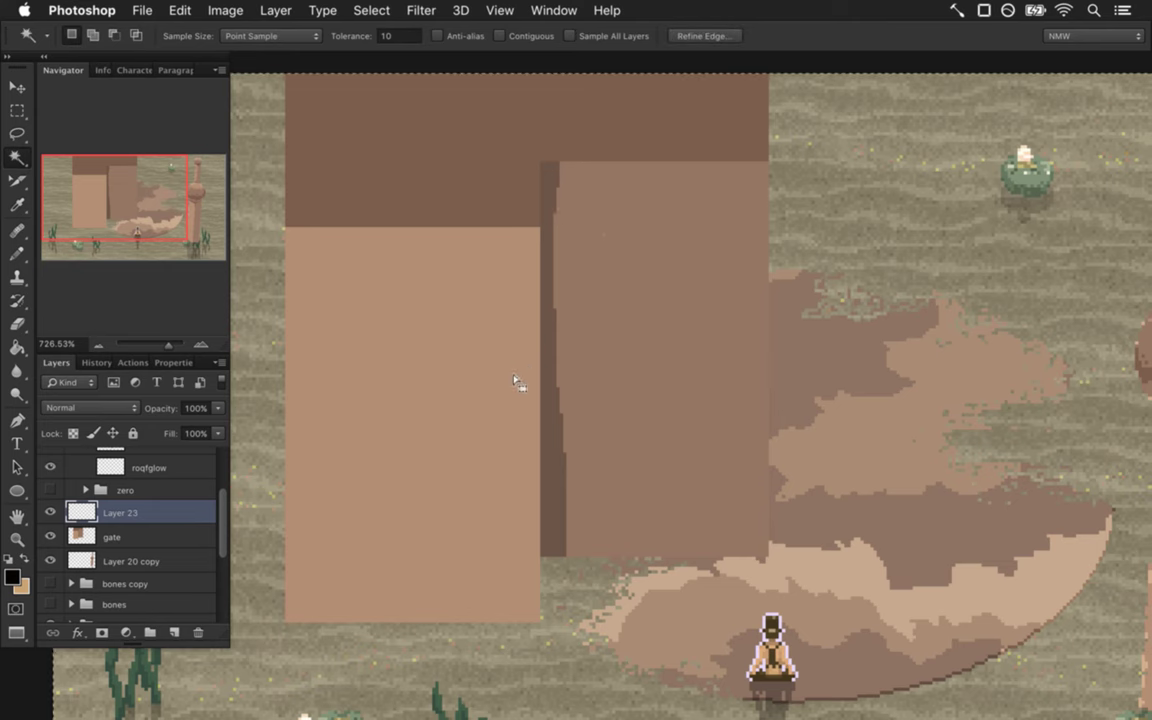
{"action": "key", "text": "alt+bracketleft"}
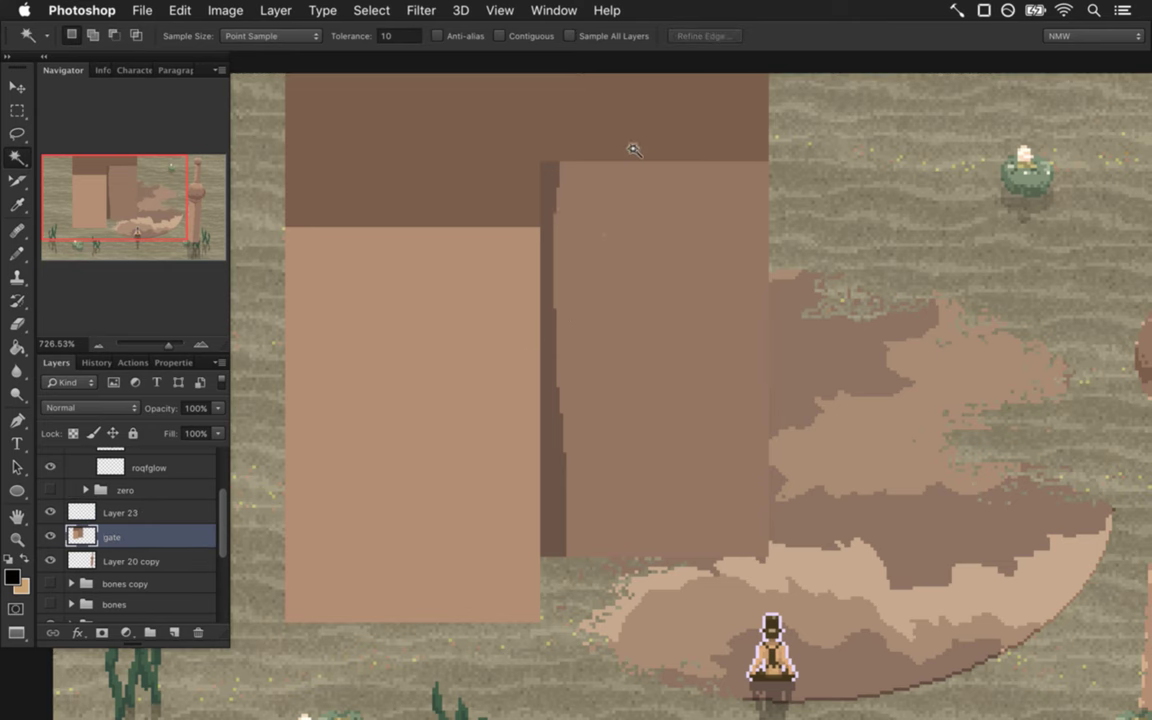
{"action": "left_click", "coordinate": [550, 350]}
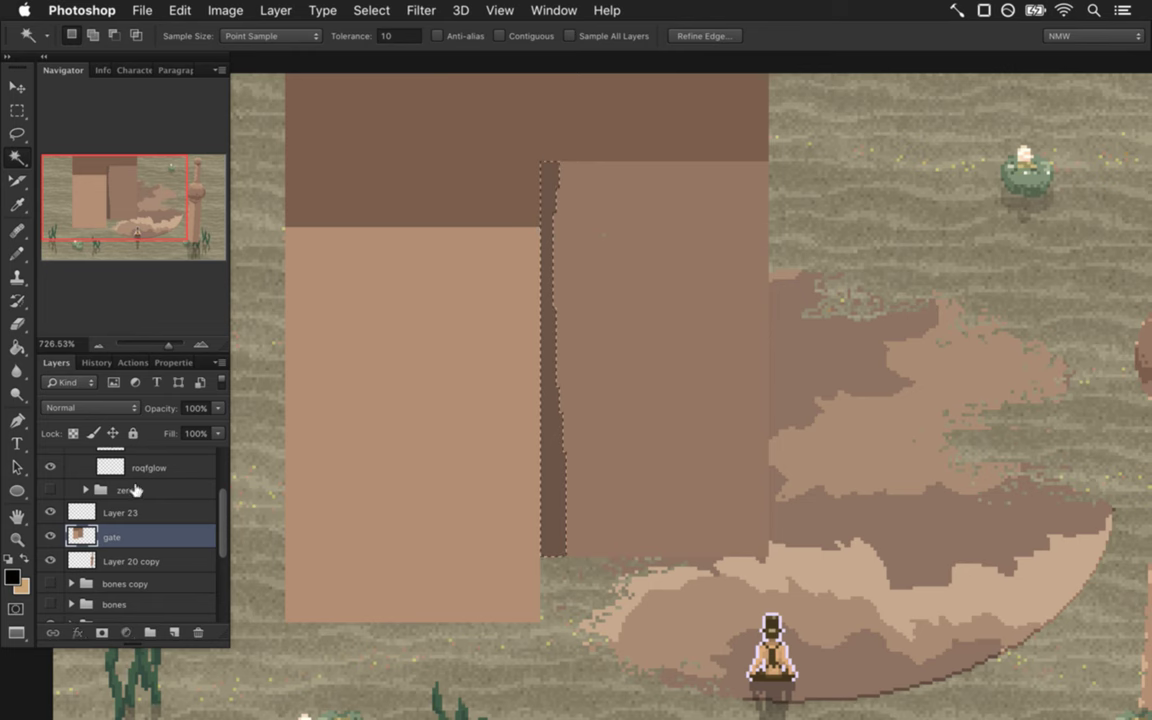
Paint the selected shadow strip solid black on the new layer using a 15 px Pencil at 100% opacity, and deselect.
{"action": "left_click", "coordinate": [120, 512]}
{"action": "key", "text": "b"}
{"action": "key", "text": "bracketright"}
{"action": "key", "text": "bracketright"}
{"action": "key", "text": "bracketright"}
{"action": "key", "text": "bracketright"}
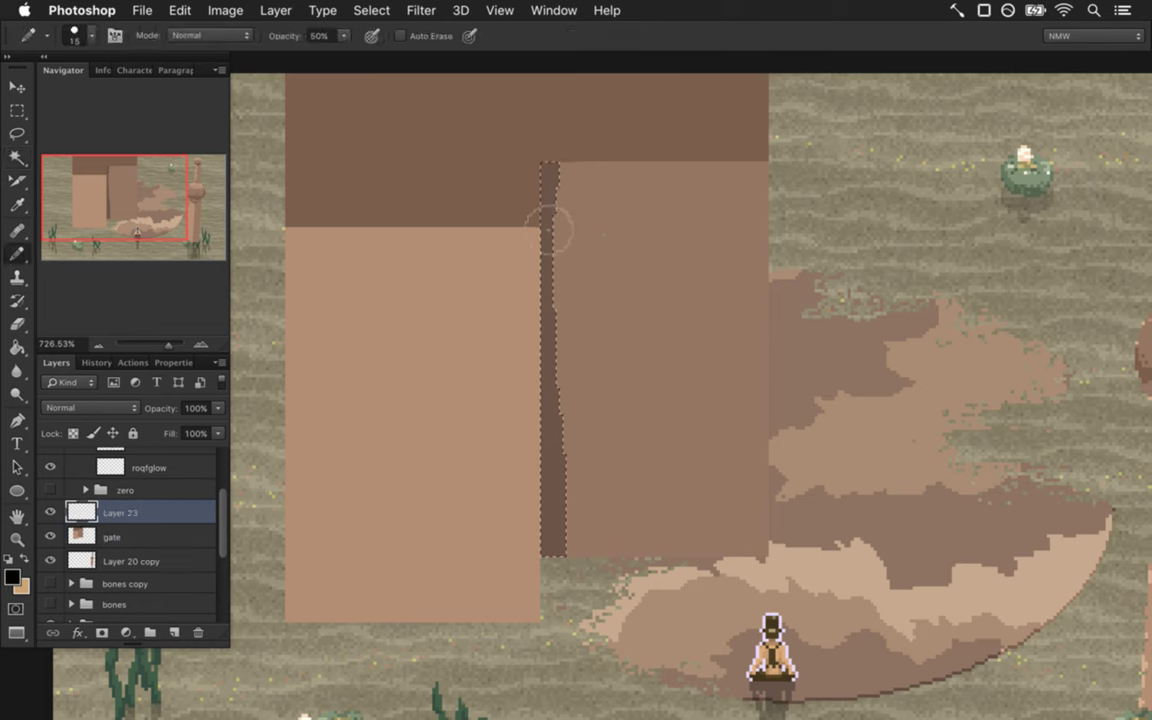
{"action": "key", "text": "0"}
{"action": "mouse_move", "coordinate": [548, 168]}
{"action": "left_mouse_down"}
{"action": "mouse_move", "coordinate": [537, 402]}
{"action": "mouse_move", "coordinate": [554, 550]}
{"action": "left_mouse_up"}
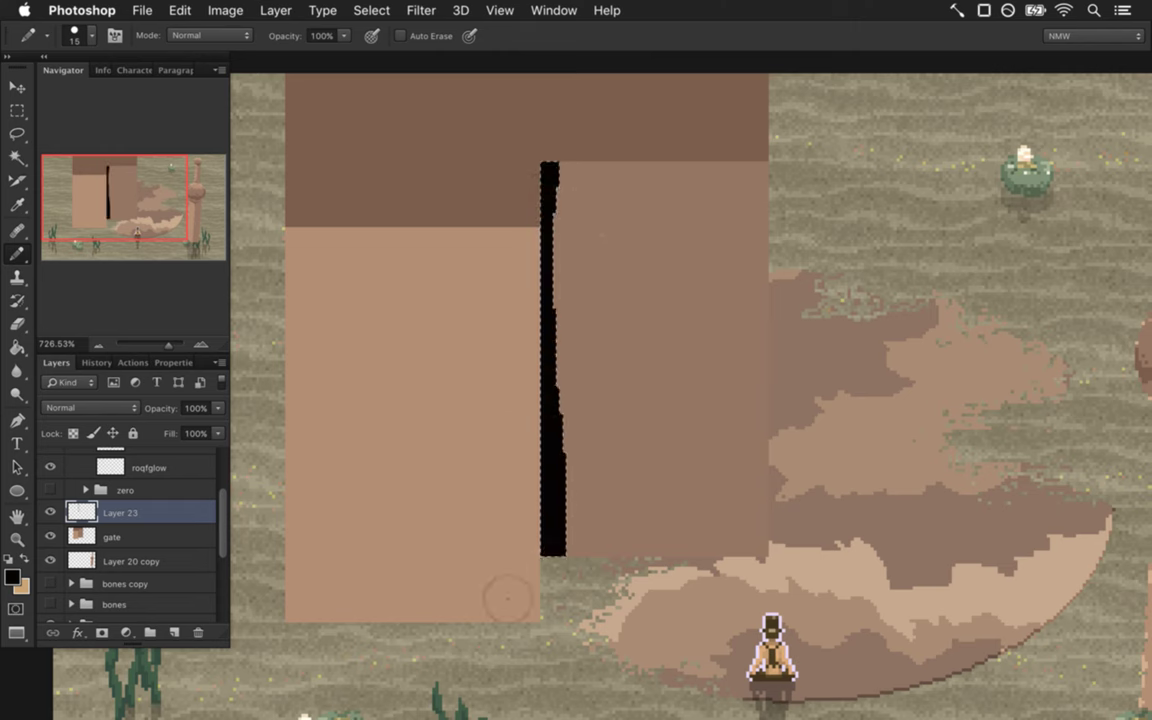
{"action": "key", "text": "m"}
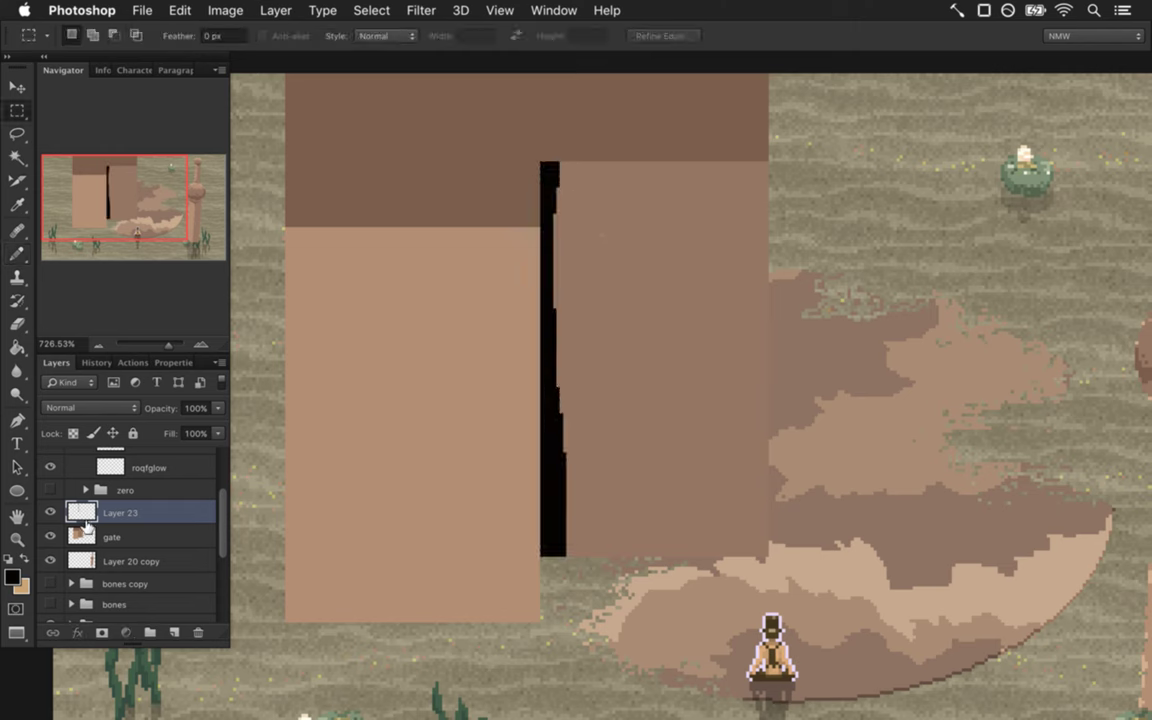
Lower the black shadow layer's opacity to 51% and fill the strip beneath it on the gate layer with the recessed face's brown.
{"action": "left_click_drag", "start_coordinate": [221, 411], "coordinate": [177, 429]}
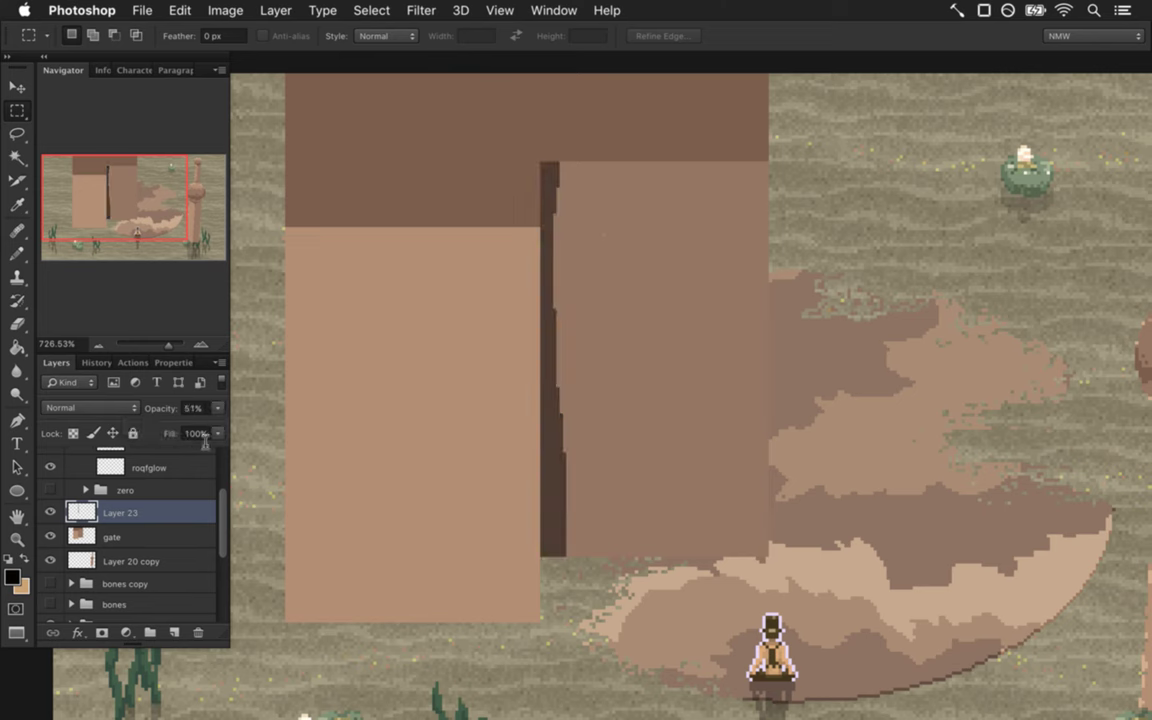
{"action": "left_click", "coordinate": [110, 538]}
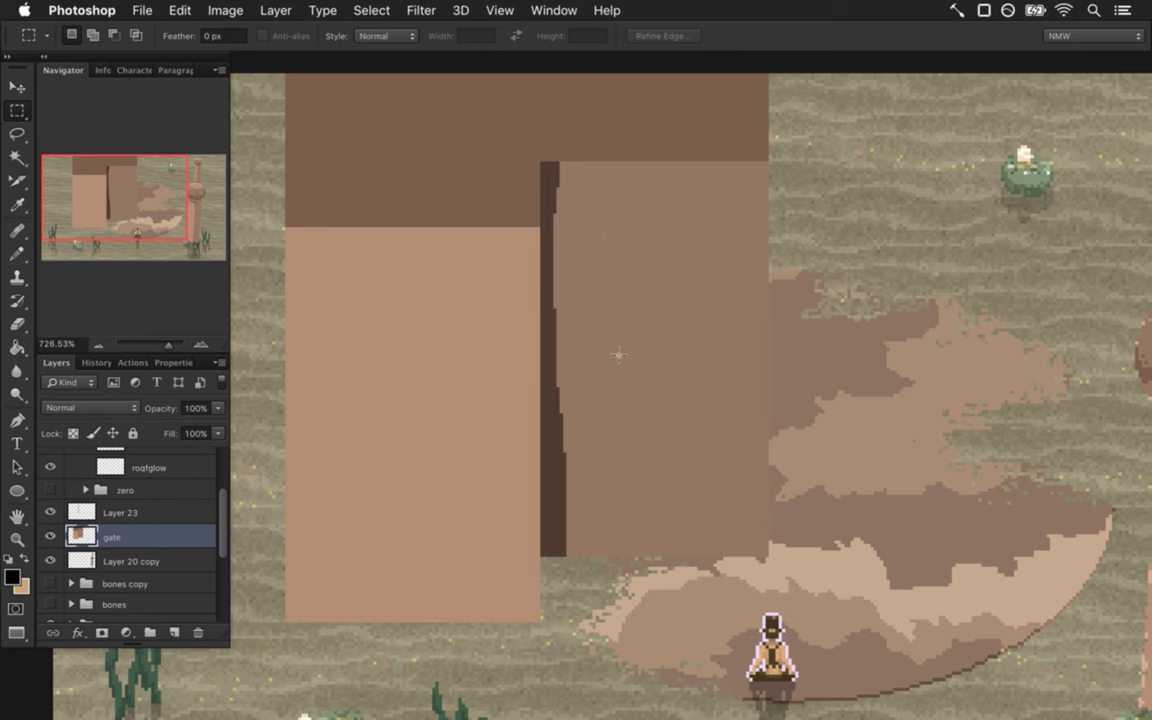
{"action": "key", "text": "i"}
{"action": "left_click", "coordinate": [589, 463]}
{"action": "key", "text": "g"}
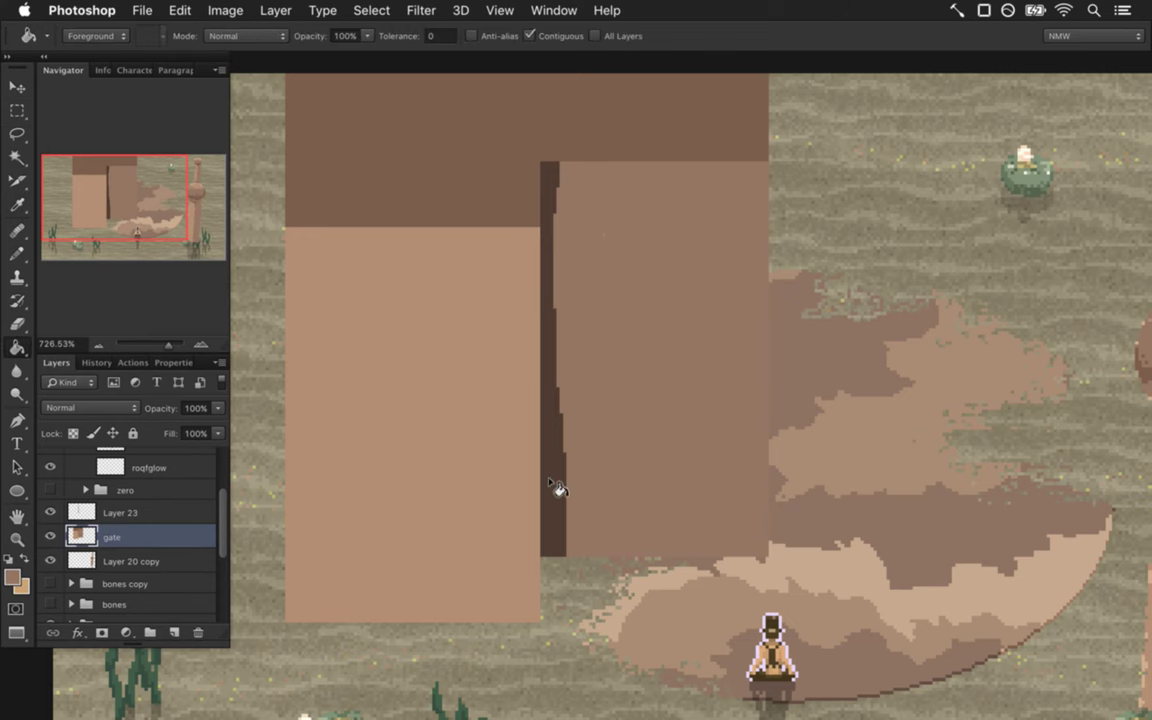
{"action": "left_click", "coordinate": [555, 490]}
Hide and reshow the gate layer to check the fill, and save the document with the shadow layer active.
{"action": "left_click", "coordinate": [50, 537]}
{"action": "left_click", "coordinate": [50, 537]}
{"action": "left_click", "coordinate": [120, 511]}
{"action": "key", "text": "super+s"}
{"action": "scroll", "coordinate": [520, 362], "scroll_direction": "down", "scroll_amount": 3}
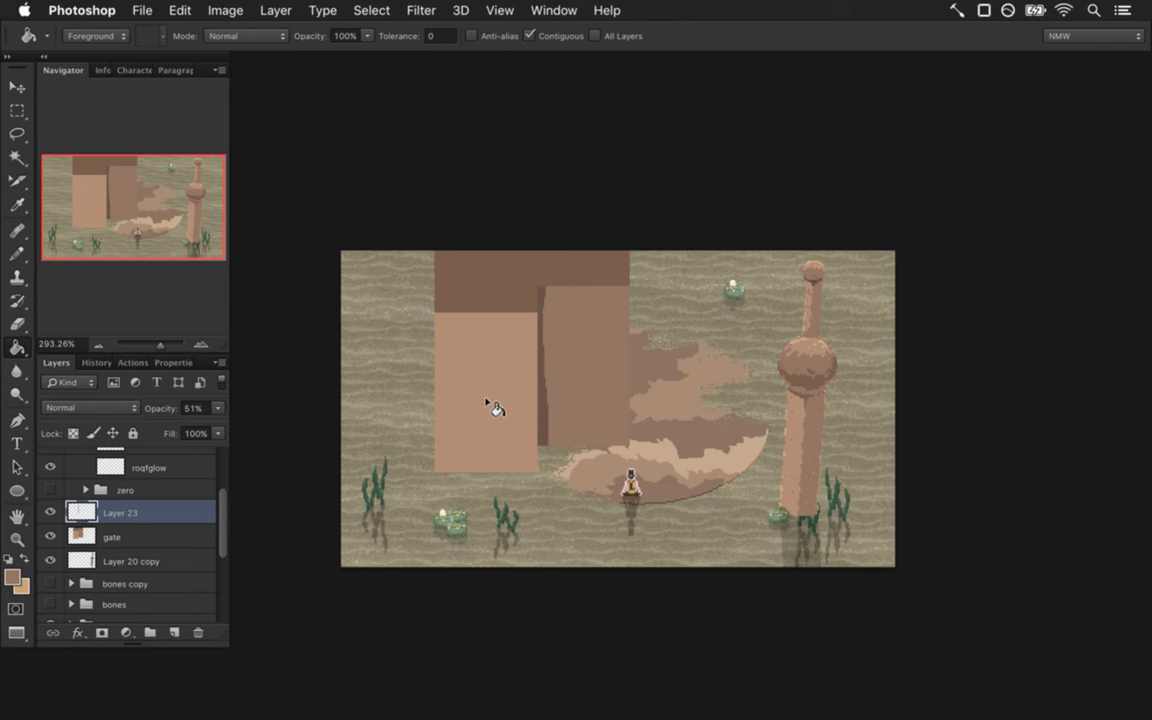
{"action": "left_click_drag", "start_coordinate": [420, 422], "coordinate": [470, 419]}
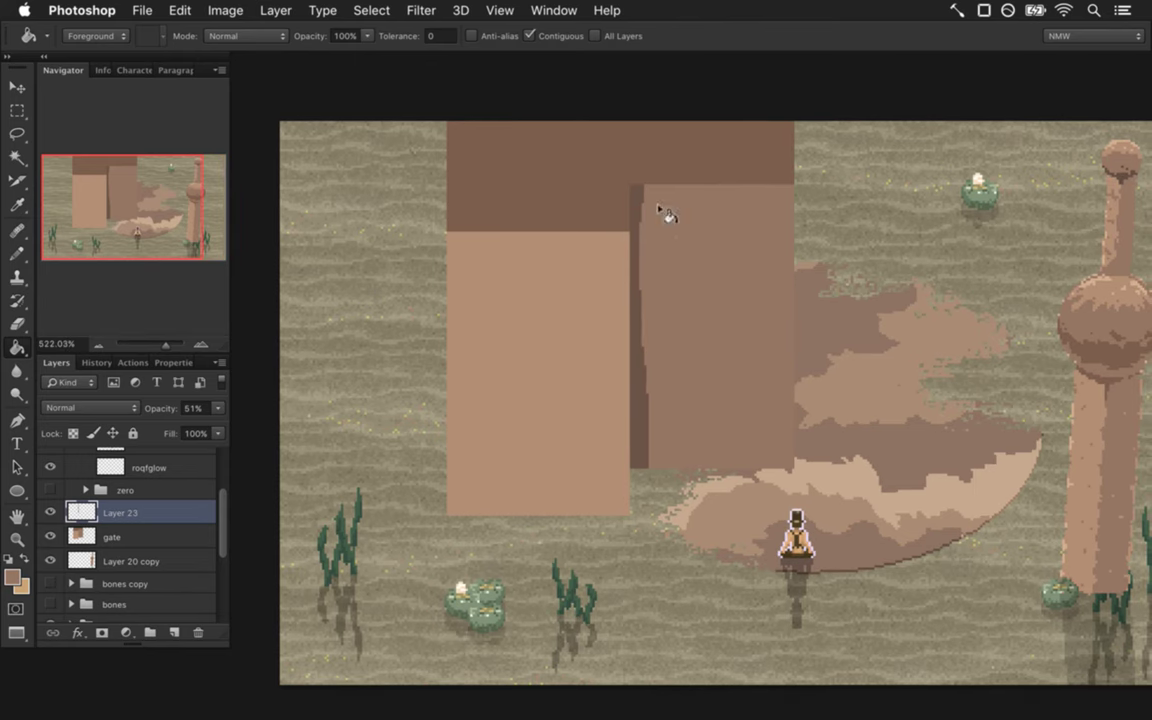
Make the gate layer active.
{"action": "key", "text": "i"}
{"action": "key", "text": "b"}
{"action": "key", "text": "m"}
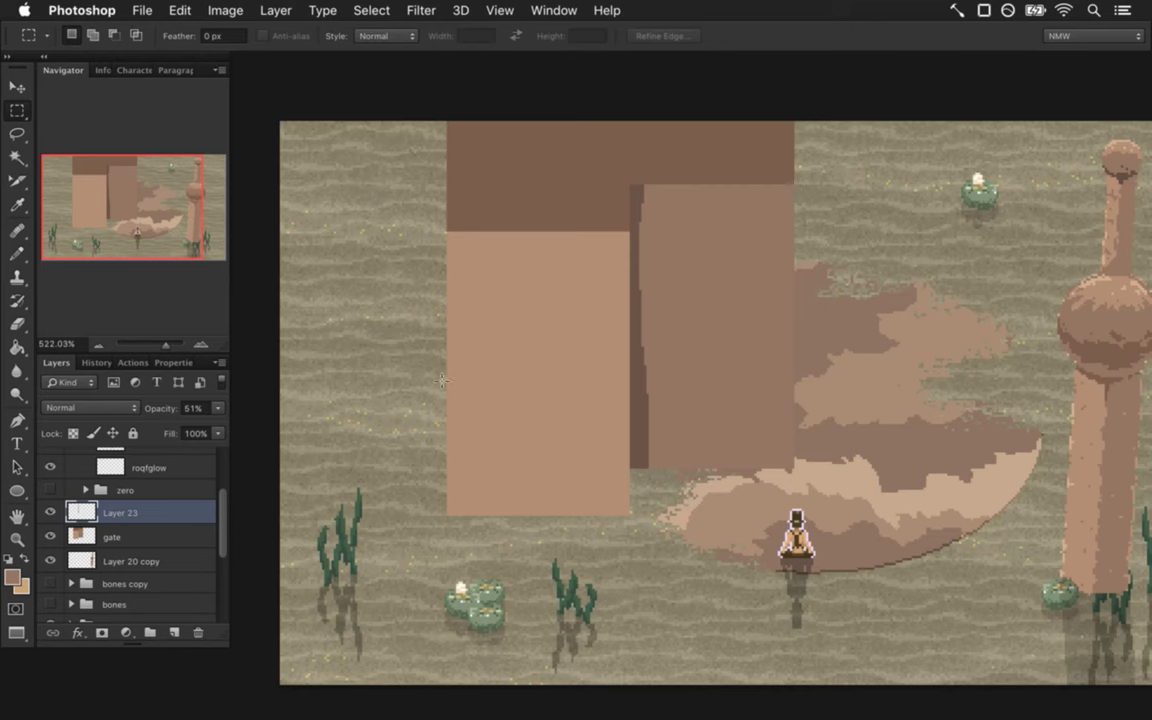
{"action": "left_click", "coordinate": [141, 537]}
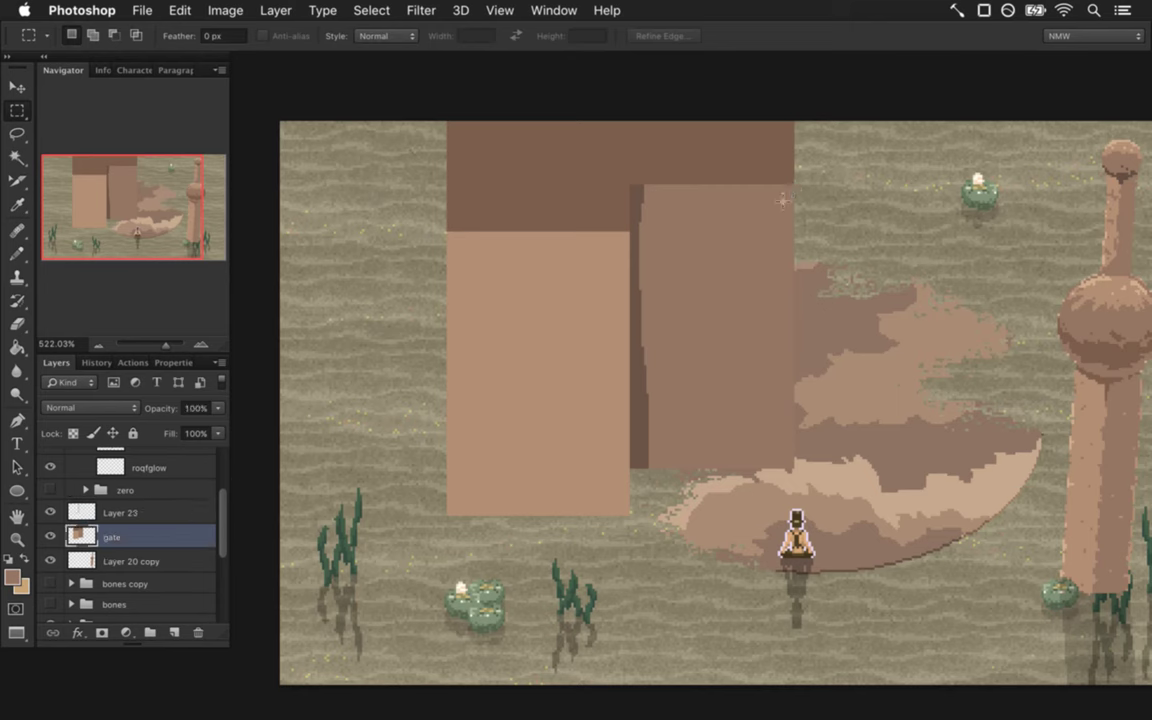
{"action": "left_click", "coordinate": [17, 156]}
{"action": "left_click", "coordinate": [666, 228]}
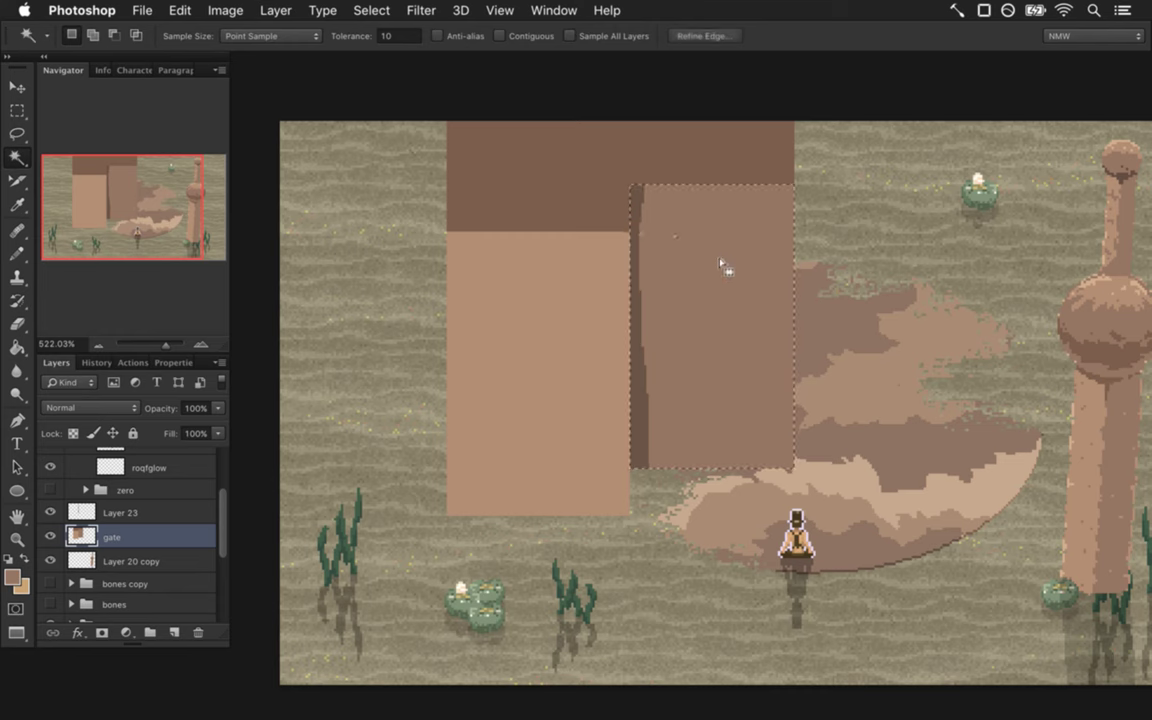
{"action": "key", "text": "m"}
{"action": "key", "text": "ctrl+d"}
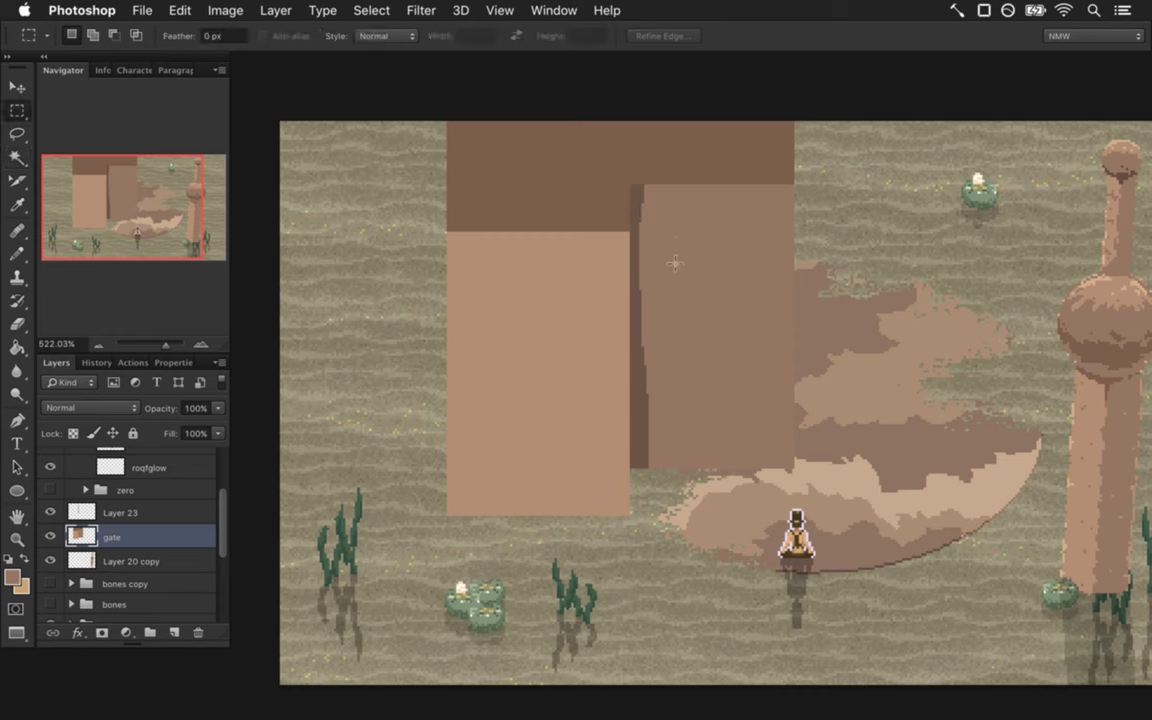
{"action": "key", "text": "i"}
{"action": "left_click", "coordinate": [687, 265]}
{"action": "key", "text": "b"}
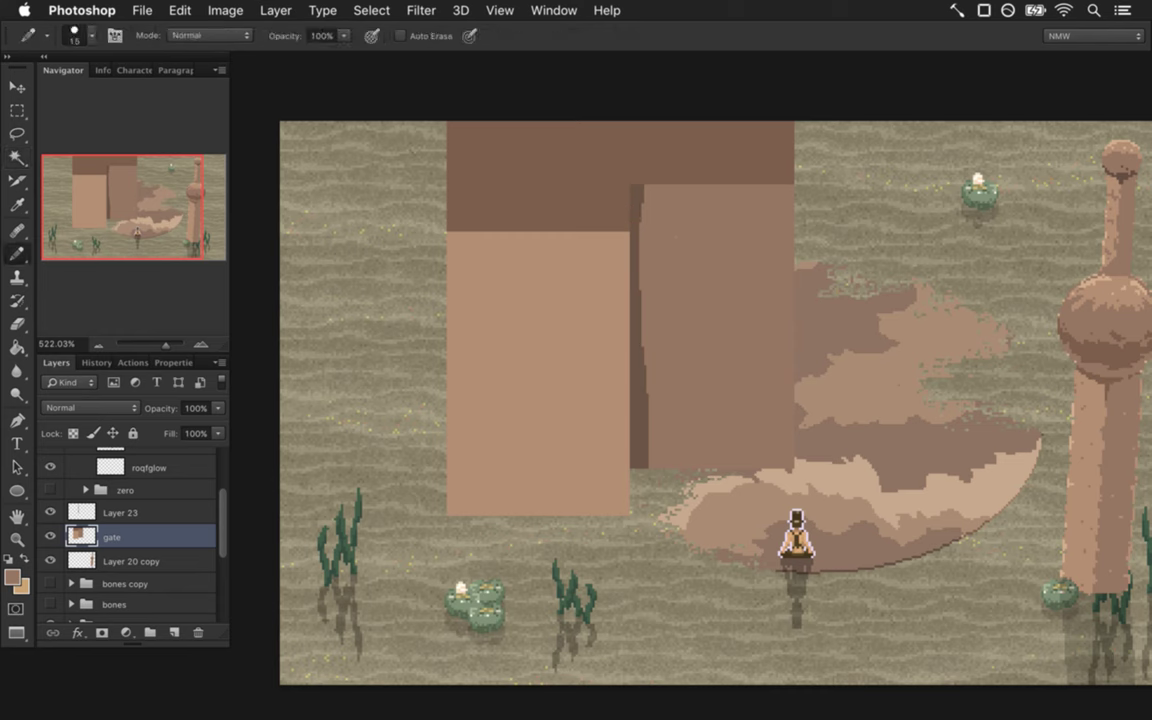
{"action": "key", "text": "m"}
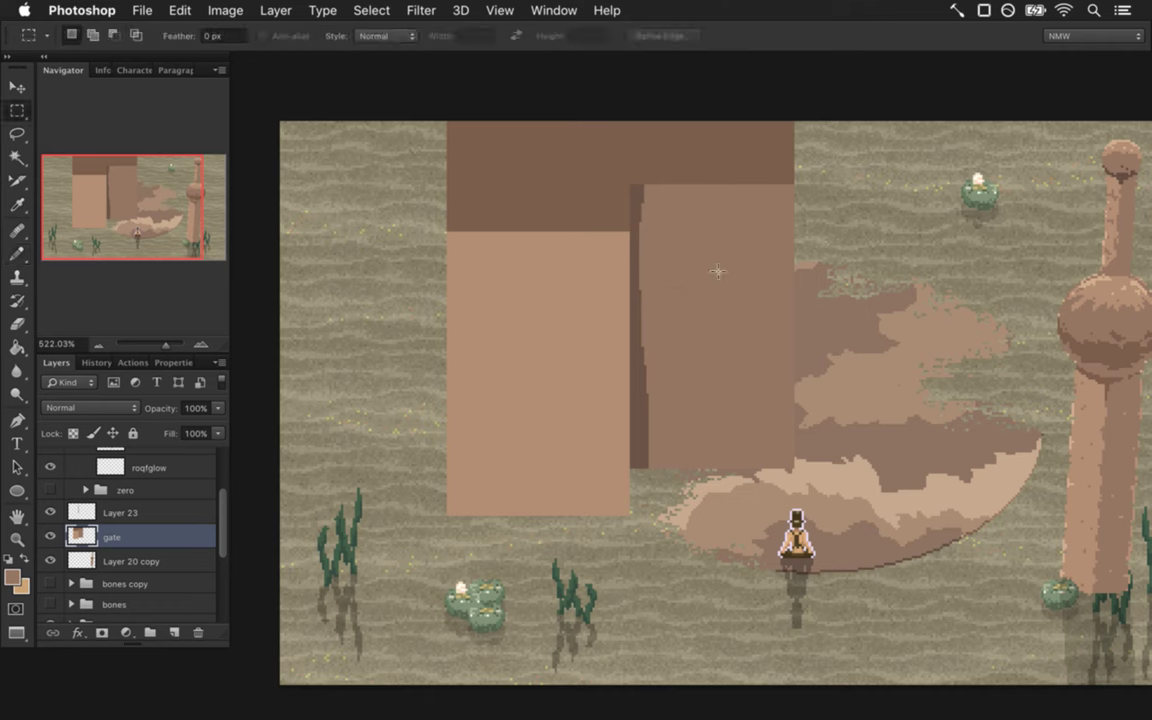
{"action": "key", "text": "l"}
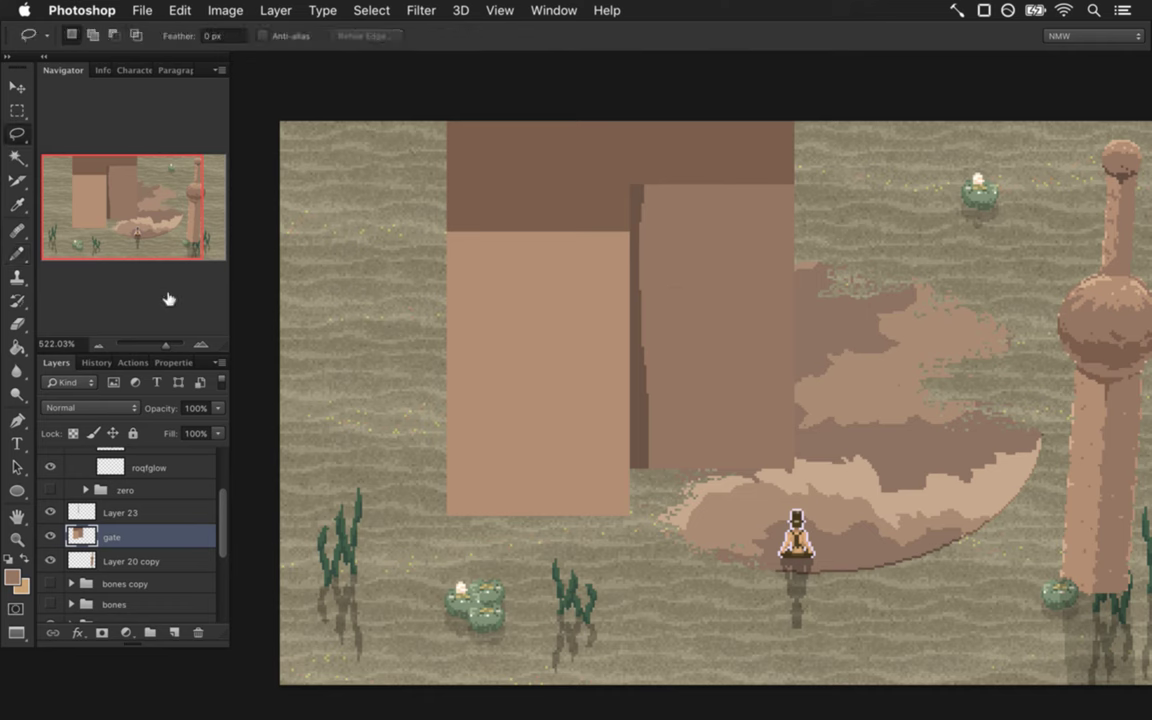
Select the gate's recessed face plus the dark band above it, duplicate them to the left side of the front pillar and deselect.
{"action": "left_click", "coordinate": [19, 159]}
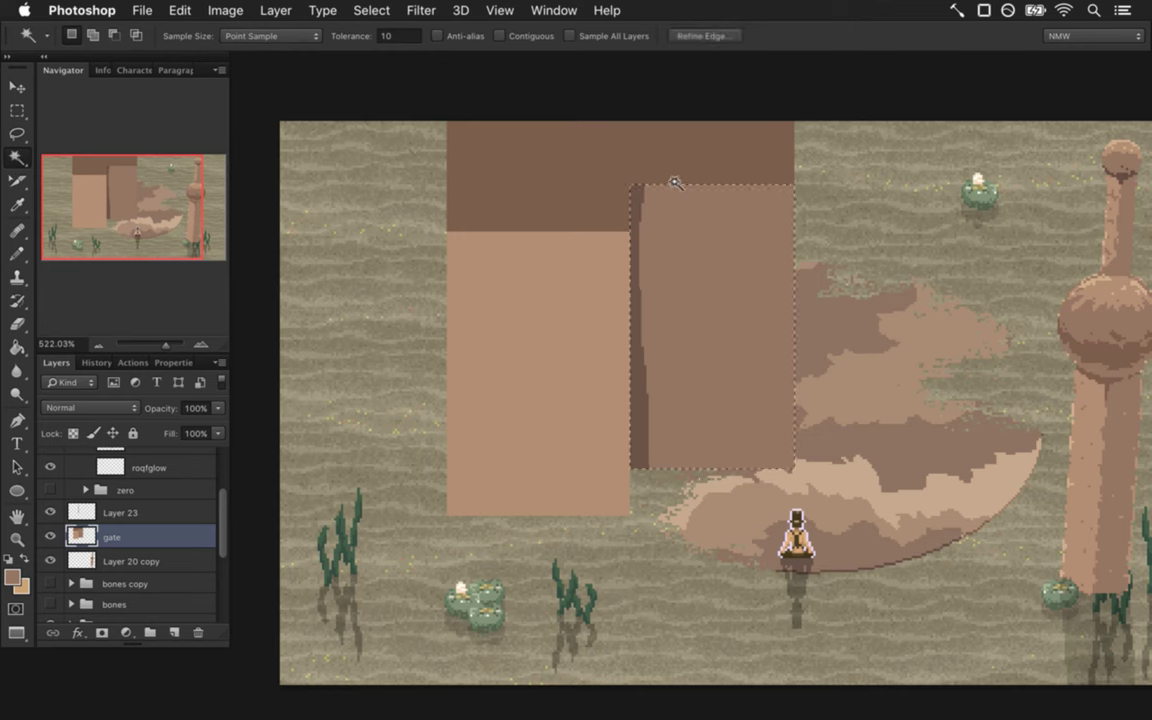
{"action": "key", "text": "m"}
{"action": "left_click_drag", "start_coordinate": [631, 190], "coordinate": [792, 121]}
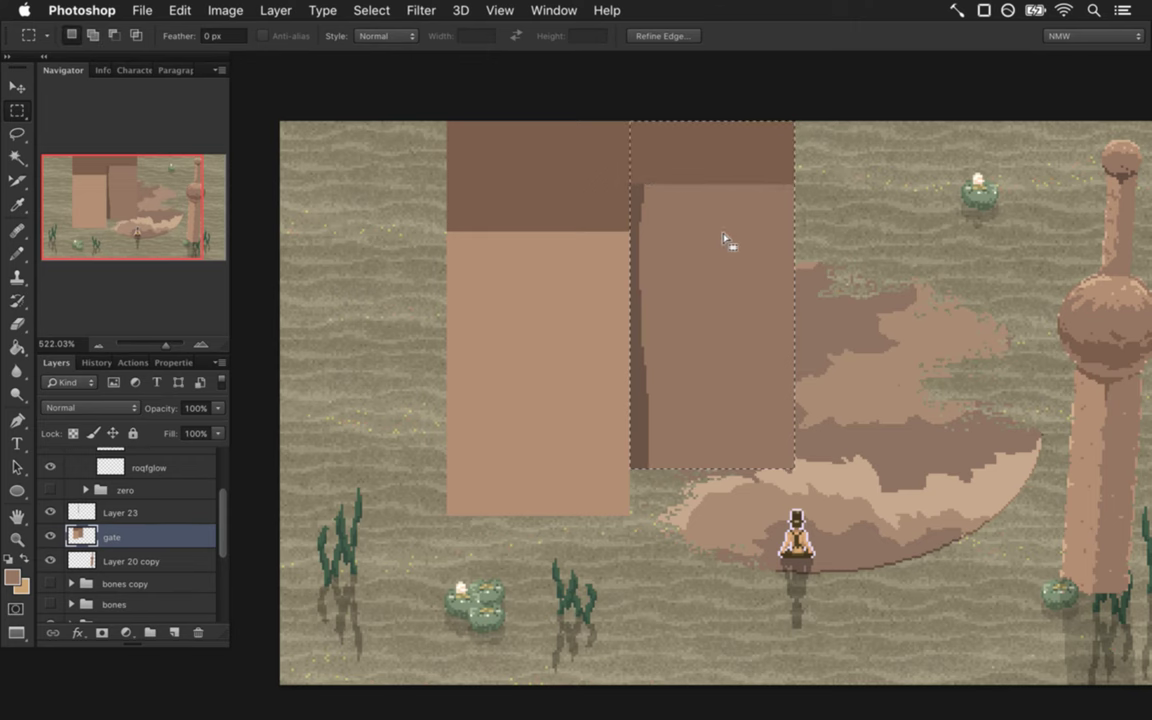
{"action": "key", "text": "v"}
{"action": "left_click_drag", "start_coordinate": [711, 165], "coordinate": [358, 170]}
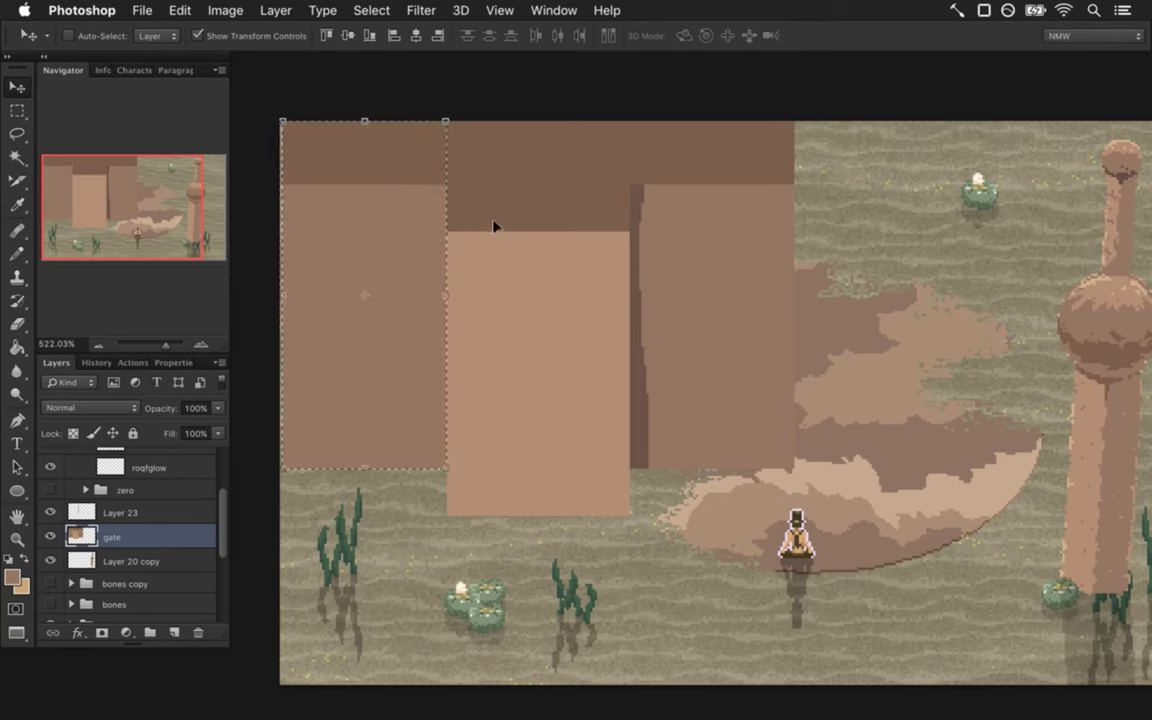
{"action": "key", "text": "m"}
{"action": "key", "text": "super+d"}
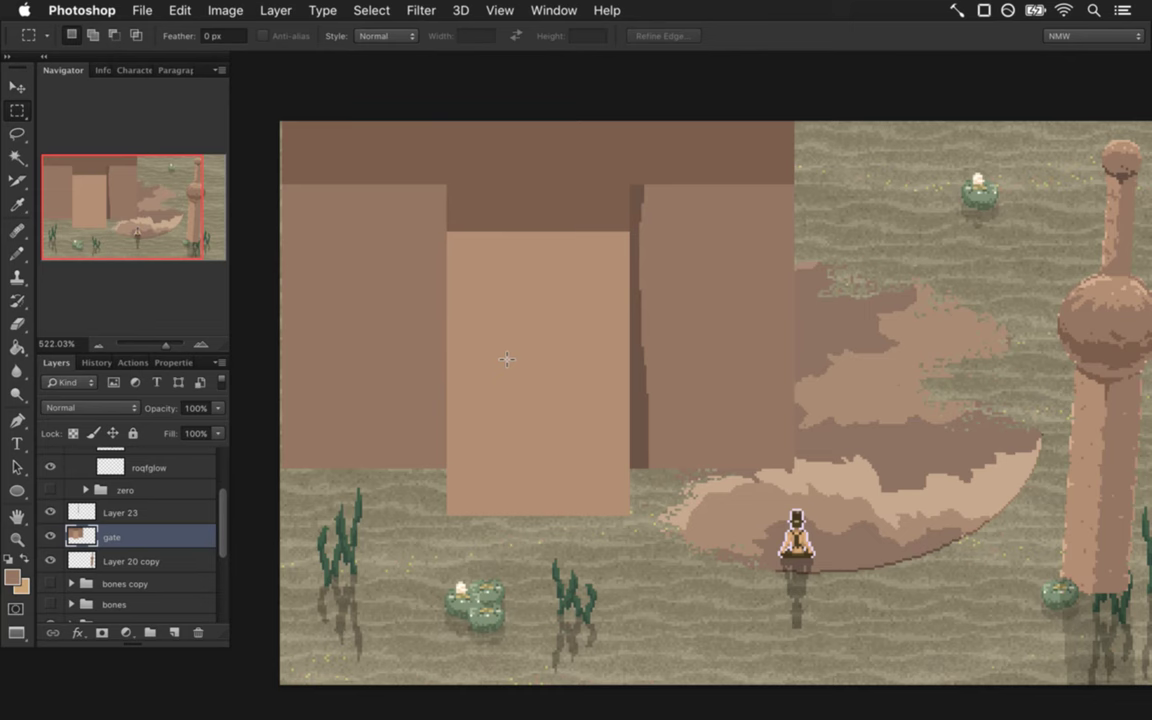
Fill the thin gap at the canvas's left edge with the face's brown and the upper band's dark brown.
{"action": "key", "text": "i"}
{"action": "key", "text": "b"}
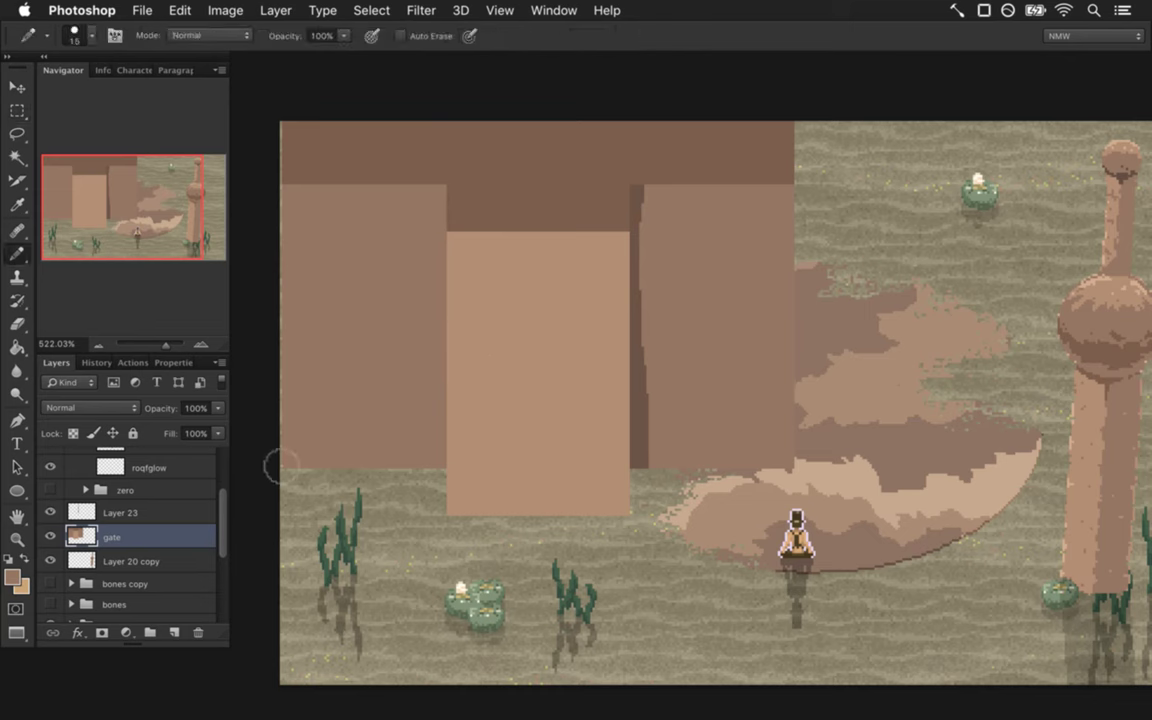
{"action": "key", "text": "i"}
{"action": "left_click", "coordinate": [309, 165]}
{"action": "key", "text": "g"}
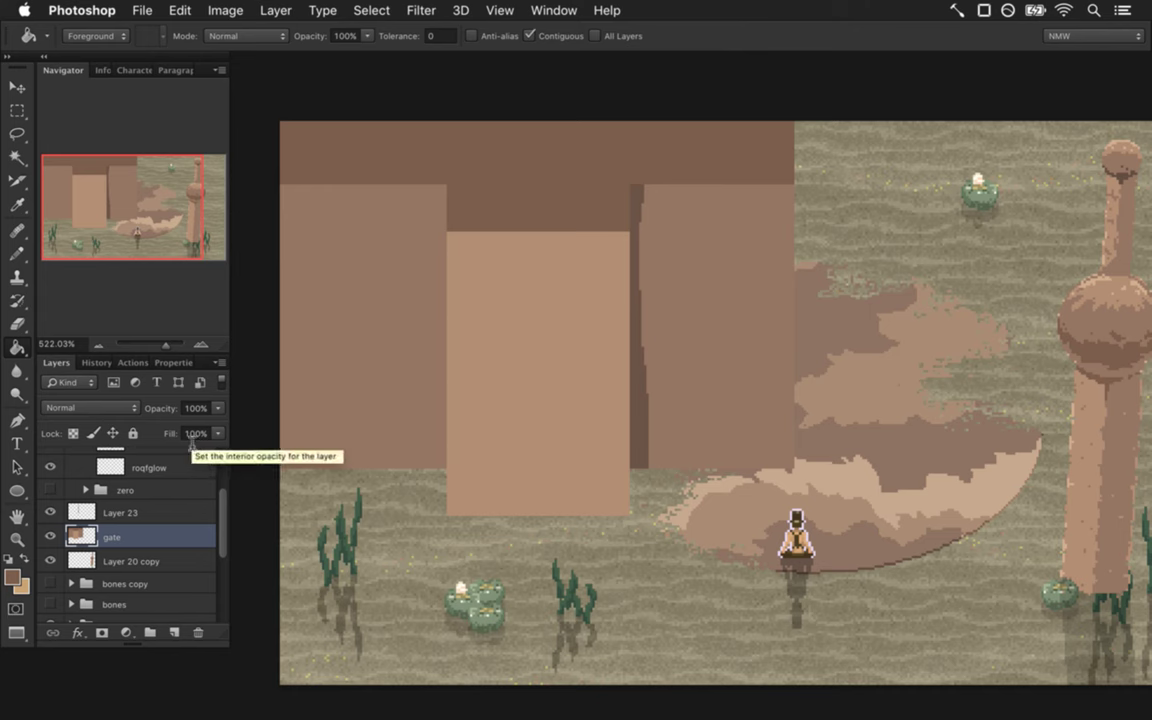
Activate the shadow layer, raise its opacity to 100% and sample its black for the Pencil.
{"action": "left_click_drag", "start_coordinate": [224, 514], "coordinate": [218, 548]}
{"action": "scroll", "coordinate": [224, 496], "scroll_direction": "up", "scroll_amount": 1}
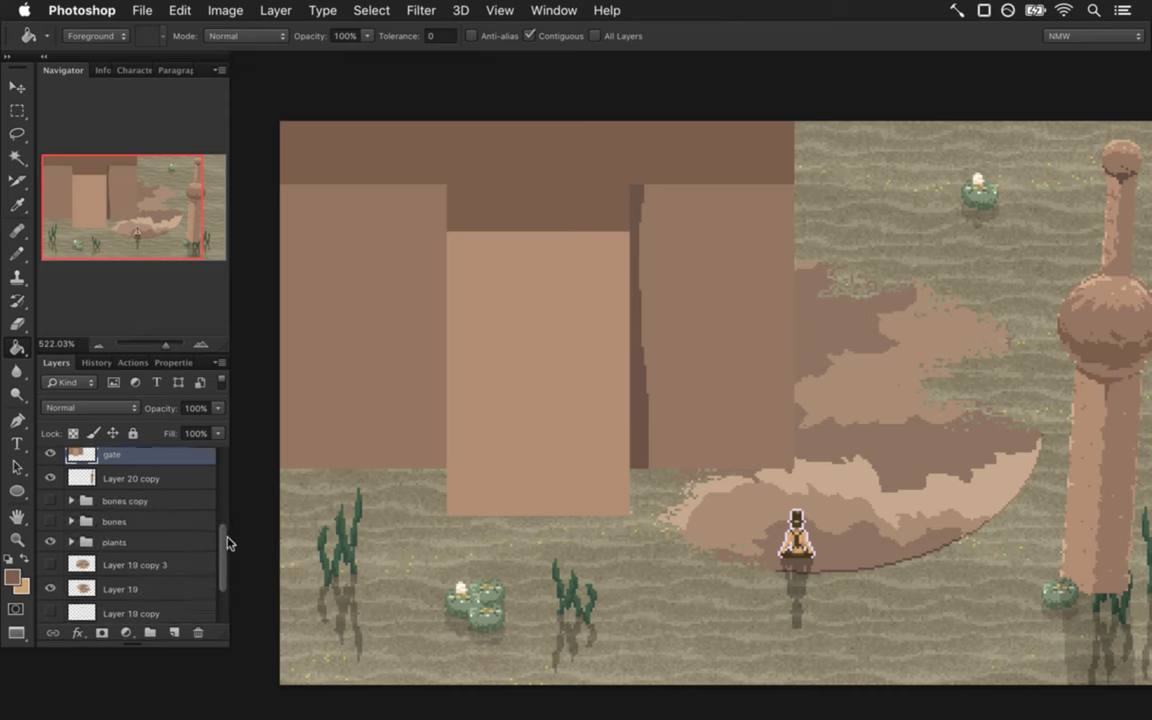
{"action": "scroll", "coordinate": [222, 540], "scroll_direction": "up", "scroll_amount": 1}
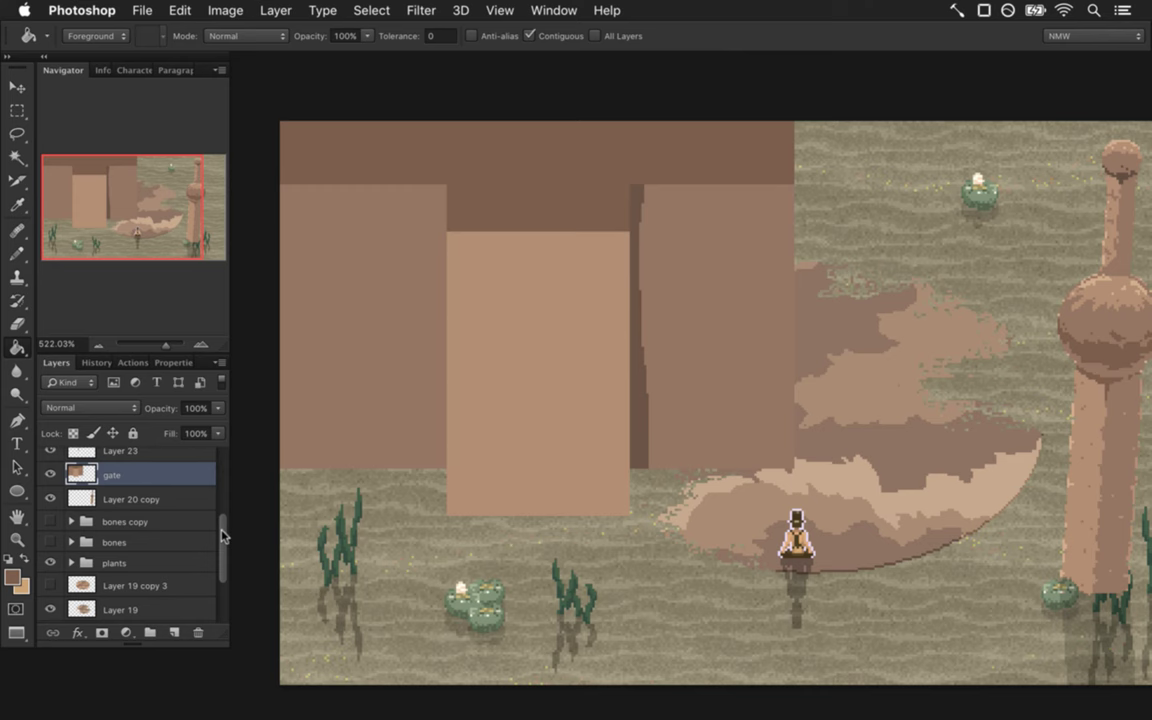
{"action": "scroll", "coordinate": [222, 535], "scroll_direction": "up", "scroll_amount": 1}
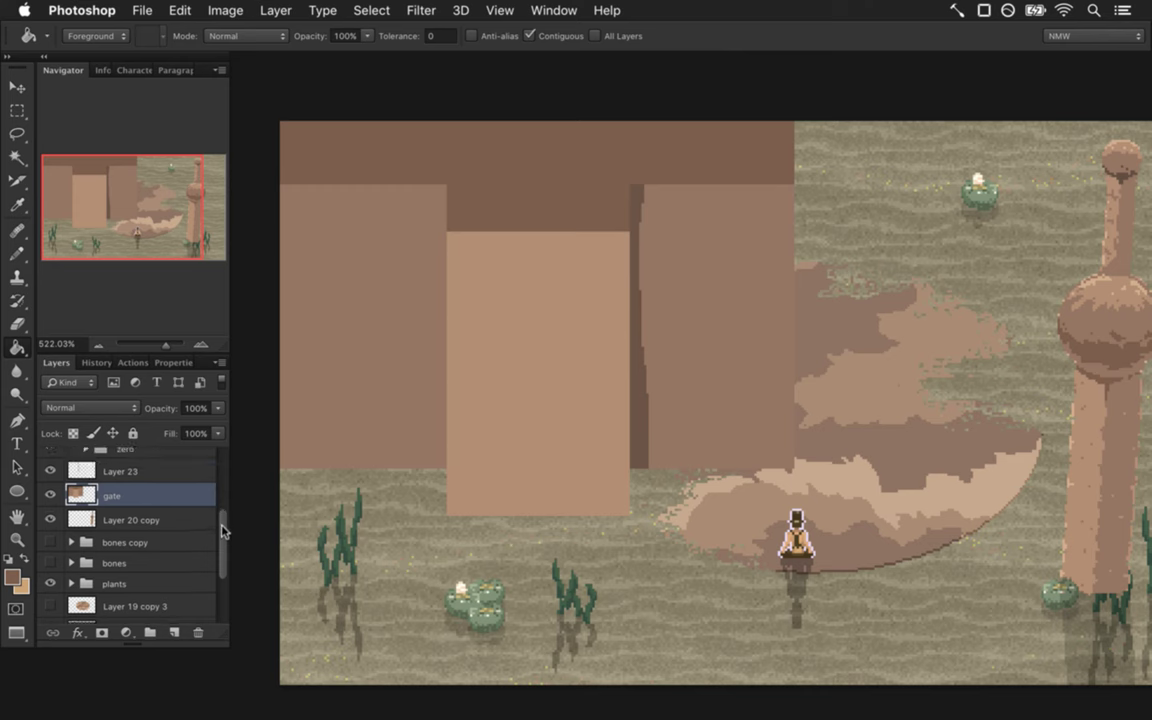
{"action": "left_click", "coordinate": [128, 472]}
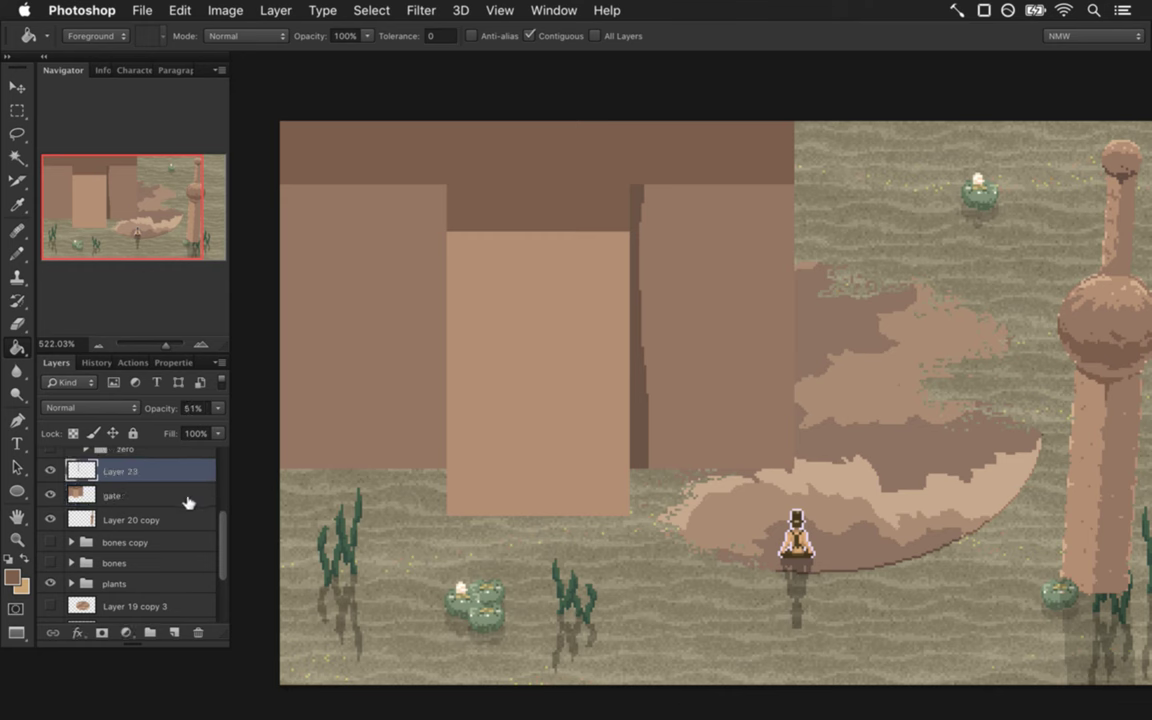
{"action": "key", "text": "i"}
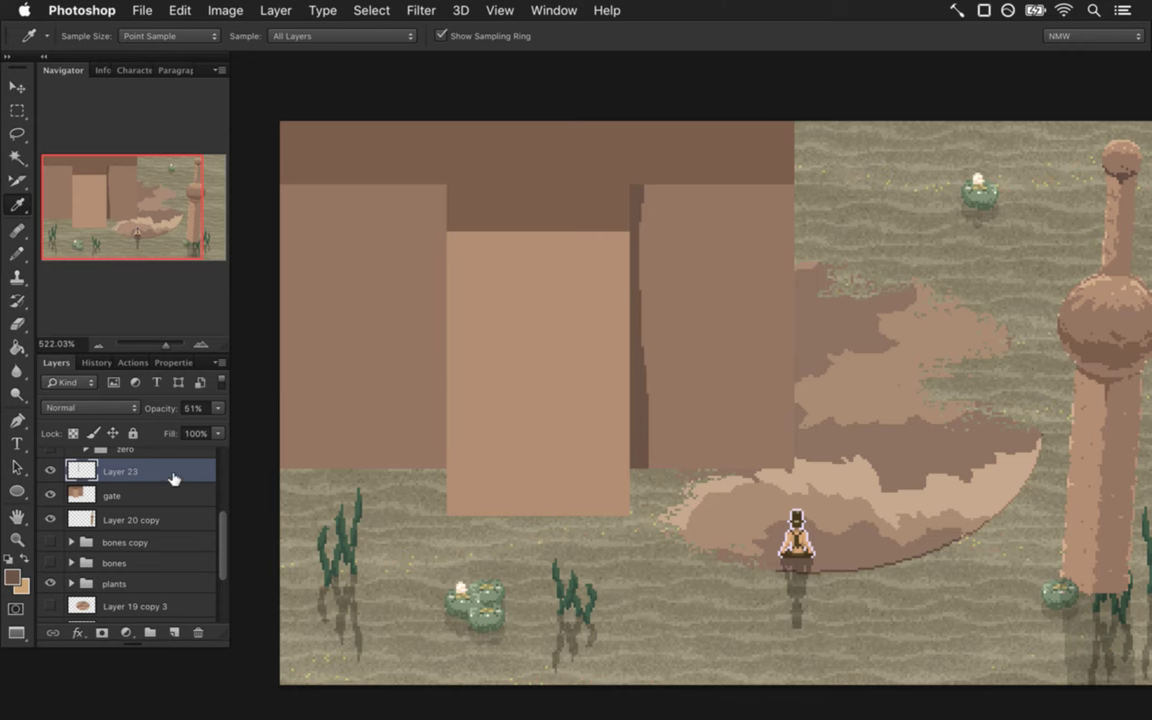
{"action": "left_click_drag", "start_coordinate": [218, 408], "coordinate": [252, 447]}
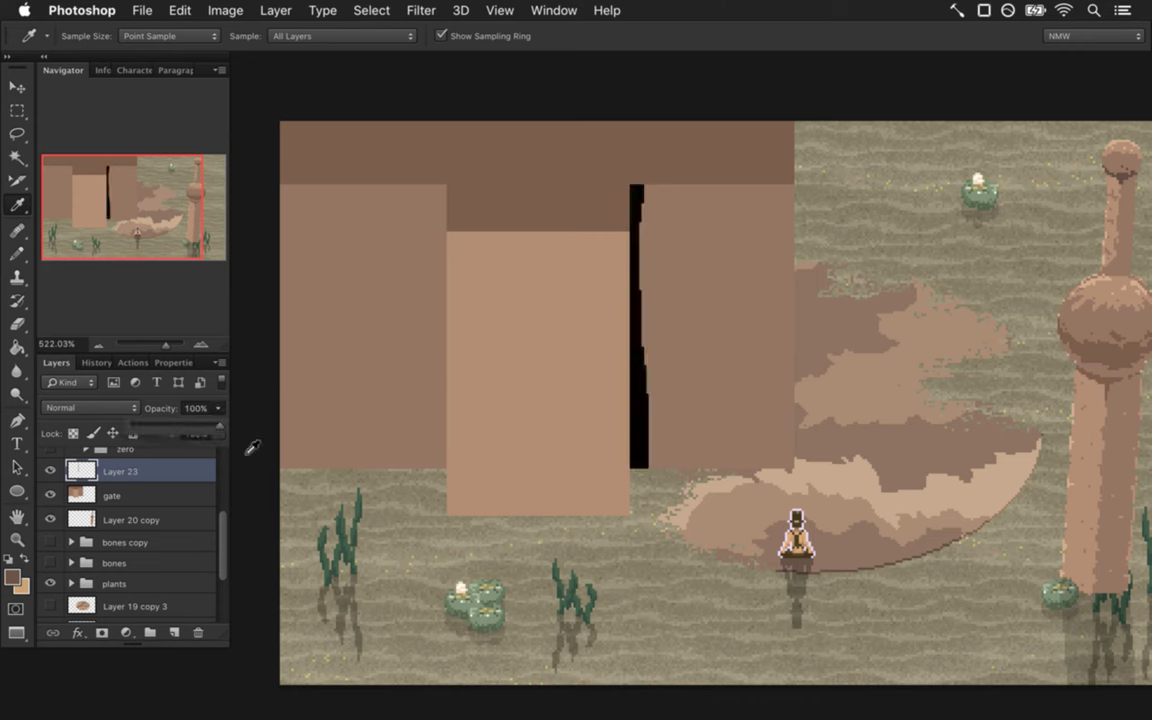
{"action": "left_click", "coordinate": [640, 391]}
{"action": "key", "text": "b"}
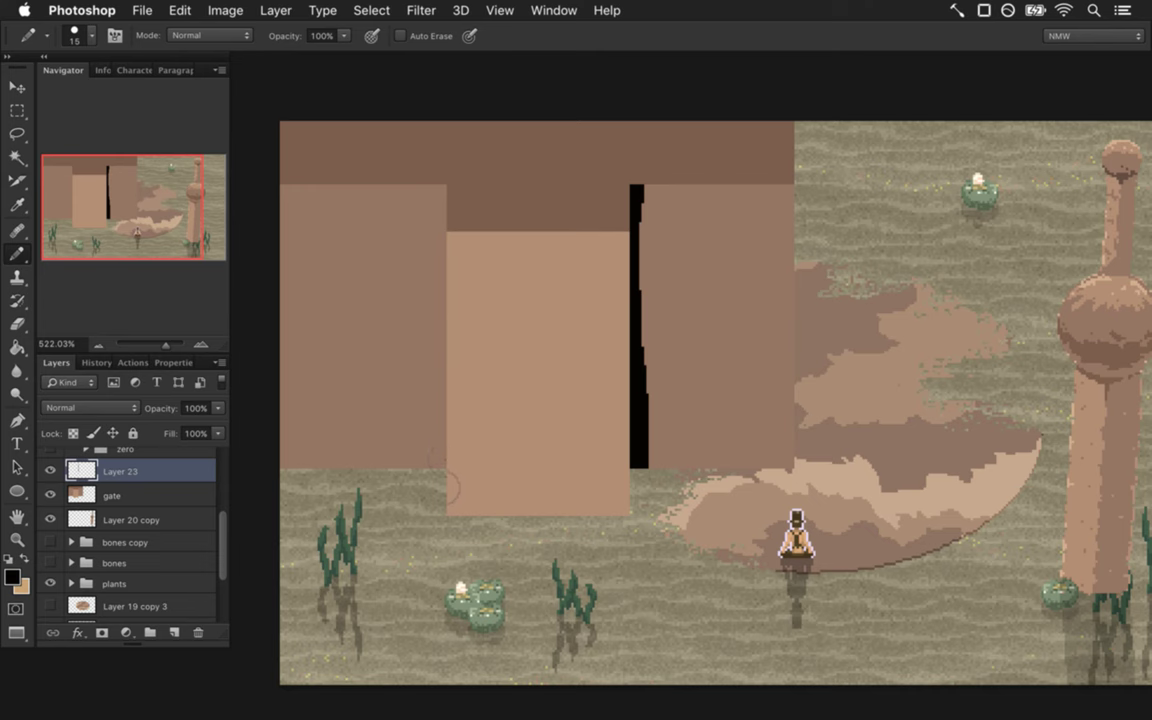
Select a narrow strip along the right edge of the copied left face, excluding the dark band above it.
{"action": "key", "text": "m"}
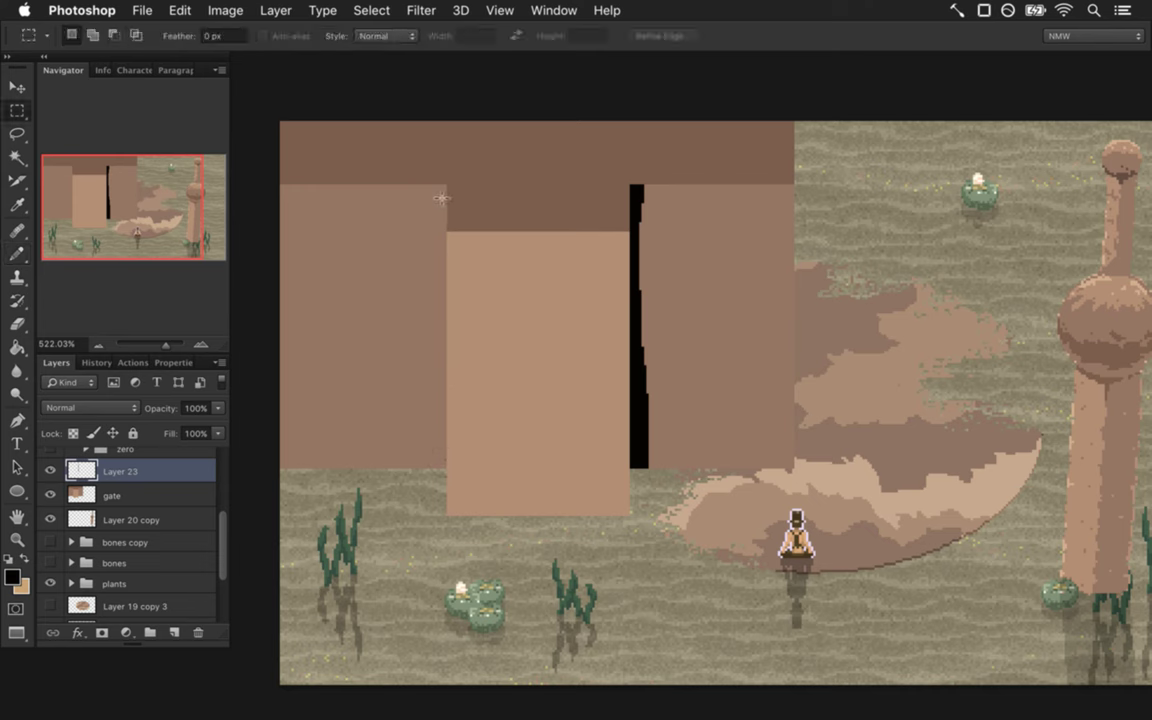
{"action": "left_click_drag", "start_coordinate": [444, 185], "coordinate": [398, 468]}
{"action": "left_click_drag", "start_coordinate": [387, 169], "coordinate": [455, 192]}
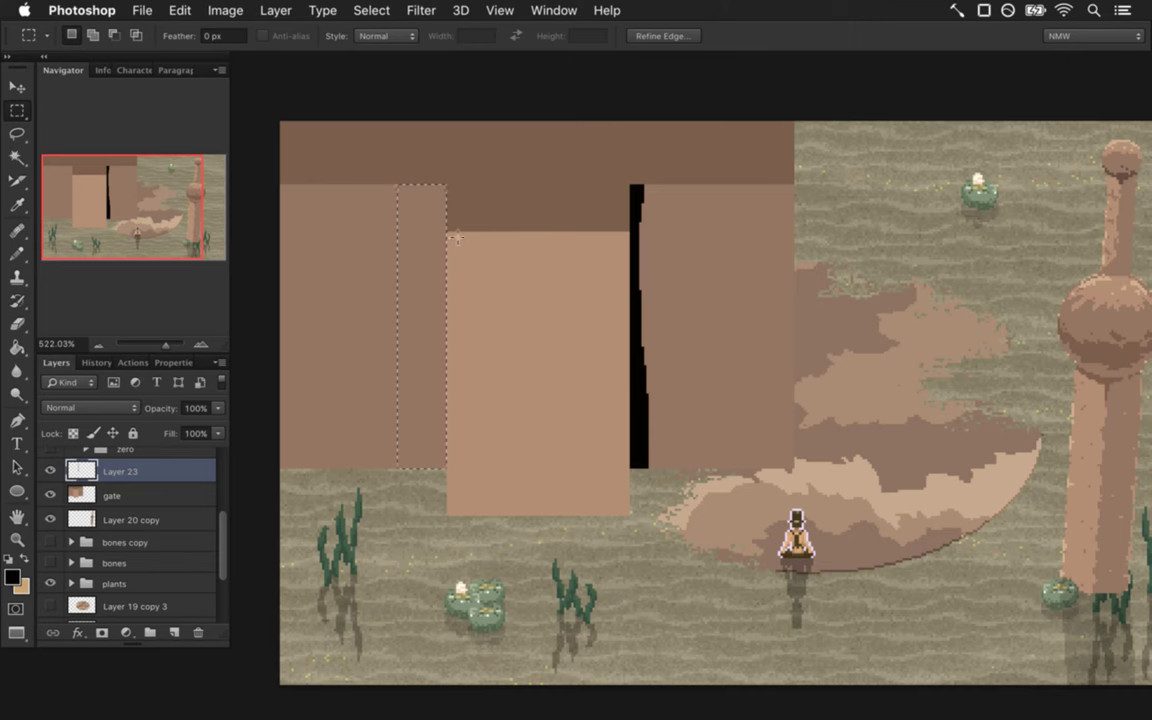
Try to pencil a black shadow along the left face's inner edge inside the selected strip.
{"action": "key", "text": "b"}
{"action": "mouse_move", "coordinate": [452, 482]}
{"action": "left_mouse_down"}
{"action": "mouse_move", "coordinate": [463, 385]}
{"action": "mouse_move", "coordinate": [453, 263]}
{"action": "left_mouse_up"}
{"action": "mouse_move", "coordinate": [468, 337]}
{"action": "left_mouse_down"}
{"action": "mouse_move", "coordinate": [454, 290]}
{"action": "mouse_move", "coordinate": [458, 404]}
{"action": "mouse_move", "coordinate": [462, 352]}
{"action": "left_mouse_up"}
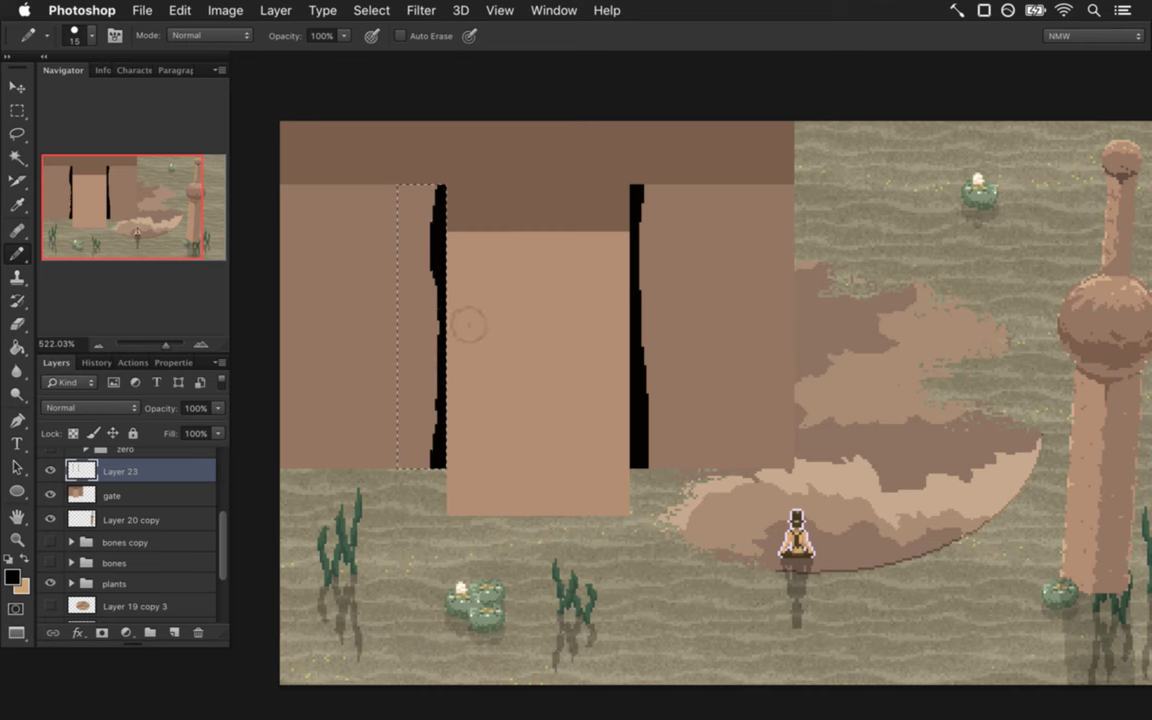
{"action": "key", "text": "super+z"}
{"action": "key", "text": "super+z"}
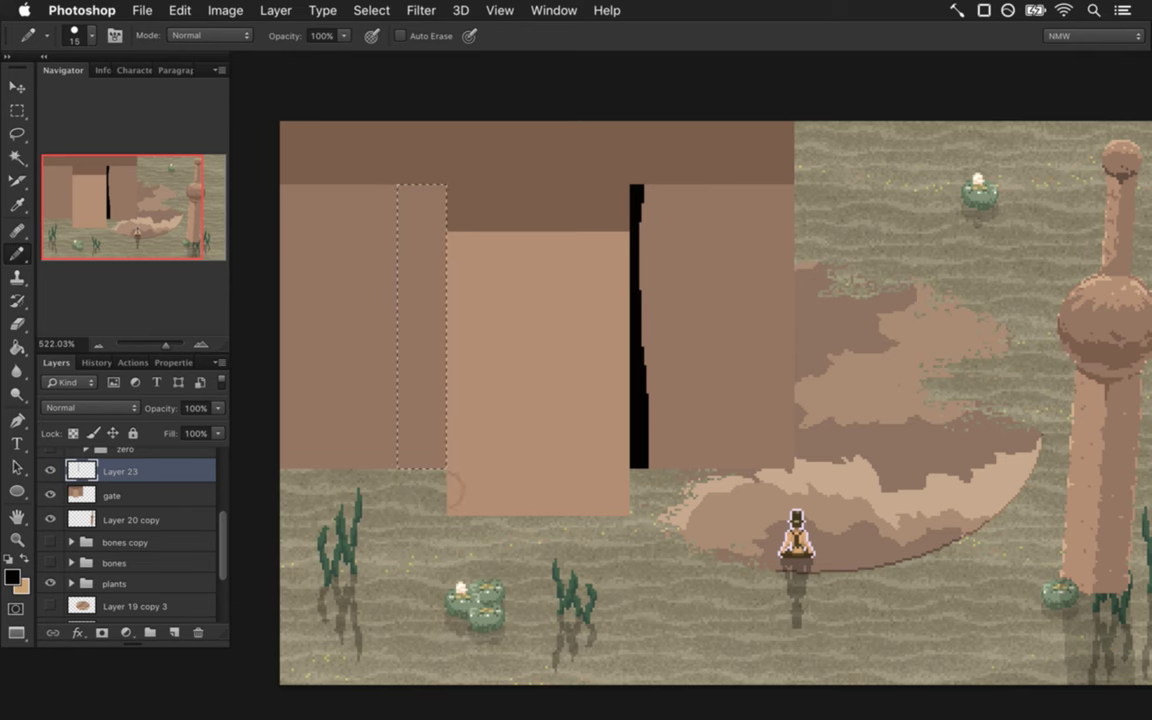
Pencil an uneven black shadow down the left face's inner edge with the 15 px brush and deselect.
{"action": "mouse_move", "coordinate": [453, 483]}
{"action": "left_mouse_down"}
{"action": "mouse_move", "coordinate": [443, 445]}
{"action": "mouse_move", "coordinate": [456, 366]}
{"action": "mouse_move", "coordinate": [451, 264]}
{"action": "left_mouse_up"}
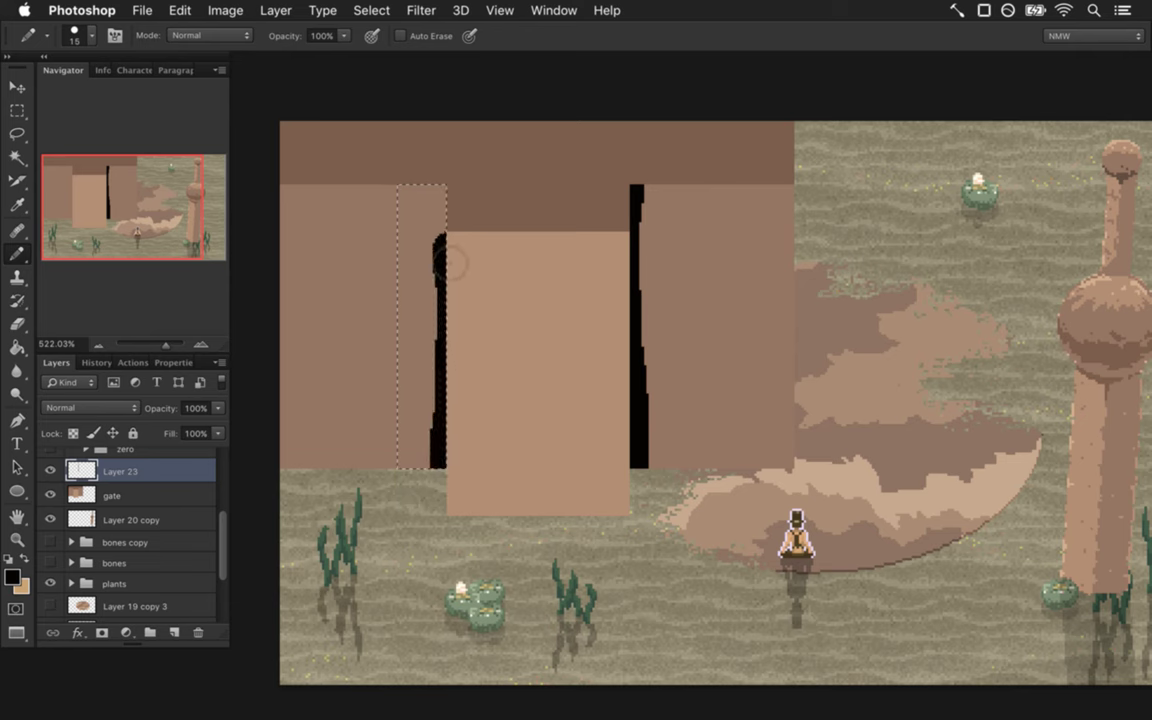
{"action": "left_click_drag", "start_coordinate": [442, 214], "coordinate": [444, 200]}
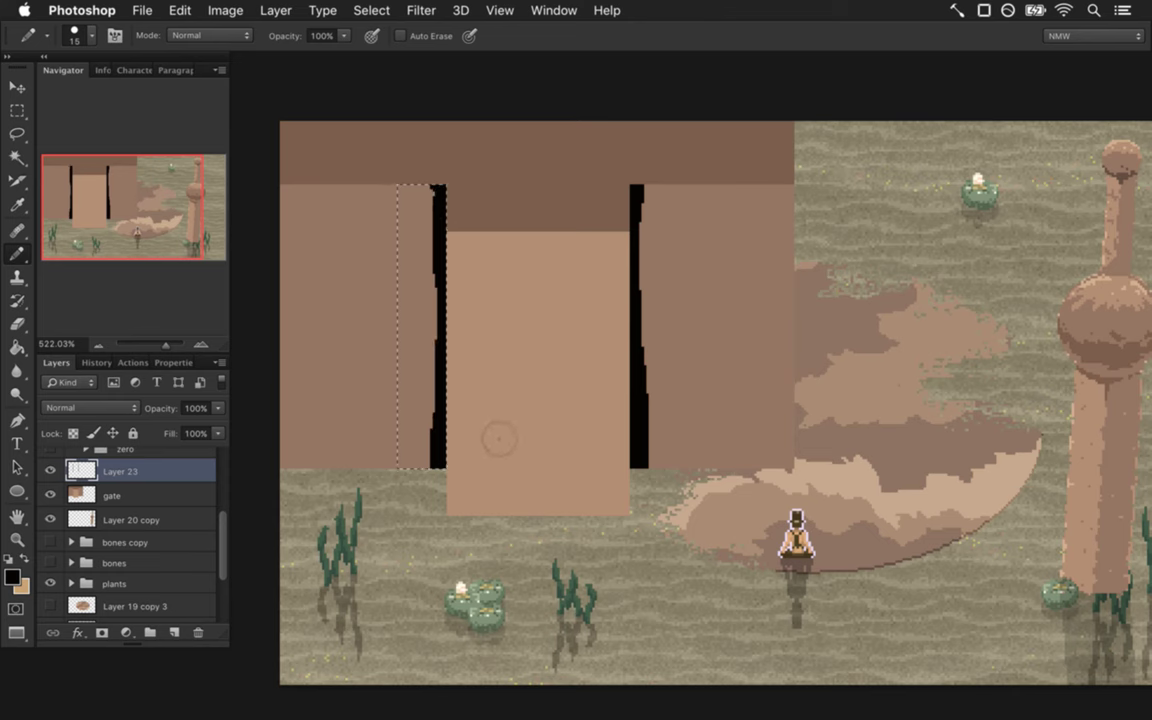
{"action": "key", "text": "super+z"}
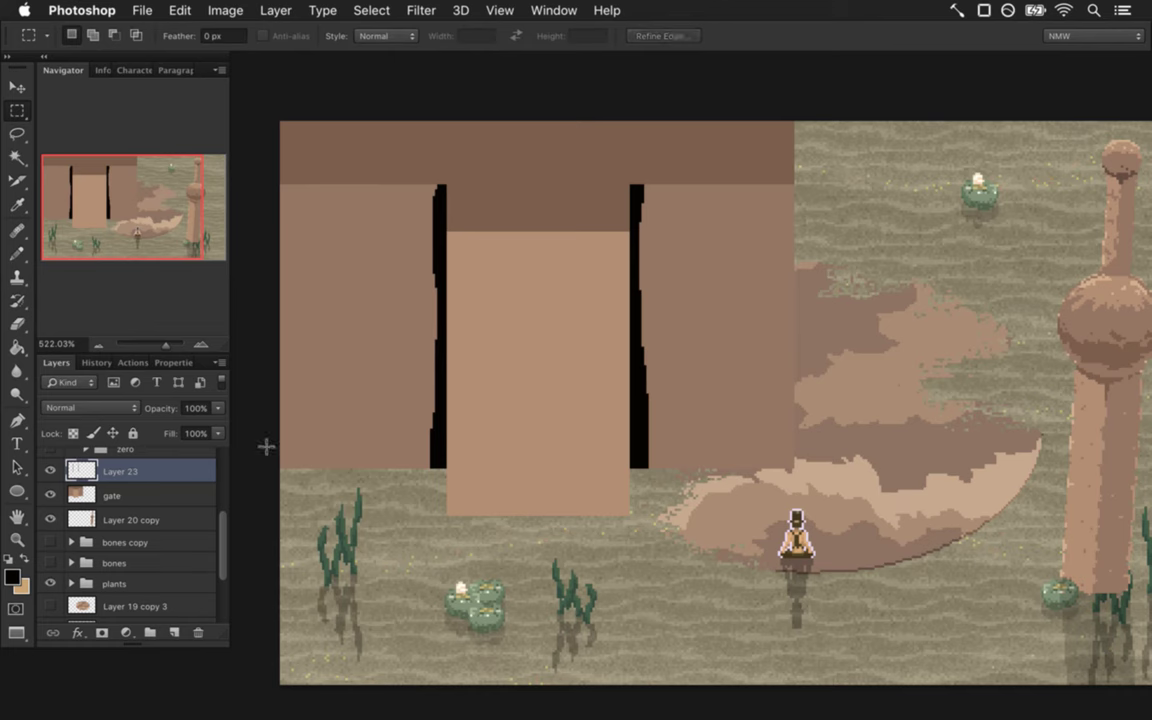
Set the shadow layer's opacity to 50%.
{"action": "left_click", "coordinate": [218, 408]}
{"action": "left_click_drag", "start_coordinate": [217, 425], "coordinate": [175, 430]}
{"action": "left_click", "coordinate": [398, 298]}
{"action": "left_click_drag", "start_coordinate": [558, 388], "coordinate": [536, 366]}
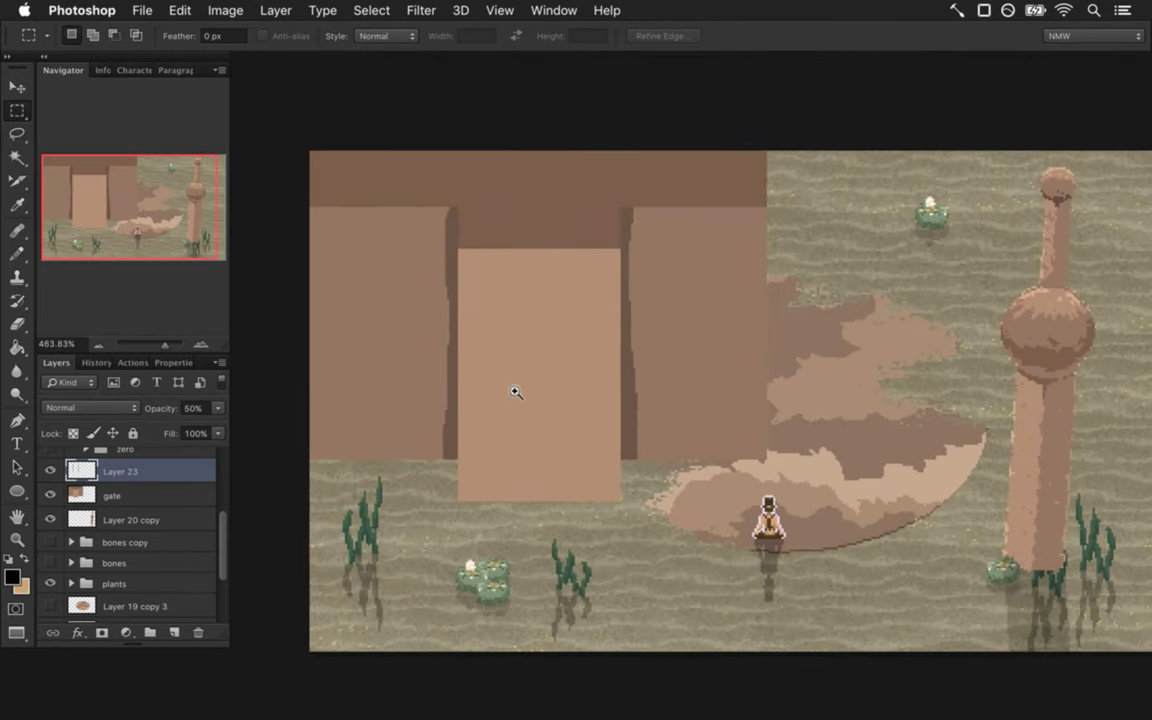
Activate Layer 19 and move the sand mound down and slightly left so it sits lower beside the gate.
{"action": "scroll", "coordinate": [224, 545], "scroll_direction": "down", "scroll_amount": 3}
{"action": "left_click", "coordinate": [130, 550]}
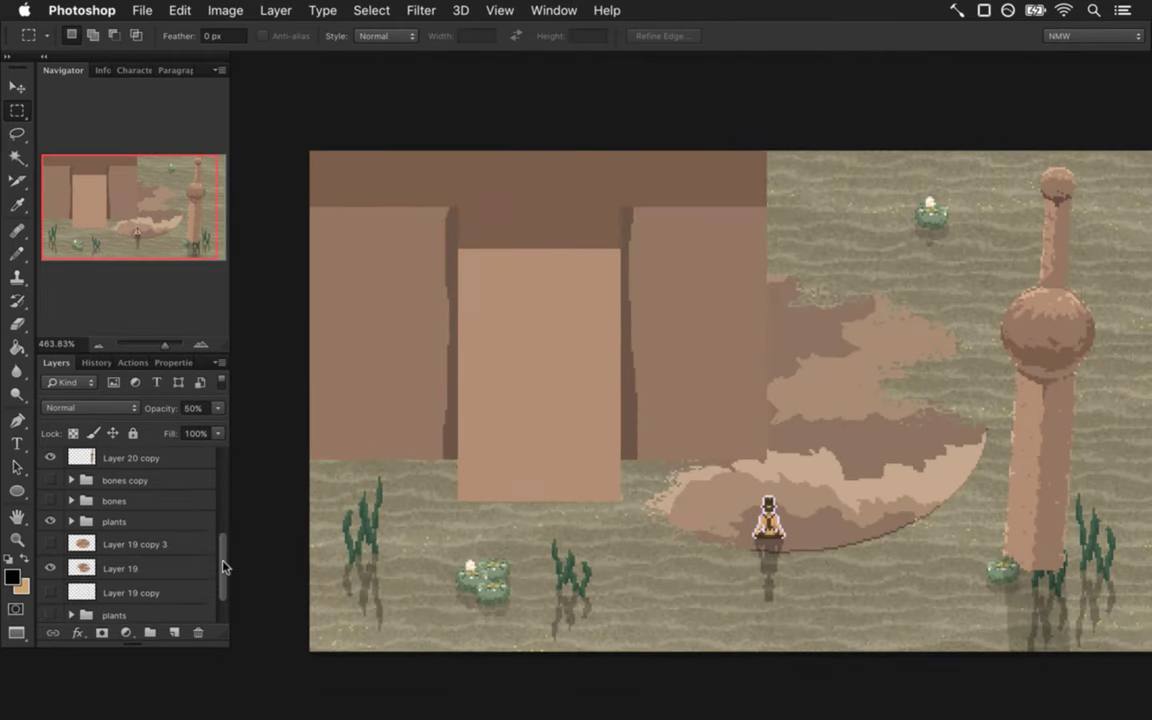
{"action": "key", "text": "v"}
{"action": "left_click_drag", "start_coordinate": [828, 404], "coordinate": [813, 456]}
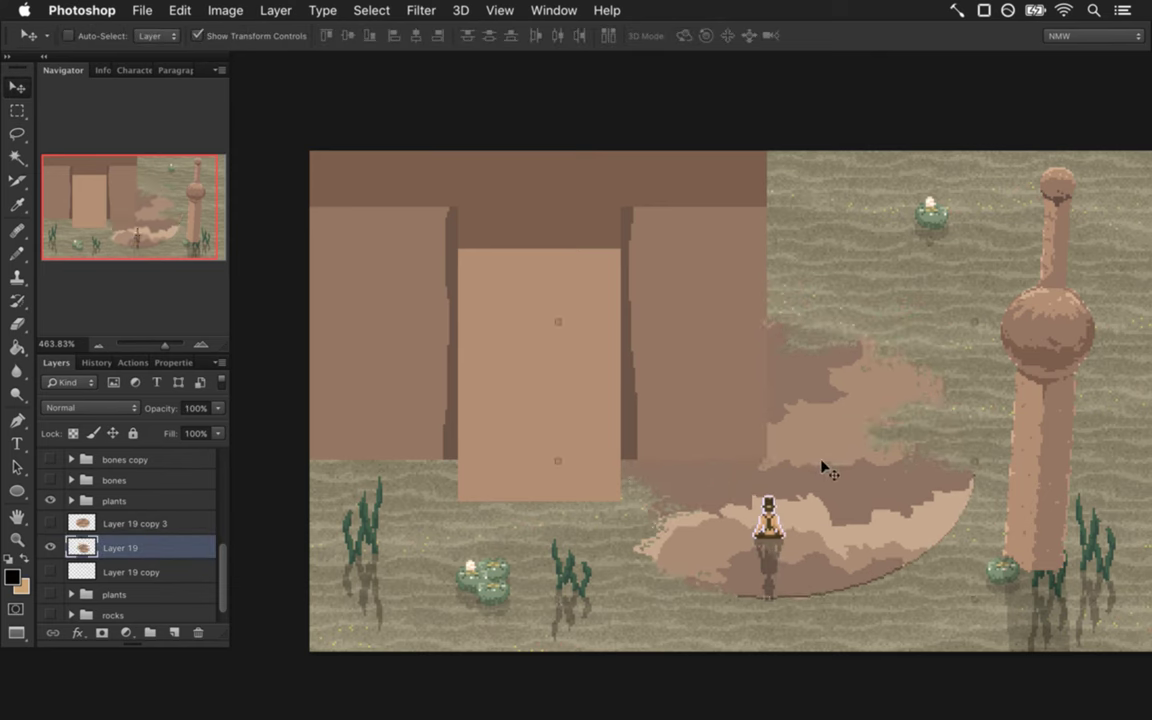
Undo the last sand mound move and activate the gate layer.
{"action": "key", "text": "super+z"}
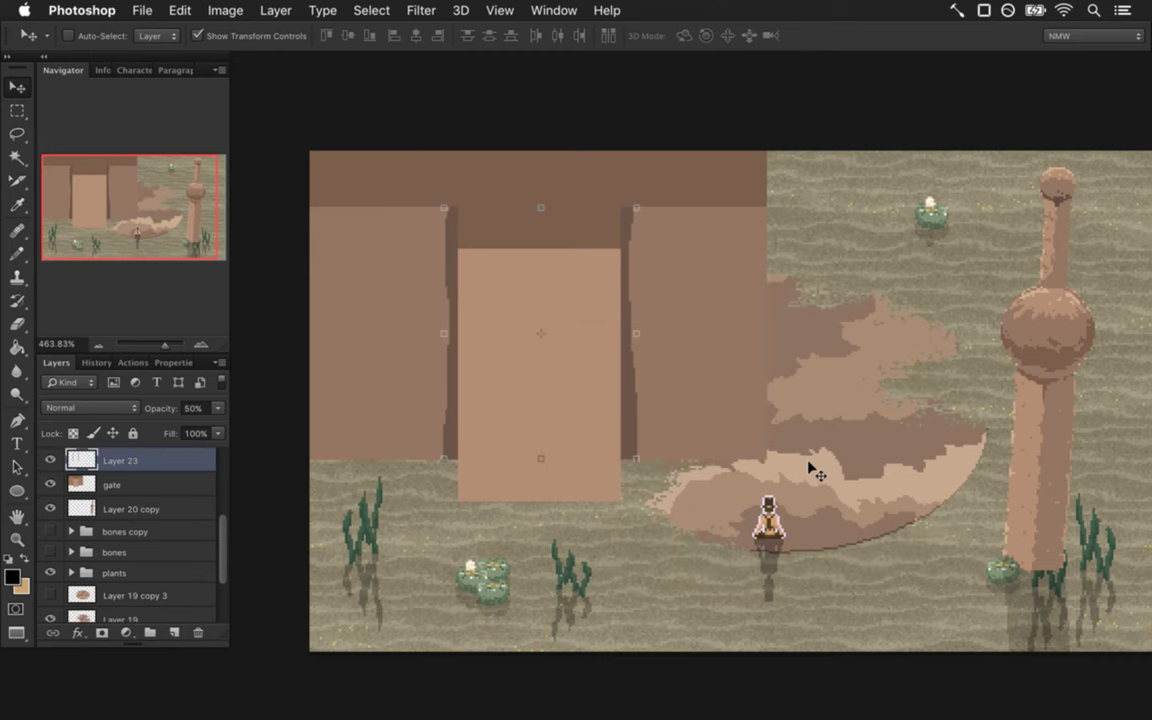
{"action": "key", "text": "m"}
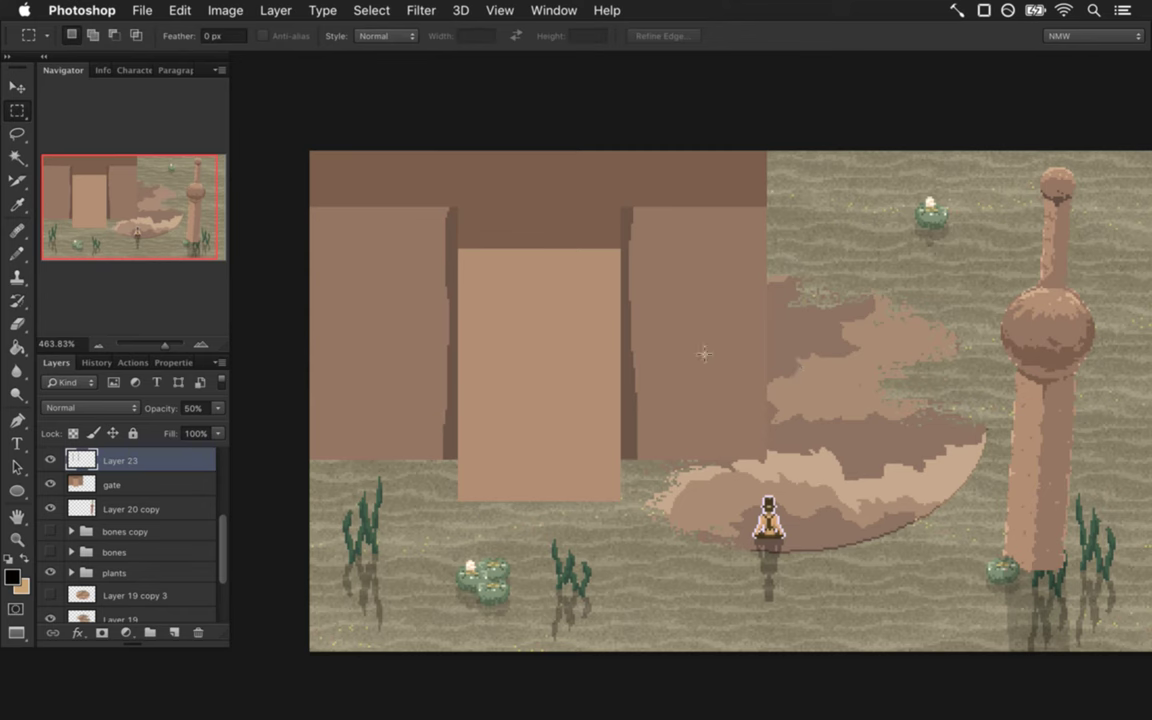
{"action": "scroll", "coordinate": [222, 531], "scroll_direction": "up", "scroll_amount": 2}
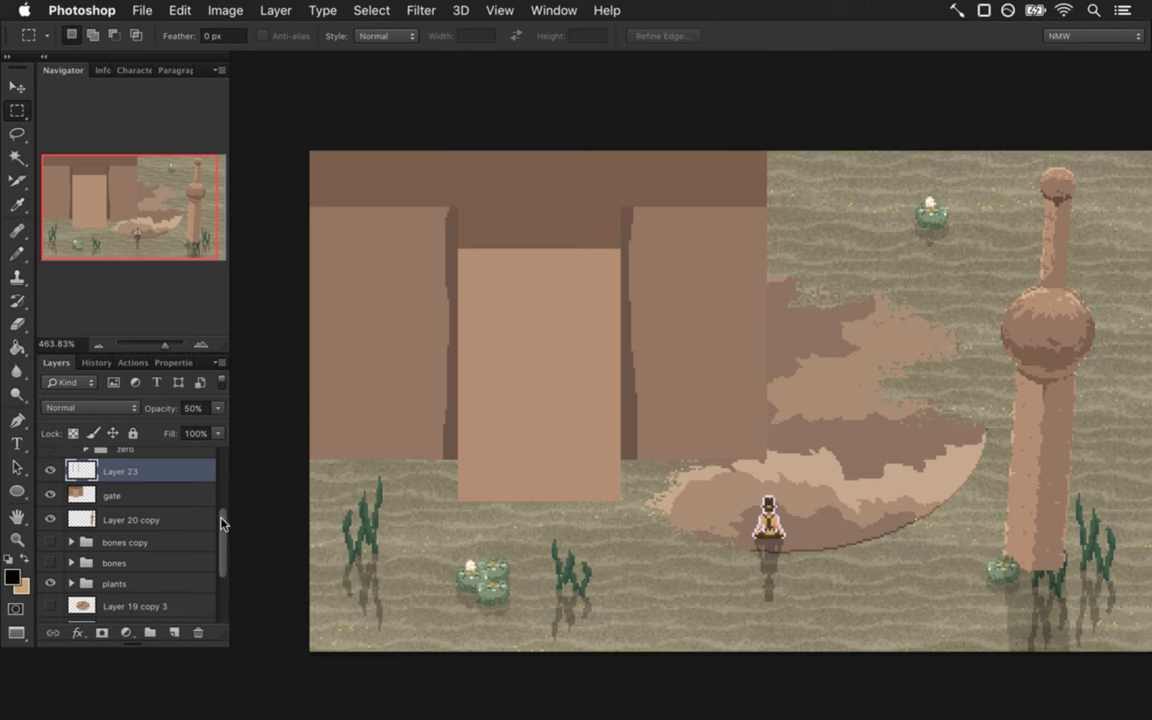
{"action": "left_click", "coordinate": [113, 496]}
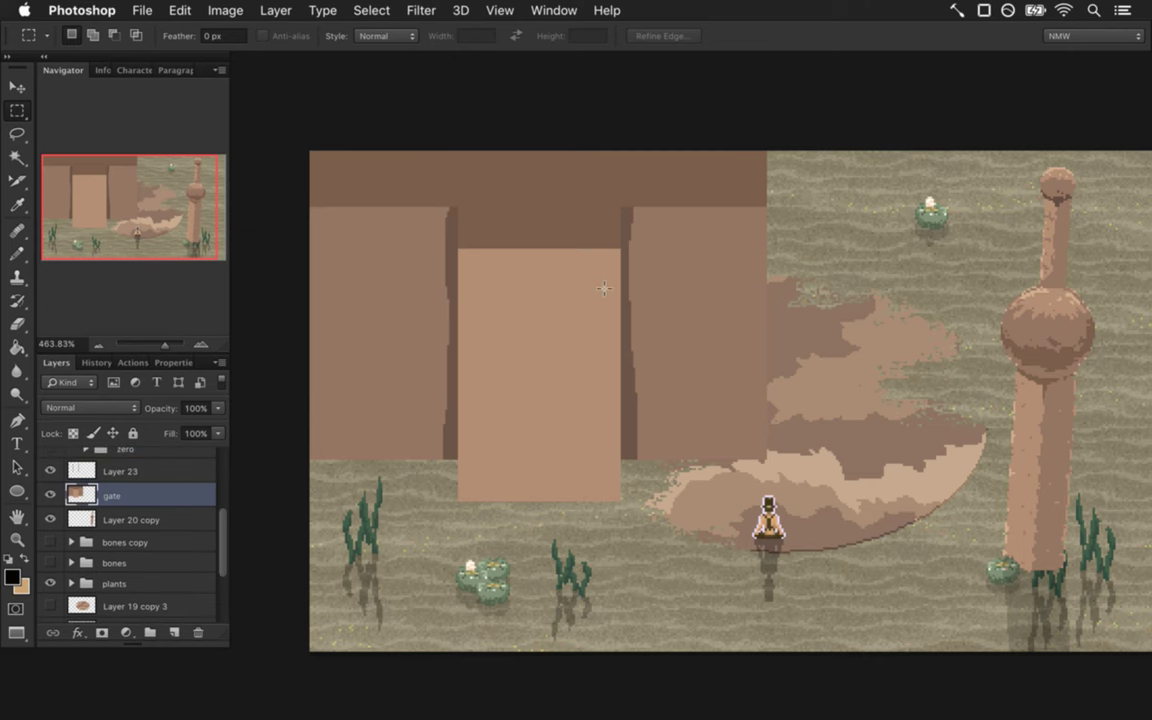
Select the upper part of the gate's right block, shift it down a few pixels to lower its top edge, and deselect.
{"action": "scroll", "coordinate": [677, 244], "scroll_direction": "up", "scroll_amount": 5}
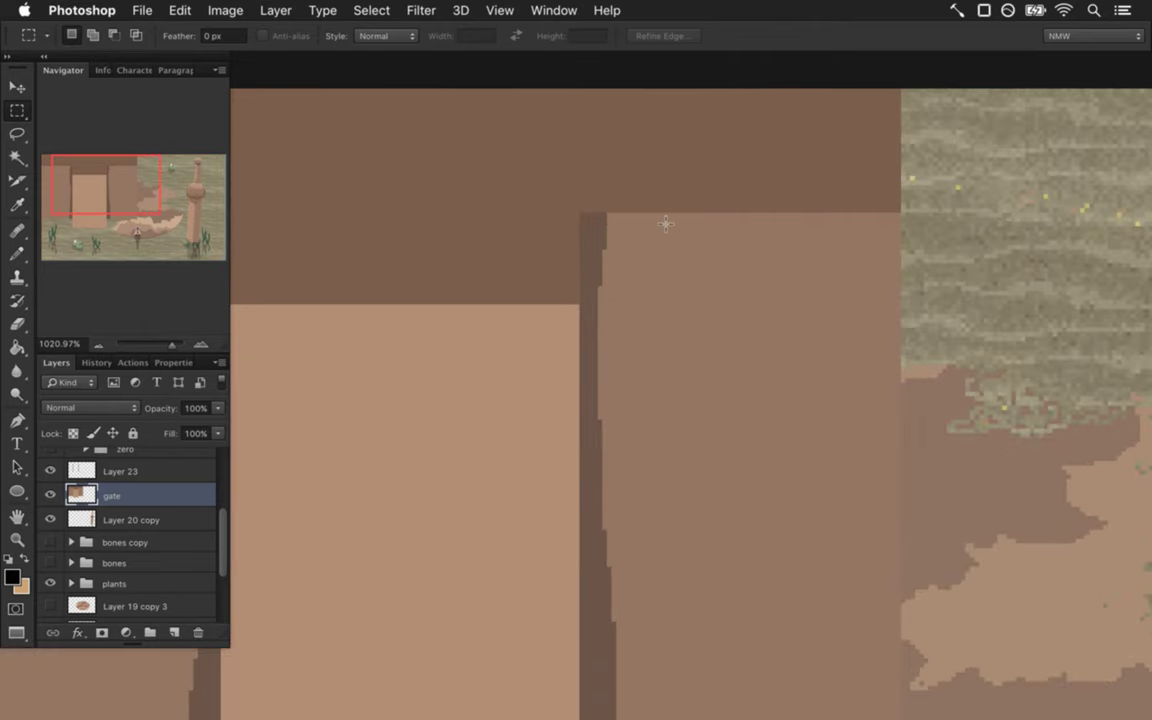
{"action": "left_click_drag", "start_coordinate": [577, 93], "coordinate": [643, 221]}
{"action": "left_click", "coordinate": [597, 95]}
{"action": "left_click_drag", "start_coordinate": [581, 95], "coordinate": [897, 258]}
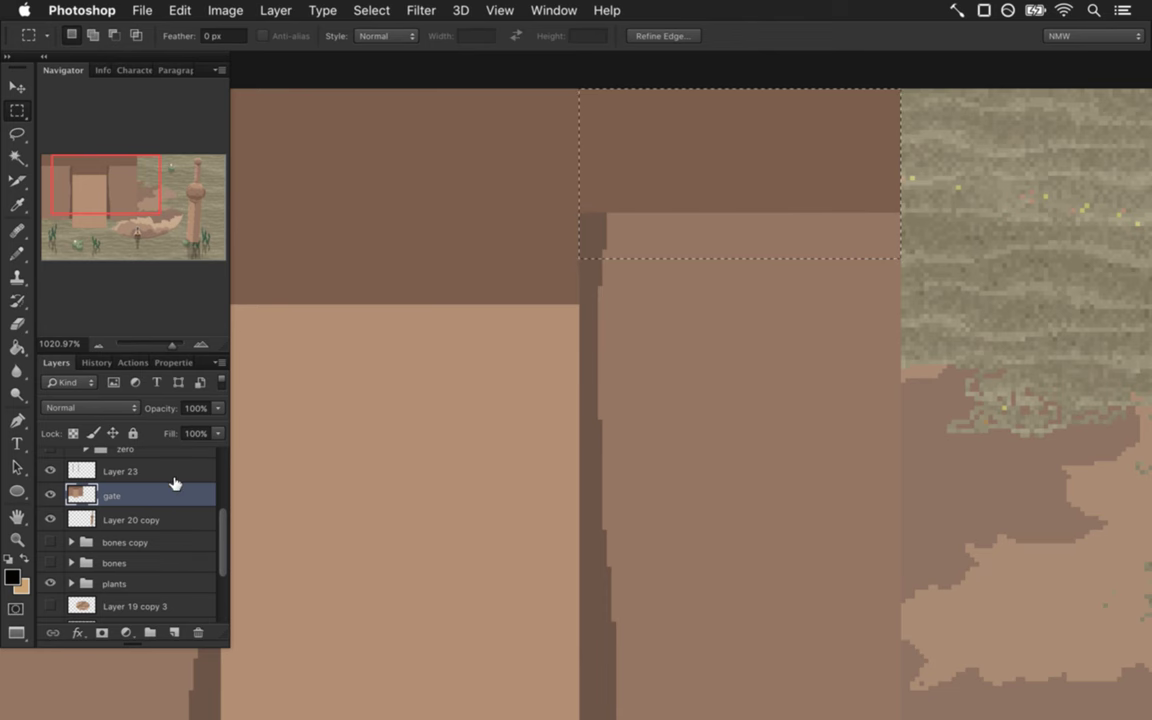
{"action": "key", "text": "v"}
{"action": "key", "text": "Down"}
{"action": "key", "text": "Down"}
{"action": "key", "text": "Down"}
{"action": "key", "text": "Down"}
{"action": "key", "text": "Down"}
{"action": "key", "text": "Down"}
{"action": "key", "text": "Down"}
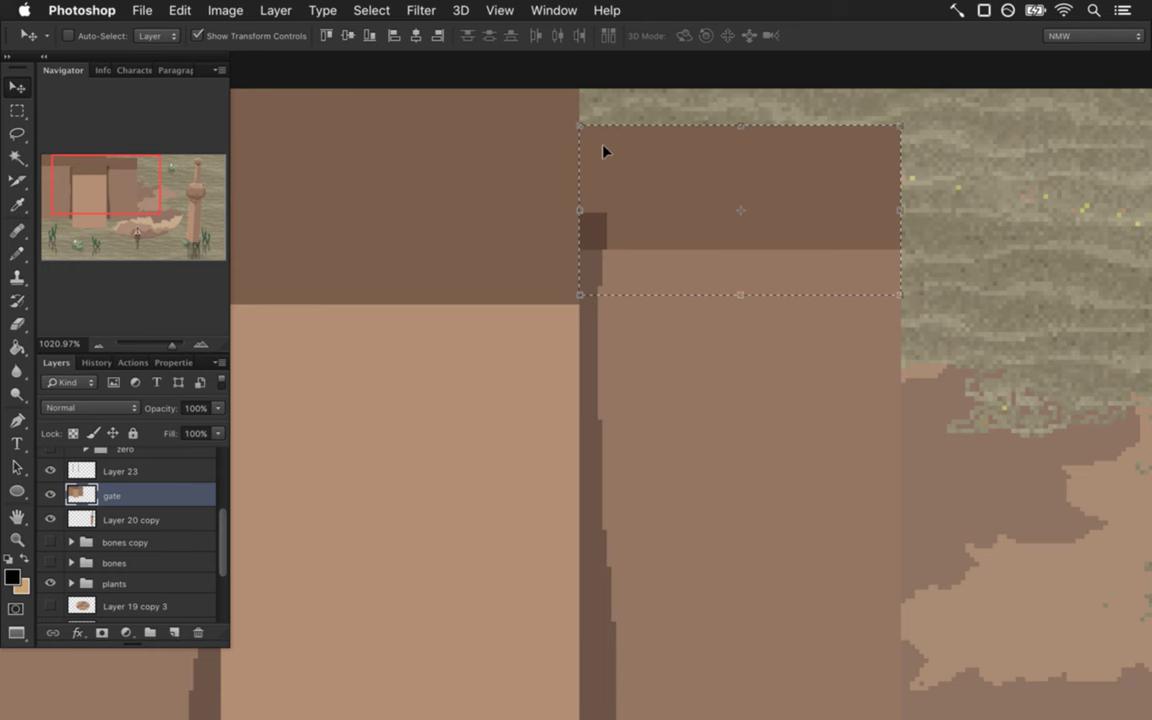
{"action": "key", "text": "m"}
{"action": "left_click", "coordinate": [614, 173]}
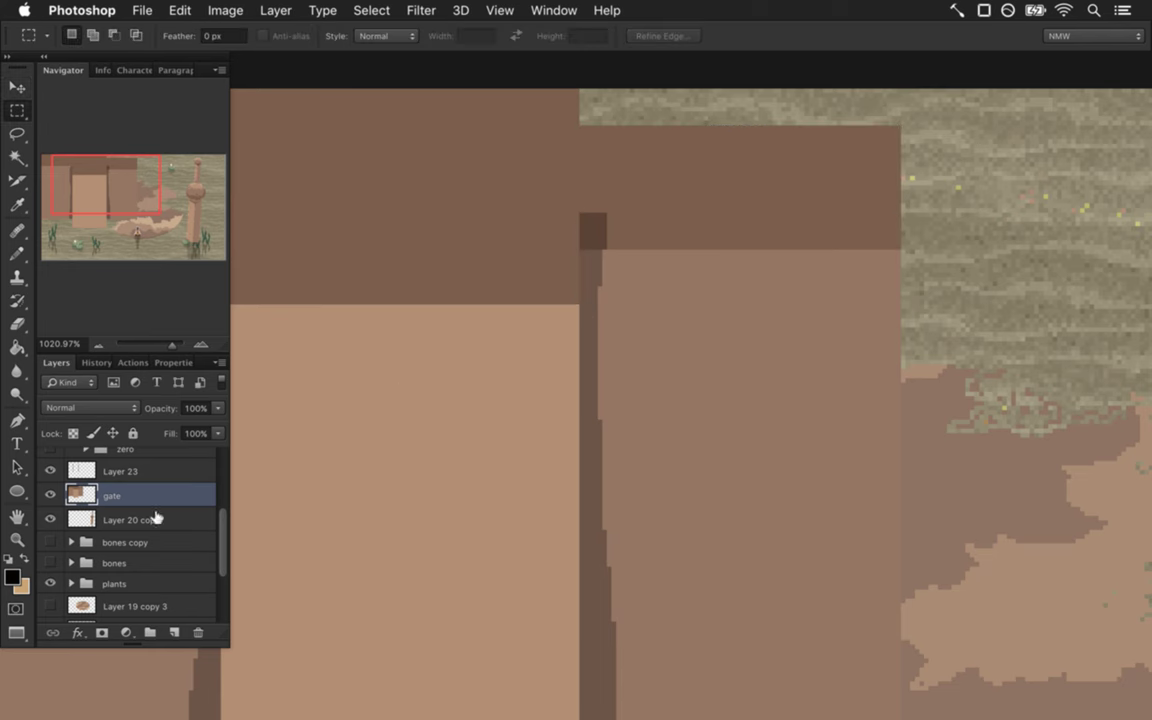
Extend the black shadow on Layer 23 up the right block's top band at 100% opacity, fill it, and return the layer to 50%.
{"action": "left_click", "coordinate": [78, 471]}
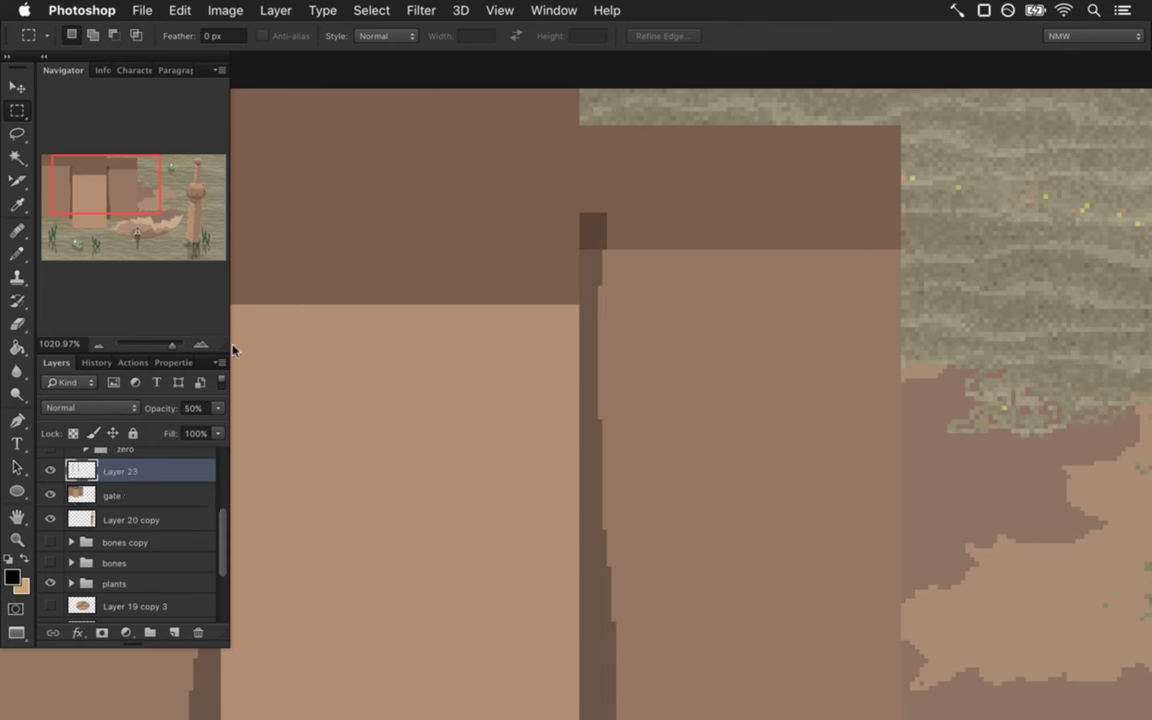
{"action": "left_click_drag", "start_coordinate": [218, 408], "coordinate": [257, 442]}
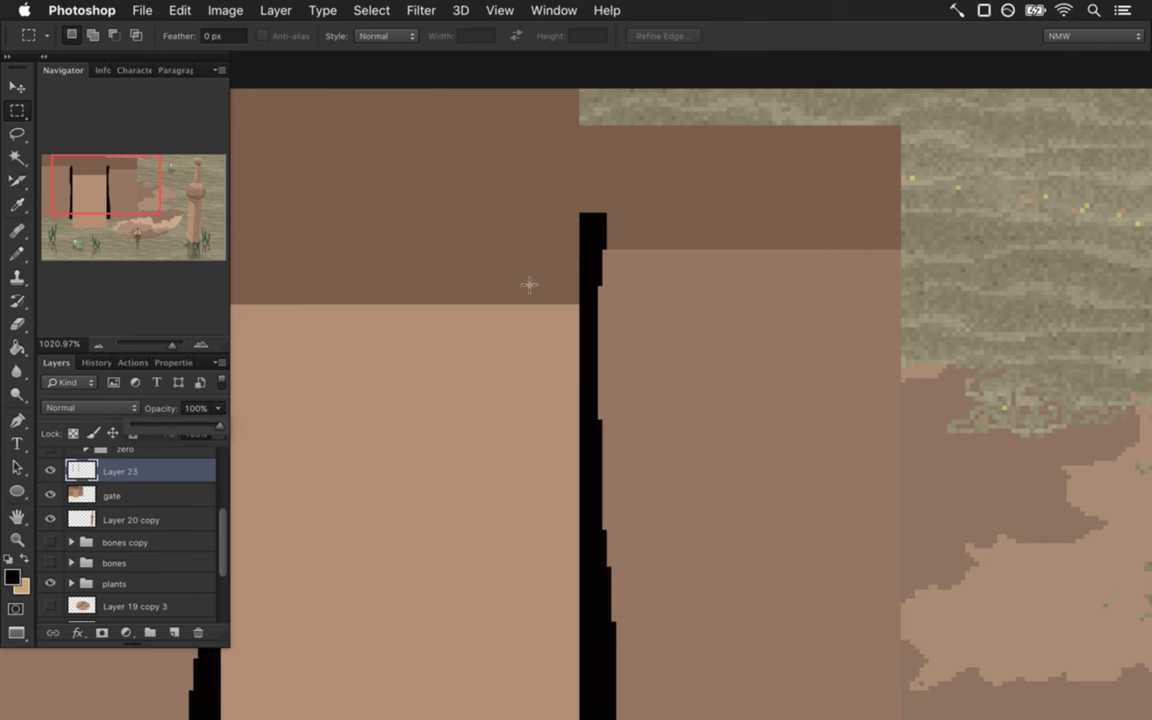
{"action": "key", "text": "i"}
{"action": "key", "text": "b"}
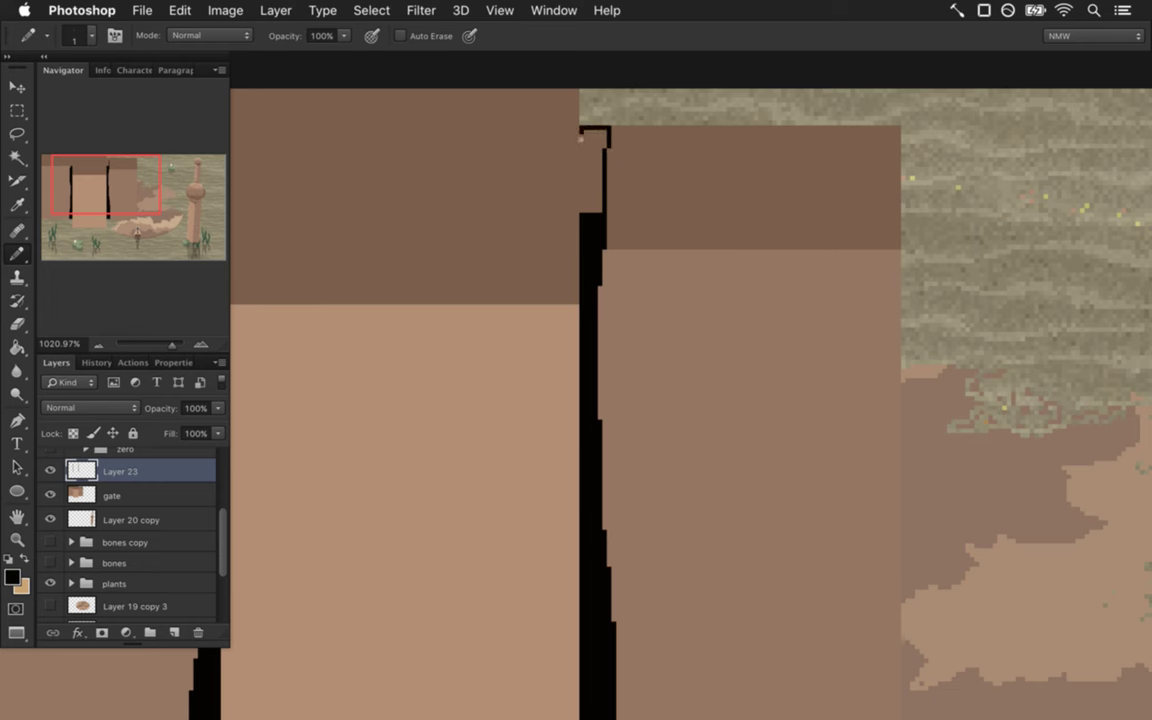
{"action": "left_click_drag", "start_coordinate": [581, 139], "coordinate": [582, 212]}
{"action": "key", "text": "g"}
{"action": "left_click", "coordinate": [594, 180]}
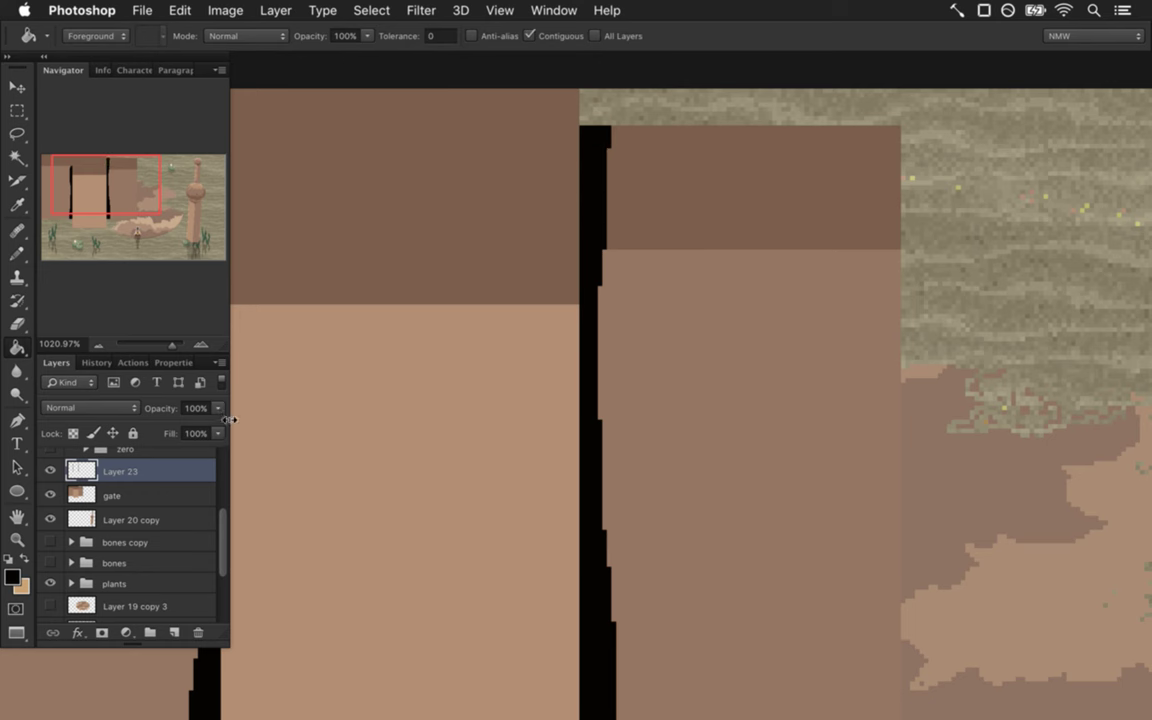
{"action": "key", "text": "m"}
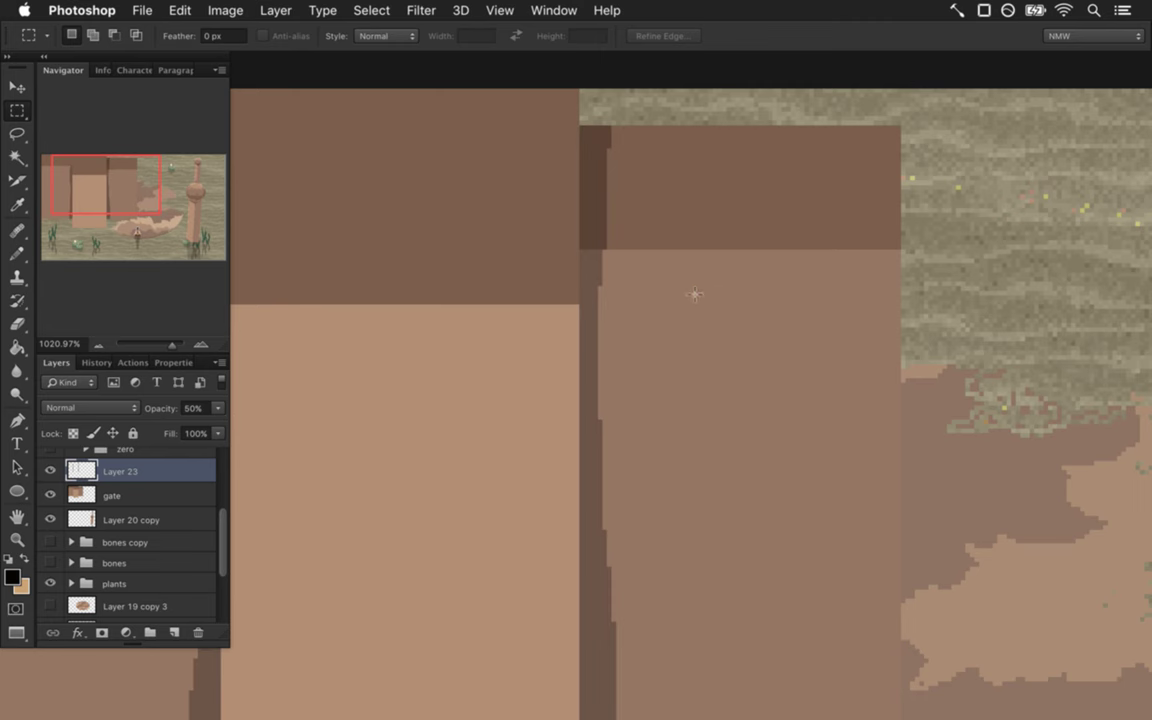
Duplicate the gate layer toward the other side of the scene and flip the copy horizontally.
{"action": "left_click_drag", "start_coordinate": [653, 378], "coordinate": [548, 378]}
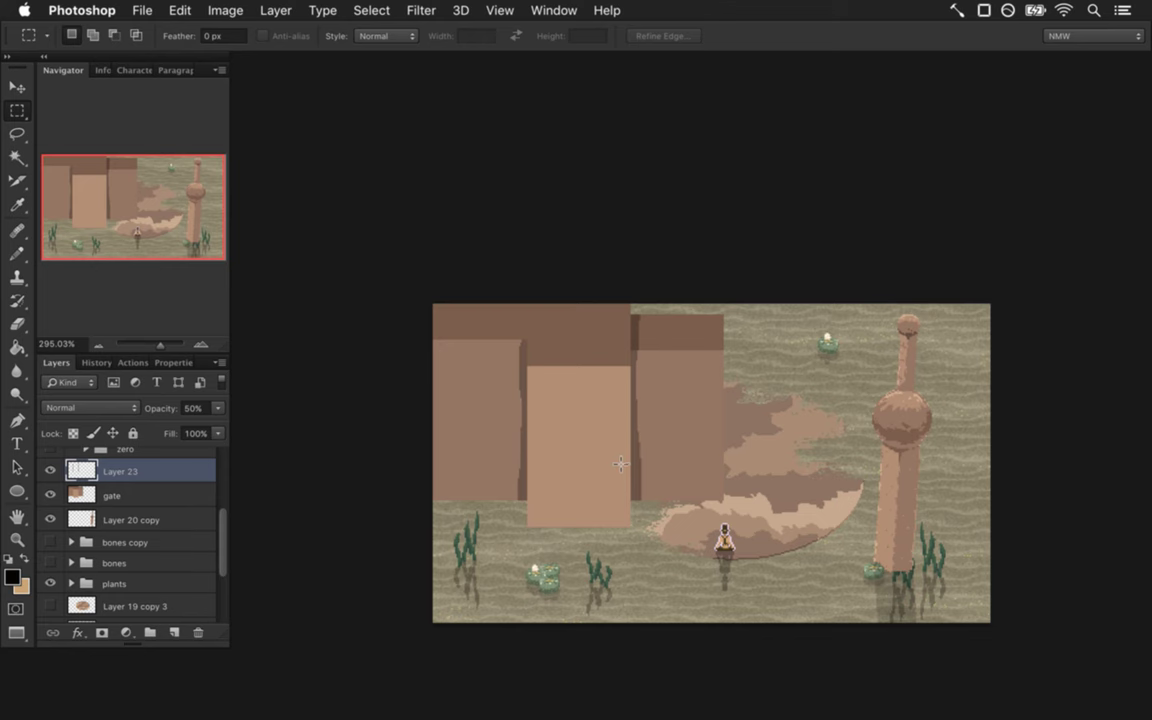
{"action": "left_click_drag", "start_coordinate": [728, 476], "coordinate": [784, 476]}
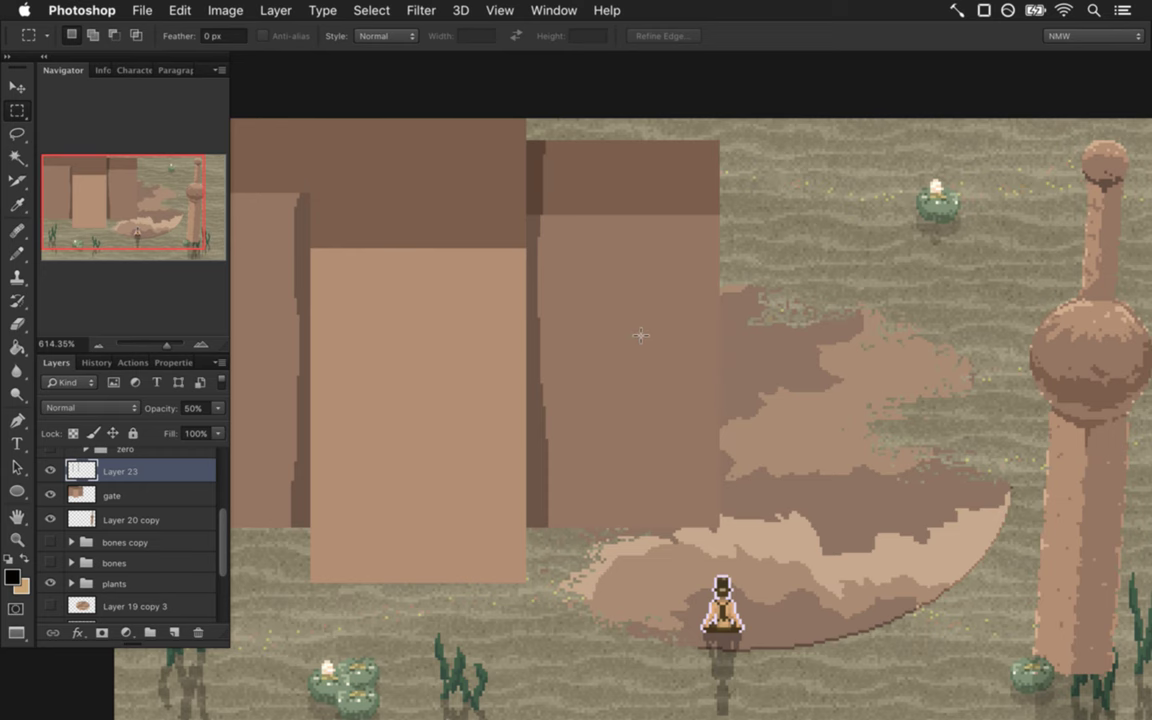
{"action": "left_click_drag", "start_coordinate": [627, 342], "coordinate": [586, 329]}
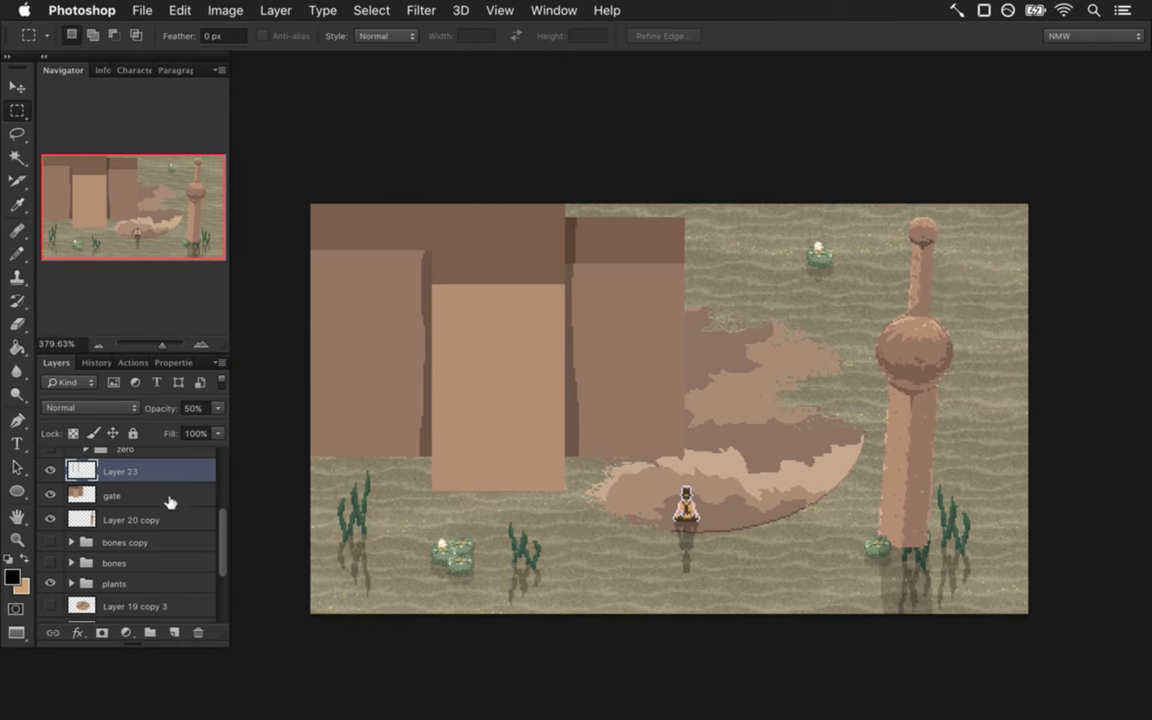
{"action": "left_click", "coordinate": [128, 490]}
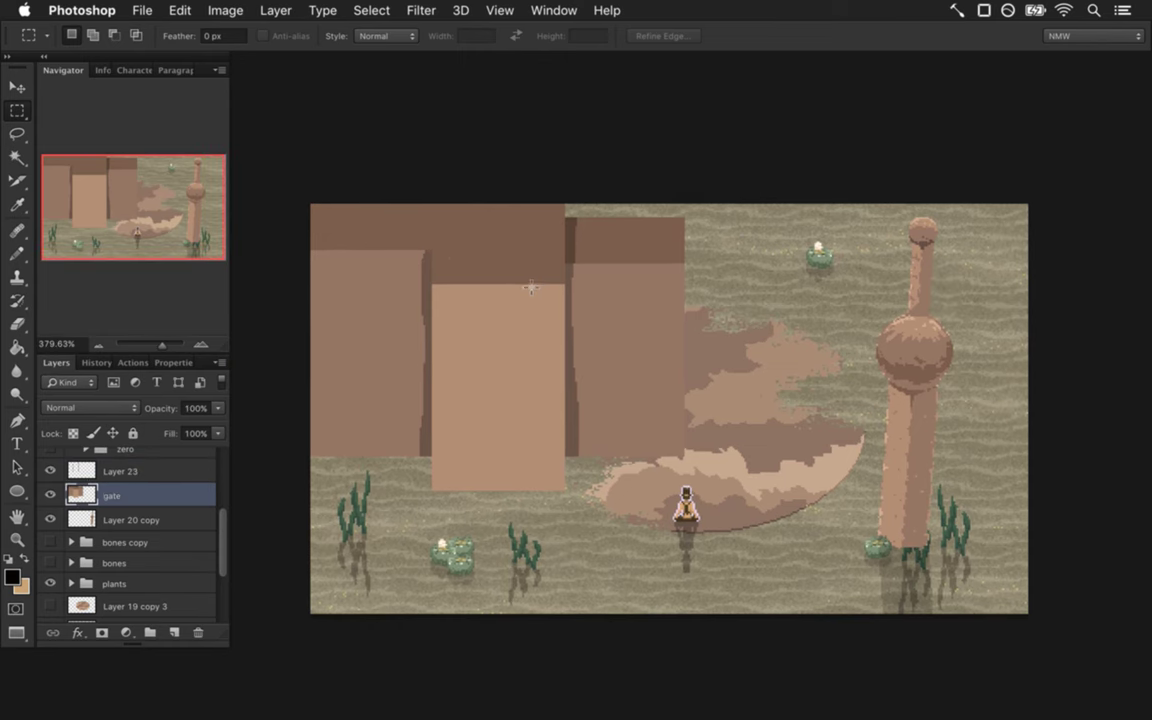
{"action": "key", "text": "v"}
{"action": "left_click_drag", "start_coordinate": [478, 276], "coordinate": [698, 315]}
{"action": "key", "text": "super+t"}
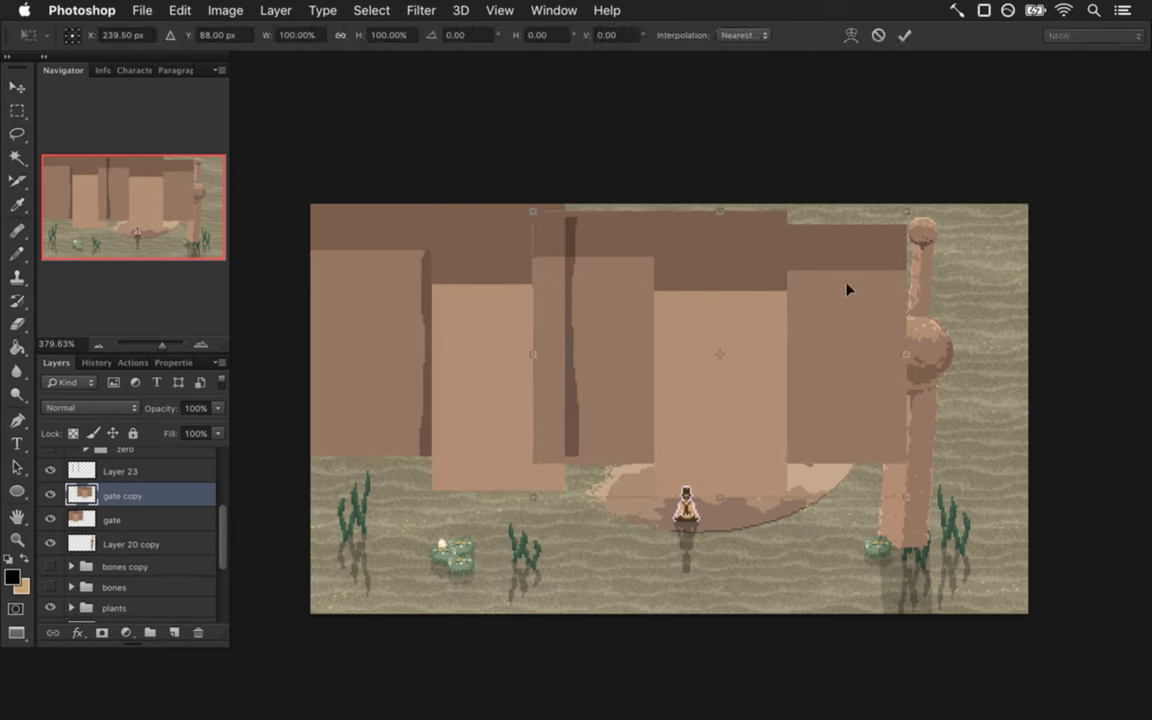
{"action": "right_click", "coordinate": [836, 291]}
{"action": "left_click", "coordinate": [873, 532]}
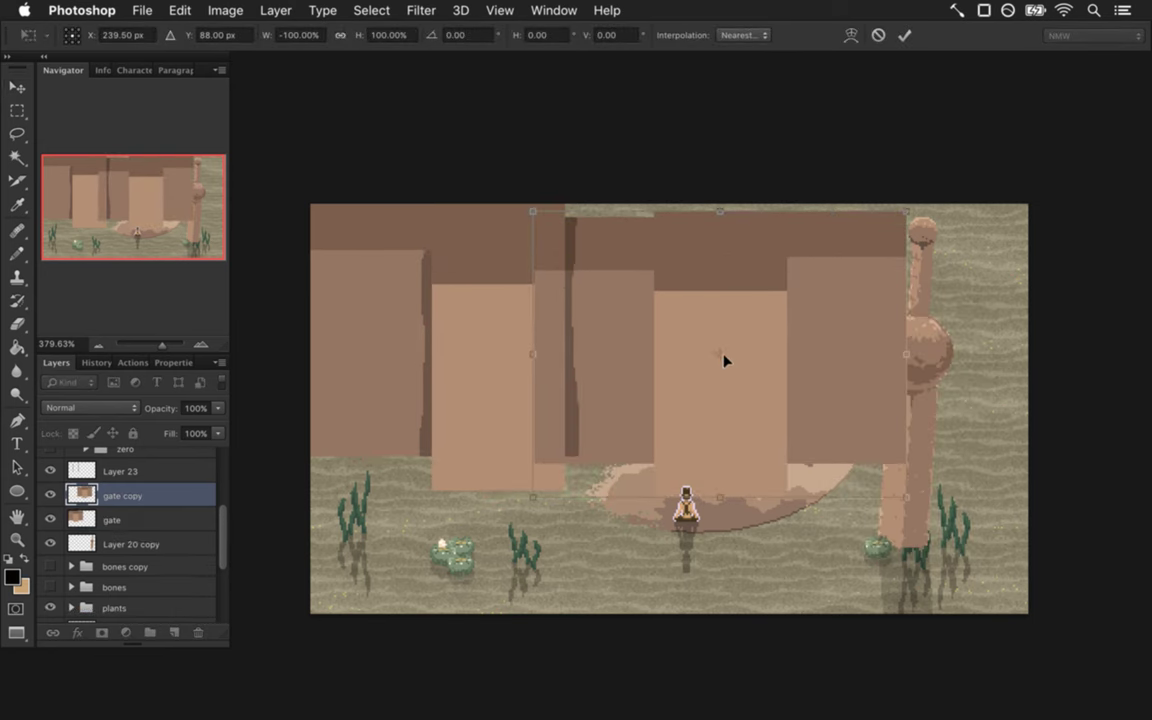
Position the flipped gate copy so its inner face meets the original gate's right block at the same height, and apply the transform.
{"action": "left_click_drag", "start_coordinate": [665, 307], "coordinate": [800, 279]}
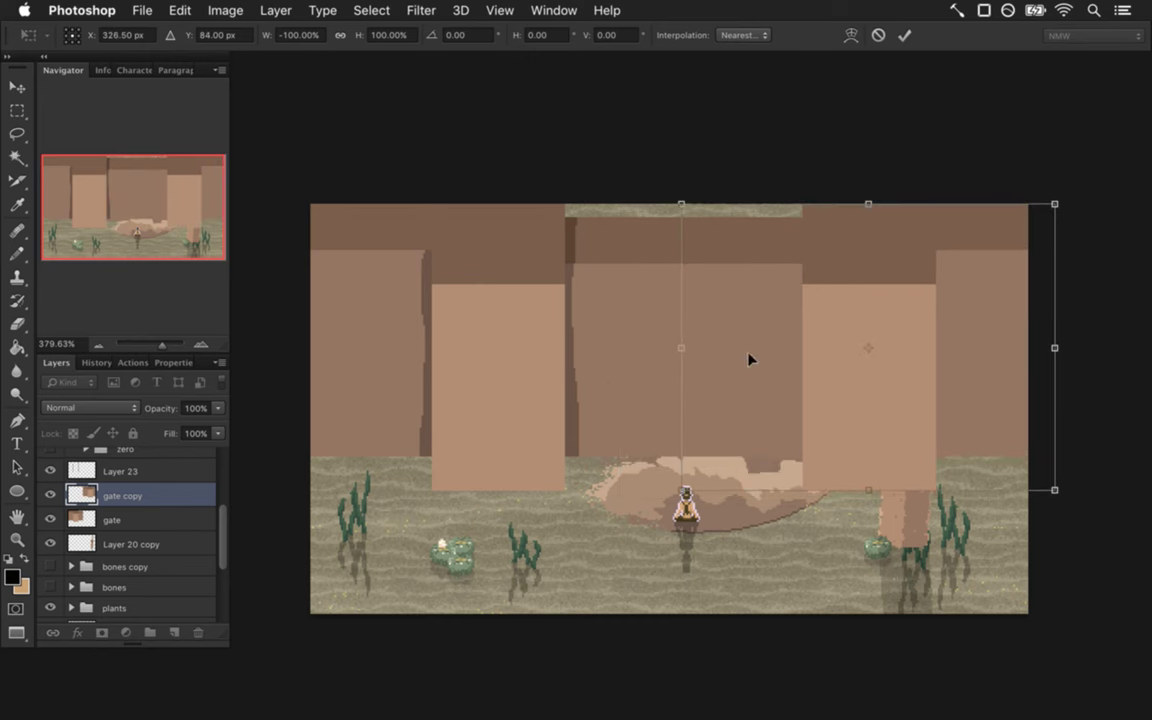
{"action": "left_click_drag", "start_coordinate": [635, 355], "coordinate": [723, 365]}
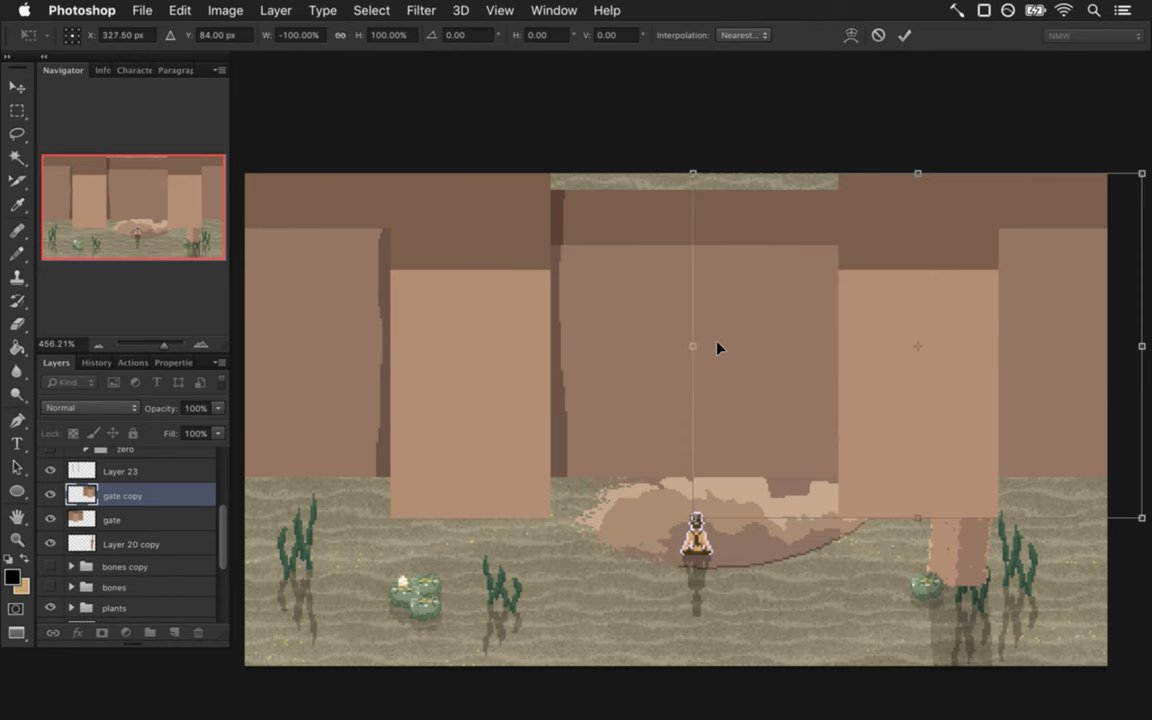
{"action": "left_click_drag", "start_coordinate": [617, 296], "coordinate": [689, 368]}
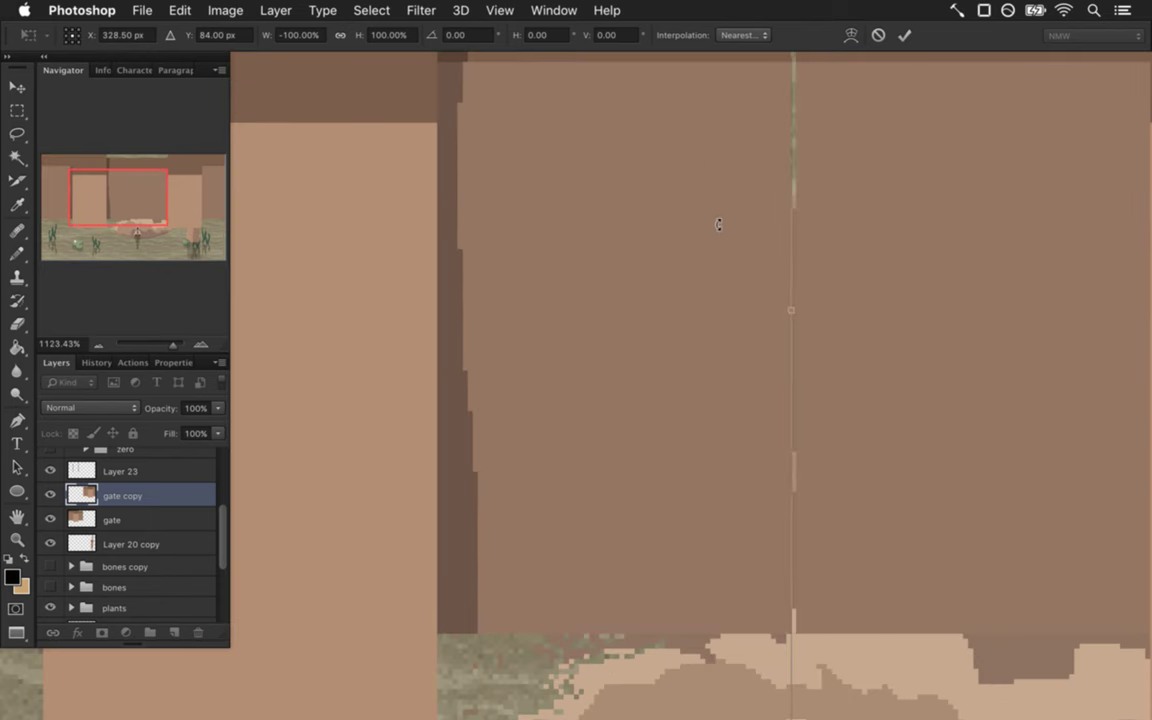
{"action": "key", "text": "Left"}
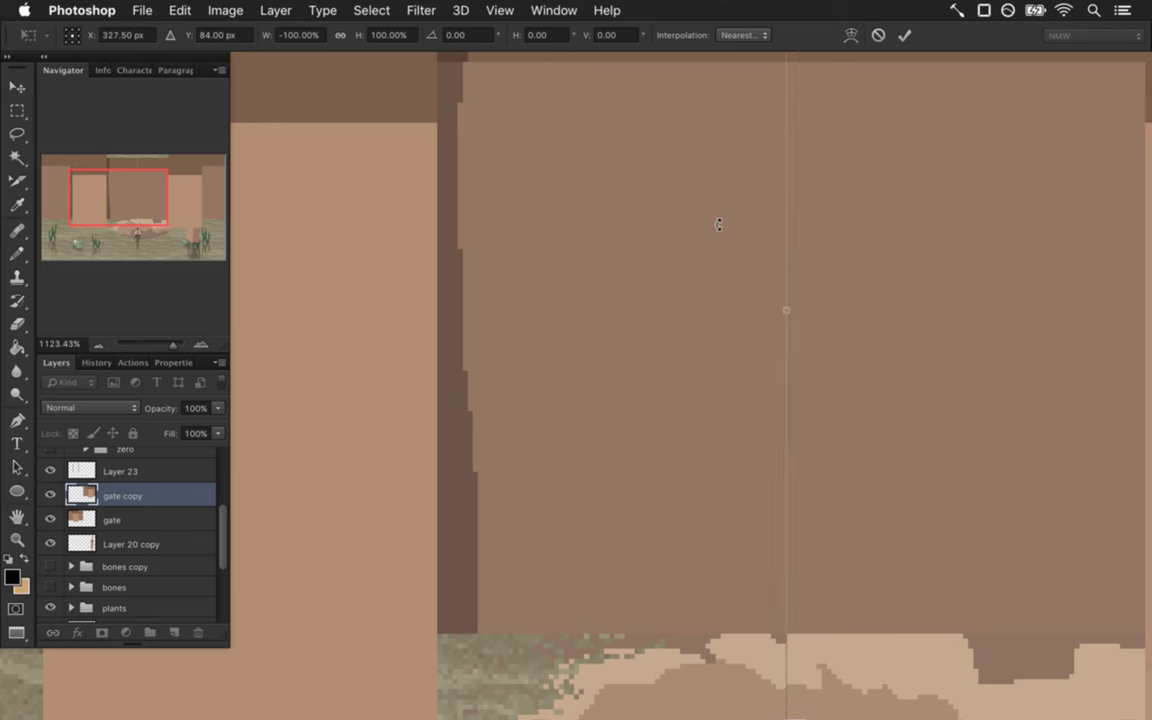
{"action": "left_click", "coordinate": [904, 35]}
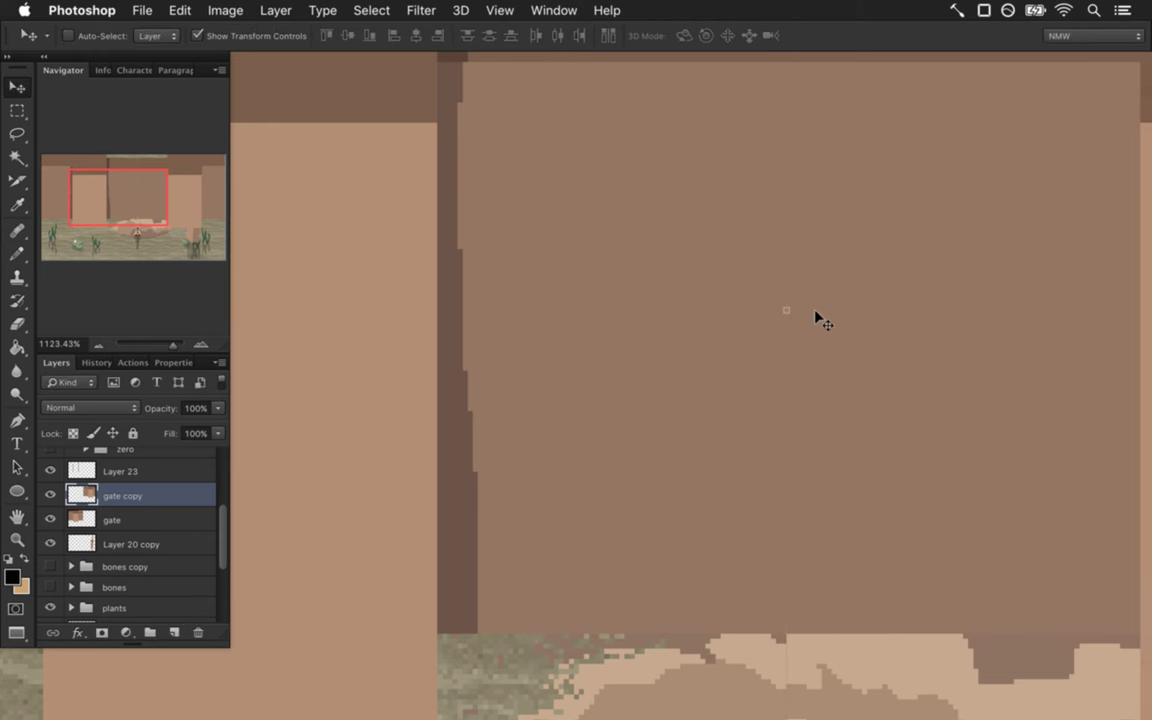
Pencil a 1 px seam in the top band's brown down the gate copy's inner edge, temporarily hiding the gate layer, and save the file.
{"action": "key", "text": "m"}
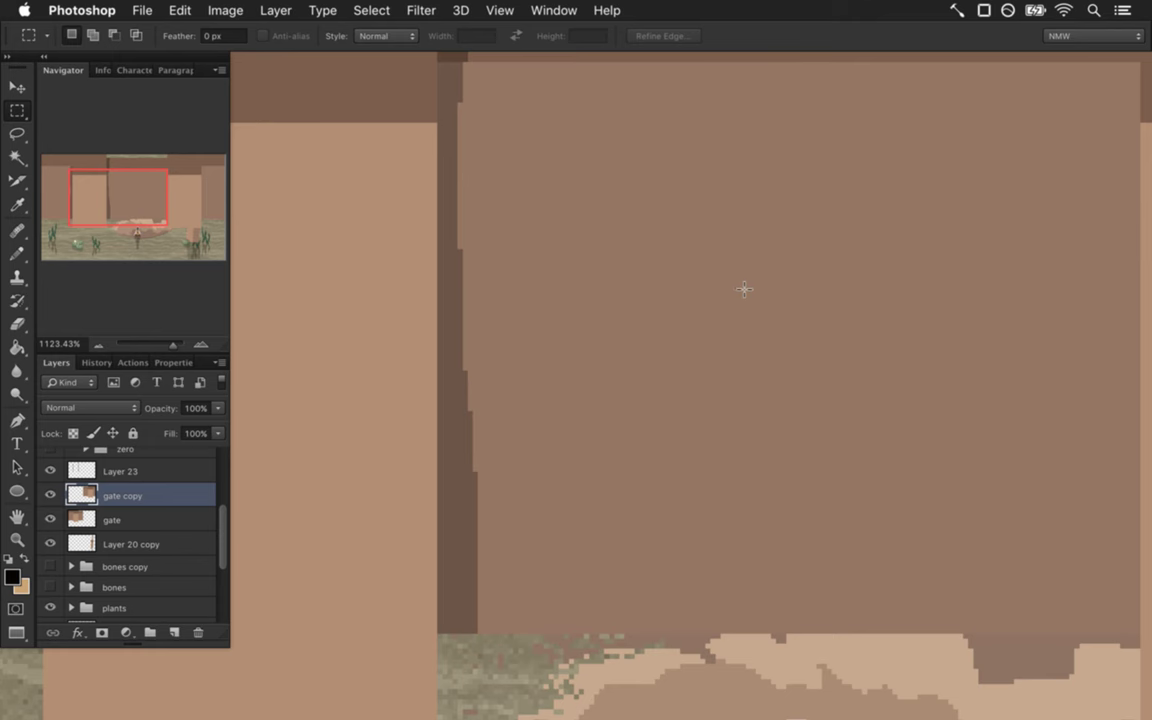
{"action": "left_click_drag", "start_coordinate": [792, 375], "coordinate": [765, 369]}
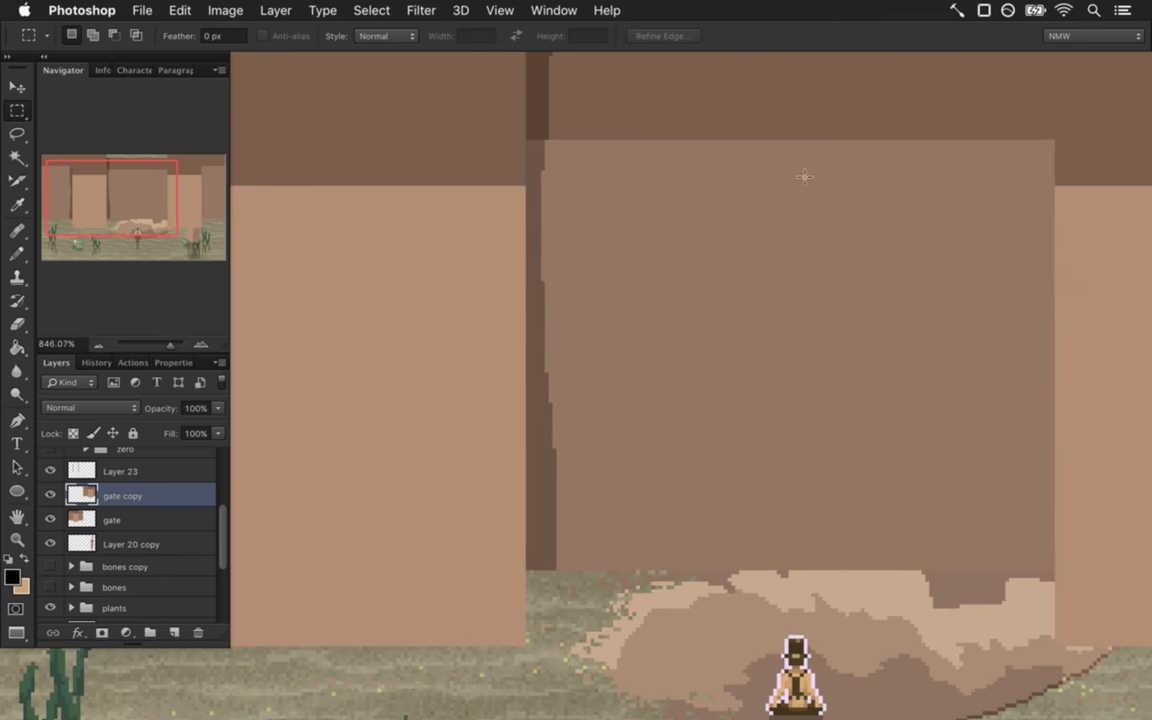
{"action": "key", "text": "i"}
{"action": "left_click", "coordinate": [814, 128]}
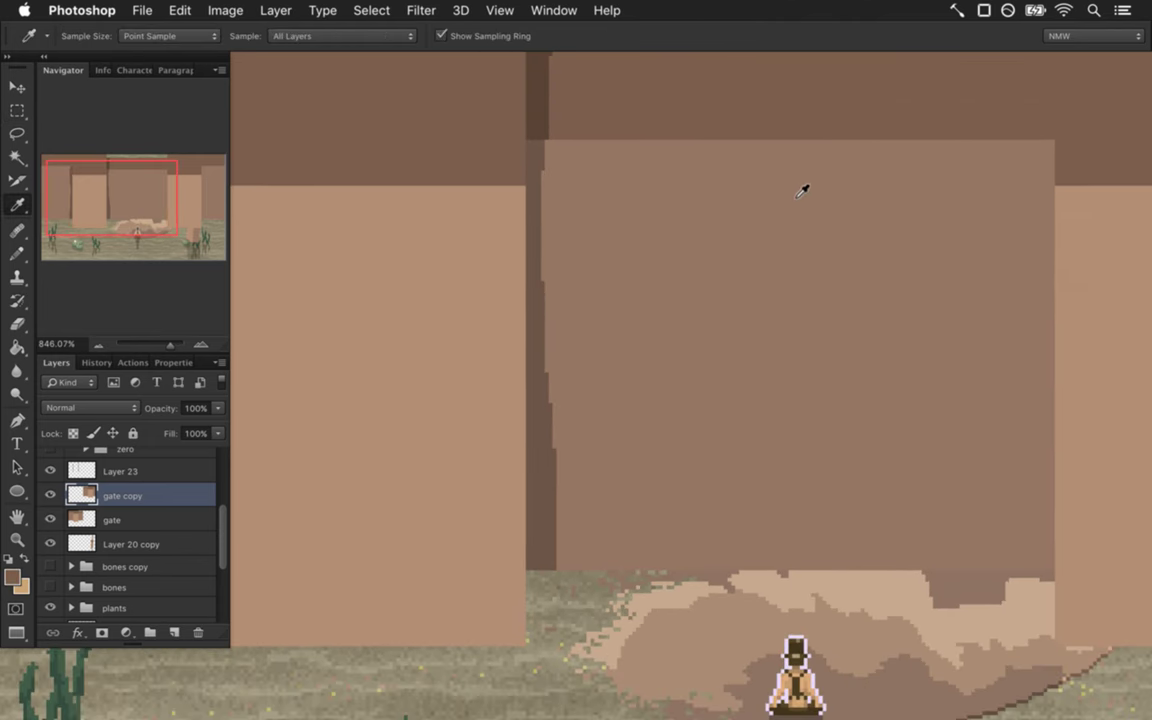
{"action": "left_click", "coordinate": [50, 520]}
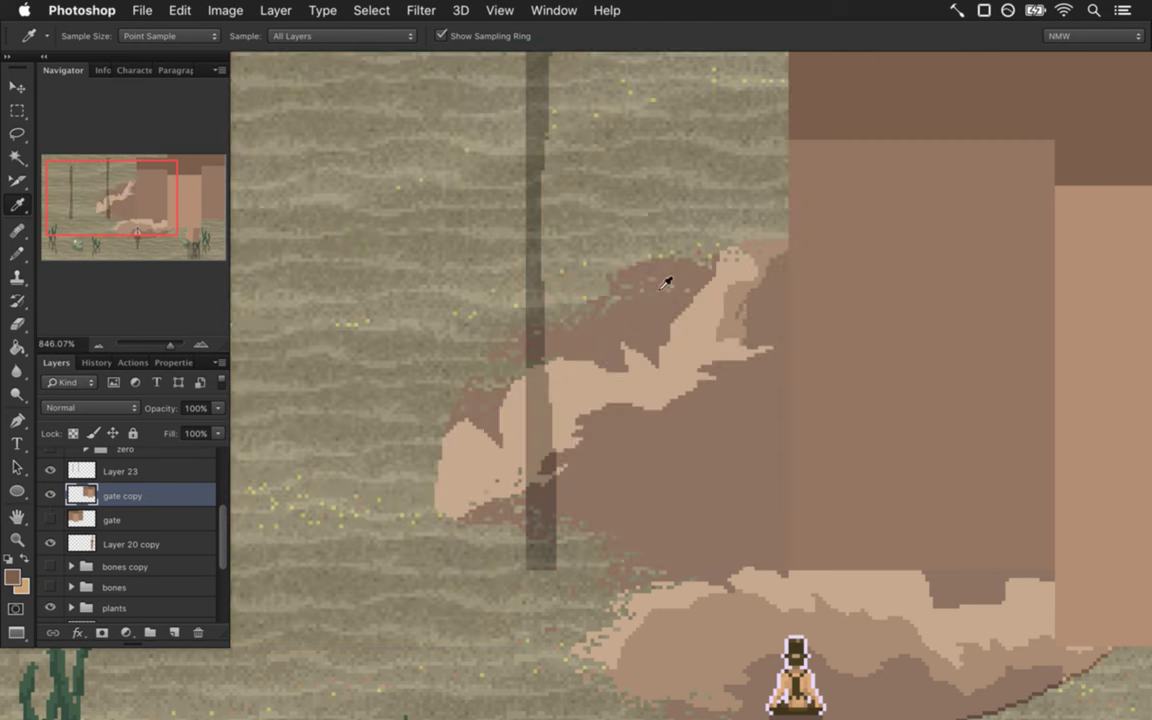
{"action": "key", "text": "b"}
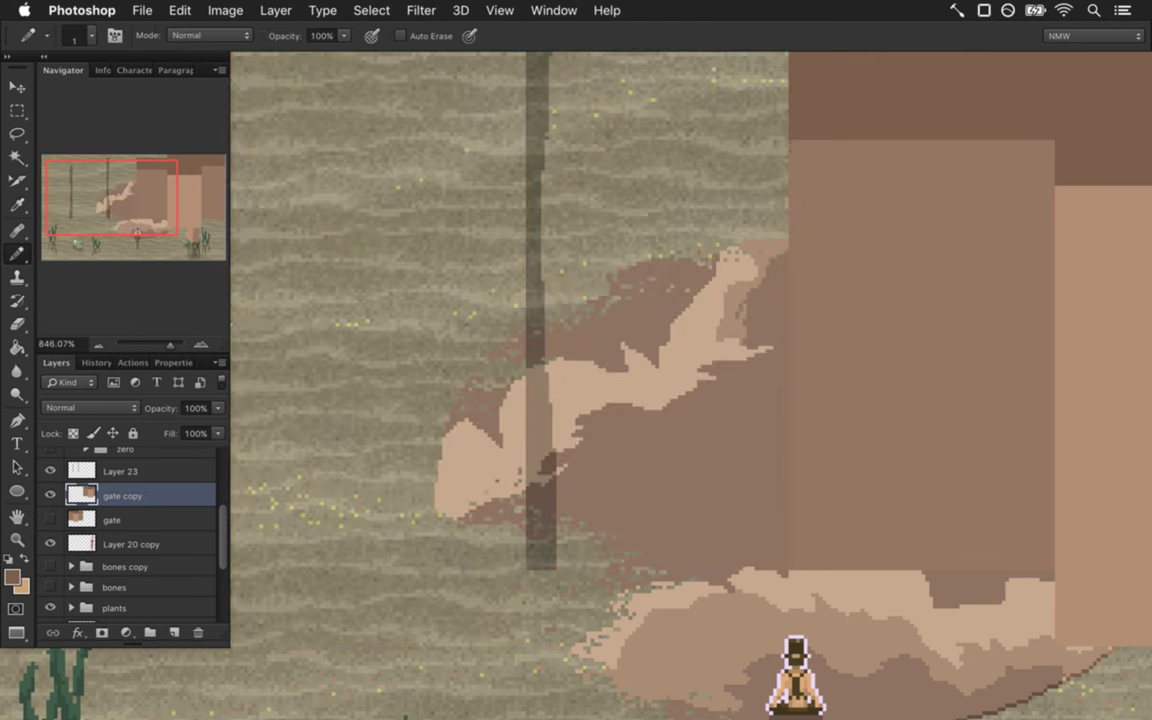
{"action": "left_click_drag", "start_coordinate": [790, 141], "coordinate": [790, 495]}
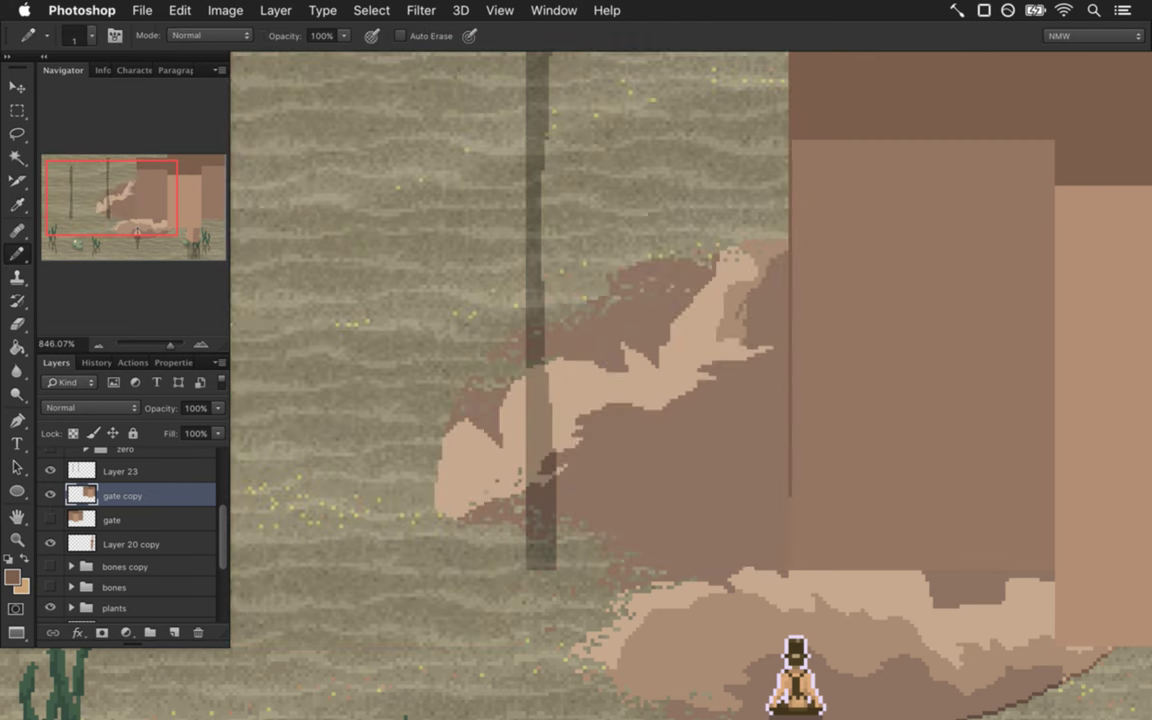
{"action": "left_click", "coordinate": [50, 520]}
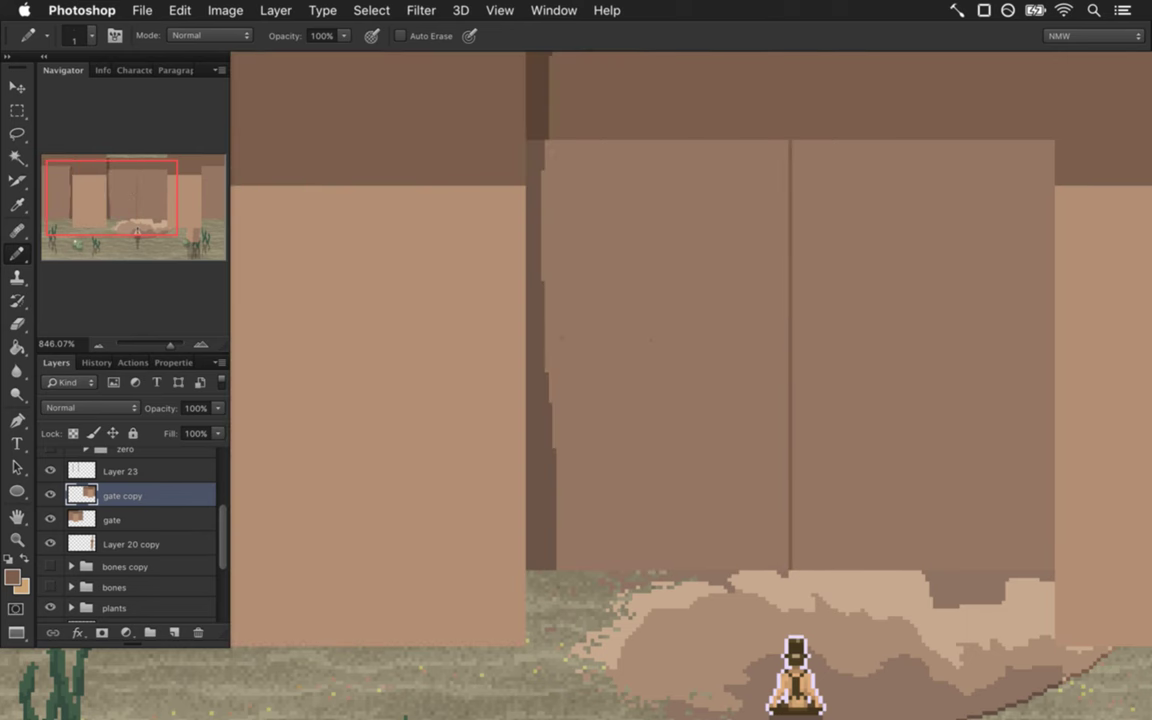
{"action": "left_click_drag", "start_coordinate": [617, 345], "coordinate": [564, 333]}
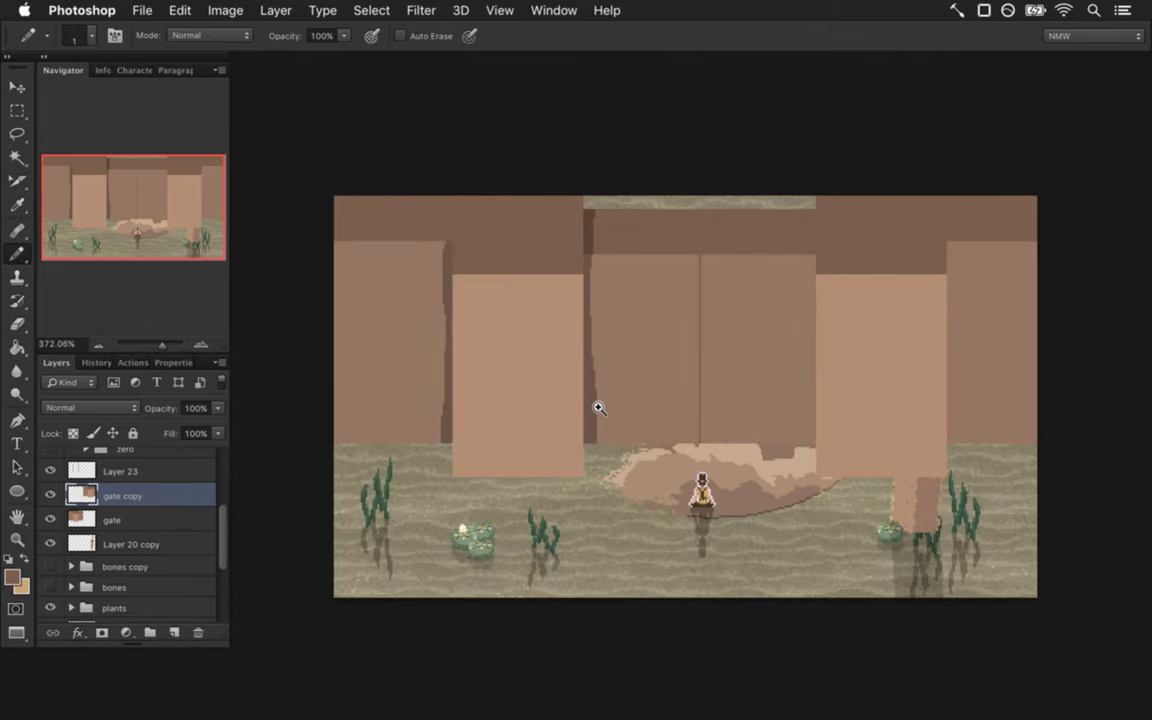
{"action": "key", "text": "super+s"}
Reorder Layer 20 copy between Layer 23 and gate copy so the tall pillar stands in front of the gate.
{"action": "scroll", "coordinate": [222, 541], "scroll_direction": "up", "scroll_amount": 3}
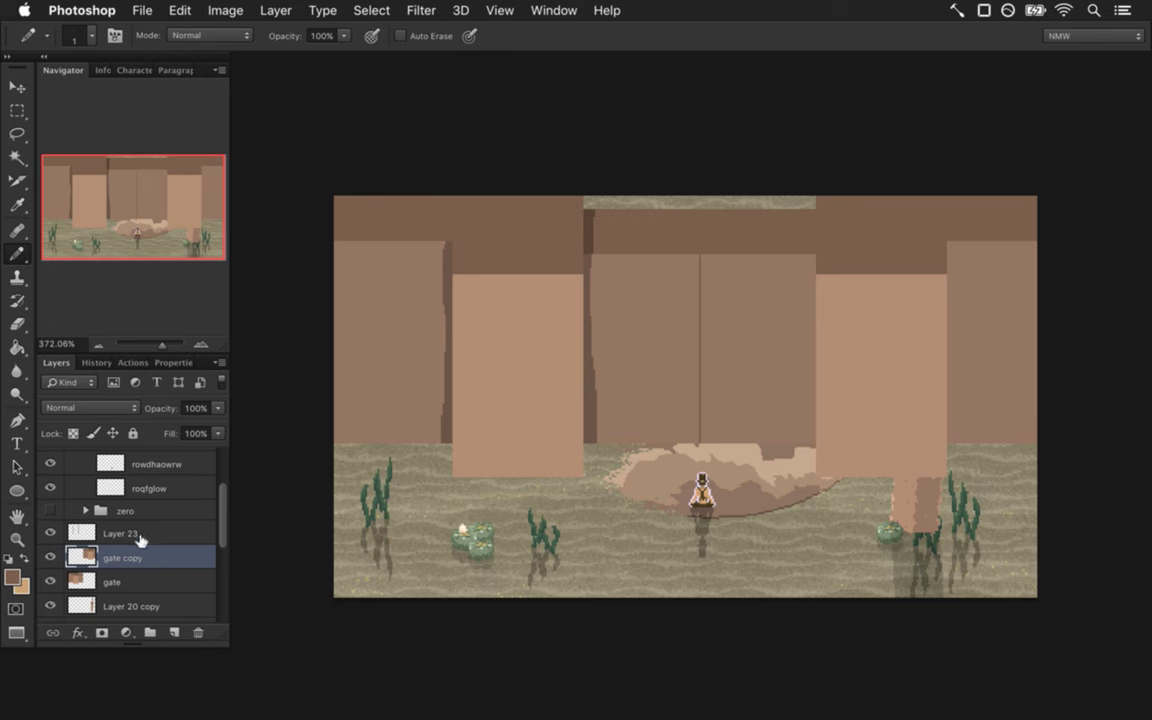
{"action": "left_click_drag", "start_coordinate": [86, 604], "coordinate": [125, 540]}
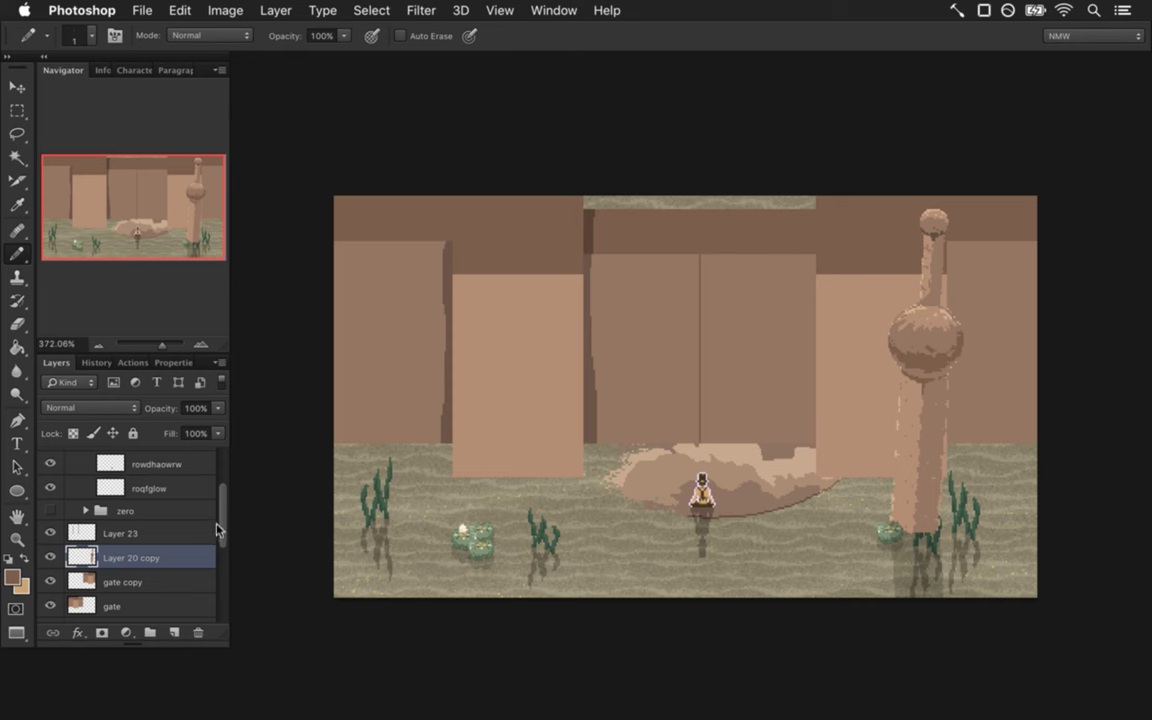
{"action": "scroll", "coordinate": [217, 540], "scroll_direction": "down", "scroll_amount": 3}
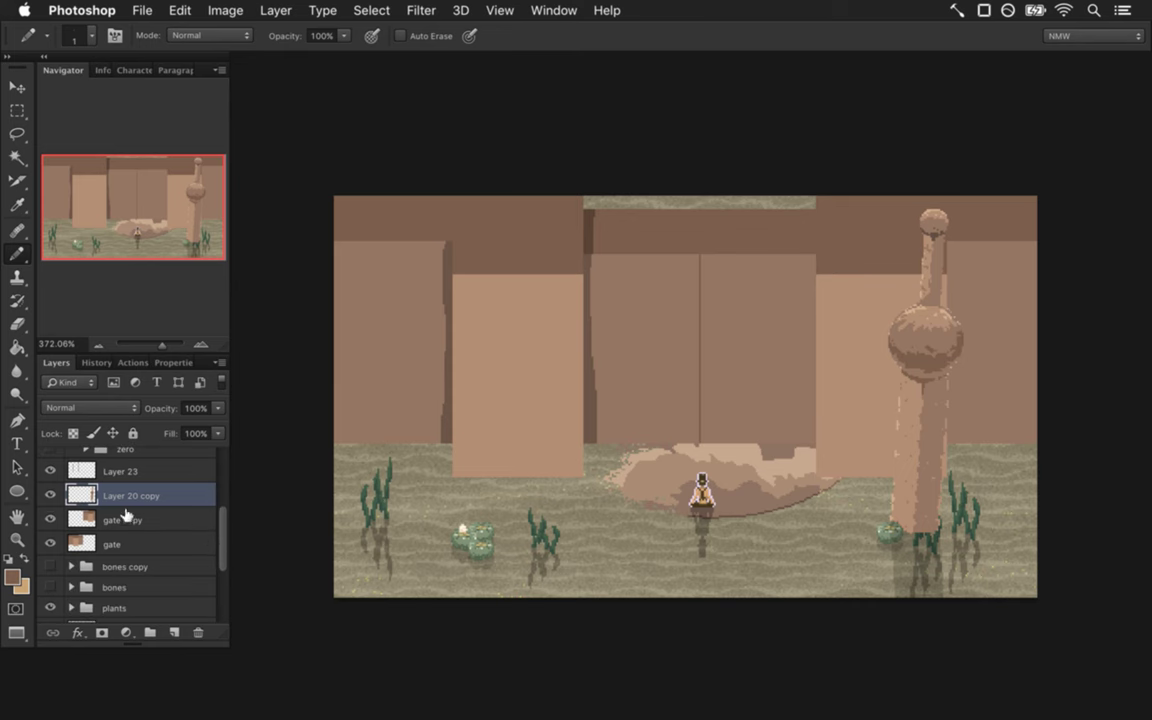
Duplicate the Layer 23 shadows and place the copy over the mirrored half of the gate.
{"action": "left_click", "coordinate": [50, 471]}
{"action": "left_click", "coordinate": [50, 471]}
{"action": "key", "text": "alt+bracketright"}
{"action": "key", "text": "v"}
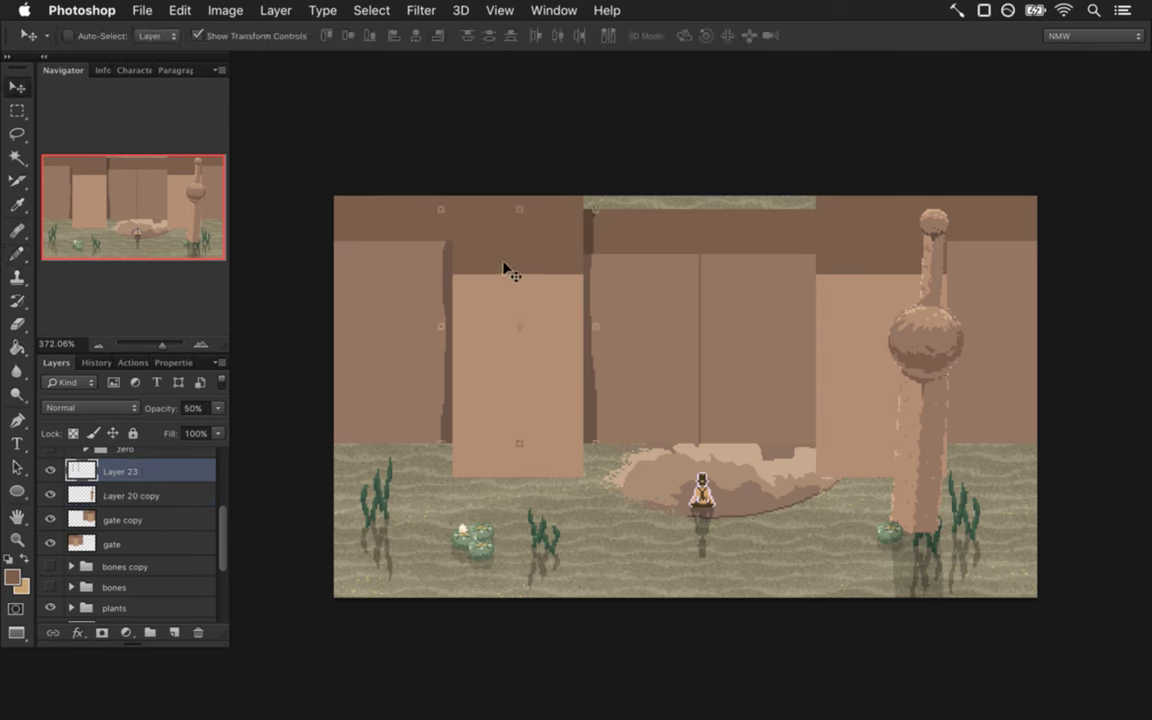
{"action": "mouse_move", "coordinate": [499, 267]}
{"action": "left_mouse_down"}
{"action": "mouse_move", "coordinate": [828, 270]}
{"action": "mouse_move", "coordinate": [838, 260]}
{"action": "left_mouse_up"}
Flip Layer 23 copy horizontally, align its shadows with the edges of the mirrored gate block, and apply the transform.
{"action": "key", "text": "super+t"}
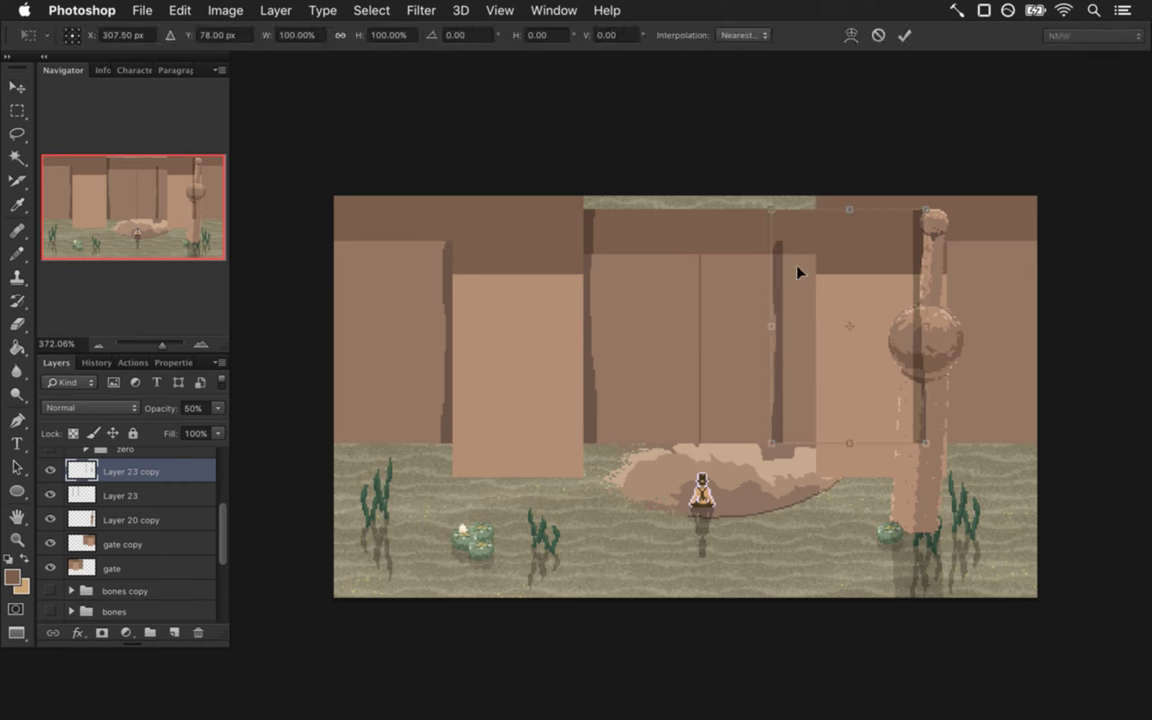
{"action": "right_click", "coordinate": [848, 248]}
{"action": "left_click", "coordinate": [897, 483]}
{"action": "left_click_drag", "start_coordinate": [789, 283], "coordinate": [824, 284]}
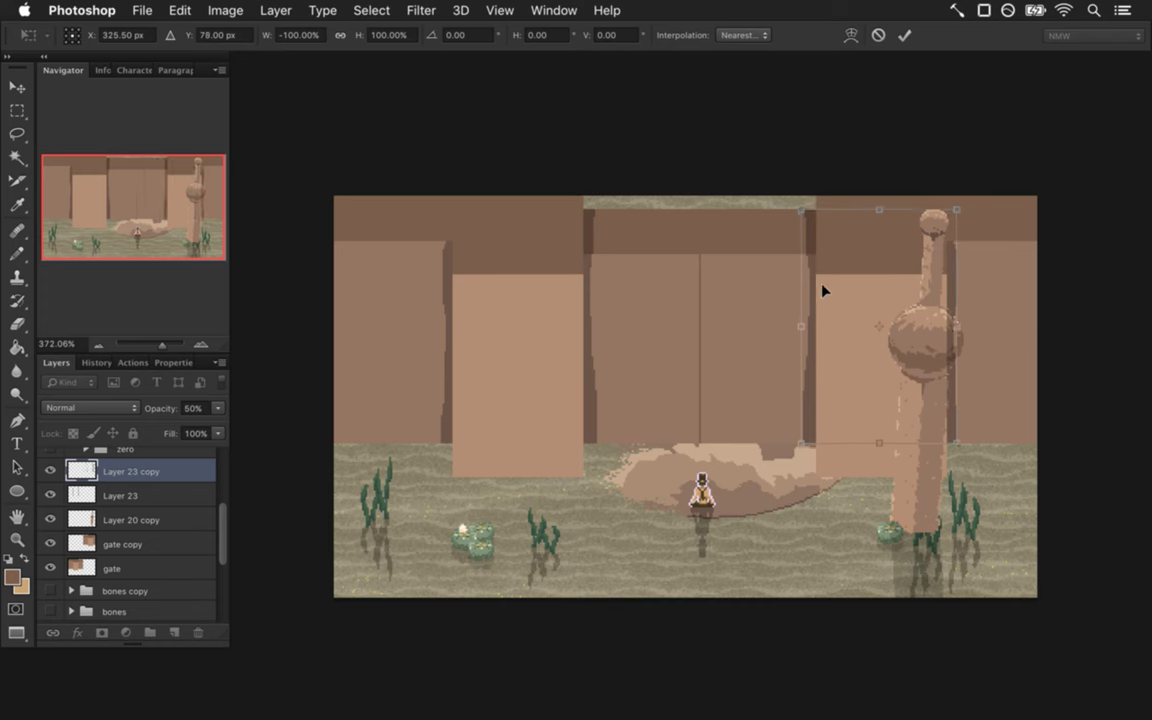
{"action": "left_click", "coordinate": [904, 35]}
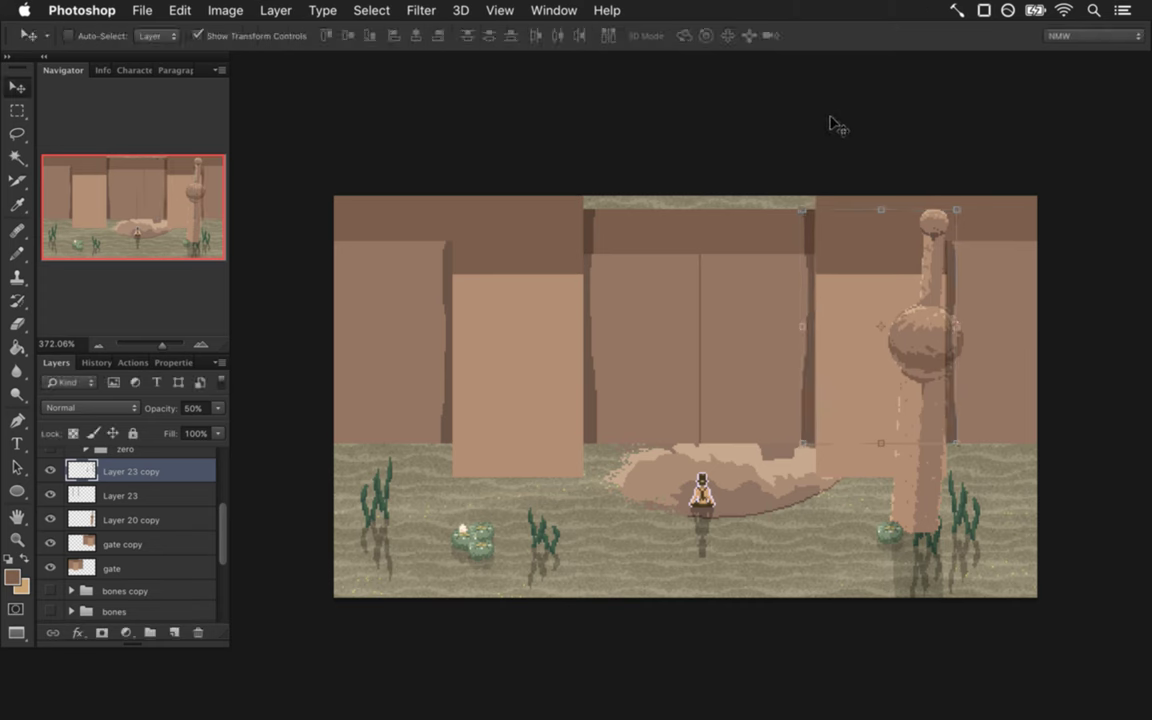
Reorder Layer 20 copy below the gate layer and hide it to remove the tall pillar from view.
{"action": "key", "text": "m"}
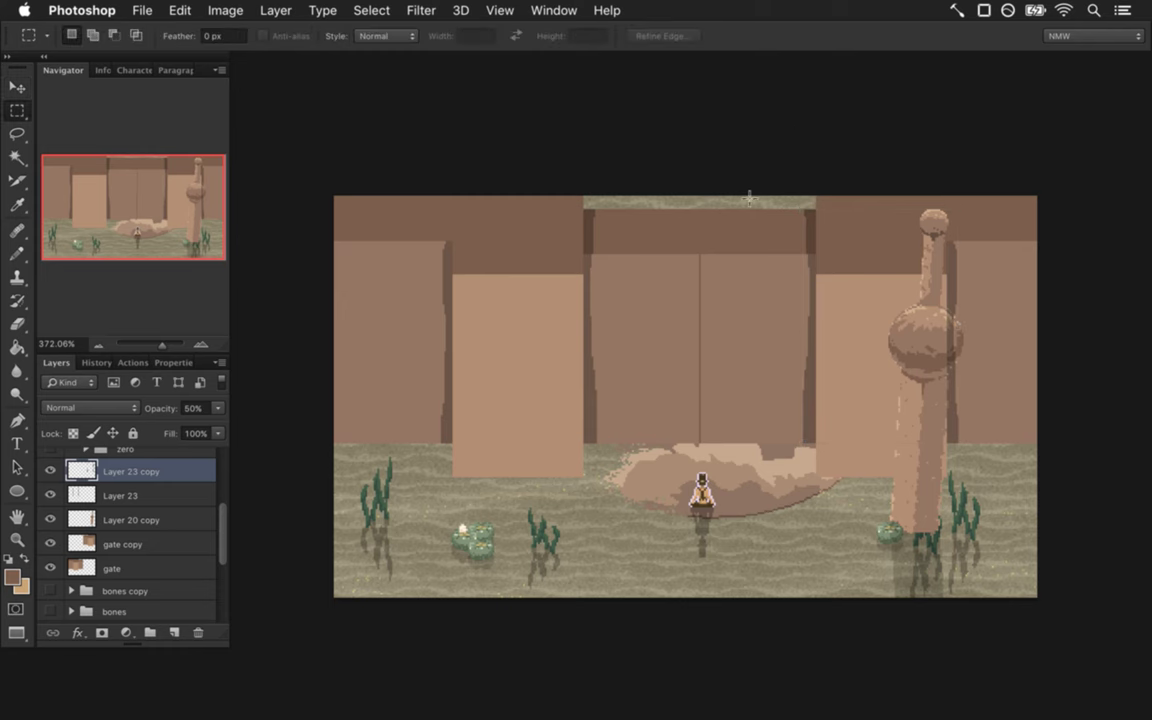
{"action": "left_click_drag", "start_coordinate": [140, 517], "coordinate": [105, 572]}
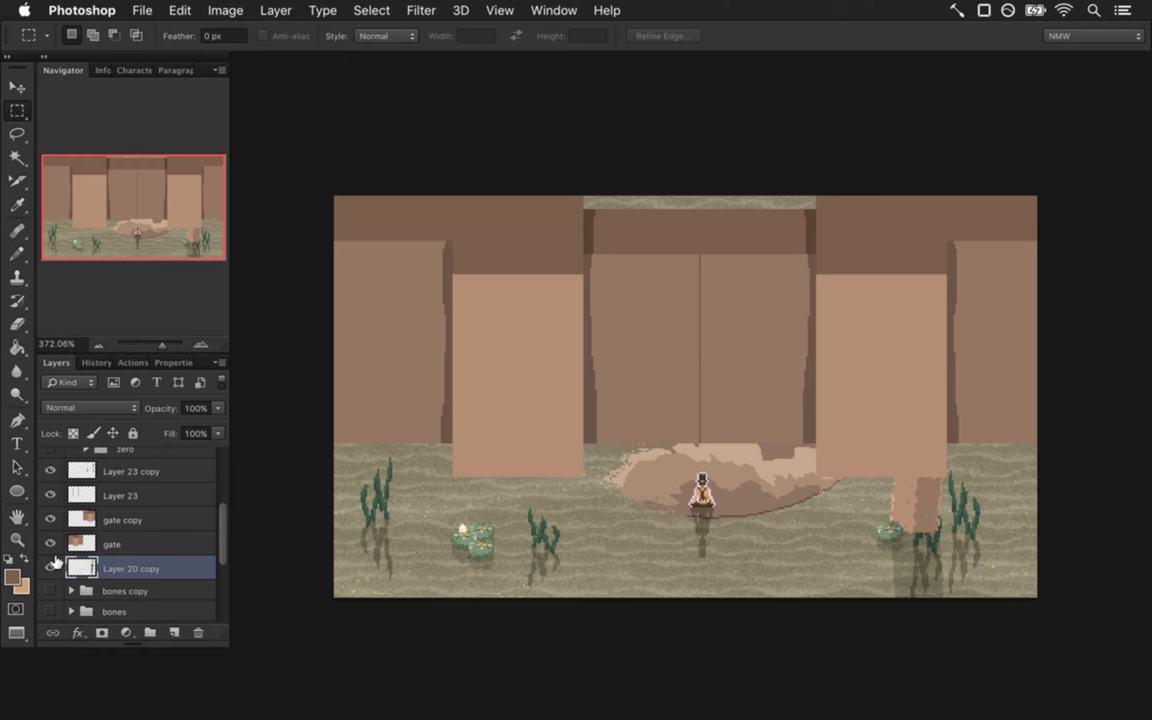
{"action": "left_click", "coordinate": [50, 567]}
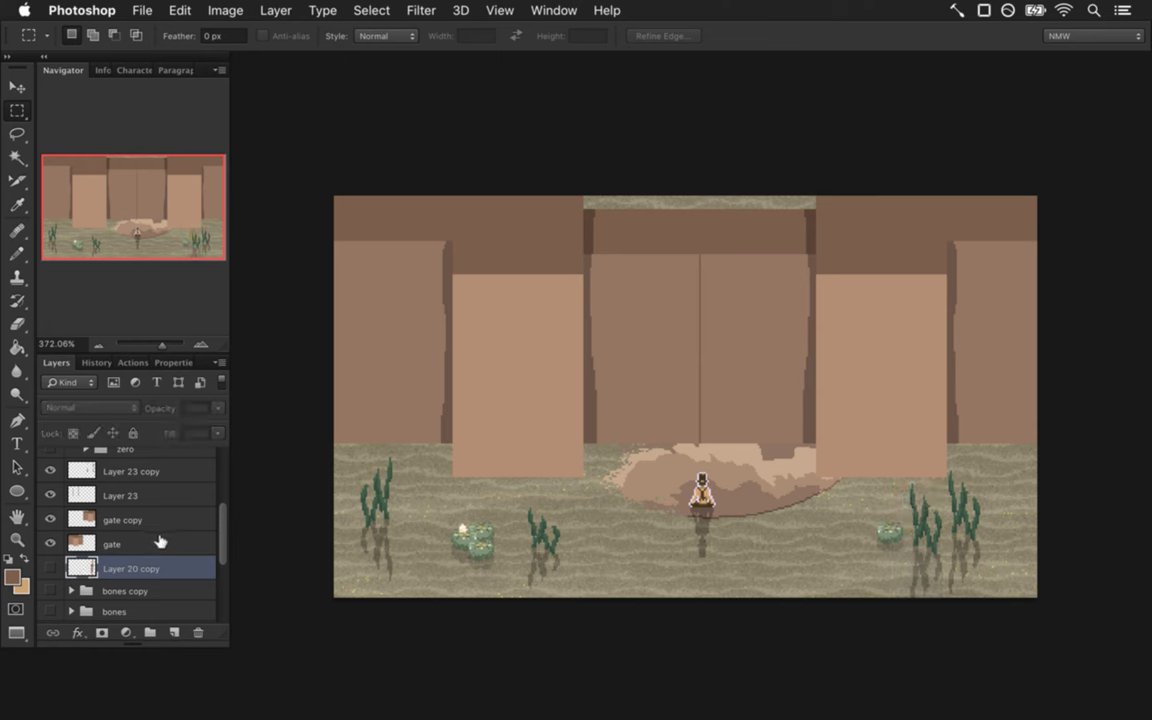
Show the light group over the scene and compare the artwork with Layer 19 visible and hidden.
{"action": "left_click_drag", "start_coordinate": [223, 535], "coordinate": [218, 463]}
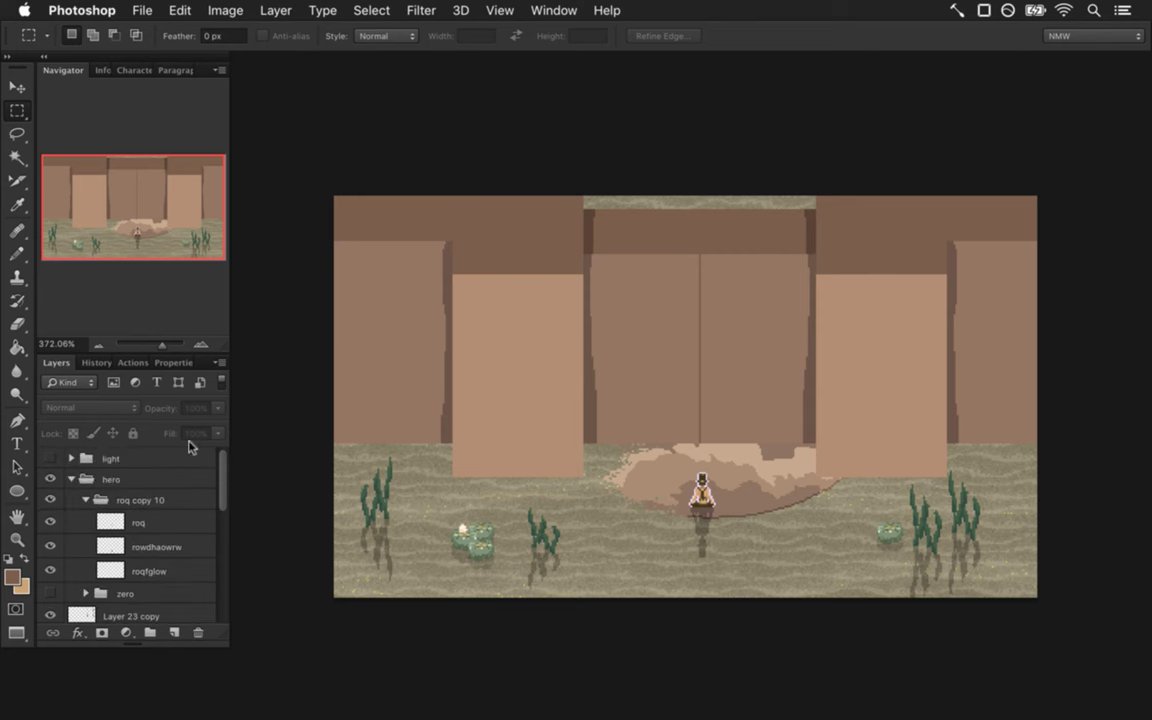
{"action": "left_click", "coordinate": [50, 458]}
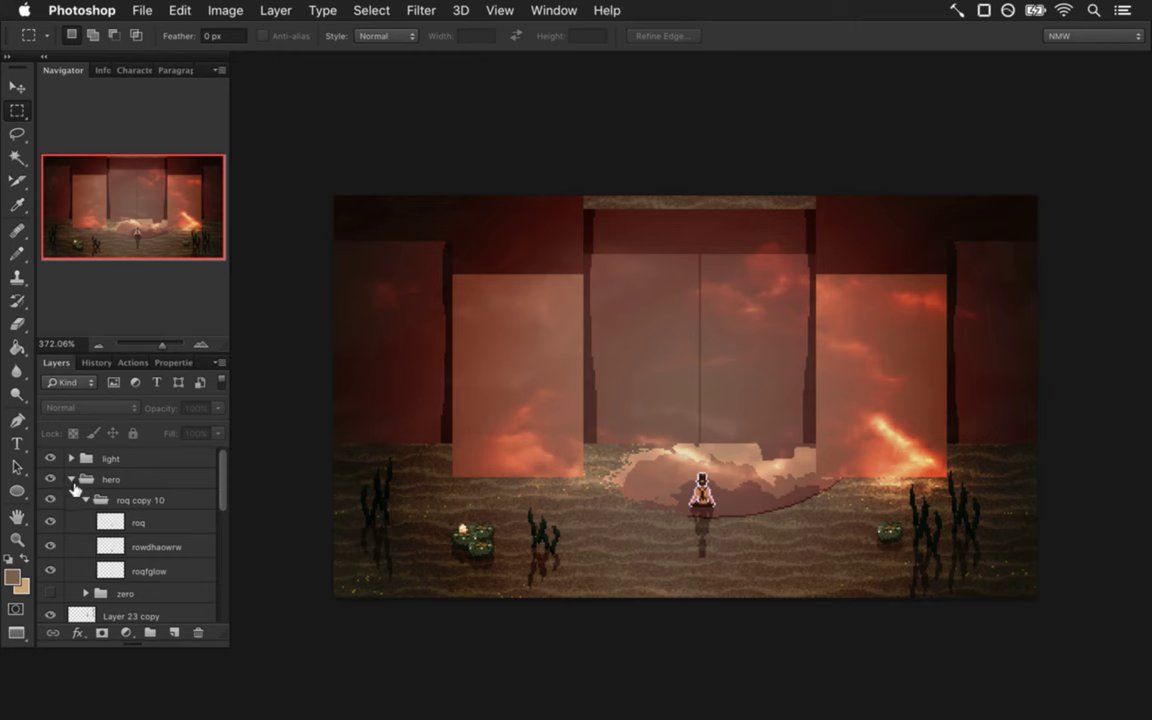
{"action": "left_click_drag", "start_coordinate": [224, 476], "coordinate": [222, 549]}
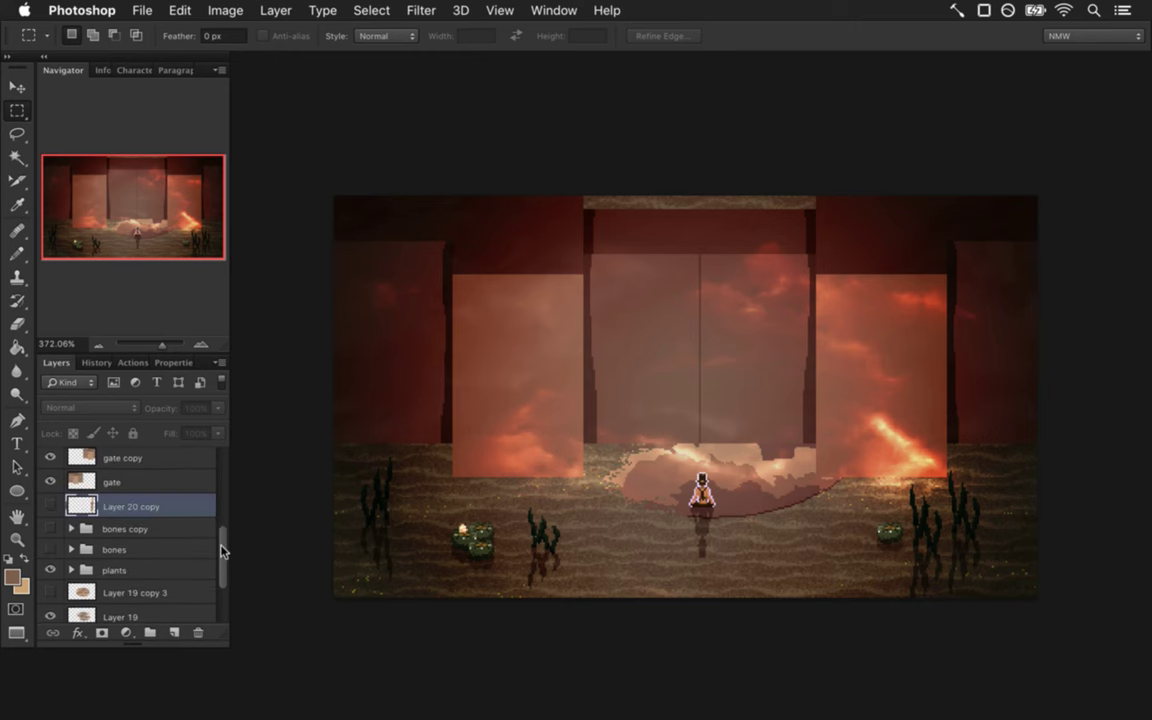
{"action": "scroll", "coordinate": [222, 552], "scroll_direction": "down", "scroll_amount": 4}
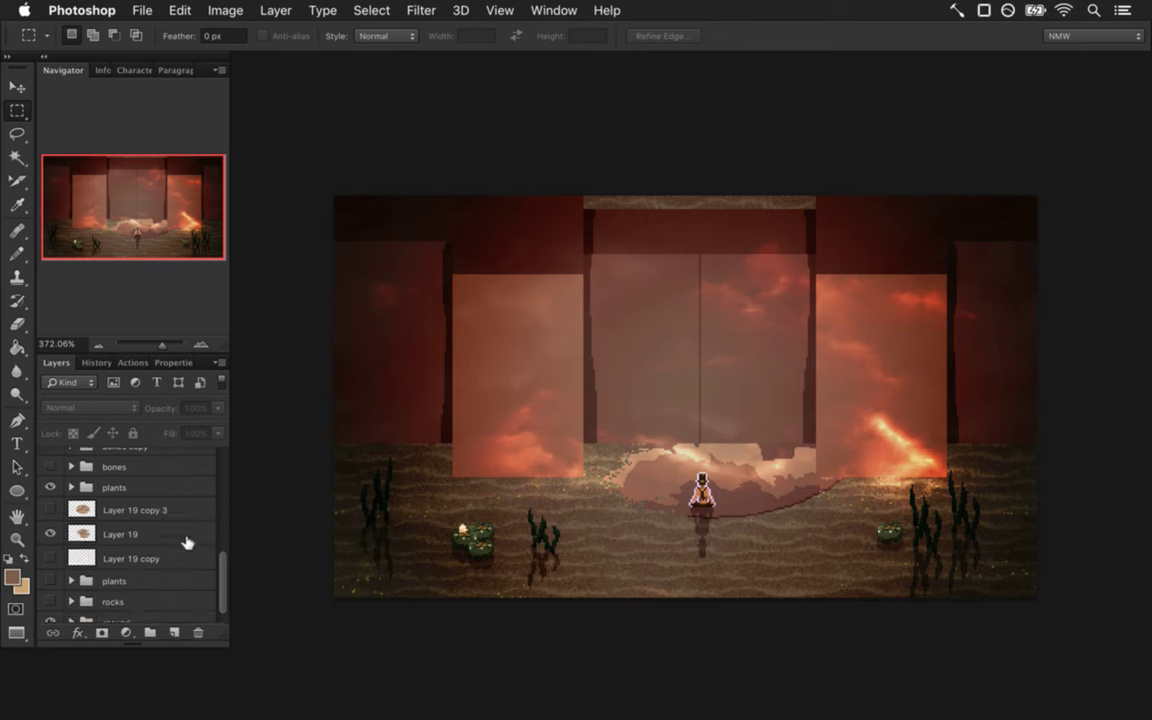
{"action": "left_click", "coordinate": [49, 534]}
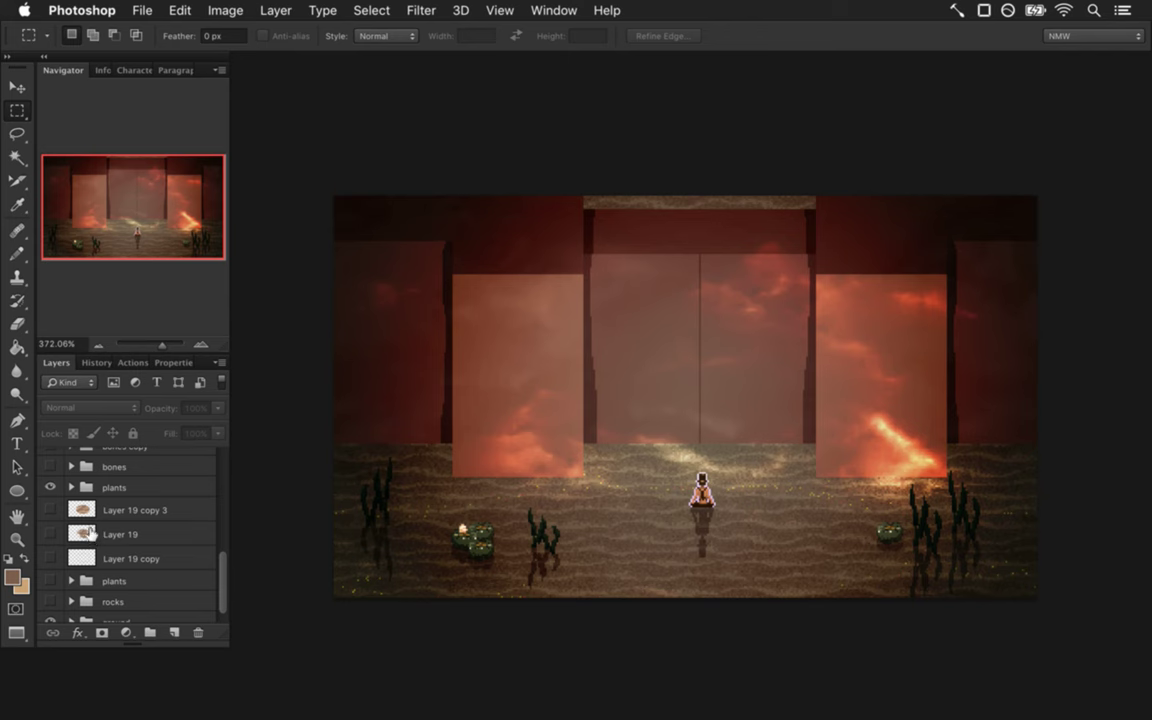
{"action": "left_click", "coordinate": [51, 533]}
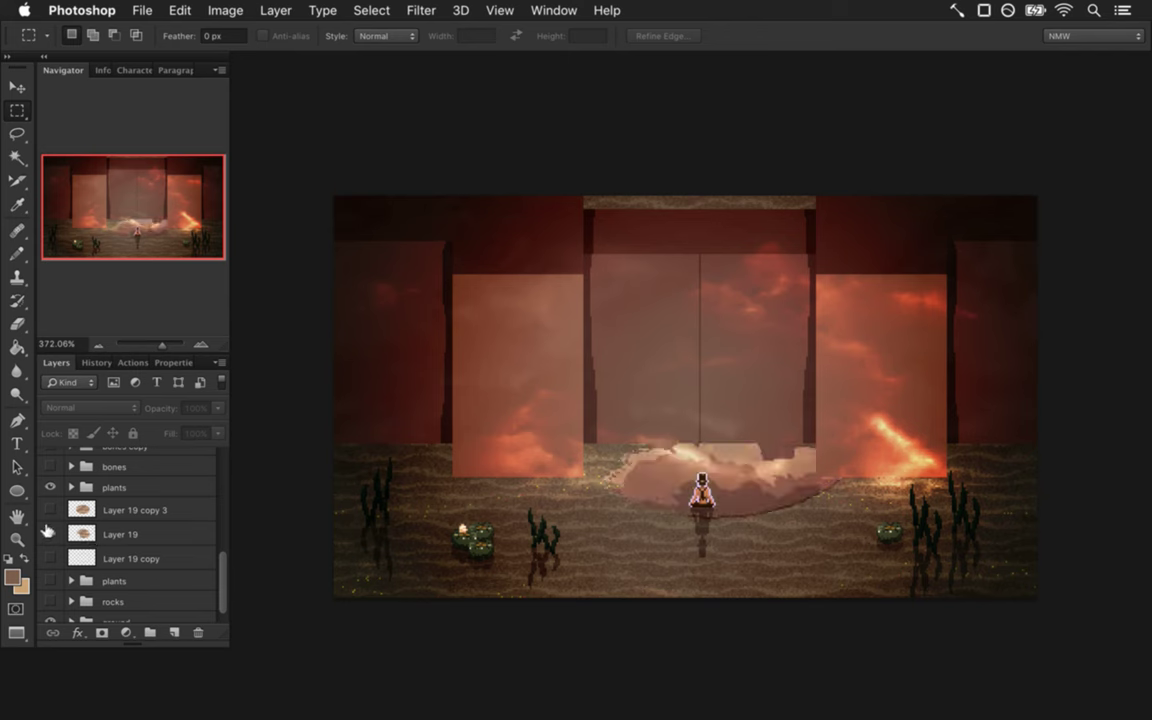
{"action": "left_click", "coordinate": [50, 533]}
{"action": "left_click", "coordinate": [50, 533]}
{"action": "key", "text": "v"}
{"action": "left_click_drag", "start_coordinate": [746, 465], "coordinate": [722, 406]}
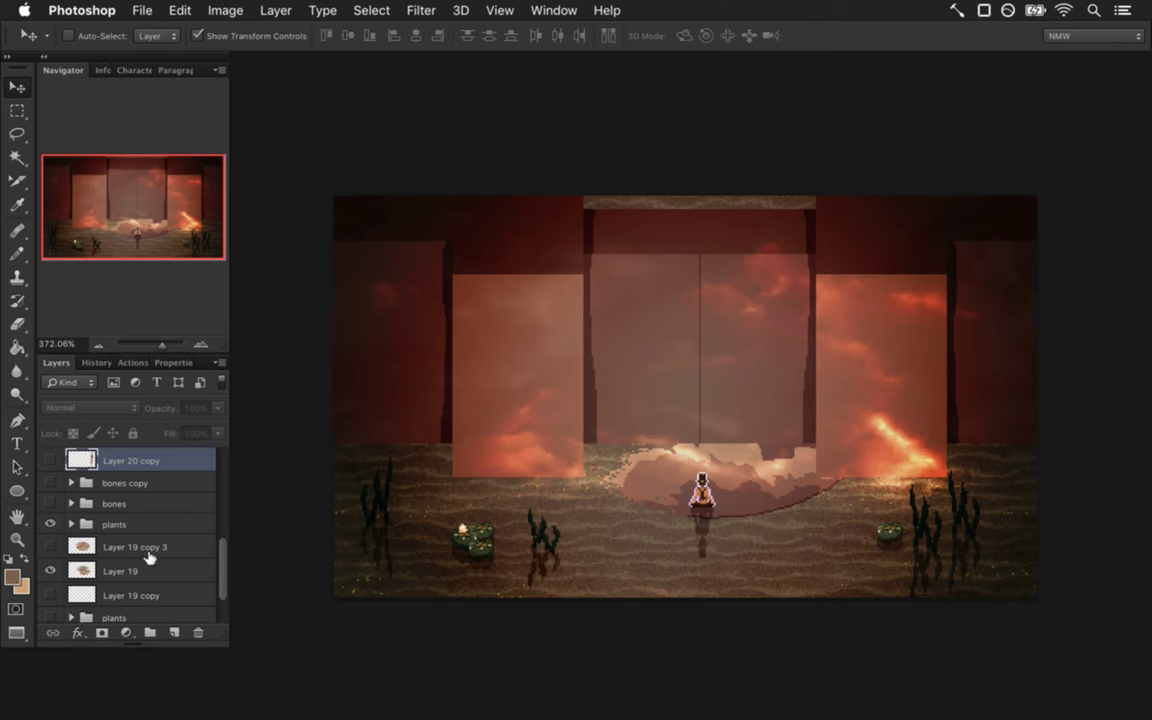
Try Layer 19 at 79% opacity, return it to 100%, and hide the layer.
{"action": "left_click", "coordinate": [78, 570]}
{"action": "left_click", "coordinate": [216, 410]}
{"action": "mouse_move", "coordinate": [213, 423]}
{"action": "left_mouse_down"}
{"action": "mouse_move", "coordinate": [174, 428]}
{"action": "mouse_move", "coordinate": [200, 428]}
{"action": "left_mouse_up"}
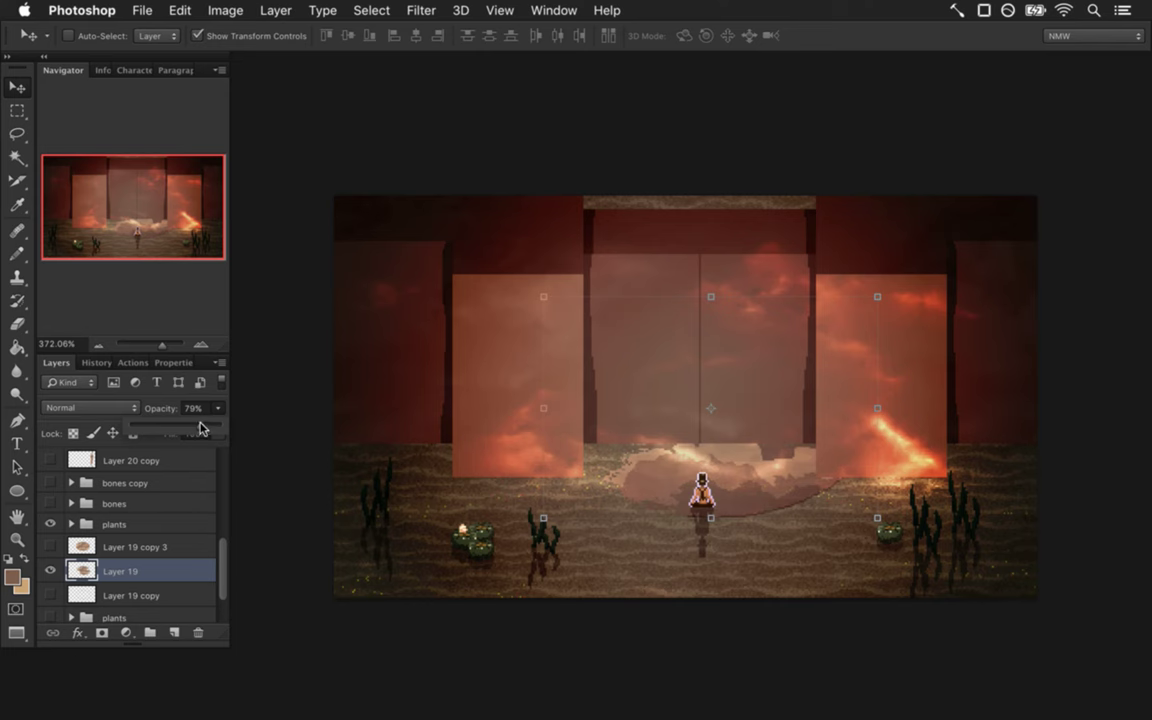
{"action": "left_click_drag", "start_coordinate": [200, 428], "coordinate": [226, 420]}
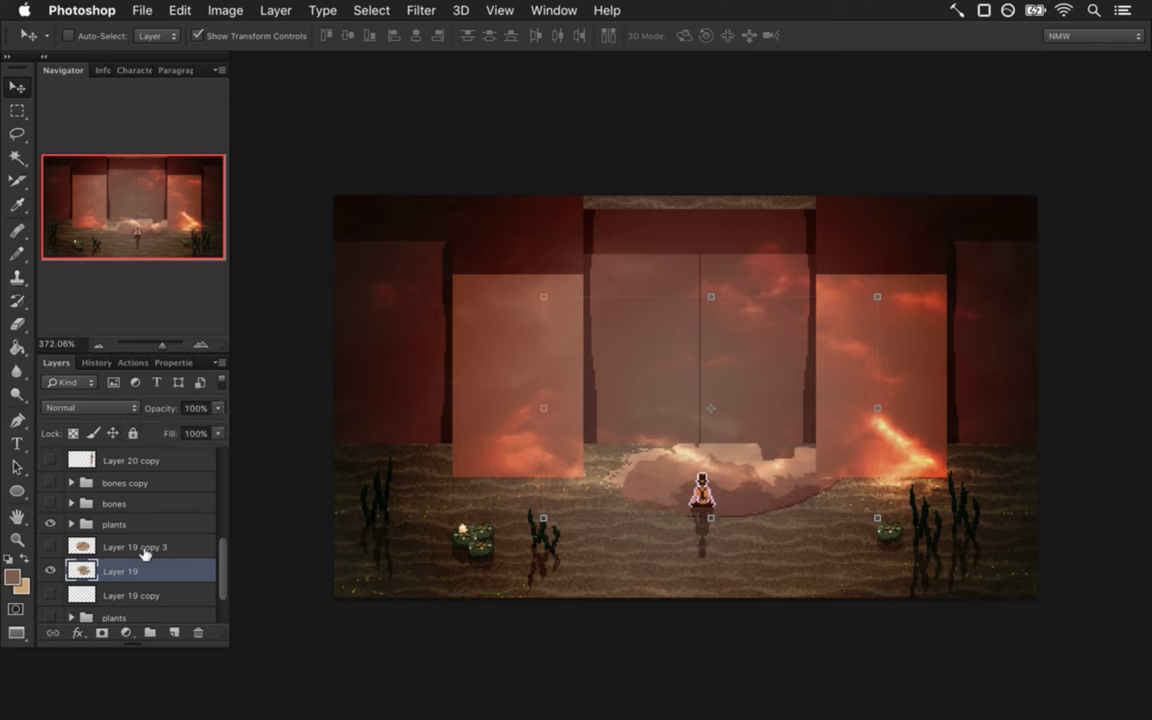
{"action": "left_click", "coordinate": [50, 570]}
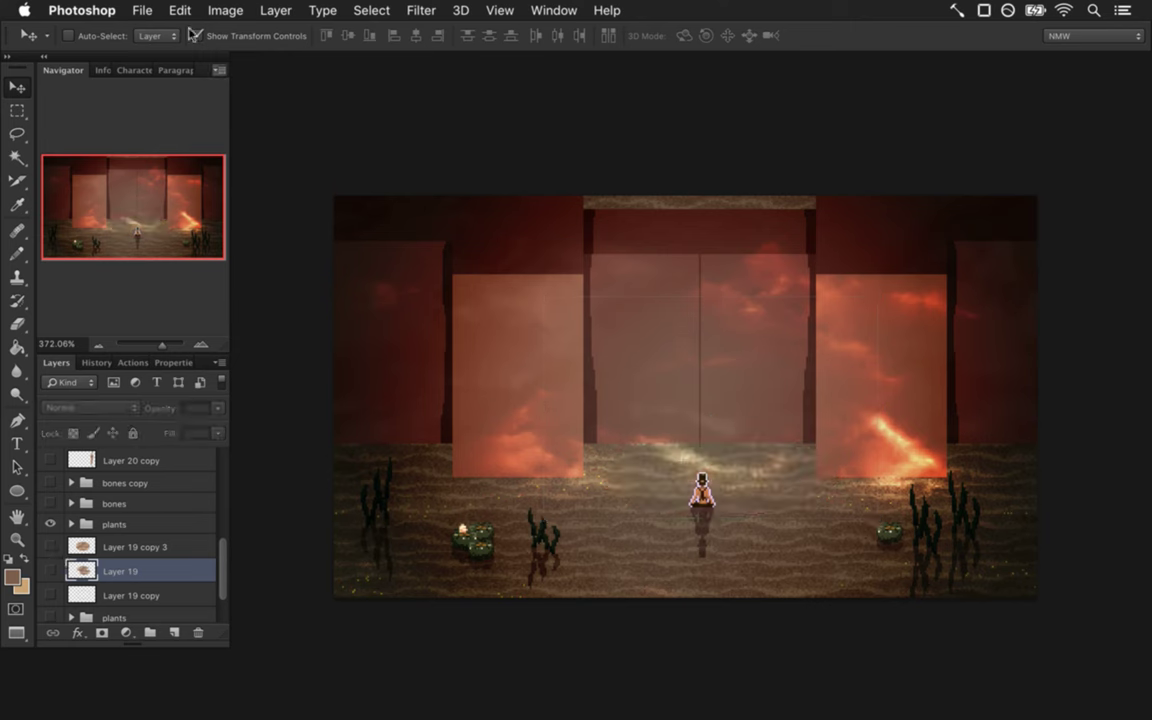
Export the scene for web as a PNG-24 scaled to 400%, named DungeonPsychedelicGate.png, in the dys folder.
{"action": "left_click", "coordinate": [141, 10]}
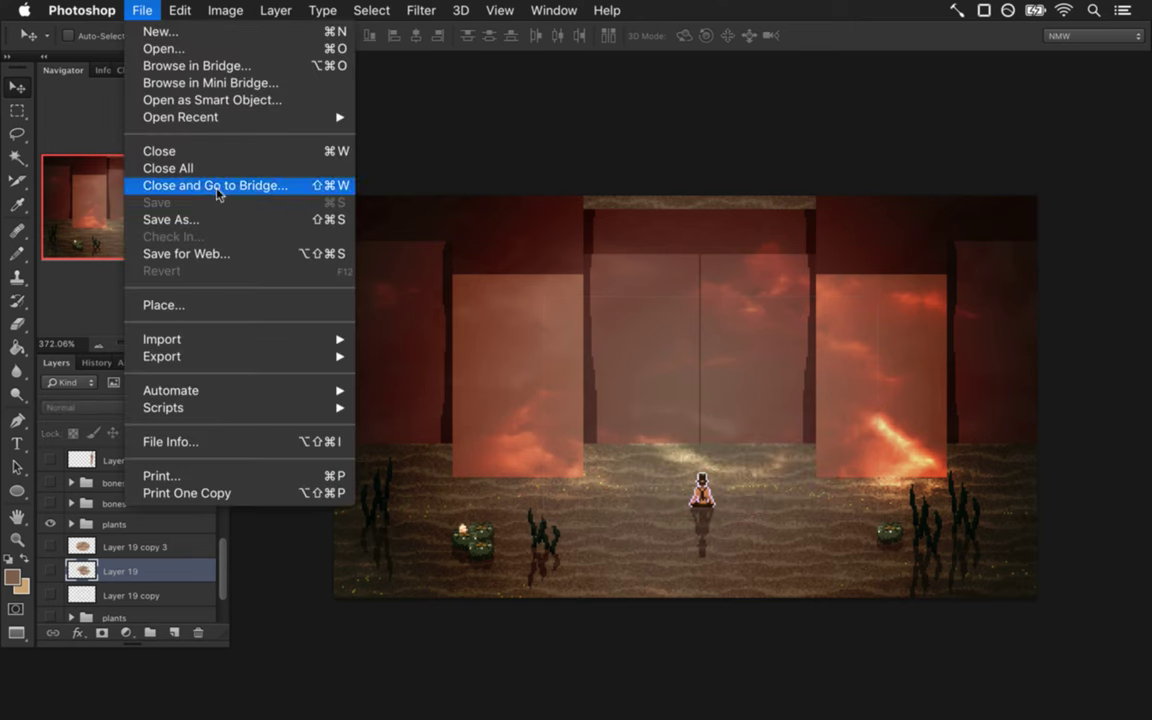
{"action": "left_click", "coordinate": [200, 253]}
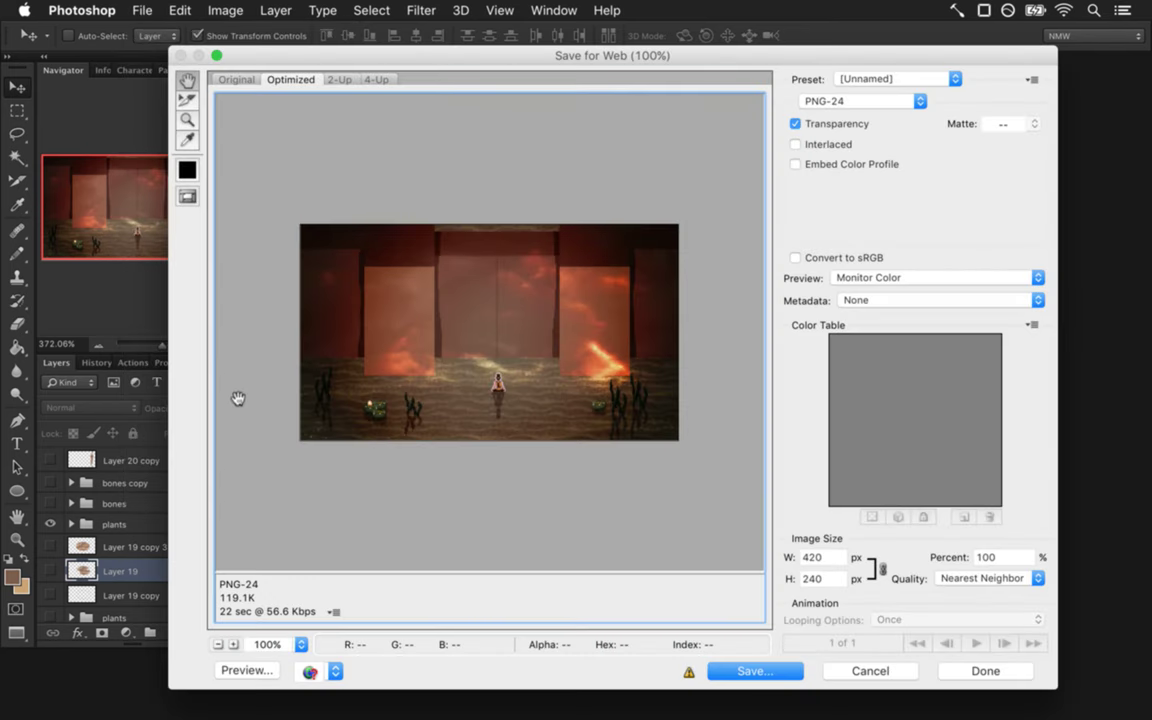
{"action": "left_click", "coordinate": [1003, 557]}
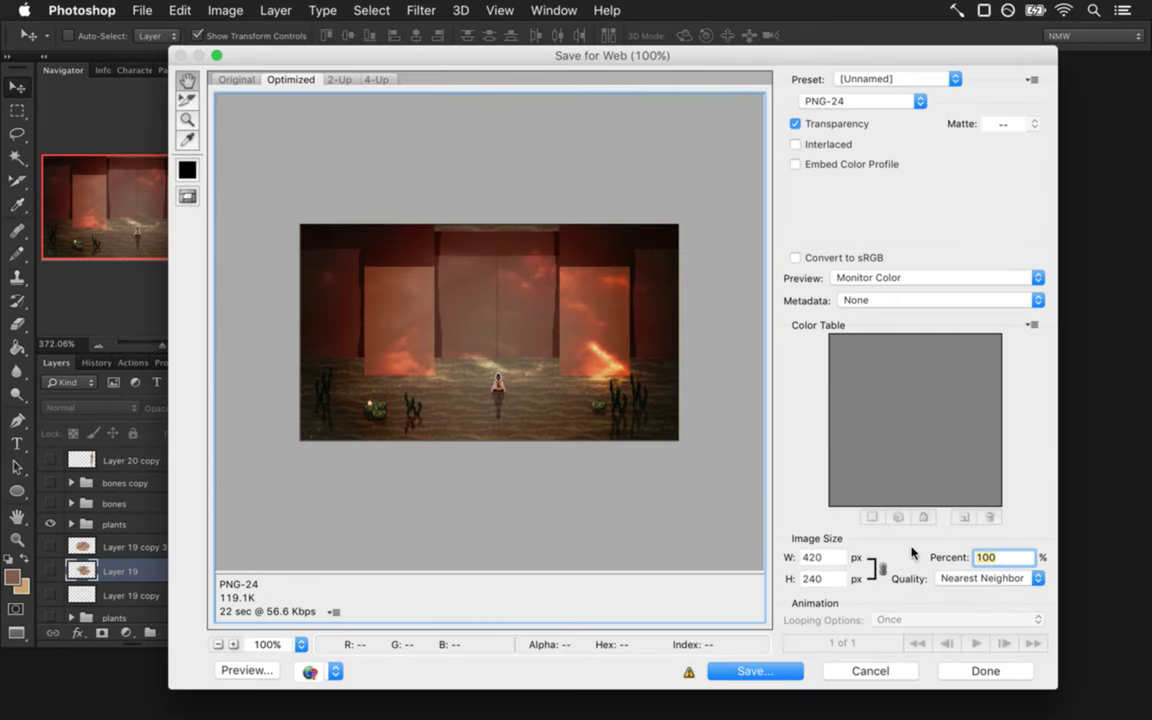
{"action": "type", "text": "400"}
{"action": "key", "text": "Return"}
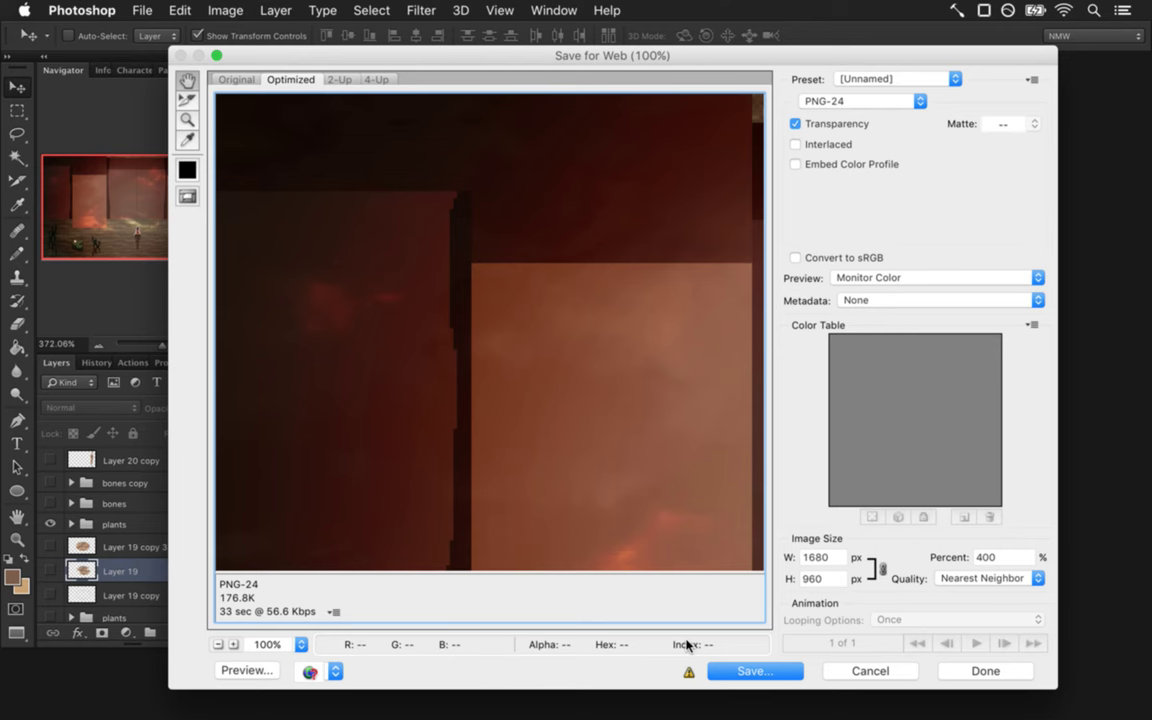
{"action": "key", "text": "Return"}
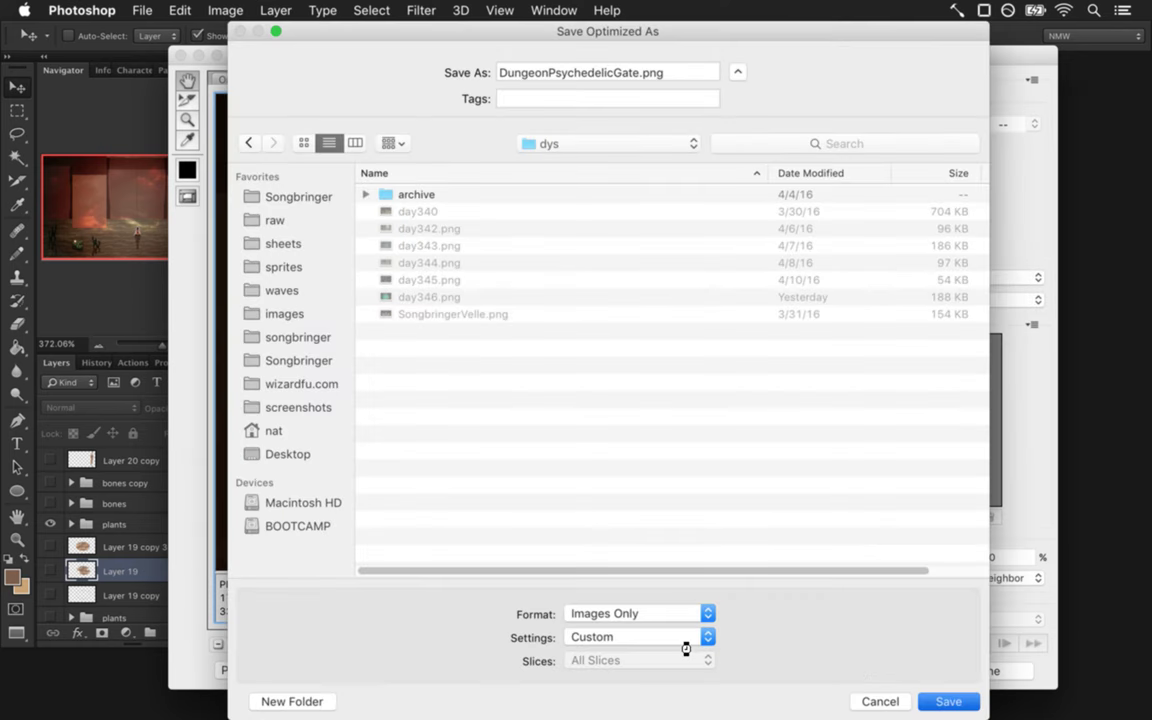
{"action": "key", "text": "Return"}
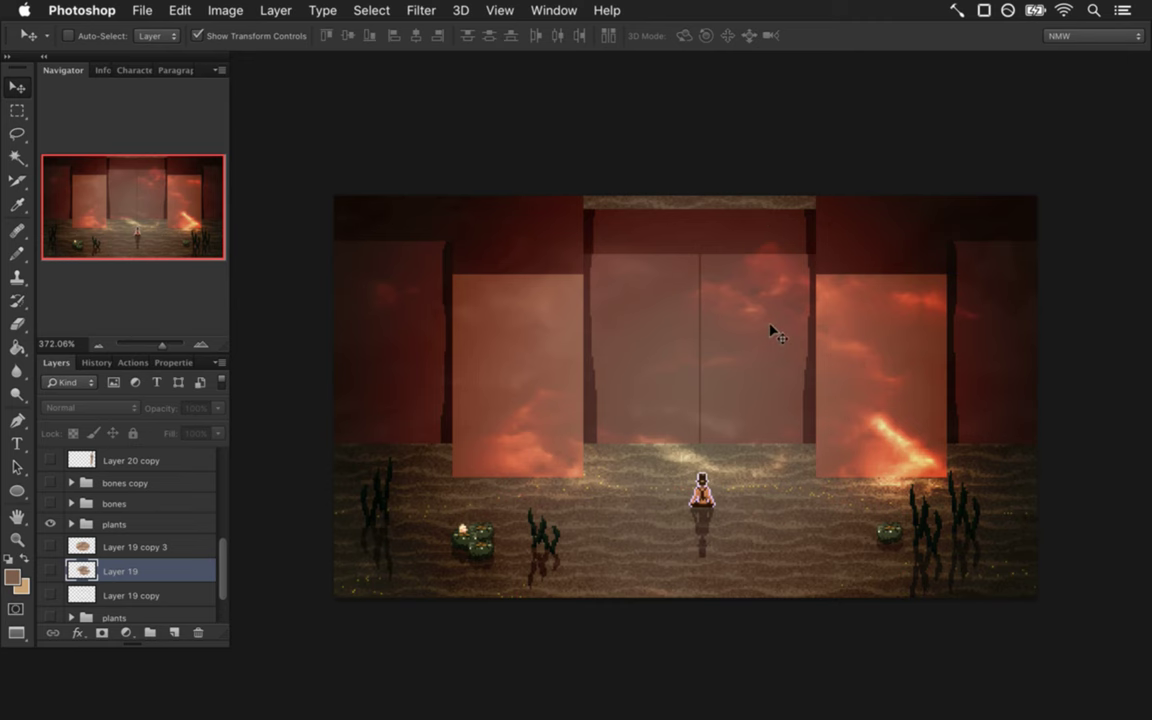
{"action": "left_click_drag", "start_coordinate": [689, 368], "coordinate": [679, 357]}
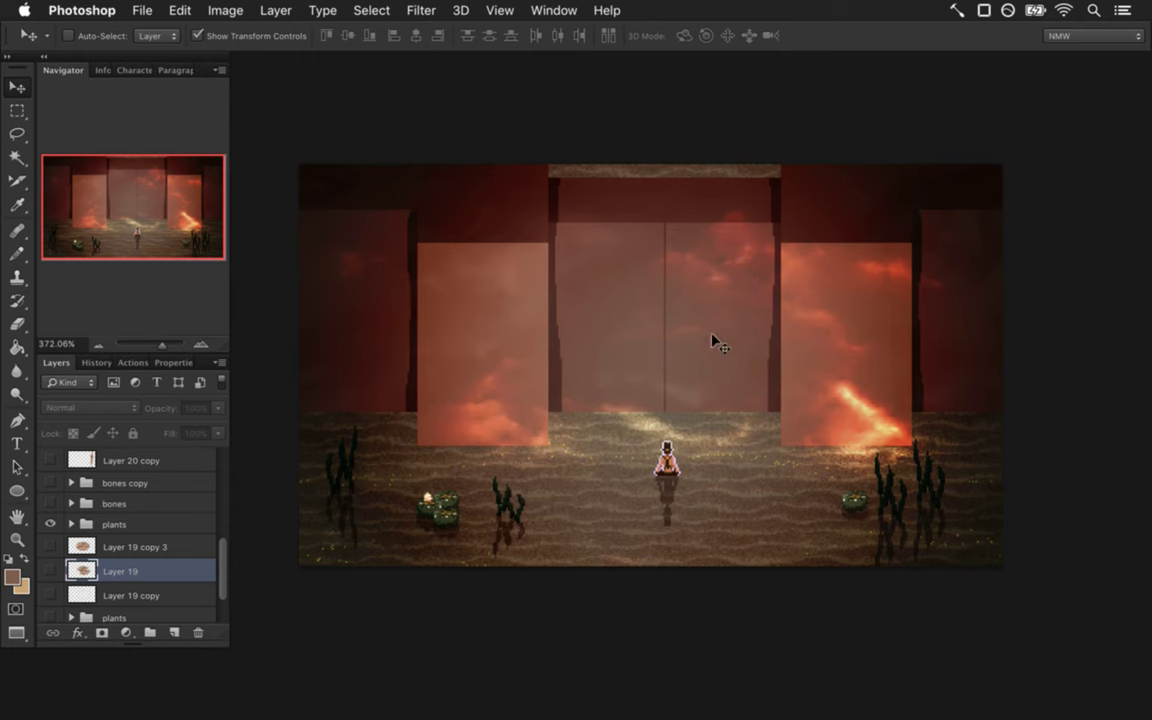
{"action": "left_click_drag", "start_coordinate": [692, 465], "coordinate": [748, 465]}
{"action": "left_click_drag", "start_coordinate": [671, 296], "coordinate": [676, 366]}
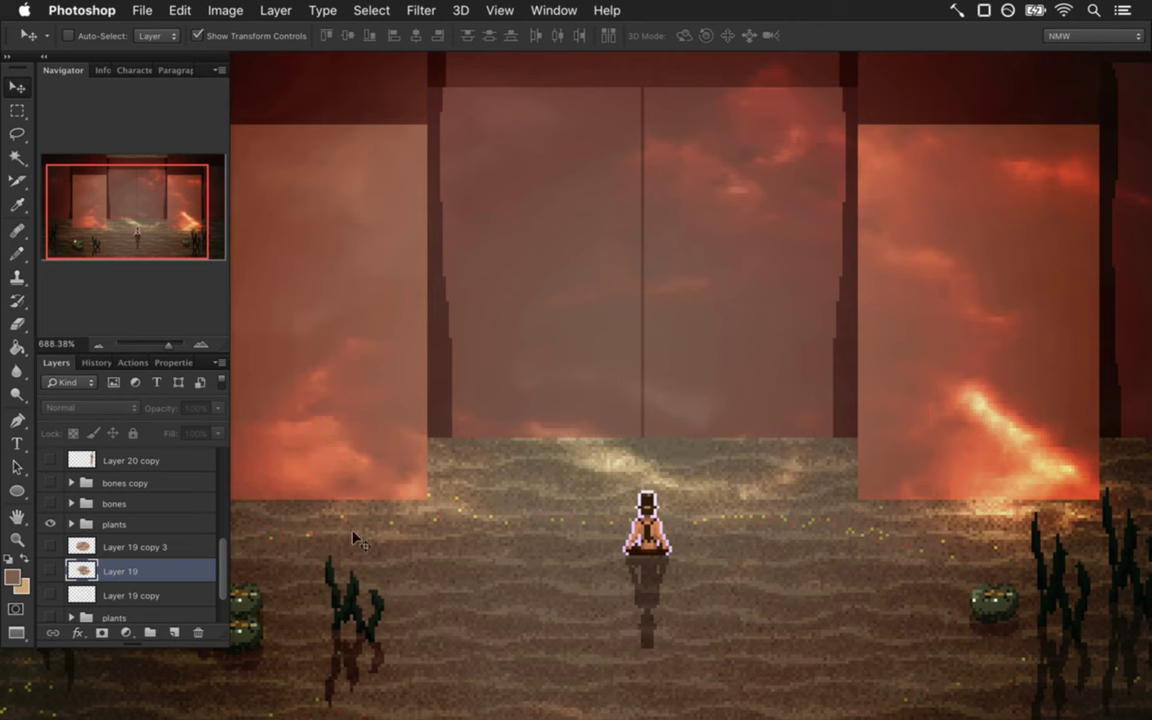
{"action": "left_click_drag", "start_coordinate": [225, 566], "coordinate": [219, 528]}
{"action": "left_click", "coordinate": [132, 518]}
{"action": "left_click", "coordinate": [173, 540], "text": "shift"}
{"action": "right_click", "coordinate": [173, 540]}
{"action": "key", "text": "Escape"}
Switch to Terminal and clear the previous output in the Songbringer session.
{"action": "key", "text": "super+Tab"}
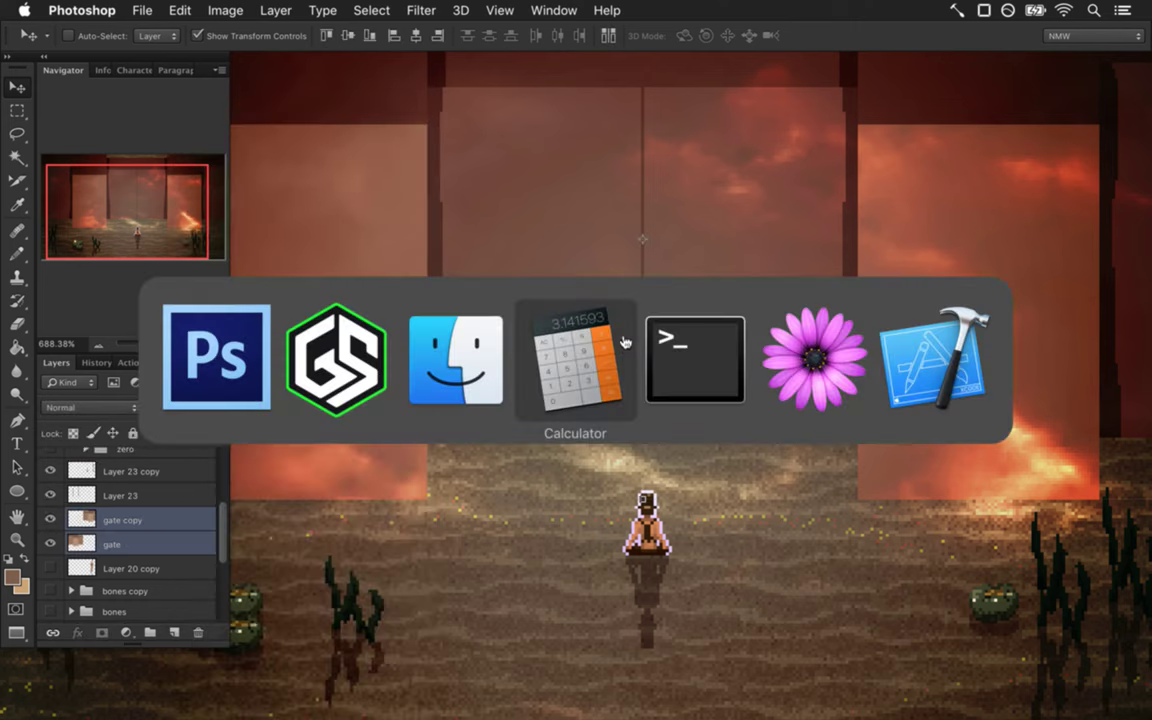
{"action": "left_click", "coordinate": [716, 387]}
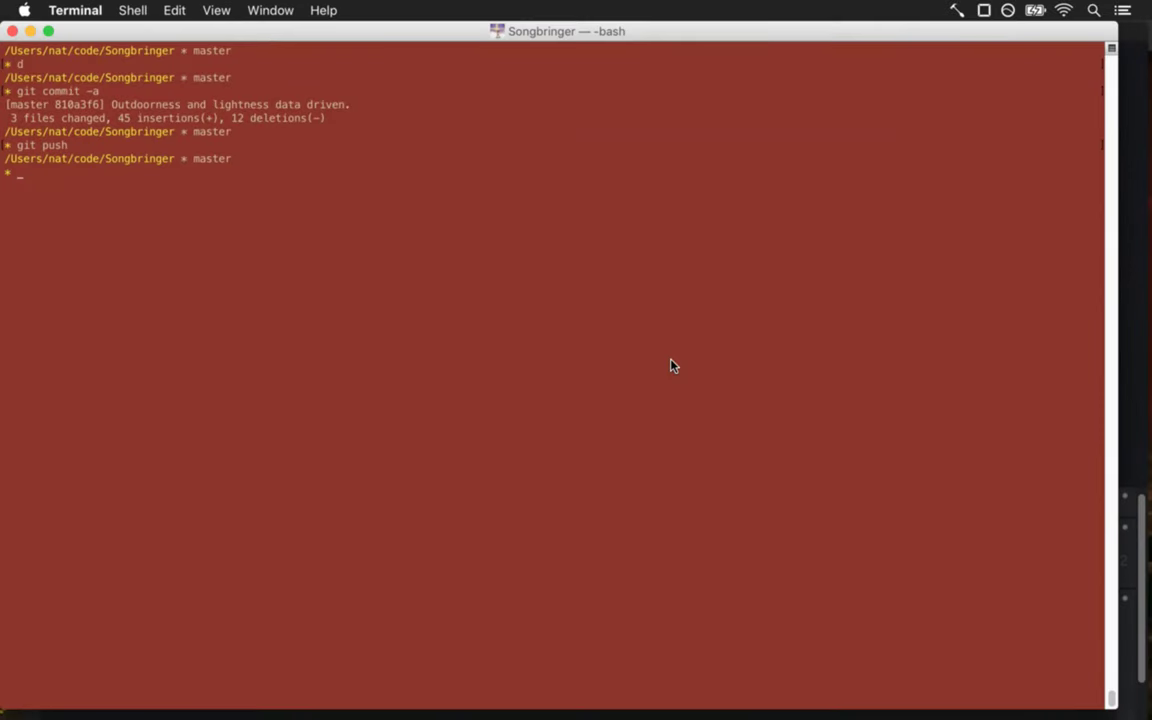
{"action": "type", "text": "clear"}
{"action": "key", "text": "Return"}
Check the Songbringer repository for uncommitted files with git status.
{"action": "type", "text": "git statu"}
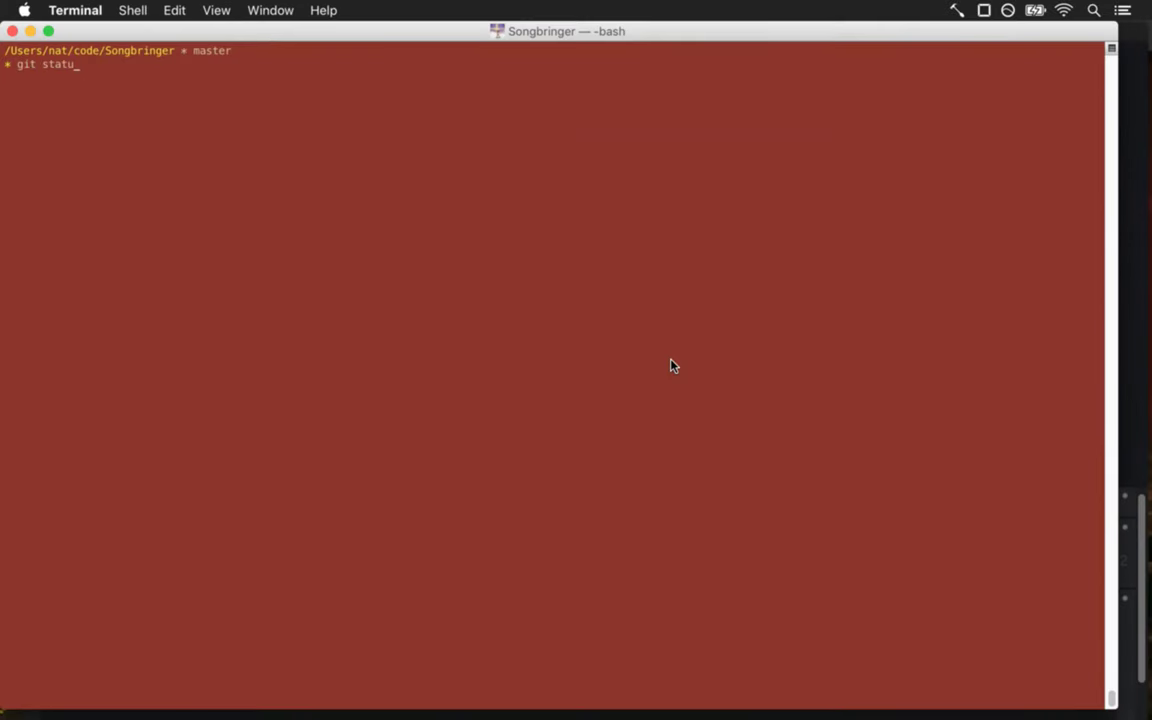
{"action": "key", "text": "Return"}
{"action": "key", "text": "Up"}
{"action": "type", "text": "s"}
{"action": "key", "text": "Return"}
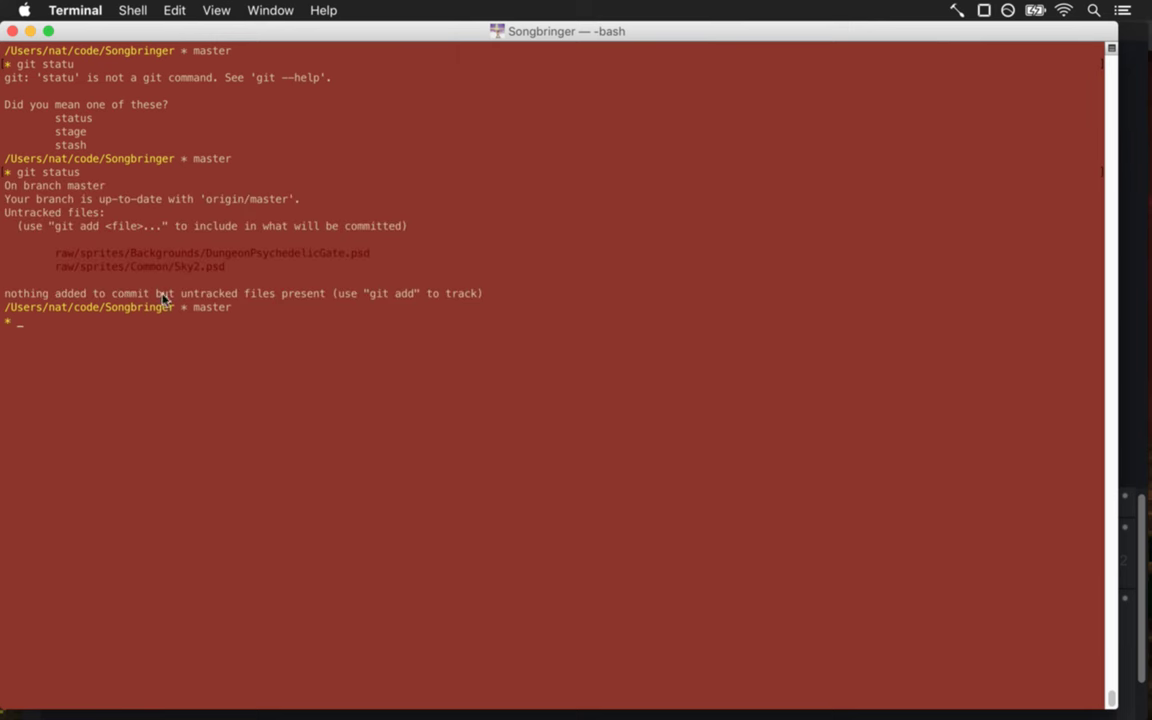
Stage raw/sprites/Backgrounds/DungeonPsychedelicGate.psd with git add, reusing the path from the status output.
{"action": "left_click_drag", "start_coordinate": [54, 253], "coordinate": [363, 256]}
{"action": "key", "text": "super+c"}
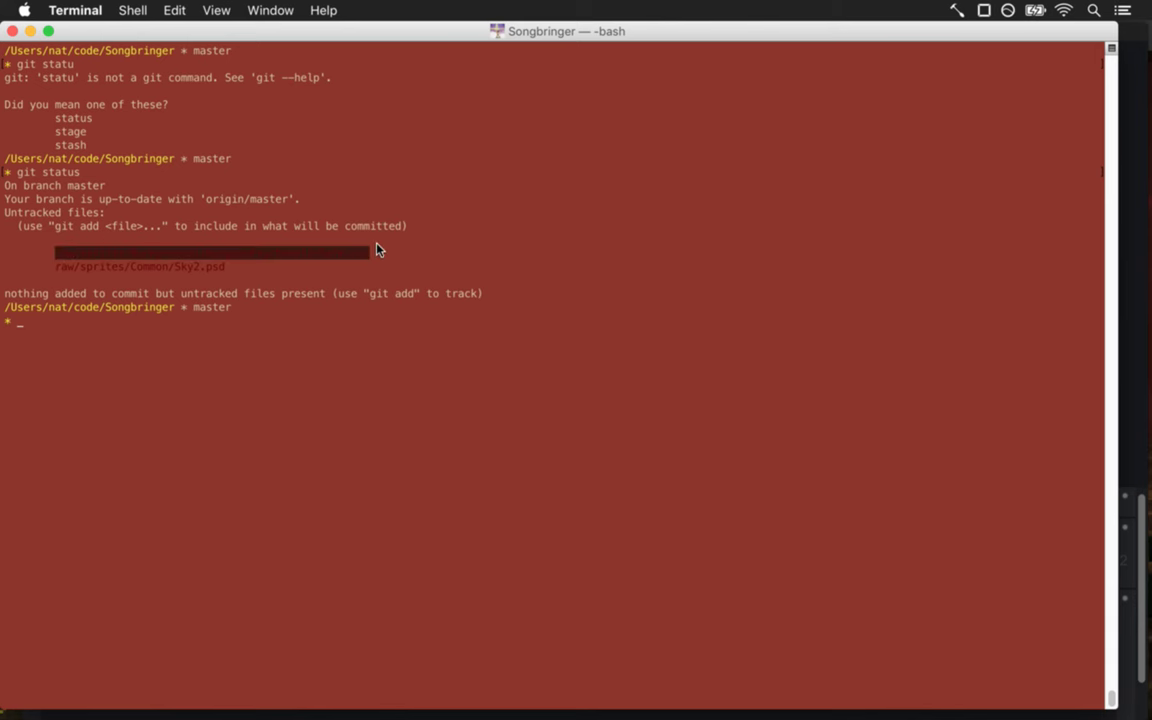
{"action": "type", "text": "git"}
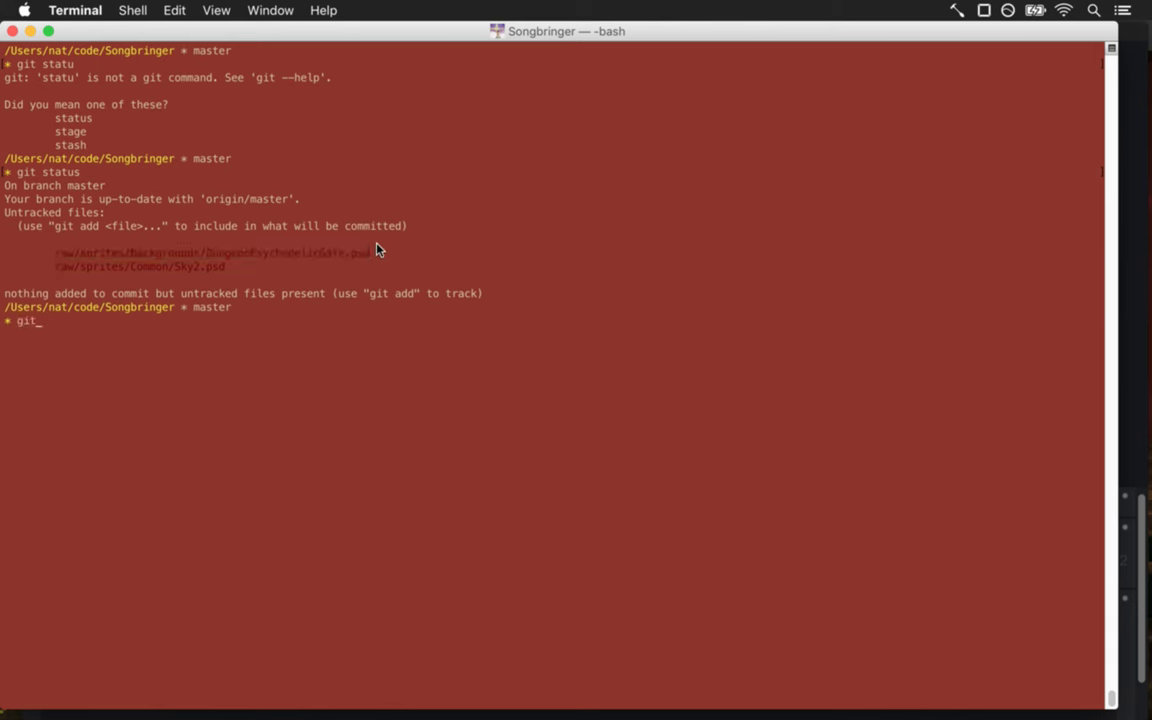
{"action": "type", "text": " add"}
{"action": "key", "text": "super+v"}
{"action": "key", "text": "Return"}
Commit with git commit -a using the message "Zero gate." and push to the remote with git push.
{"action": "type", "text": "git commit -a"}
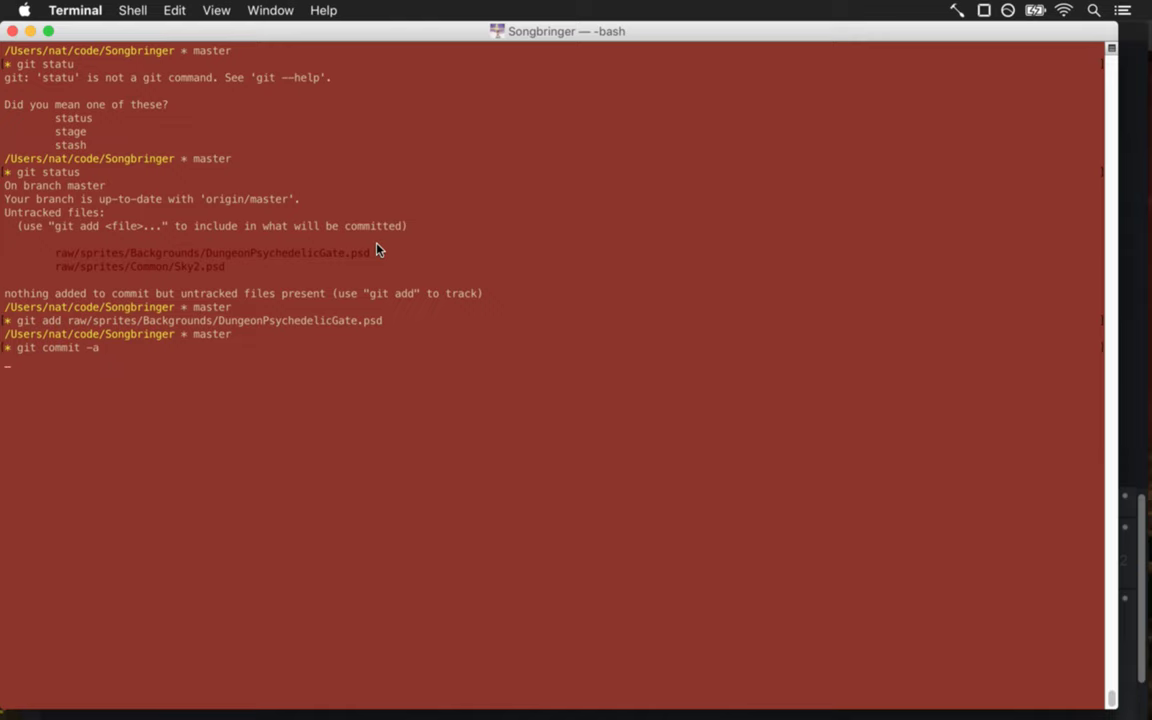
{"action": "key", "text": "Return"}
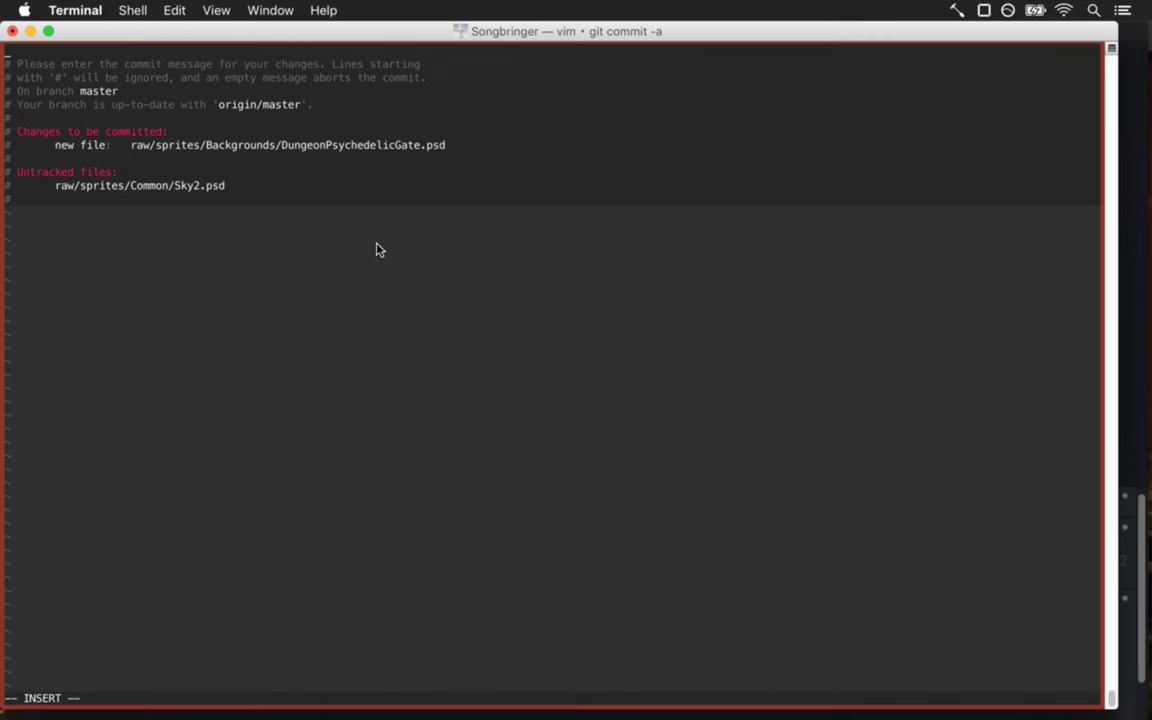
{"action": "type", "text": "Zero gate."}
{"action": "key", "text": "Escape"}
{"action": "type", "text": ":wq"}
{"action": "key", "text": "Return"}
{"action": "type", "text": "git push"}
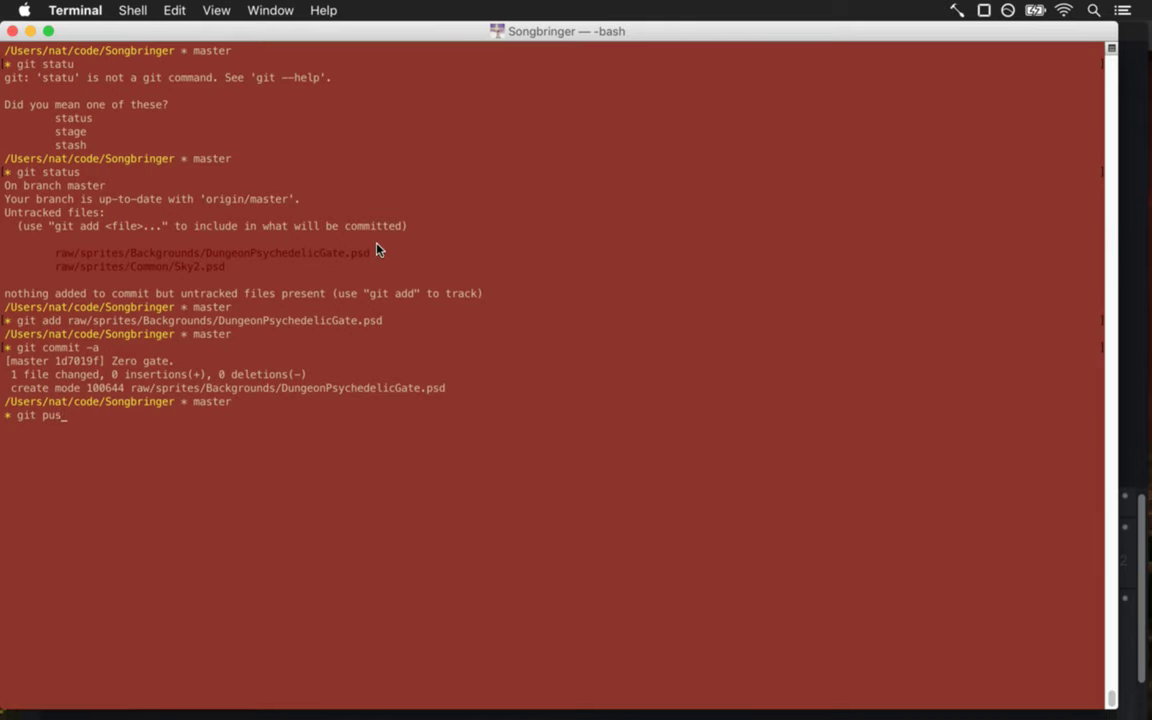
{"action": "key", "text": "Return"}
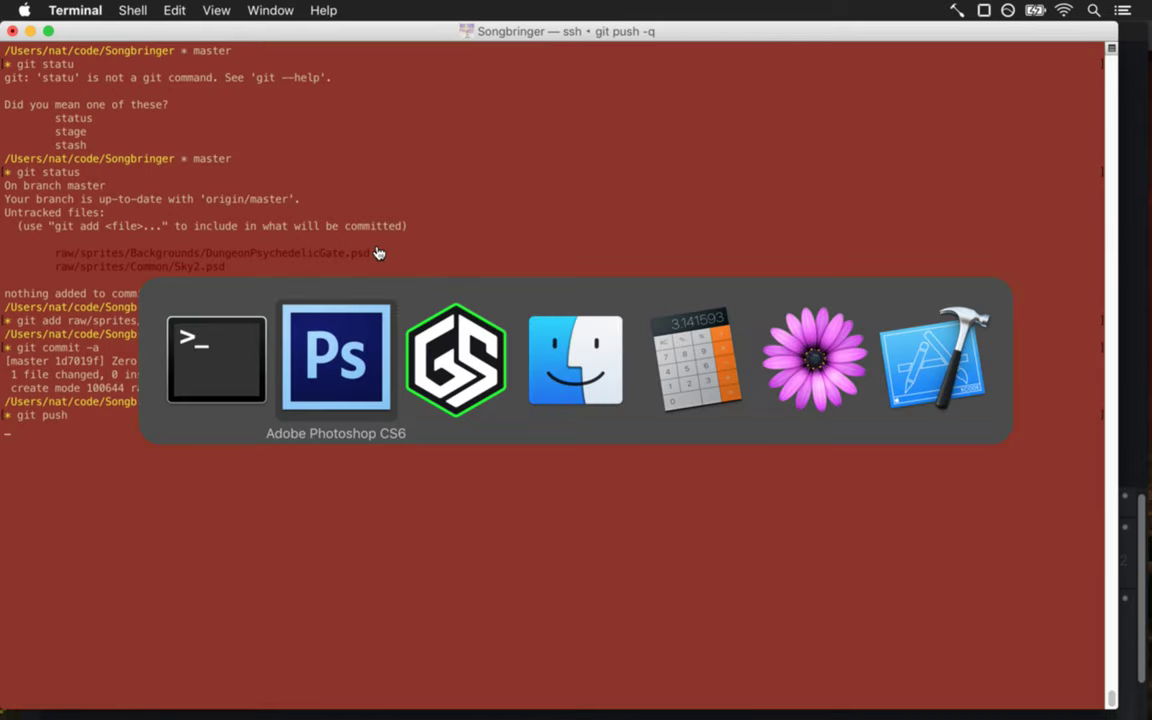
Switch to Photoshop and merge the gate and gate copy layers into one.
{"action": "key", "text": "super+Tab"}
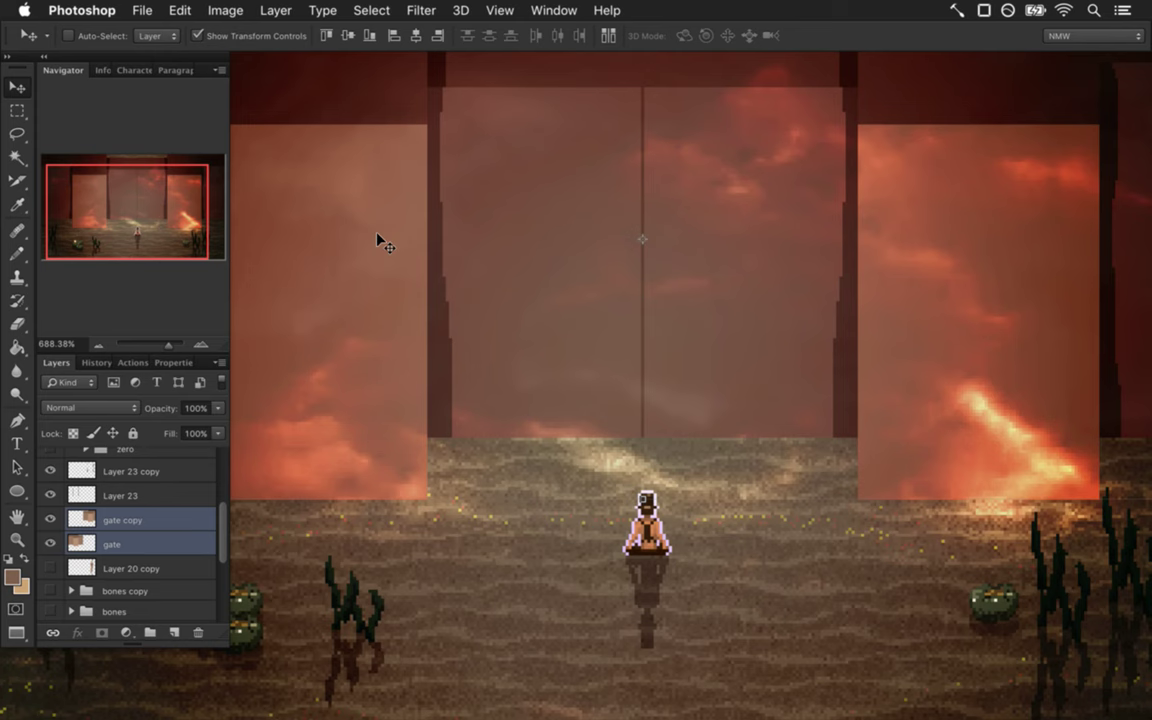
{"action": "key", "text": "m"}
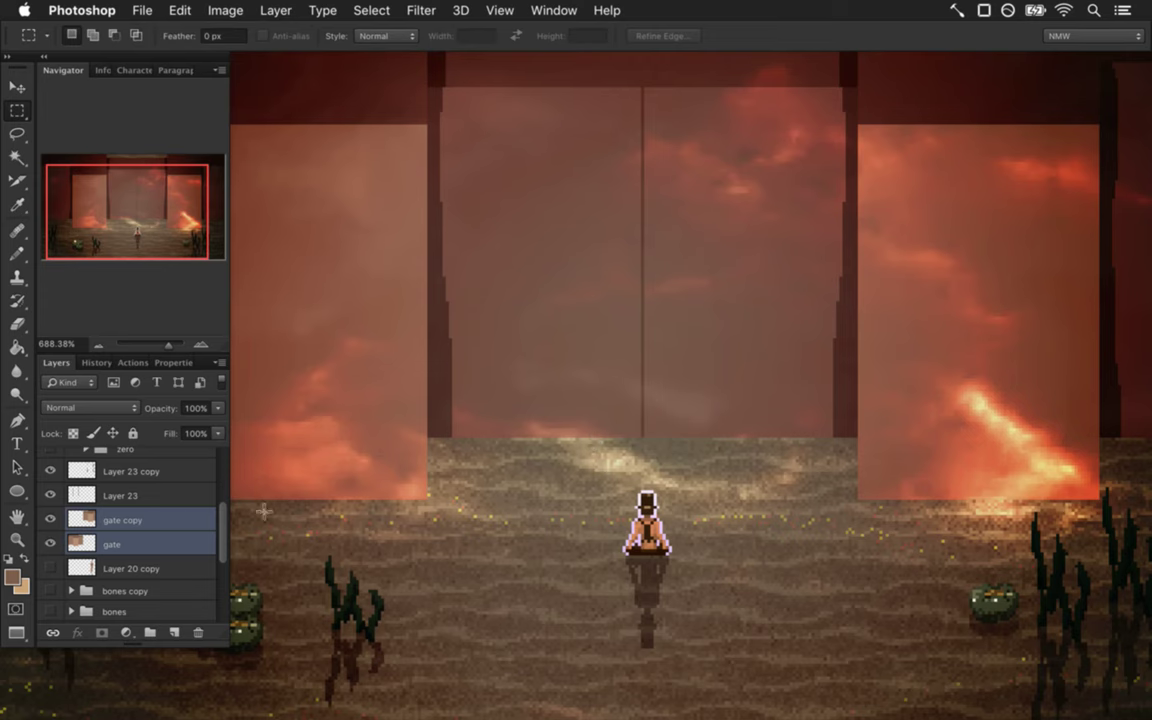
{"action": "key", "text": "super+Tab"}
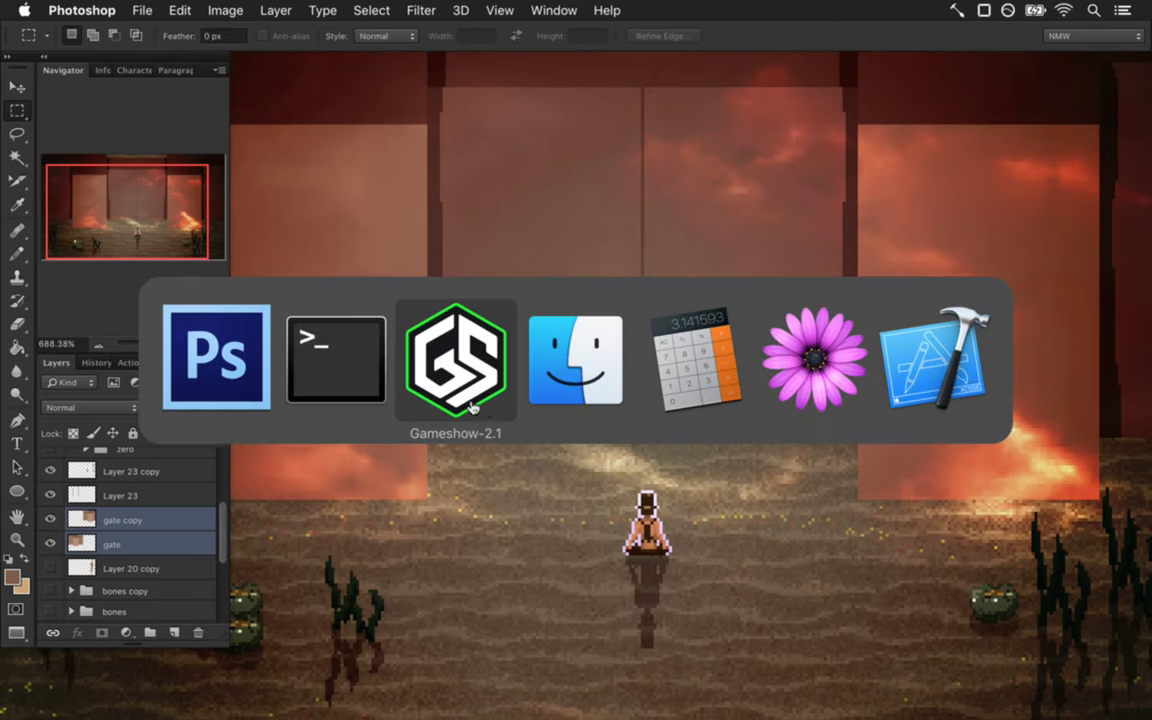
{"action": "key", "text": "super+Tab"}
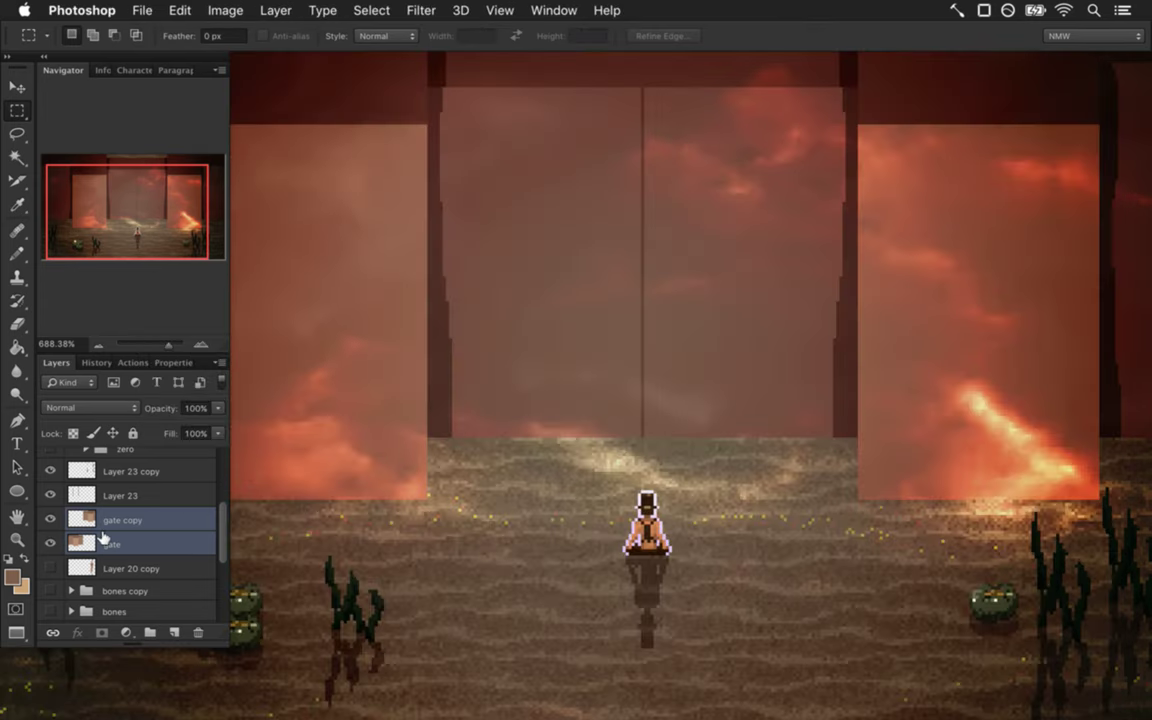
{"action": "right_click", "coordinate": [155, 540]}
{"action": "left_click", "coordinate": [254, 471]}
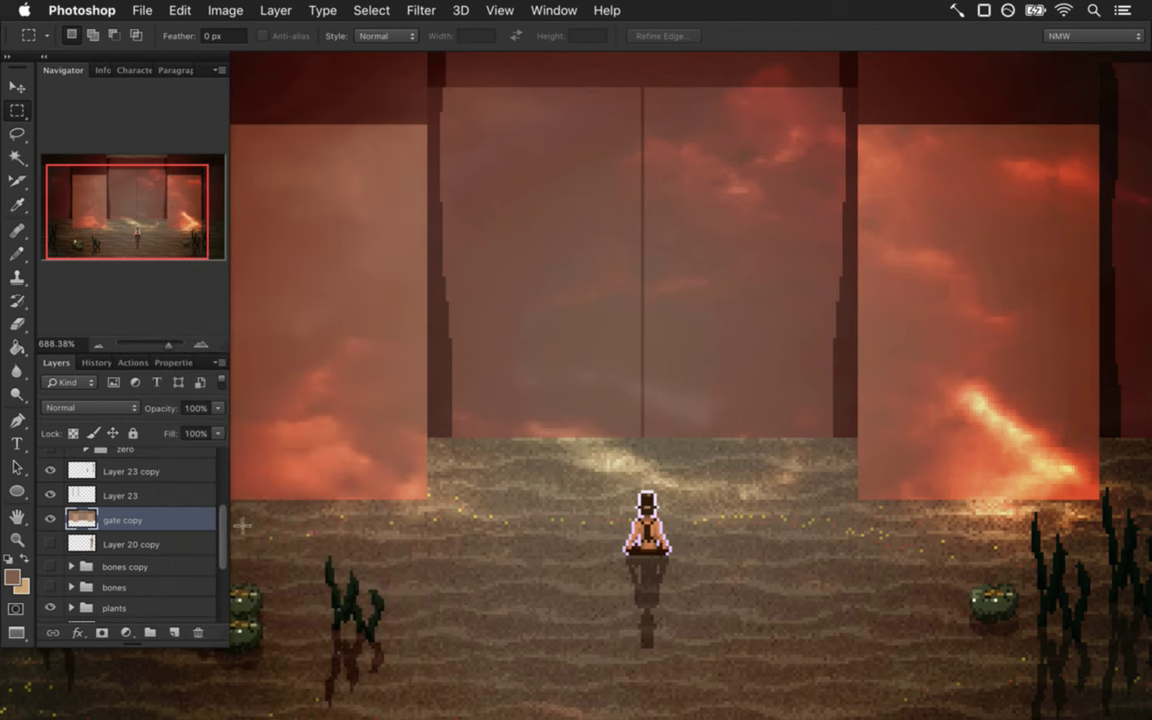
Hide the light group and select the roq layer inside the hero group.
{"action": "scroll", "coordinate": [210, 485], "scroll_direction": "up", "scroll_amount": 3}
{"action": "scroll", "coordinate": [218, 491], "scroll_direction": "up", "scroll_amount": 2}
{"action": "left_click", "coordinate": [50, 458]}
{"action": "left_click", "coordinate": [175, 520]}
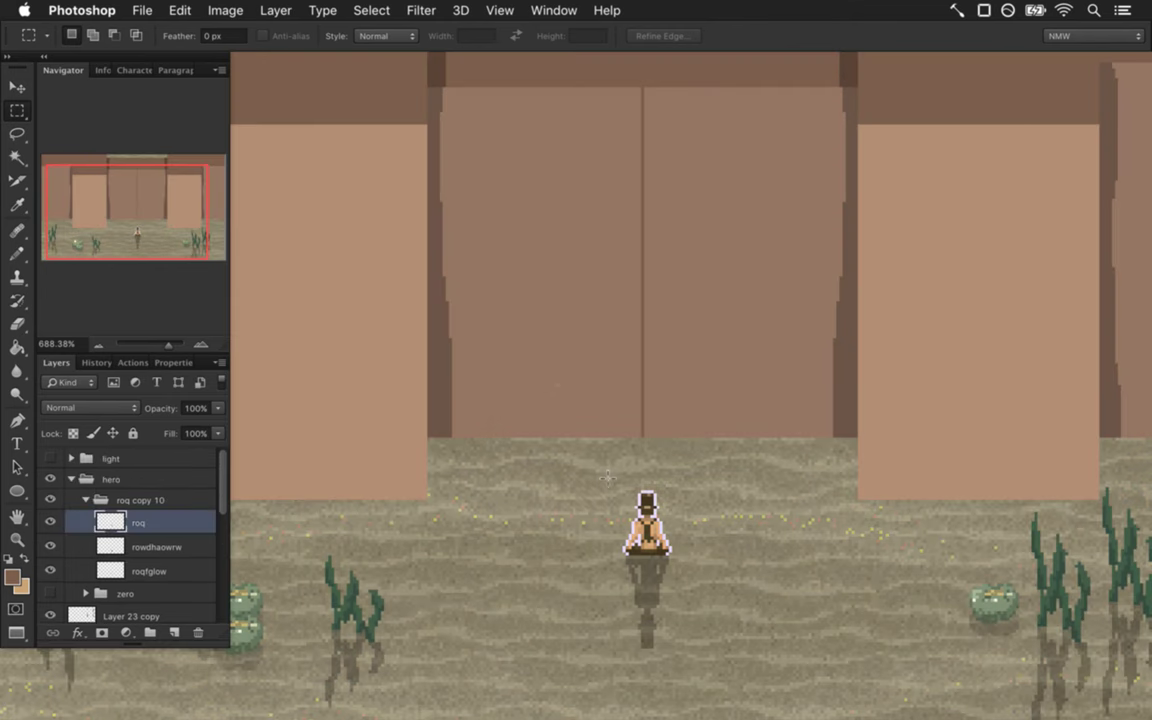
{"action": "key", "text": "v"}
{"action": "left_click_drag", "start_coordinate": [590, 455], "coordinate": [585, 300]}
{"action": "key", "text": "super+z"}
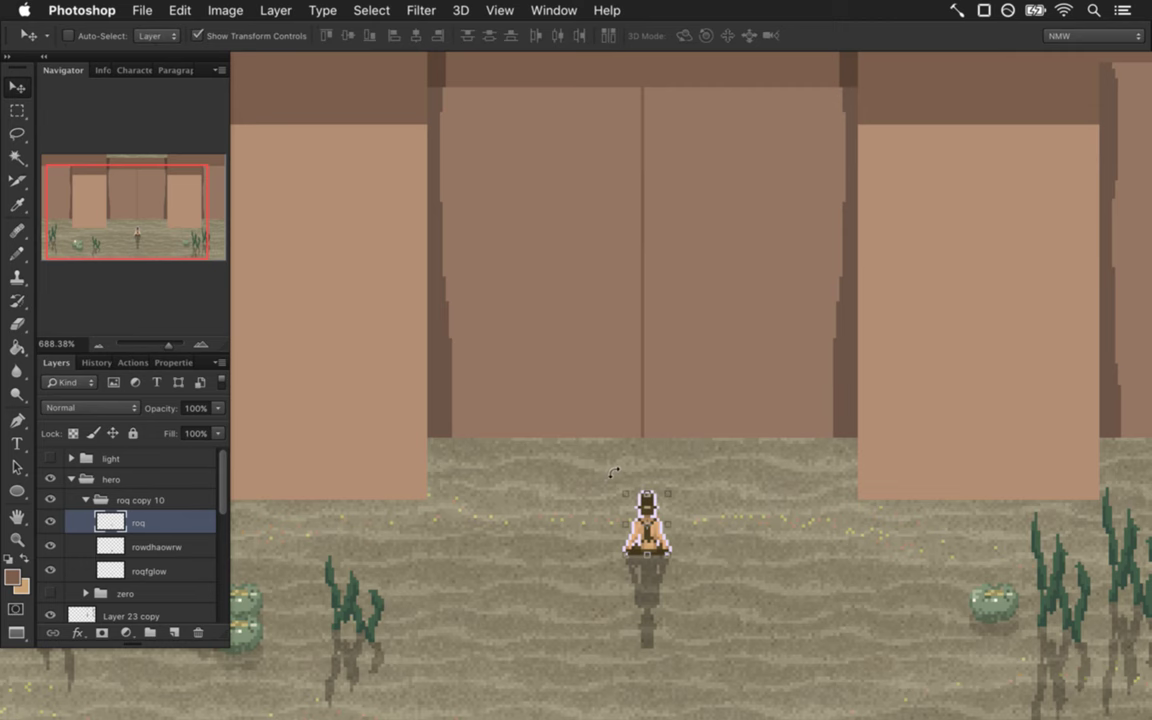
Duplicate the roq sprite, restack the copy directly above the gate copy layer, and position it over the gate's central seam.
{"action": "key", "text": "super+j"}
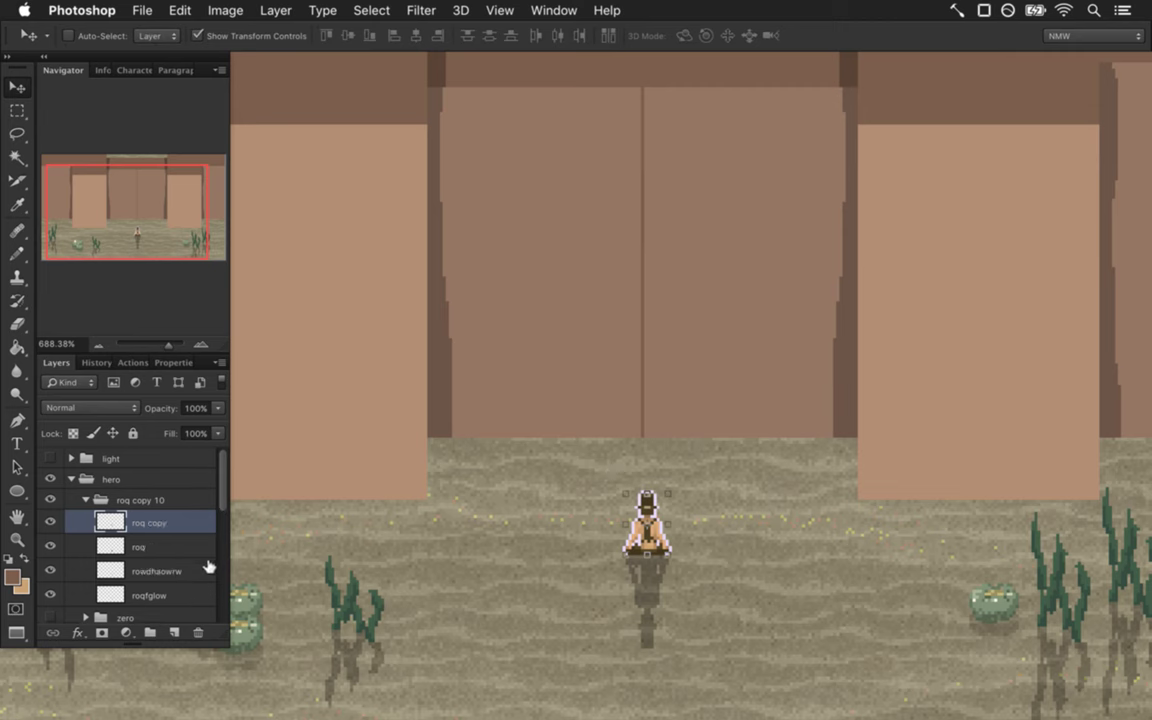
{"action": "left_click_drag", "start_coordinate": [117, 519], "coordinate": [165, 607]}
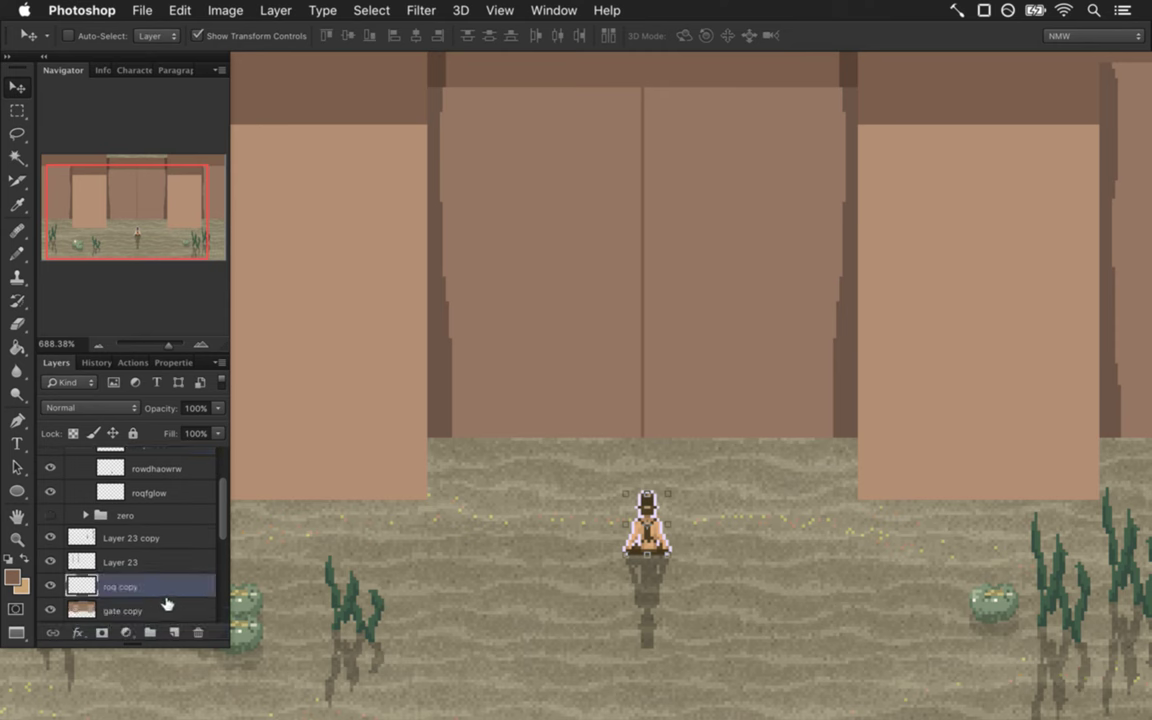
{"action": "left_click_drag", "start_coordinate": [672, 510], "coordinate": [645, 527]}
{"action": "left_click_drag", "start_coordinate": [555, 472], "coordinate": [517, 408]}
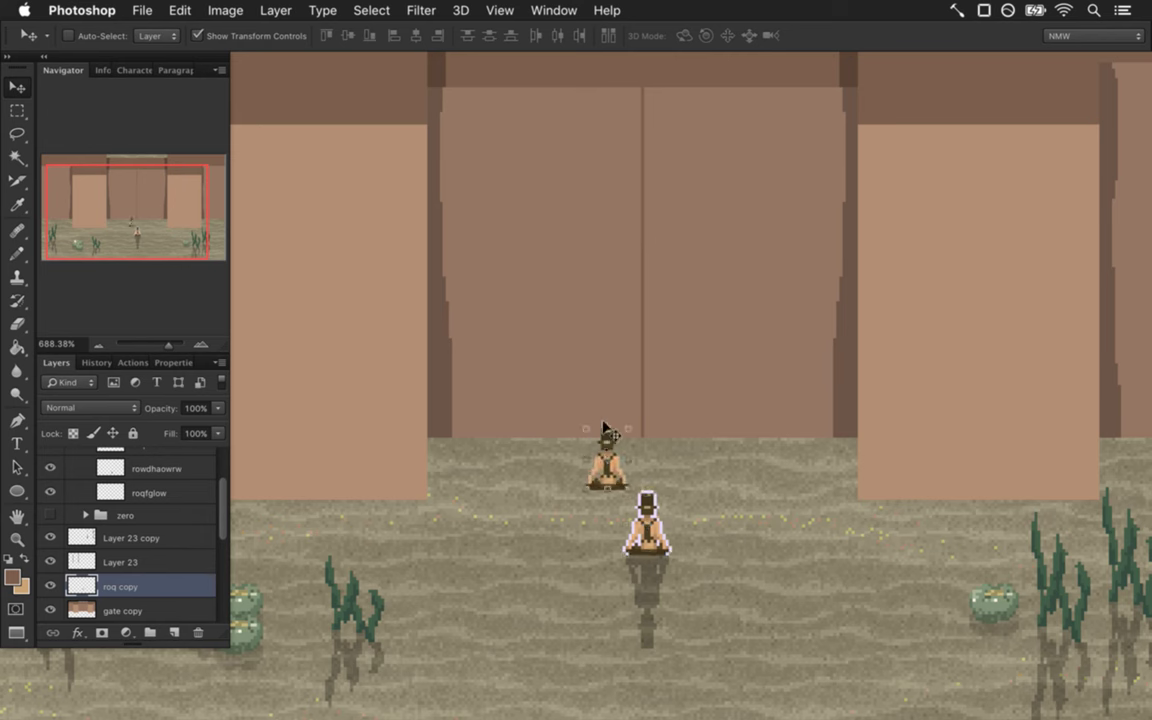
{"action": "left_click_drag", "start_coordinate": [617, 372], "coordinate": [651, 192]}
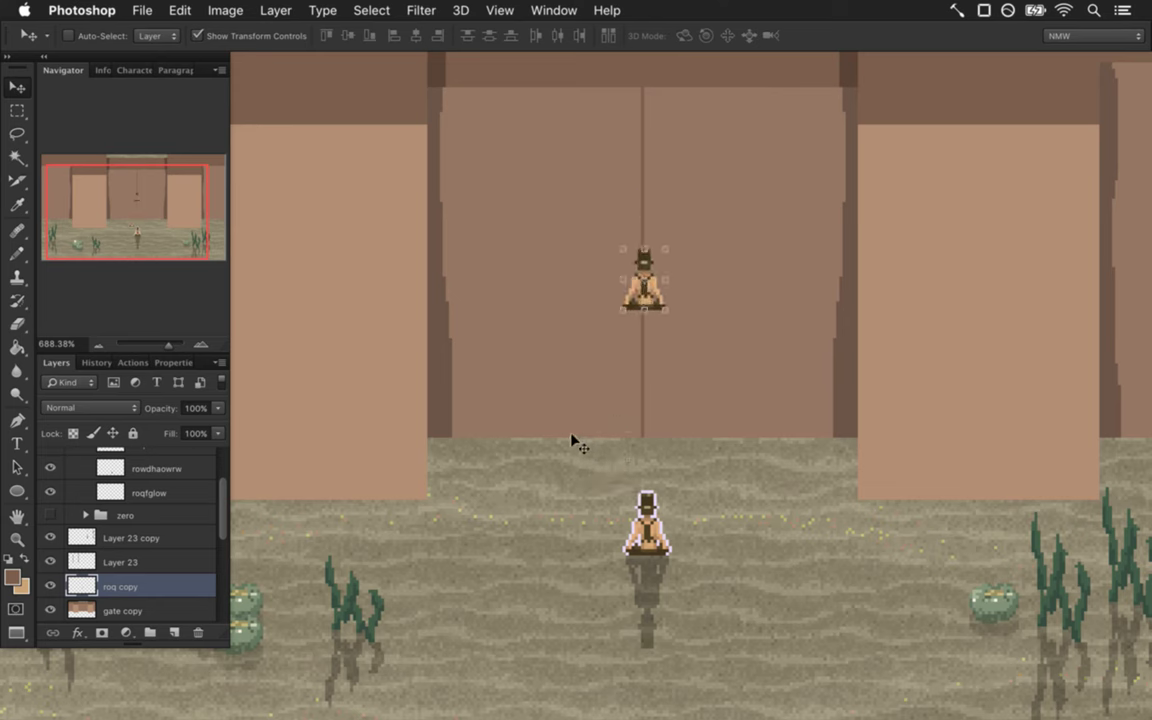
Turn the copied sprite into a solid black silhouette with a Levels adjustment that lowers the white output level.
{"action": "key", "text": "m"}
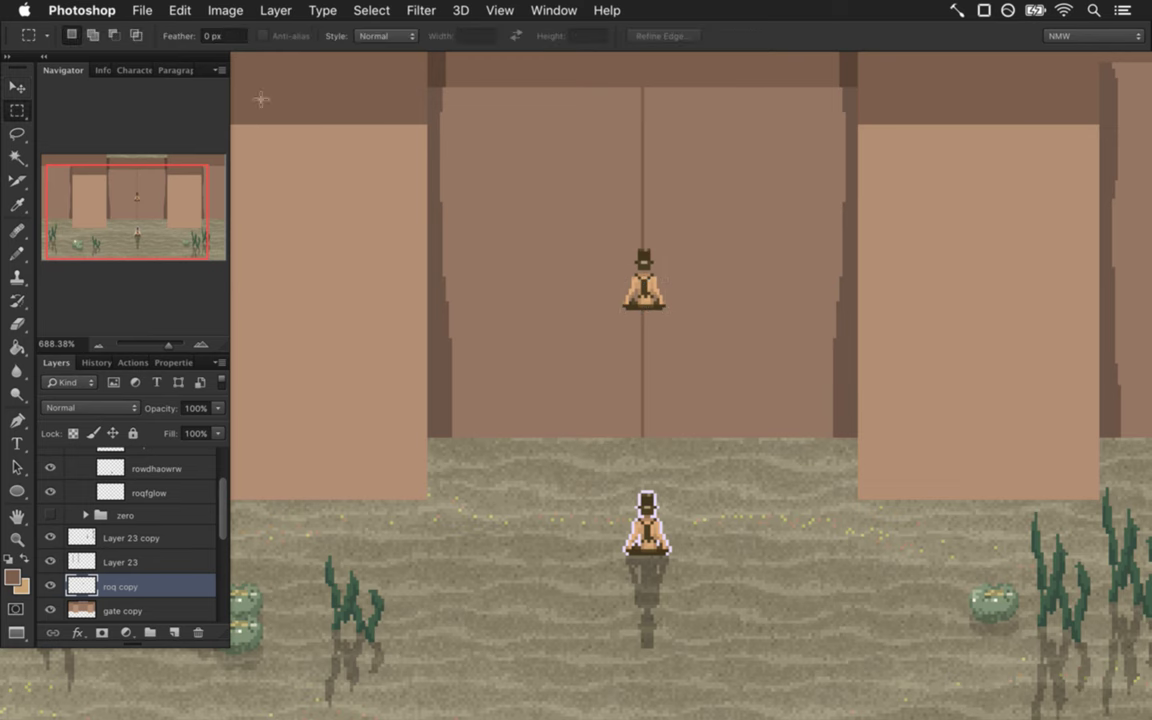
{"action": "left_click", "coordinate": [222, 11]}
{"action": "mouse_move", "coordinate": [265, 66]}
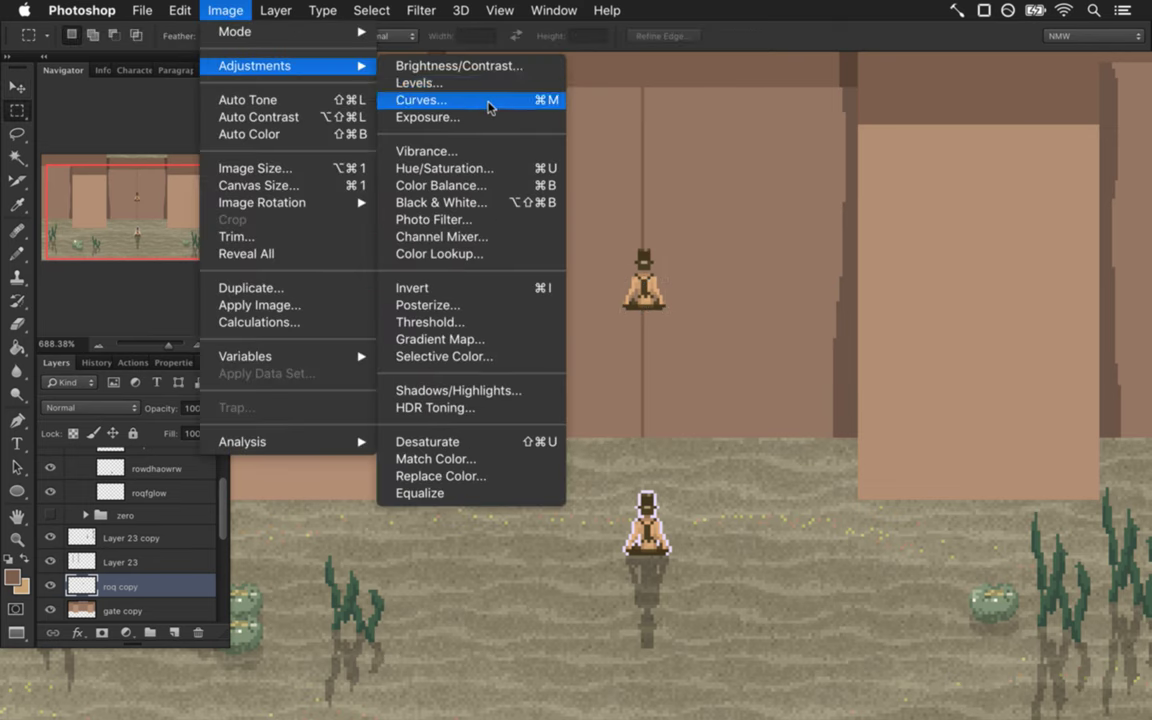
{"action": "left_click", "coordinate": [464, 86]}
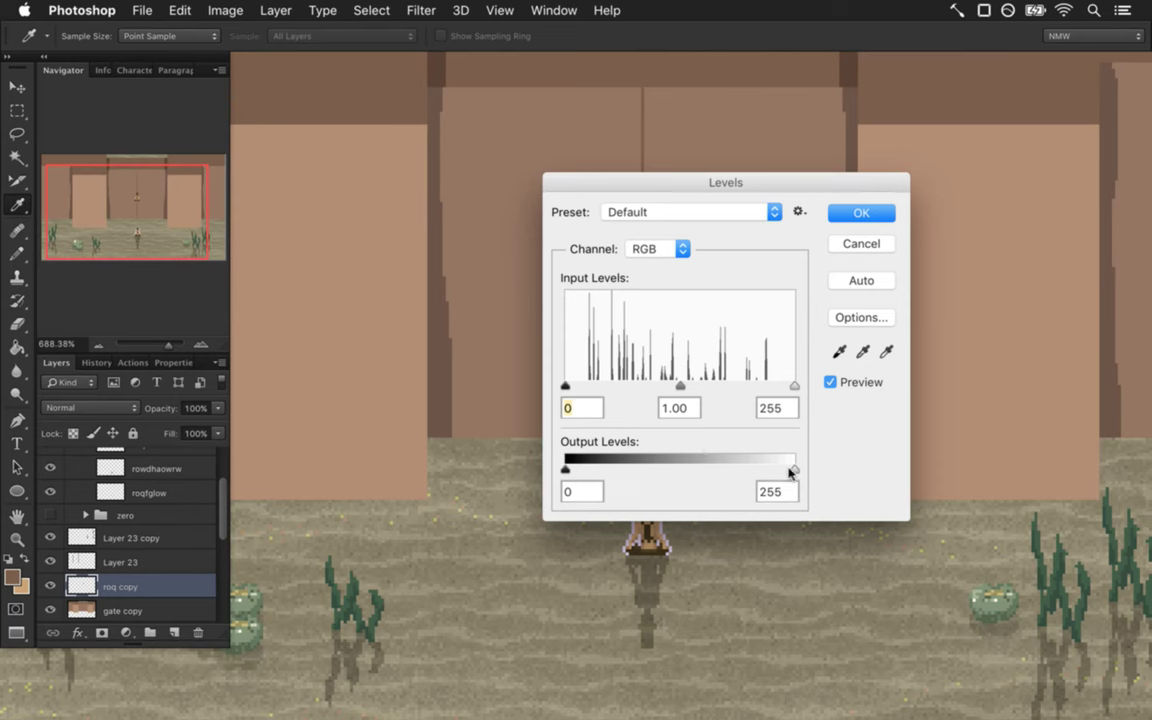
{"action": "left_click_drag", "start_coordinate": [794, 469], "coordinate": [707, 469]}
{"action": "left_click", "coordinate": [861, 212]}
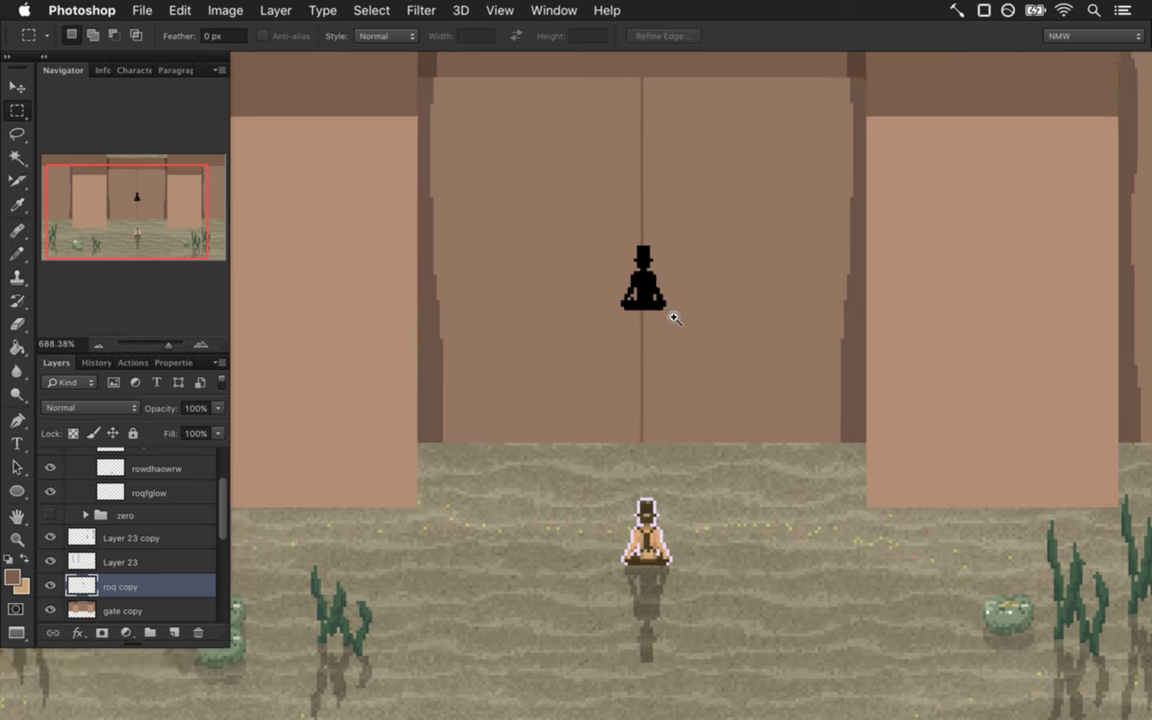
Erase the hat brim pixels on both sides of the silhouette's head and trim two pixel rows off the hat's top.
{"action": "left_click_drag", "start_coordinate": [670, 319], "coordinate": [751, 321]}
{"action": "left_click_drag", "start_coordinate": [656, 255], "coordinate": [666, 404]}
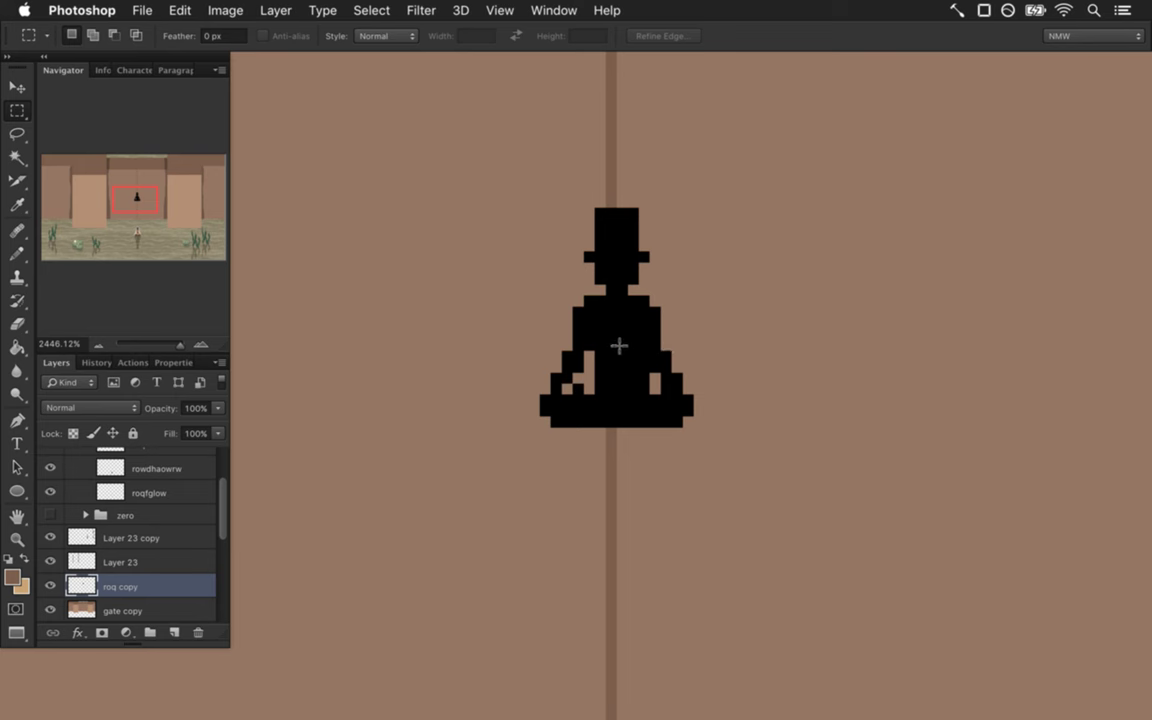
{"action": "key", "text": "e"}
{"action": "left_click", "coordinate": [589, 257]}
{"action": "left_click", "coordinate": [643, 256]}
{"action": "left_click_drag", "start_coordinate": [630, 218], "coordinate": [600, 218]}
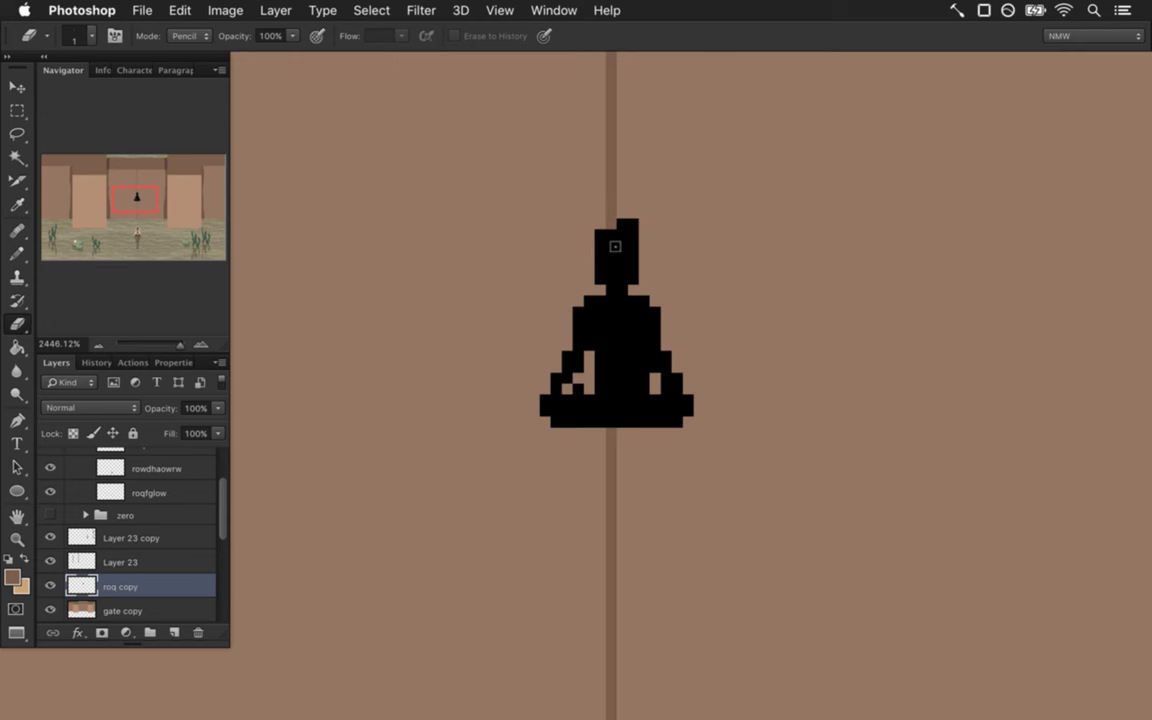
{"action": "key", "text": "i"}
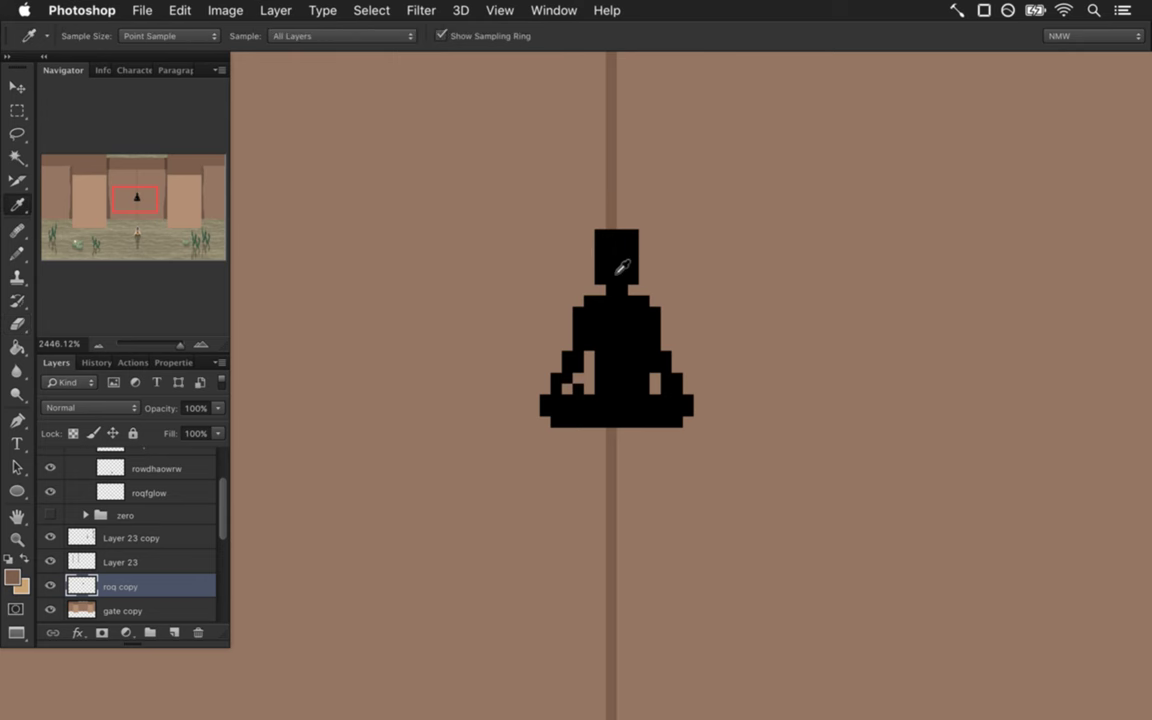
Sample the silhouette's black and extend its rectangular head upward by four pixels at full width with the Pencil.
{"action": "left_click", "coordinate": [616, 262]}
{"action": "key", "text": "b"}
{"action": "left_click", "coordinate": [605, 218]}
{"action": "left_click", "coordinate": [627, 219]}
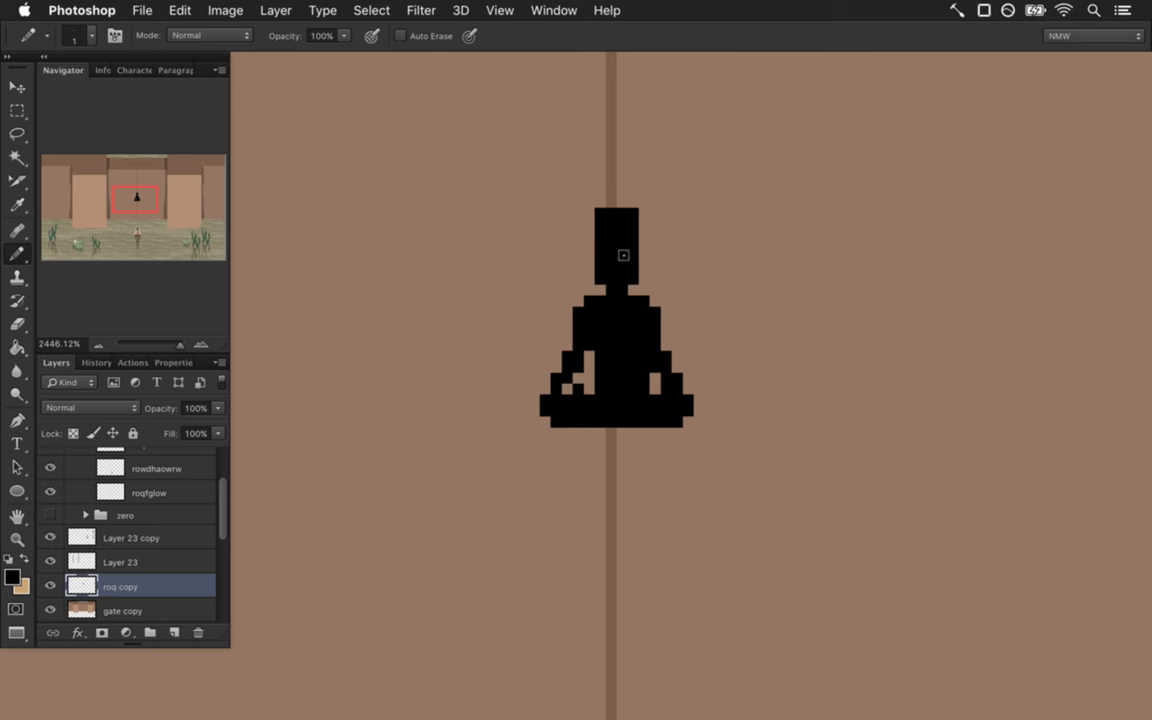
{"action": "left_click", "coordinate": [605, 196]}
{"action": "left_click", "coordinate": [627, 196]}
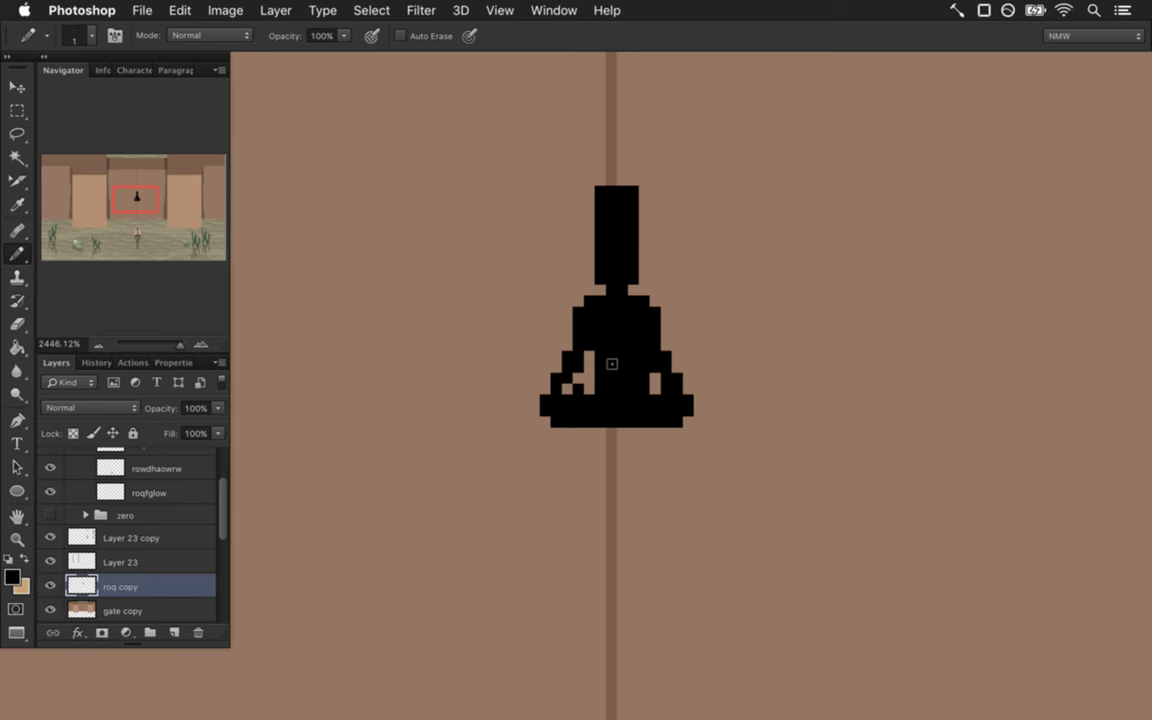
Delete the right half of the figure's body below the neck, then deselect.
{"action": "key", "text": "m"}
{"action": "mouse_move", "coordinate": [620, 306]}
{"action": "left_mouse_down"}
{"action": "mouse_move", "coordinate": [642, 320]}
{"action": "mouse_move", "coordinate": [712, 462]}
{"action": "left_mouse_up"}
{"action": "key", "text": "Delete"}
{"action": "key", "text": "super+d"}
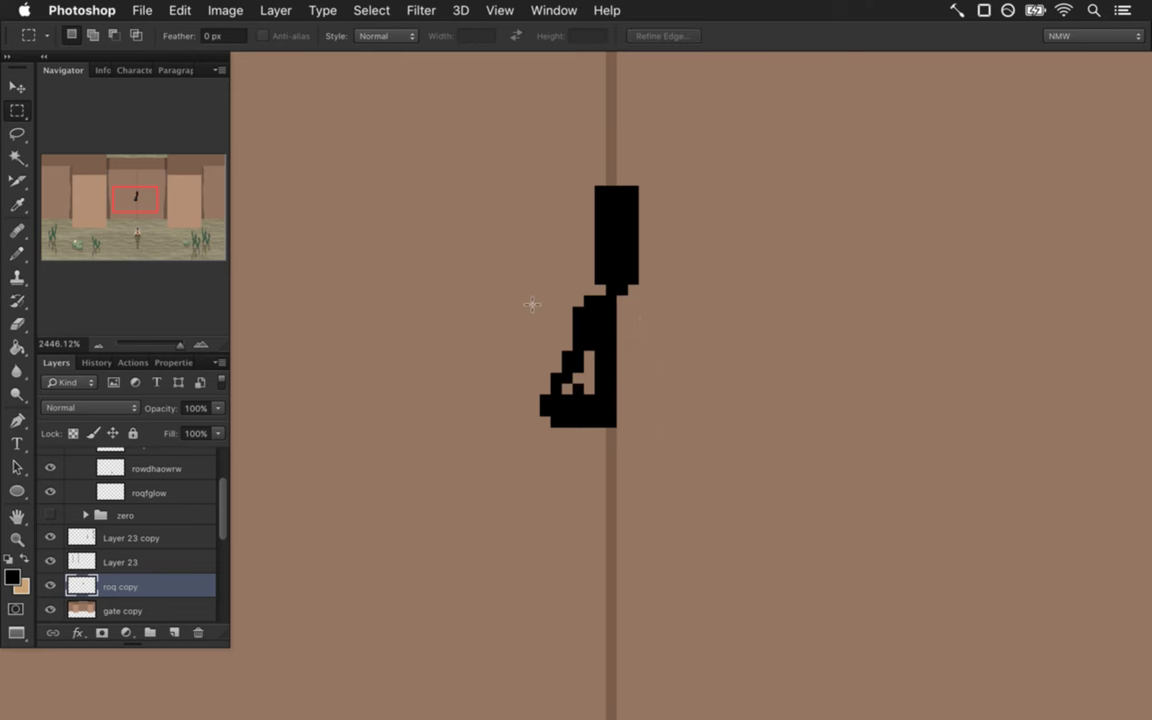
Duplicate the body's left half, flip the copy horizontally and join it to the original as the right half.
{"action": "left_click_drag", "start_coordinate": [508, 297], "coordinate": [616, 437]}
{"action": "key", "text": "v"}
{"action": "left_click_drag", "start_coordinate": [605, 394], "coordinate": [694, 394]}
{"action": "key", "text": "super+t"}
{"action": "right_click", "coordinate": [685, 325]}
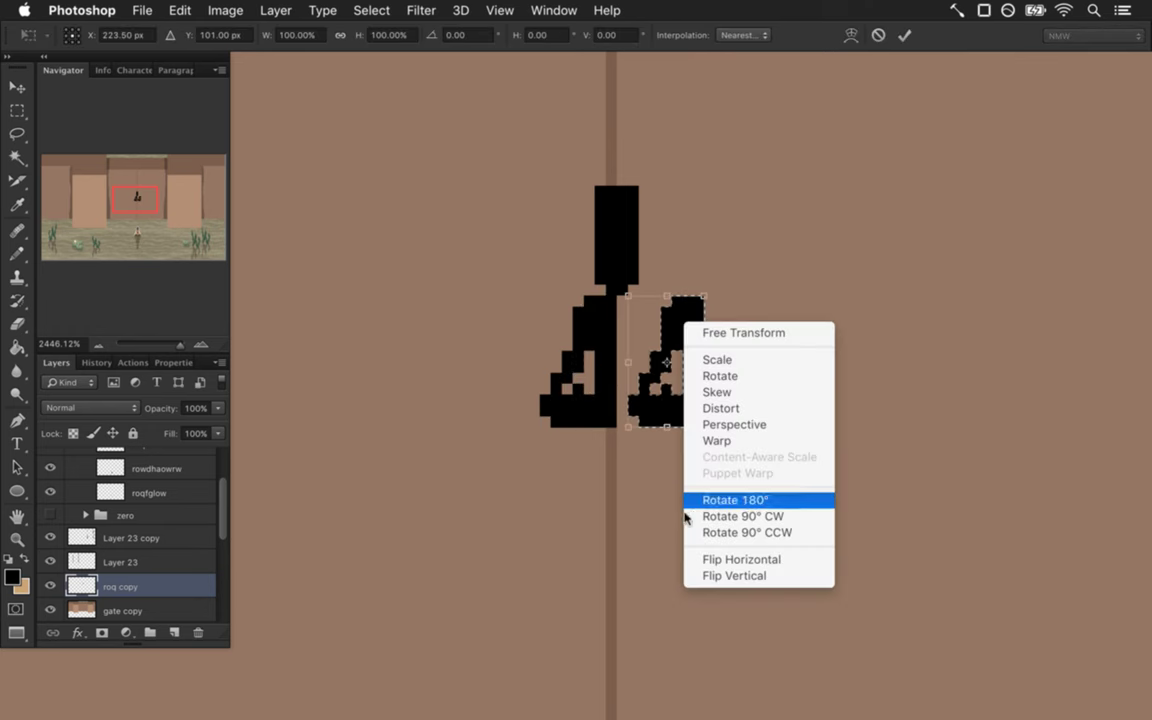
{"action": "left_click", "coordinate": [712, 559]}
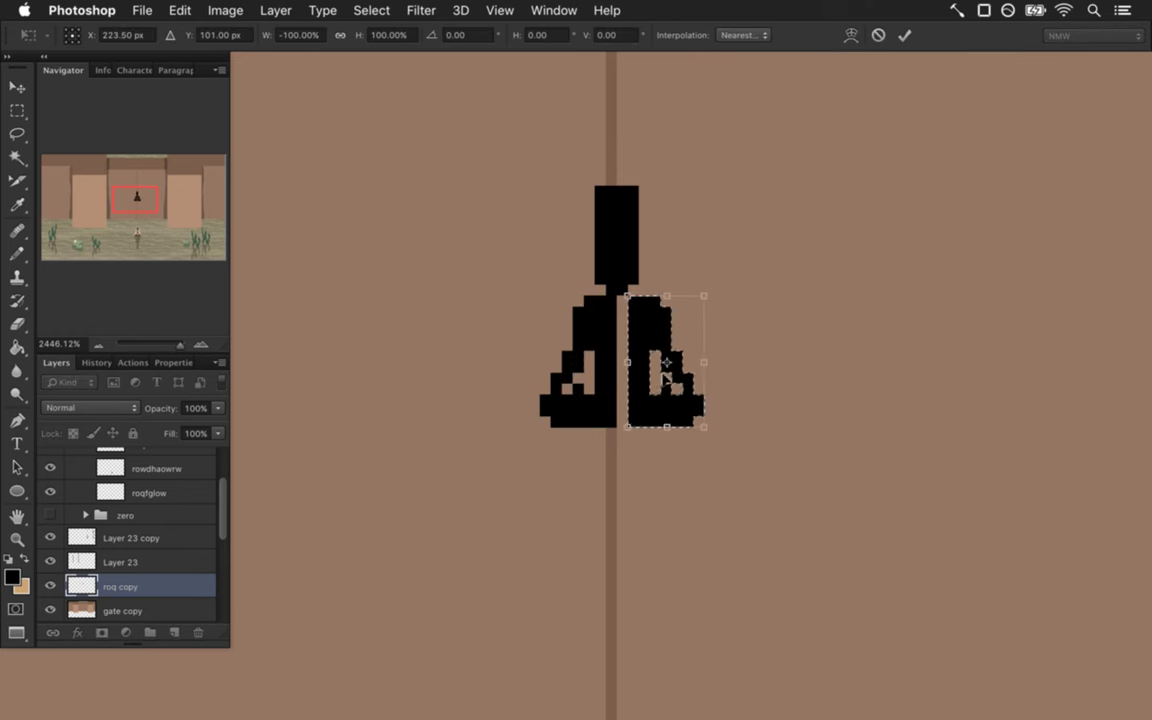
{"action": "key", "text": "Return"}
{"action": "key", "text": "Left"}
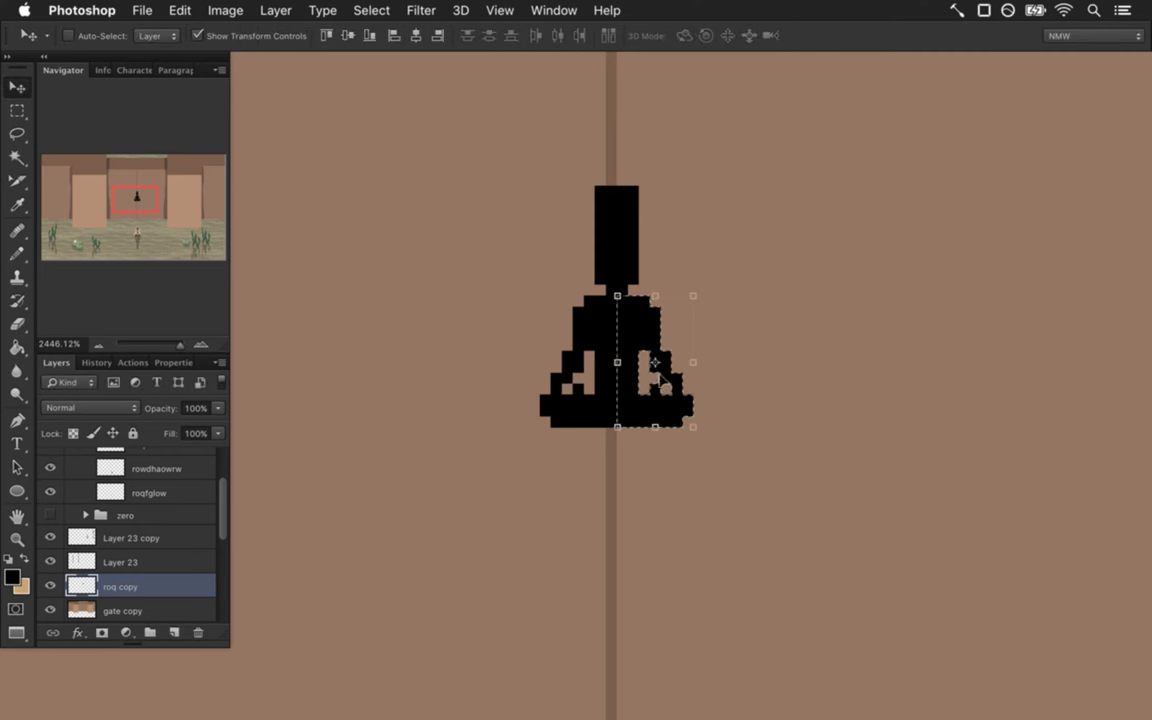
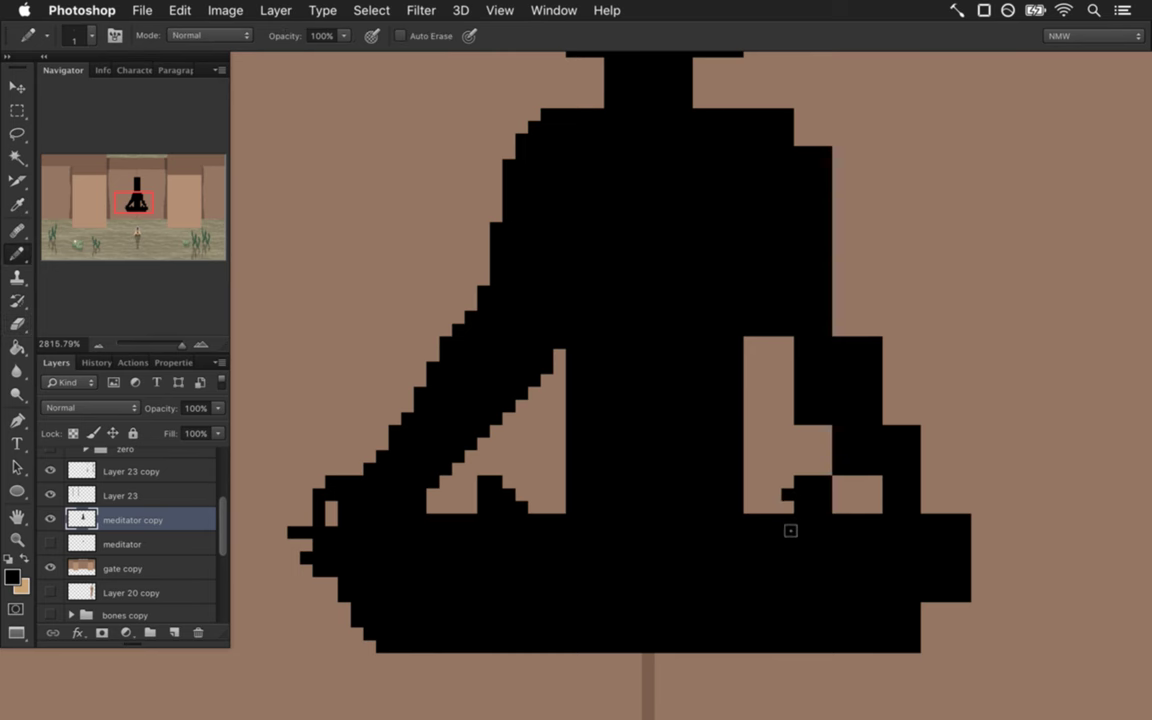
Erase pixels to shrink the foot in the right arm gap and carve a one-row notch between it and the torso.
{"action": "key", "text": "e"}
{"action": "left_click", "coordinate": [825, 501]}
{"action": "left_click_drag", "start_coordinate": [812, 482], "coordinate": [775, 506]}
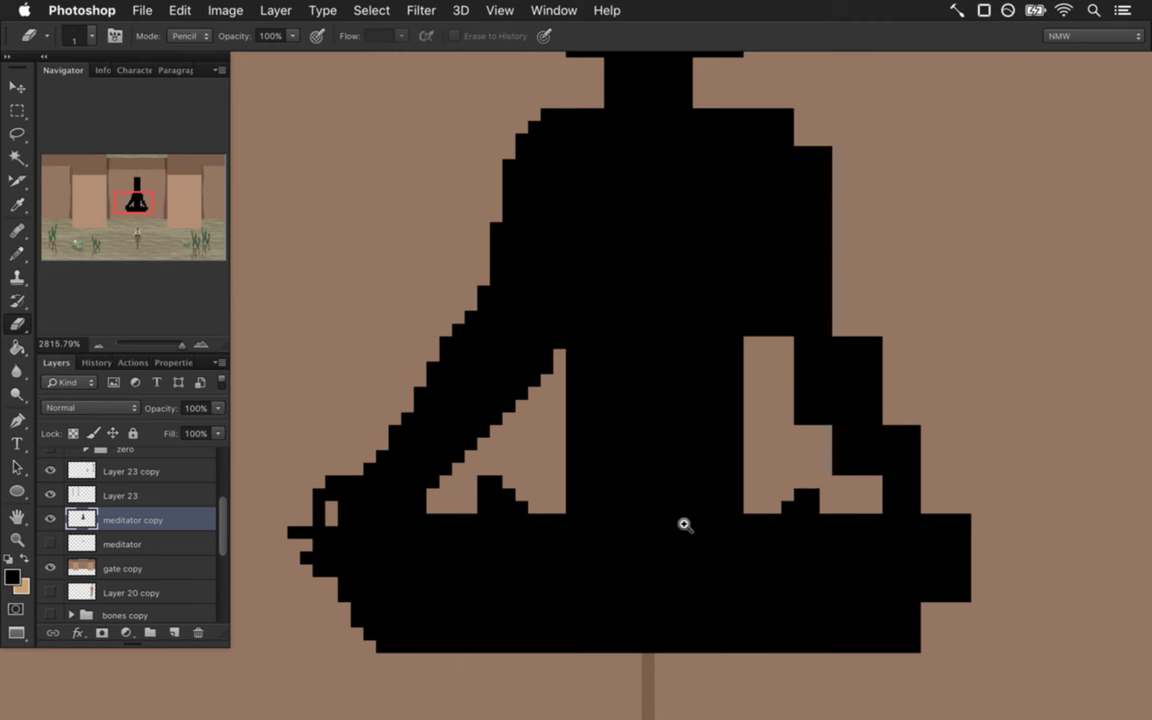
{"action": "scroll", "coordinate": [684, 525], "scroll_direction": "down", "scroll_amount": 8}
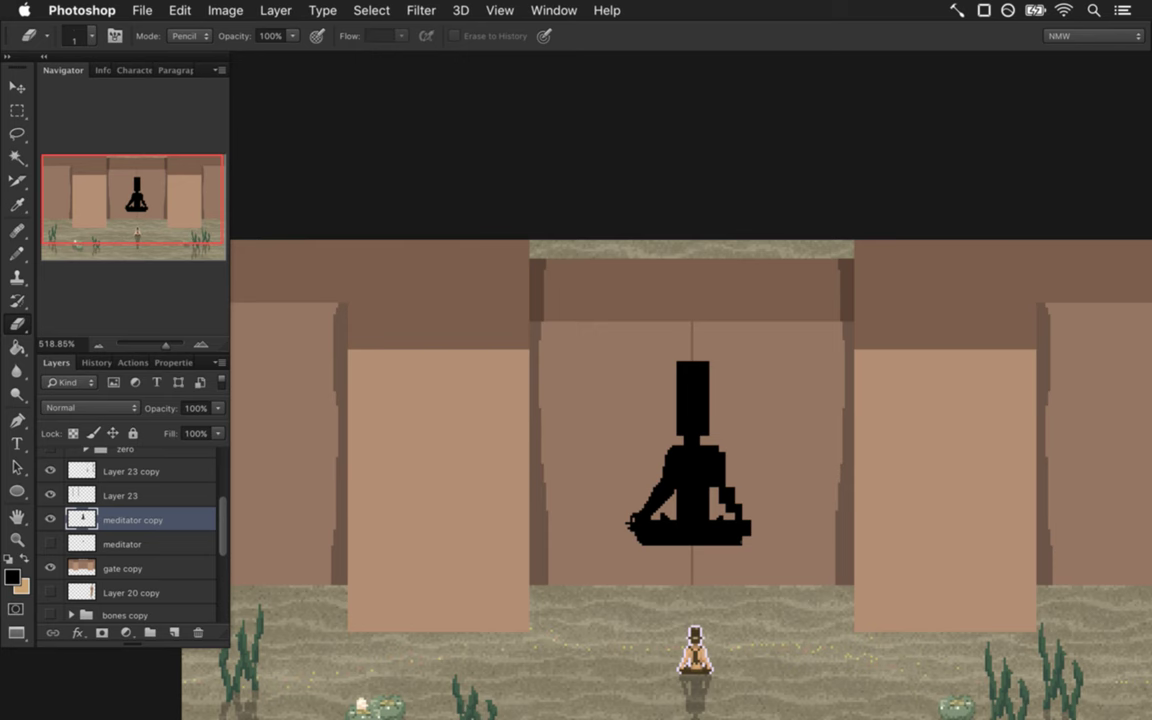
{"action": "scroll", "coordinate": [716, 527], "scroll_direction": "up", "scroll_amount": 8}
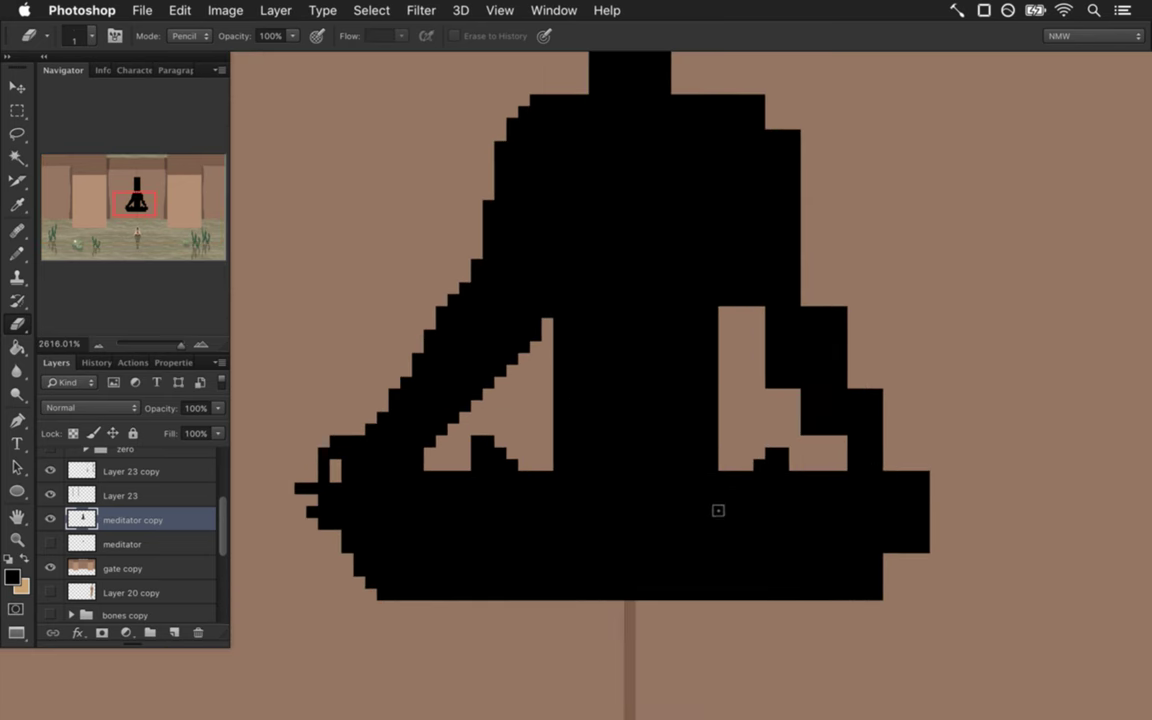
{"action": "left_click_drag", "start_coordinate": [724, 476], "coordinate": [737, 476]}
{"action": "scroll", "coordinate": [509, 522], "scroll_direction": "down", "scroll_amount": 8}
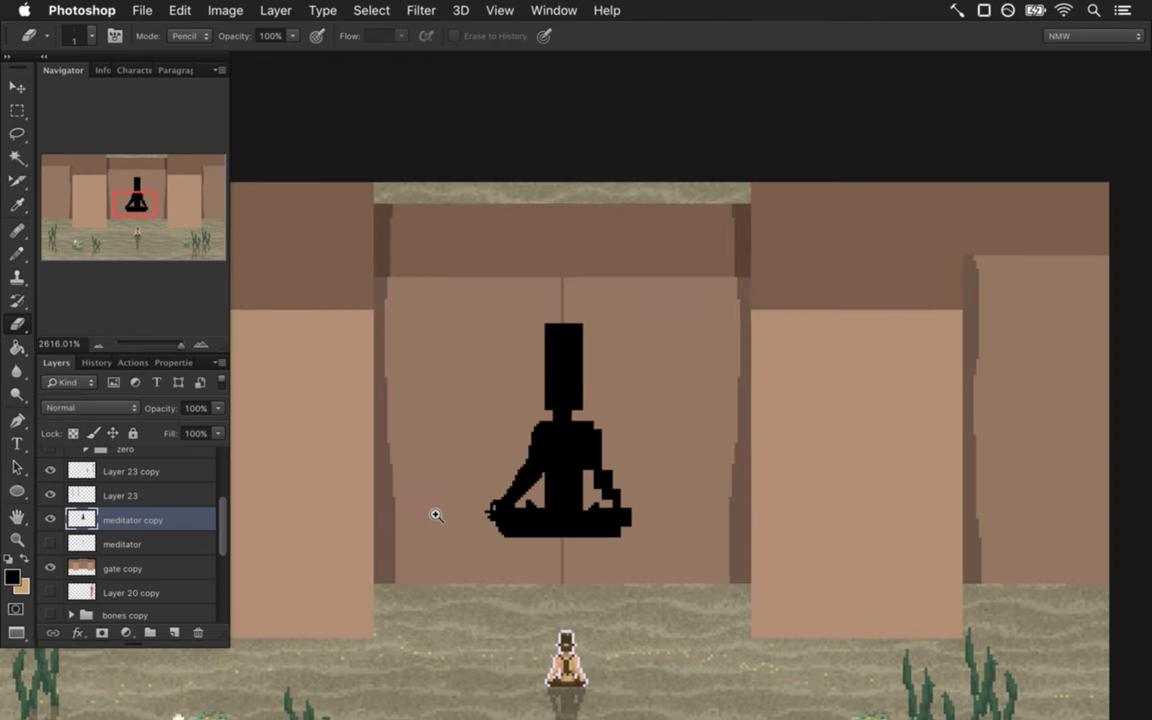
Carve a stepped jaw and slightly recessed temples on both sides of the head, refilling the over-erased pixels in black.
{"action": "left_click_drag", "start_coordinate": [514, 550], "coordinate": [625, 509]}
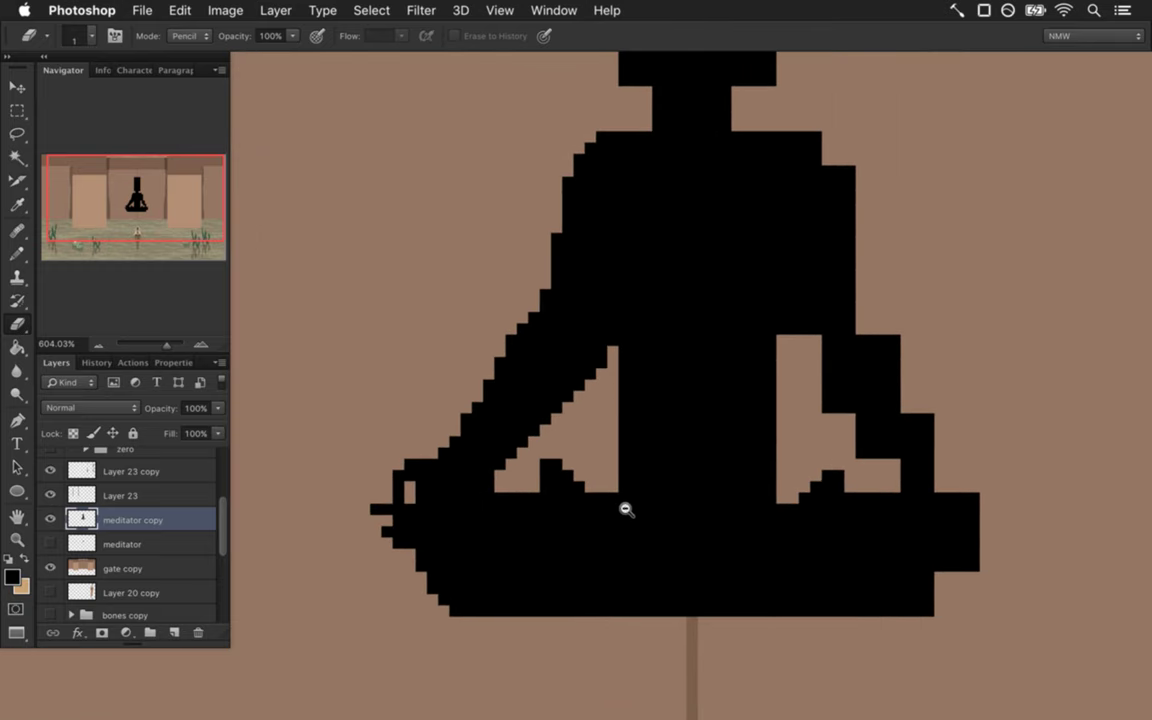
{"action": "mouse_move", "coordinate": [770, 295]}
{"action": "left_mouse_down"}
{"action": "mouse_move", "coordinate": [689, 386]}
{"action": "mouse_move", "coordinate": [653, 473]}
{"action": "left_mouse_up"}
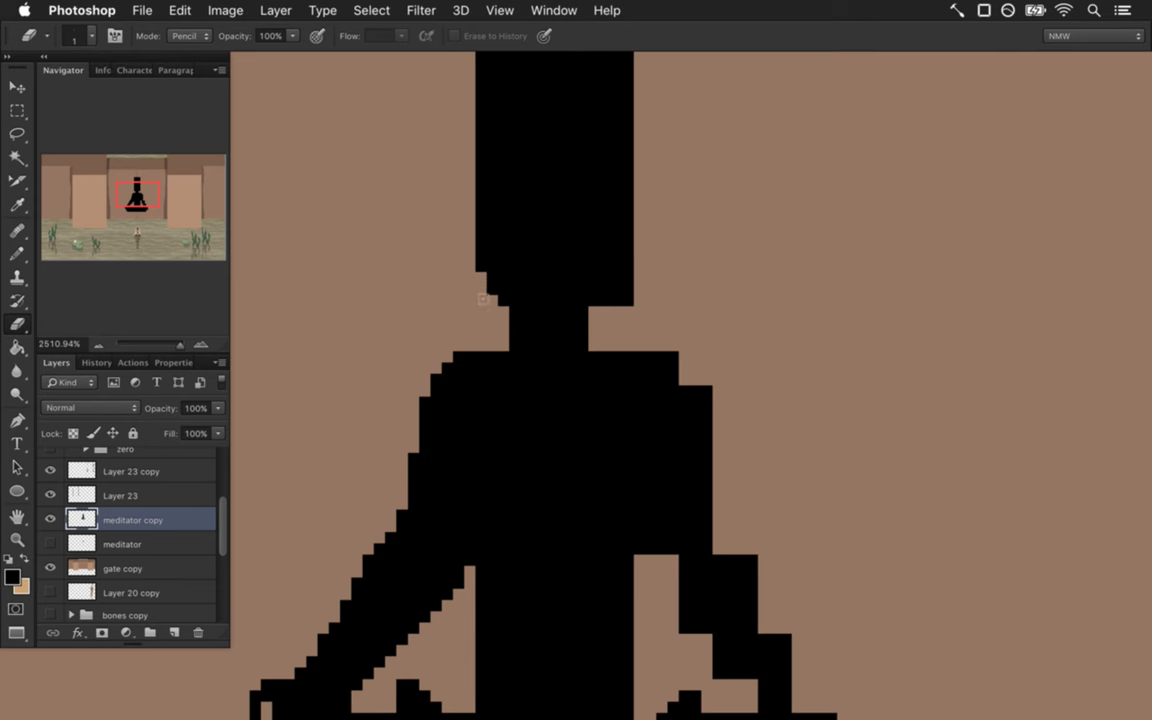
{"action": "left_click_drag", "start_coordinate": [481, 276], "coordinate": [503, 297]}
{"action": "left_click_drag", "start_coordinate": [481, 233], "coordinate": [481, 196]}
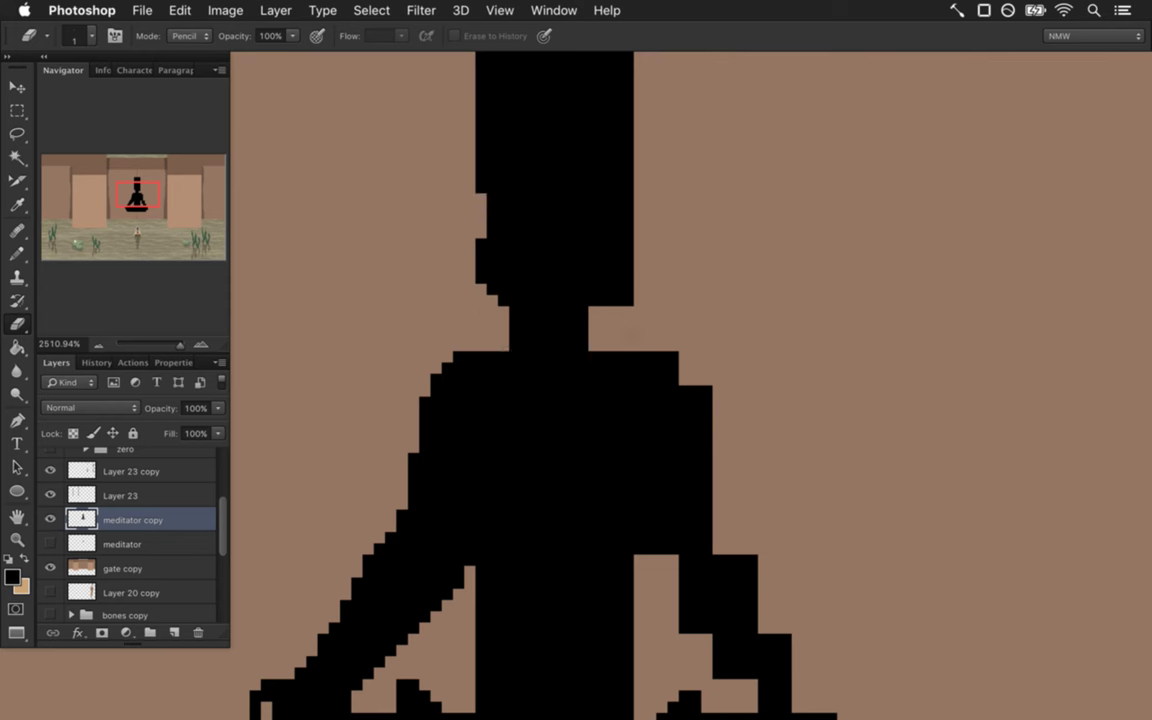
{"action": "left_click_drag", "start_coordinate": [606, 300], "coordinate": [640, 263]}
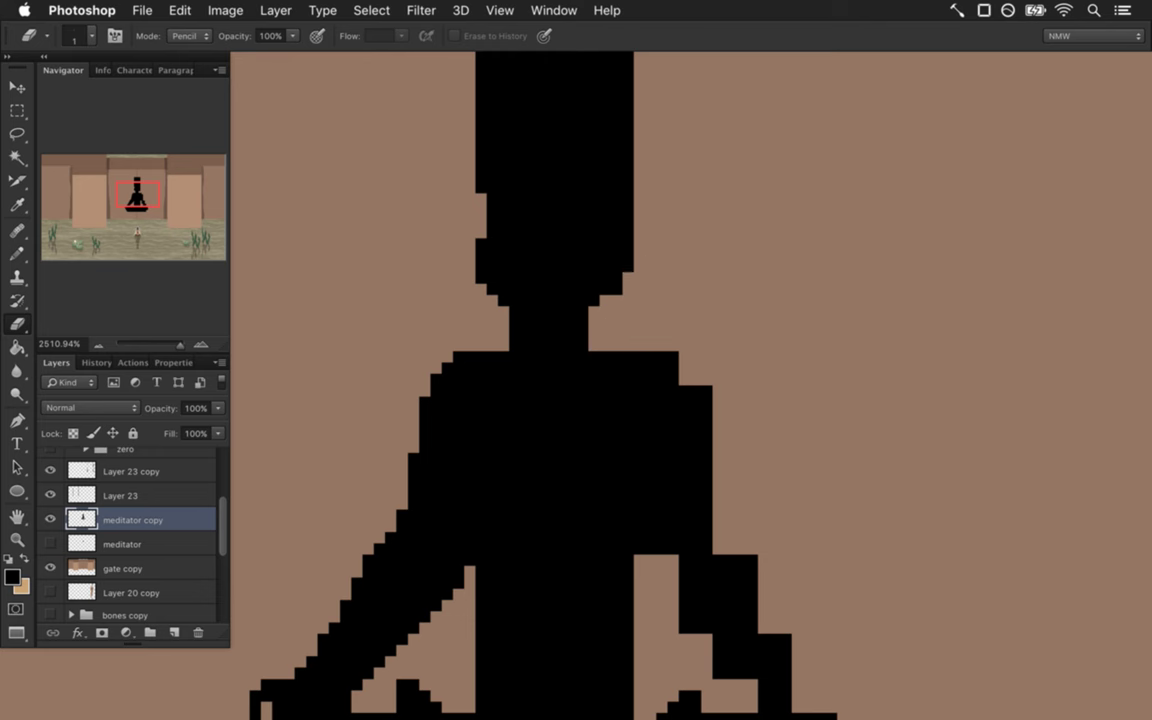
{"action": "left_click_drag", "start_coordinate": [623, 213], "coordinate": [625, 251]}
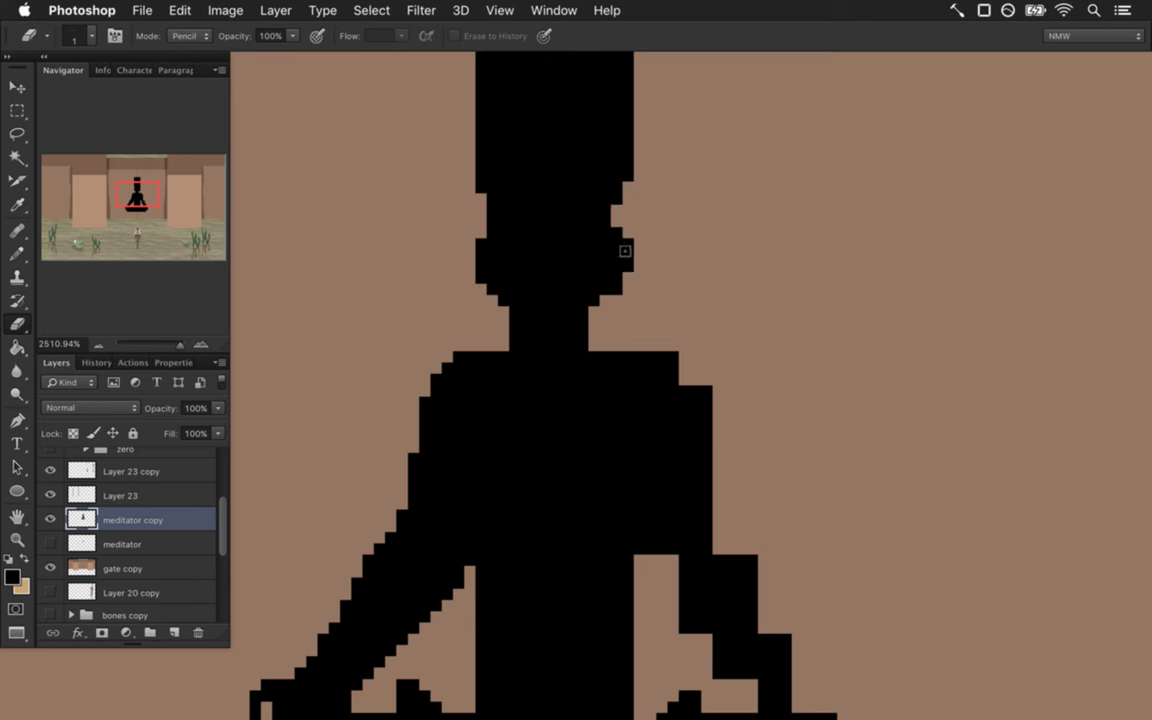
{"action": "key", "text": "b"}
{"action": "left_click", "coordinate": [609, 244], "text": "alt"}
{"action": "left_click_drag", "start_coordinate": [617, 205], "coordinate": [617, 238]}
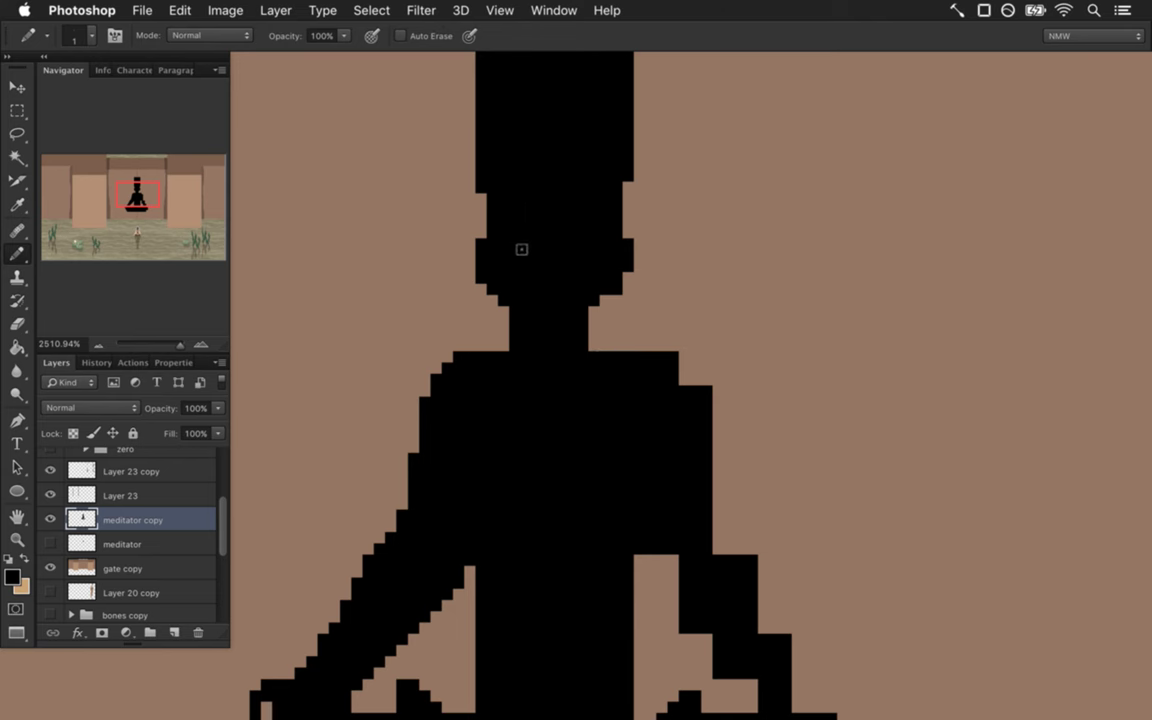
Erase a one-pixel-high horizontal slit across the middle of the face between the recessed temples.
{"action": "key", "text": "e"}
{"action": "left_click_drag", "start_coordinate": [515, 244], "coordinate": [562, 245]}
{"action": "left_click_drag", "start_coordinate": [586, 337], "coordinate": [482, 330]}
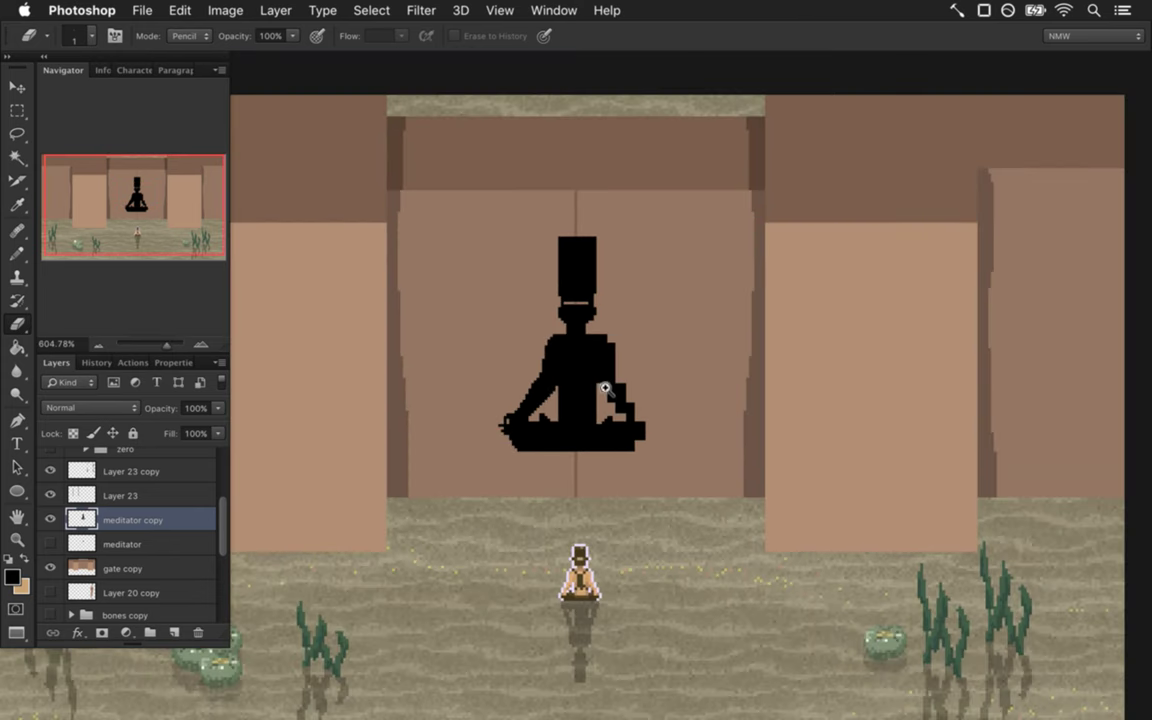
Round the right shoulder with stepped black pixels and fill the upper inner edge of the right arm into a diagonal.
{"action": "left_click_drag", "start_coordinate": [582, 322], "coordinate": [677, 317]}
{"action": "key", "text": "b"}
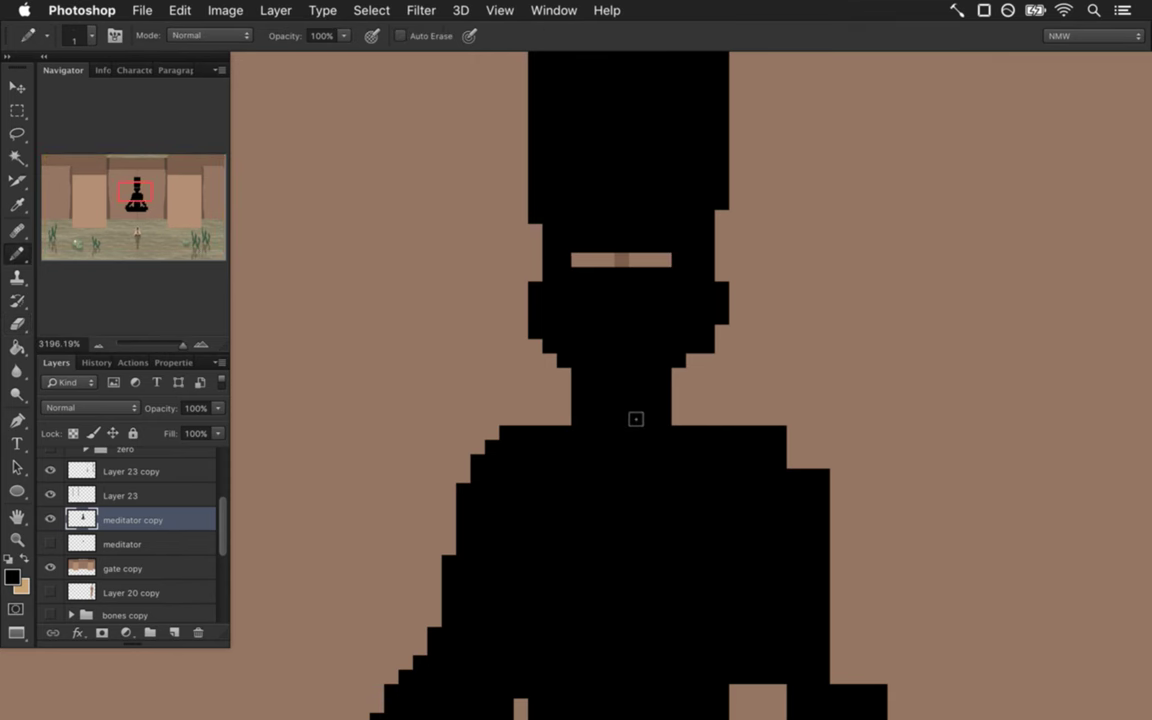
{"action": "key", "text": "space"}
{"action": "left_click_drag", "start_coordinate": [663, 560], "coordinate": [607, 407]}
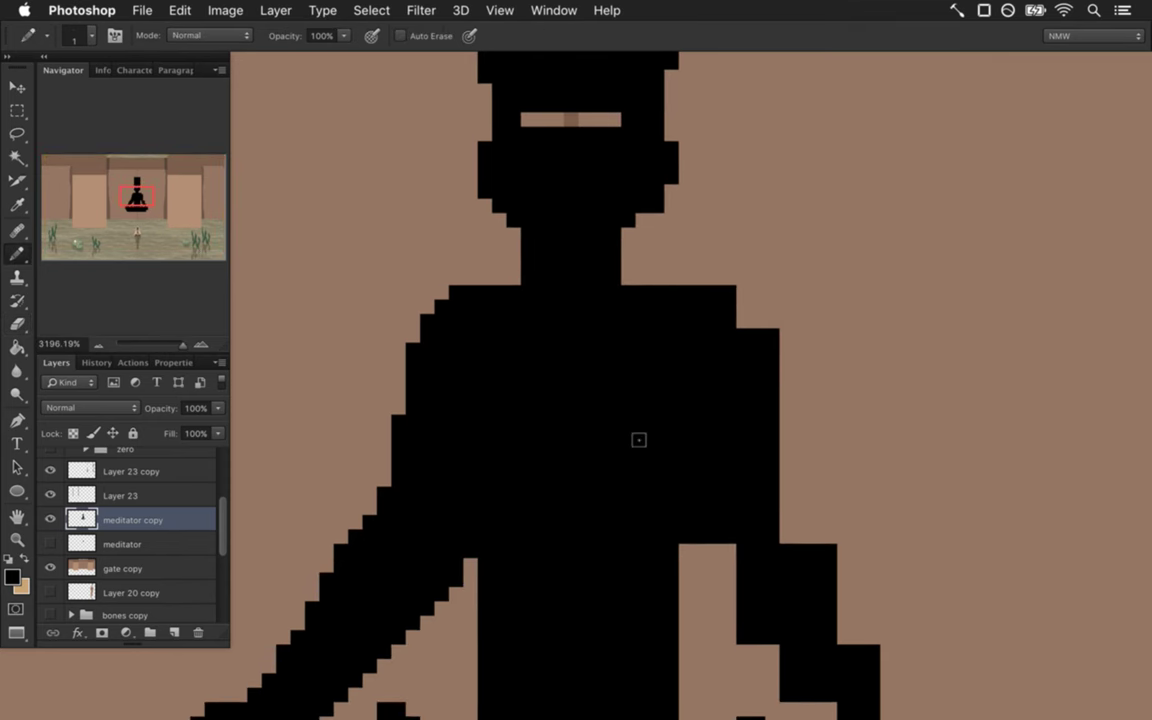
{"action": "mouse_move", "coordinate": [622, 473]}
{"action": "left_mouse_down"}
{"action": "mouse_move", "coordinate": [509, 457]}
{"action": "mouse_move", "coordinate": [641, 476]}
{"action": "mouse_move", "coordinate": [635, 463]}
{"action": "left_mouse_up"}
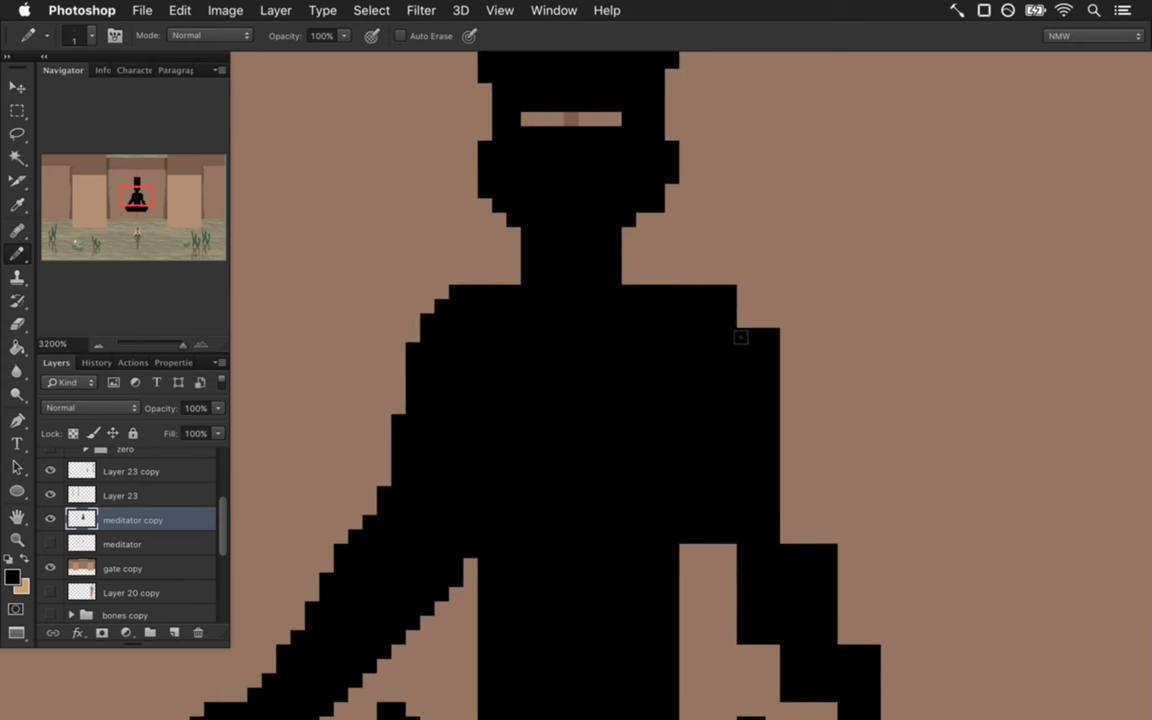
{"action": "left_click_drag", "start_coordinate": [743, 305], "coordinate": [758, 320]}
{"action": "mouse_move", "coordinate": [686, 550]}
{"action": "left_mouse_down"}
{"action": "mouse_move", "coordinate": [730, 551]}
{"action": "mouse_move", "coordinate": [714, 578]}
{"action": "mouse_move", "coordinate": [729, 593]}
{"action": "mouse_move", "coordinate": [697, 578]}
{"action": "mouse_move", "coordinate": [725, 605]}
{"action": "left_mouse_up"}
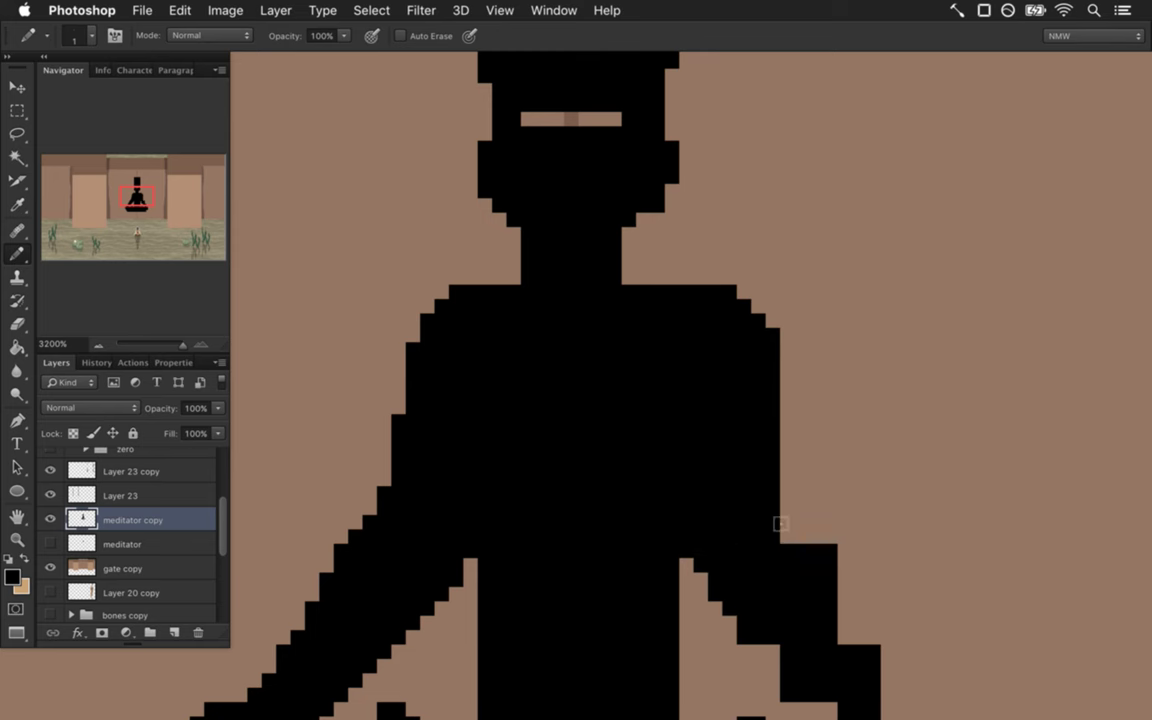
Reshape the right arm's outer edge into a smooth stepped slope from shoulder to wrist, adding and erasing pixels.
{"action": "scroll", "coordinate": [756, 594], "scroll_direction": "down", "scroll_amount": 3}
{"action": "left_click_drag", "start_coordinate": [797, 516], "coordinate": [767, 432]}
{"action": "mouse_move", "coordinate": [738, 367]}
{"action": "left_mouse_down"}
{"action": "mouse_move", "coordinate": [748, 426]}
{"action": "mouse_move", "coordinate": [797, 524]}
{"action": "mouse_move", "coordinate": [792, 490]}
{"action": "left_mouse_up"}
{"action": "key", "text": "e"}
{"action": "left_click_drag", "start_coordinate": [773, 435], "coordinate": [782, 474]}
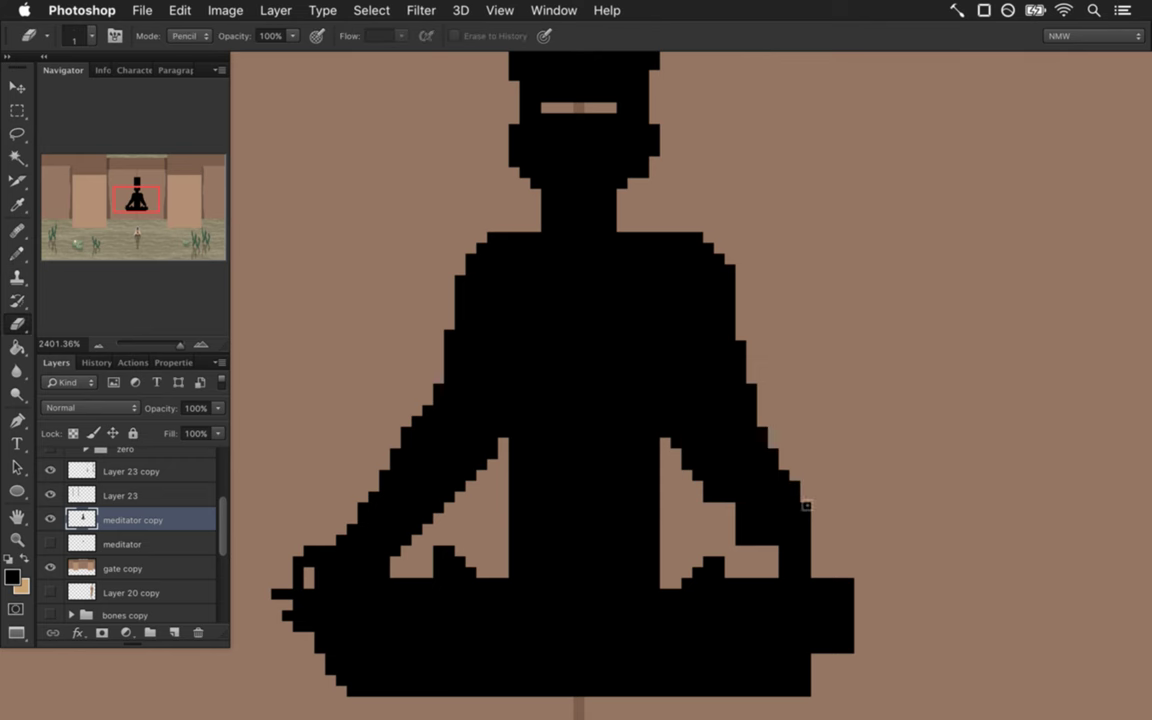
Draw the right hand on the knee in black, with a small gap inside the fingers and a fingertip pointing outward.
{"action": "key", "text": "b"}
{"action": "left_click_drag", "start_coordinate": [815, 550], "coordinate": [827, 571]}
{"action": "left_click", "coordinate": [849, 585]}
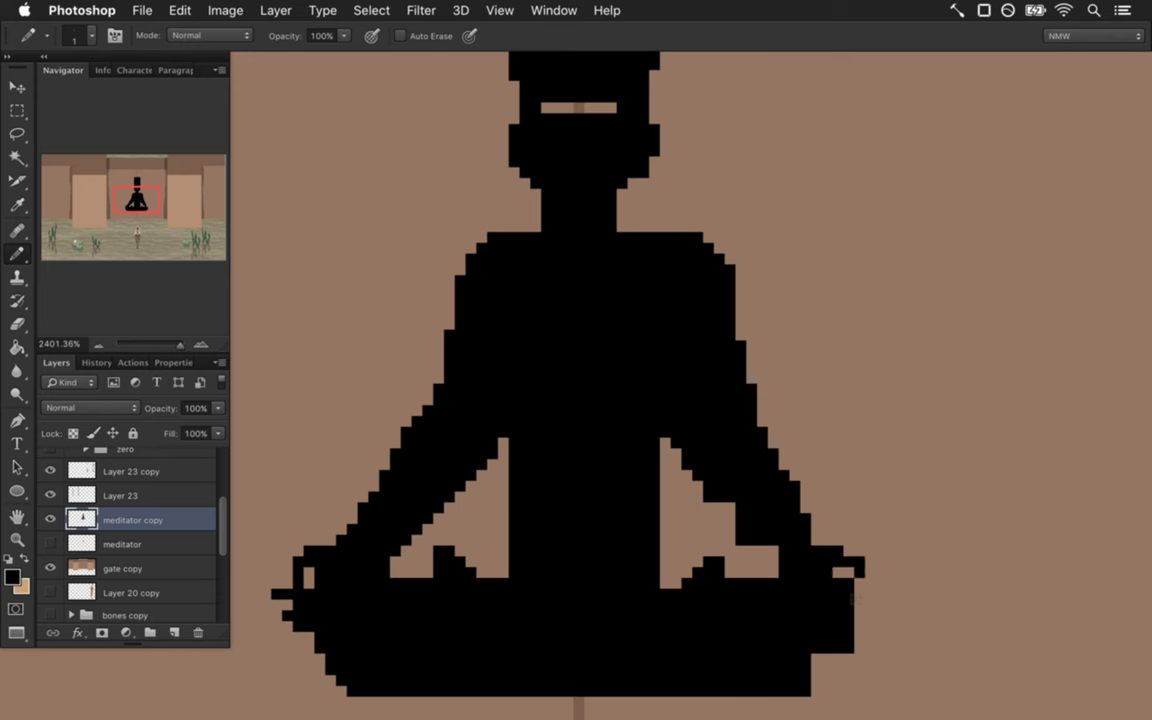
{"action": "left_click", "coordinate": [871, 620]}
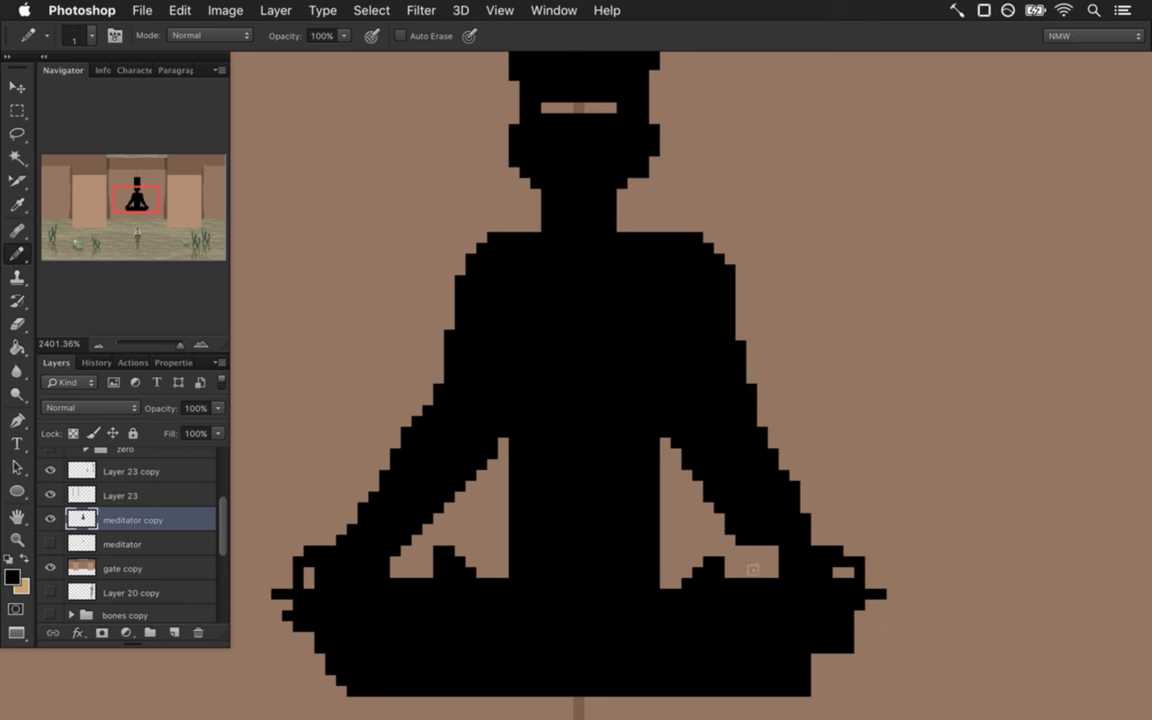
Extend the right forearm's inner diagonal down to the leg and erase a small notch beneath the wrist.
{"action": "left_click", "coordinate": [768, 571]}
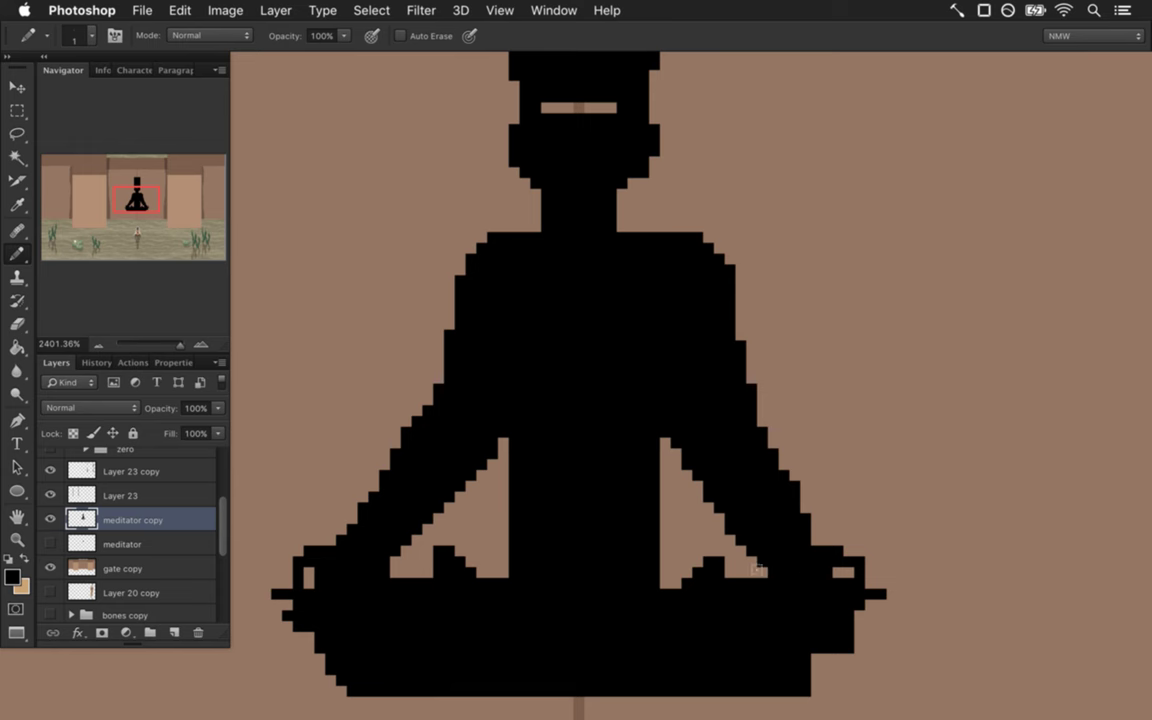
{"action": "key", "text": "e"}
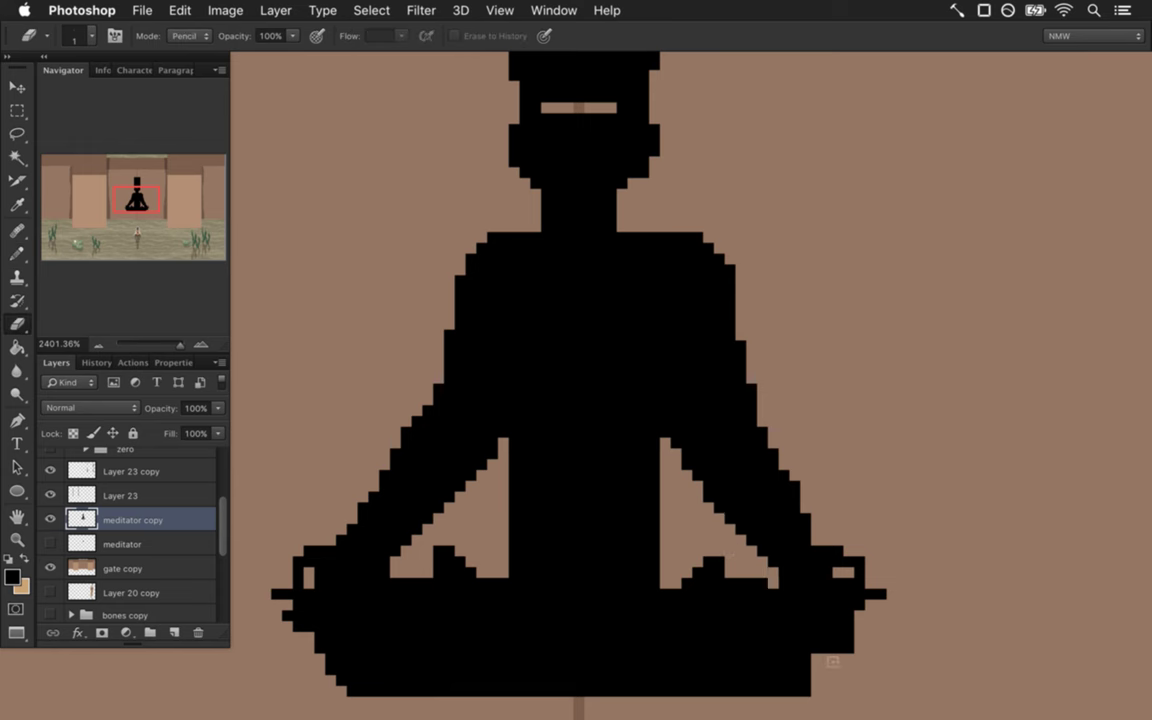
{"action": "key", "text": "b"}
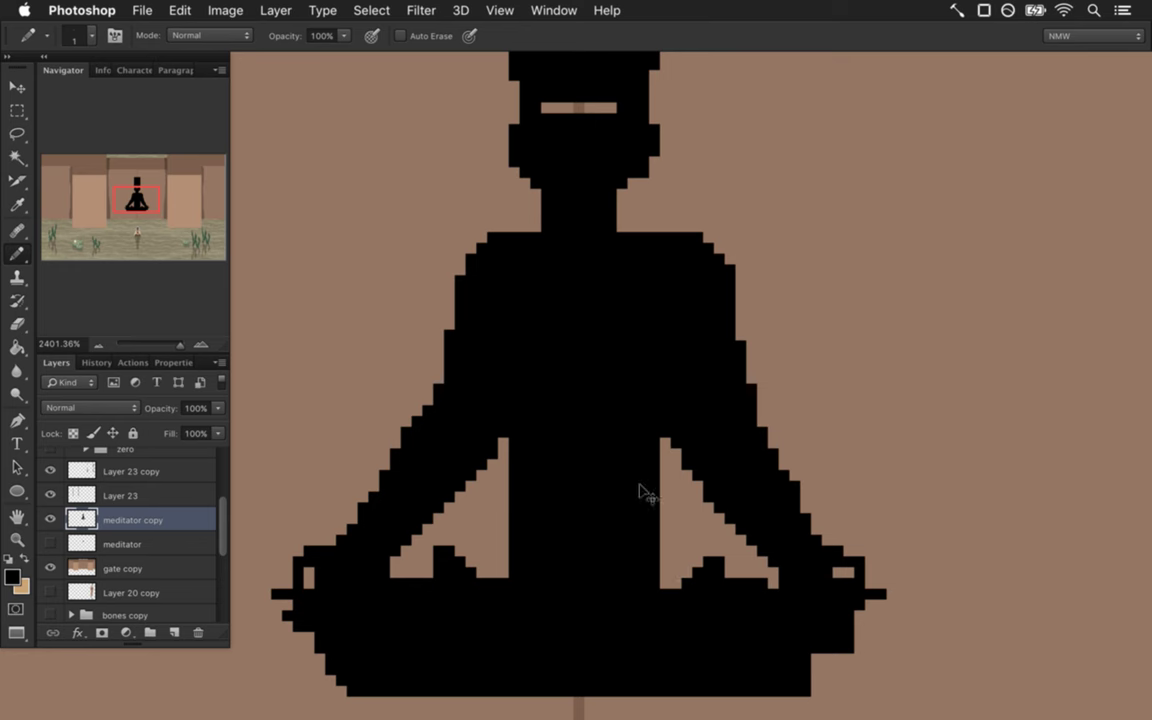
{"action": "left_click", "coordinate": [430, 470], "text": "alt"}
{"action": "left_click", "coordinate": [421, 470], "text": "alt"}
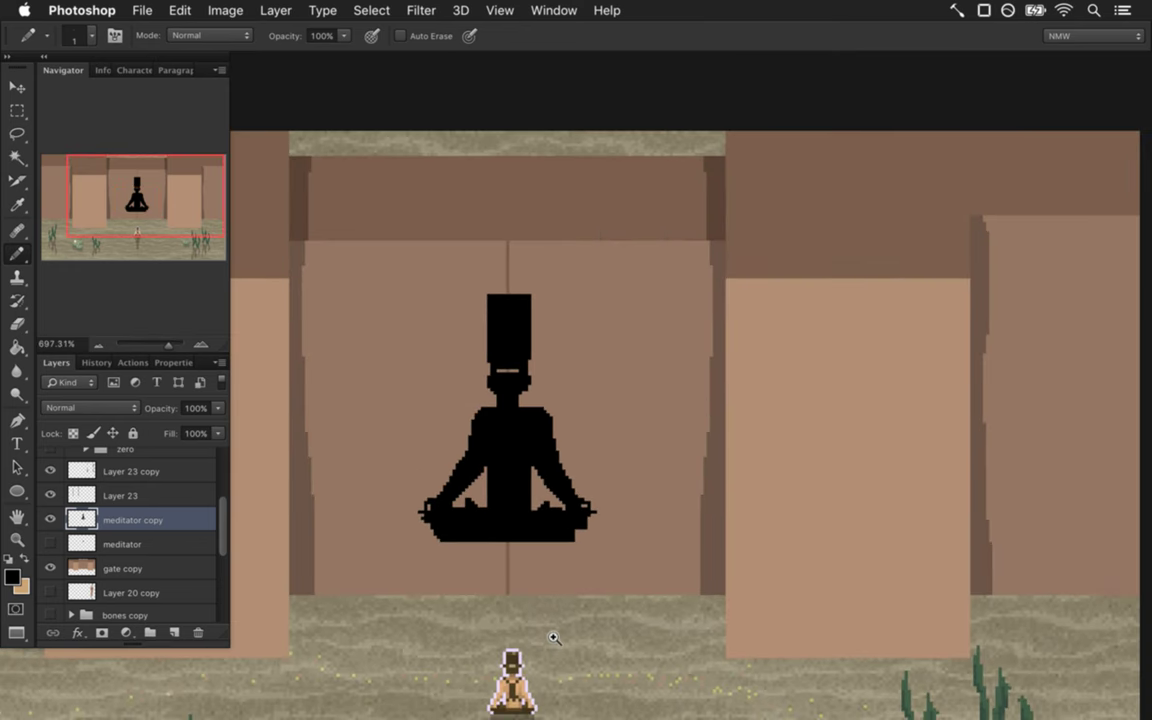
{"action": "mouse_move", "coordinate": [430, 476]}
{"action": "left_mouse_down"}
{"action": "mouse_move", "coordinate": [528, 521]}
{"action": "mouse_move", "coordinate": [599, 527]}
{"action": "left_mouse_up"}
{"action": "key", "text": "e"}
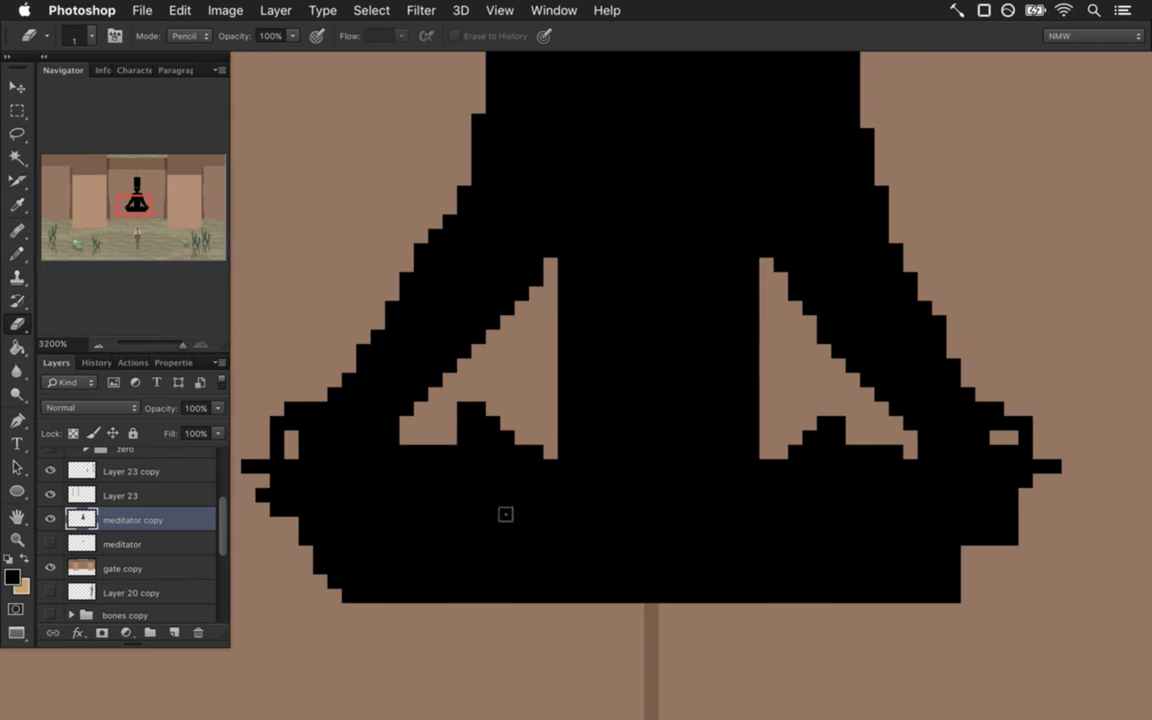
{"action": "mouse_move", "coordinate": [498, 516]}
{"action": "left_mouse_down"}
{"action": "mouse_move", "coordinate": [429, 511]}
{"action": "mouse_move", "coordinate": [490, 494]}
{"action": "left_mouse_up"}
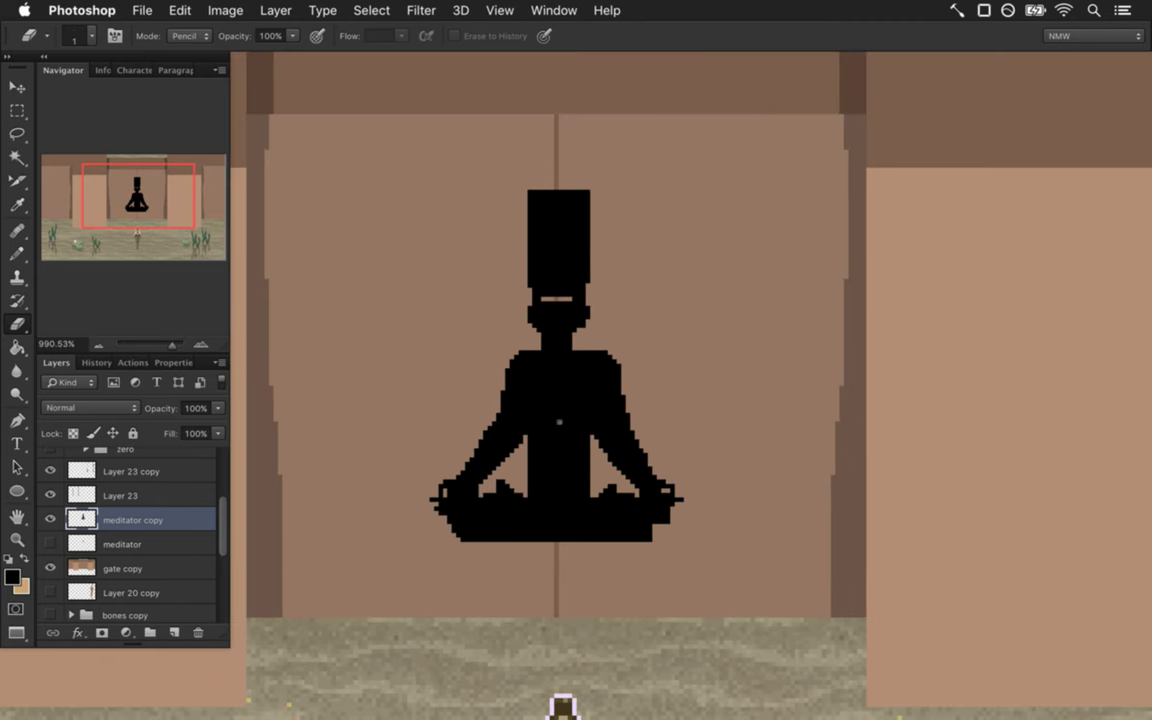
{"action": "key", "text": "super+z"}
{"action": "key", "text": "b"}
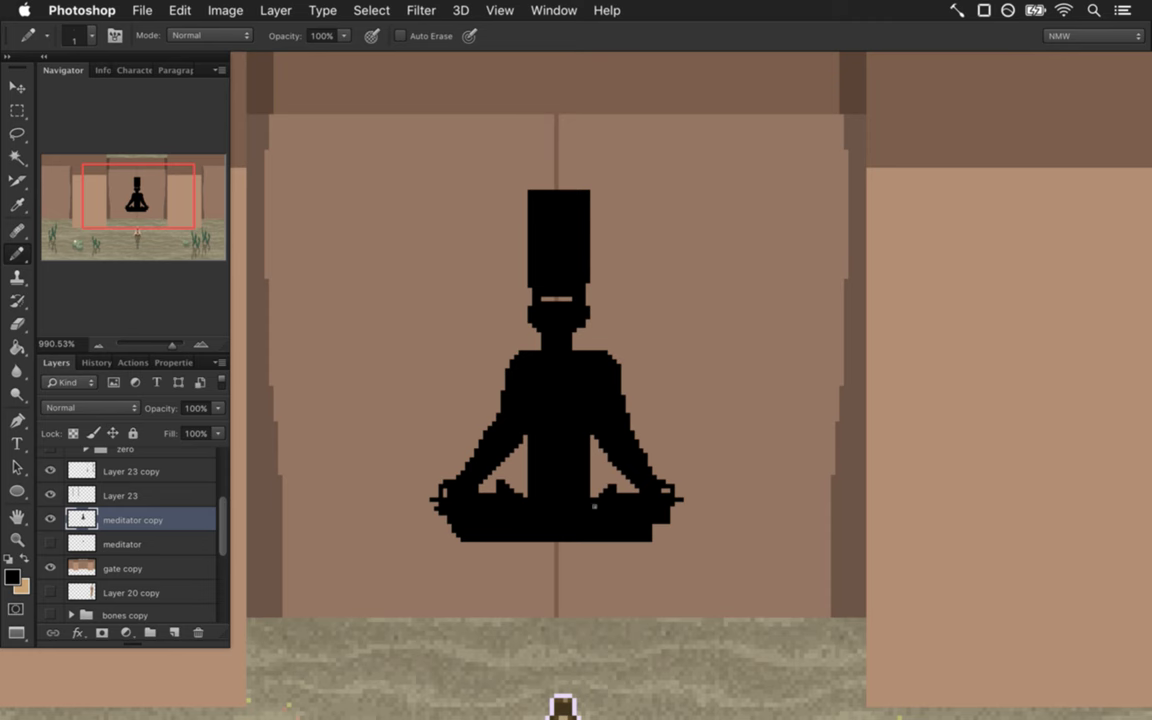
{"action": "key", "text": "e"}
{"action": "mouse_move", "coordinate": [505, 525]}
{"action": "left_mouse_down"}
{"action": "mouse_move", "coordinate": [442, 527]}
{"action": "mouse_move", "coordinate": [571, 532]}
{"action": "mouse_move", "coordinate": [563, 566]}
{"action": "left_mouse_up"}
Add a one-pixel row under each crossed leg, leaving a gap at the centre, and erase the lower right corner into steps.
{"action": "key", "text": "b"}
{"action": "left_click_drag", "start_coordinate": [421, 605], "coordinate": [617, 603]}
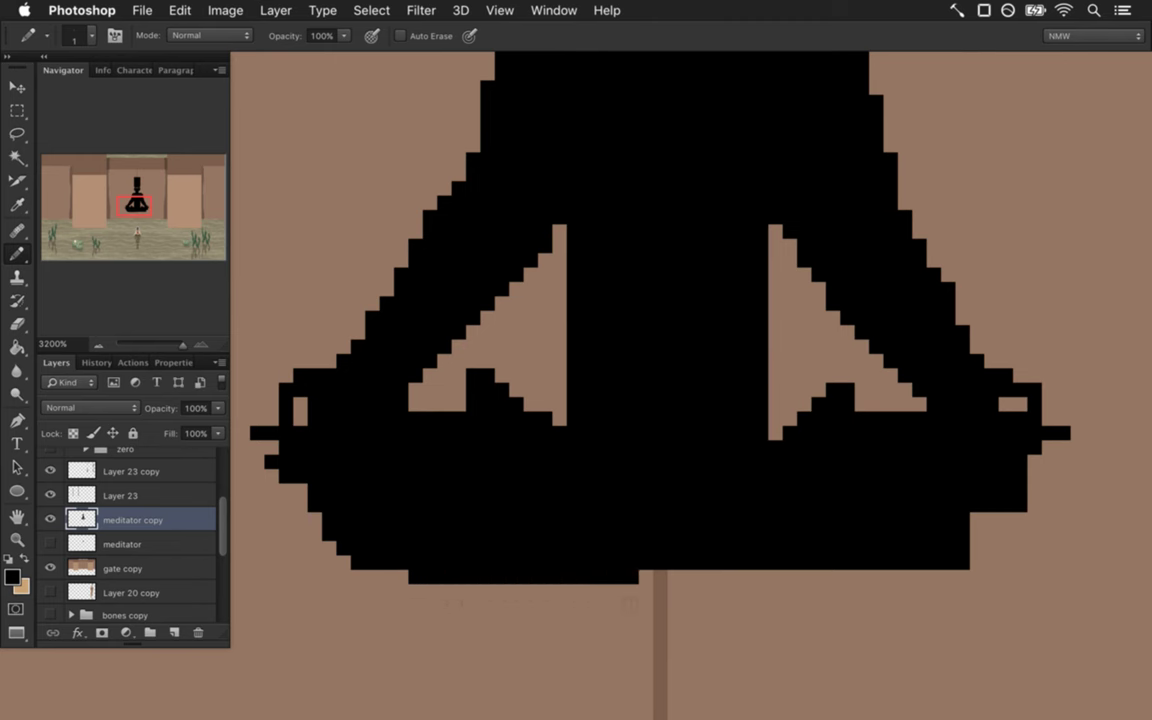
{"action": "left_click_drag", "start_coordinate": [691, 604], "coordinate": [933, 604]}
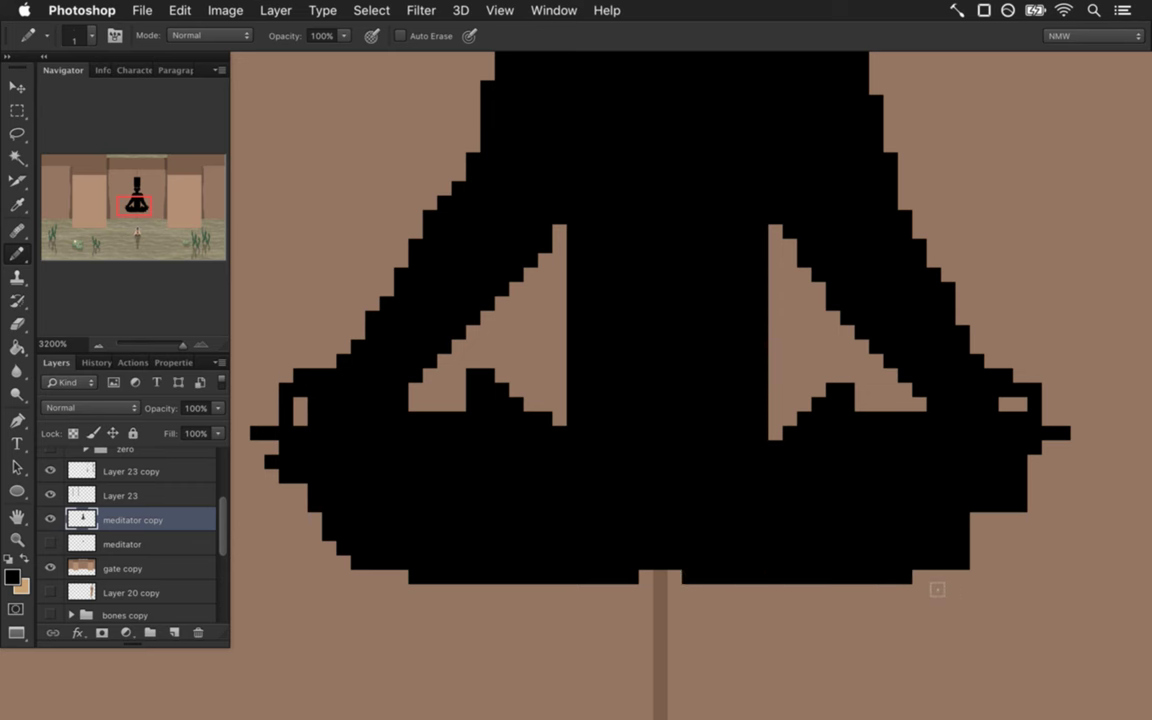
{"action": "key", "text": "e"}
{"action": "key", "text": "b"}
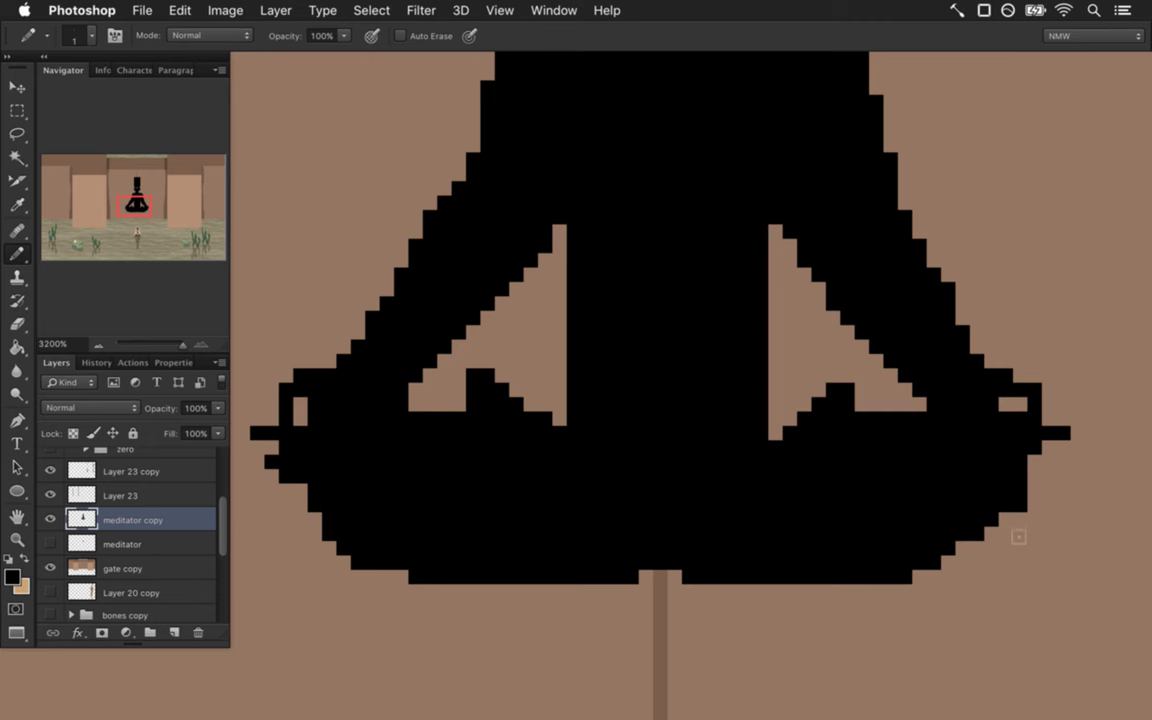
Fill in the gap beneath the crossed legs with black until only one pixel of it remains at the centre.
{"action": "scroll", "coordinate": [584, 499], "scroll_direction": "down", "scroll_amount": 5}
{"action": "scroll", "coordinate": [509, 496], "scroll_direction": "up", "scroll_amount": 1}
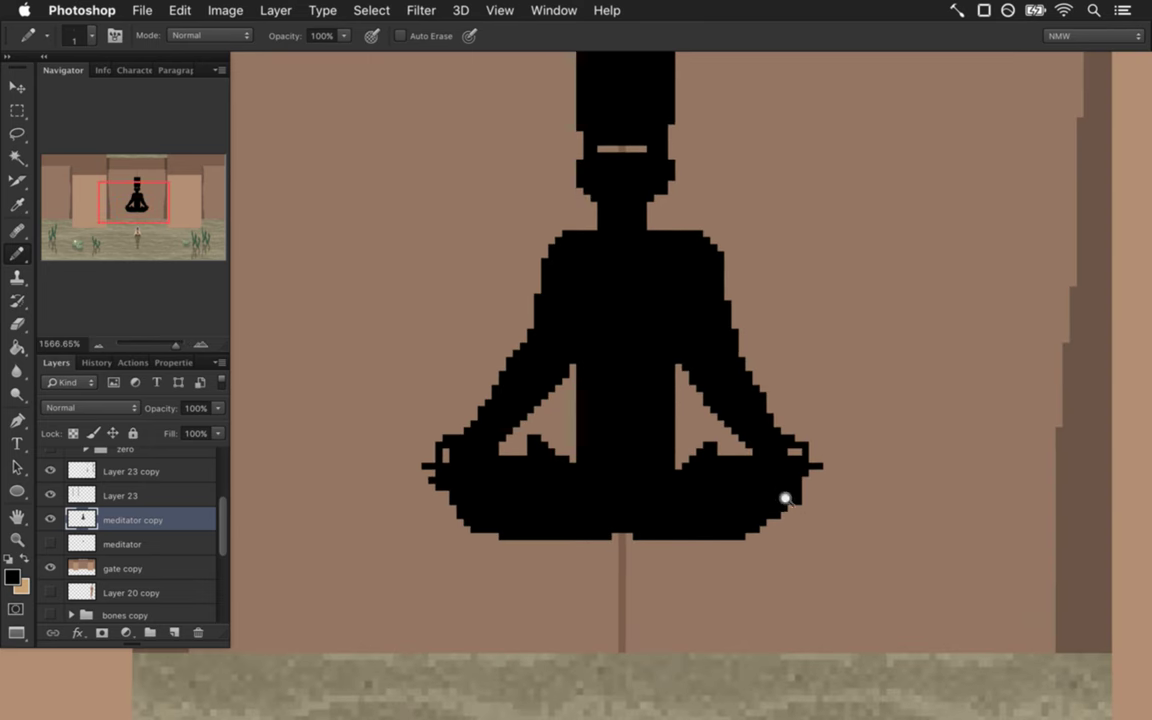
{"action": "key", "text": "e"}
{"action": "scroll", "coordinate": [548, 537], "scroll_direction": "down", "scroll_amount": 4}
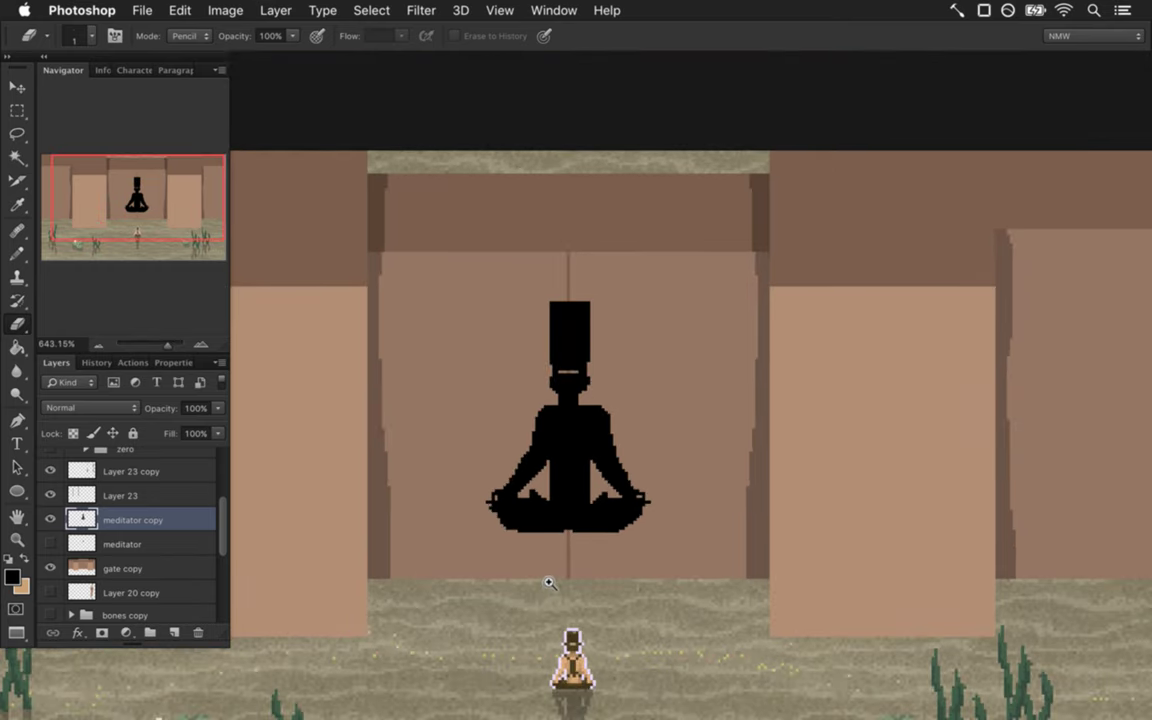
{"action": "scroll", "coordinate": [553, 537], "scroll_direction": "up", "scroll_amount": 4}
{"action": "key", "text": "b"}
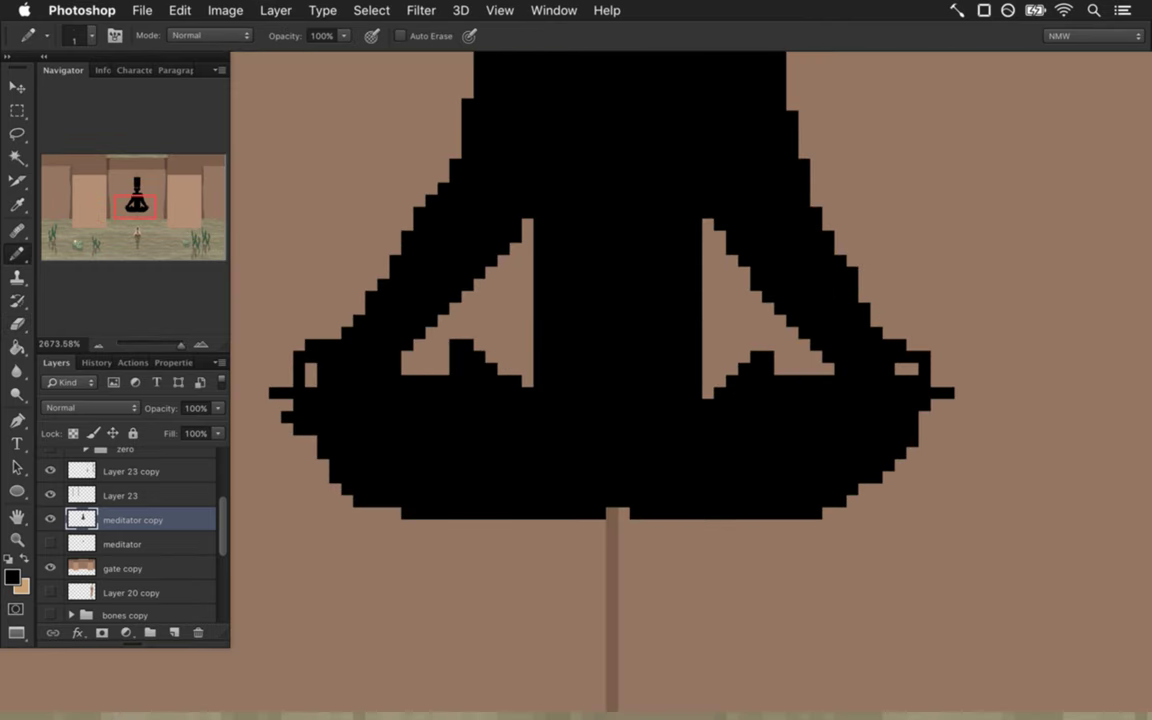
{"action": "scroll", "coordinate": [432, 568], "scroll_direction": "down", "scroll_amount": 4}
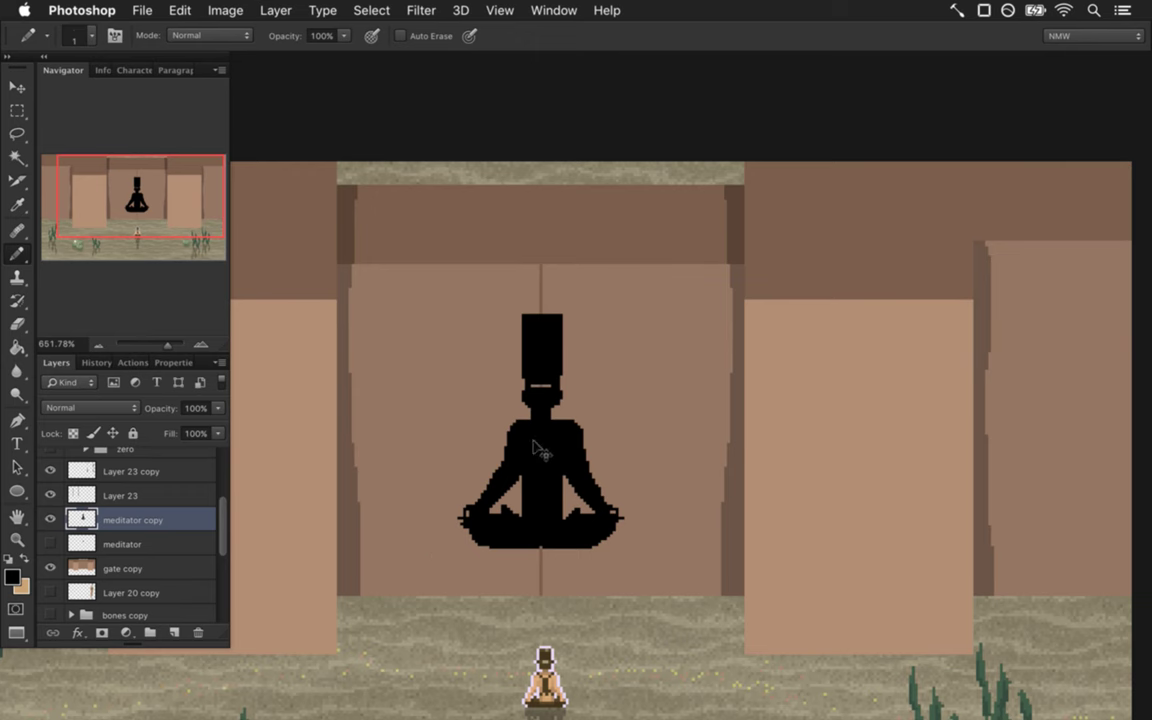
Erase the outer corner of the right shoulder into a rounder stepped slope.
{"action": "left_click_drag", "start_coordinate": [568, 445], "coordinate": [653, 427]}
{"action": "key", "text": "e"}
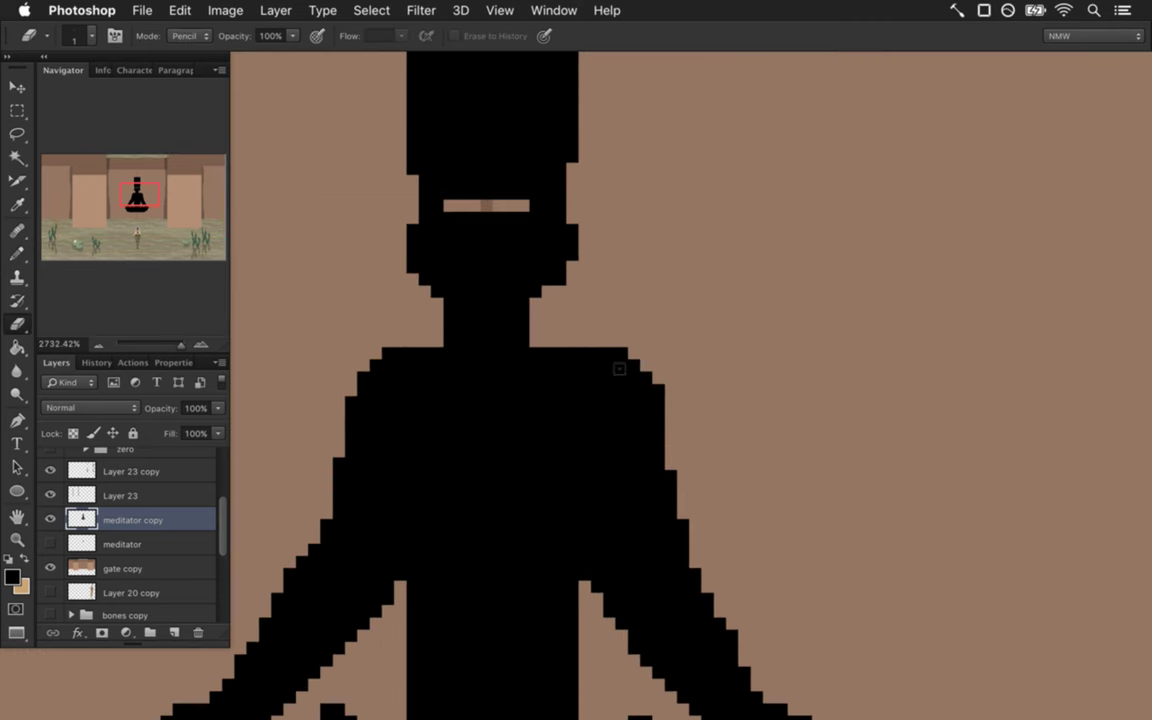
{"action": "left_click_drag", "start_coordinate": [622, 353], "coordinate": [658, 390]}
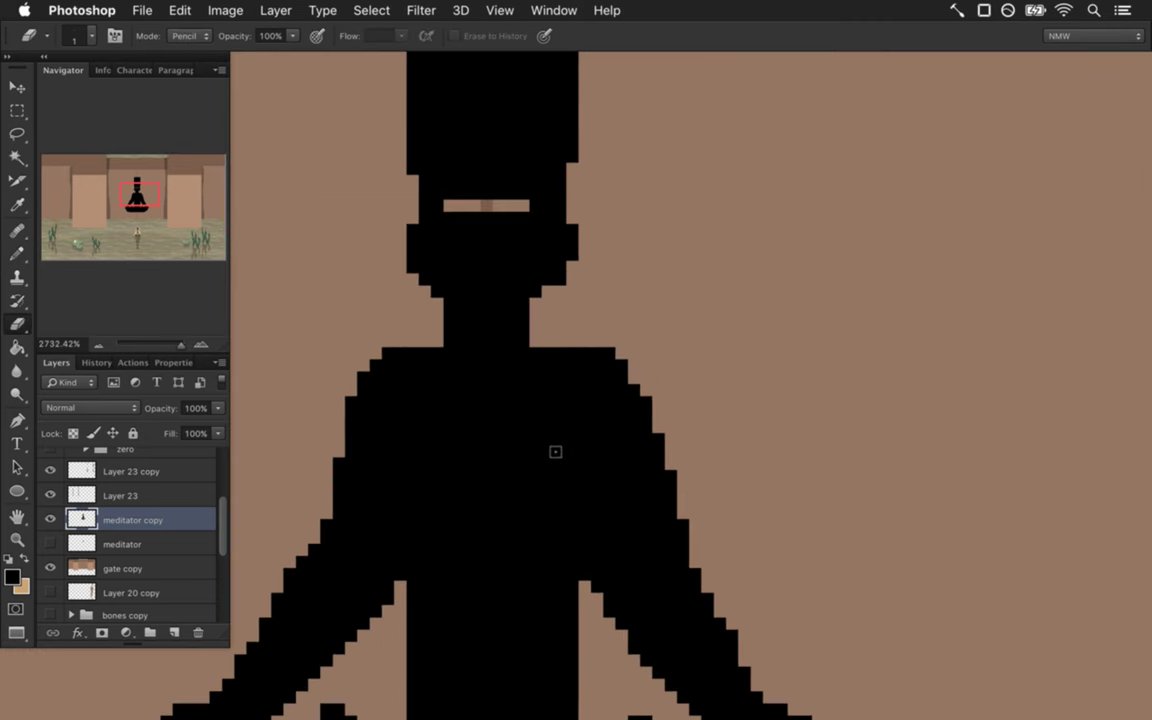
Try erasing a one-pixel notch on each side where the neck meets the shoulders.
{"action": "left_click", "coordinate": [436, 354]}
{"action": "left_click", "coordinate": [535, 354]}
{"action": "left_click_drag", "start_coordinate": [490, 470], "coordinate": [445, 458]}
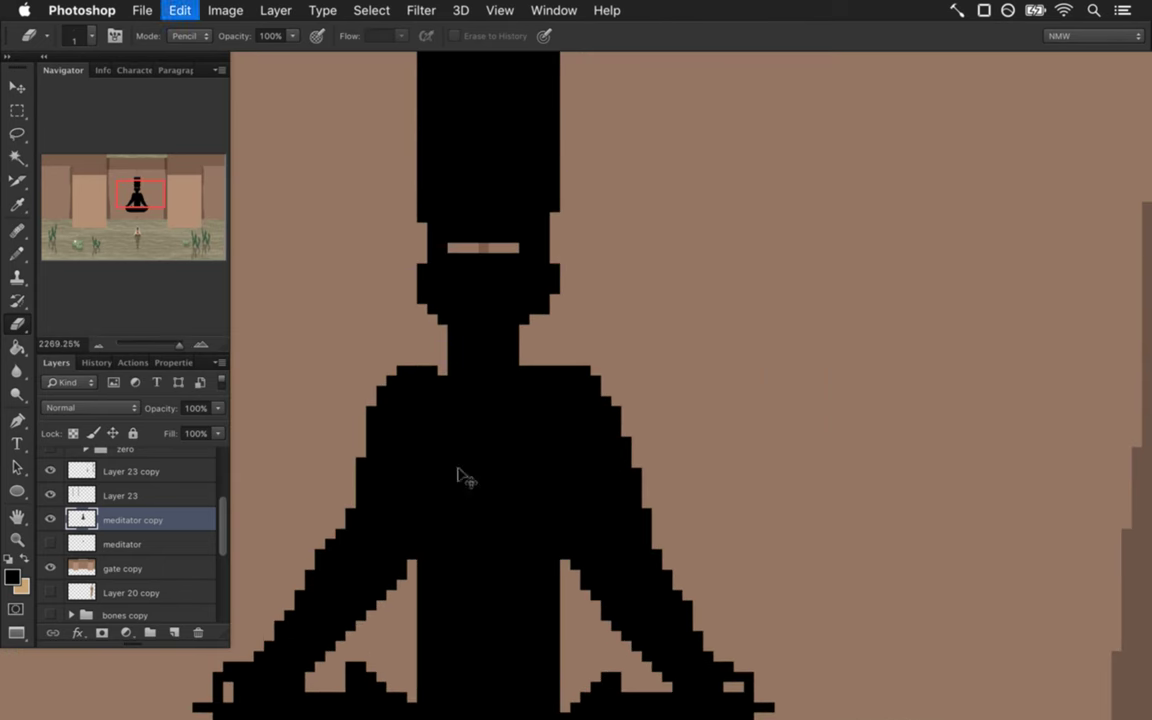
Try extending both shoulders outward into flared, pointed tips in black.
{"action": "key", "text": "b"}
{"action": "mouse_move", "coordinate": [397, 393]}
{"action": "left_mouse_down"}
{"action": "mouse_move", "coordinate": [343, 397]}
{"action": "mouse_move", "coordinate": [375, 388]}
{"action": "mouse_move", "coordinate": [389, 409]}
{"action": "left_mouse_up"}
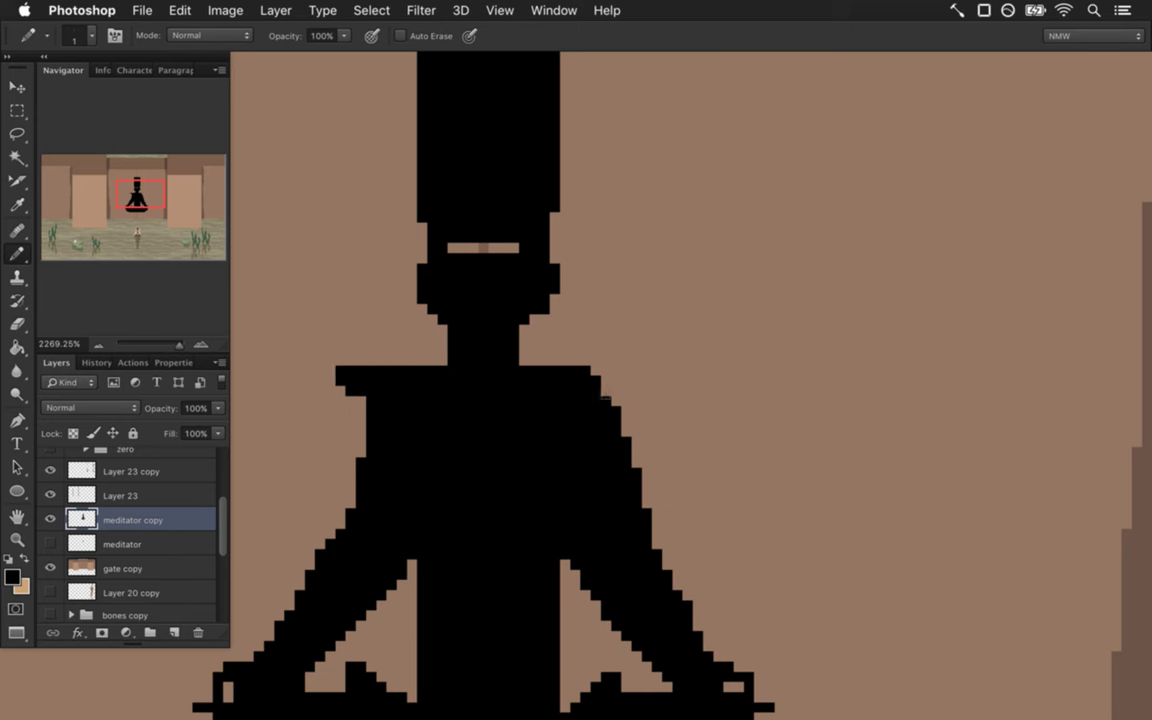
{"action": "mouse_move", "coordinate": [596, 394]}
{"action": "left_mouse_down"}
{"action": "mouse_move", "coordinate": [632, 395]}
{"action": "mouse_move", "coordinate": [612, 411]}
{"action": "left_mouse_up"}
{"action": "left_click_drag", "start_coordinate": [483, 470], "coordinate": [381, 497]}
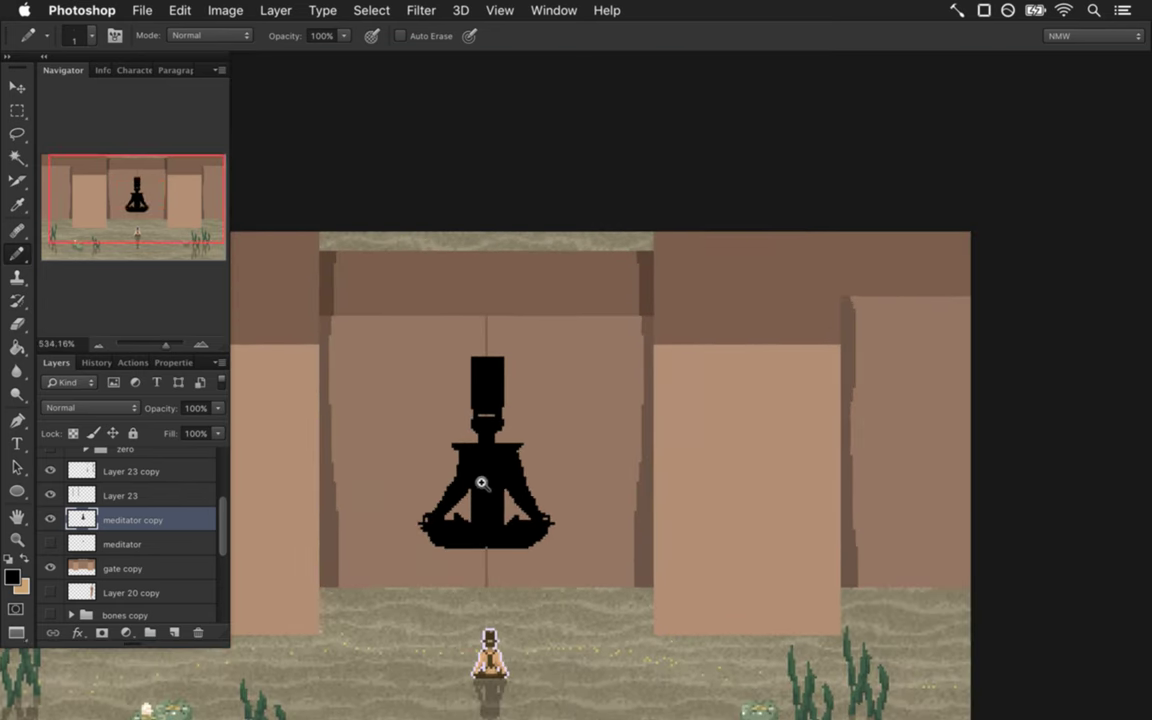
{"action": "left_click_drag", "start_coordinate": [499, 482], "coordinate": [548, 437]}
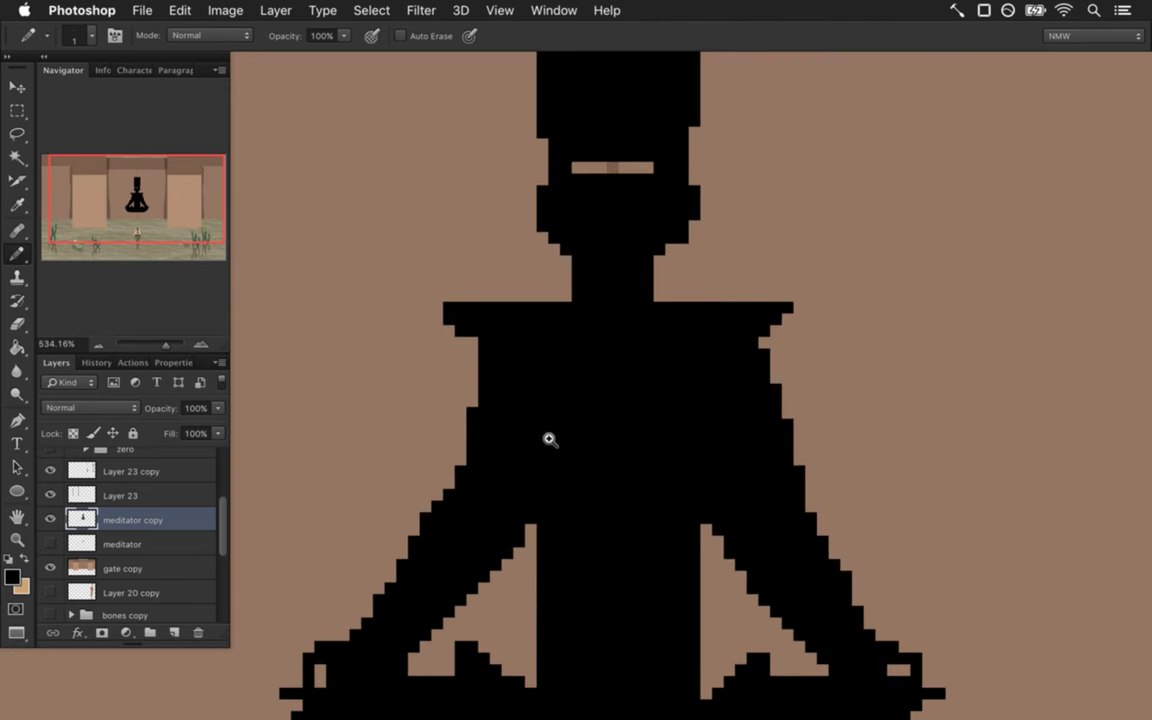
Try thickening the flared shoulders with an extra black row along the top and more pixels beneath the left tip.
{"action": "left_click_drag", "start_coordinate": [488, 485], "coordinate": [445, 460]}
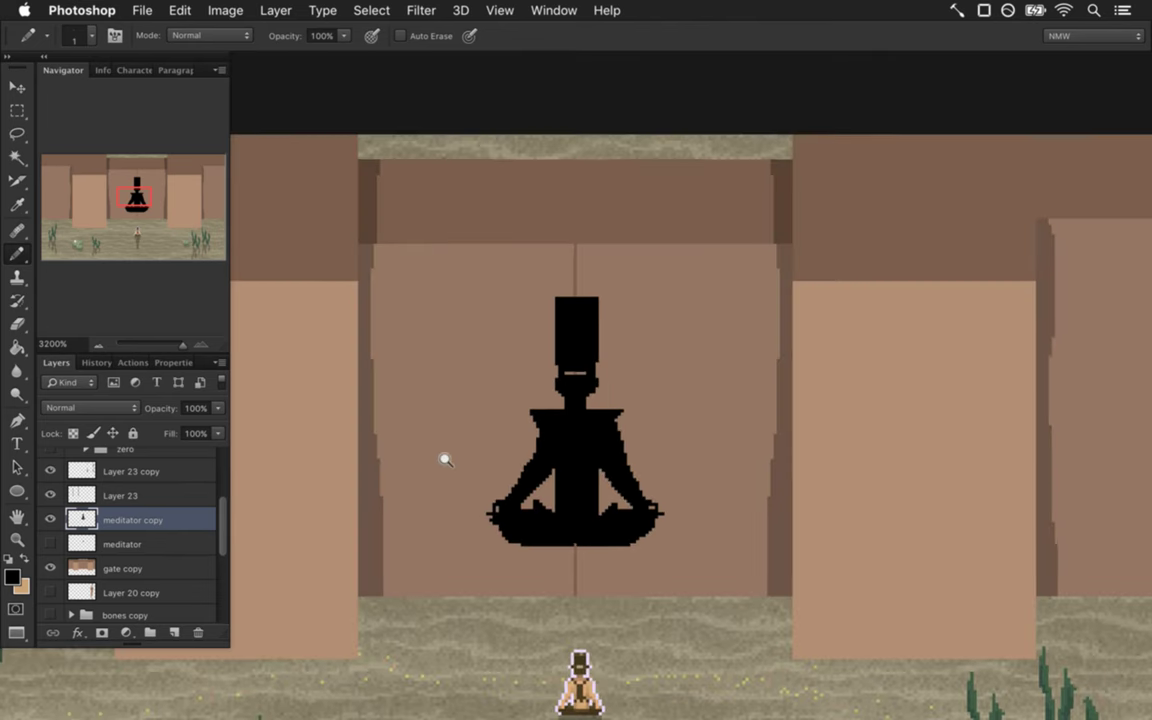
{"action": "mouse_move", "coordinate": [550, 421]}
{"action": "left_mouse_down"}
{"action": "mouse_move", "coordinate": [590, 414]}
{"action": "mouse_move", "coordinate": [527, 408]}
{"action": "left_mouse_up"}
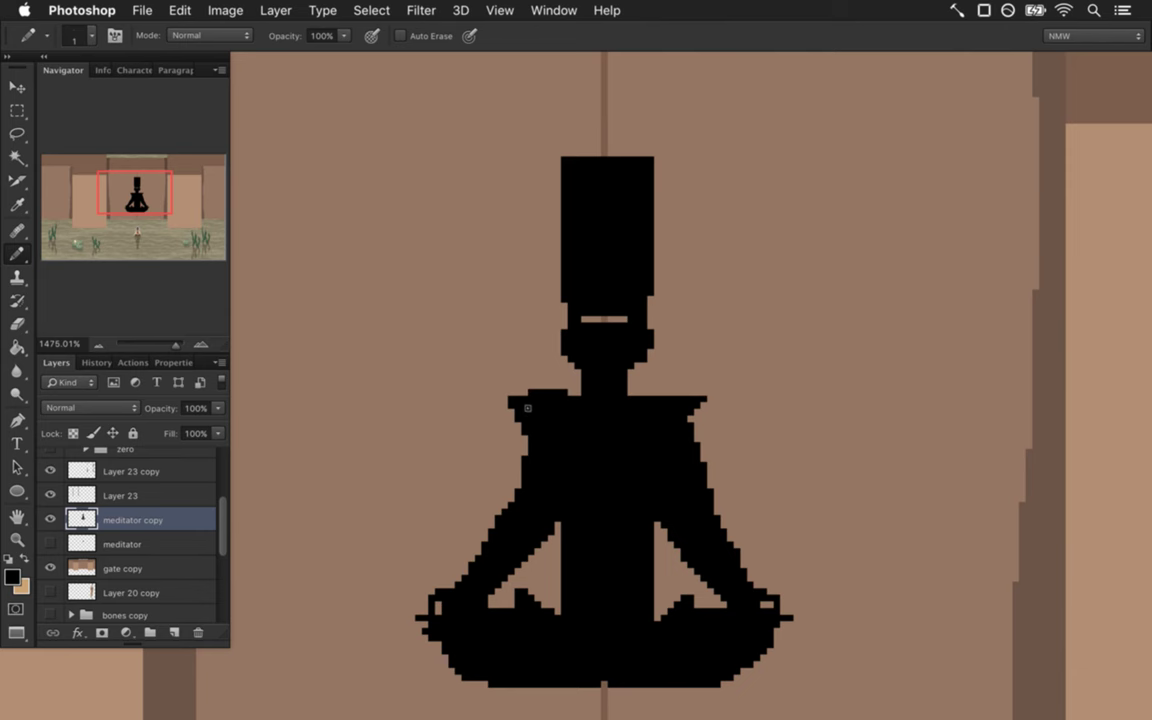
{"action": "left_click_drag", "start_coordinate": [503, 490], "coordinate": [545, 462]}
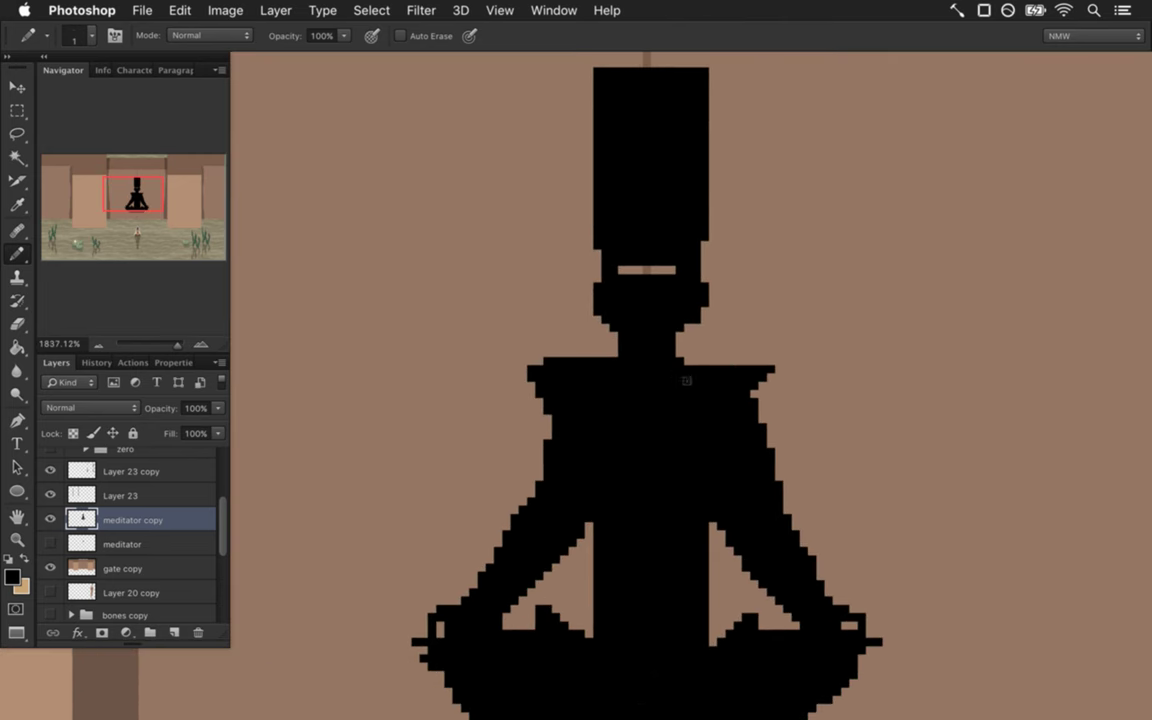
{"action": "mouse_move", "coordinate": [730, 407]}
{"action": "left_mouse_down"}
{"action": "mouse_move", "coordinate": [511, 453]}
{"action": "mouse_move", "coordinate": [594, 455]}
{"action": "mouse_move", "coordinate": [610, 452]}
{"action": "mouse_move", "coordinate": [478, 452]}
{"action": "mouse_move", "coordinate": [604, 455]}
{"action": "left_mouse_up"}
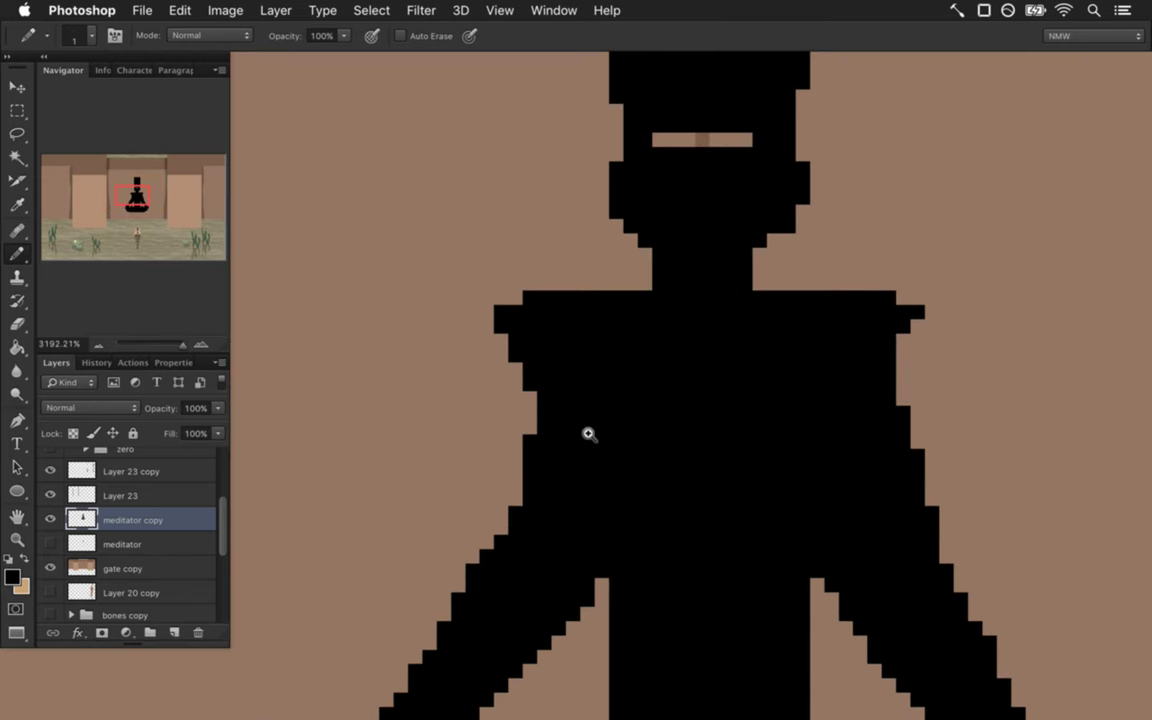
Erase the extra pixels beneath the left shoulder's flared tip and check the whole silhouette against the scene.
{"action": "key", "text": "e"}
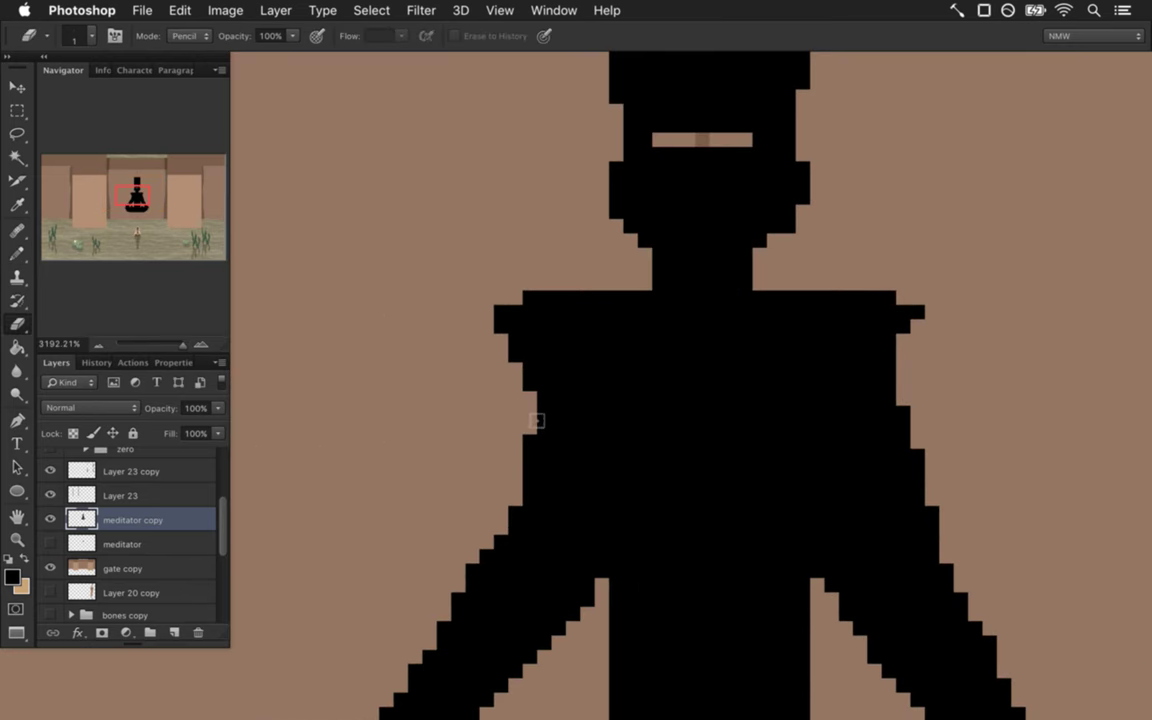
{"action": "left_click_drag", "start_coordinate": [530, 368], "coordinate": [530, 386]}
{"action": "left_click", "coordinate": [515, 355]}
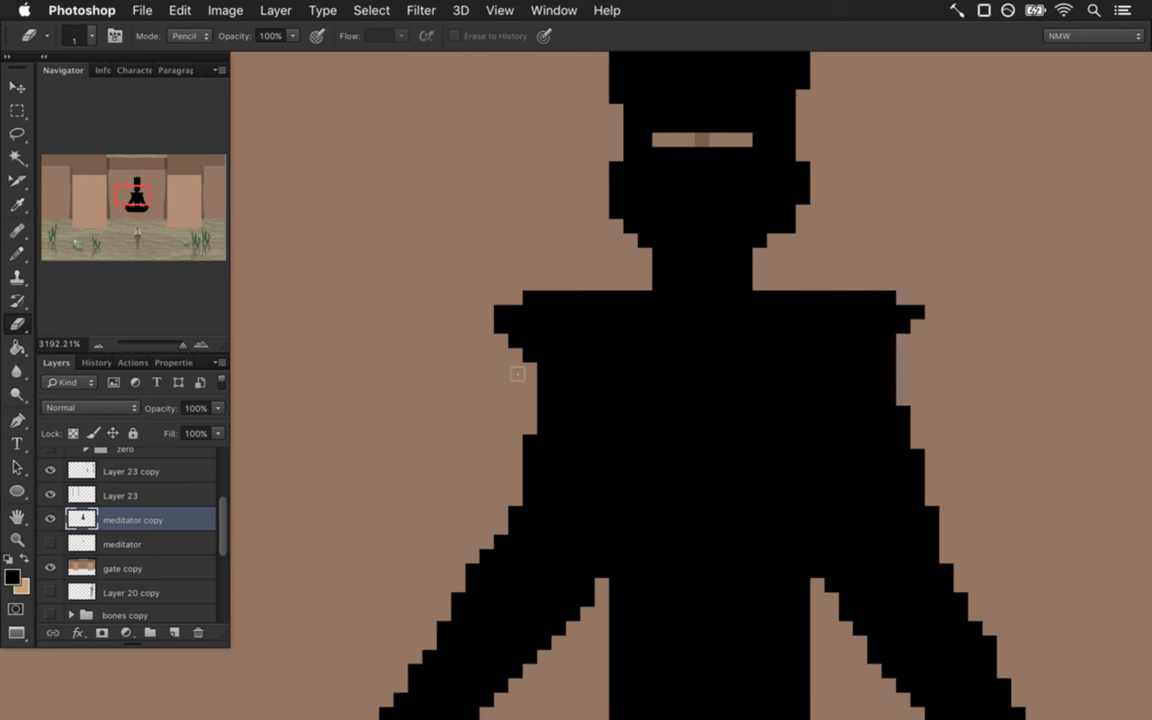
{"action": "left_click_drag", "start_coordinate": [519, 406], "coordinate": [377, 419]}
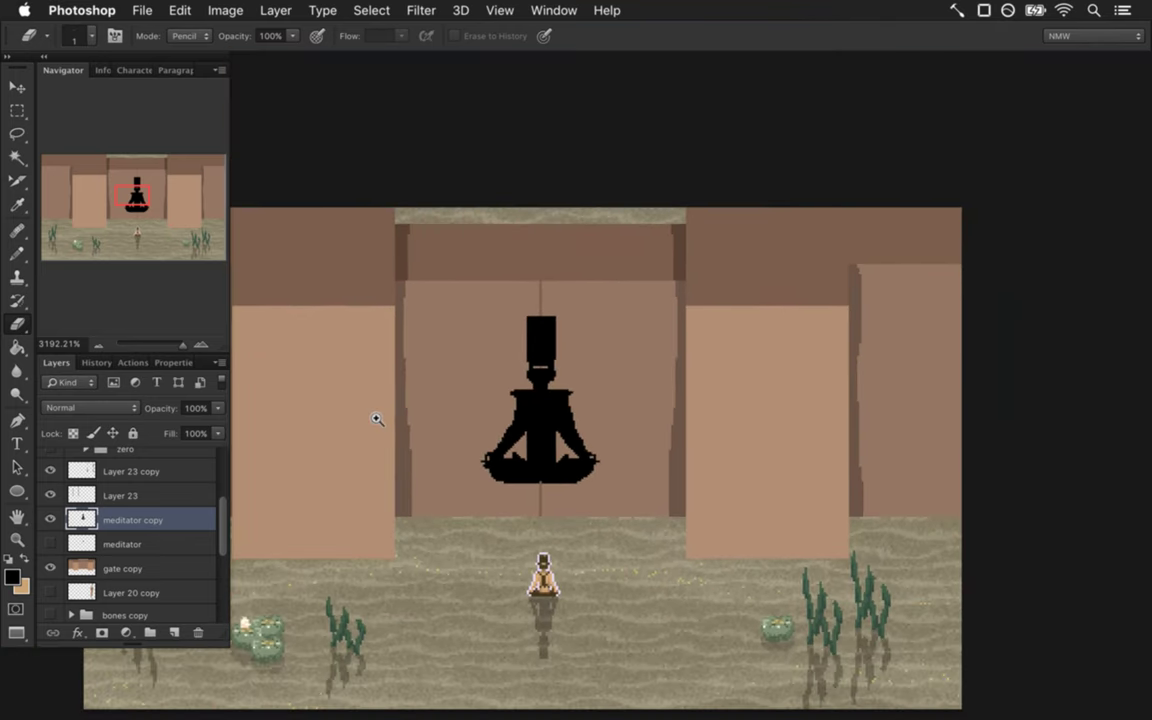
{"action": "mouse_move", "coordinate": [377, 419]}
{"action": "left_mouse_down"}
{"action": "mouse_move", "coordinate": [411, 432]}
{"action": "mouse_move", "coordinate": [383, 434]}
{"action": "mouse_move", "coordinate": [381, 413]}
{"action": "left_mouse_up"}
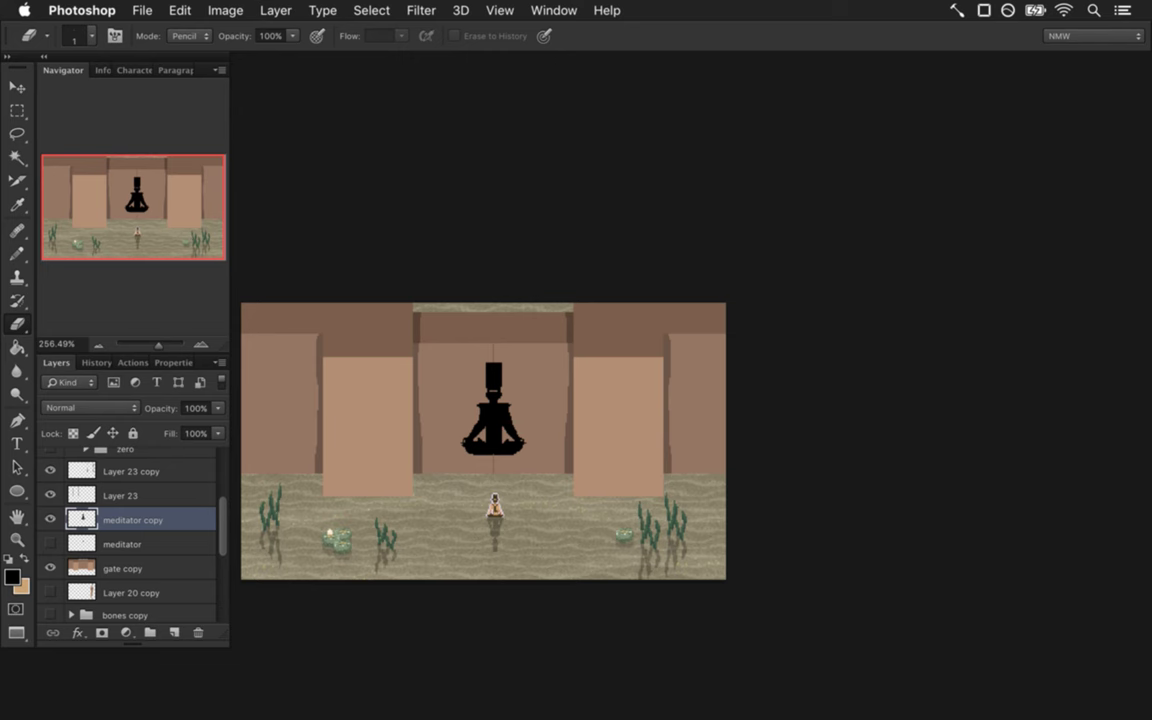
Step back through the flared-shoulder edits to restore the rounded shoulders.
{"action": "key", "text": "super+alt+z"}
{"action": "key", "text": "super+alt+z"}
{"action": "key", "text": "super+alt+z"}
{"action": "key", "text": "super+alt+z"}
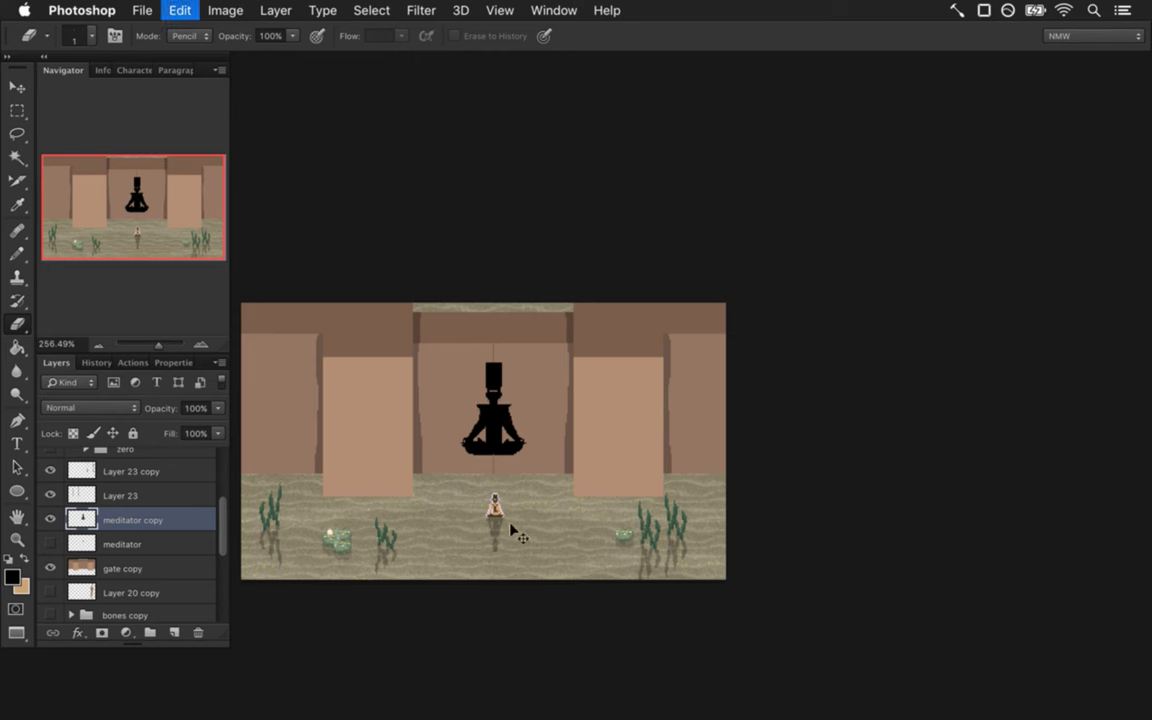
{"action": "key", "text": "super+alt+z"}
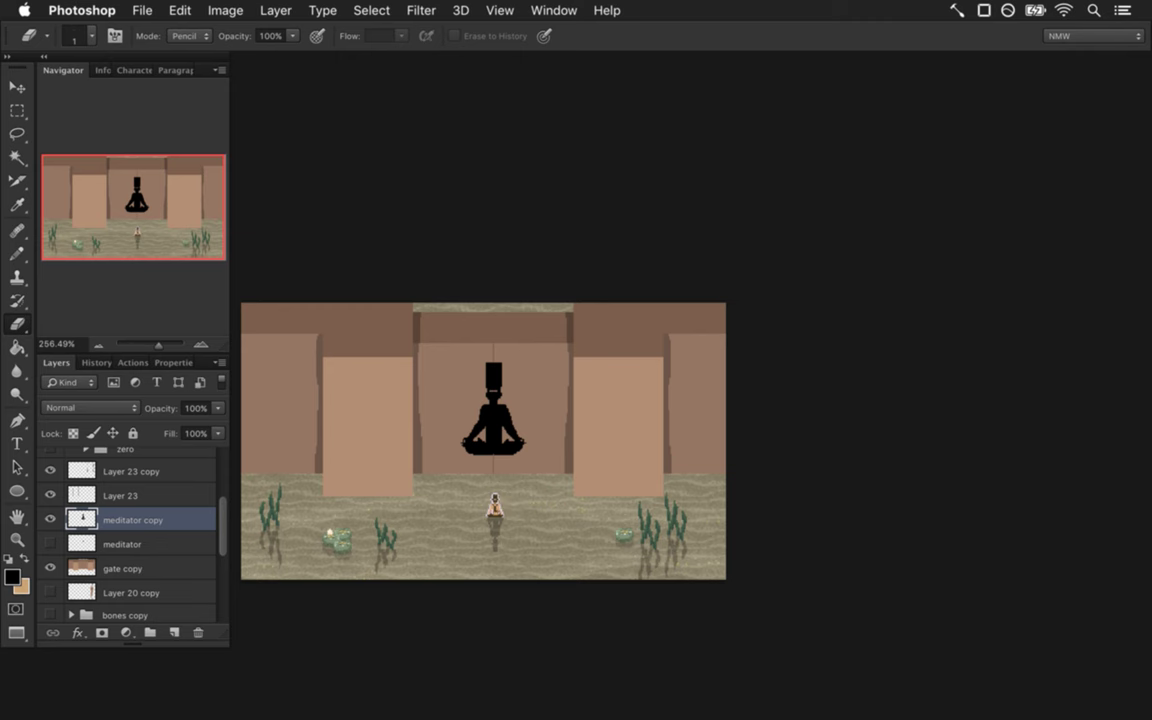
Lengthen the gap between the left arm and the torso upward by two pixels into the armpit.
{"action": "left_click_drag", "start_coordinate": [484, 425], "coordinate": [640, 430]}
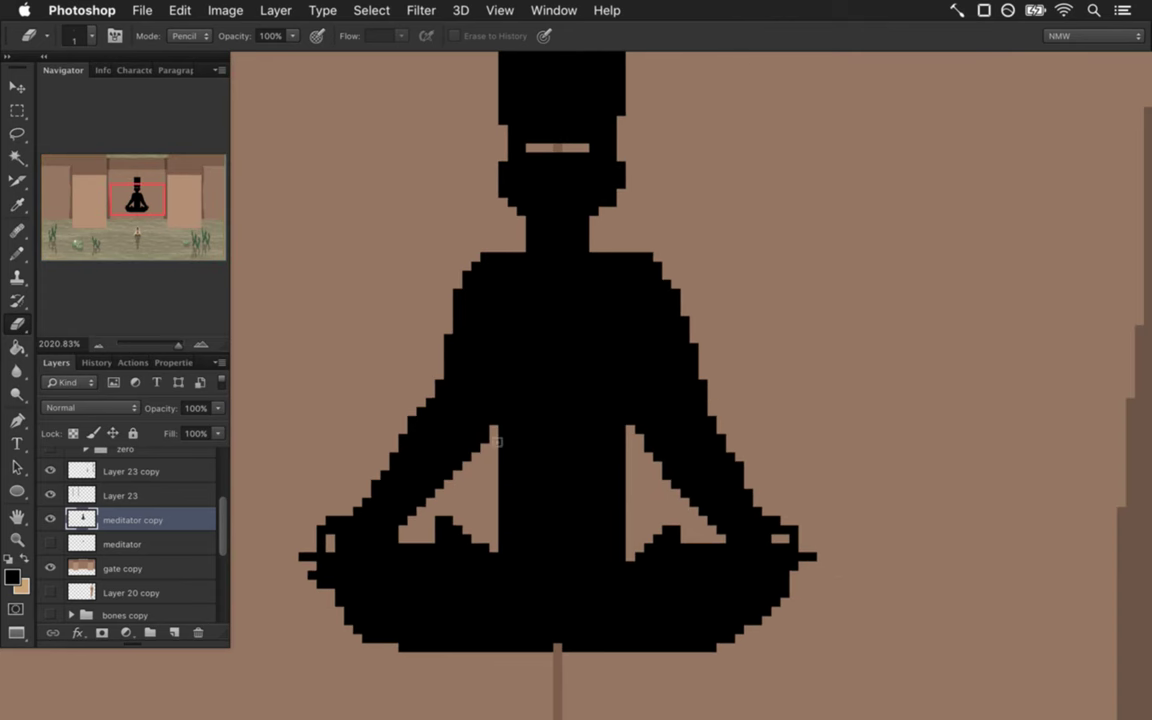
{"action": "left_click_drag", "start_coordinate": [494, 400], "coordinate": [492, 426]}
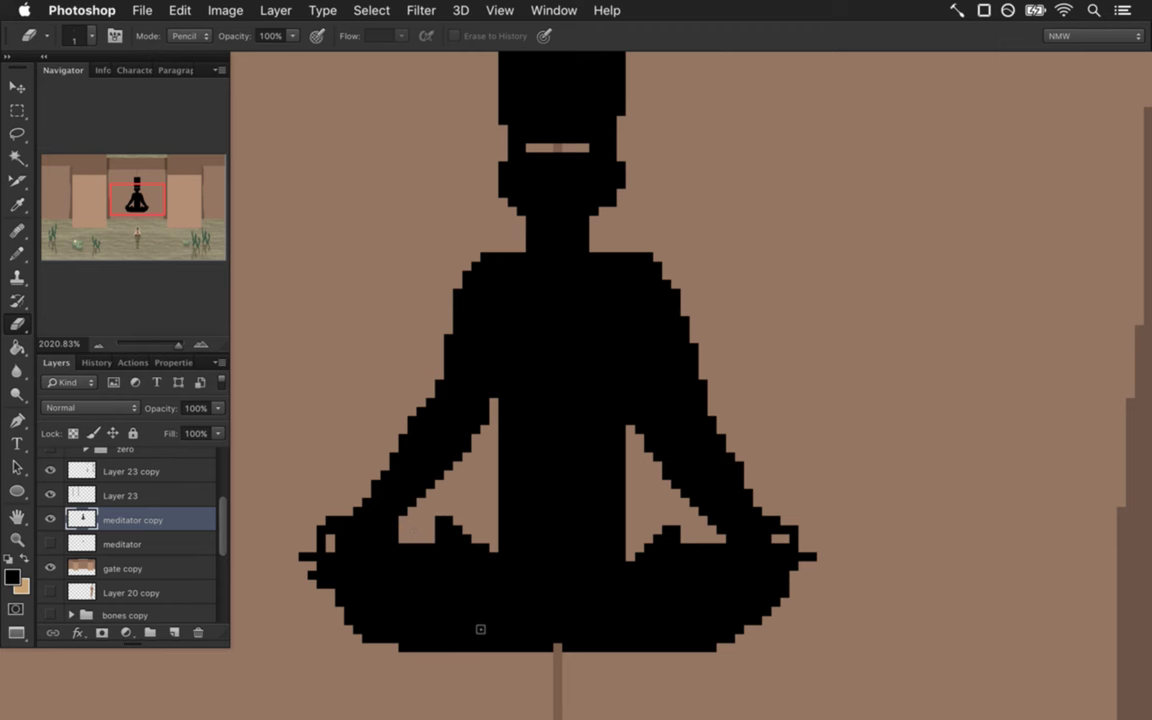
{"action": "mouse_move", "coordinate": [527, 476]}
{"action": "left_mouse_down"}
{"action": "mouse_move", "coordinate": [416, 463]}
{"action": "mouse_move", "coordinate": [506, 463]}
{"action": "mouse_move", "coordinate": [509, 453]}
{"action": "left_mouse_up"}
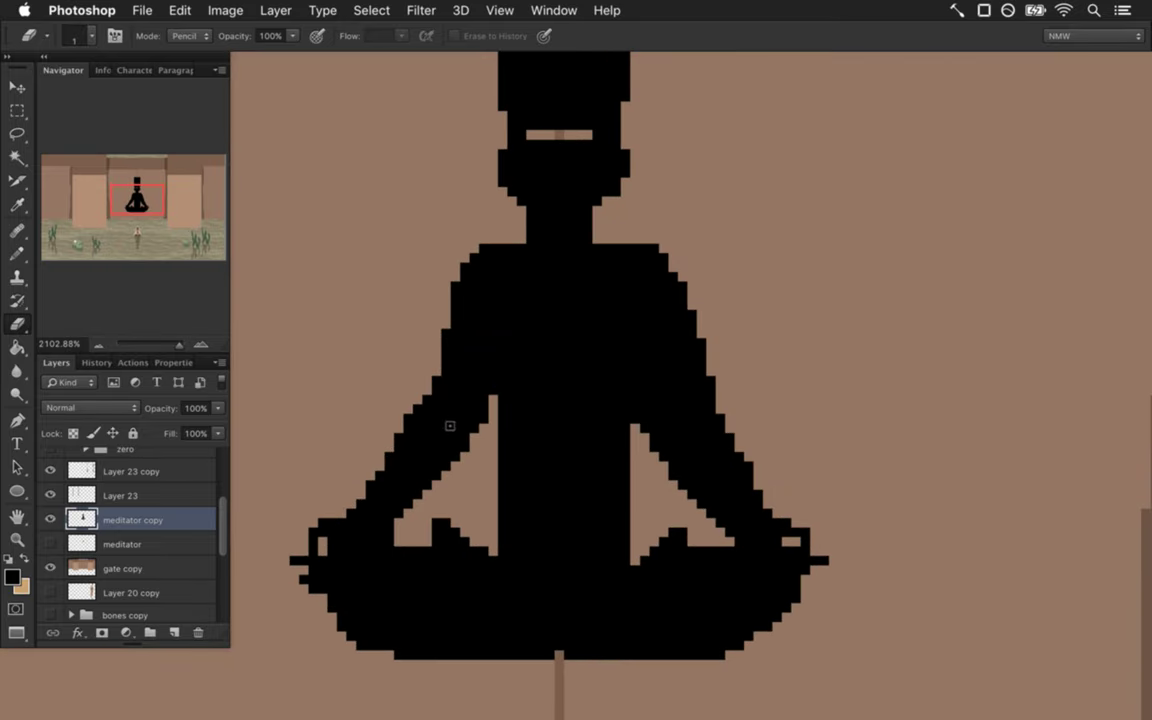
{"action": "key", "text": "b"}
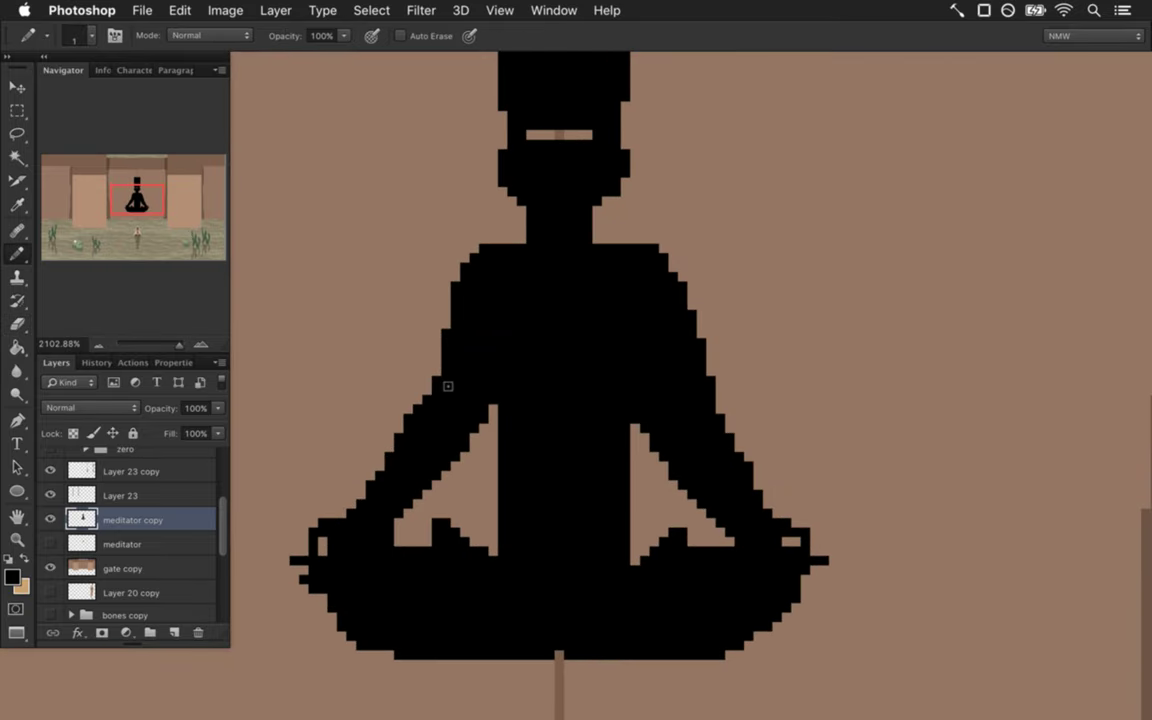
Try notching the outer side of the left elbow and bulging the upper arm outward by one pixel.
{"action": "key", "text": "e"}
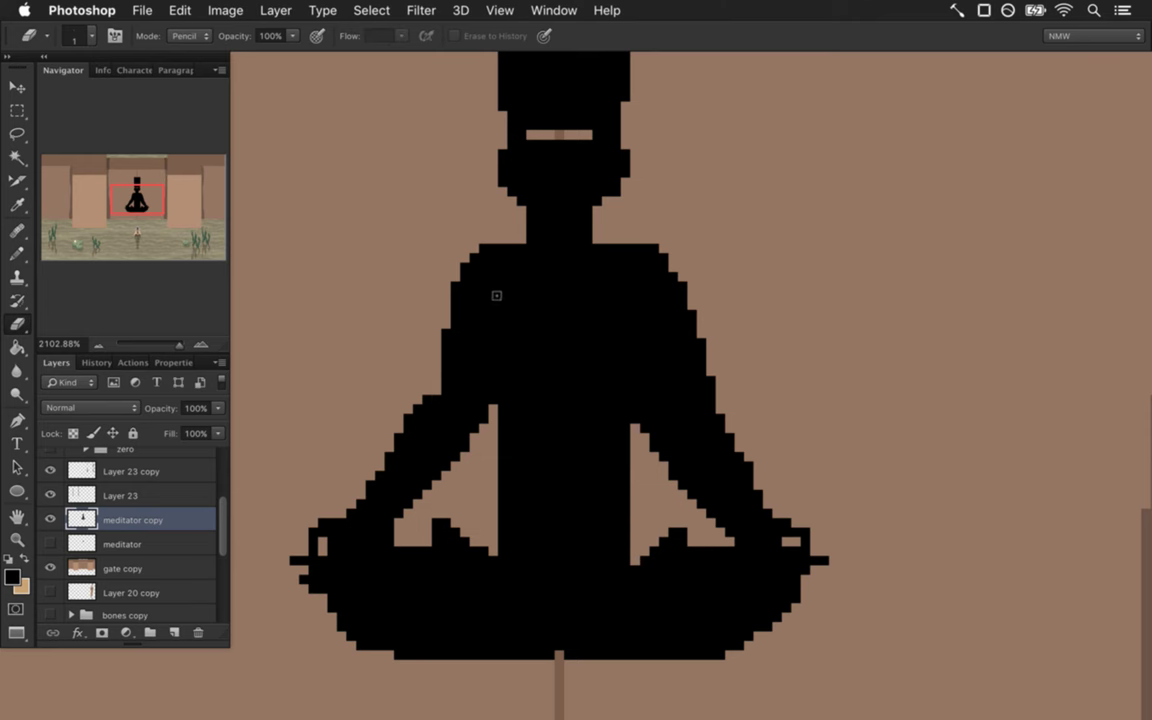
{"action": "key", "text": "b"}
{"action": "mouse_move", "coordinate": [445, 472]}
{"action": "left_mouse_down"}
{"action": "mouse_move", "coordinate": [365, 465]}
{"action": "mouse_move", "coordinate": [452, 458]}
{"action": "left_mouse_up"}
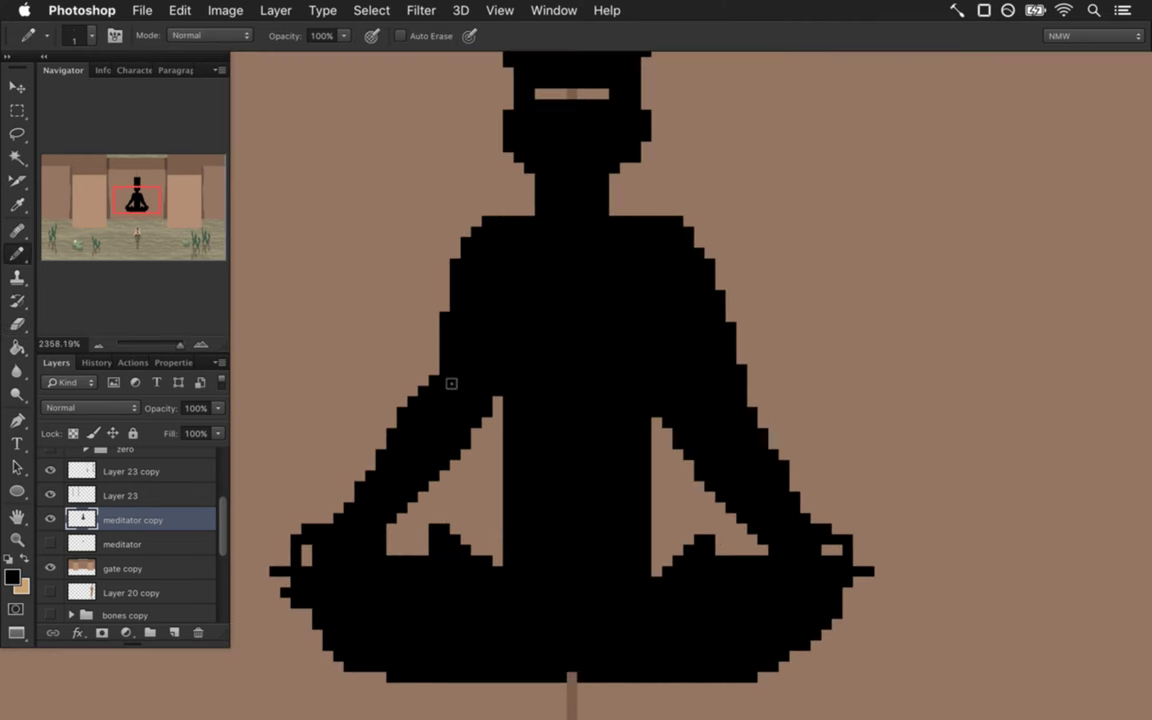
{"action": "key", "text": "e"}
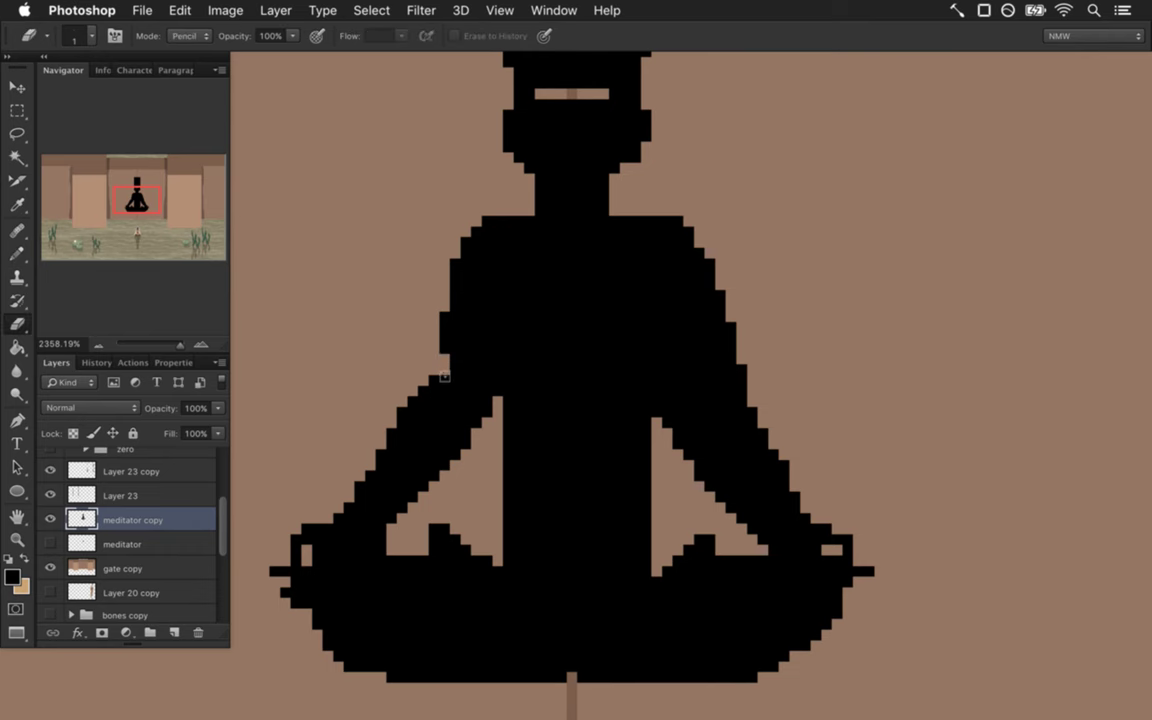
{"action": "key", "text": "b"}
{"action": "left_click_drag", "start_coordinate": [445, 288], "coordinate": [445, 336]}
{"action": "left_click_drag", "start_coordinate": [446, 435], "coordinate": [366, 440]}
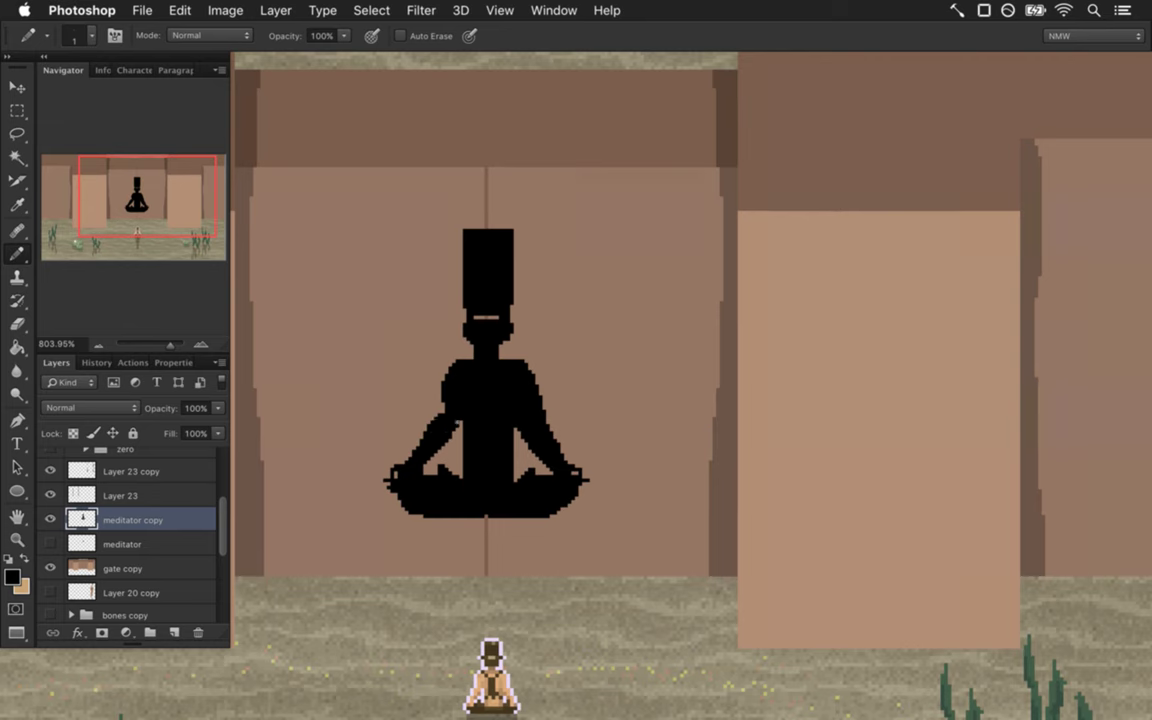
Slim the outer edge of the left shoulder and upper arm into an even stepped slope down to the elbow.
{"action": "left_click_drag", "start_coordinate": [434, 425], "coordinate": [470, 406]}
{"action": "mouse_move", "coordinate": [406, 467]}
{"action": "left_mouse_down"}
{"action": "mouse_move", "coordinate": [334, 460]}
{"action": "mouse_move", "coordinate": [387, 359]}
{"action": "mouse_move", "coordinate": [463, 419]}
{"action": "mouse_move", "coordinate": [489, 365]}
{"action": "mouse_move", "coordinate": [465, 383]}
{"action": "mouse_move", "coordinate": [473, 361]}
{"action": "left_mouse_up"}
{"action": "key", "text": "e"}
{"action": "left_click_drag", "start_coordinate": [462, 467], "coordinate": [463, 422]}
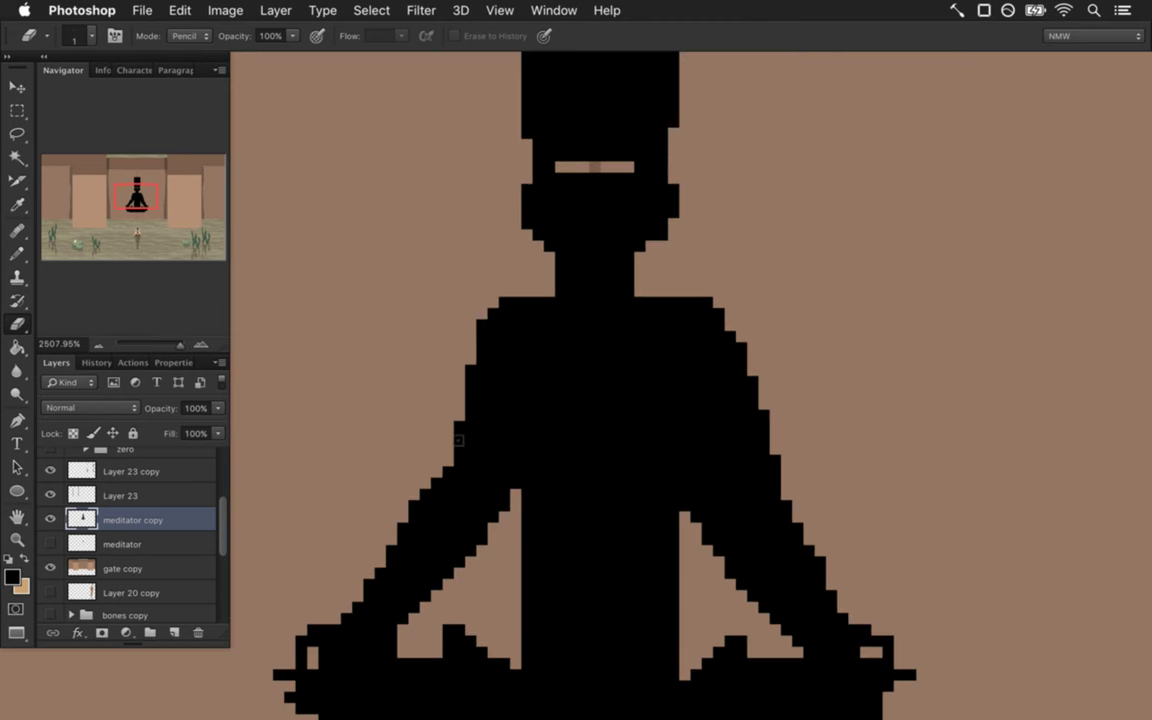
{"action": "mouse_move", "coordinate": [452, 480]}
{"action": "left_mouse_down"}
{"action": "mouse_move", "coordinate": [339, 496]}
{"action": "mouse_move", "coordinate": [419, 478]}
{"action": "mouse_move", "coordinate": [427, 530]}
{"action": "mouse_move", "coordinate": [360, 519]}
{"action": "mouse_move", "coordinate": [478, 453]}
{"action": "left_mouse_up"}
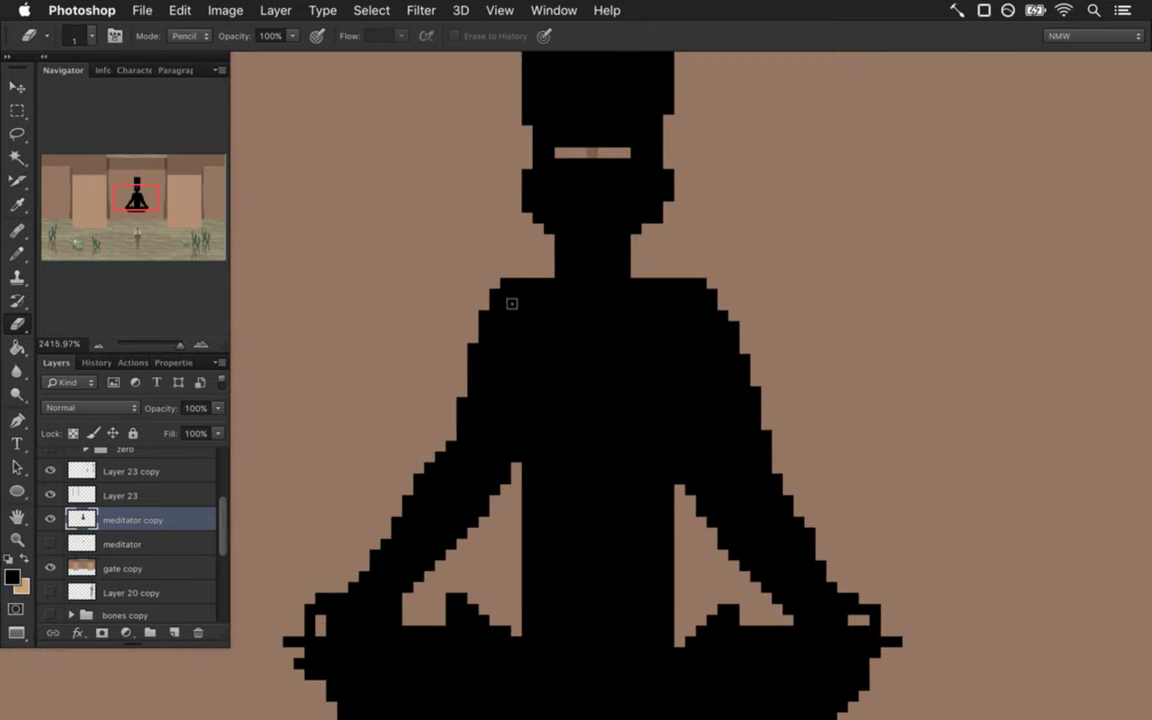
Lower the top of the left shoulder by one pixel row, leaving a small step at the neck, and undo the excess erasing.
{"action": "mouse_move", "coordinate": [482, 501]}
{"action": "left_mouse_down"}
{"action": "mouse_move", "coordinate": [406, 481]}
{"action": "mouse_move", "coordinate": [345, 487]}
{"action": "mouse_move", "coordinate": [410, 483]}
{"action": "left_mouse_up"}
{"action": "left_click_drag", "start_coordinate": [489, 388], "coordinate": [509, 303]}
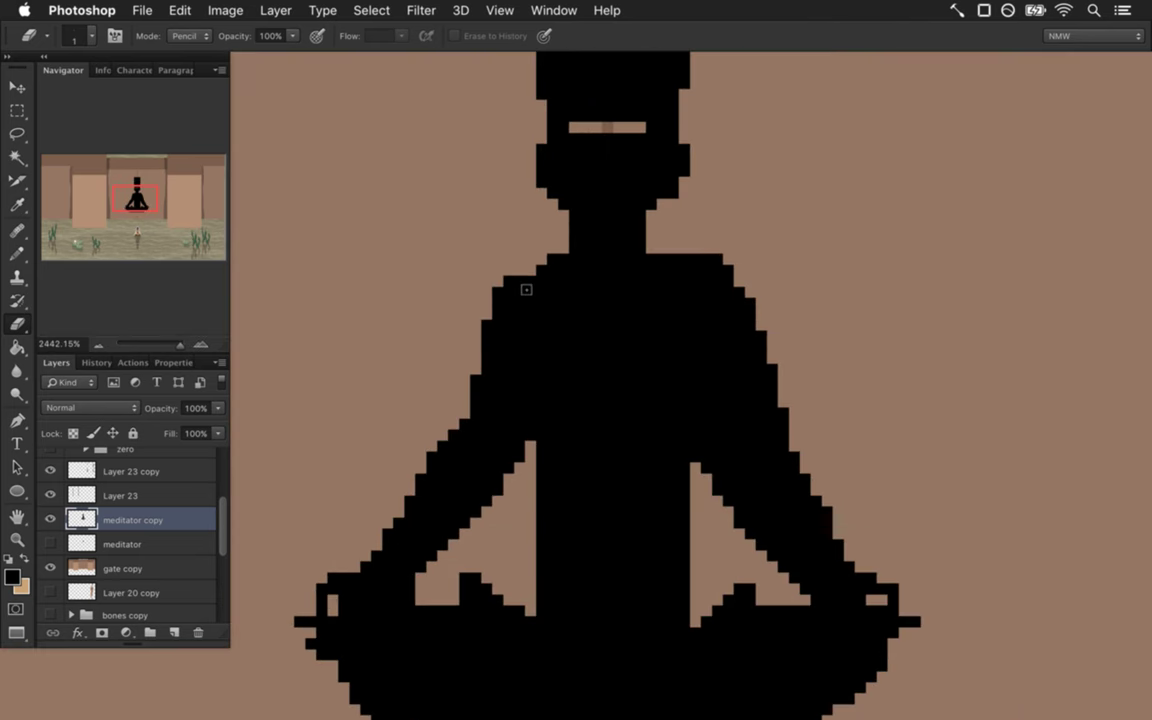
{"action": "left_click_drag", "start_coordinate": [496, 419], "coordinate": [432, 437]}
{"action": "key", "text": "super+z"}
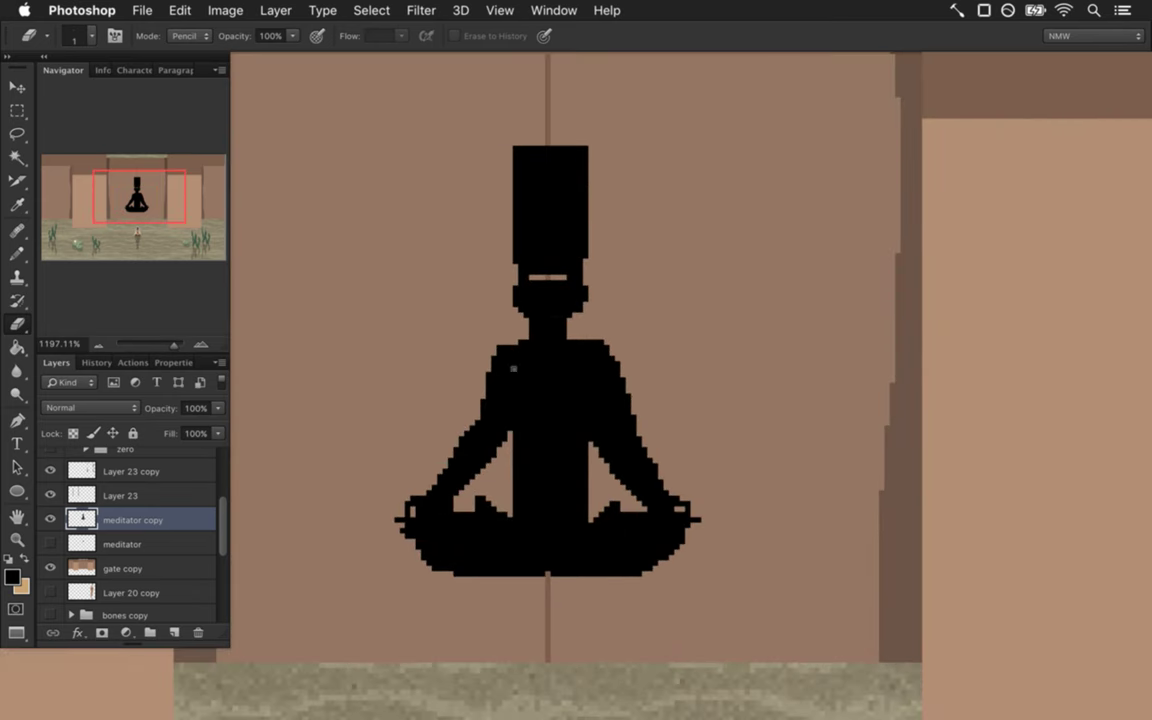
{"action": "left_click_drag", "start_coordinate": [548, 353], "coordinate": [589, 363]}
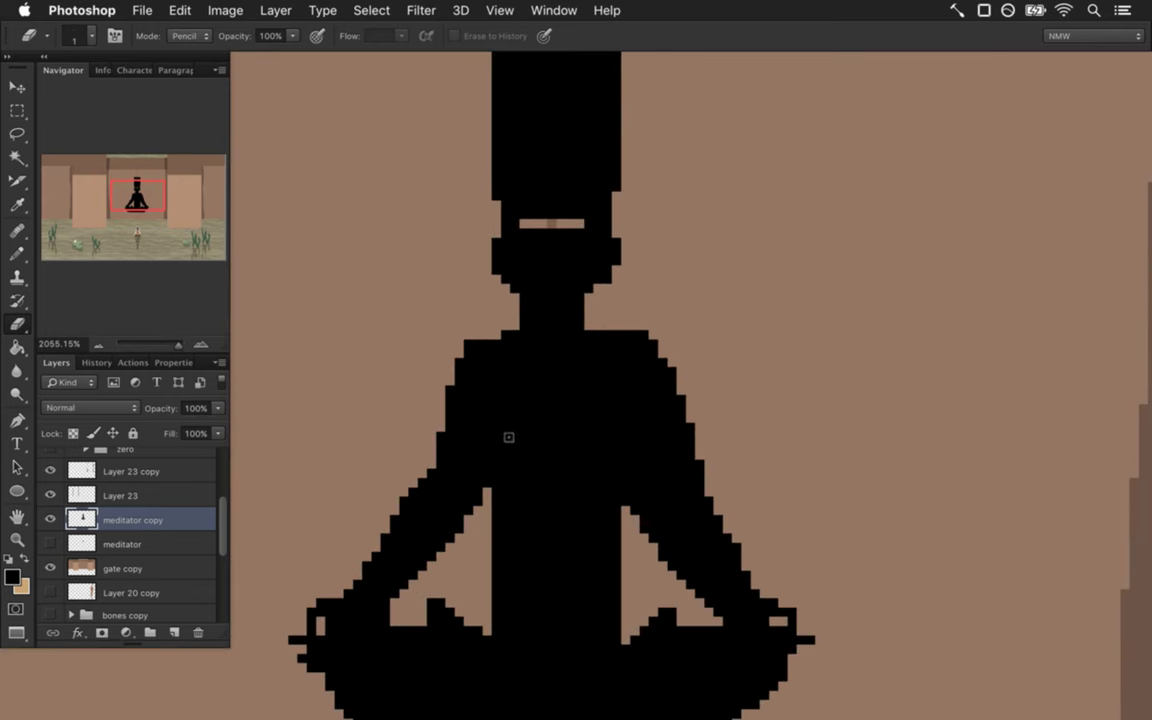
Widen the neck by one black pixel column along its left side.
{"action": "key", "text": "b"}
{"action": "mouse_move", "coordinate": [442, 470]}
{"action": "left_mouse_down"}
{"action": "mouse_move", "coordinate": [358, 477]}
{"action": "mouse_move", "coordinate": [392, 478]}
{"action": "left_mouse_up"}
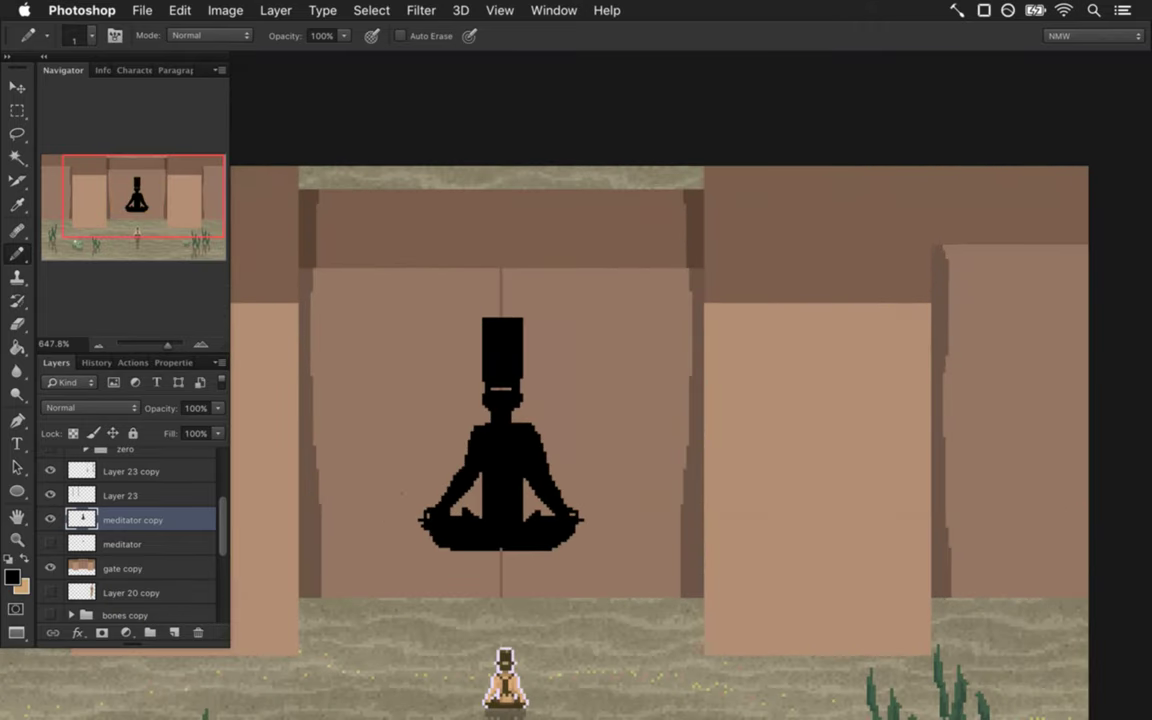
{"action": "left_click_drag", "start_coordinate": [490, 432], "coordinate": [590, 447]}
{"action": "left_click_drag", "start_coordinate": [494, 386], "coordinate": [491, 411]}
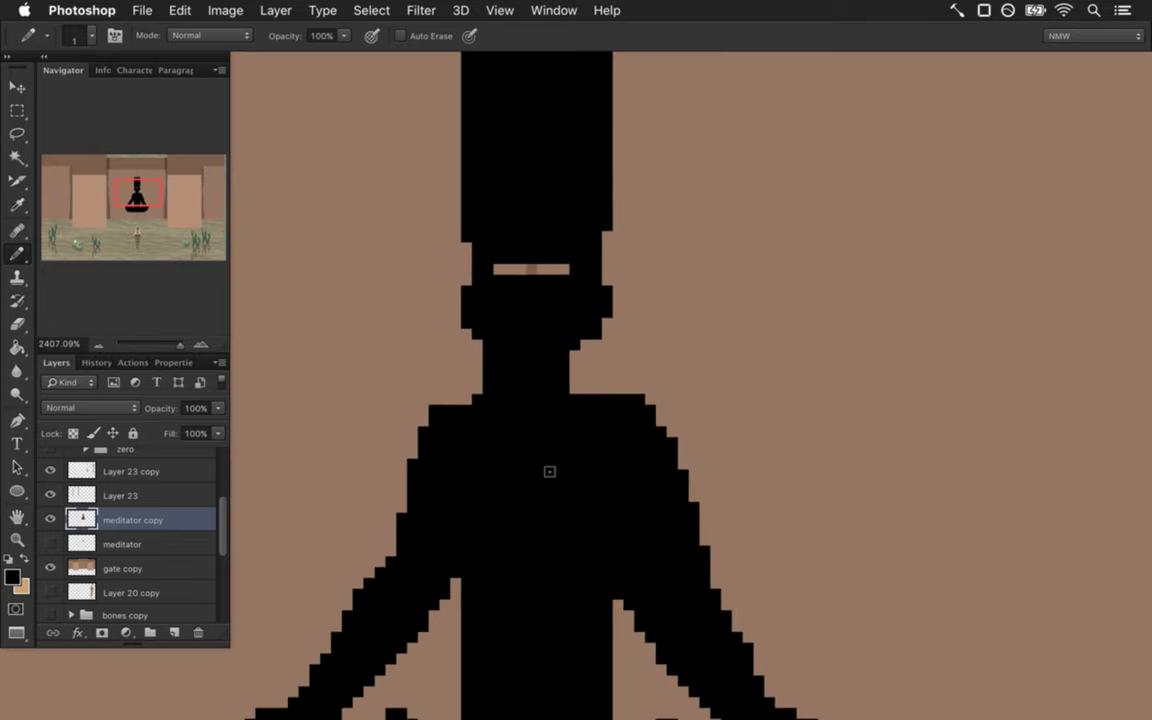
Undo the neck widening and add single black pixels at the left base of the neck to form a stepped slope.
{"action": "key", "text": "super+z"}
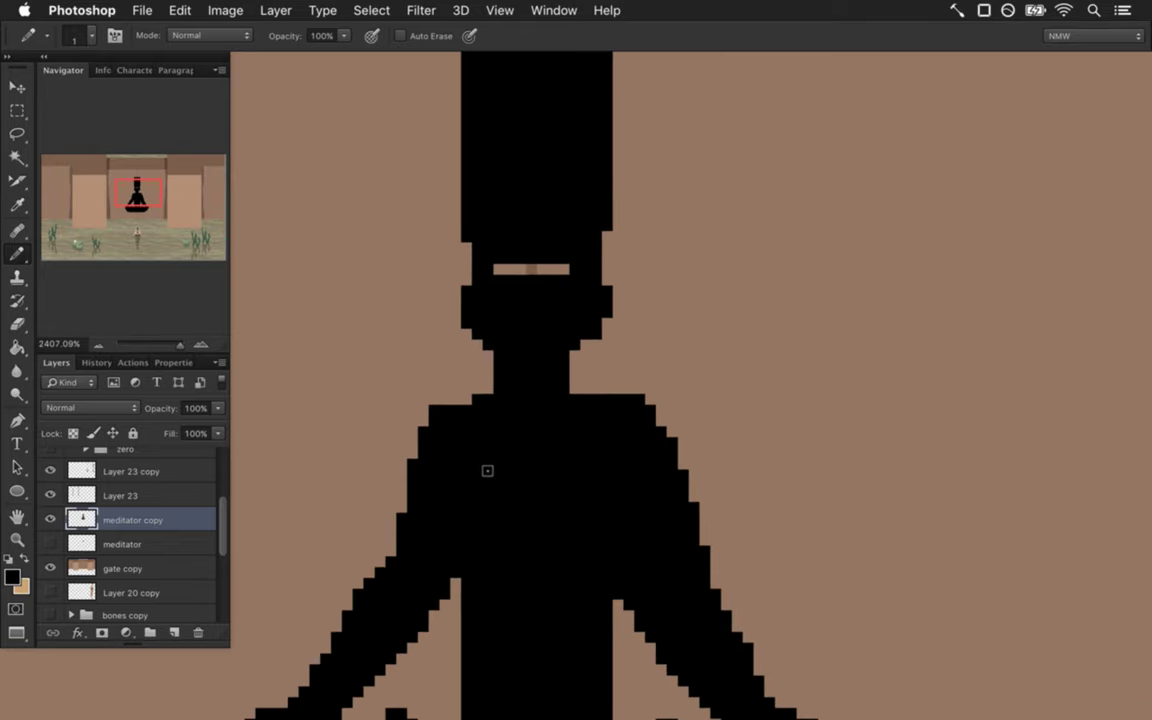
{"action": "mouse_move", "coordinate": [473, 486]}
{"action": "left_mouse_down"}
{"action": "mouse_move", "coordinate": [378, 481]}
{"action": "mouse_move", "coordinate": [522, 483]}
{"action": "mouse_move", "coordinate": [496, 461]}
{"action": "mouse_move", "coordinate": [404, 458]}
{"action": "mouse_move", "coordinate": [505, 440]}
{"action": "left_mouse_up"}
{"action": "key", "text": "e"}
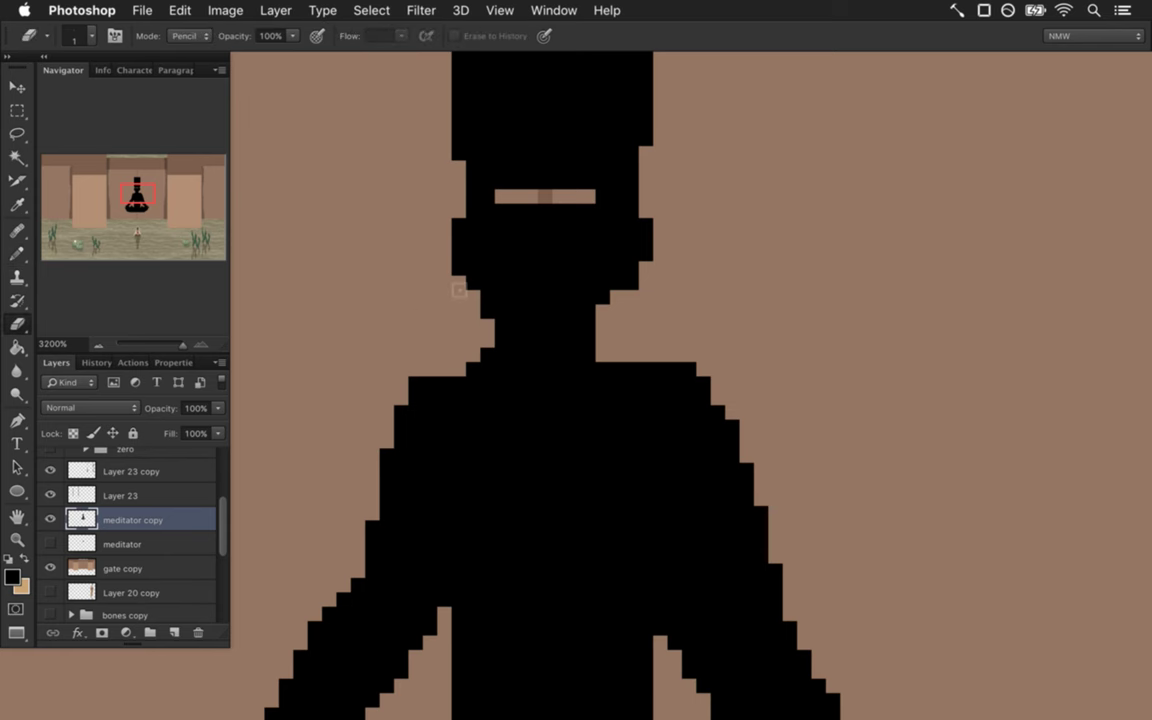
Fill in the left side of the face and draw a small hooked ear one pixel column beyond it.
{"action": "key", "text": "b"}
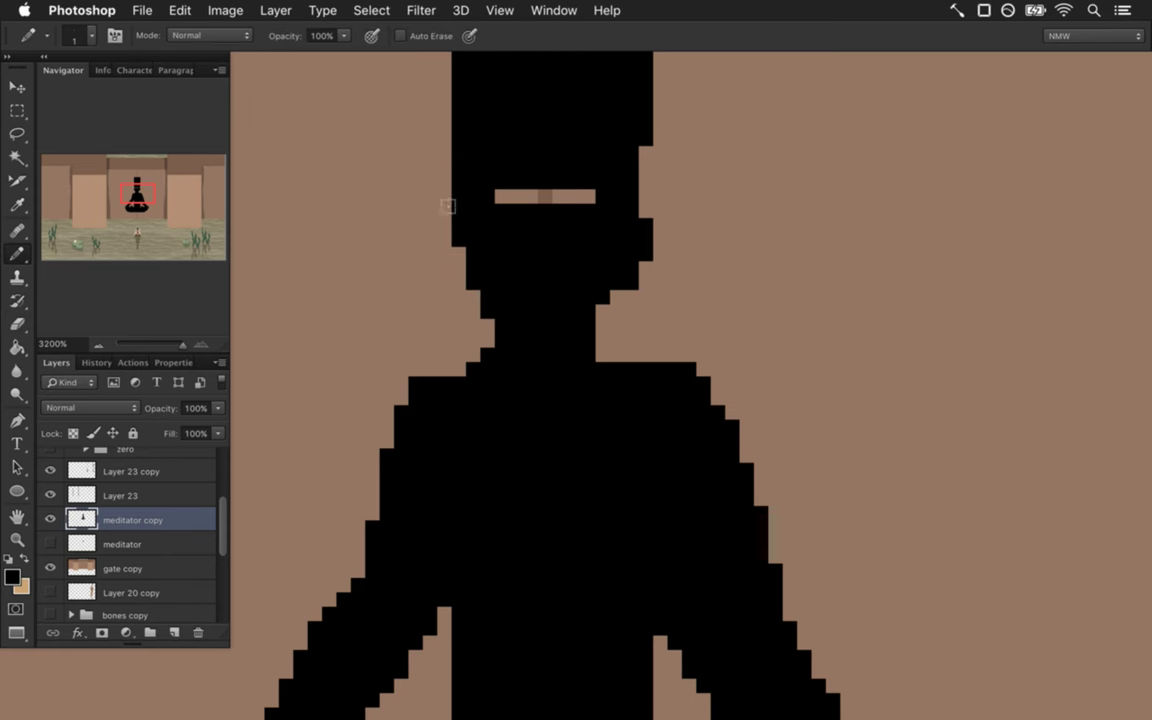
{"action": "left_click_drag", "start_coordinate": [445, 210], "coordinate": [445, 240]}
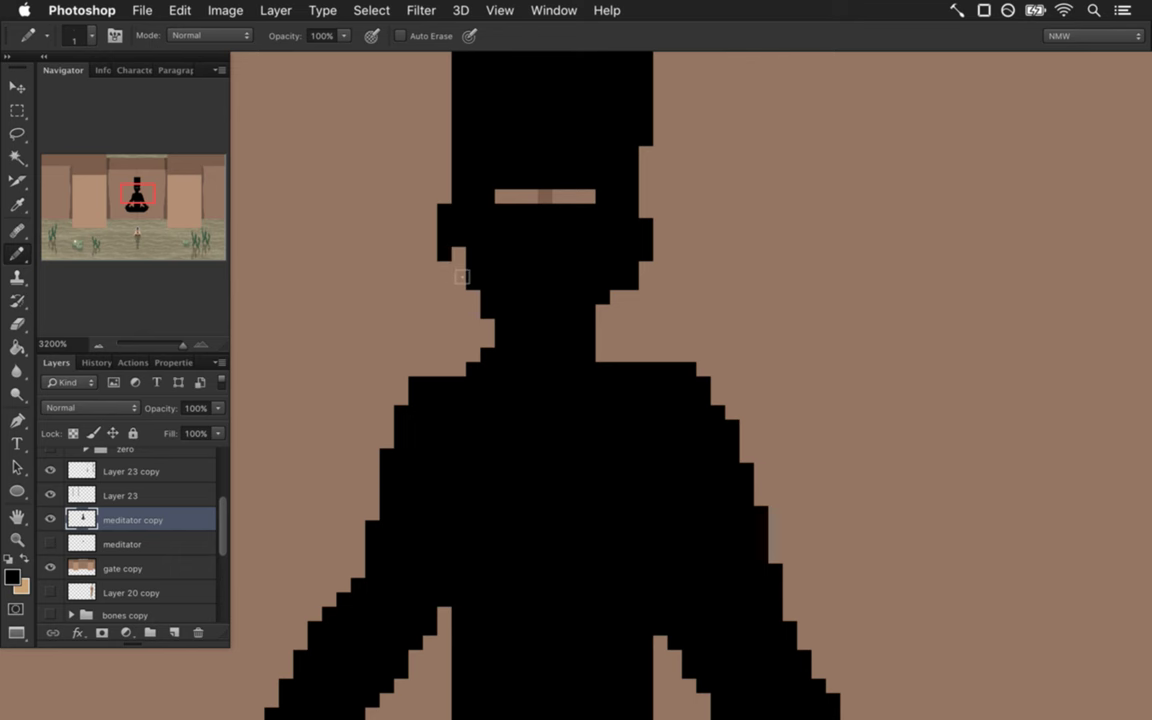
{"action": "key", "text": "e"}
{"action": "mouse_move", "coordinate": [442, 311]}
{"action": "left_mouse_down"}
{"action": "mouse_move", "coordinate": [298, 321]}
{"action": "mouse_move", "coordinate": [350, 337]}
{"action": "left_mouse_up"}
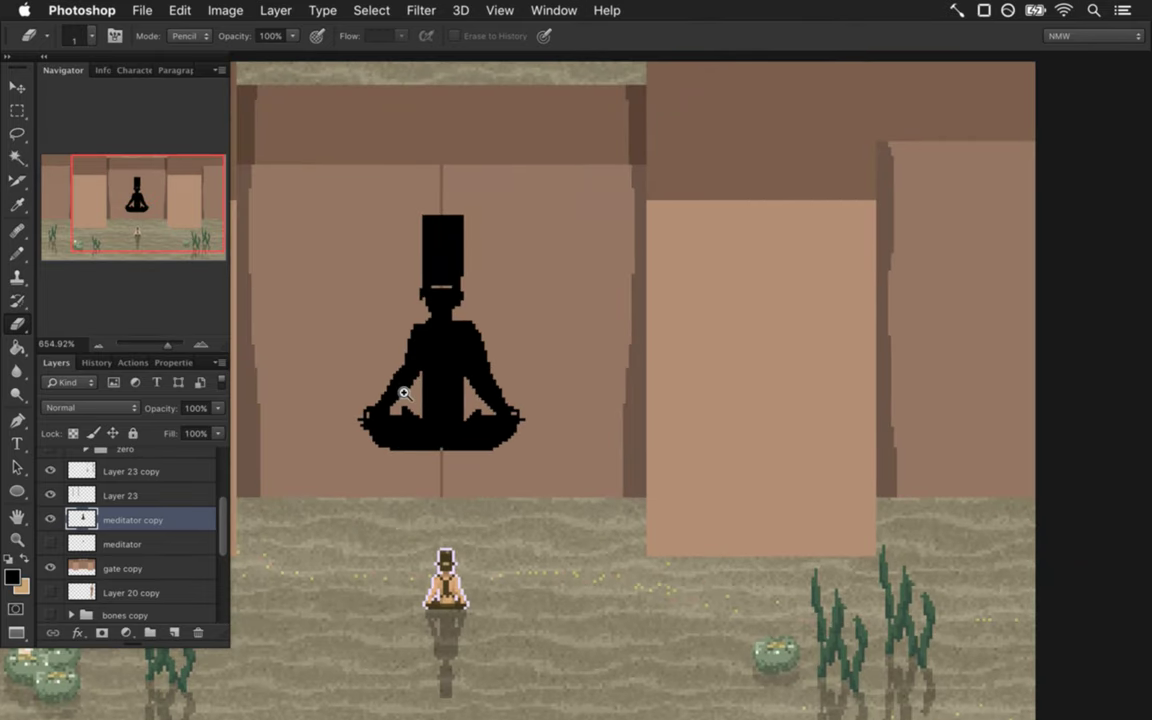
Extend the right ear outward to match the left one and erase one pixel column from the hat's lower left edge.
{"action": "mouse_move", "coordinate": [476, 321]}
{"action": "left_mouse_down"}
{"action": "mouse_move", "coordinate": [501, 301]}
{"action": "mouse_move", "coordinate": [553, 300]}
{"action": "mouse_move", "coordinate": [476, 324]}
{"action": "mouse_move", "coordinate": [527, 326]}
{"action": "mouse_move", "coordinate": [461, 283]}
{"action": "left_mouse_up"}
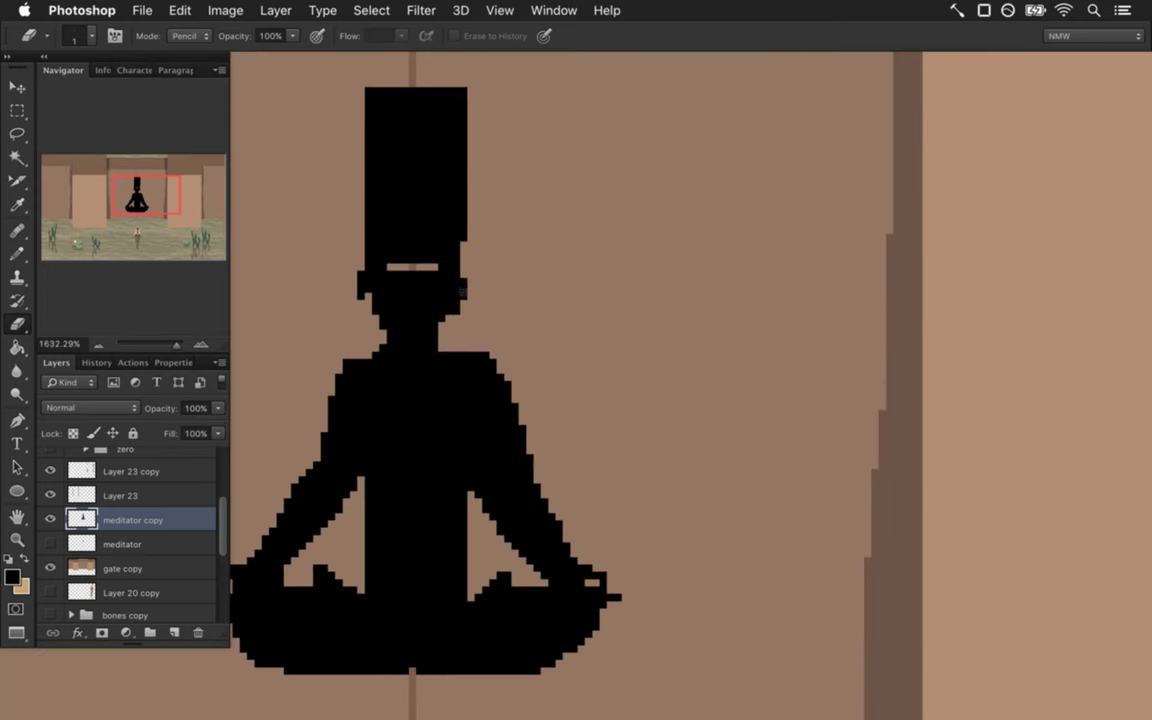
{"action": "key", "text": "b"}
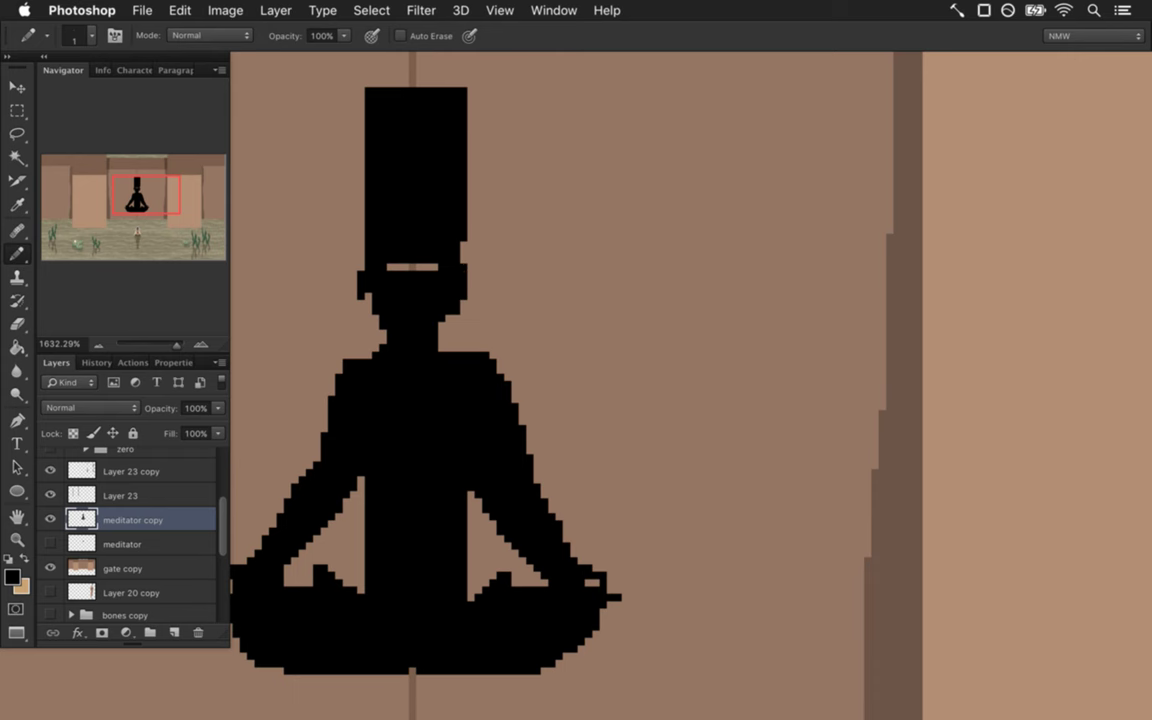
{"action": "key", "text": "e"}
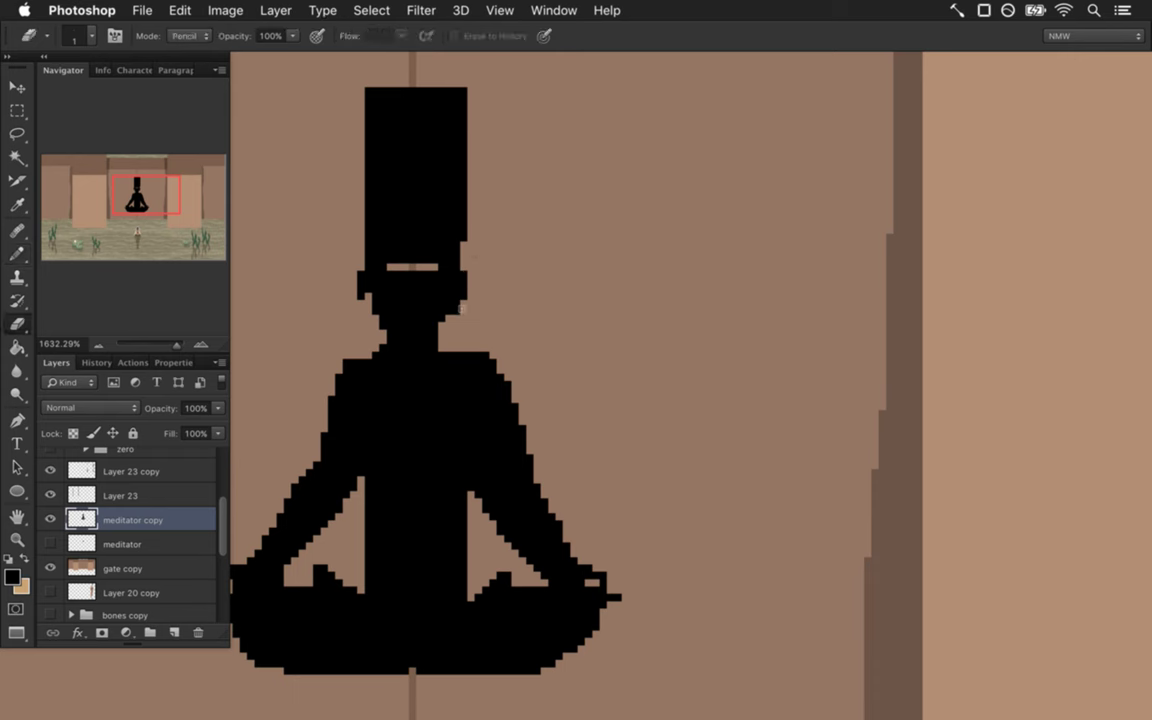
{"action": "key", "text": "b"}
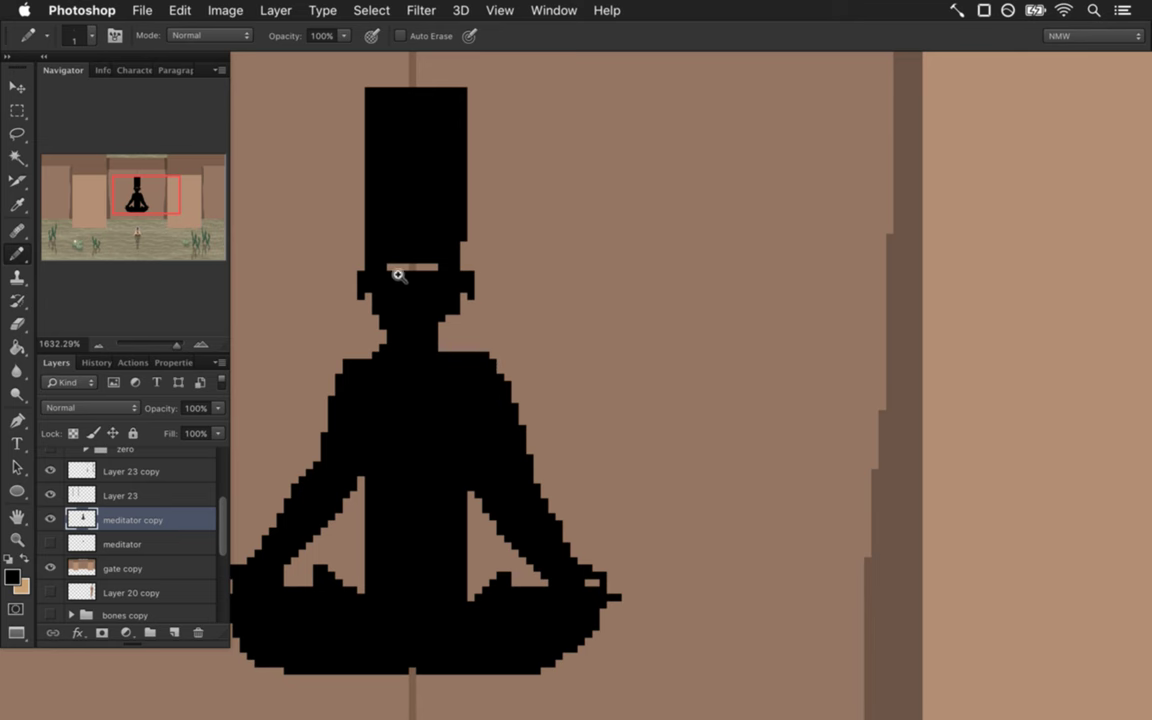
{"action": "key", "text": "e"}
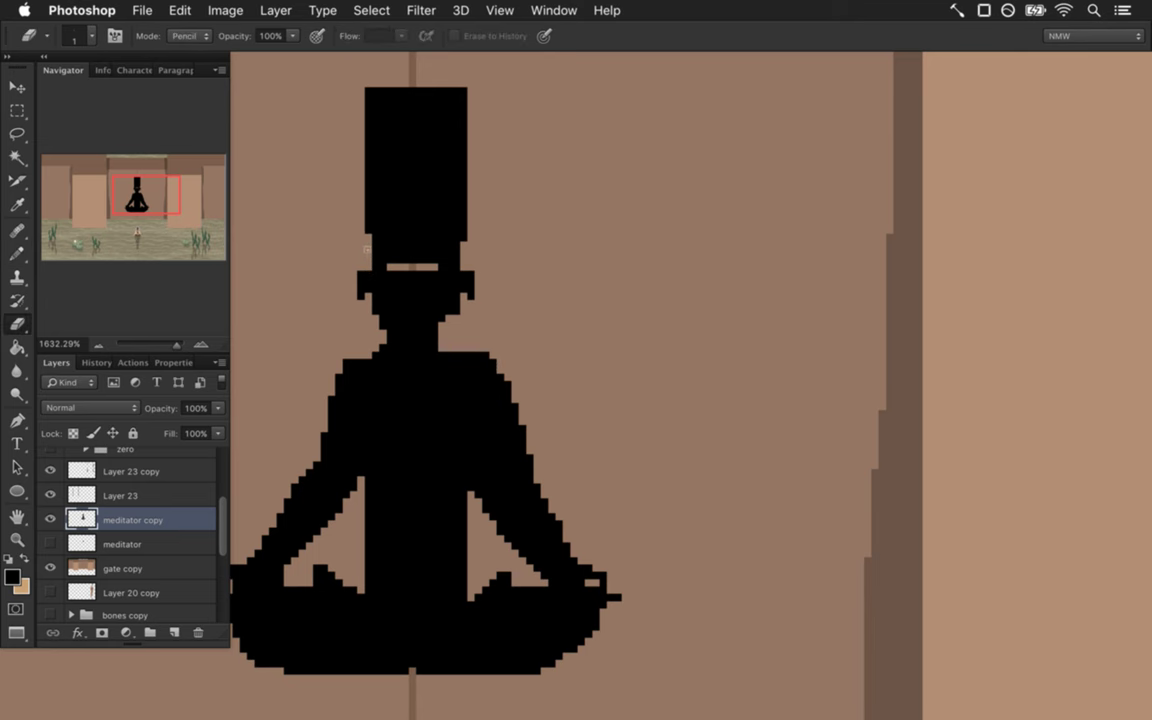
Reshape the right jaw into an even diagonal of single-pixel steps running down to the neck.
{"action": "left_click_drag", "start_coordinate": [398, 362], "coordinate": [466, 301]}
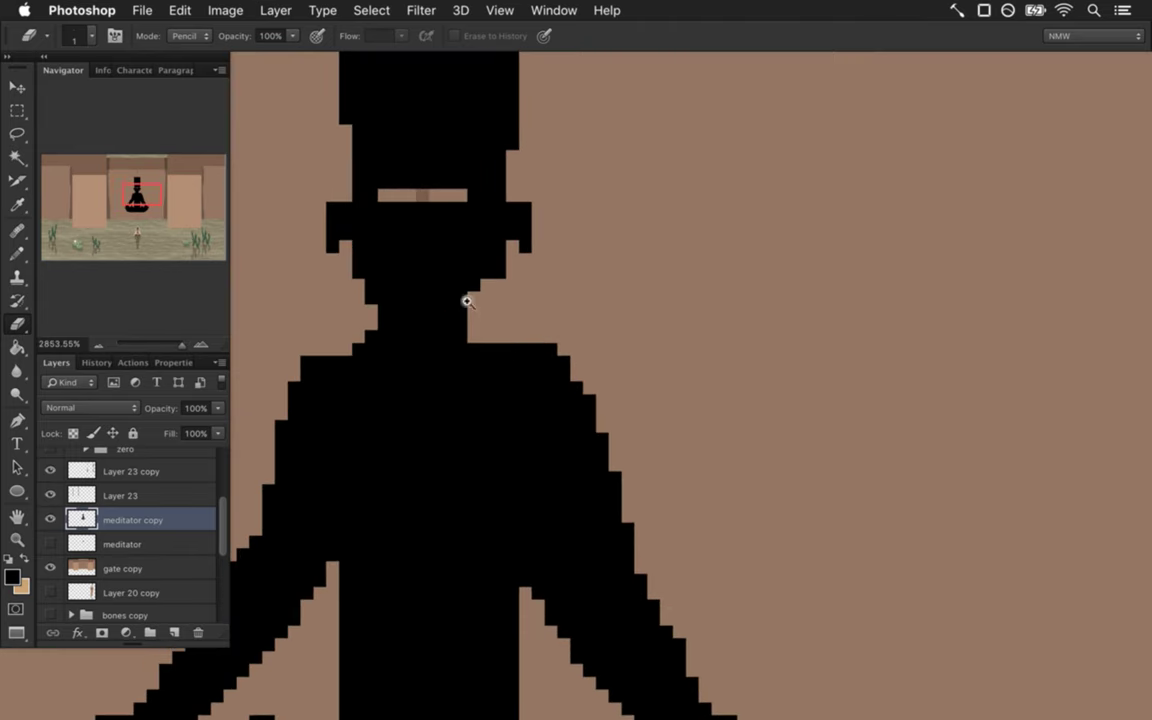
{"action": "key", "text": "b"}
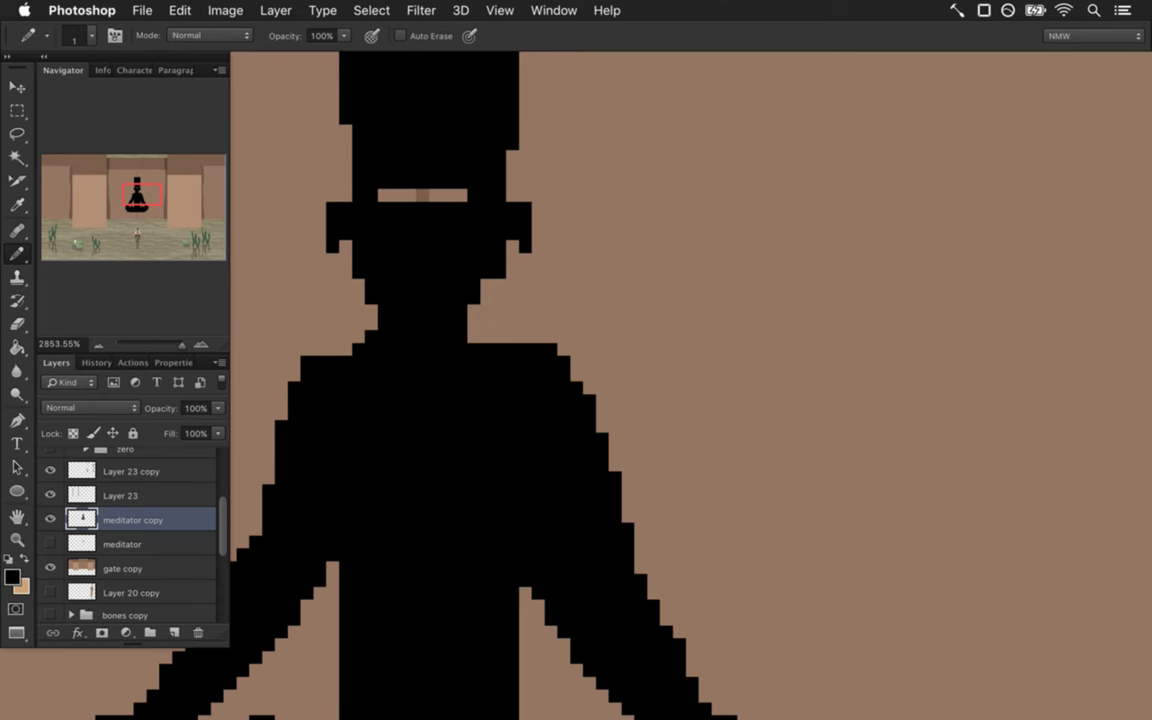
{"action": "key", "text": "e"}
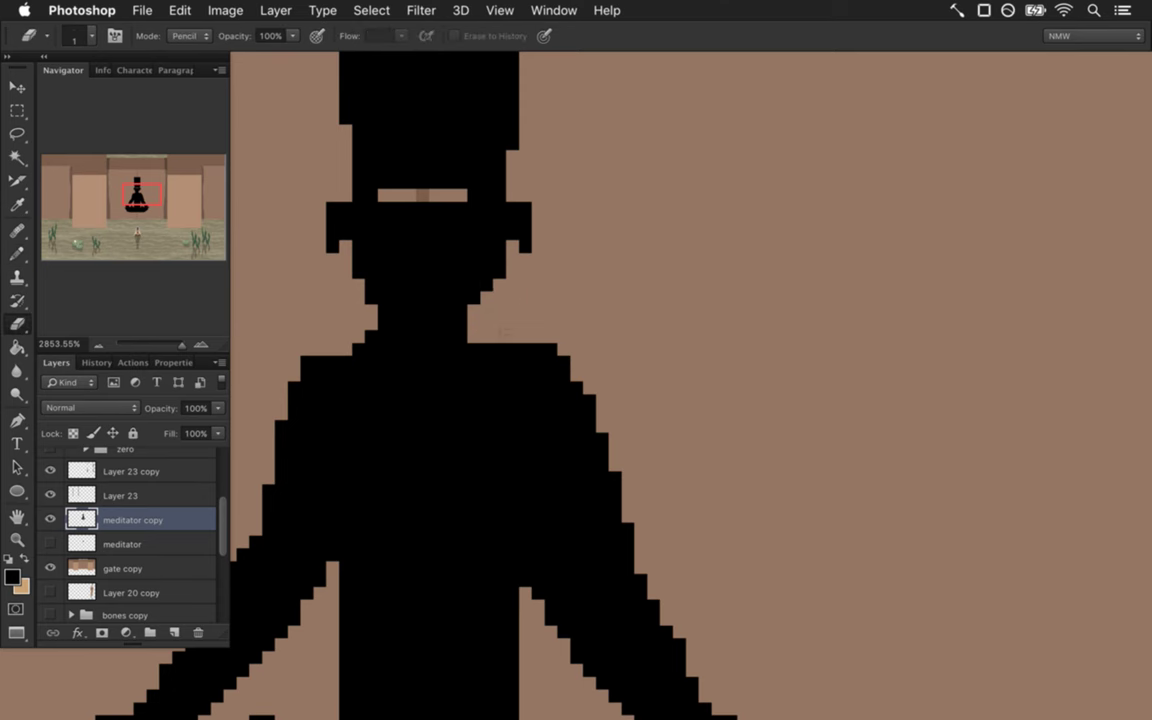
Lower the top of the right shoulder by one pixel row, leaving a stepped slope at the base of the neck.
{"action": "left_click_drag", "start_coordinate": [370, 327], "coordinate": [265, 333]}
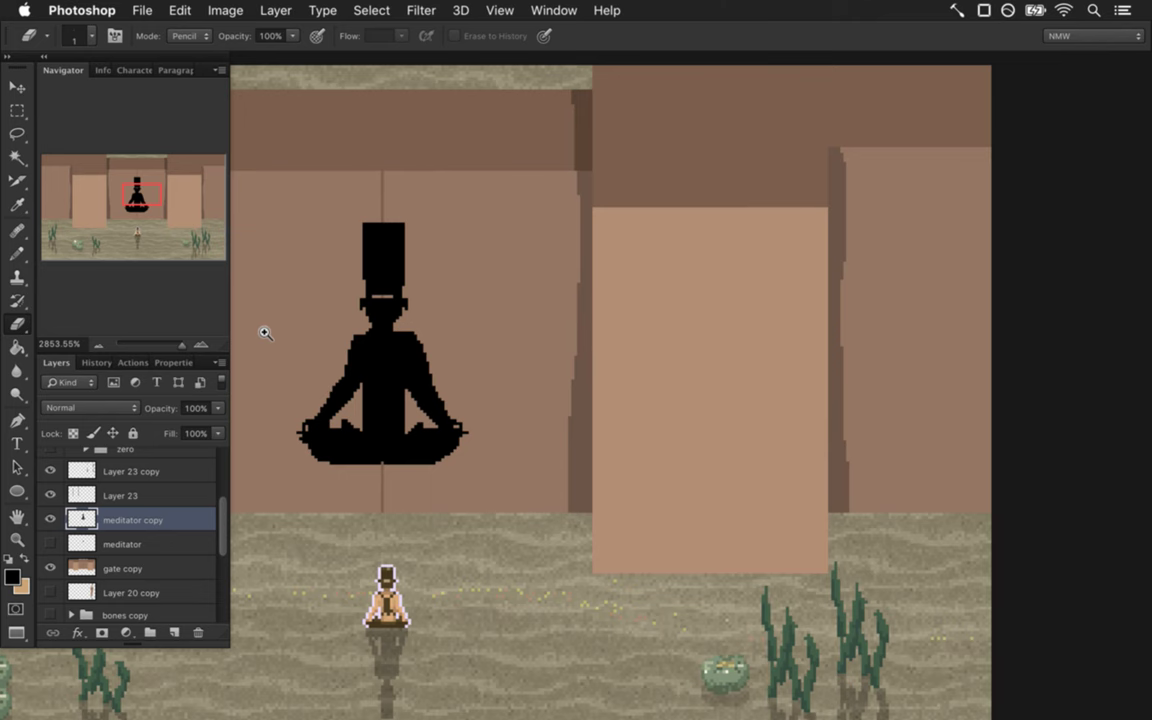
{"action": "left_click_drag", "start_coordinate": [265, 333], "coordinate": [406, 329]}
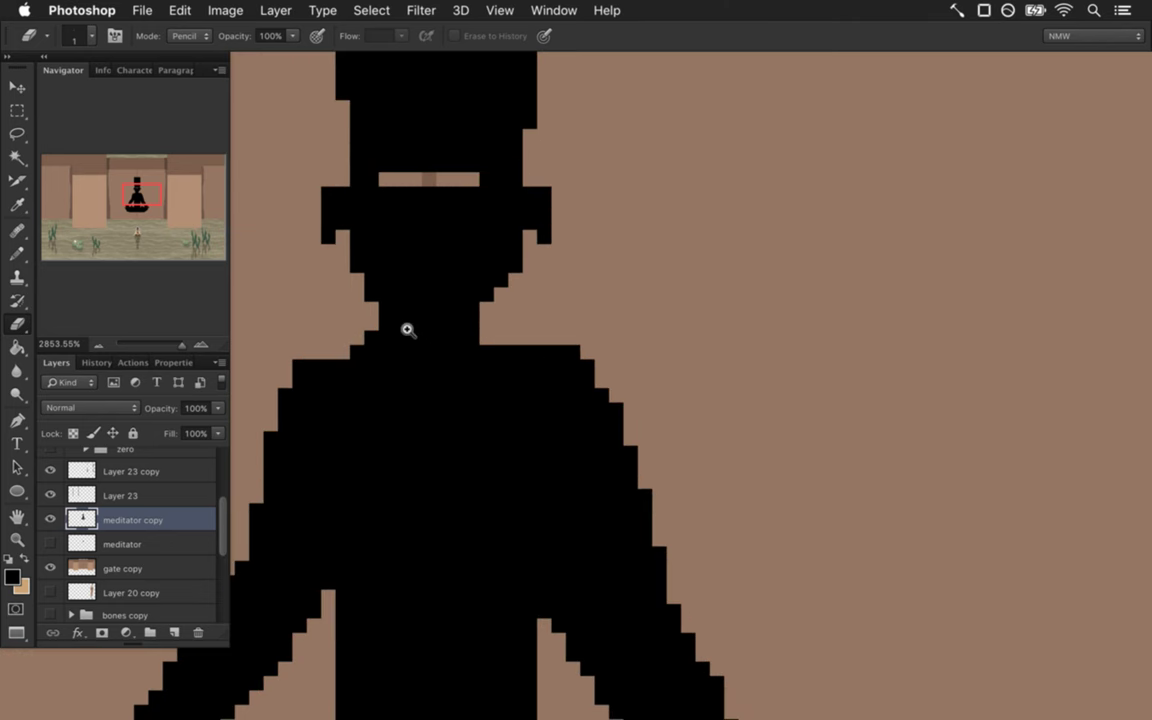
{"action": "left_click_drag", "start_coordinate": [501, 352], "coordinate": [530, 350]}
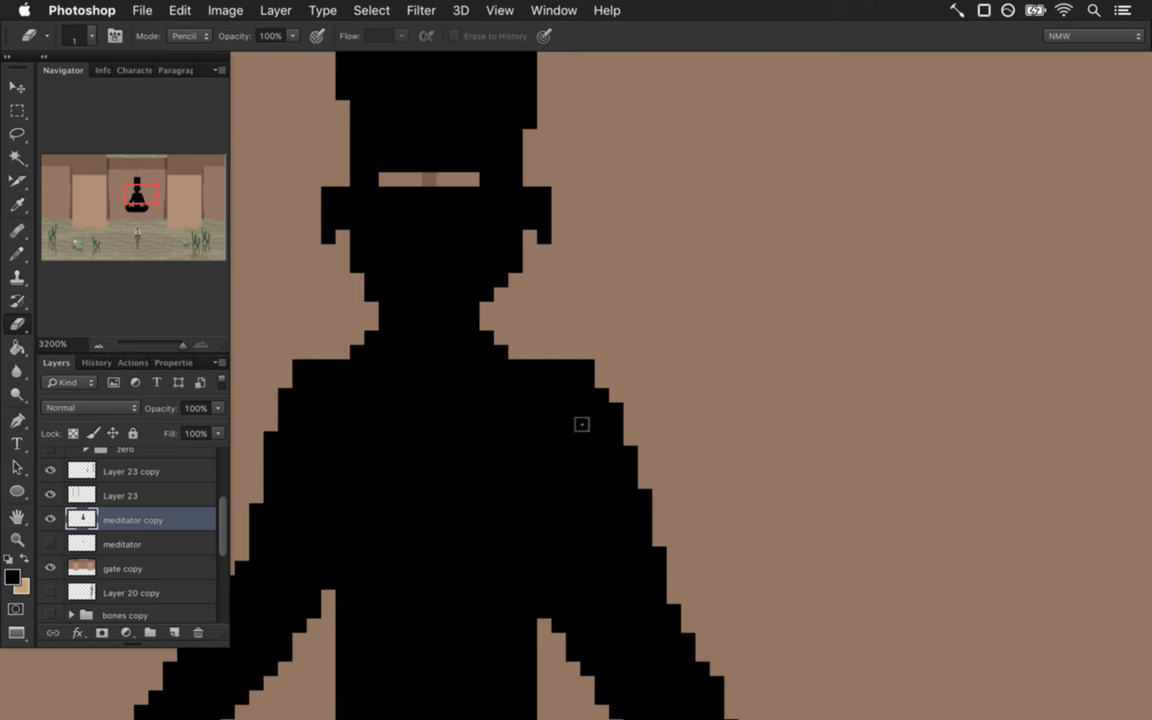
{"action": "left_click_drag", "start_coordinate": [501, 465], "coordinate": [345, 457]}
{"action": "scroll", "coordinate": [418, 440], "scroll_direction": "down", "scroll_amount": 5}
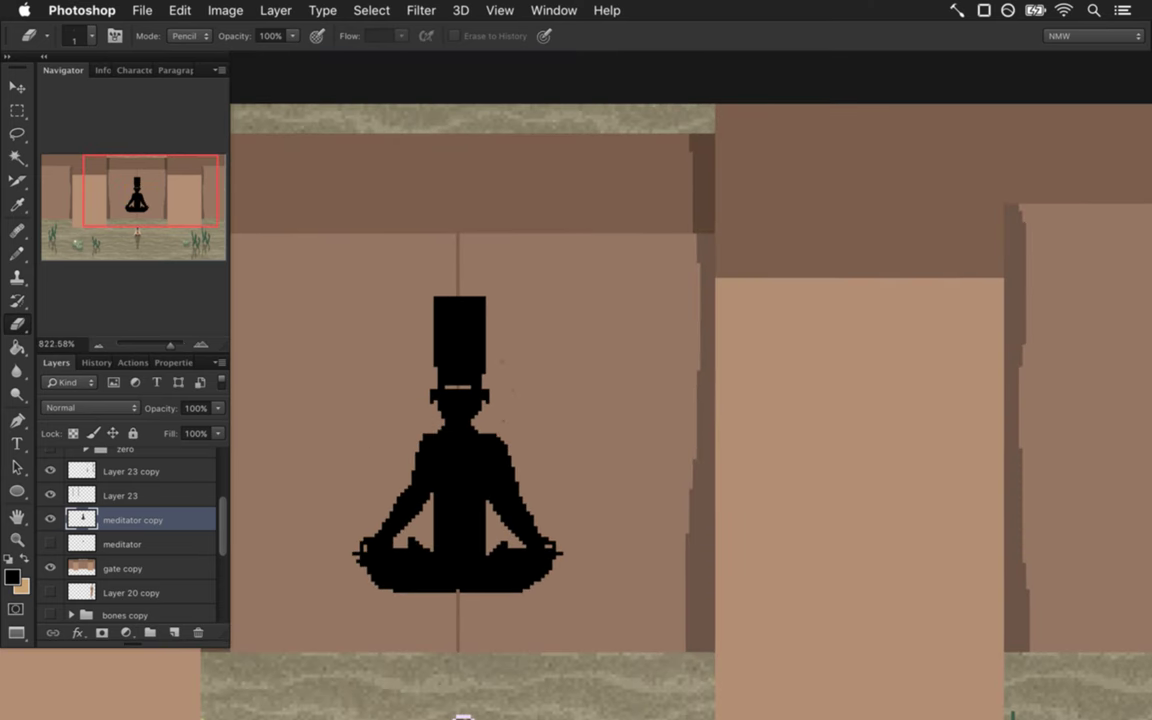
Erase the outer edge of the right upper arm to slim it into a straight side down to the elbow.
{"action": "scroll", "coordinate": [527, 522], "scroll_direction": "up", "scroll_amount": 4}
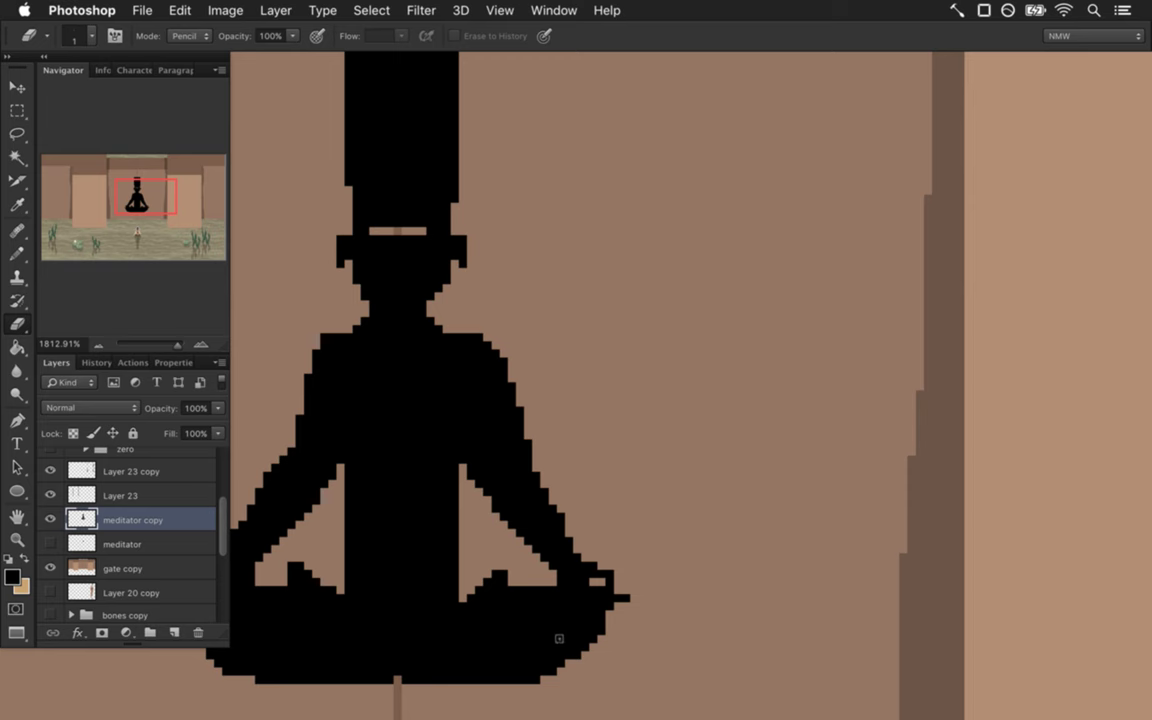
{"action": "scroll", "coordinate": [365, 522], "scroll_direction": "down", "scroll_amount": 5}
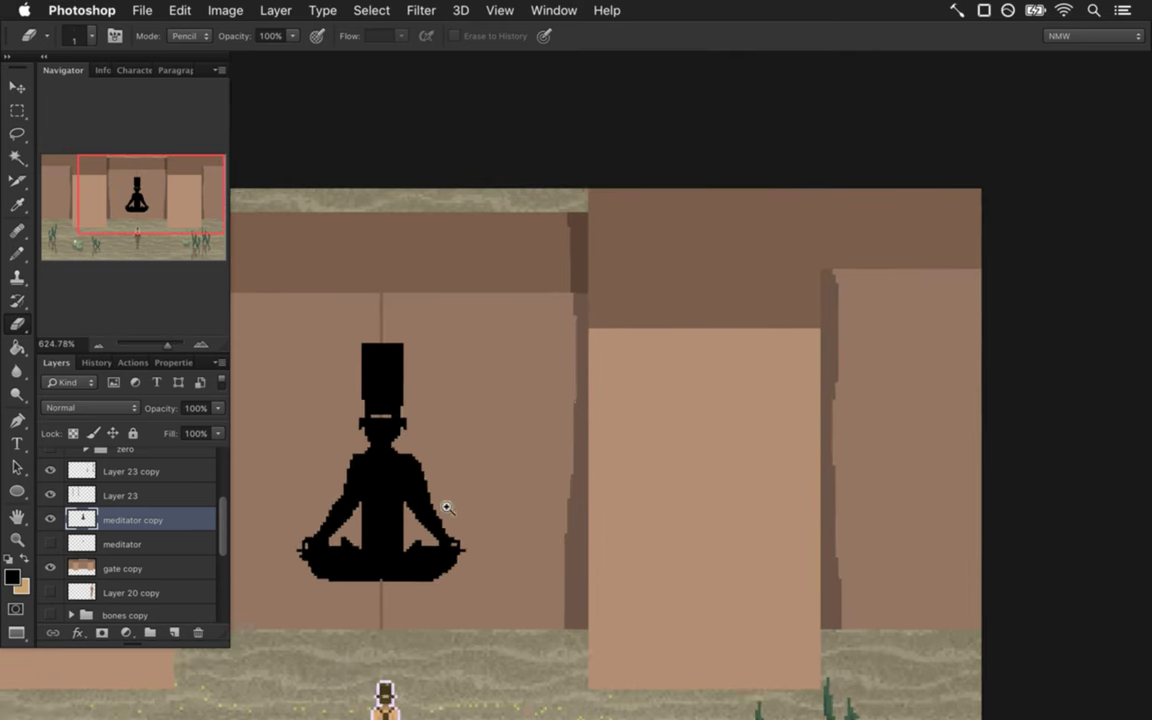
{"action": "scroll", "coordinate": [447, 508], "scroll_direction": "up", "scroll_amount": 5}
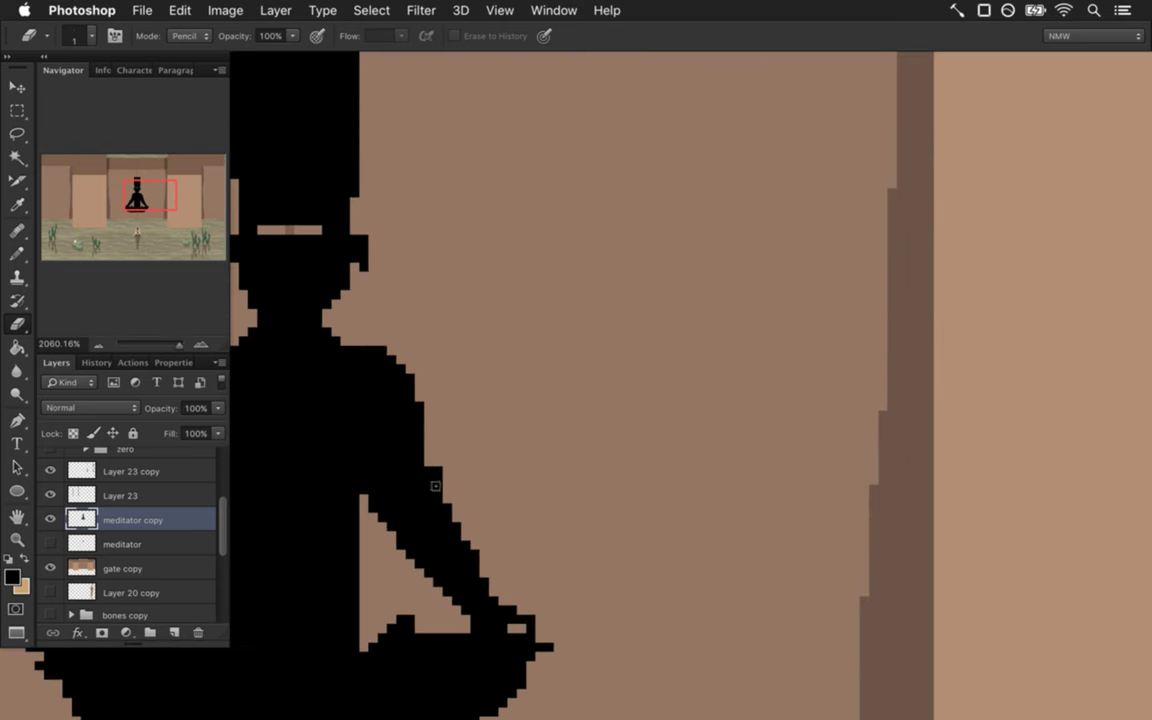
{"action": "scroll", "coordinate": [323, 508], "scroll_direction": "down", "scroll_amount": 1}
{"action": "scroll", "coordinate": [323, 508], "scroll_direction": "down", "scroll_amount": 3}
{"action": "left_click_drag", "start_coordinate": [352, 507], "coordinate": [598, 458]}
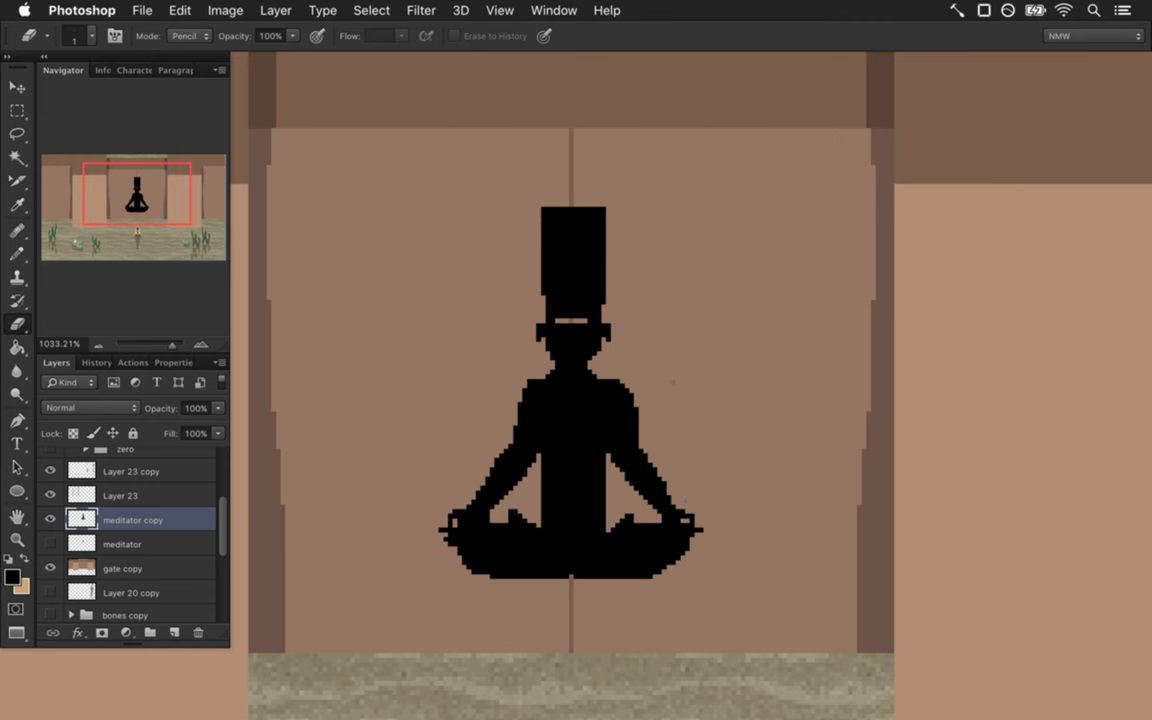
{"action": "left_click_drag", "start_coordinate": [639, 419], "coordinate": [707, 417]}
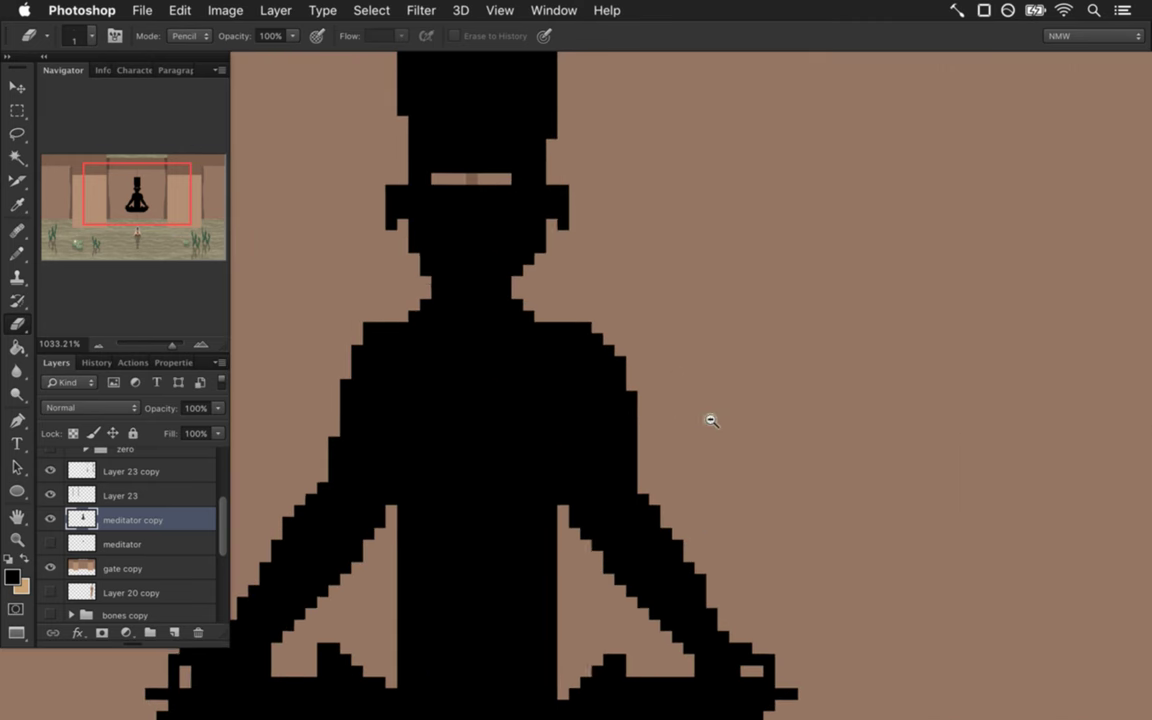
Fill the top corner of the right shoulder with black and trim one more pixel column off its outer edge above the elbow.
{"action": "key", "text": "b"}
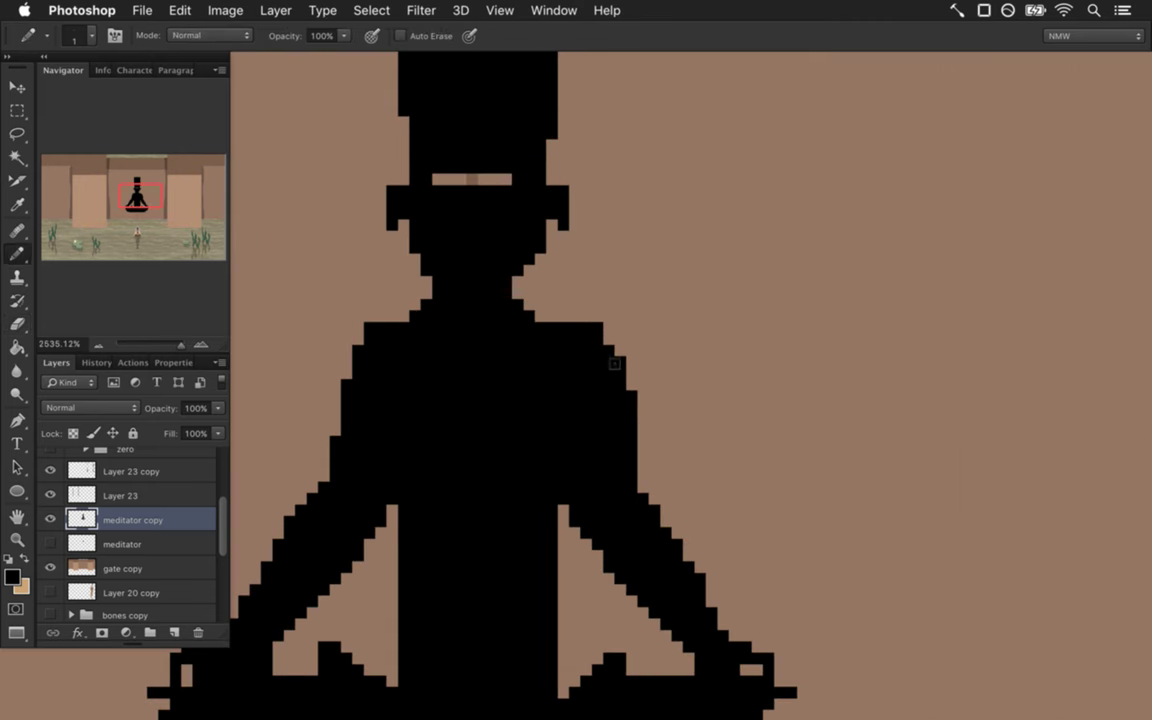
{"action": "key", "text": "e"}
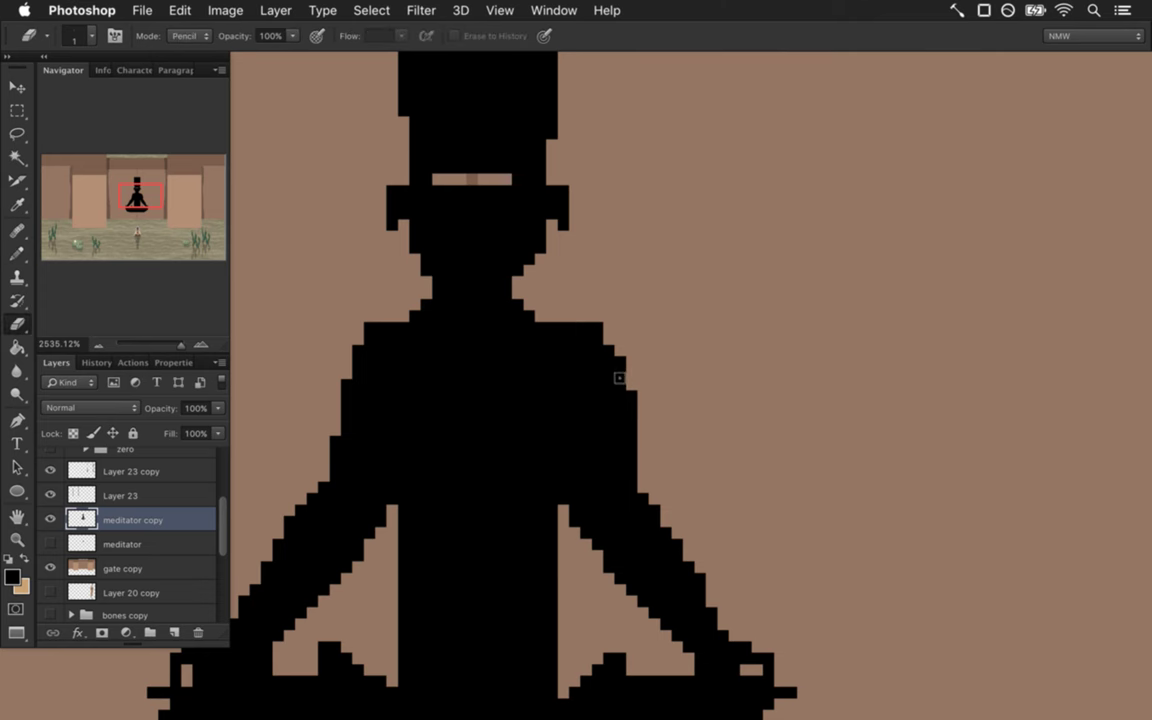
{"action": "left_click_drag", "start_coordinate": [630, 415], "coordinate": [629, 479]}
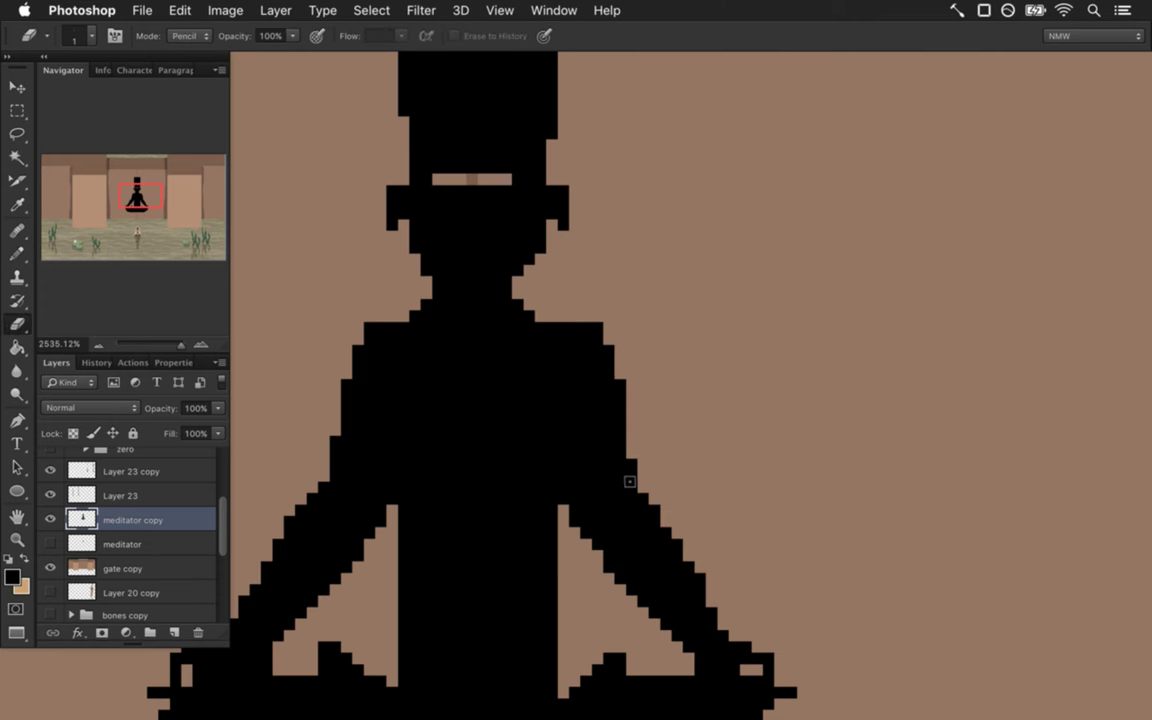
{"action": "scroll", "coordinate": [512, 463], "scroll_direction": "down", "scroll_amount": 5}
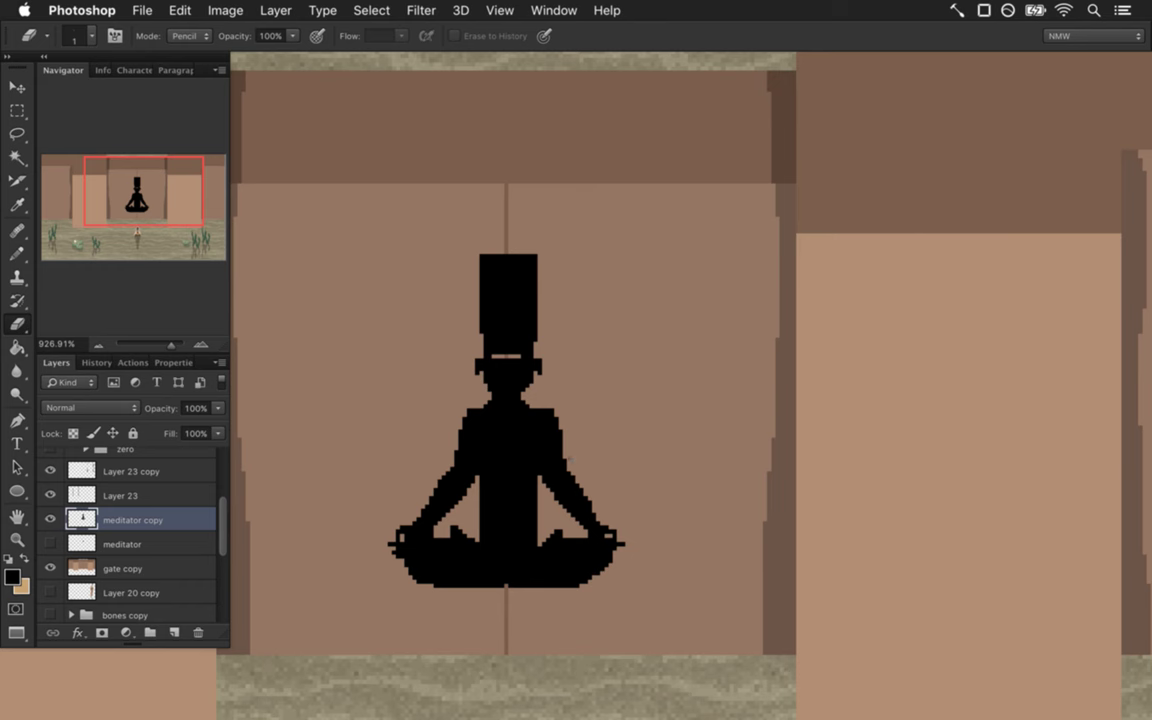
Erase a second pixel row beneath the slit across the face to make the opening two pixels tall.
{"action": "key", "text": "b"}
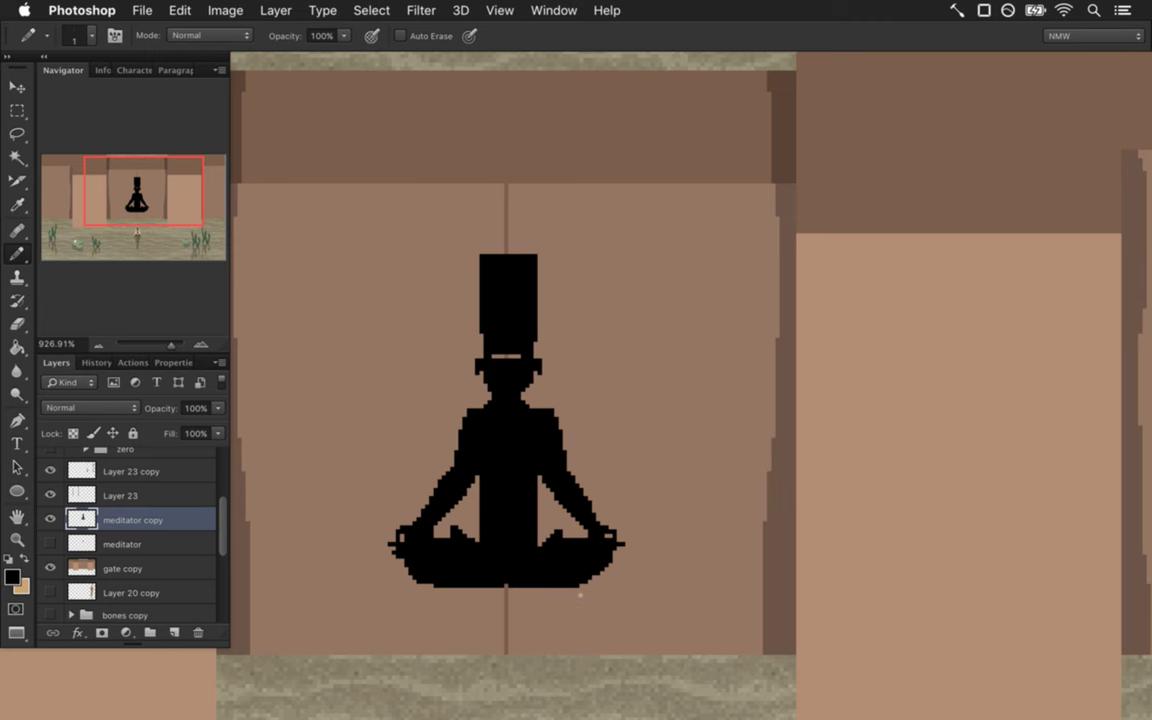
{"action": "scroll", "coordinate": [520, 365], "scroll_direction": "up", "scroll_amount": 5}
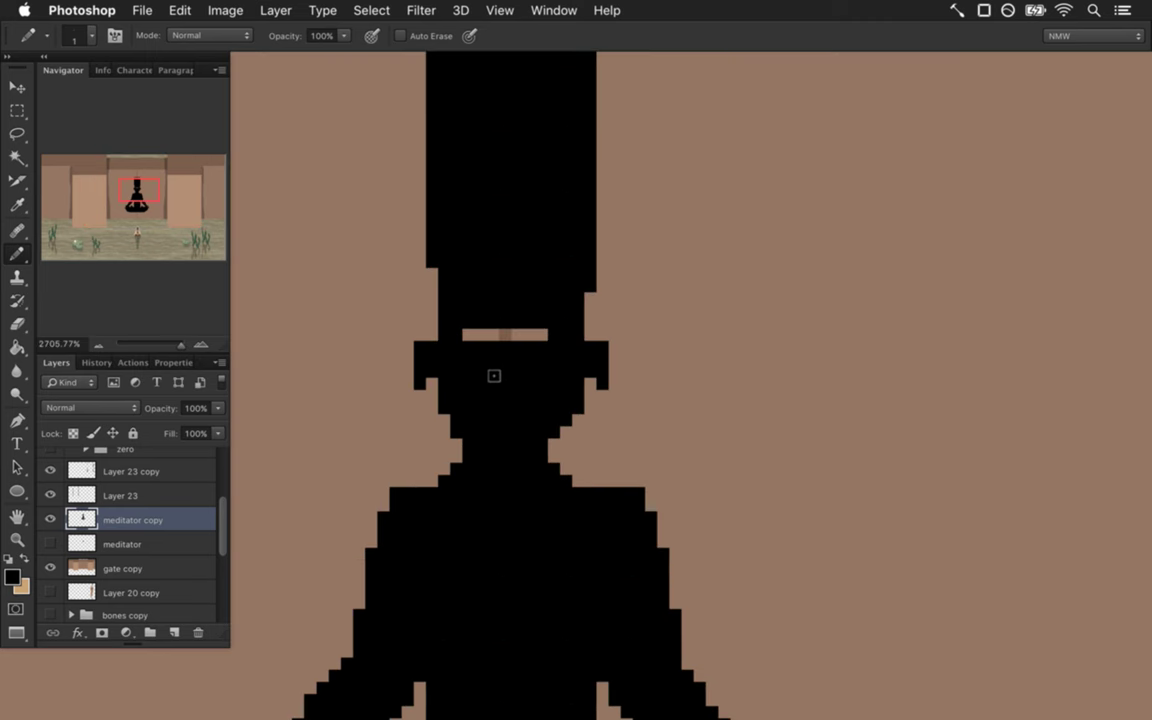
{"action": "key", "text": "e"}
{"action": "left_click_drag", "start_coordinate": [468, 374], "coordinate": [540, 373]}
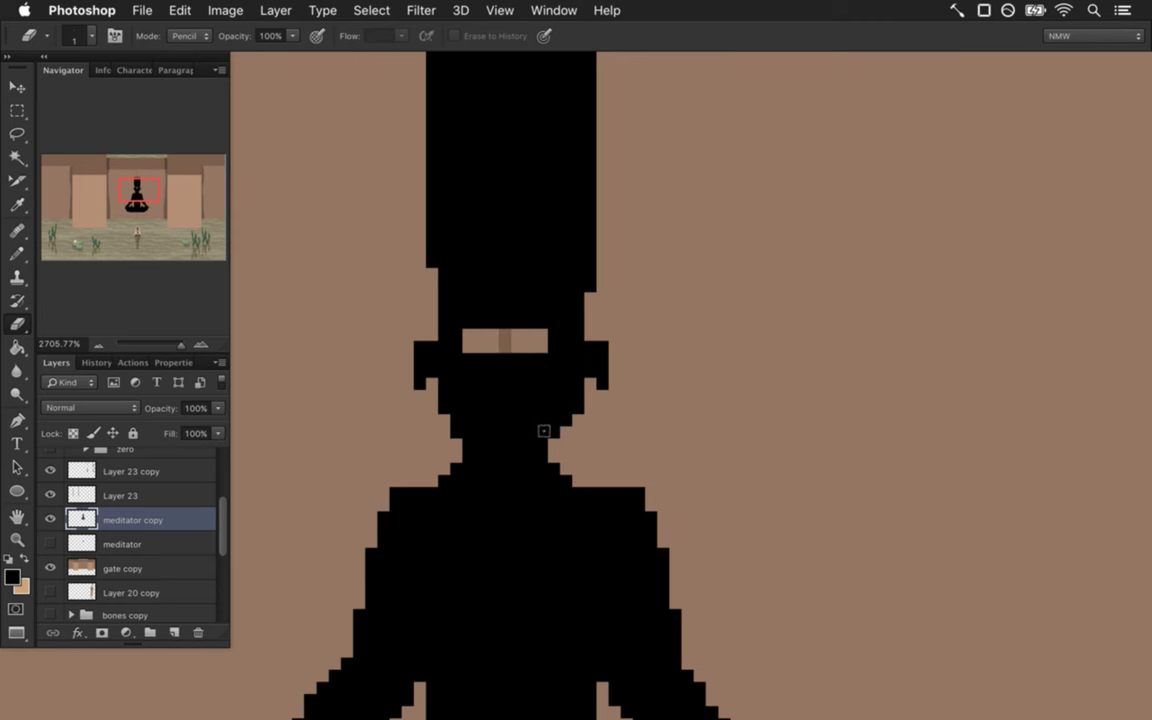
{"action": "left_click_drag", "start_coordinate": [524, 432], "coordinate": [401, 399]}
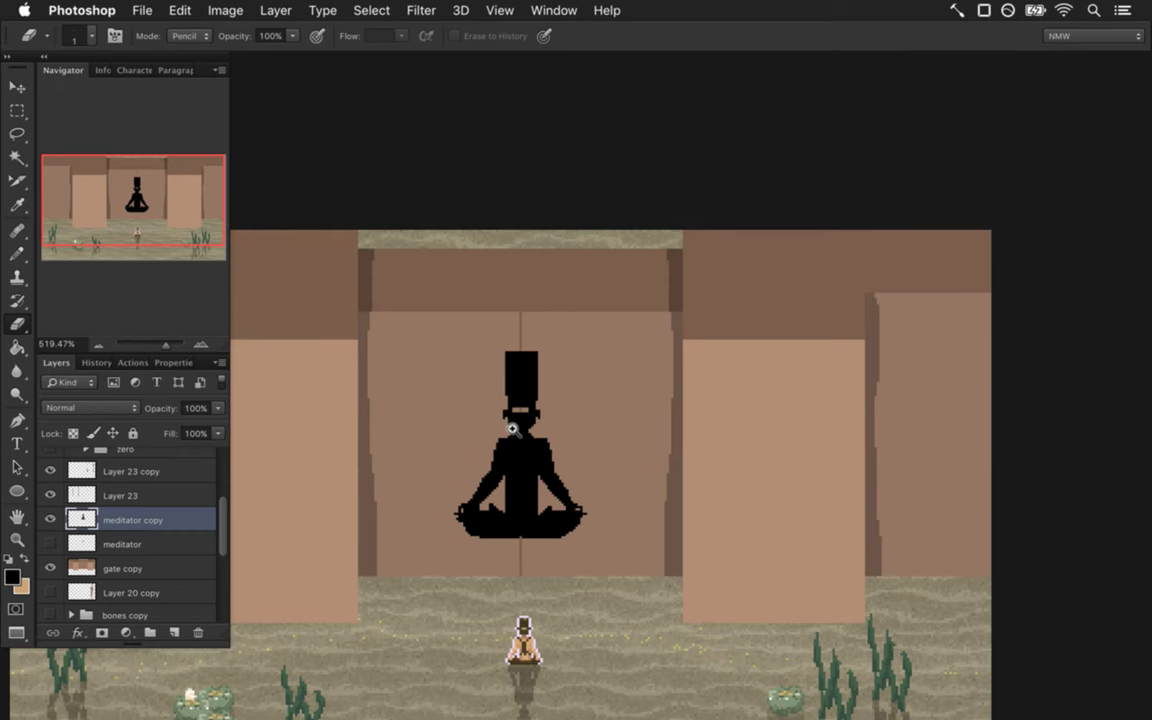
{"action": "left_click_drag", "start_coordinate": [527, 466], "coordinate": [554, 447]}
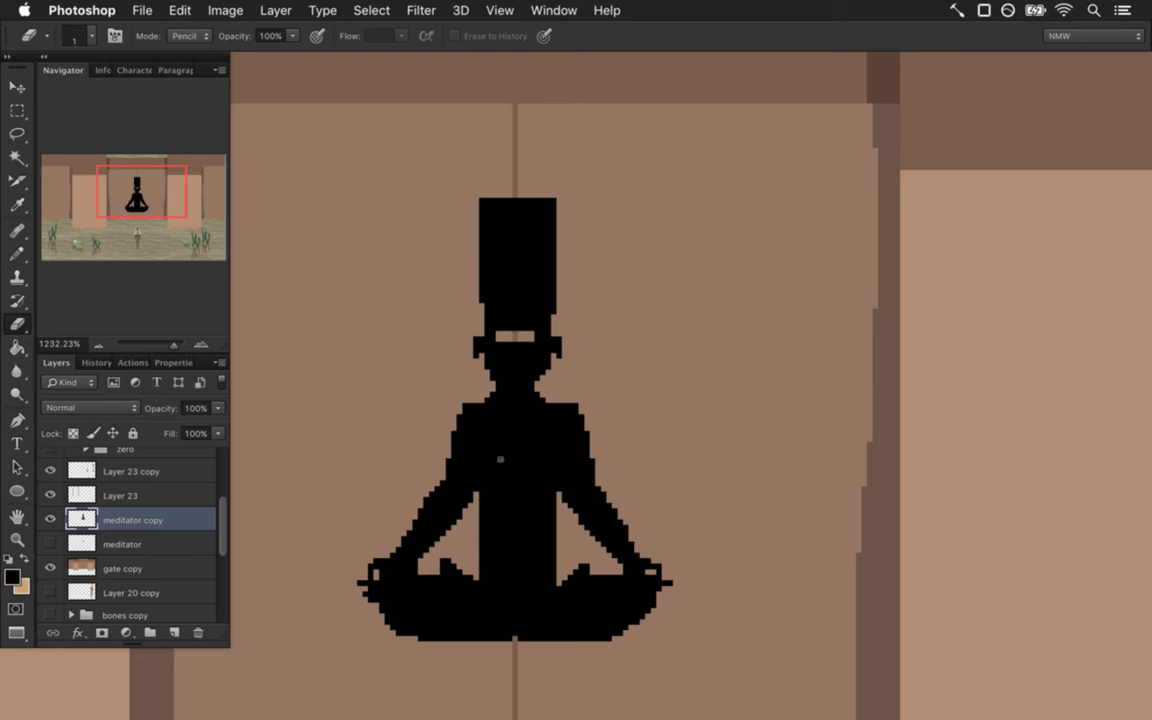
Switch to Safari and search Google Images for "heart" in a new window.
{"action": "key", "text": "super+Tab"}
{"action": "key", "text": "Tab"}
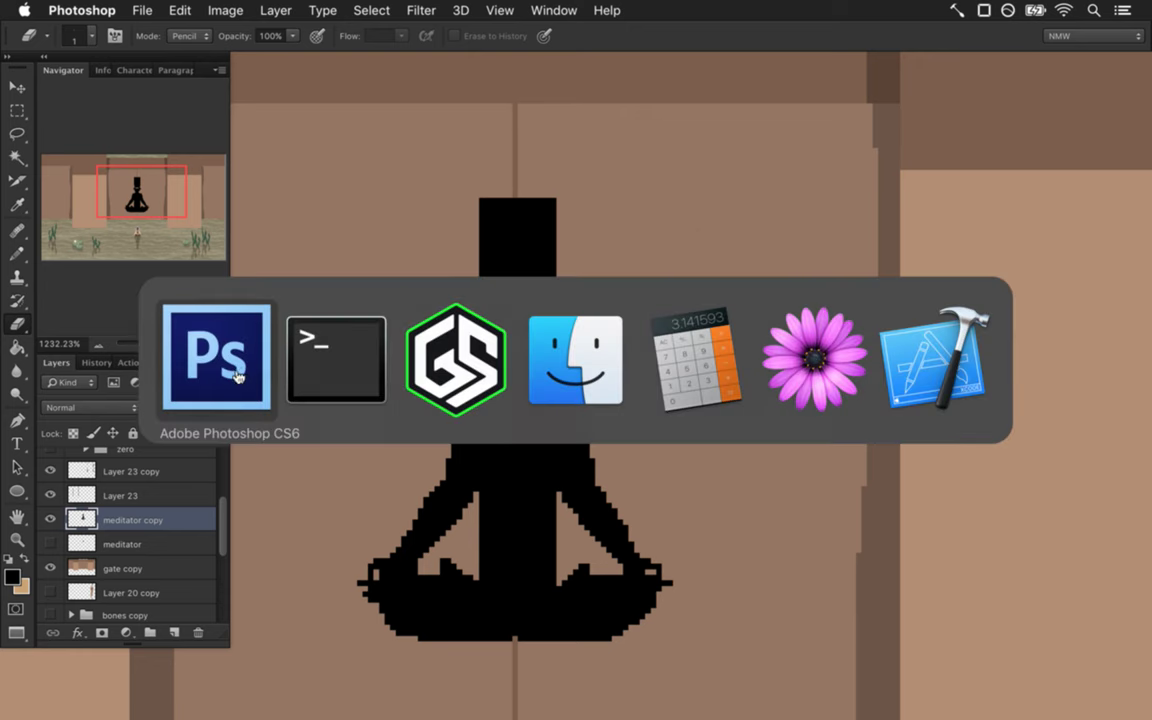
{"action": "left_click", "coordinate": [1131, 150]}
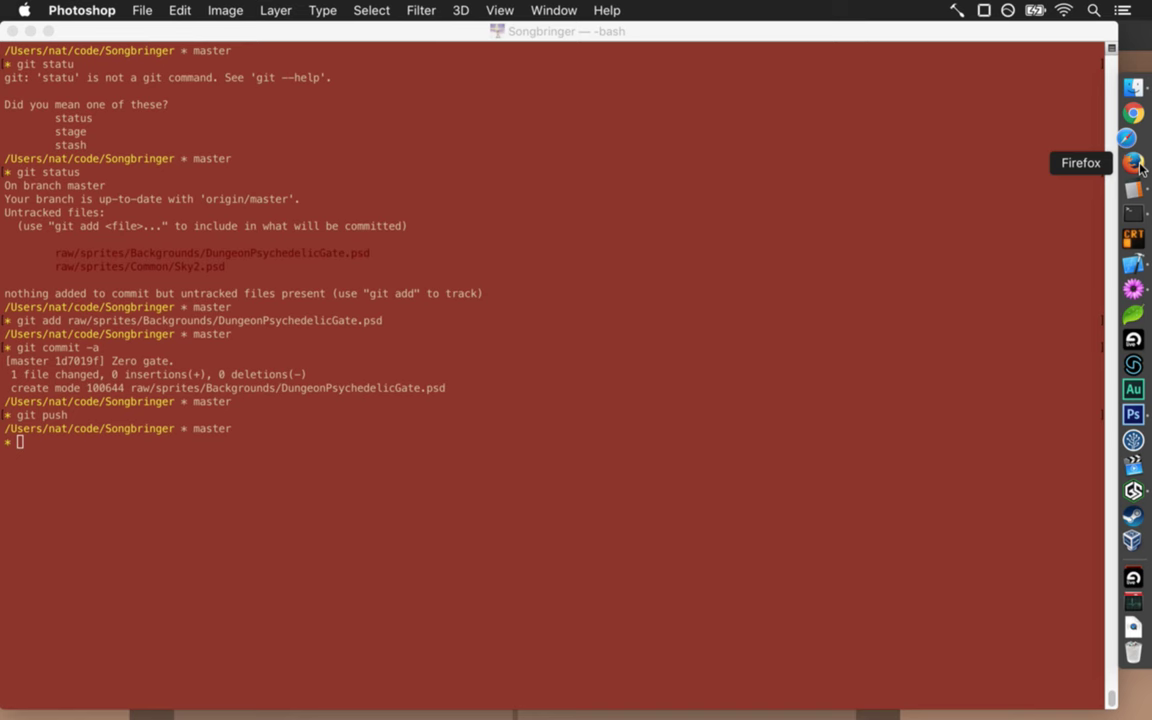
{"action": "key", "text": "super+Tab"}
{"action": "key", "text": "super+n"}
{"action": "key", "text": "super+l"}
{"action": "type", "text": "heart"}
{"action": "key", "text": "Return"}
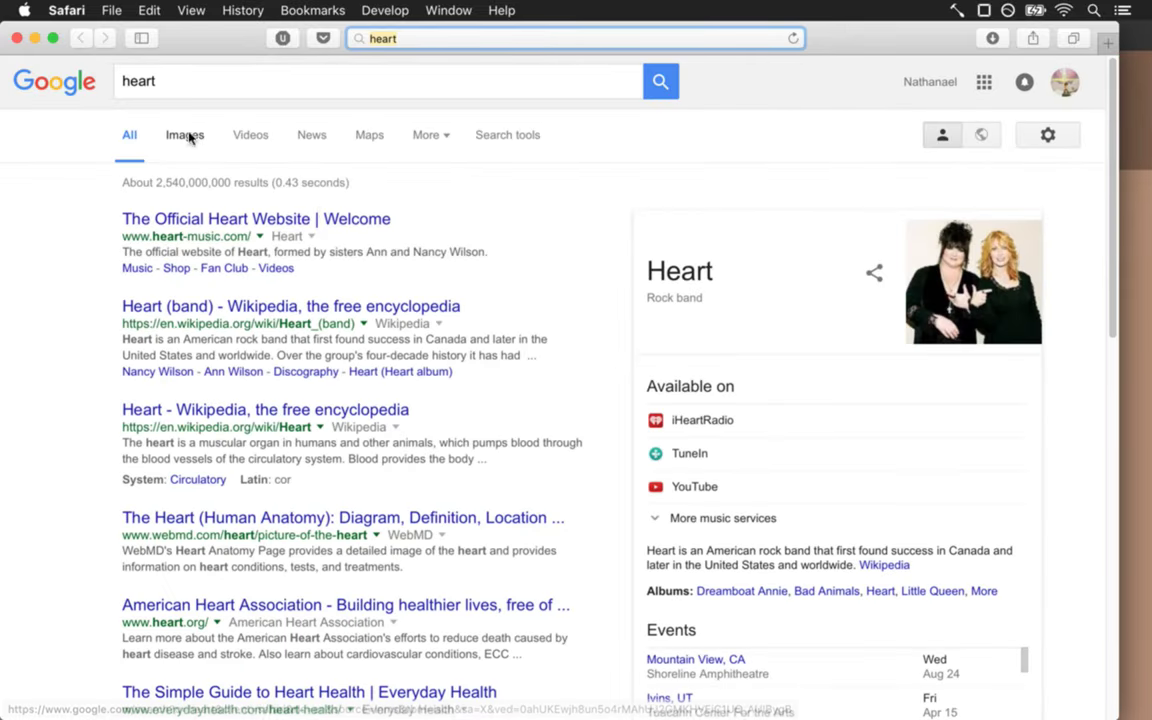
{"action": "left_click", "coordinate": [187, 136]}
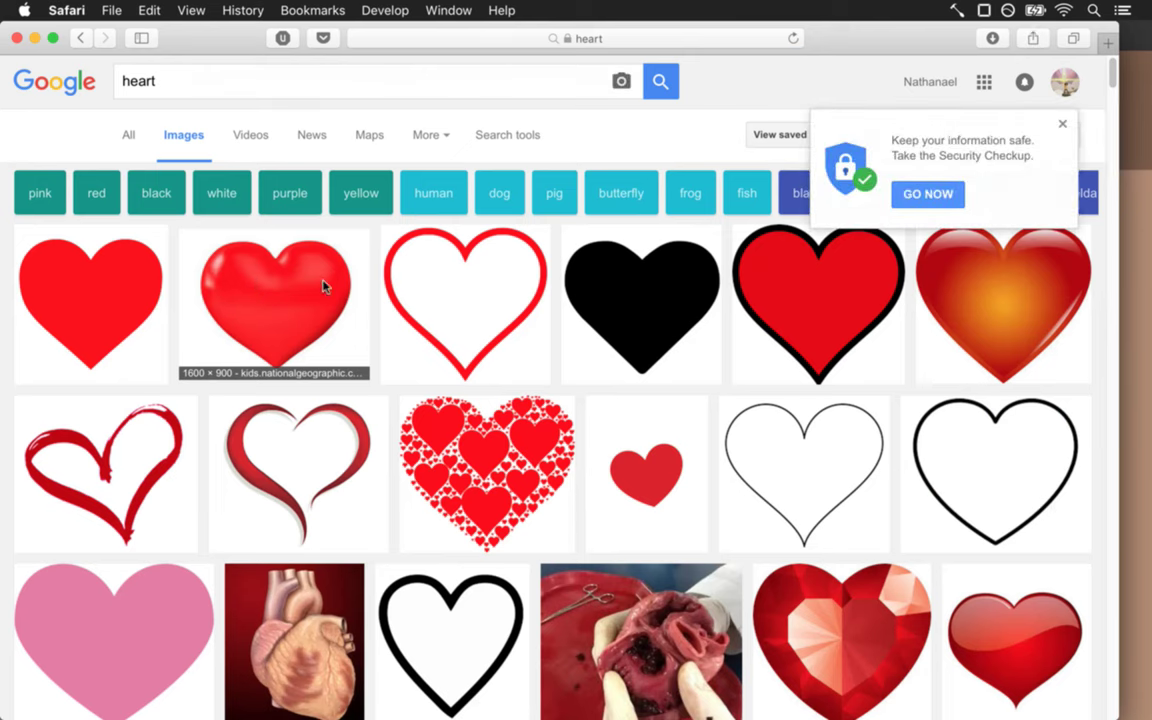
Dismiss the security checkup notice and look through the heart image results for a realistic anatomical heart.
{"action": "left_click", "coordinate": [1062, 124]}
{"action": "scroll", "coordinate": [1112, 90], "scroll_direction": "down", "scroll_amount": 3}
{"action": "left_click_drag", "start_coordinate": [1112, 90], "coordinate": [1106, 129]}
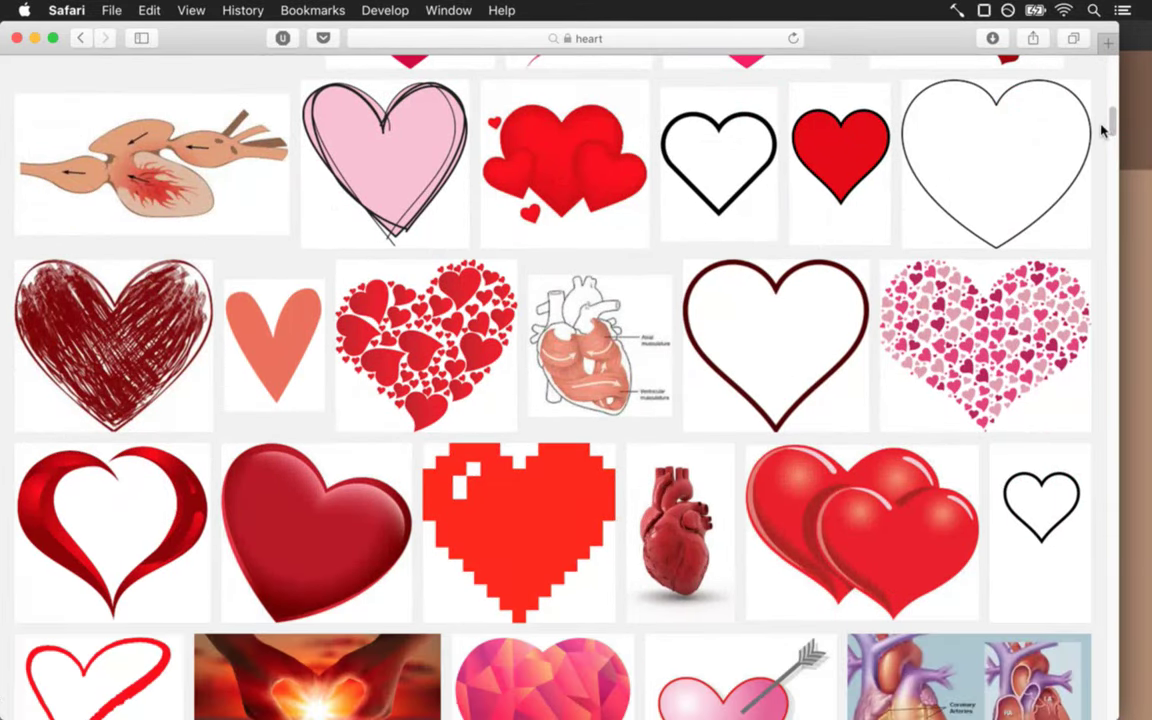
{"action": "left_click_drag", "start_coordinate": [1103, 131], "coordinate": [1103, 144]}
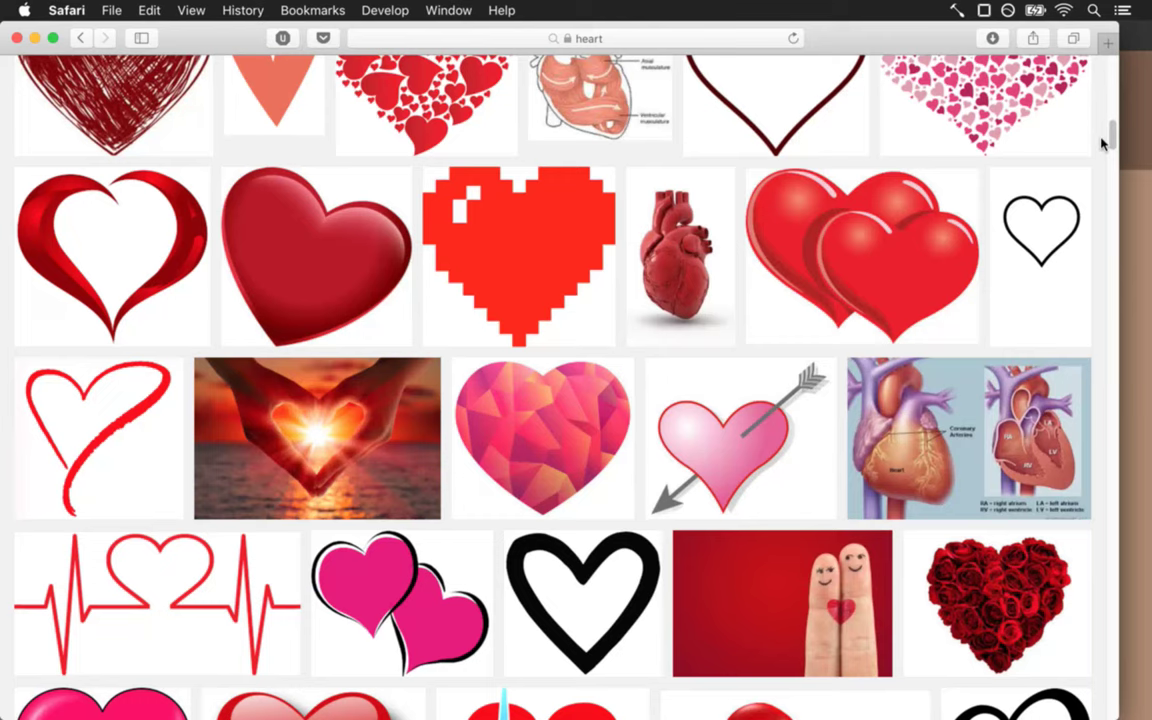
{"action": "left_click_drag", "start_coordinate": [1103, 143], "coordinate": [1103, 187]}
{"action": "scroll", "coordinate": [1101, 189], "scroll_direction": "down", "scroll_amount": 1}
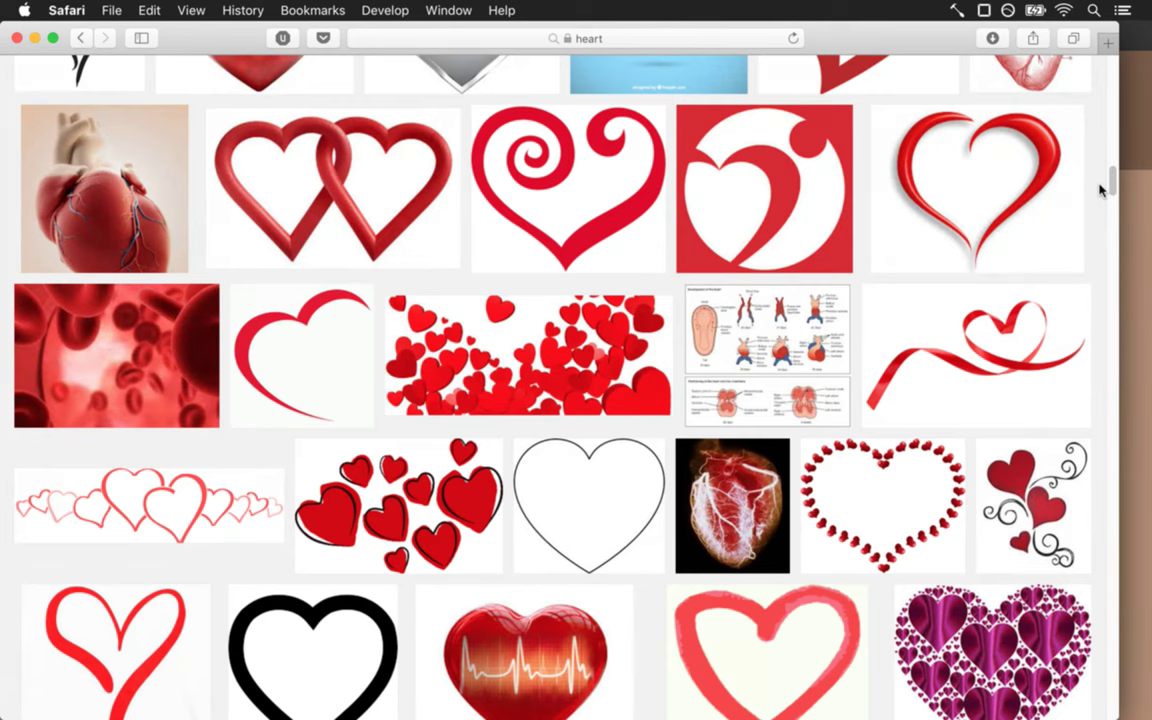
{"action": "scroll", "coordinate": [1101, 189], "scroll_direction": "down", "scroll_amount": 5}
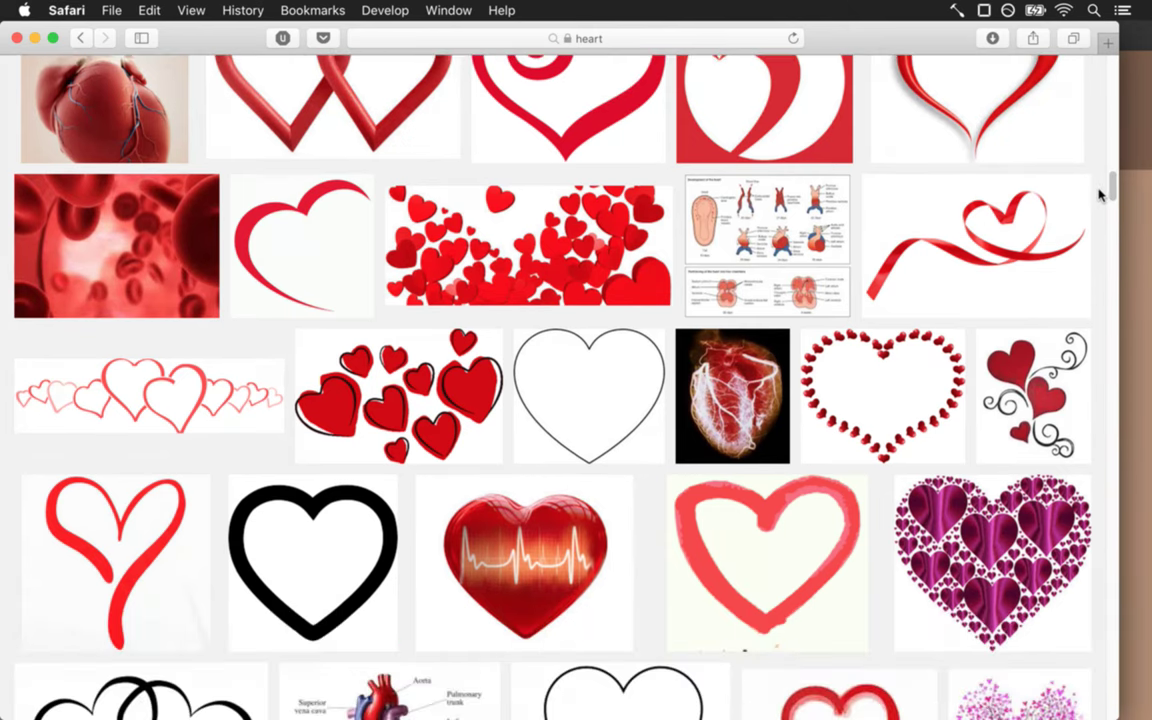
{"action": "scroll", "coordinate": [1101, 190], "scroll_direction": "up", "scroll_amount": 6}
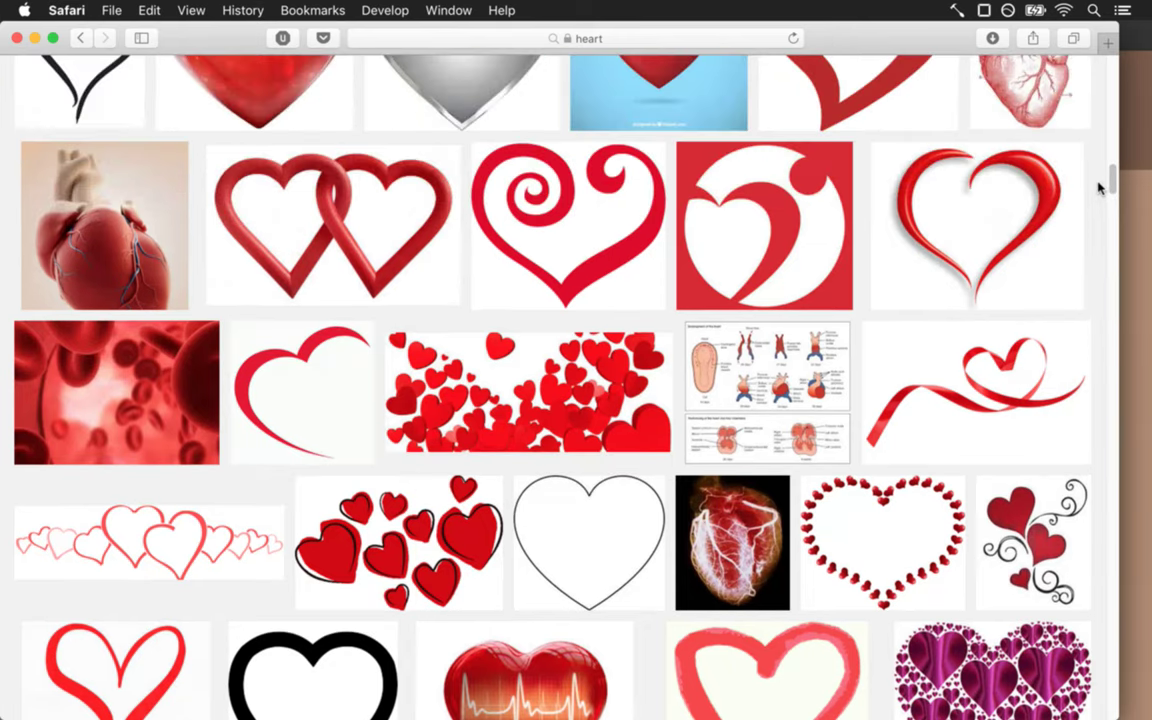
{"action": "scroll", "coordinate": [1101, 188], "scroll_direction": "down", "scroll_amount": 7}
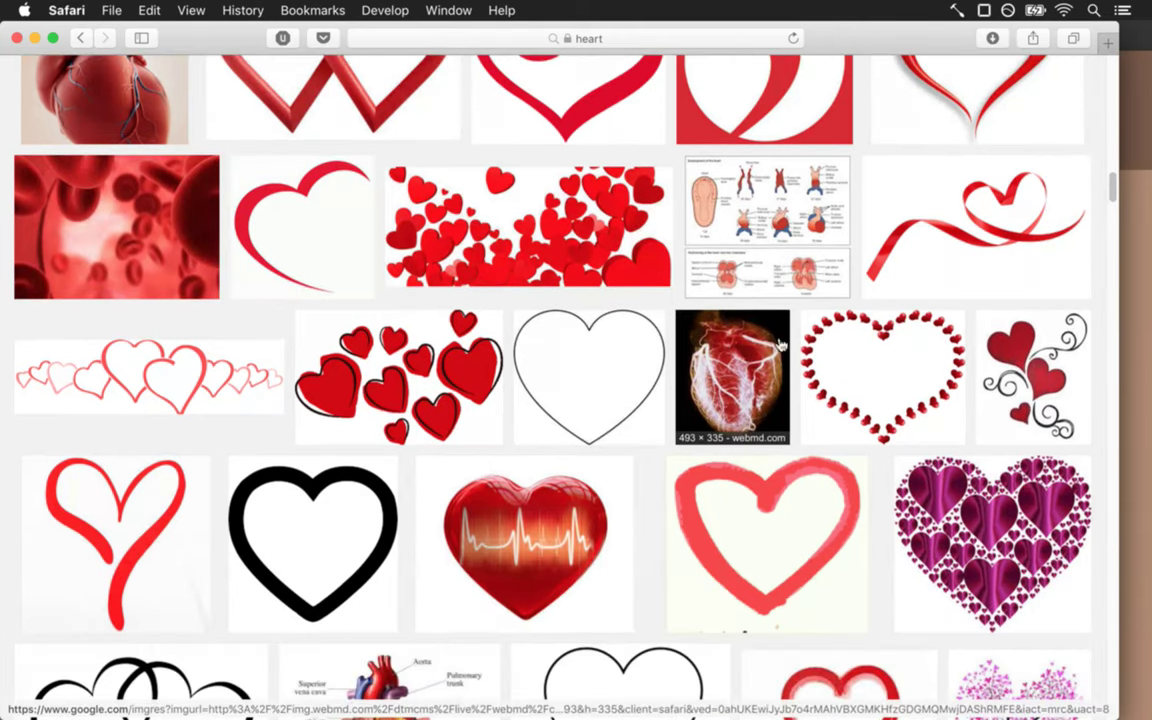
Open the WebMD heart arteriogram at full size in its own tab and copy the image.
{"action": "left_click", "coordinate": [748, 355]}
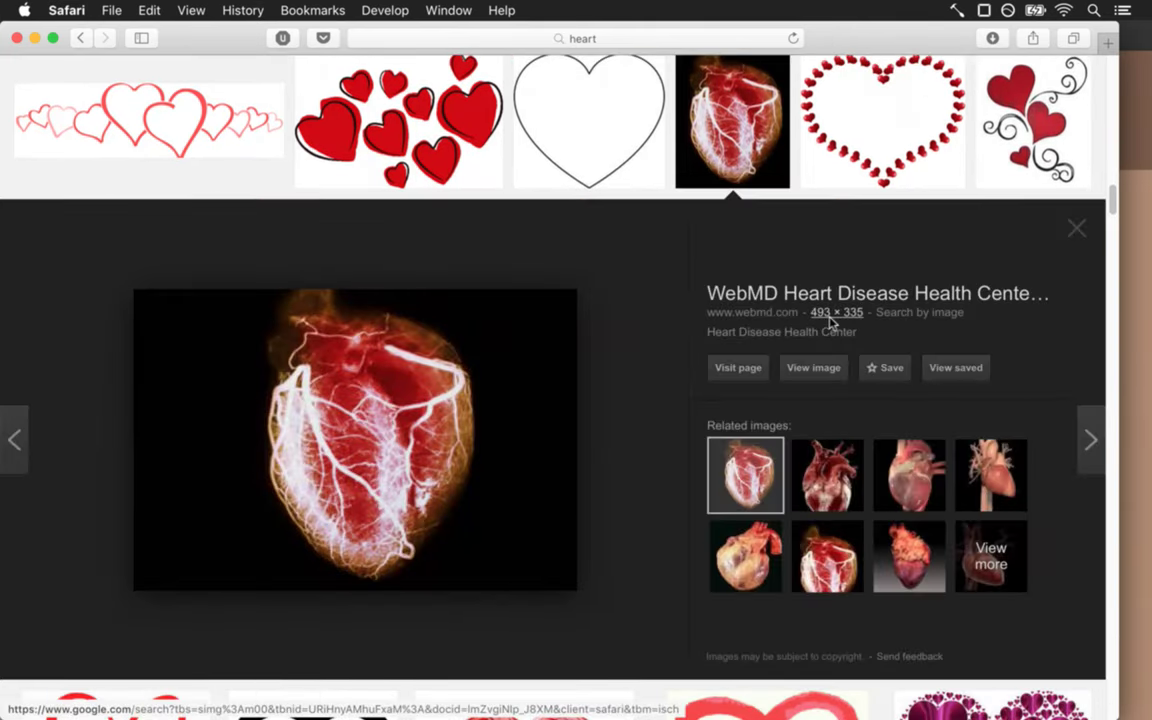
{"action": "left_click", "coordinate": [828, 368]}
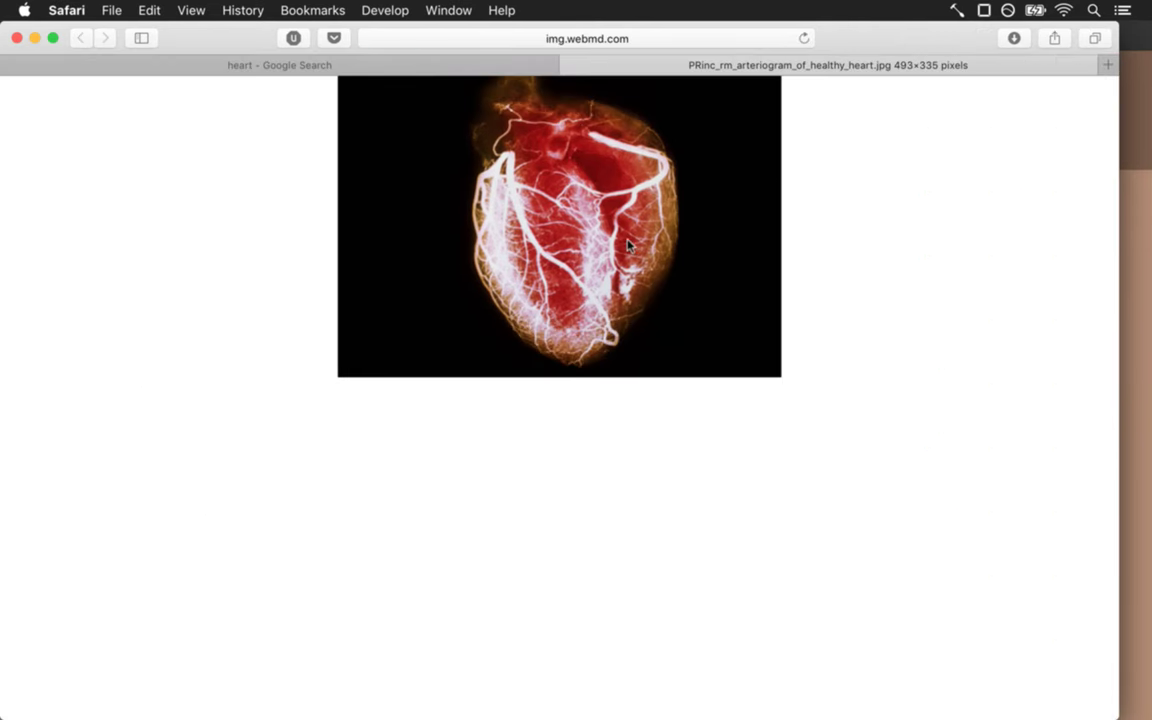
{"action": "right_click", "coordinate": [624, 250]}
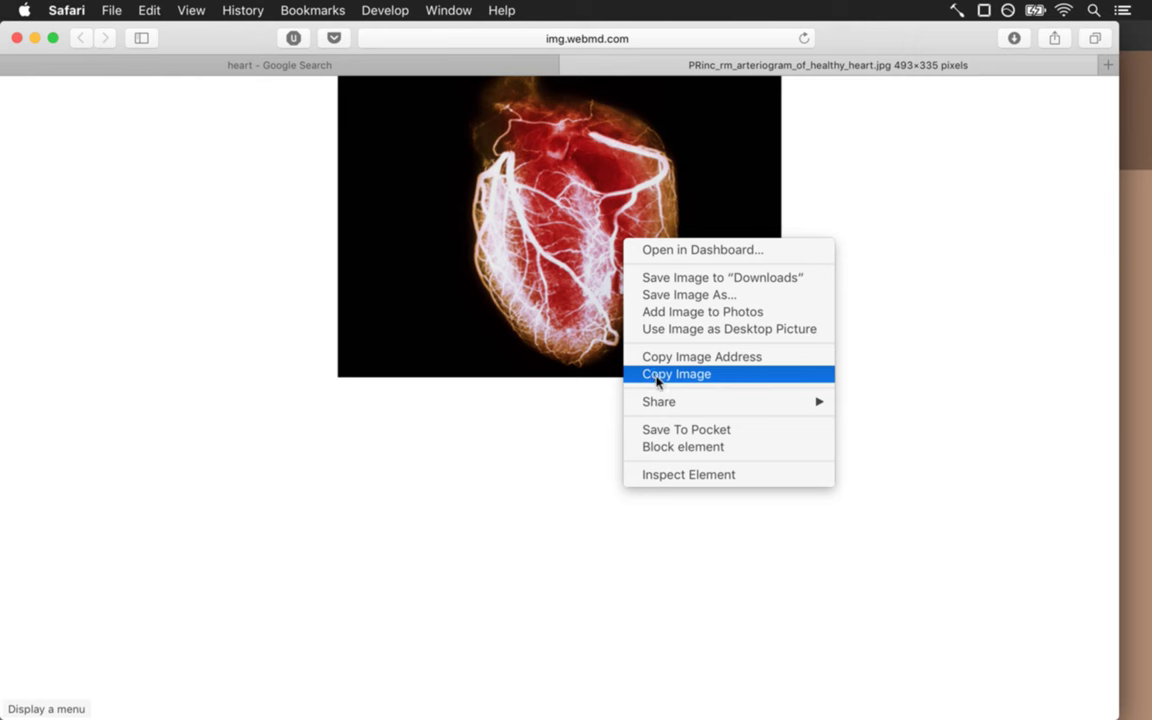
{"action": "left_click", "coordinate": [661, 375]}
{"action": "key", "text": "super+Tab"}
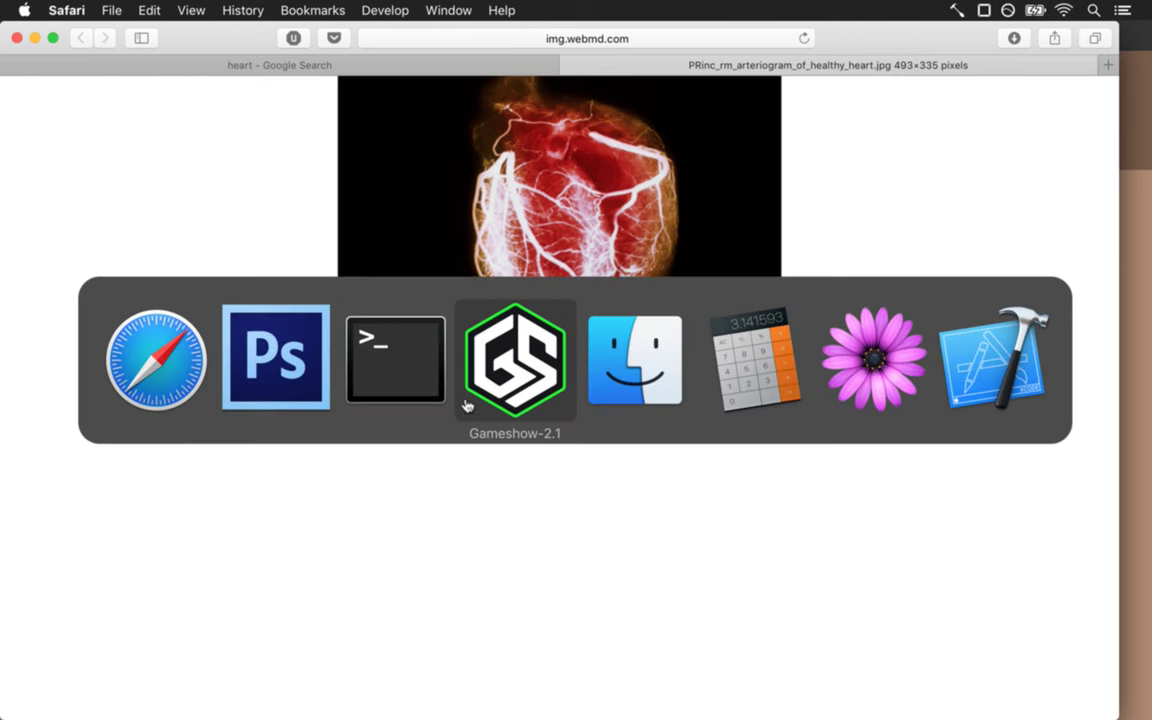
Save the arteriogram image to the Desktop as PRinc_rm_arteriogram_of_healthy_heart.
{"action": "right_click", "coordinate": [686, 219]}
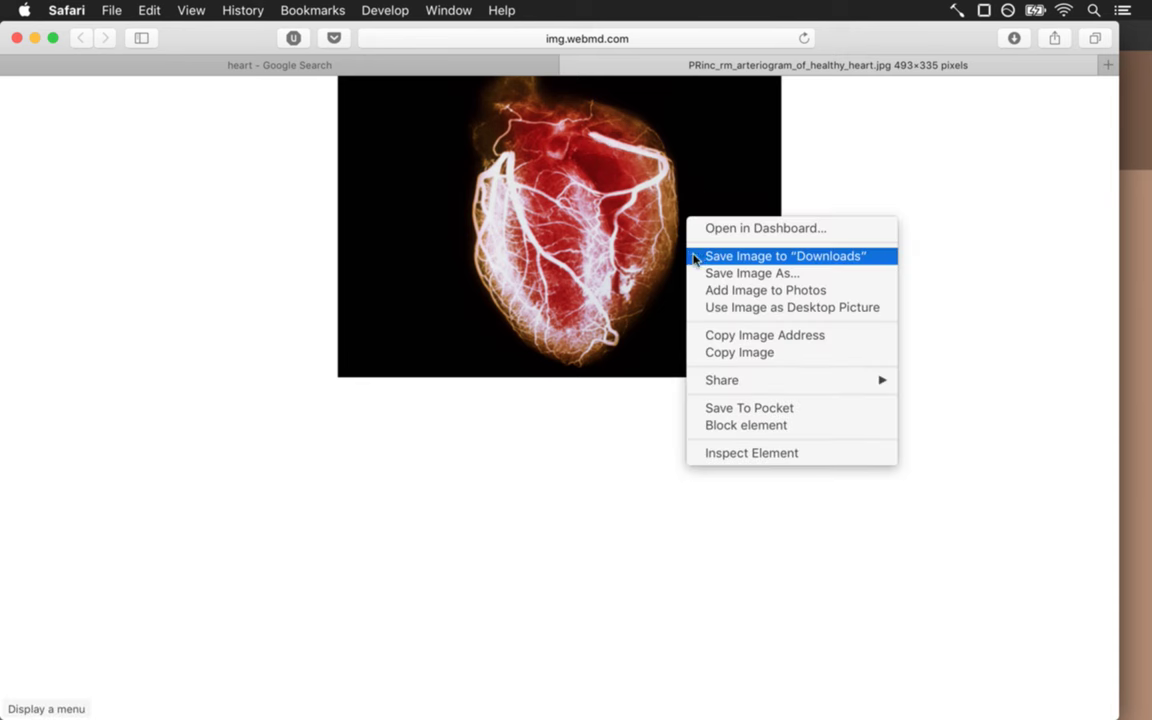
{"action": "left_click", "coordinate": [716, 274]}
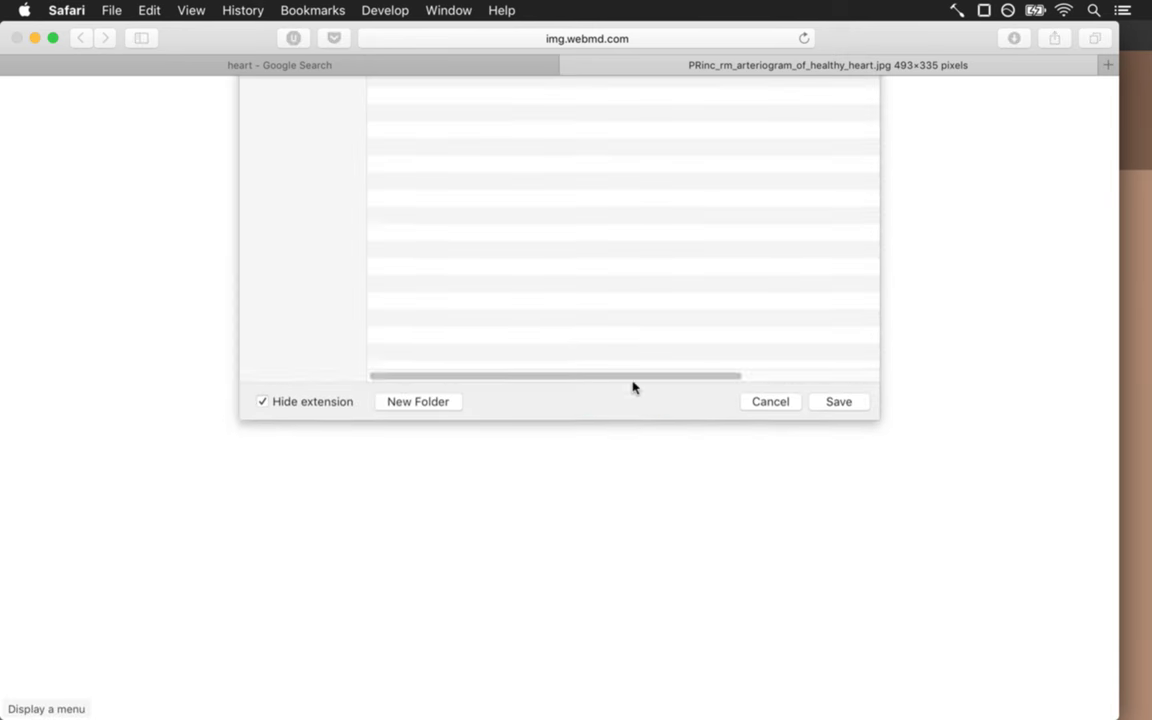
{"action": "left_click", "coordinate": [316, 489]}
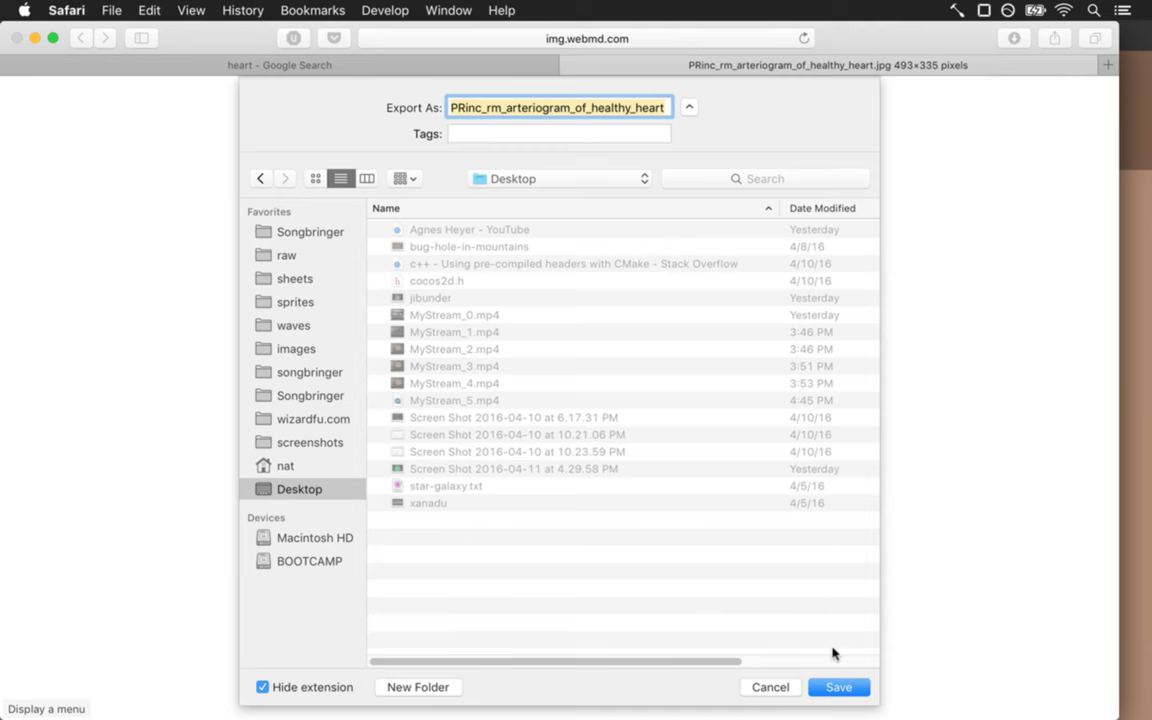
{"action": "key", "text": "Return"}
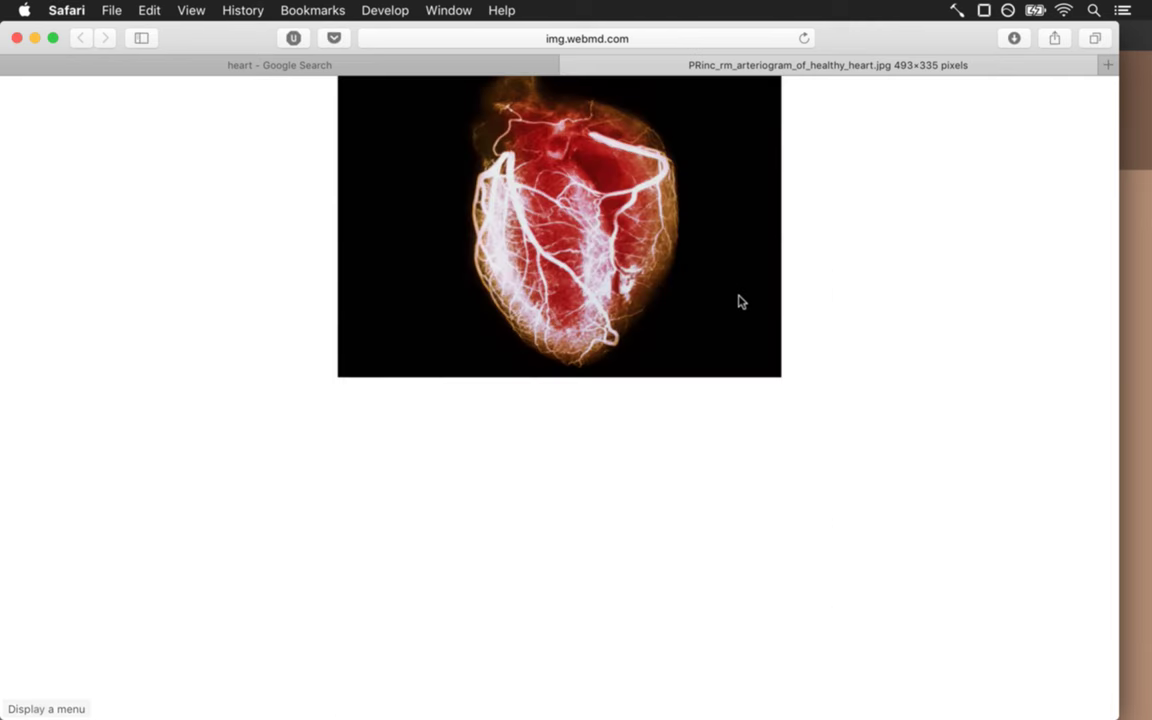
Copy the arteriogram again, switch to Photoshop and paste it as a new layer above the meditator copy layer.
{"action": "right_click", "coordinate": [620, 242]}
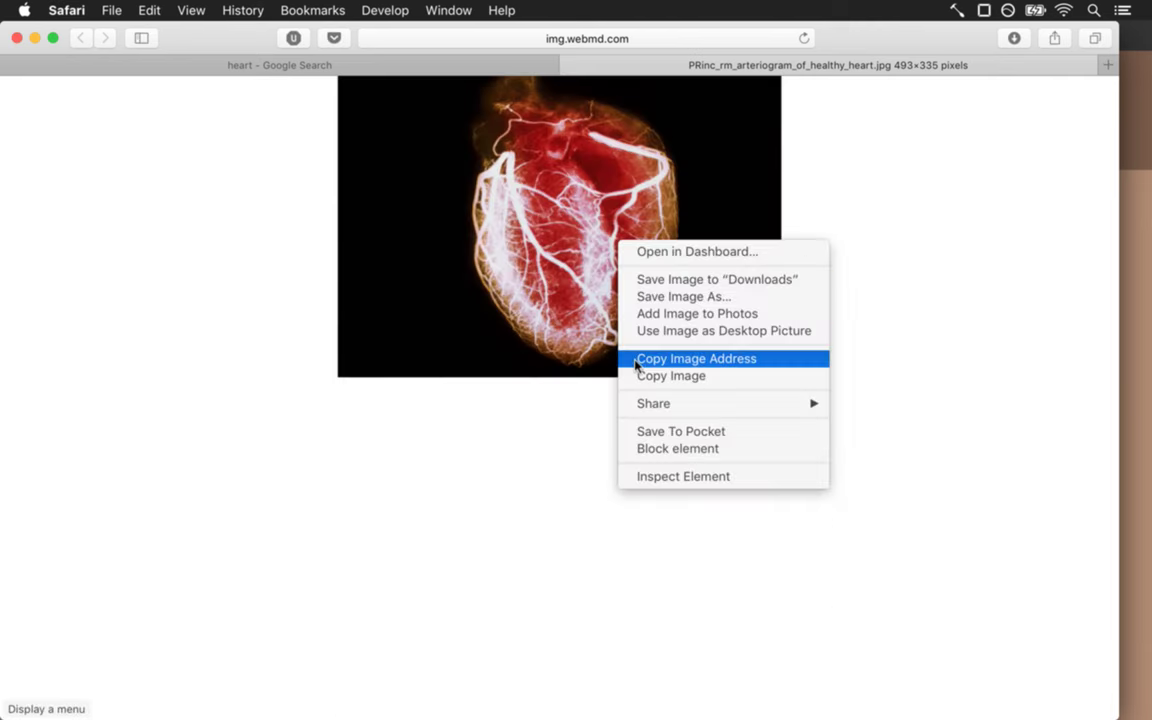
{"action": "left_click", "coordinate": [650, 377]}
{"action": "key", "text": "super+Tab"}
{"action": "left_click", "coordinate": [300, 383]}
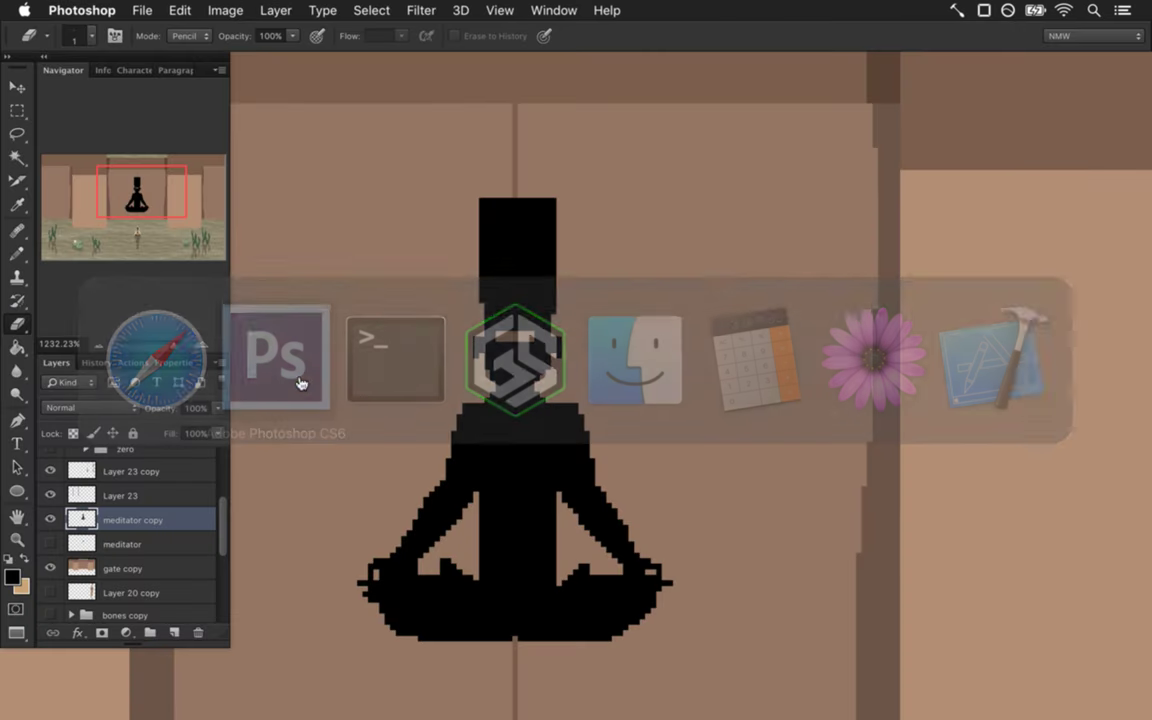
{"action": "scroll", "coordinate": [511, 337], "scroll_direction": "down", "scroll_amount": 5}
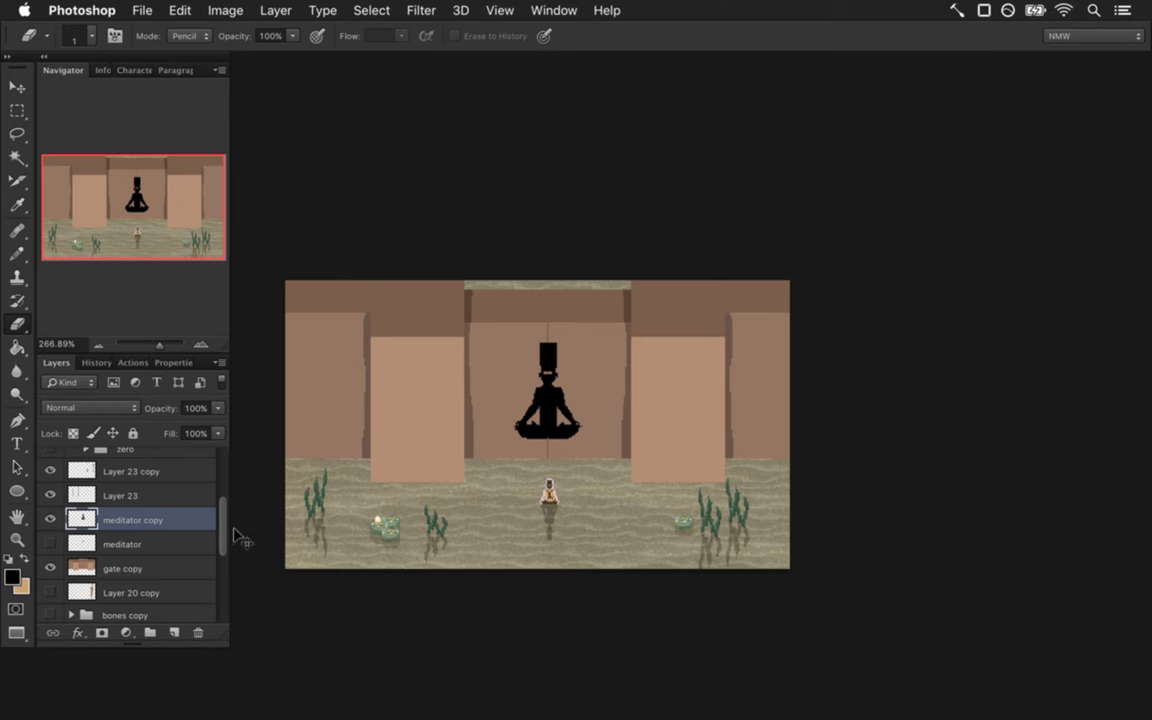
{"action": "key", "text": "super+v"}
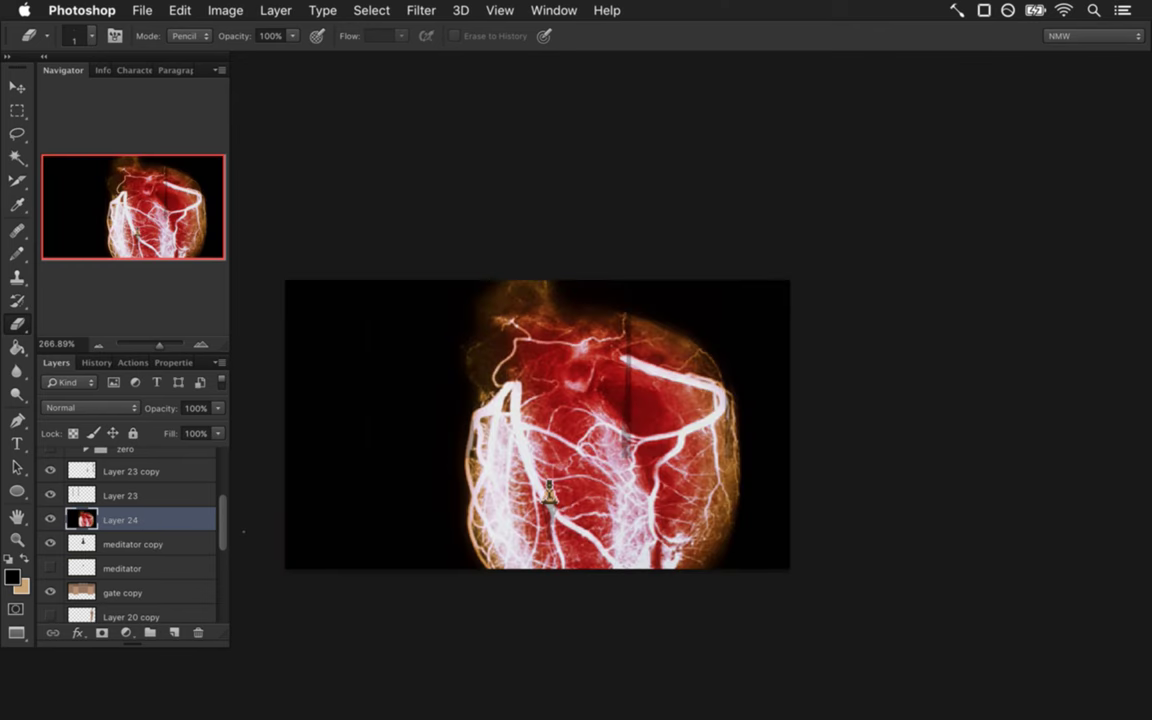
Scale the pasted arteriogram to about 71% so it fits the canvas height, place it near the centre, and hide its layer.
{"action": "key", "text": "v"}
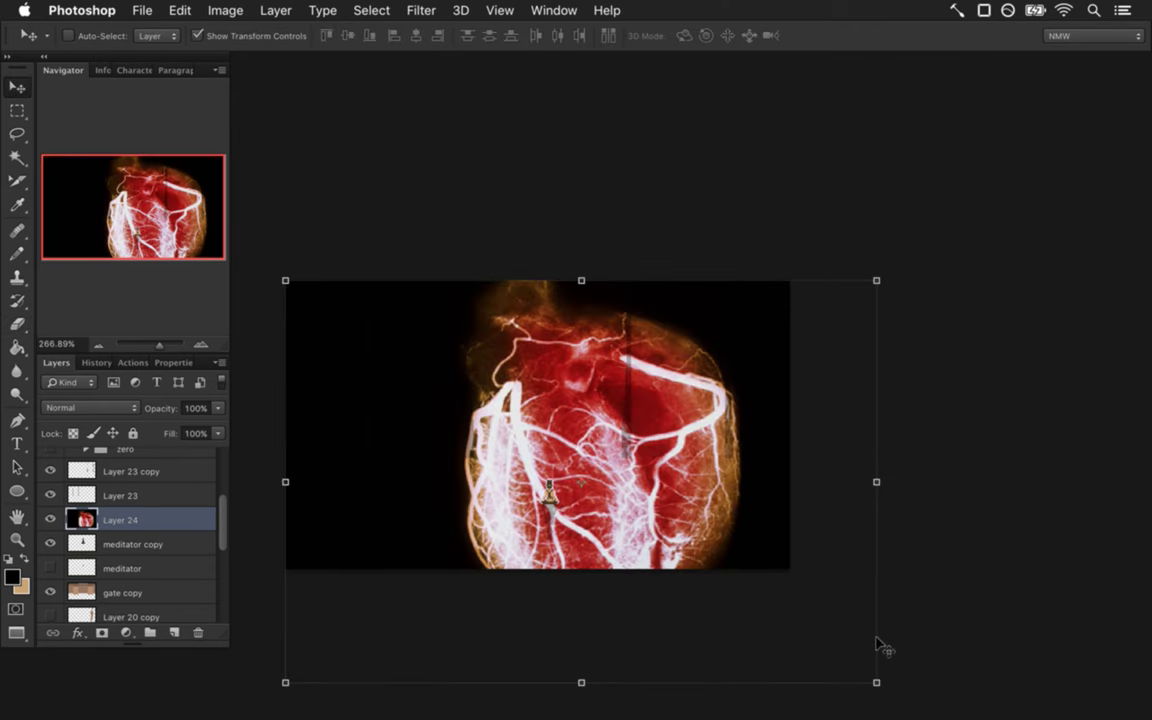
{"action": "left_click_drag", "start_coordinate": [458, 367], "coordinate": [448, 220]}
{"action": "left_click", "coordinate": [866, 136]}
{"action": "left_click_drag", "start_coordinate": [872, 131], "coordinate": [658, 284]}
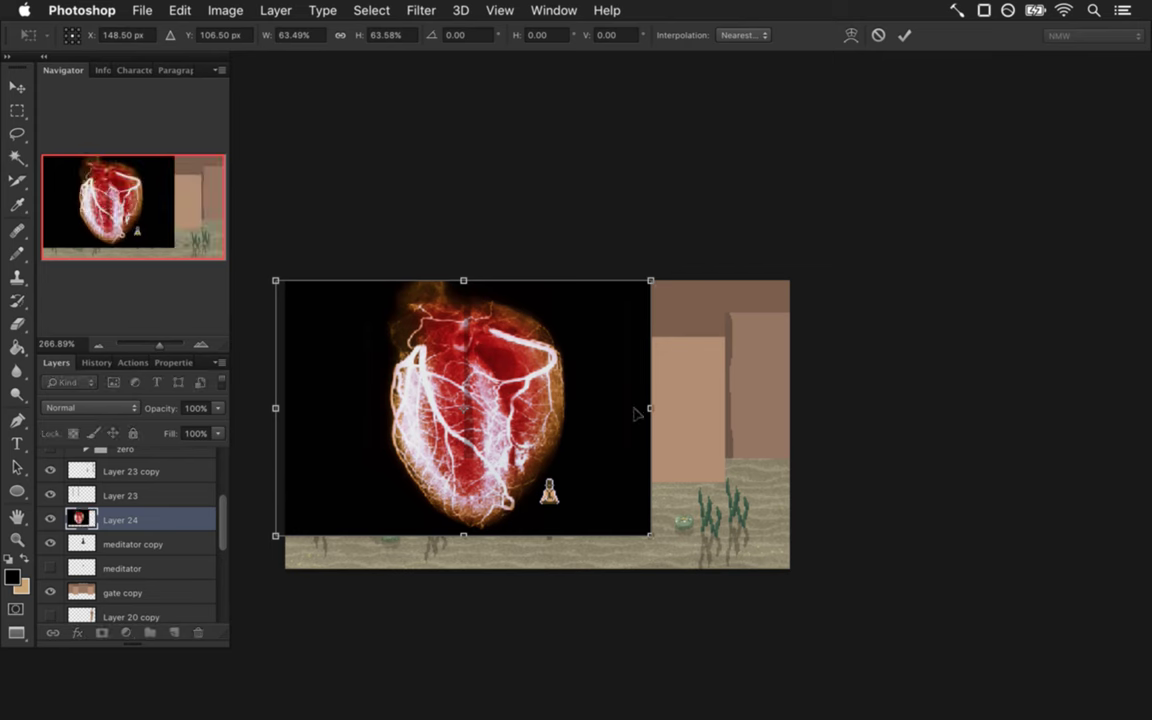
{"action": "left_click_drag", "start_coordinate": [651, 538], "coordinate": [701, 570]}
{"action": "left_click_drag", "start_coordinate": [617, 443], "coordinate": [669, 428]}
{"action": "left_click", "coordinate": [904, 35]}
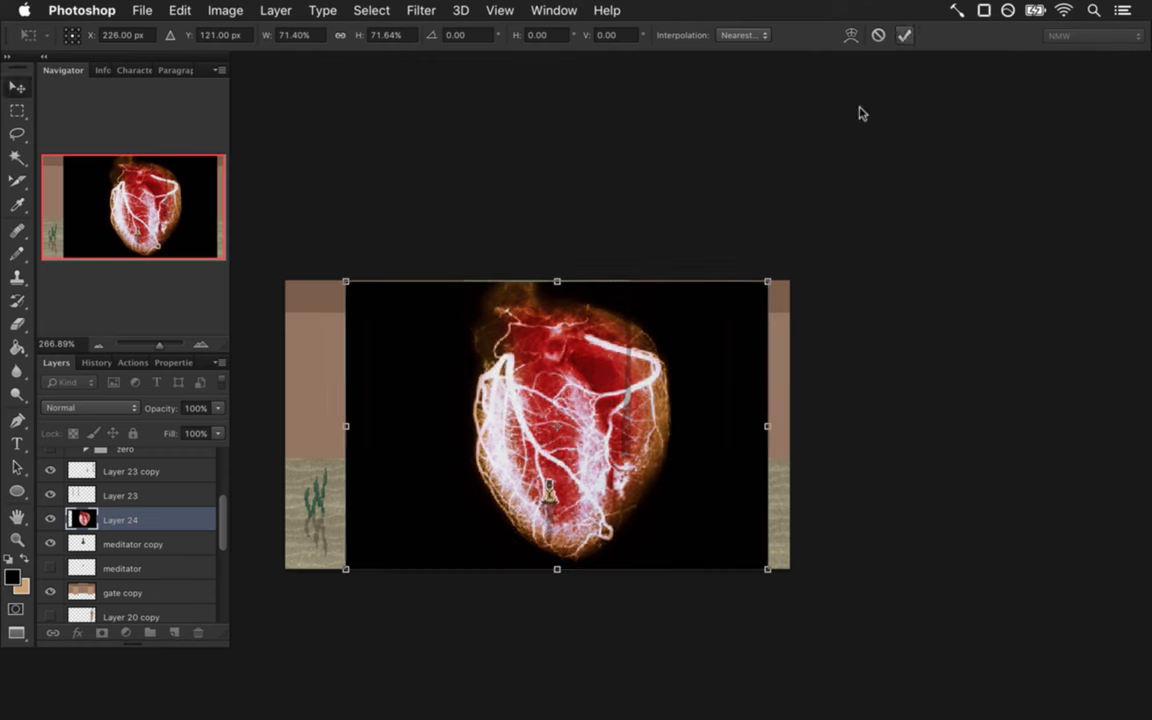
{"action": "left_click", "coordinate": [50, 519]}
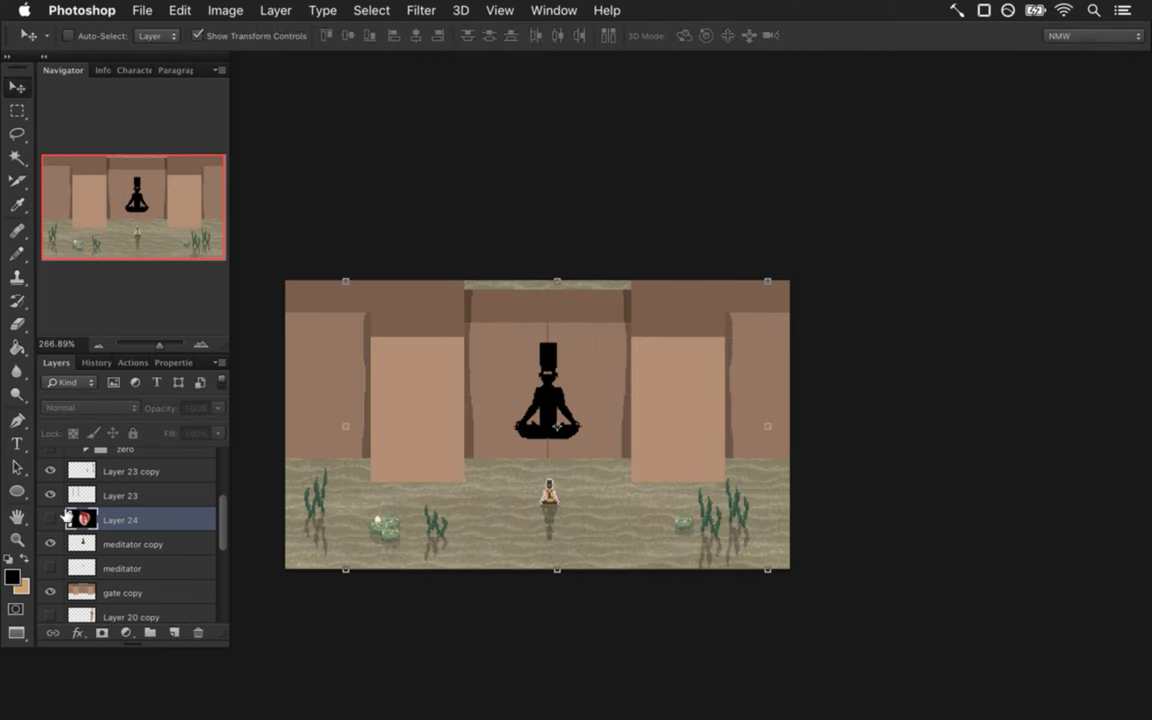
Switch to Safari and compare the related anatomical heart images in the Google Images results.
{"action": "key", "text": "super+Tab"}
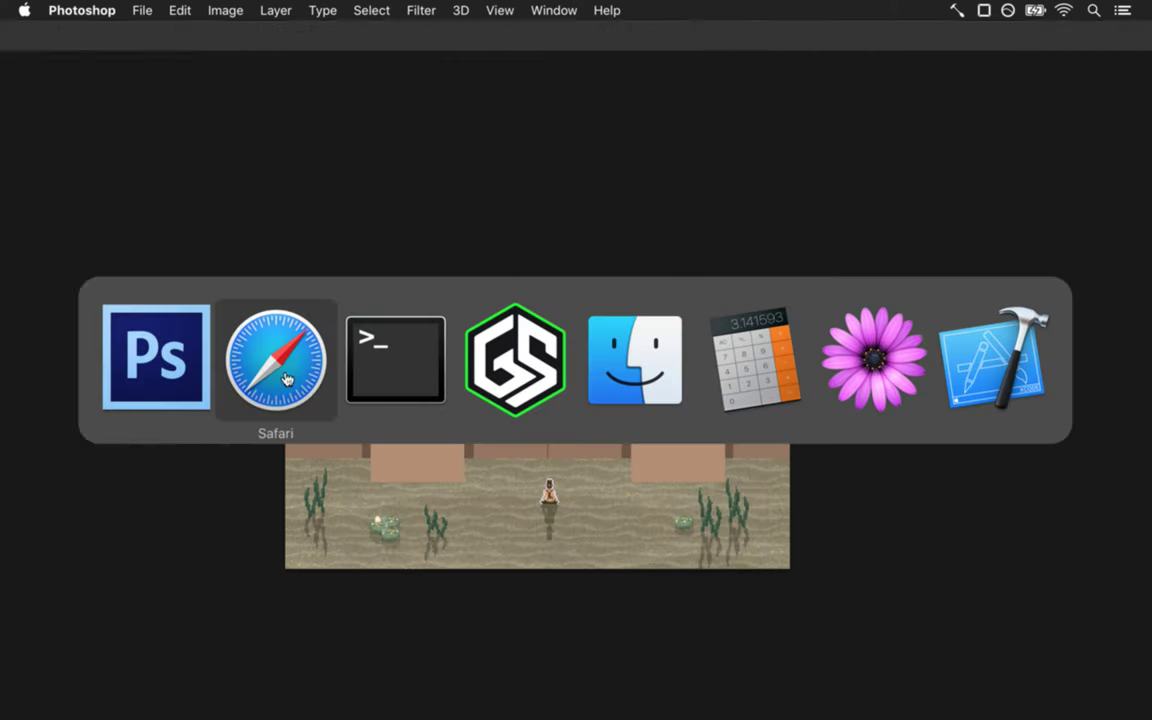
{"action": "left_click", "coordinate": [320, 325]}
{"action": "left_click", "coordinate": [395, 76]}
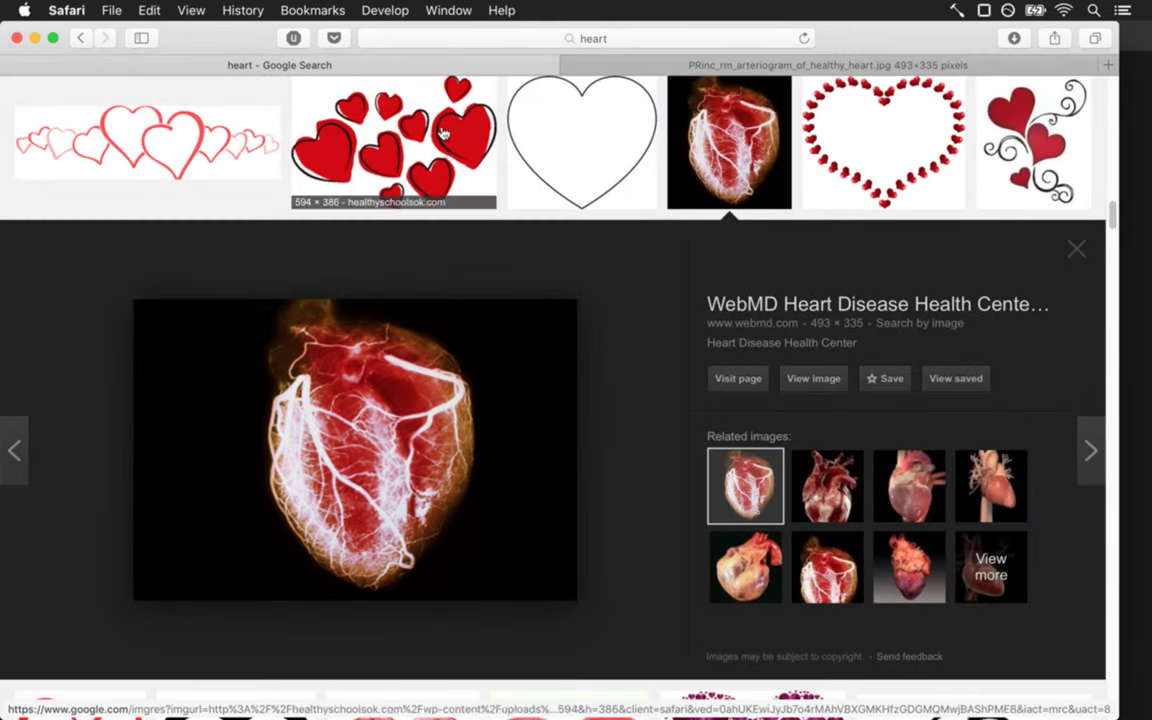
{"action": "left_click", "coordinate": [843, 487]}
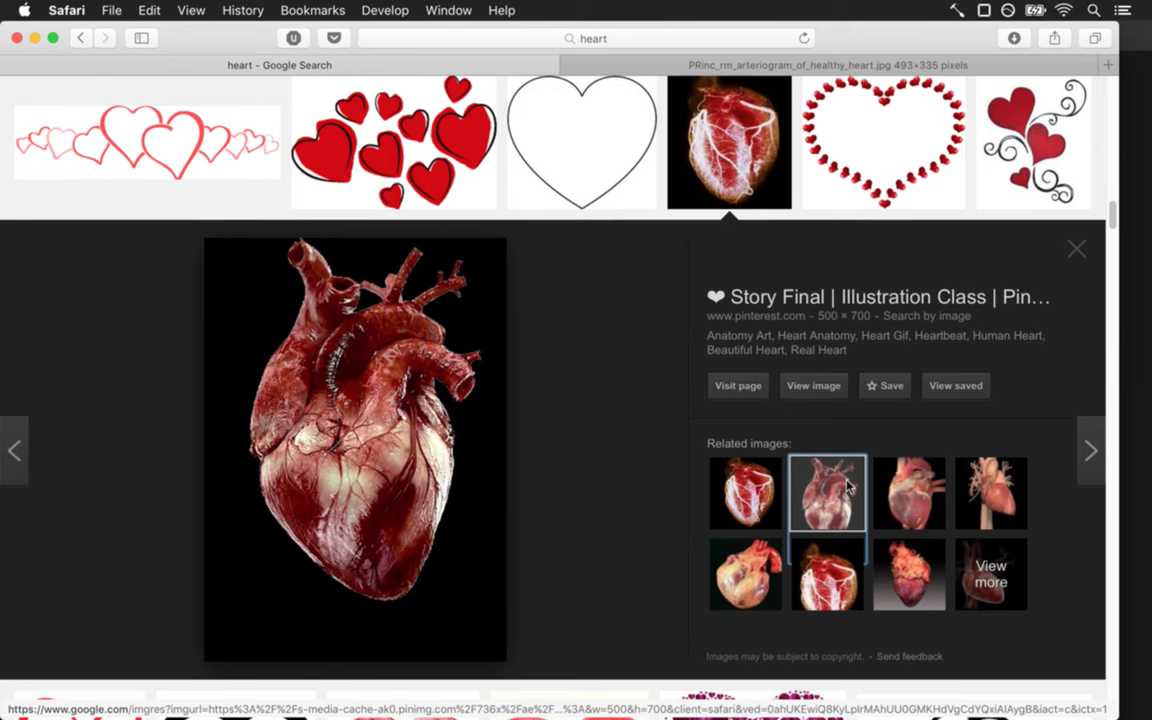
{"action": "left_click", "coordinate": [910, 492]}
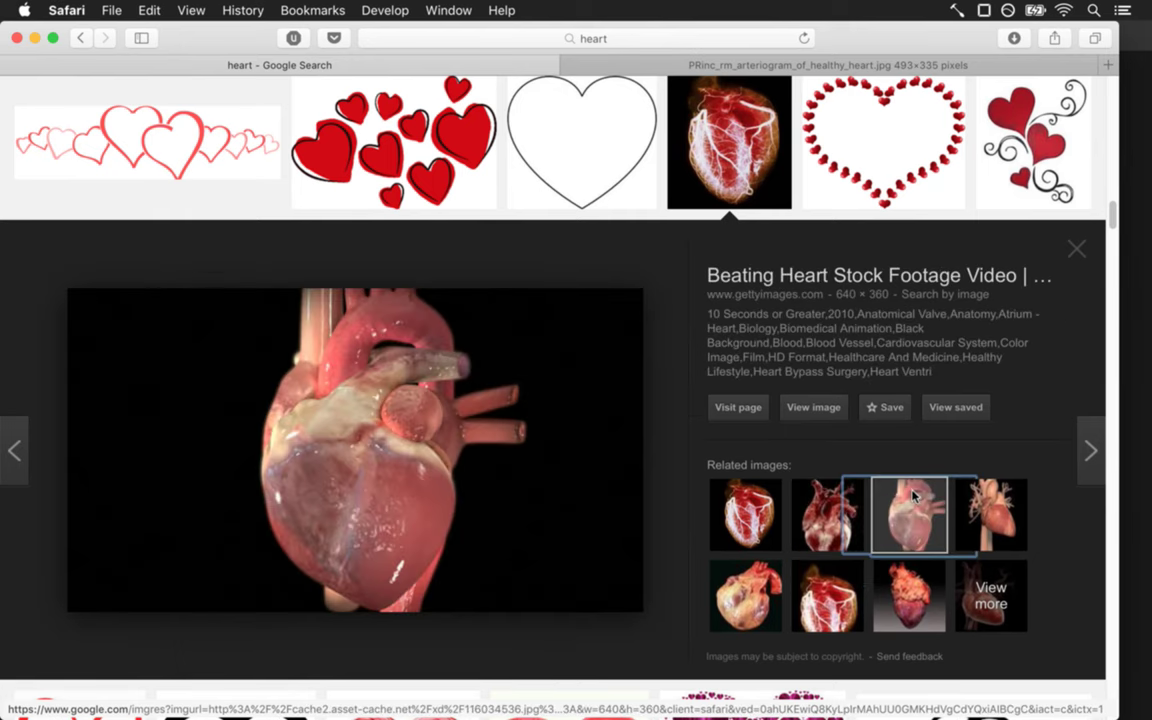
{"action": "left_click", "coordinate": [988, 495]}
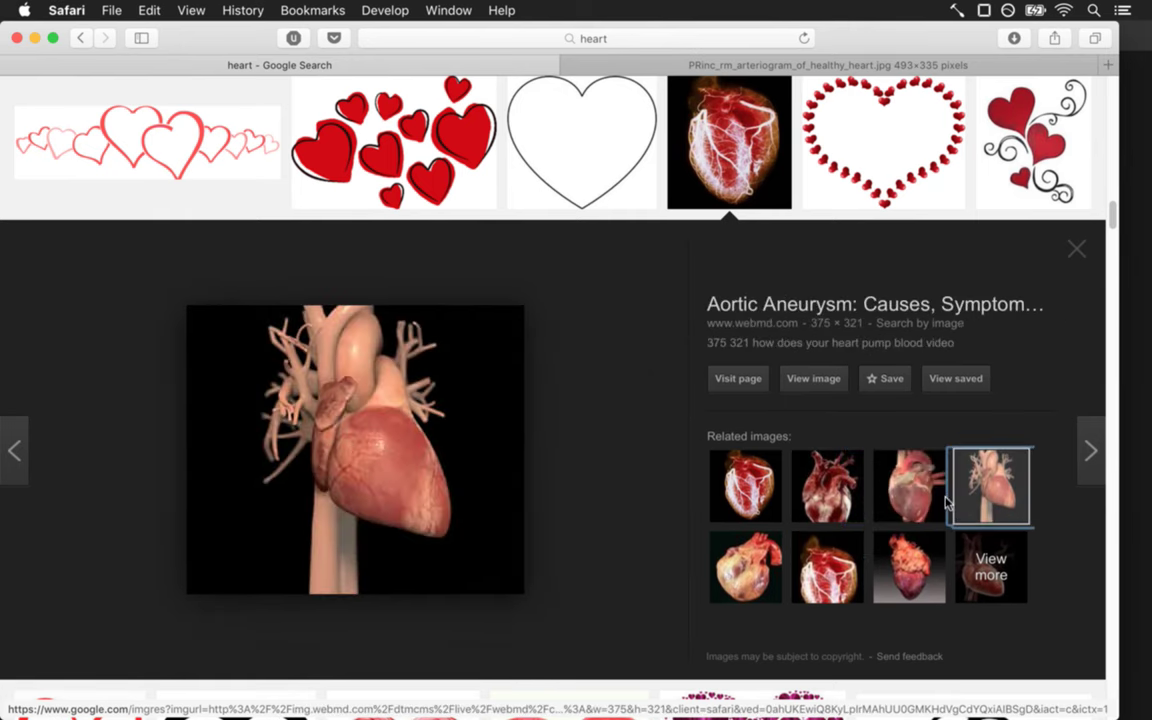
{"action": "left_click", "coordinate": [762, 540]}
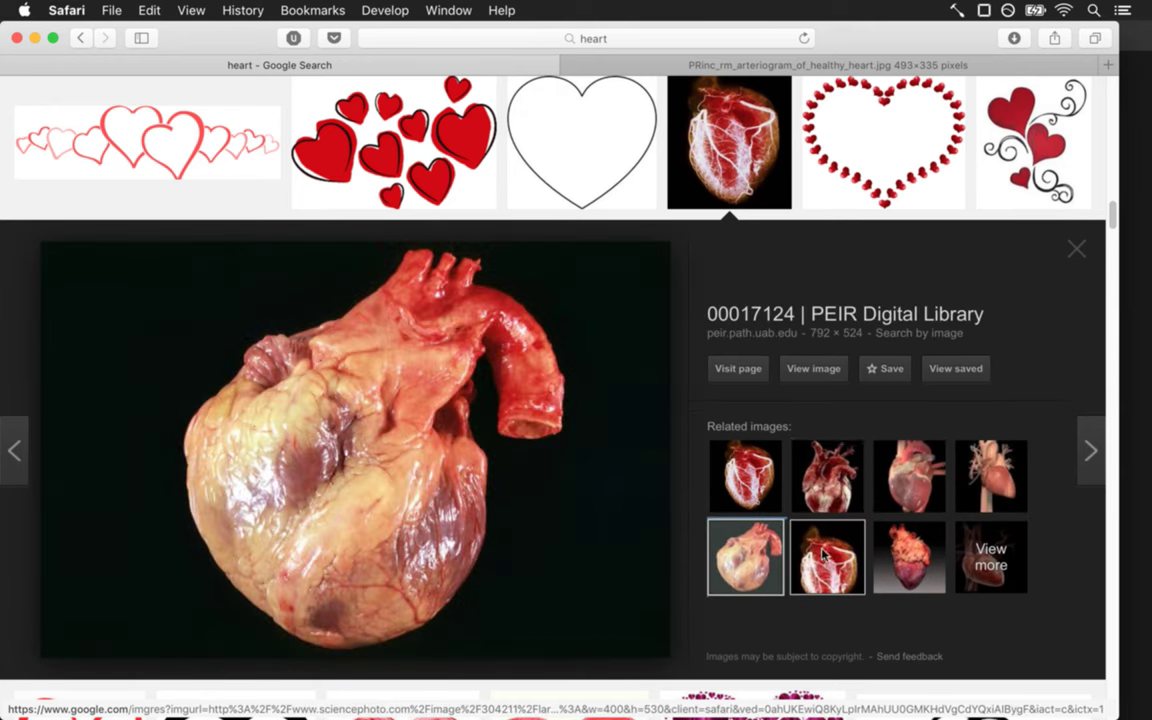
{"action": "left_click", "coordinate": [838, 566]}
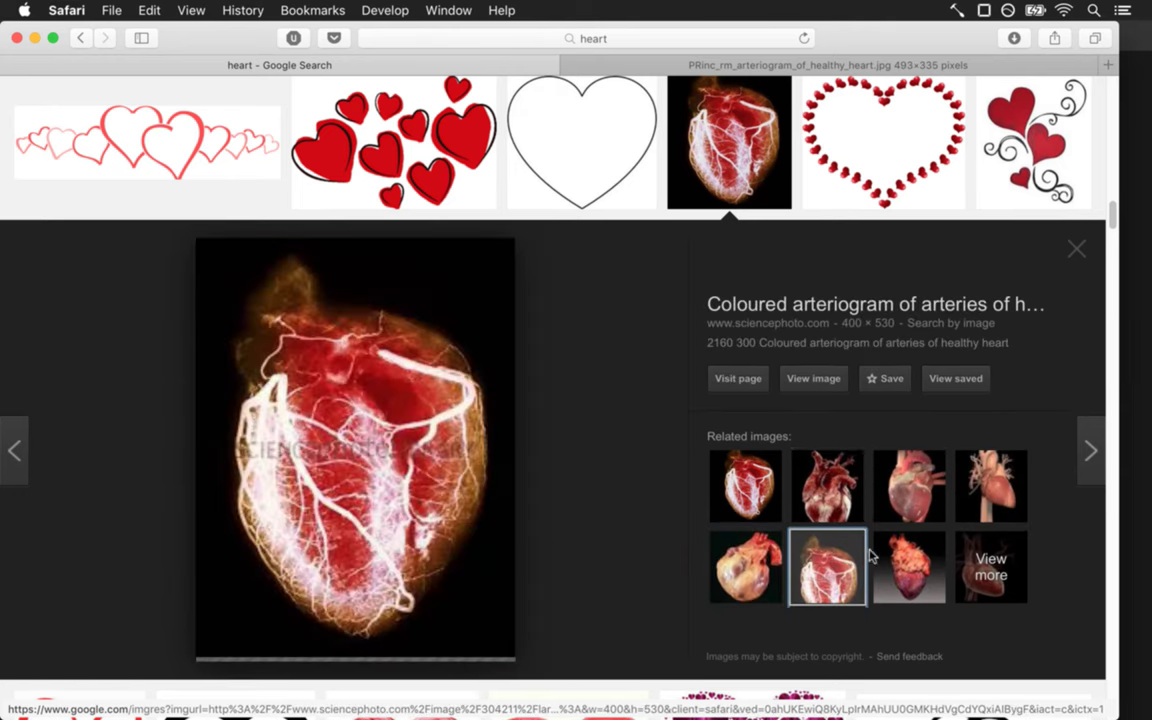
{"action": "left_click", "coordinate": [915, 570]}
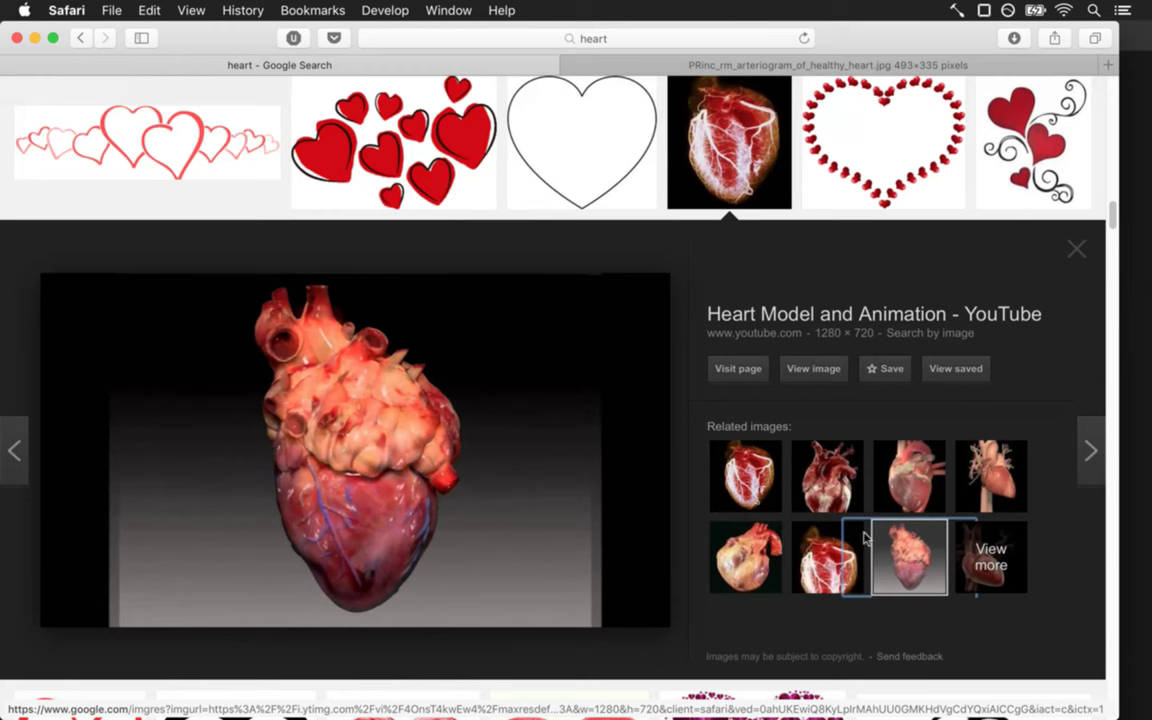
Open the 500 × 700 Pinterest anatomical heart at full size in its own tab and copy the image.
{"action": "left_click", "coordinate": [838, 490]}
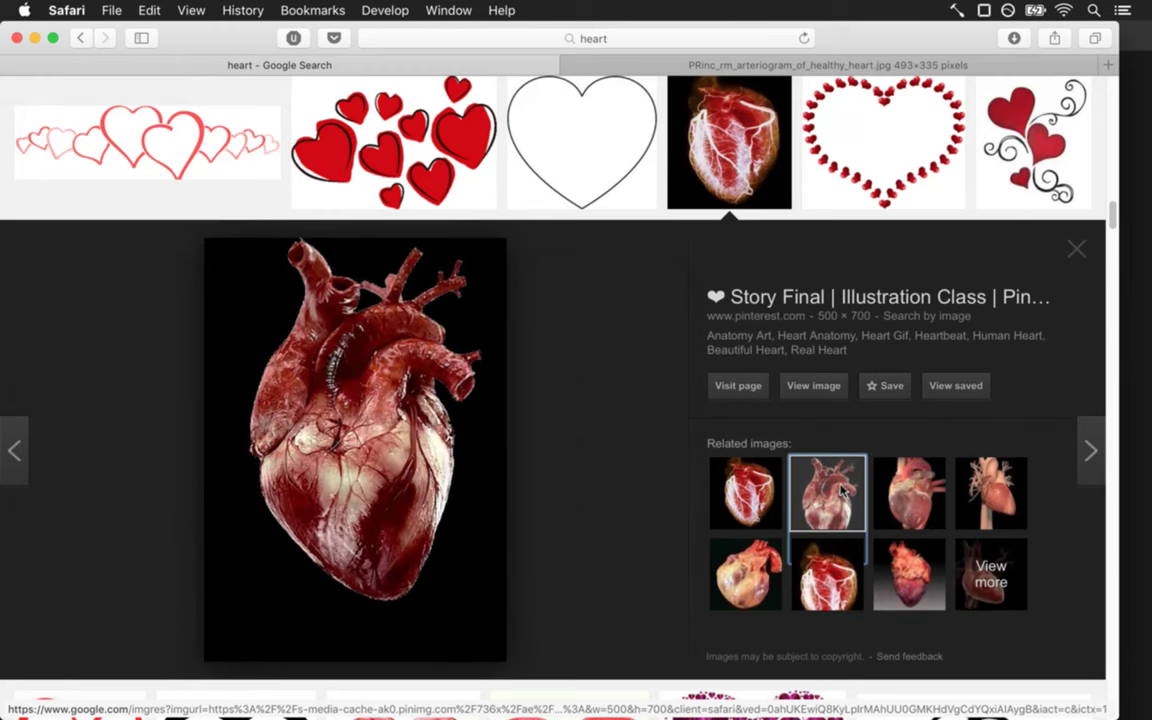
{"action": "left_click", "coordinate": [835, 389]}
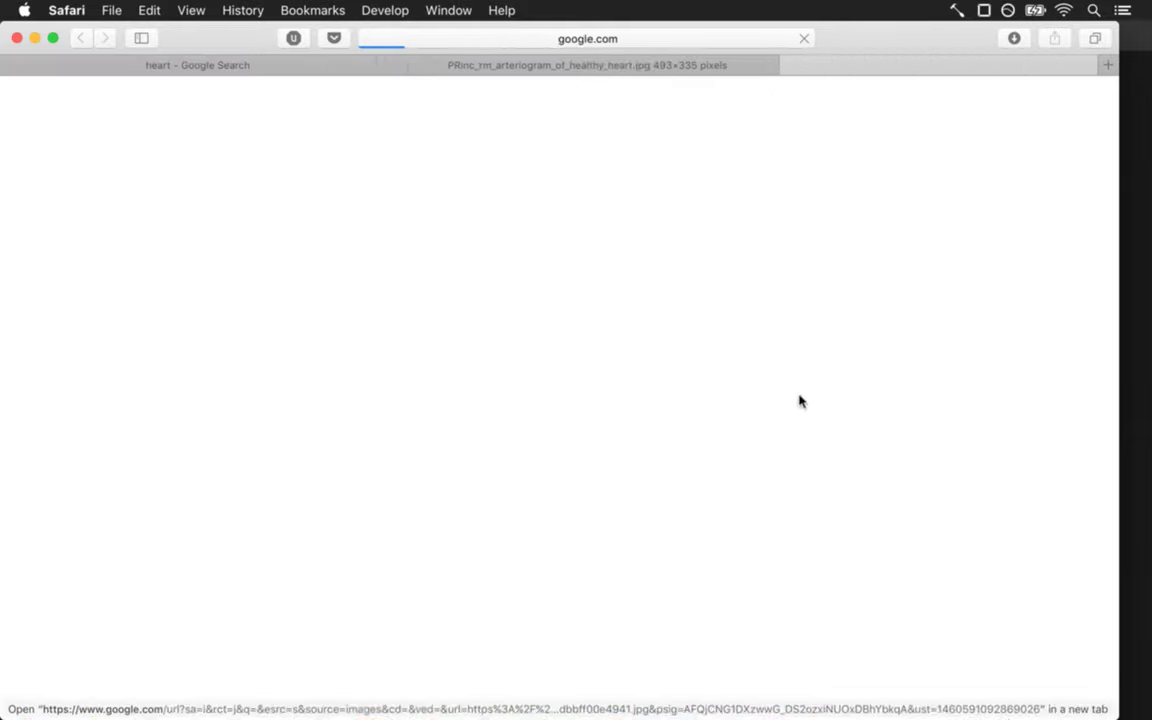
{"action": "right_click", "coordinate": [551, 302]}
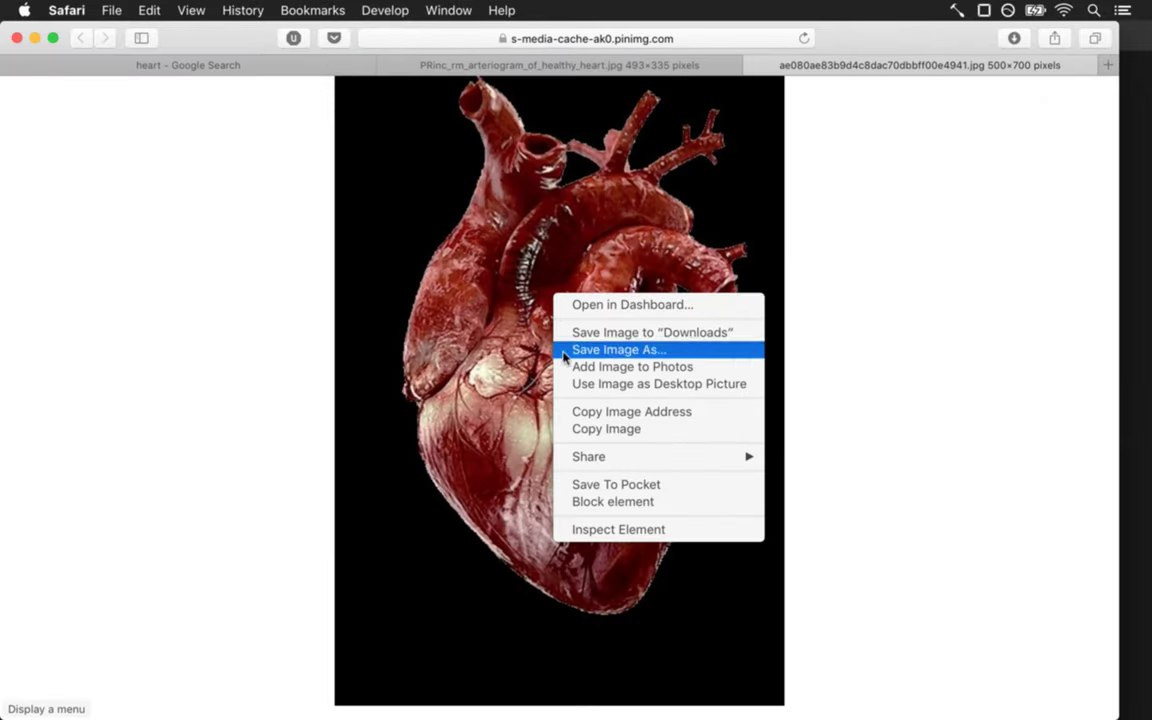
{"action": "left_click", "coordinate": [612, 427]}
Switch to Photoshop and paste the anatomical heart as a new layer above the hidden arteriogram layer.
{"action": "key", "text": "super+Tab"}
{"action": "left_click", "coordinate": [290, 388]}
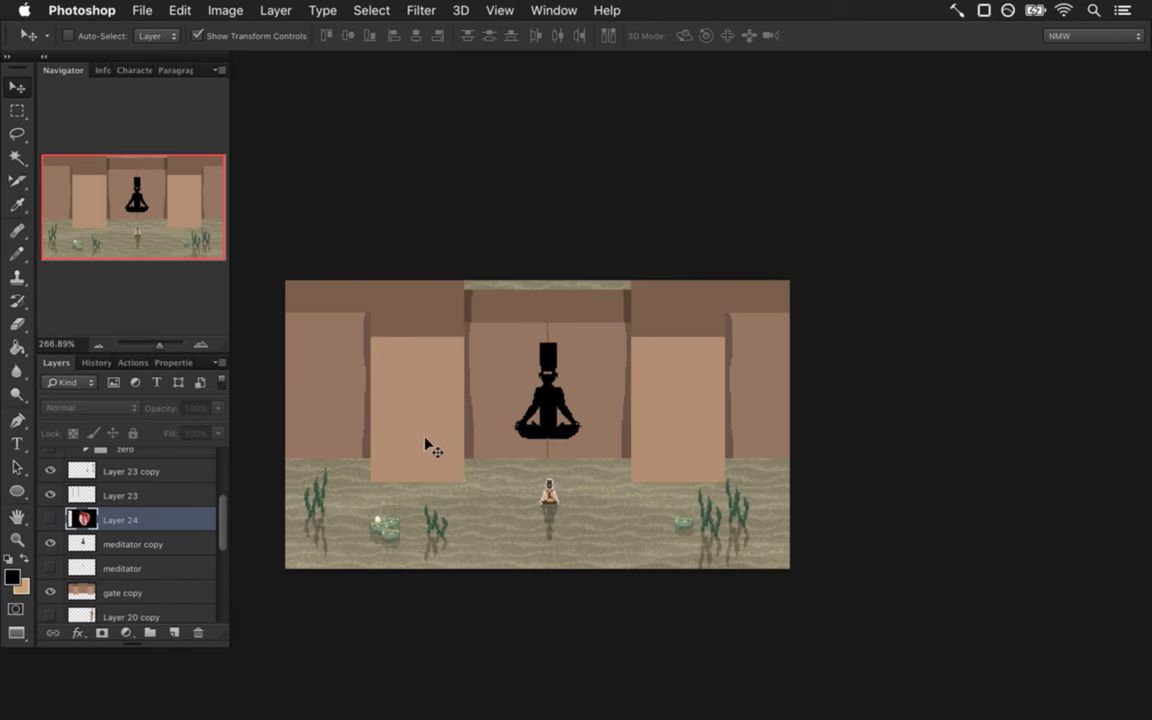
{"action": "key", "text": "super+v"}
{"action": "left_click_drag", "start_coordinate": [609, 472], "coordinate": [549, 455]}
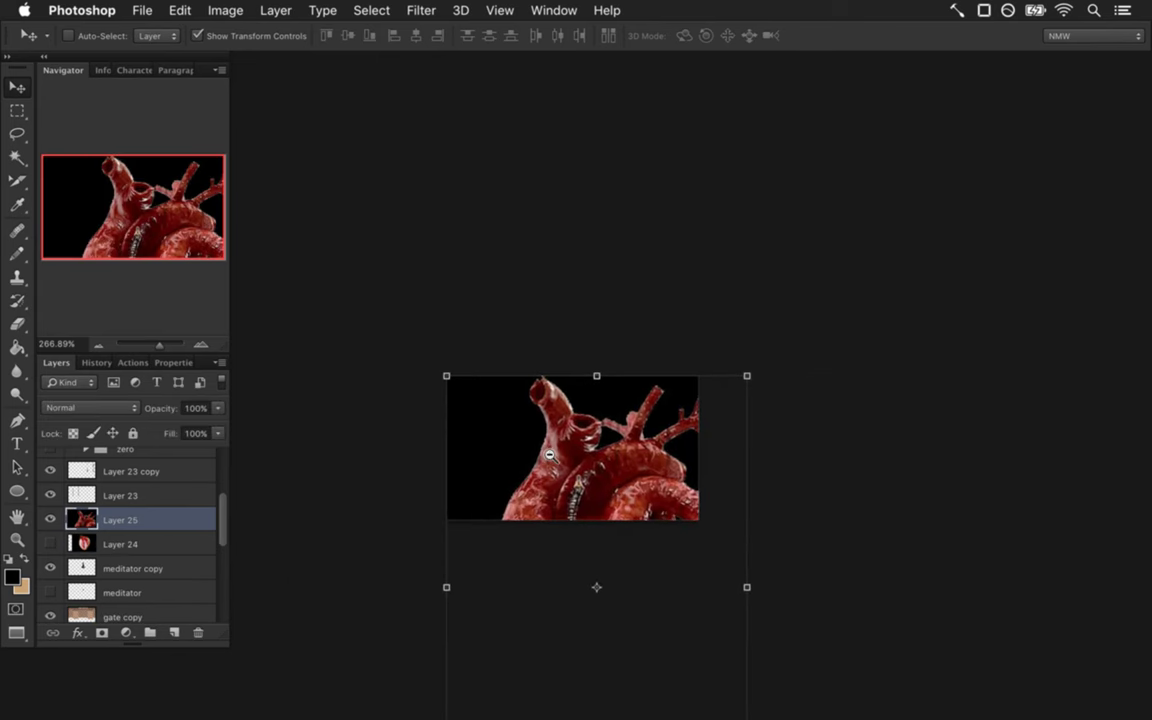
Scale the pasted heart image to about 34% and move it over the gate, flush with the canvas's upper edge.
{"action": "key", "text": "Return"}
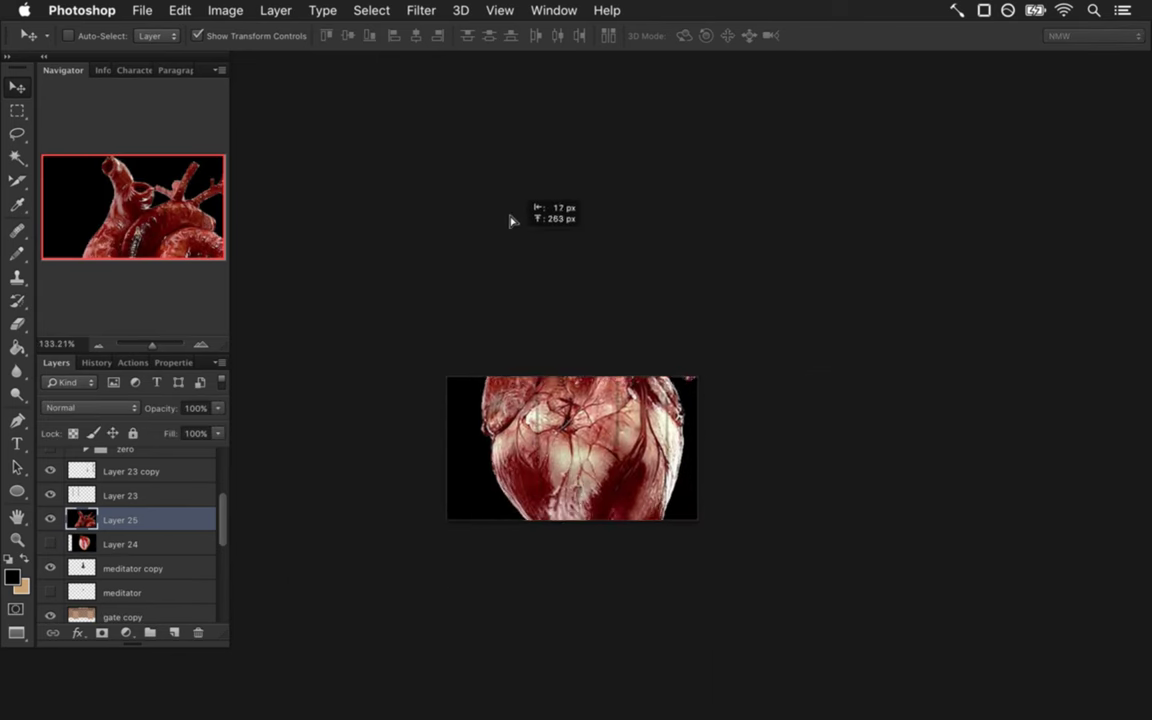
{"action": "left_click_drag", "start_coordinate": [510, 220], "coordinate": [504, 184]}
{"action": "left_click", "coordinate": [731, 194]}
{"action": "left_click_drag", "start_coordinate": [719, 217], "coordinate": [601, 411]}
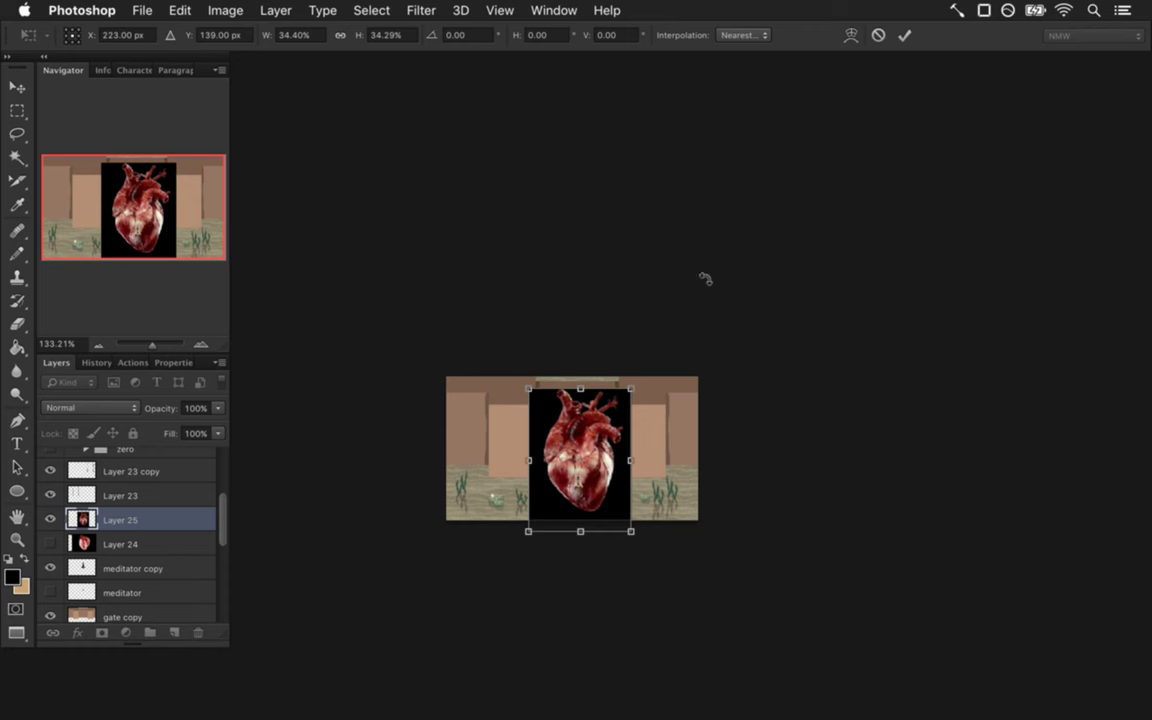
{"action": "left_click", "coordinate": [904, 38]}
{"action": "scroll", "coordinate": [613, 454], "scroll_direction": "up", "scroll_amount": 6}
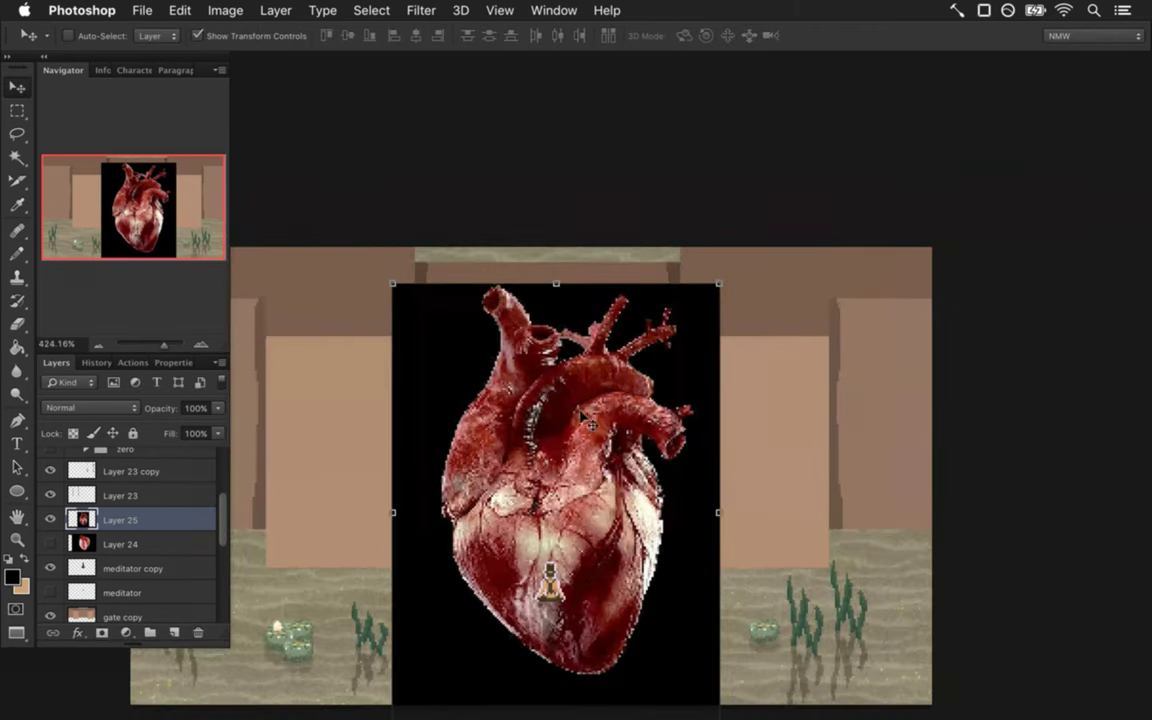
{"action": "left_click_drag", "start_coordinate": [507, 380], "coordinate": [482, 337]}
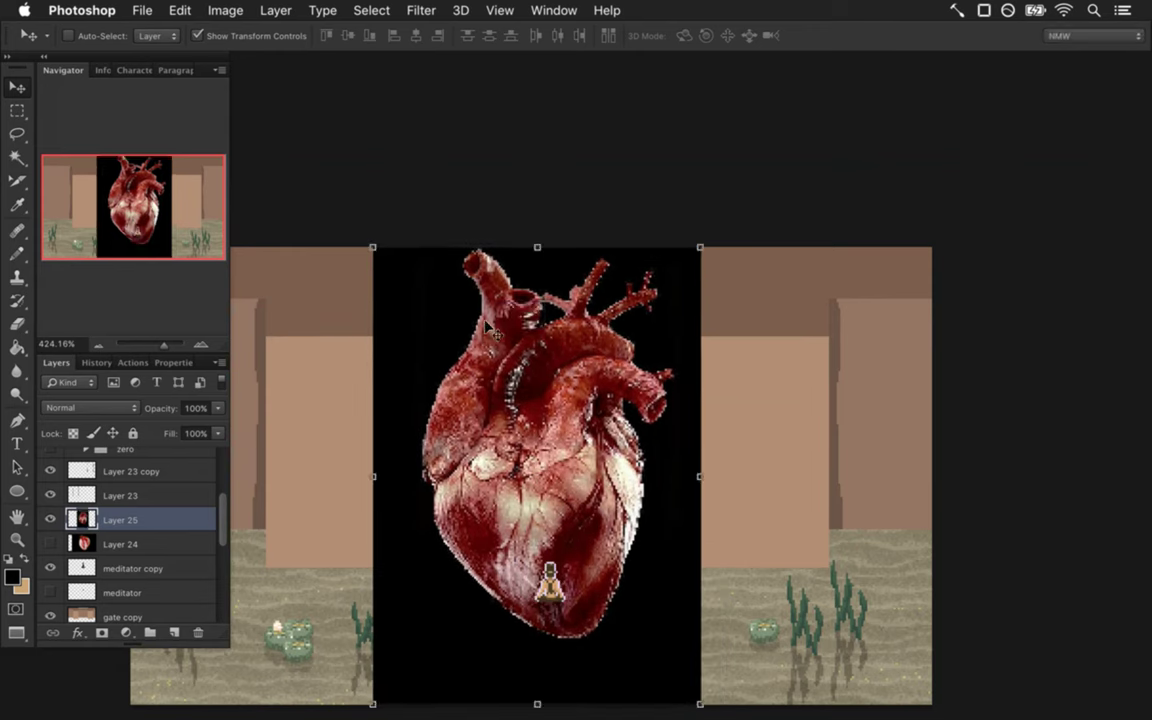
Remove the black background around the heart with the Magic Wand and shift the cut-out heart slightly lower.
{"action": "left_click", "coordinate": [18, 160]}
{"action": "left_click", "coordinate": [401, 368]}
{"action": "key", "text": "Delete"}
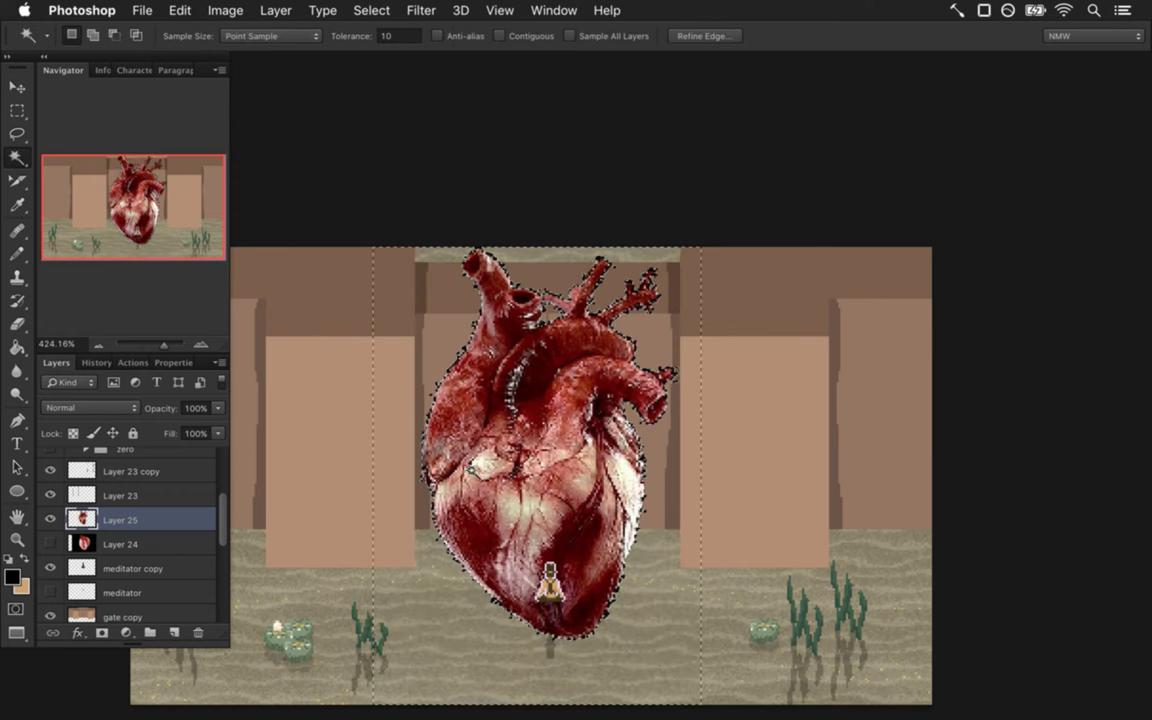
{"action": "key", "text": "m"}
{"action": "key", "text": "ctrl+d"}
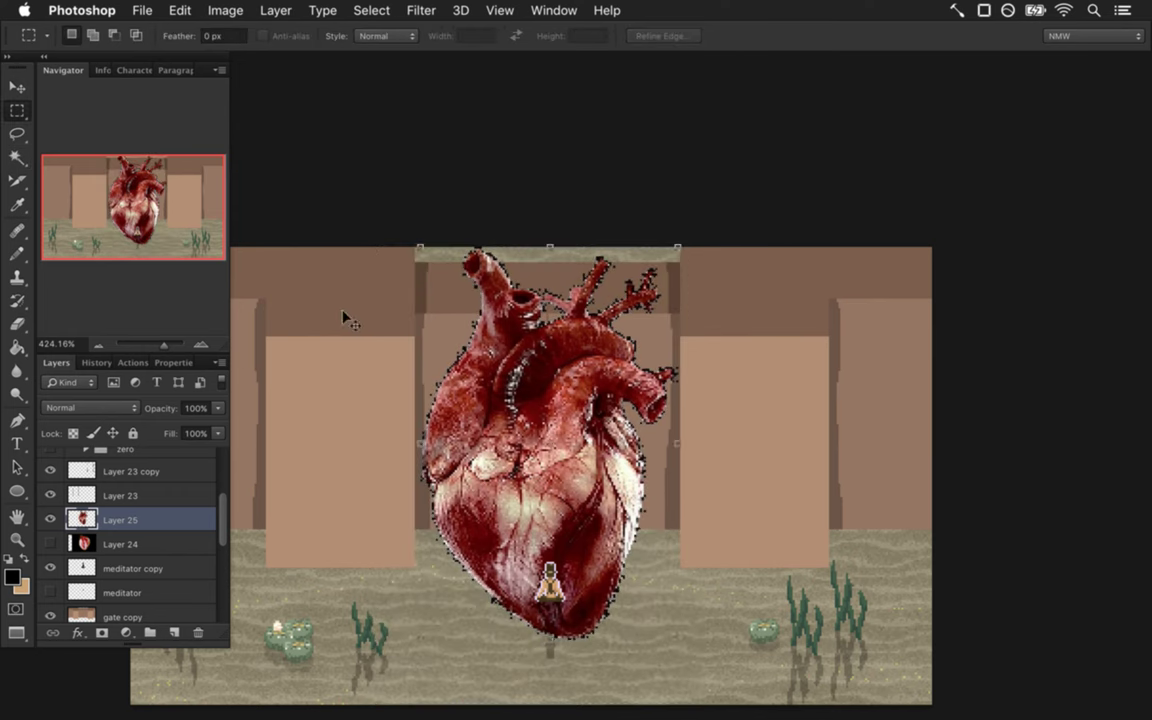
{"action": "key", "text": "v"}
{"action": "left_click_drag", "start_coordinate": [593, 320], "coordinate": [601, 375]}
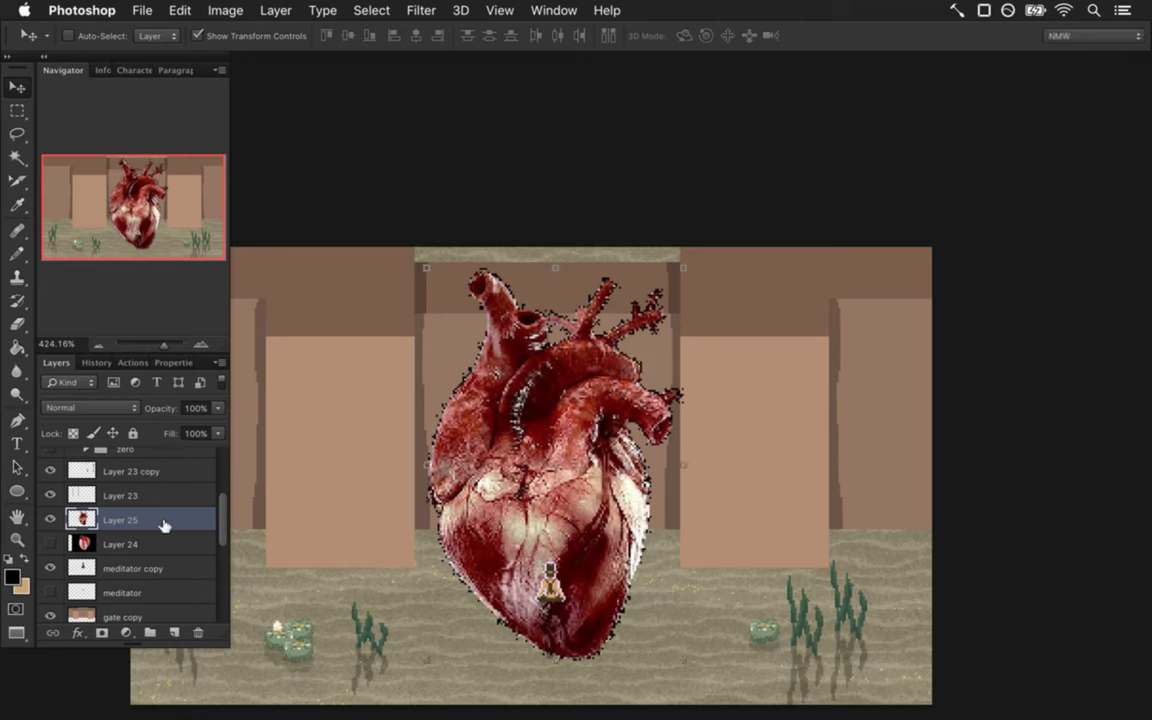
Duplicate the heart layer, hide the original, and scale the copy to about 9% over the meditating silhouette.
{"action": "key", "text": "super+j"}
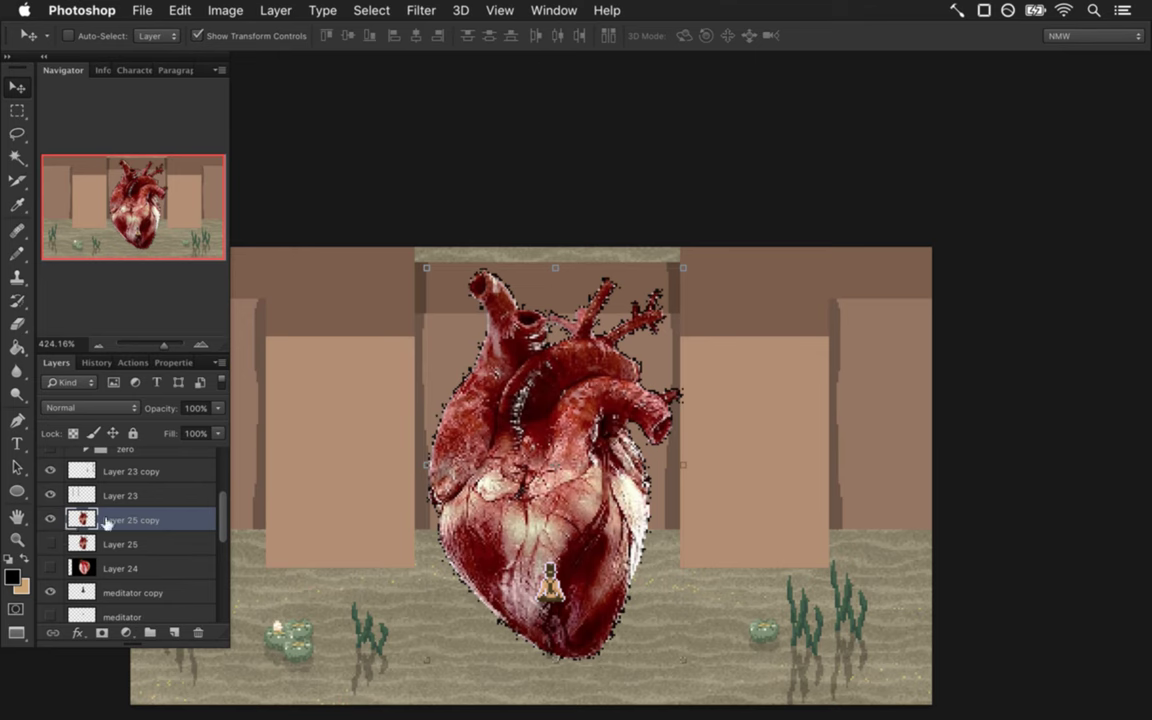
{"action": "key", "text": "super+t"}
{"action": "left_click_drag", "start_coordinate": [688, 267], "coordinate": [483, 576]}
{"action": "left_click_drag", "start_coordinate": [470, 636], "coordinate": [560, 452]}
{"action": "left_click_drag", "start_coordinate": [573, 401], "coordinate": [449, 413]}
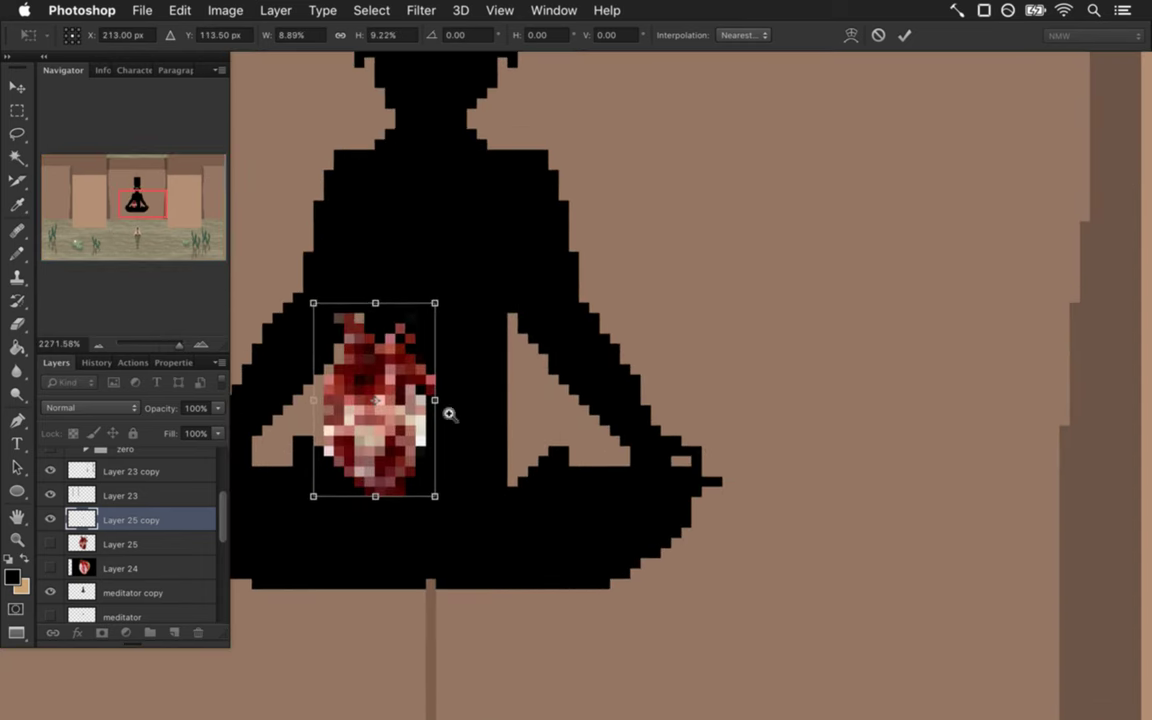
Move the small heart copy onto the silhouette's chest and reduce it to about 6.7%.
{"action": "scroll", "coordinate": [509, 406], "scroll_direction": "left", "scroll_amount": 5}
{"action": "mouse_move", "coordinate": [610, 387]}
{"action": "left_mouse_down"}
{"action": "mouse_move", "coordinate": [632, 383]}
{"action": "mouse_move", "coordinate": [615, 386]}
{"action": "left_mouse_up"}
{"action": "left_click_drag", "start_coordinate": [473, 335], "coordinate": [556, 197]}
{"action": "left_click_drag", "start_coordinate": [607, 130], "coordinate": [578, 160]}
{"action": "left_click_drag", "start_coordinate": [533, 234], "coordinate": [546, 217]}
{"action": "left_click_drag", "start_coordinate": [597, 146], "coordinate": [582, 163]}
{"action": "left_click_drag", "start_coordinate": [557, 244], "coordinate": [557, 243]}
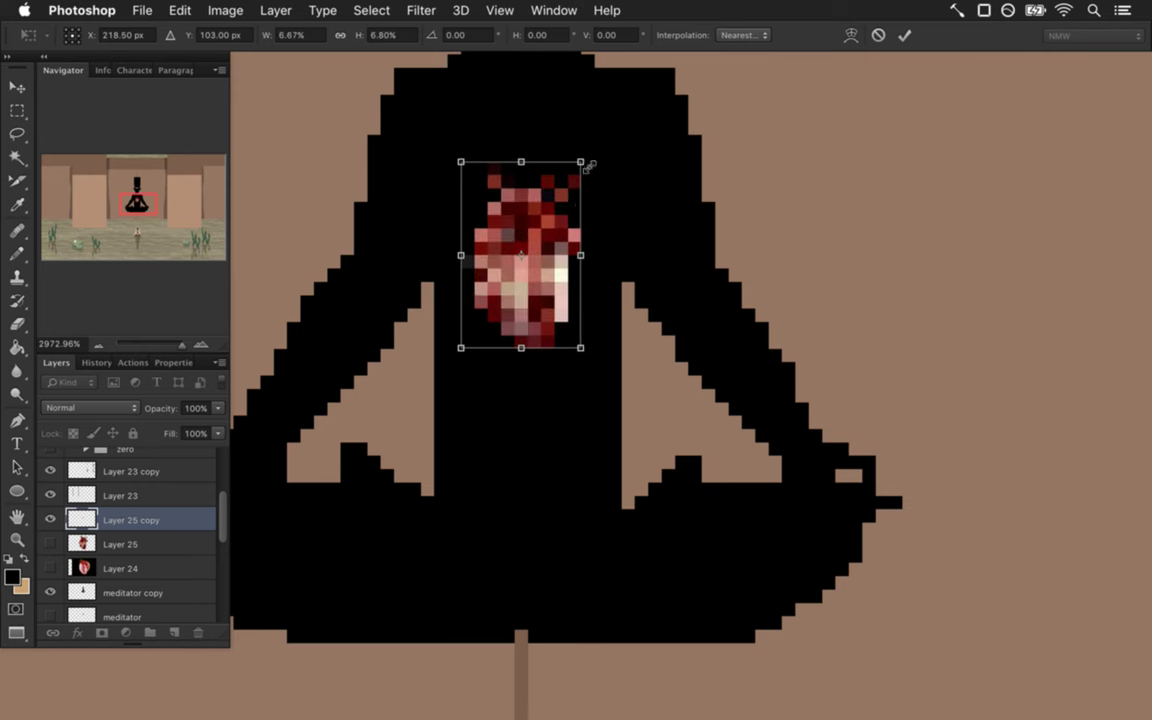
Shrink the heart copy a little further, apply the transformation, and move it to the middle of the chest.
{"action": "left_click_drag", "start_coordinate": [583, 161], "coordinate": [570, 191]}
{"action": "left_click", "coordinate": [903, 36]}
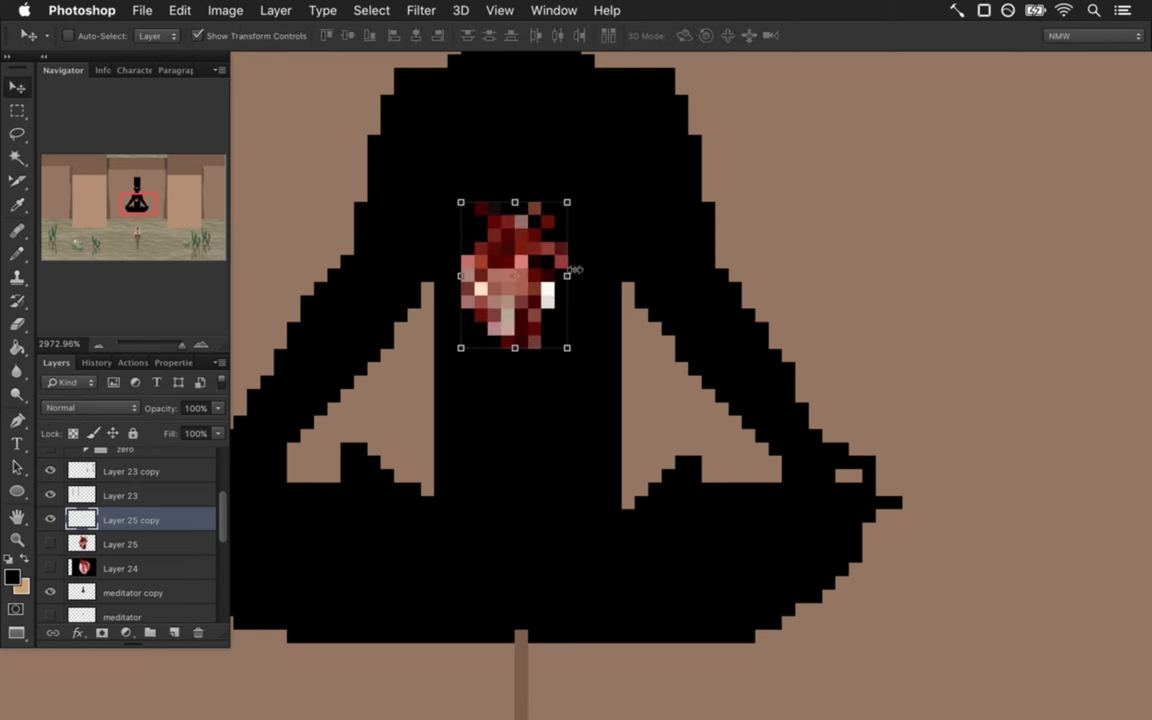
{"action": "left_click_drag", "start_coordinate": [540, 250], "coordinate": [556, 183]}
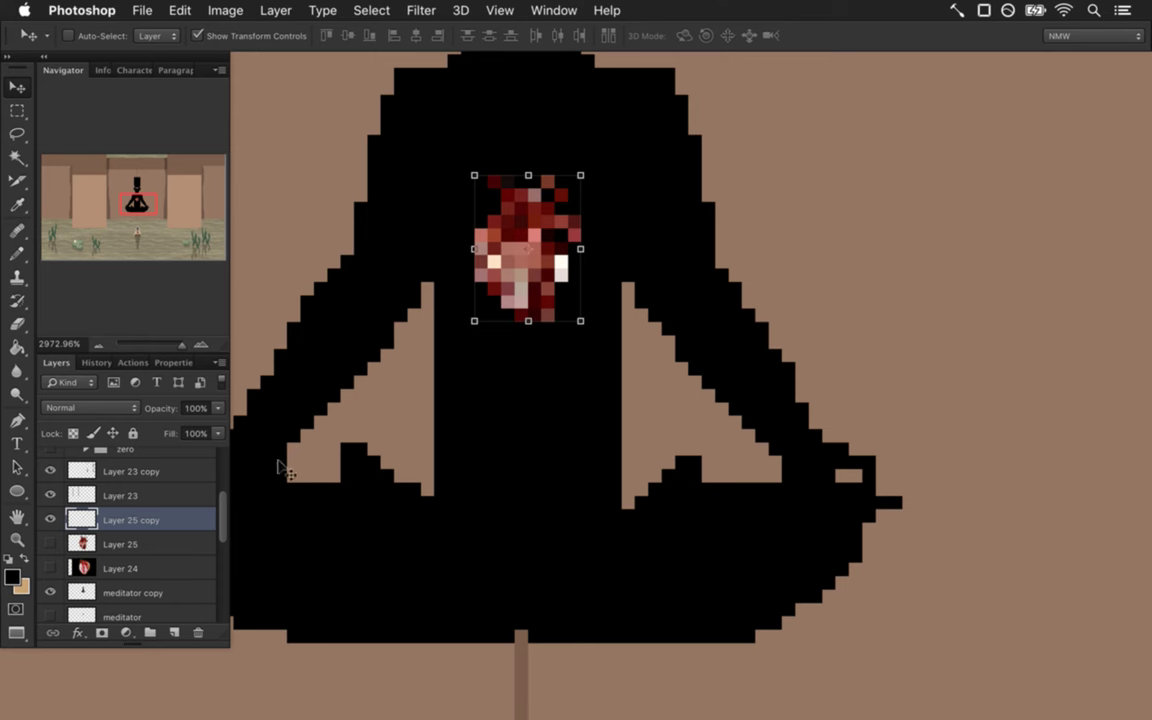
Load the small heart's outline as a selection, hide its layer, and cut that shape out of the meditator copy silhouette.
{"action": "left_click", "coordinate": [82, 516], "text": "super"}
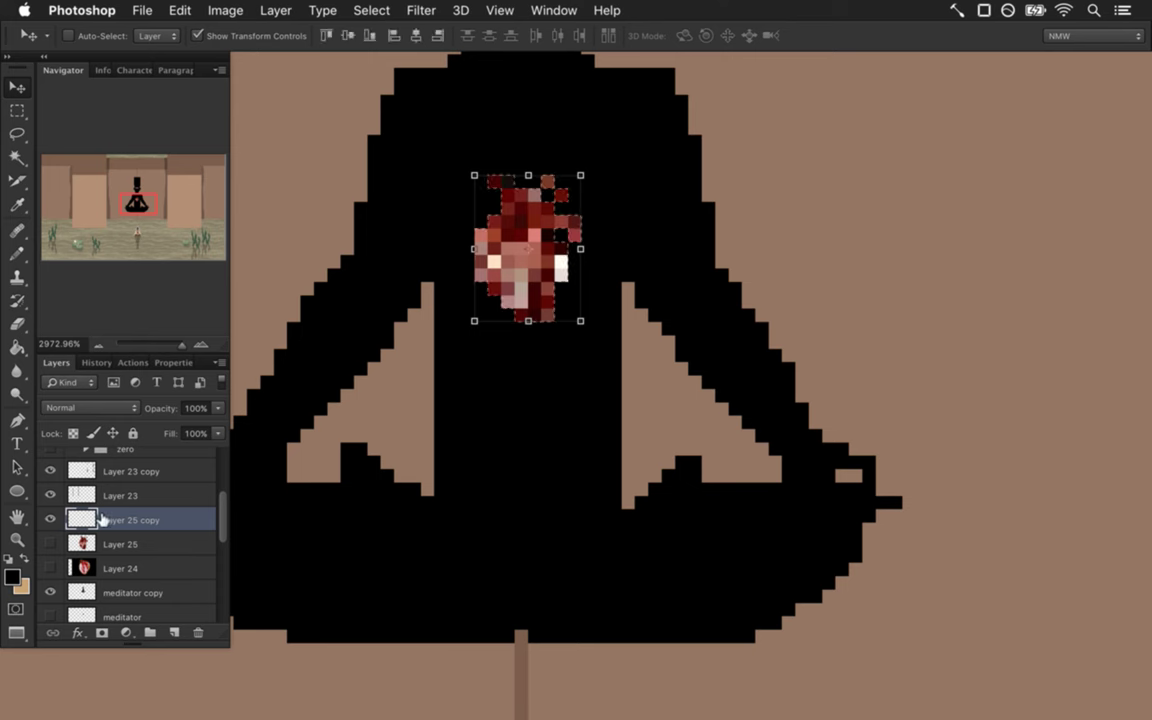
{"action": "left_click", "coordinate": [50, 519]}
{"action": "left_click_drag", "start_coordinate": [222, 516], "coordinate": [222, 527]}
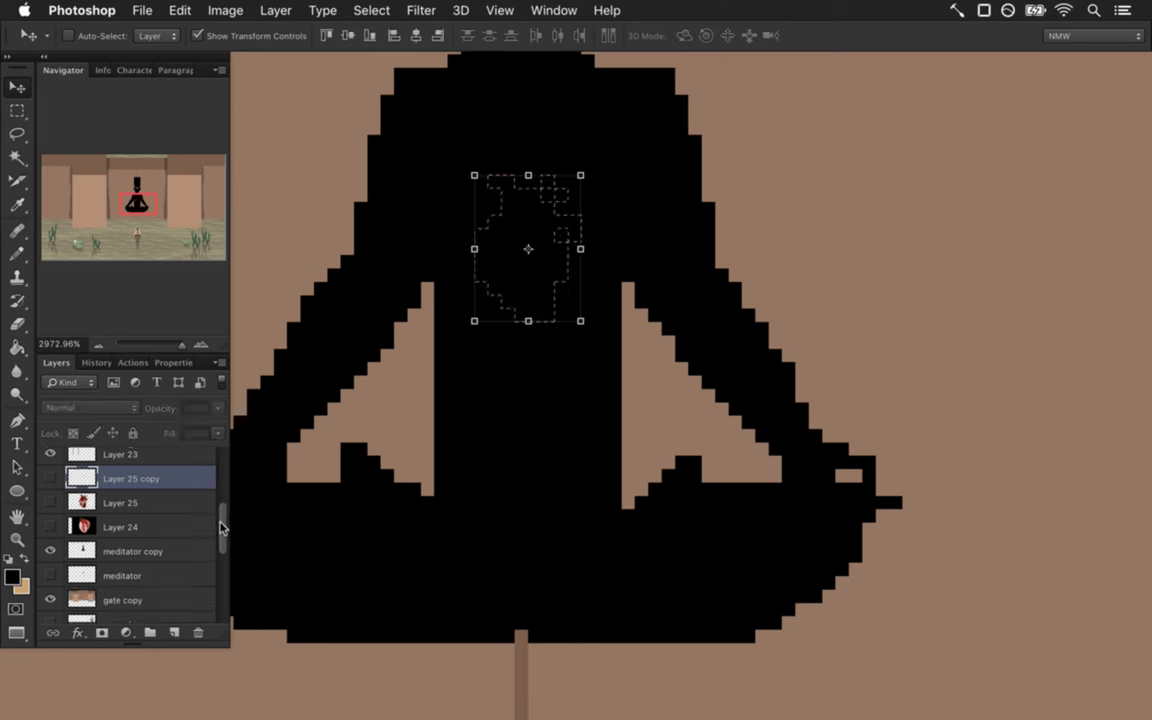
{"action": "left_click", "coordinate": [140, 550]}
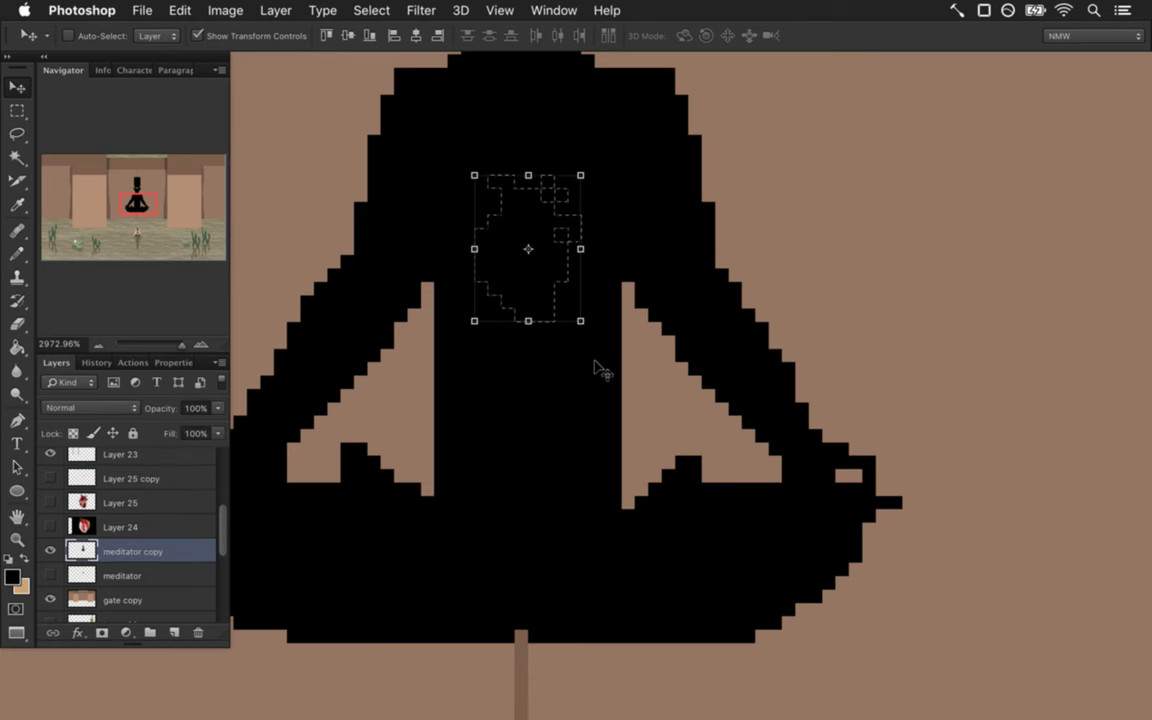
{"action": "key", "text": "Delete"}
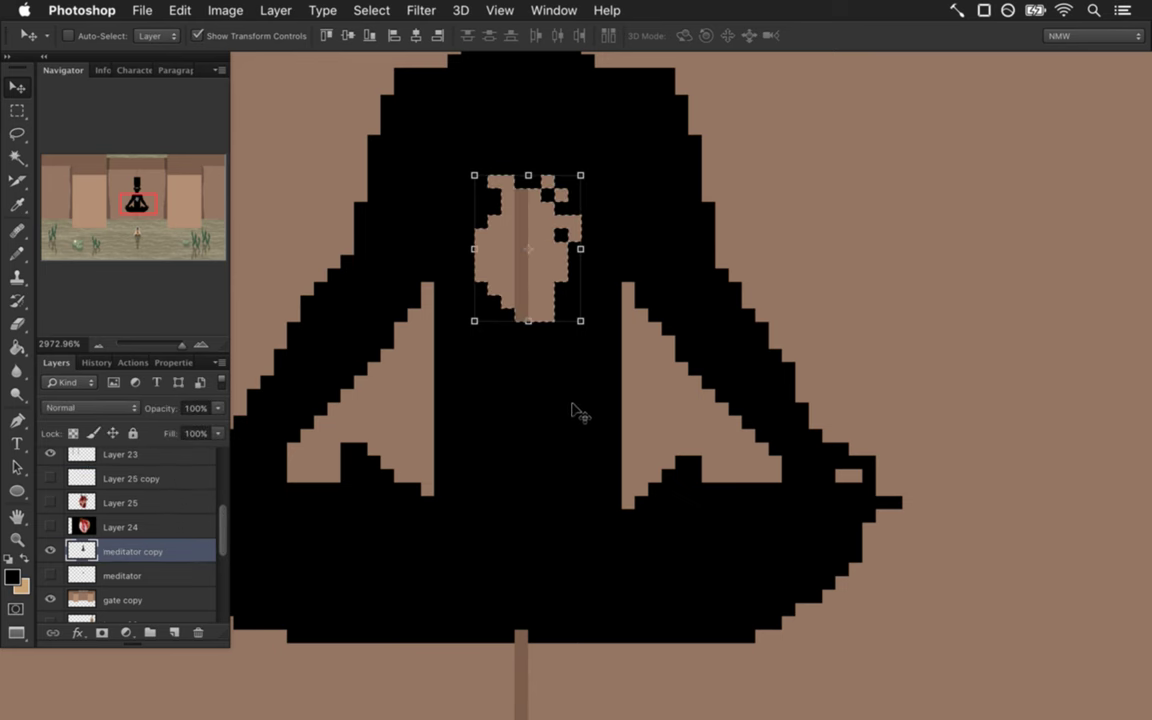
{"action": "key", "text": "m"}
Fill the gap across the silhouette's hat with black pixels using the Pencil.
{"action": "scroll", "coordinate": [540, 381], "scroll_direction": "down", "scroll_amount": 2}
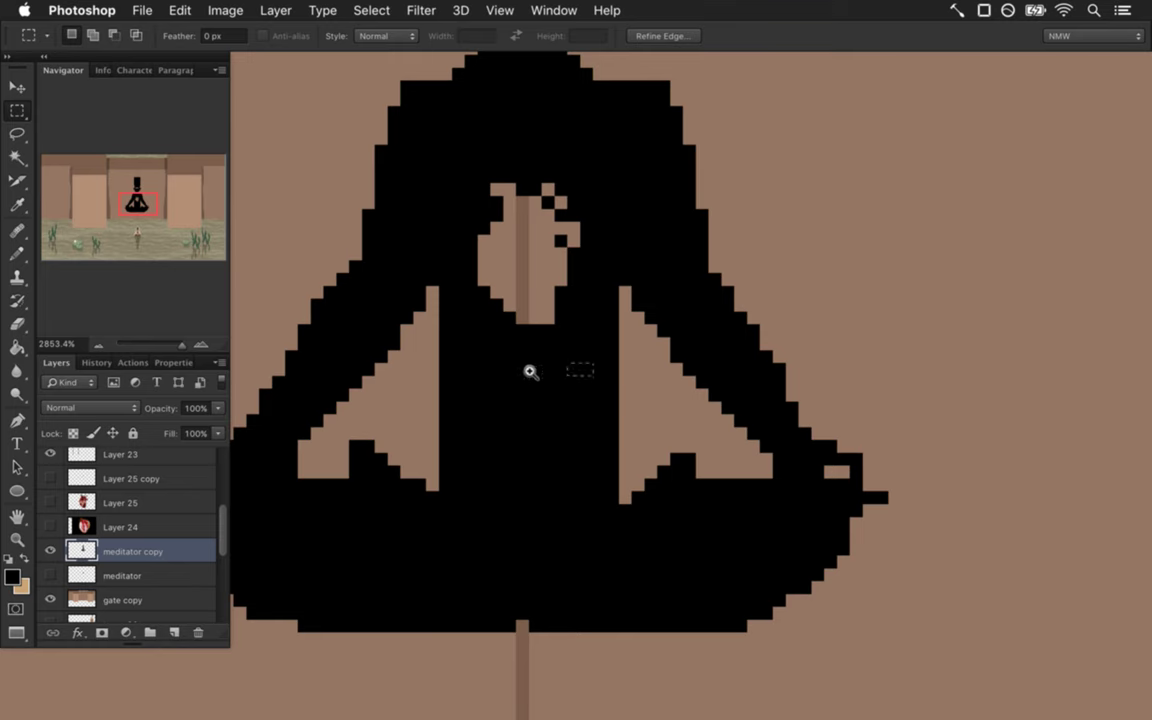
{"action": "scroll", "coordinate": [500, 372], "scroll_direction": "down", "scroll_amount": 3}
{"action": "scroll", "coordinate": [466, 370], "scroll_direction": "down", "scroll_amount": 4}
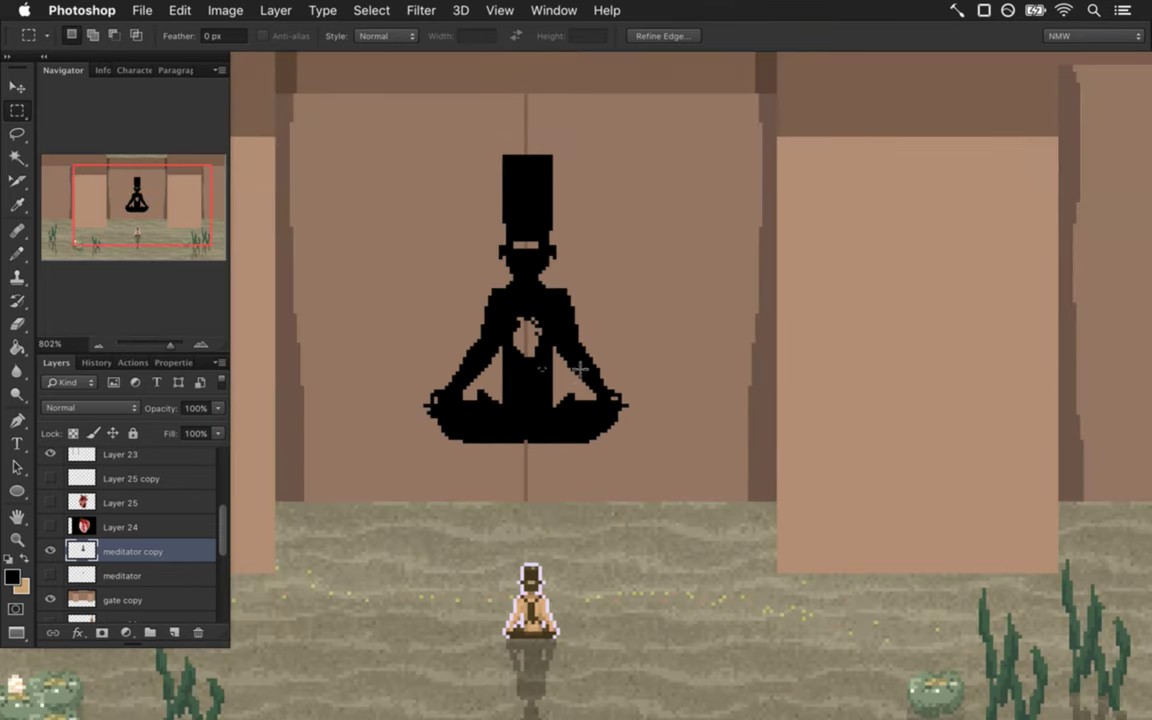
{"action": "scroll", "coordinate": [529, 295], "scroll_direction": "up", "scroll_amount": 3}
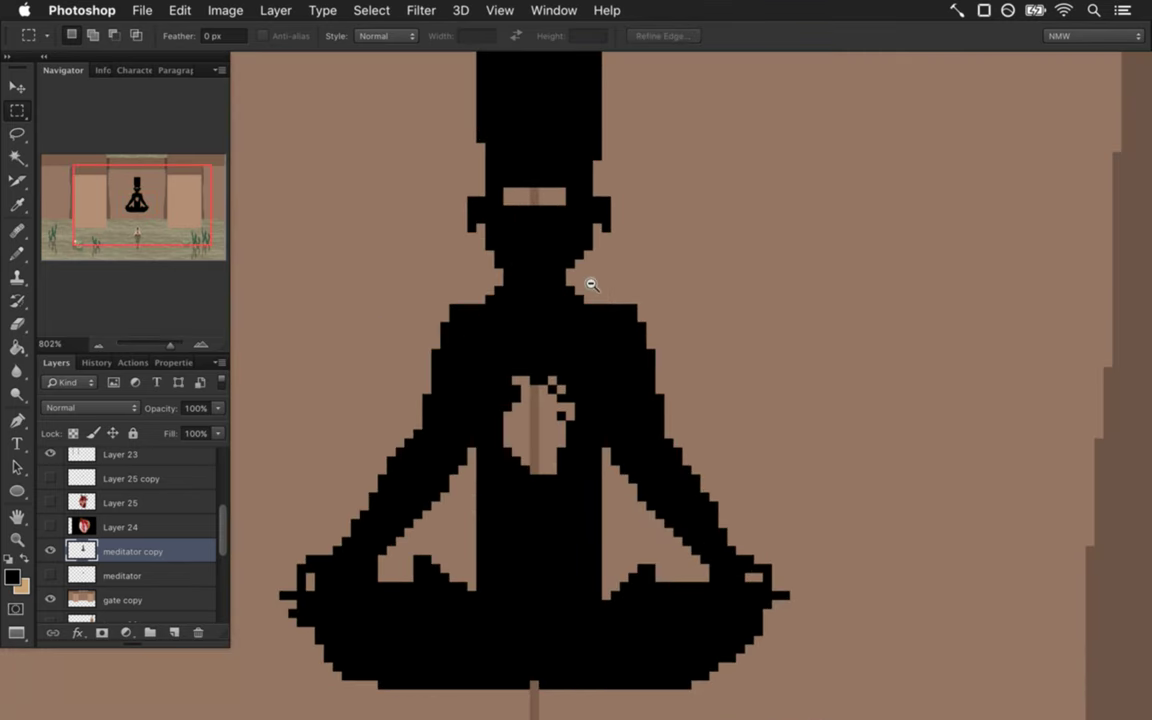
{"action": "scroll", "coordinate": [560, 280], "scroll_direction": "down", "scroll_amount": 4}
{"action": "scroll", "coordinate": [527, 265], "scroll_direction": "up", "scroll_amount": 4}
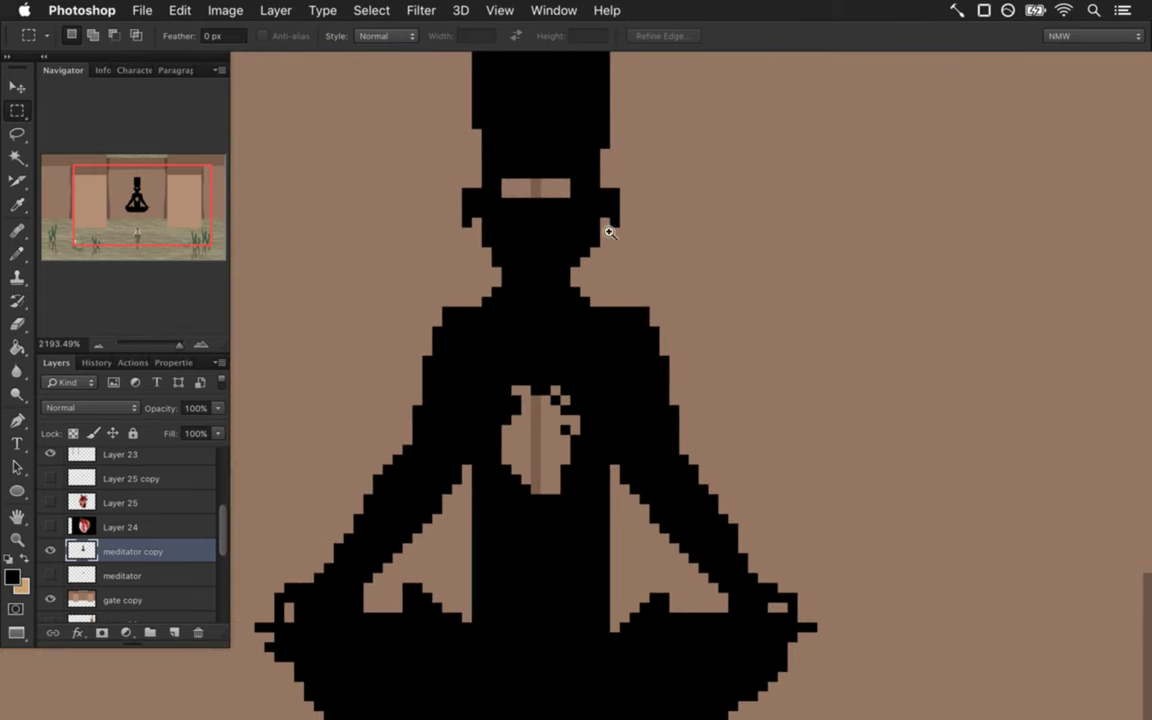
{"action": "key", "text": "i"}
{"action": "key", "text": "b"}
{"action": "mouse_move", "coordinate": [502, 188]}
{"action": "left_mouse_down"}
{"action": "mouse_move", "coordinate": [540, 189]}
{"action": "mouse_move", "coordinate": [551, 207]}
{"action": "mouse_move", "coordinate": [566, 192]}
{"action": "left_mouse_up"}
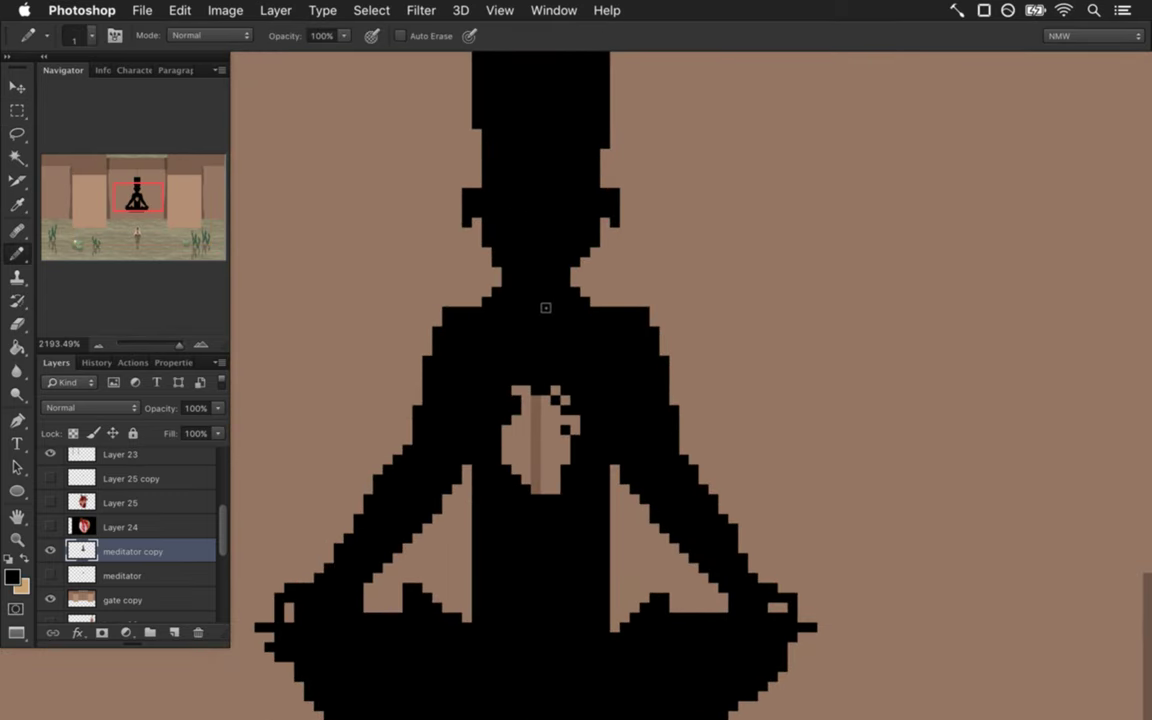
Try the meditator copy layer at 70% opacity and save the document.
{"action": "scroll", "coordinate": [554, 322], "scroll_direction": "down", "scroll_amount": 4}
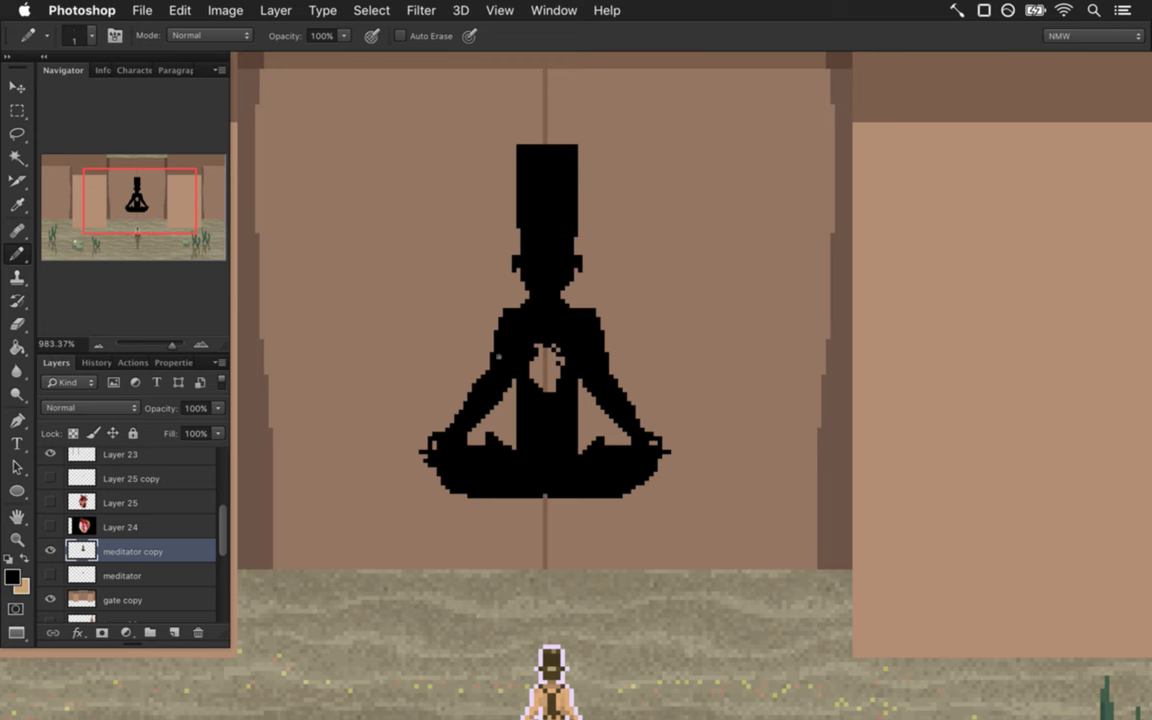
{"action": "scroll", "coordinate": [455, 322], "scroll_direction": "down", "scroll_amount": 5}
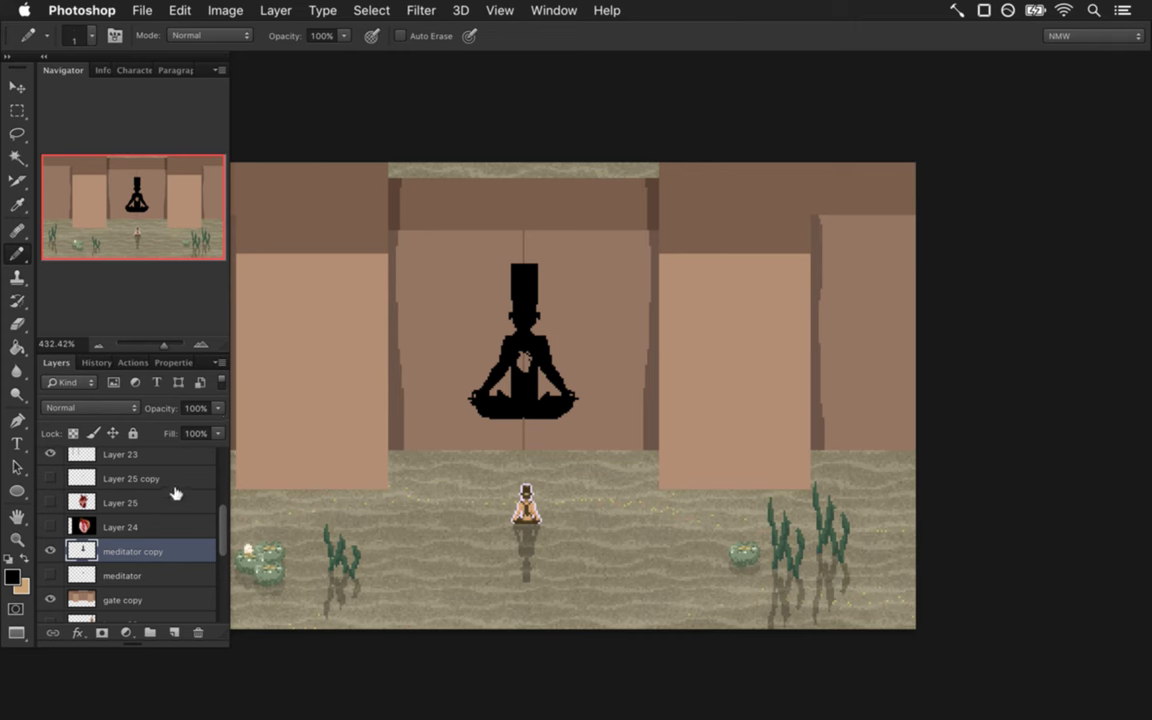
{"action": "key", "text": "m"}
{"action": "key", "text": "5"}
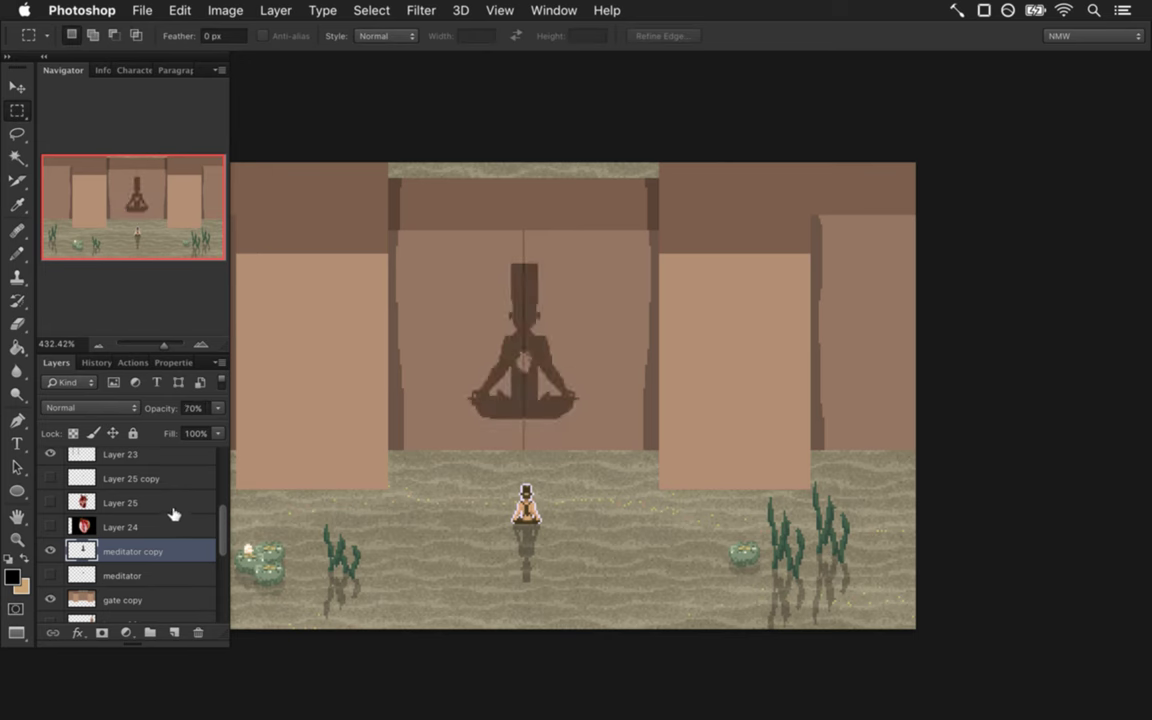
{"action": "key", "text": "super+s"}
Show the light group, try lower silhouette opacities such as 43%, restore 100%, and hide the group.
{"action": "scroll", "coordinate": [195, 470], "scroll_direction": "up", "scroll_amount": 5}
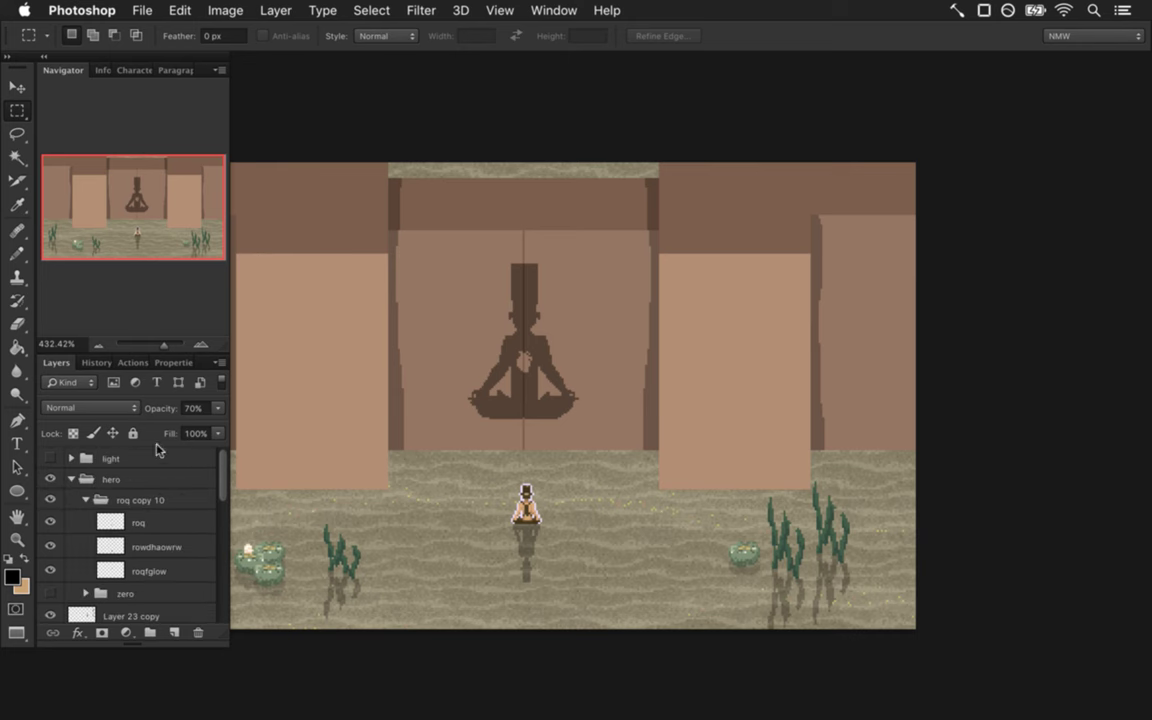
{"action": "left_click", "coordinate": [51, 457]}
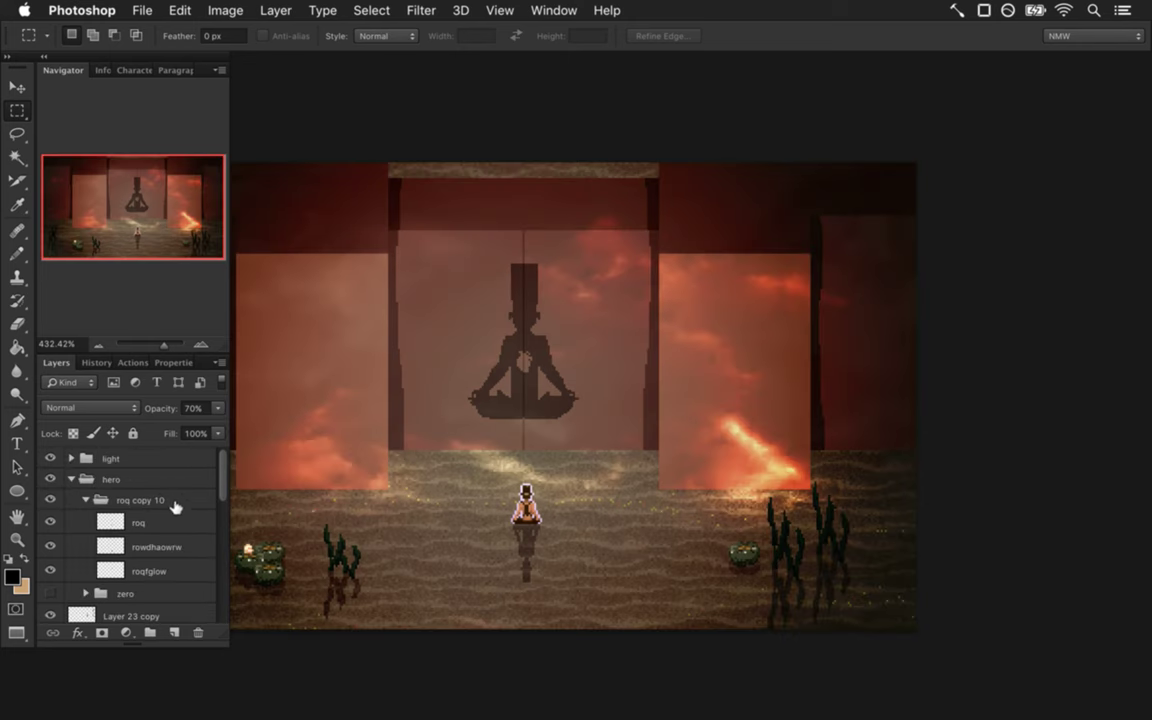
{"action": "left_click_drag", "start_coordinate": [222, 480], "coordinate": [216, 553]}
{"action": "left_click_drag", "start_coordinate": [216, 418], "coordinate": [166, 427]}
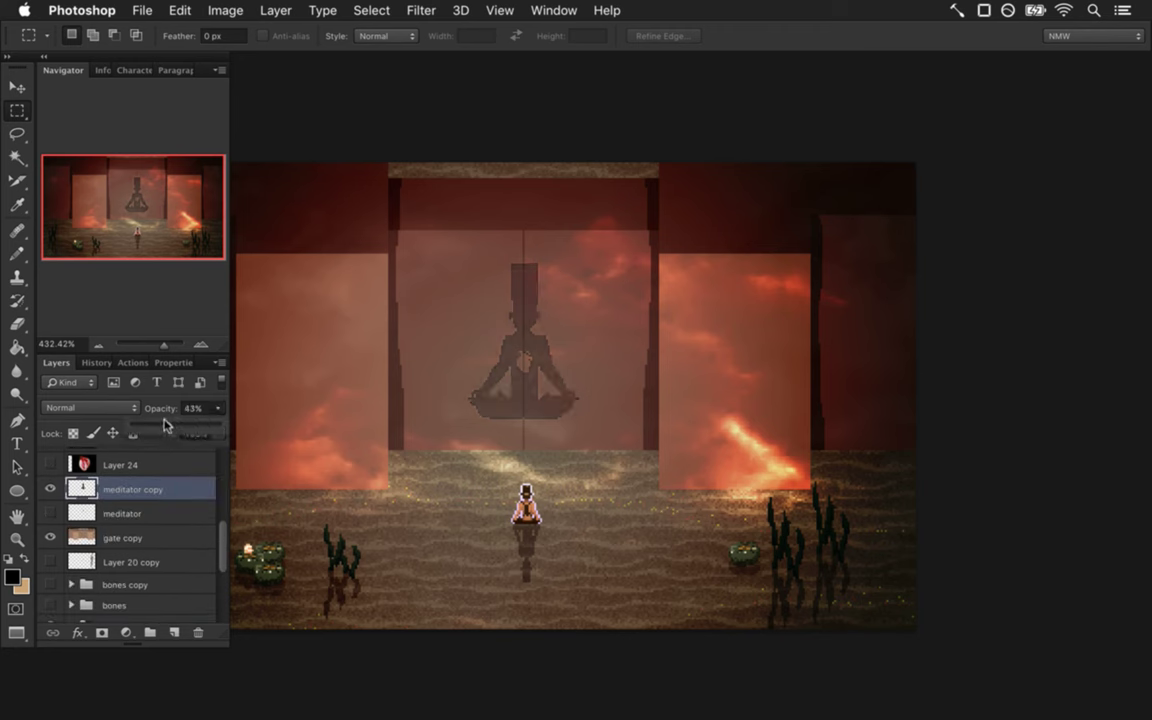
{"action": "left_click_drag", "start_coordinate": [146, 427], "coordinate": [164, 425]}
{"action": "left_click_drag", "start_coordinate": [163, 428], "coordinate": [249, 429]}
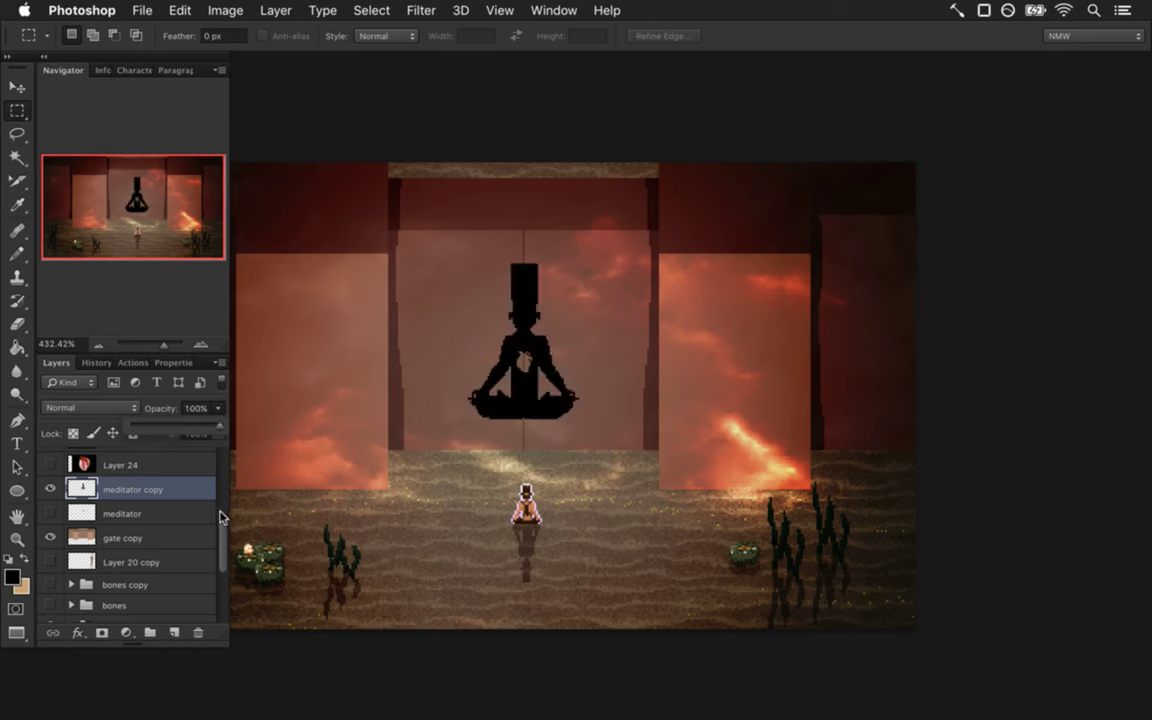
{"action": "left_click_drag", "start_coordinate": [222, 545], "coordinate": [183, 456]}
{"action": "left_click", "coordinate": [52, 458]}
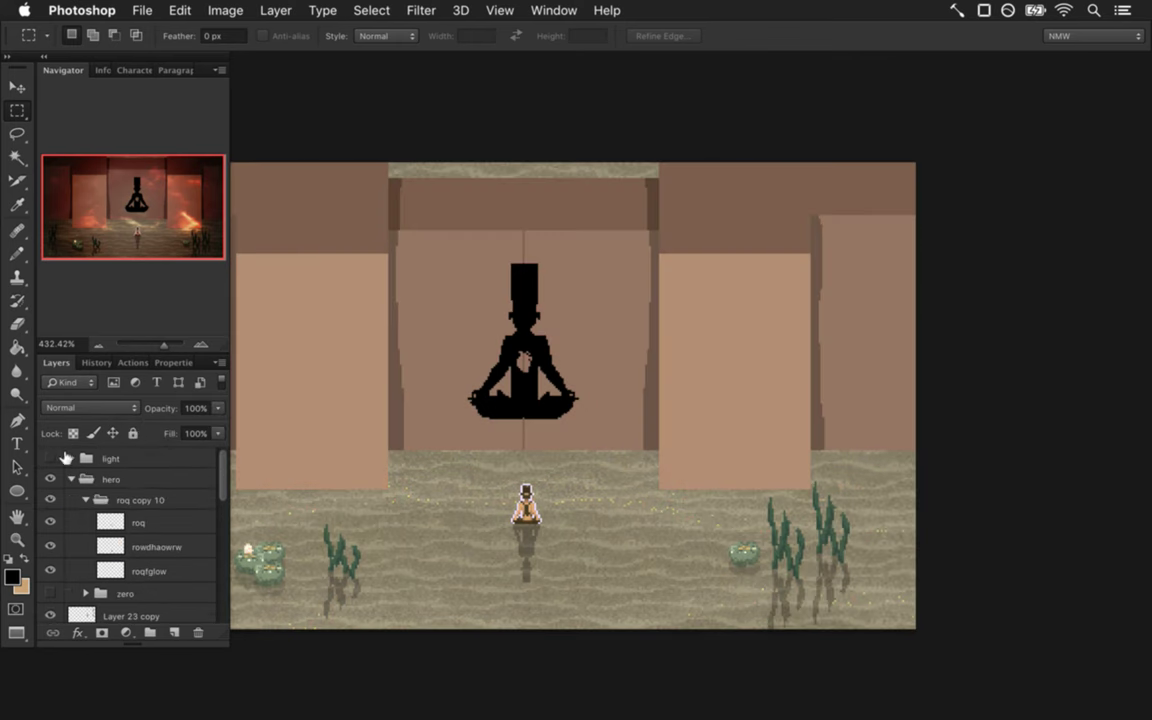
Select the silhouette's outline and repaint it with the dark brown sampled from the wall above the pillar.
{"action": "scroll", "coordinate": [221, 478], "scroll_direction": "down", "scroll_amount": 6}
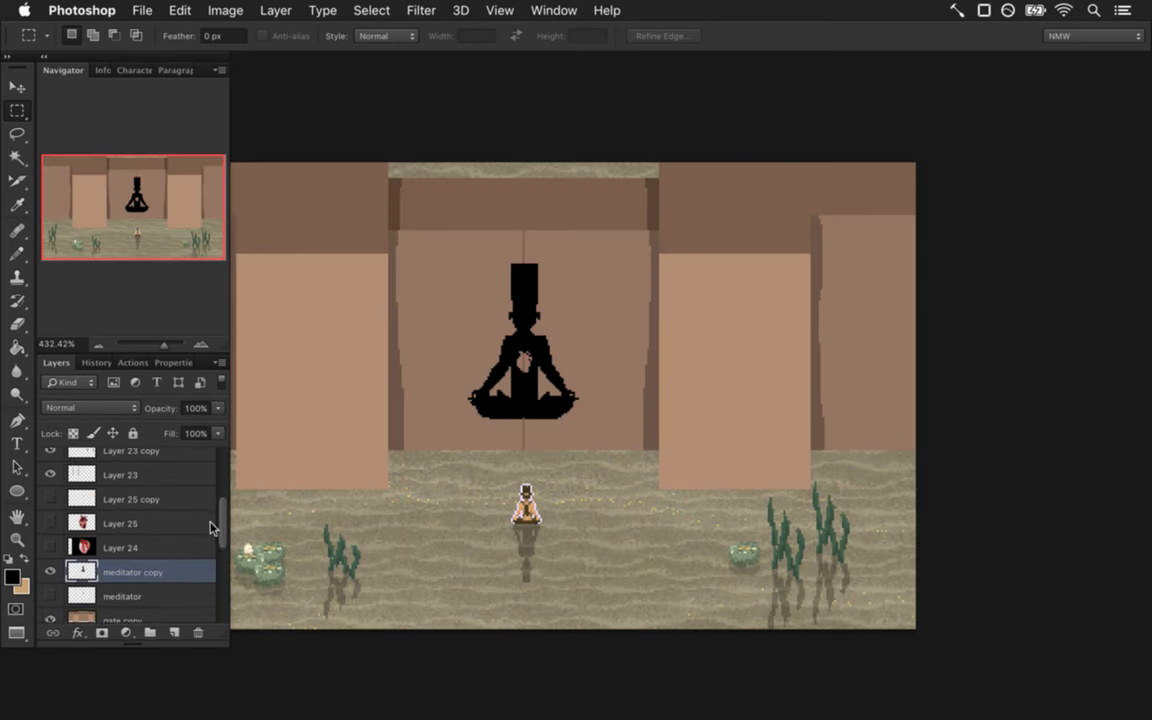
{"action": "scroll", "coordinate": [442, 408], "scroll_direction": "up", "scroll_amount": 4}
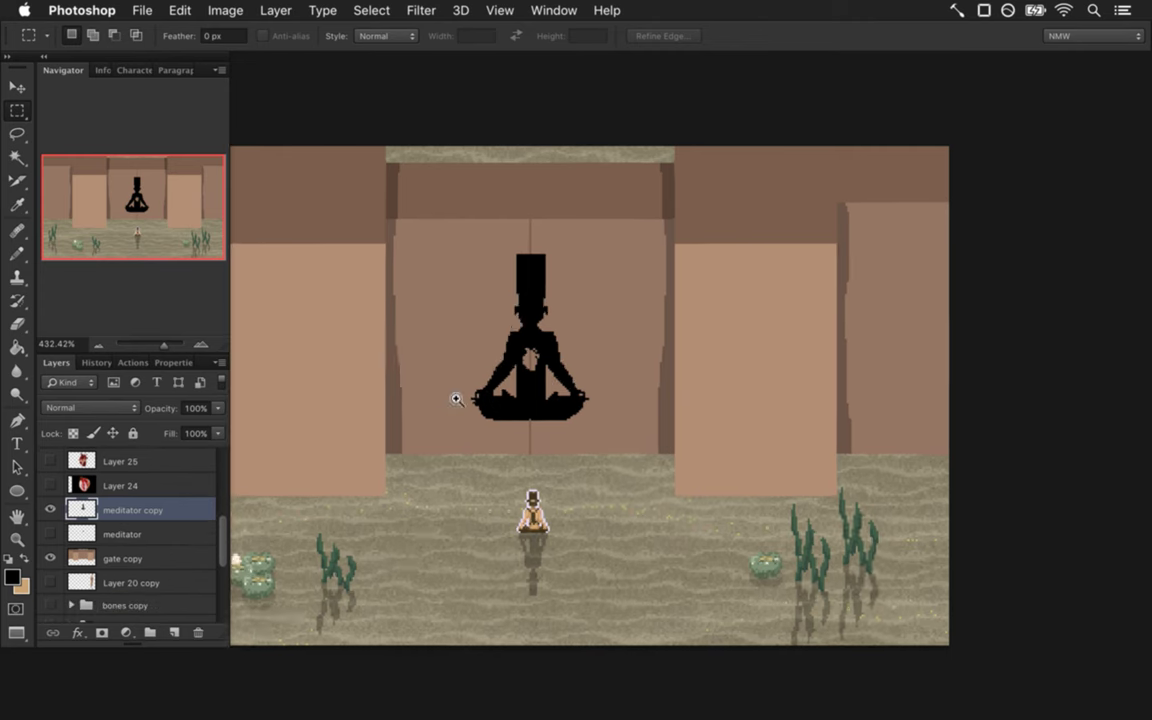
{"action": "scroll", "coordinate": [488, 398], "scroll_direction": "down", "scroll_amount": 1}
{"action": "key", "text": "i"}
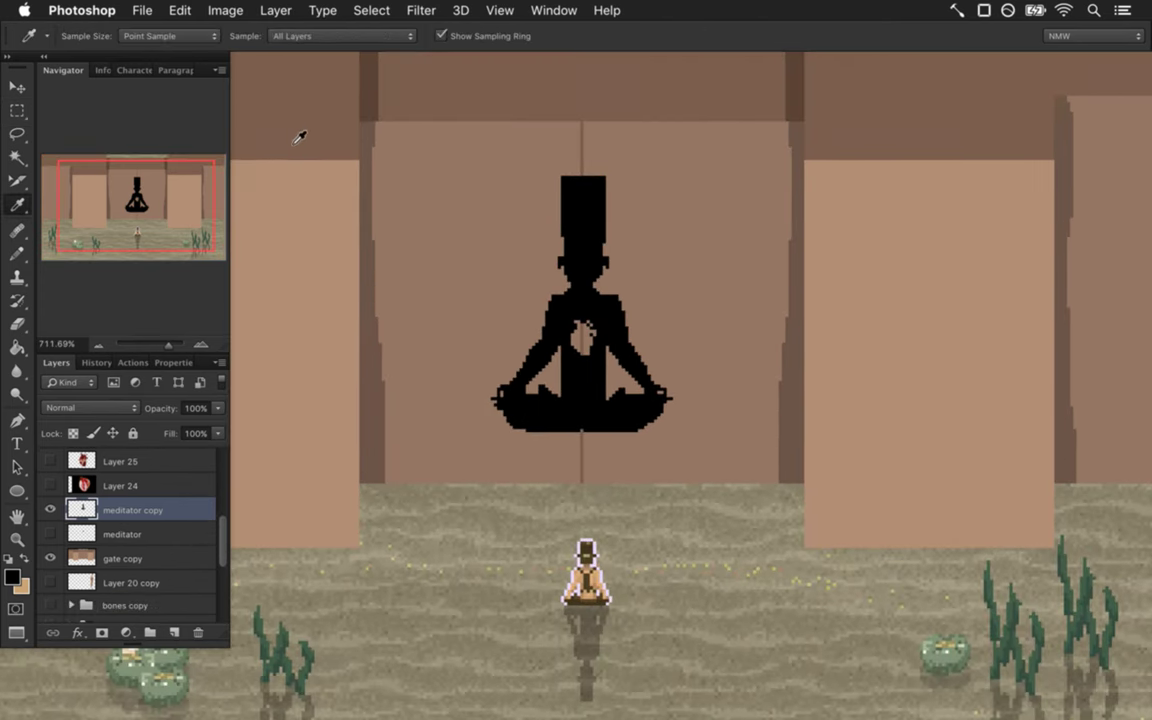
{"action": "left_click", "coordinate": [297, 133]}
{"action": "key", "text": "b"}
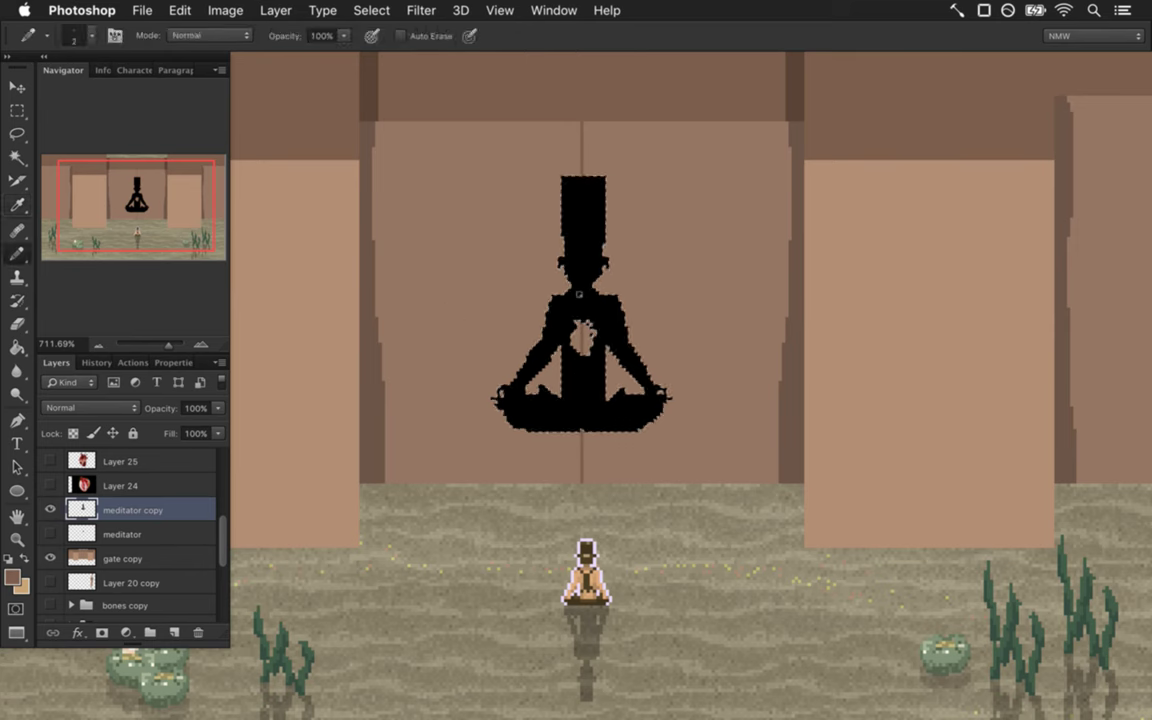
{"action": "mouse_move", "coordinate": [595, 218]}
{"action": "left_mouse_down"}
{"action": "mouse_move", "coordinate": [549, 283]}
{"action": "mouse_move", "coordinate": [555, 333]}
{"action": "mouse_move", "coordinate": [611, 326]}
{"action": "mouse_move", "coordinate": [515, 456]}
{"action": "mouse_move", "coordinate": [588, 451]}
{"action": "mouse_move", "coordinate": [676, 386]}
{"action": "left_mouse_up"}
Sample the pillars' light brown and pencil a one-pixel highlight along the silhouette's base, hands and the inner edges under both arms.
{"action": "key", "text": "m"}
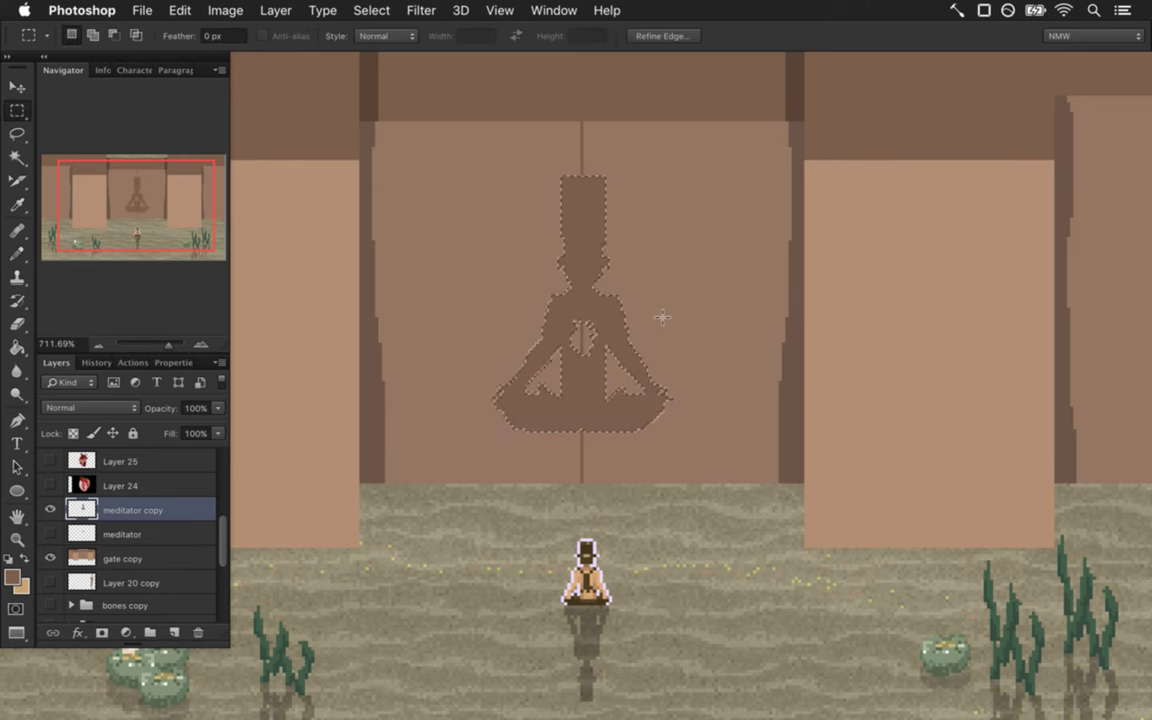
{"action": "mouse_move", "coordinate": [578, 455]}
{"action": "left_mouse_down"}
{"action": "mouse_move", "coordinate": [591, 429]}
{"action": "mouse_move", "coordinate": [632, 427]}
{"action": "mouse_move", "coordinate": [501, 419]}
{"action": "mouse_move", "coordinate": [710, 429]}
{"action": "mouse_move", "coordinate": [537, 414]}
{"action": "left_mouse_up"}
{"action": "key", "text": "i"}
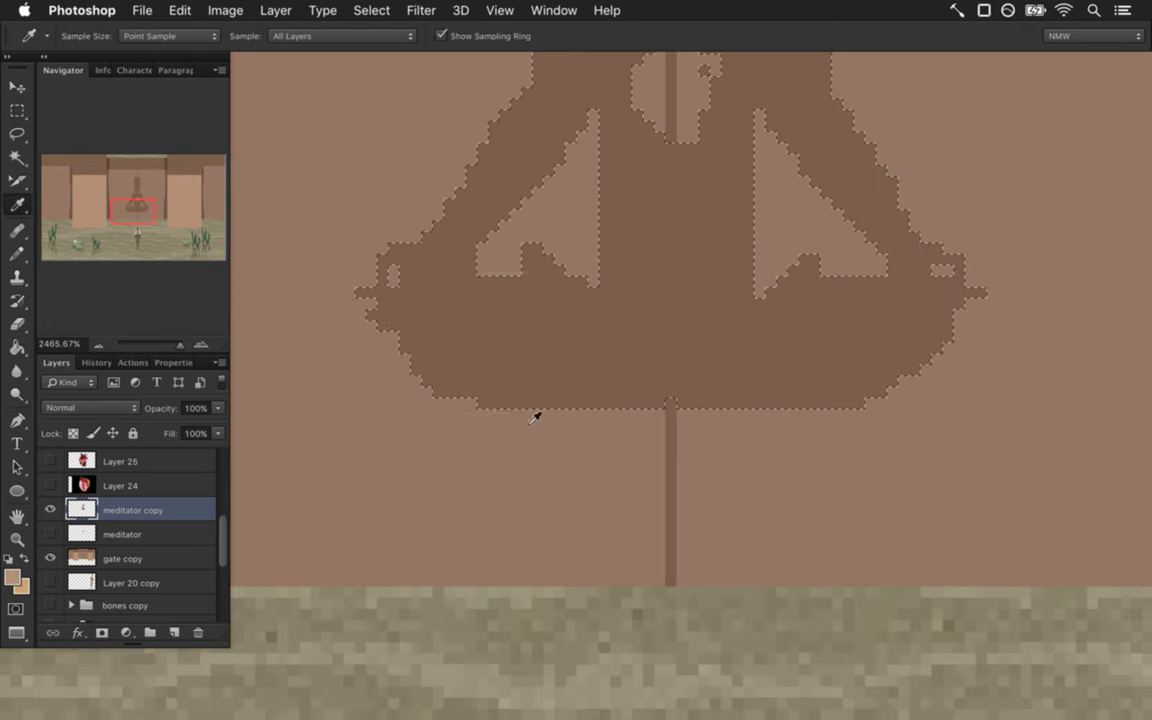
{"action": "key", "text": "b"}
{"action": "left_click", "coordinate": [490, 428]}
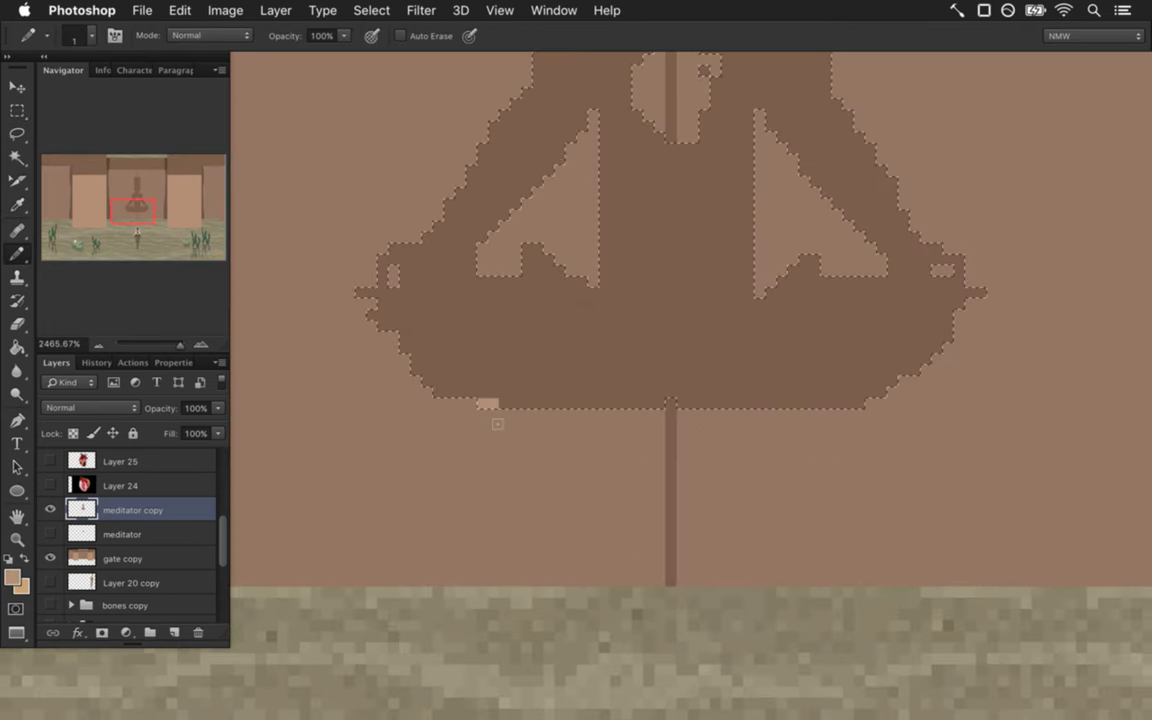
{"action": "left_click", "coordinate": [670, 417]}
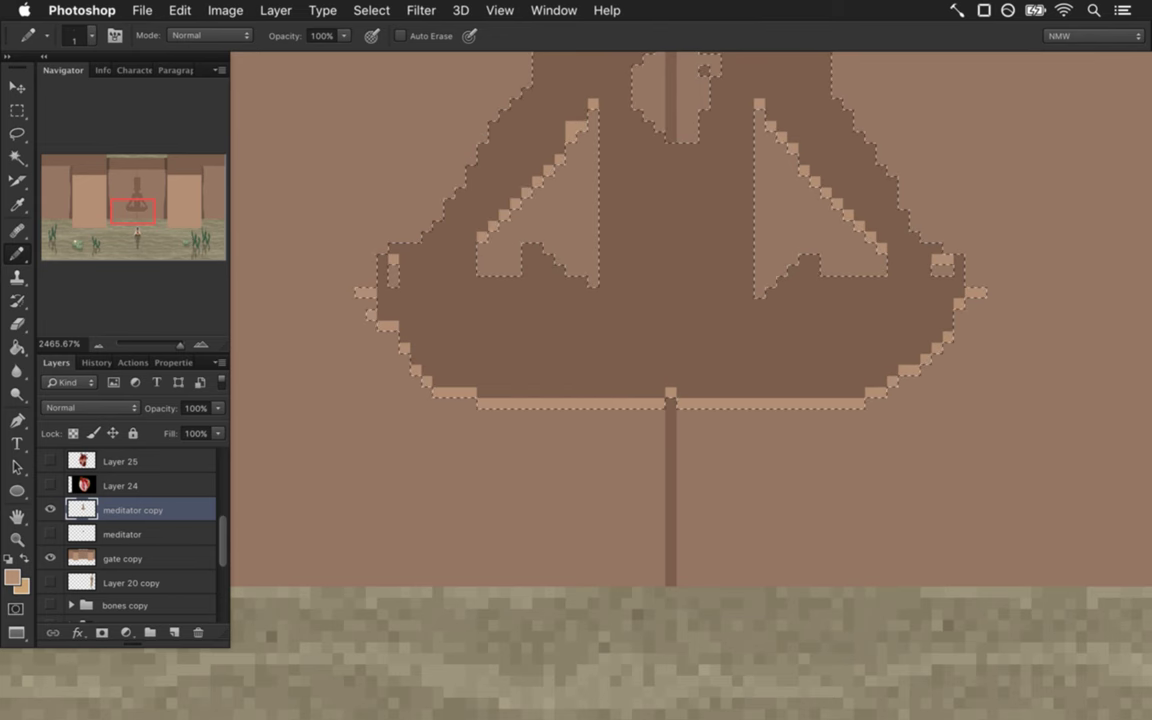
Add light-brown highlight pixels along the upper rim of the heart-shaped cut-out in the chest.
{"action": "scroll", "coordinate": [575, 371], "scroll_direction": "down", "scroll_amount": 5}
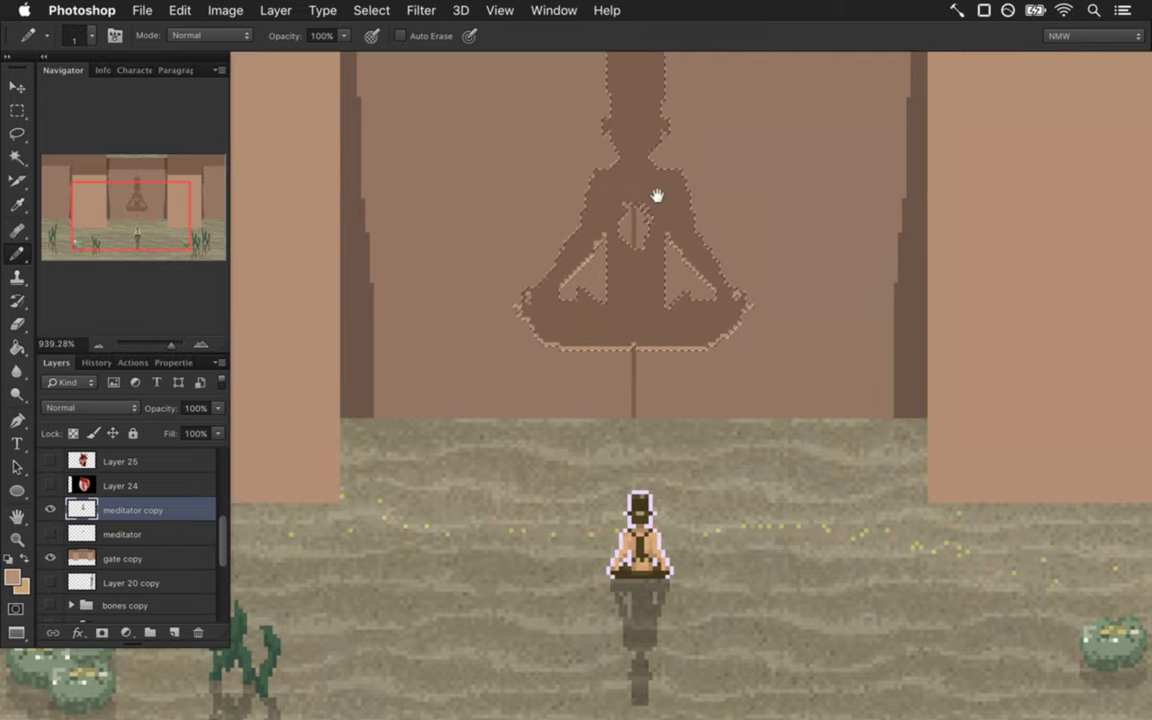
{"action": "scroll", "coordinate": [653, 320], "scroll_direction": "up", "scroll_amount": 2}
{"action": "scroll", "coordinate": [657, 372], "scroll_direction": "up", "scroll_amount": 1}
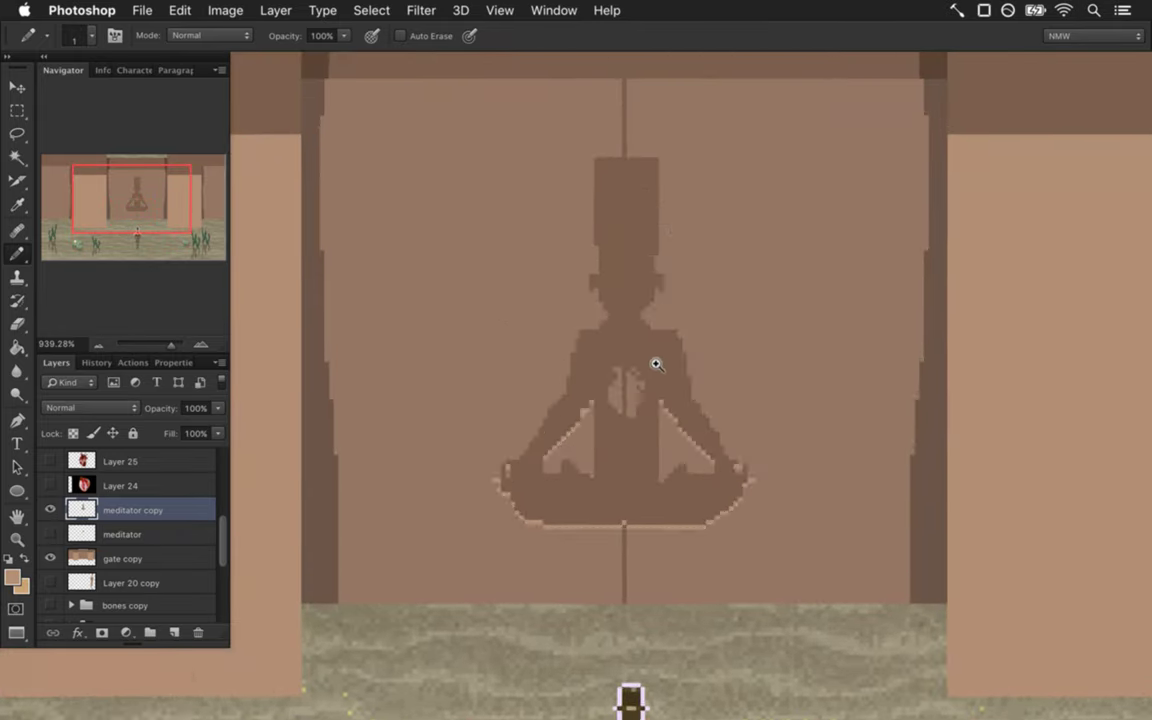
{"action": "scroll", "coordinate": [655, 364], "scroll_direction": "up", "scroll_amount": 3}
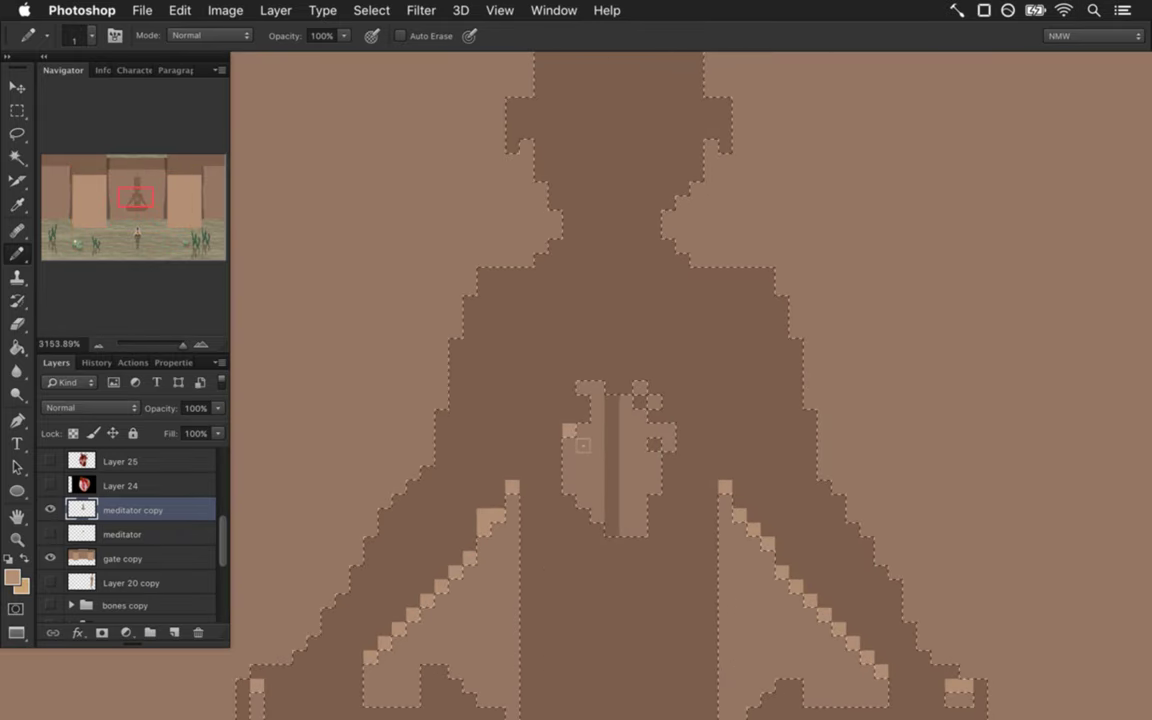
{"action": "mouse_move", "coordinate": [583, 374]}
{"action": "left_mouse_down"}
{"action": "mouse_move", "coordinate": [628, 410]}
{"action": "mouse_move", "coordinate": [616, 414]}
{"action": "mouse_move", "coordinate": [652, 415]}
{"action": "left_mouse_up"}
{"action": "left_click", "coordinate": [639, 374]}
{"action": "left_click", "coordinate": [668, 416]}
{"action": "left_click", "coordinate": [654, 444]}
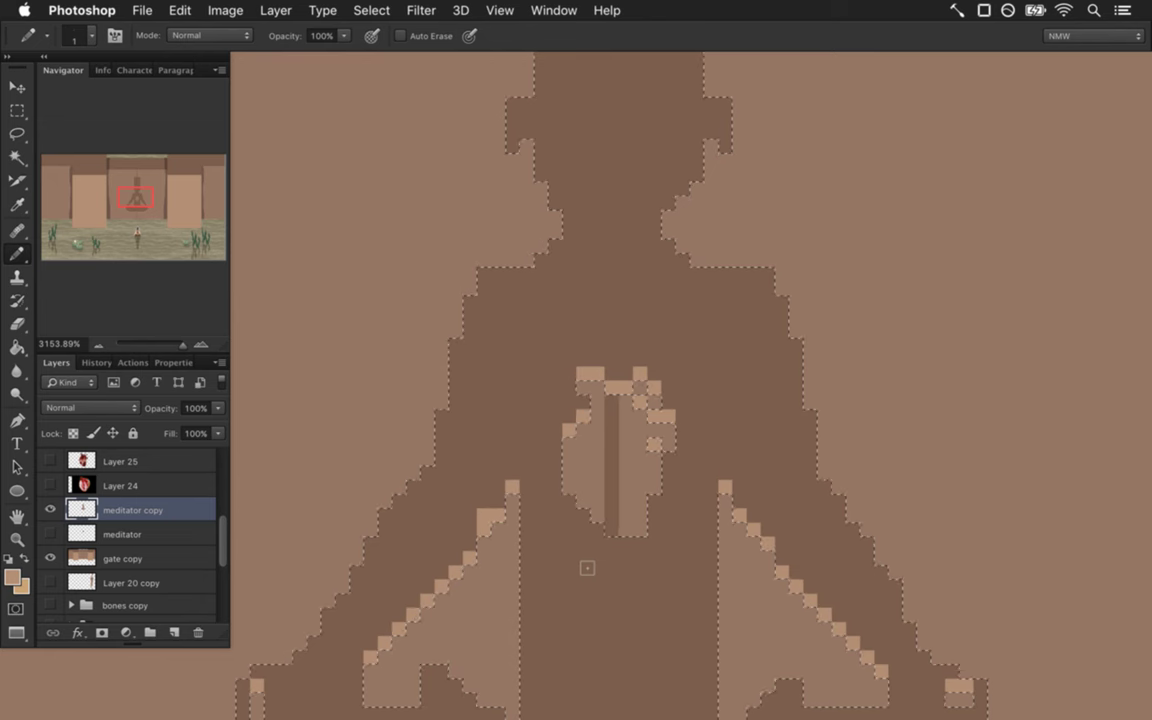
Add light-brown highlight pixels along the jaw, below the ears and at the narrowing of the hat, and clear the selection.
{"action": "left_click", "coordinate": [553, 203]}
{"action": "left_click", "coordinate": [540, 175]}
{"action": "left_click", "coordinate": [667, 203]}
{"action": "left_click", "coordinate": [681, 189]}
{"action": "mouse_move", "coordinate": [701, 190]}
{"action": "left_mouse_down"}
{"action": "mouse_move", "coordinate": [733, 249]}
{"action": "mouse_move", "coordinate": [720, 306]}
{"action": "left_mouse_up"}
{"action": "left_click", "coordinate": [716, 266]}
{"action": "left_click", "coordinate": [701, 251]}
{"action": "left_click", "coordinate": [517, 251]}
{"action": "left_click", "coordinate": [503, 266]}
{"action": "left_click", "coordinate": [517, 124]}
{"action": "left_click", "coordinate": [702, 152]}
{"action": "key", "text": "ctrl+d"}
{"action": "left_click_drag", "start_coordinate": [604, 165], "coordinate": [595, 335]}
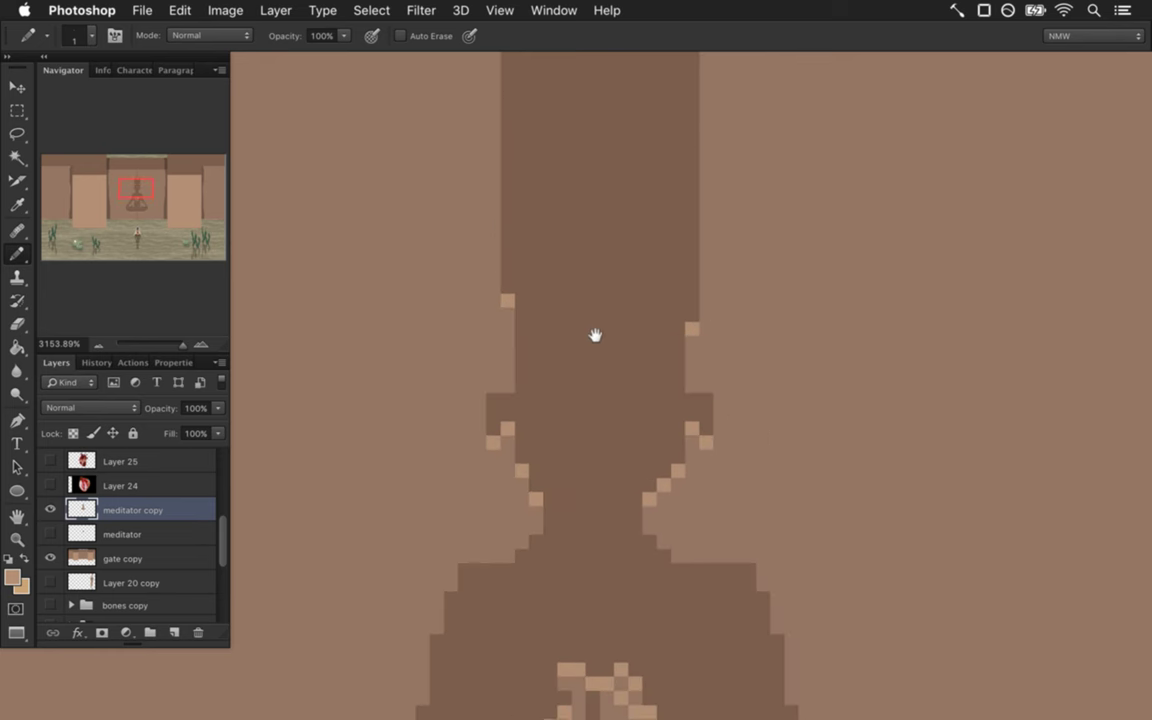
{"action": "scroll", "coordinate": [617, 406], "scroll_direction": "down", "scroll_amount": 5}
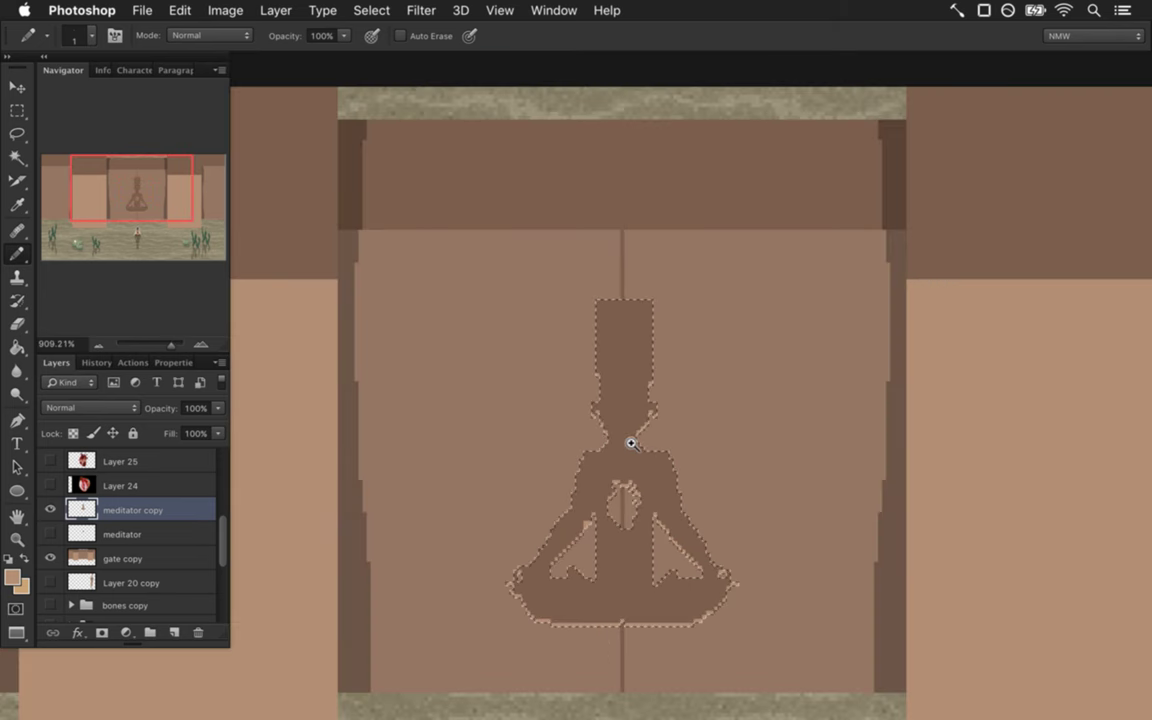
{"action": "scroll", "coordinate": [631, 443], "scroll_direction": "down", "scroll_amount": 1}
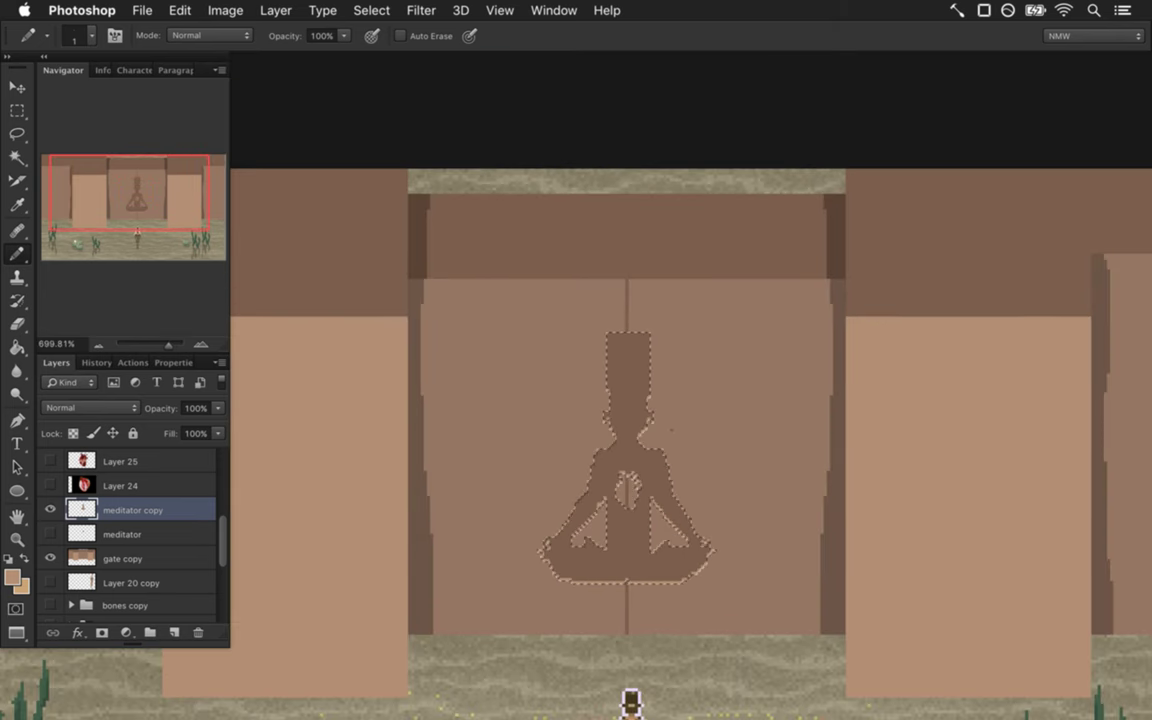
{"action": "key", "text": "m"}
{"action": "key", "text": "ctrl+d"}
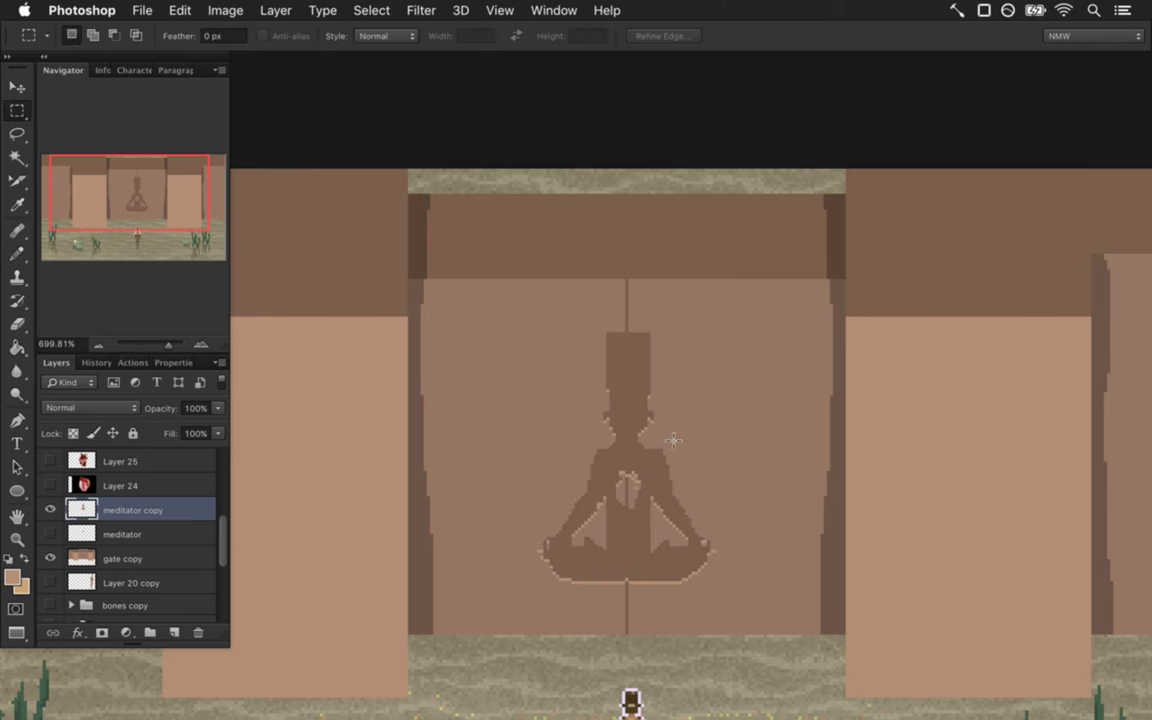
Sample the silhouette's brown and adjust it to a darker, redder brown with hue 18, saturation 40% and brightness 43% (#6e4f42).
{"action": "scroll", "coordinate": [664, 458], "scroll_direction": "up", "scroll_amount": 2}
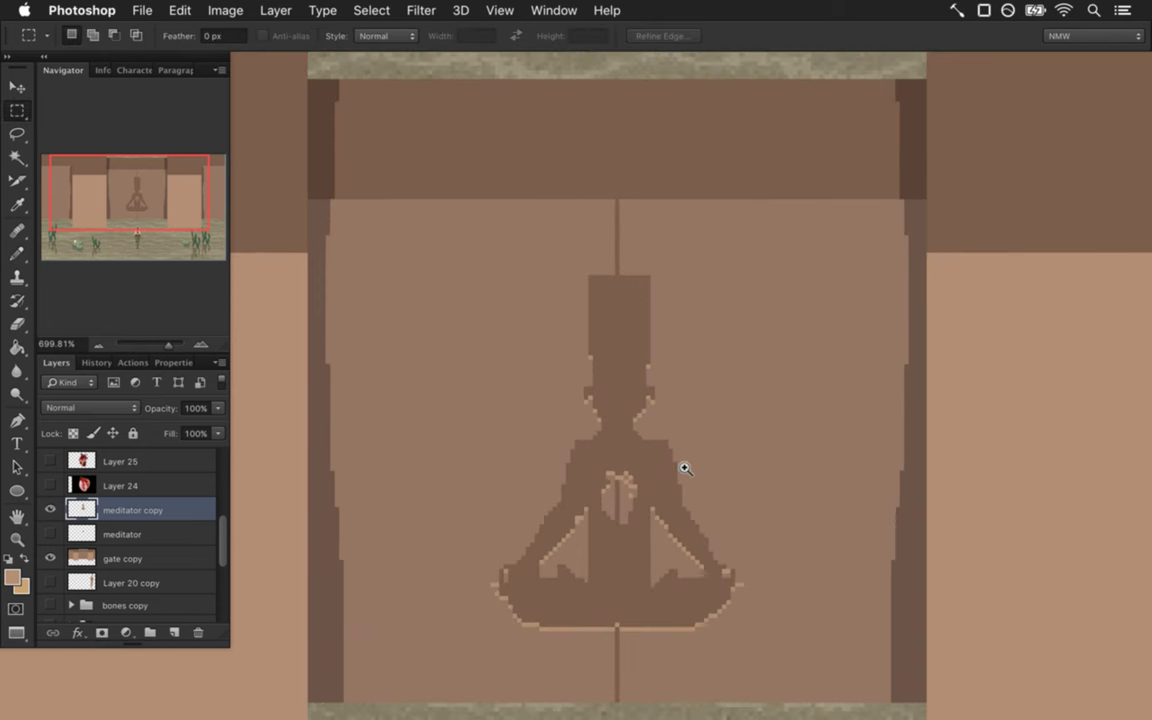
{"action": "scroll", "coordinate": [685, 468], "scroll_direction": "up", "scroll_amount": 2}
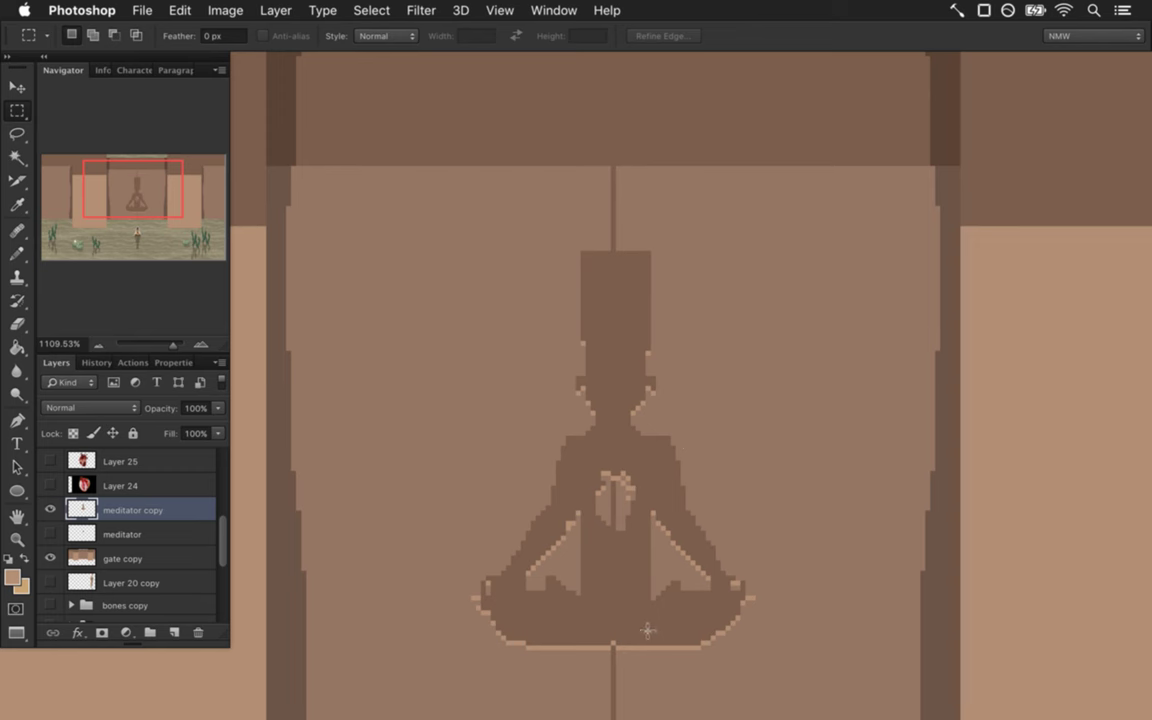
{"action": "scroll", "coordinate": [632, 612], "scroll_direction": "down", "scroll_amount": 1}
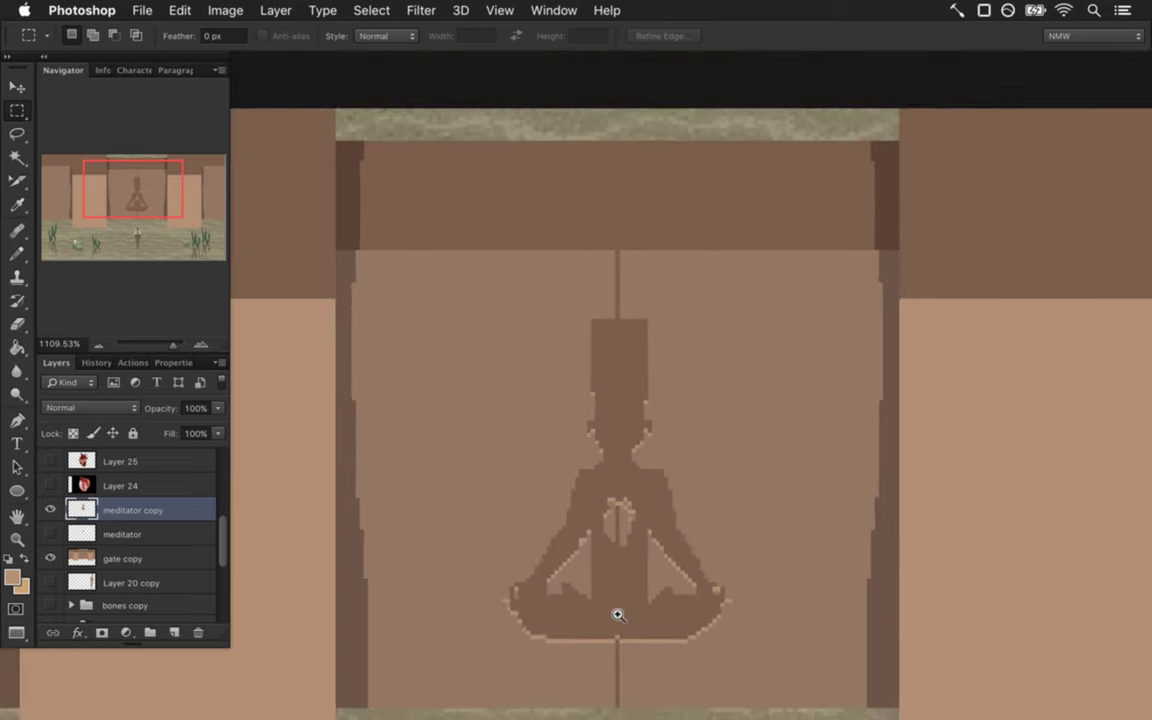
{"action": "scroll", "coordinate": [617, 612], "scroll_direction": "up", "scroll_amount": 2}
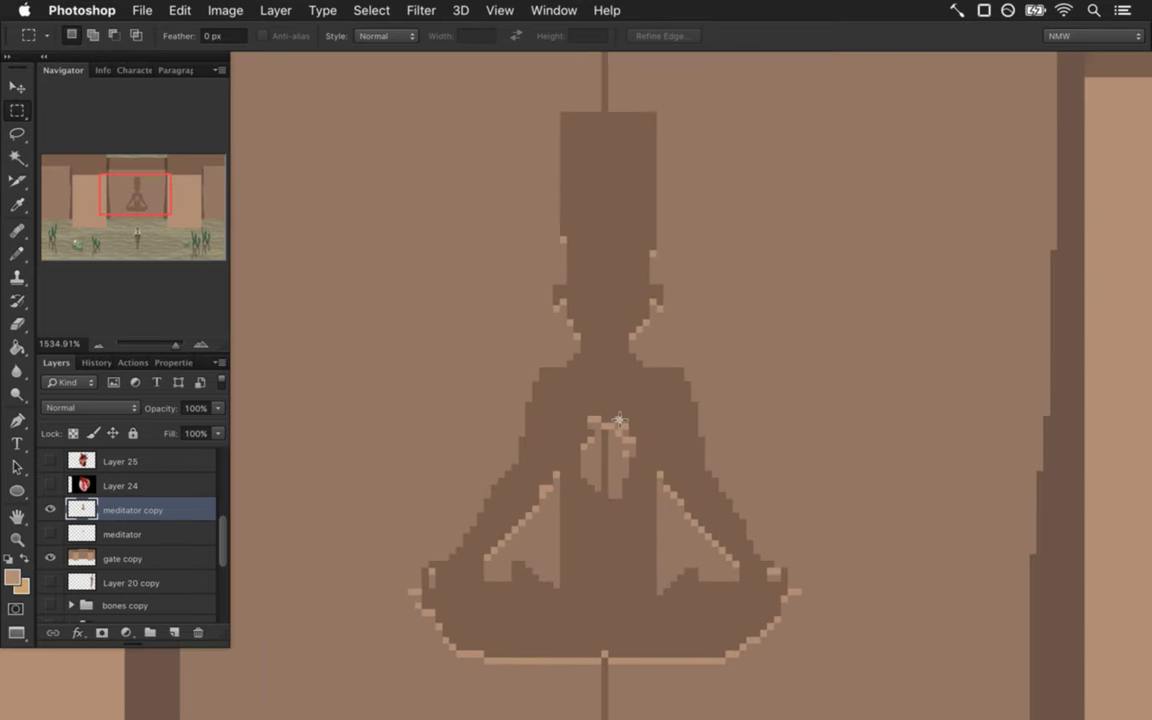
{"action": "key", "text": "i"}
{"action": "left_click", "coordinate": [612, 188]}
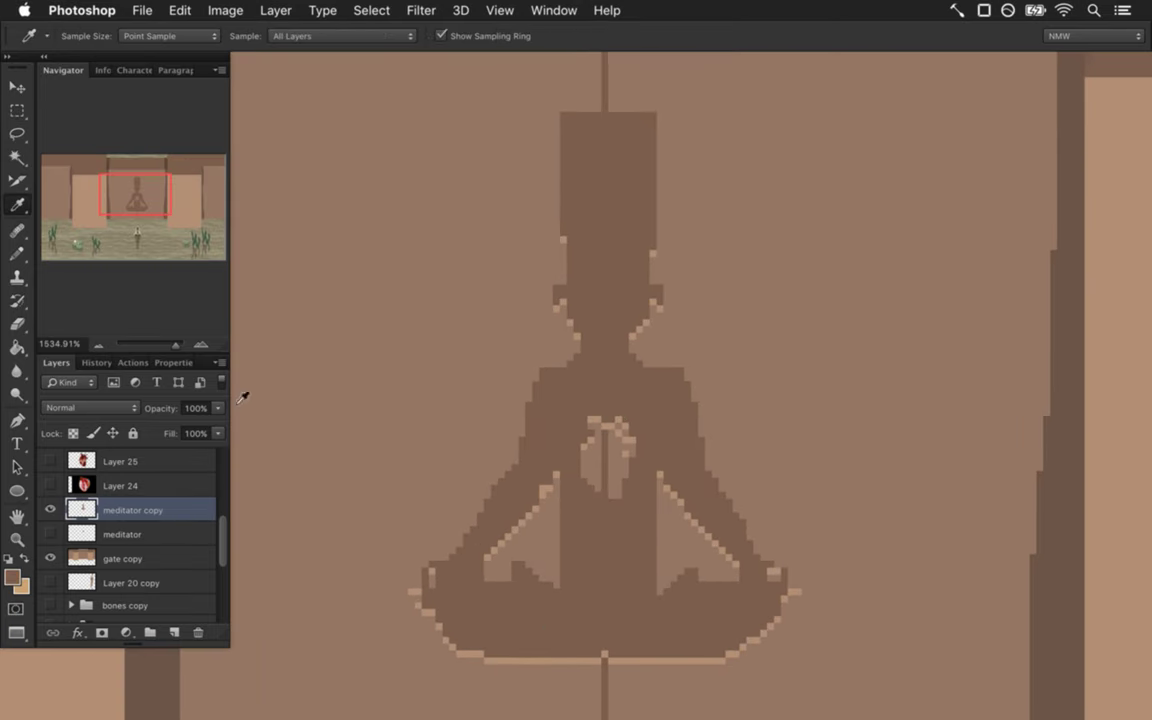
{"action": "left_click", "coordinate": [12, 574]}
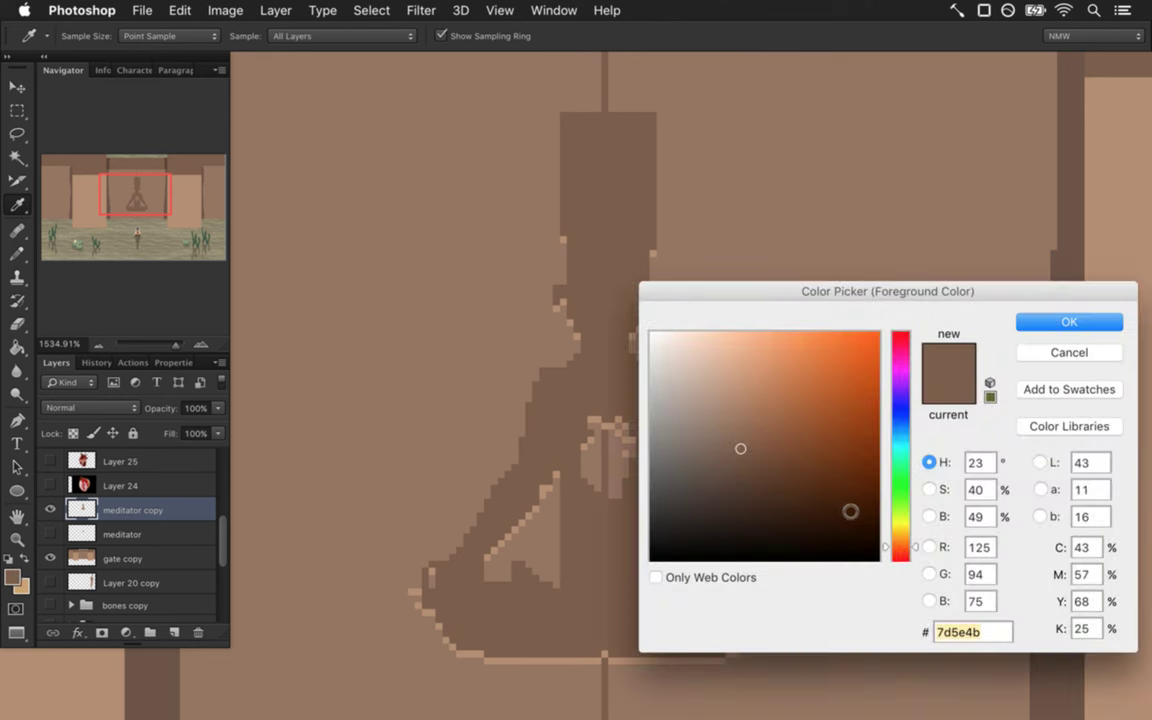
{"action": "left_click", "coordinate": [929, 516]}
{"action": "left_click_drag", "start_coordinate": [897, 471], "coordinate": [904, 464]}
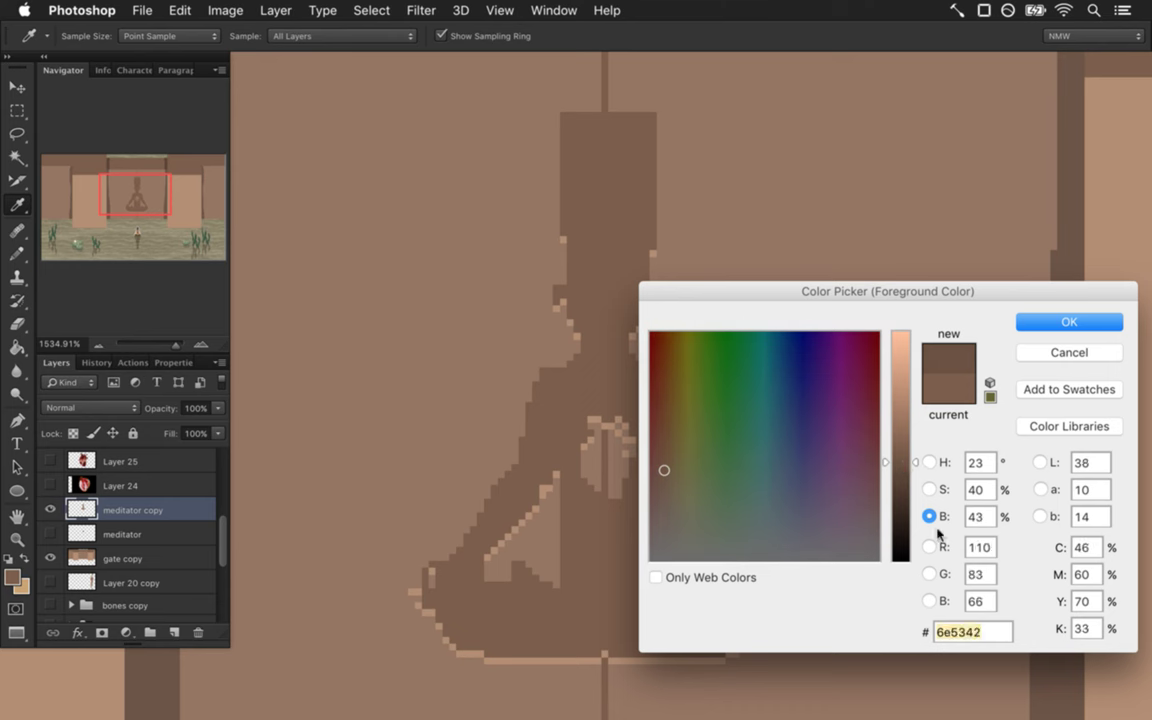
{"action": "left_click", "coordinate": [929, 462]}
{"action": "left_click_drag", "start_coordinate": [918, 540], "coordinate": [917, 553]}
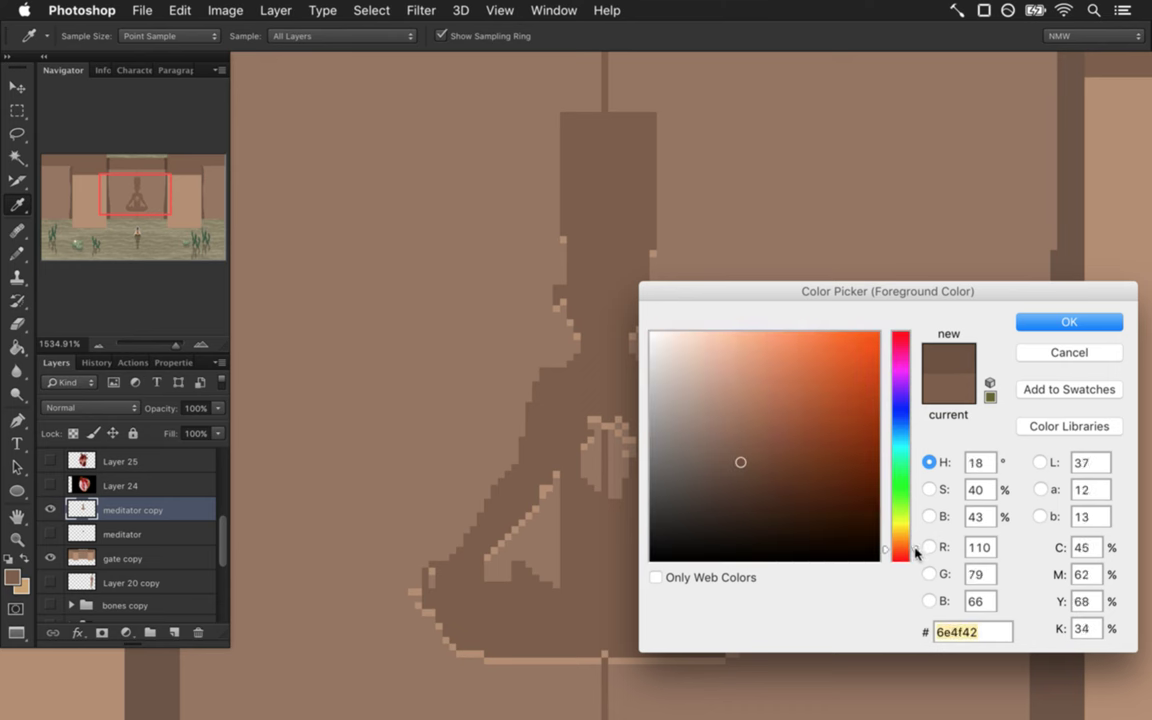
{"action": "left_click", "coordinate": [1025, 321]}
Pencil the gate's vertical seam in the darker brown down through the silhouette's hat, torso and base.
{"action": "key", "text": "b"}
{"action": "mouse_move", "coordinate": [604, 117]}
{"action": "left_mouse_down"}
{"action": "mouse_move", "coordinate": [595, 213]}
{"action": "mouse_move", "coordinate": [604, 443]}
{"action": "left_mouse_up"}
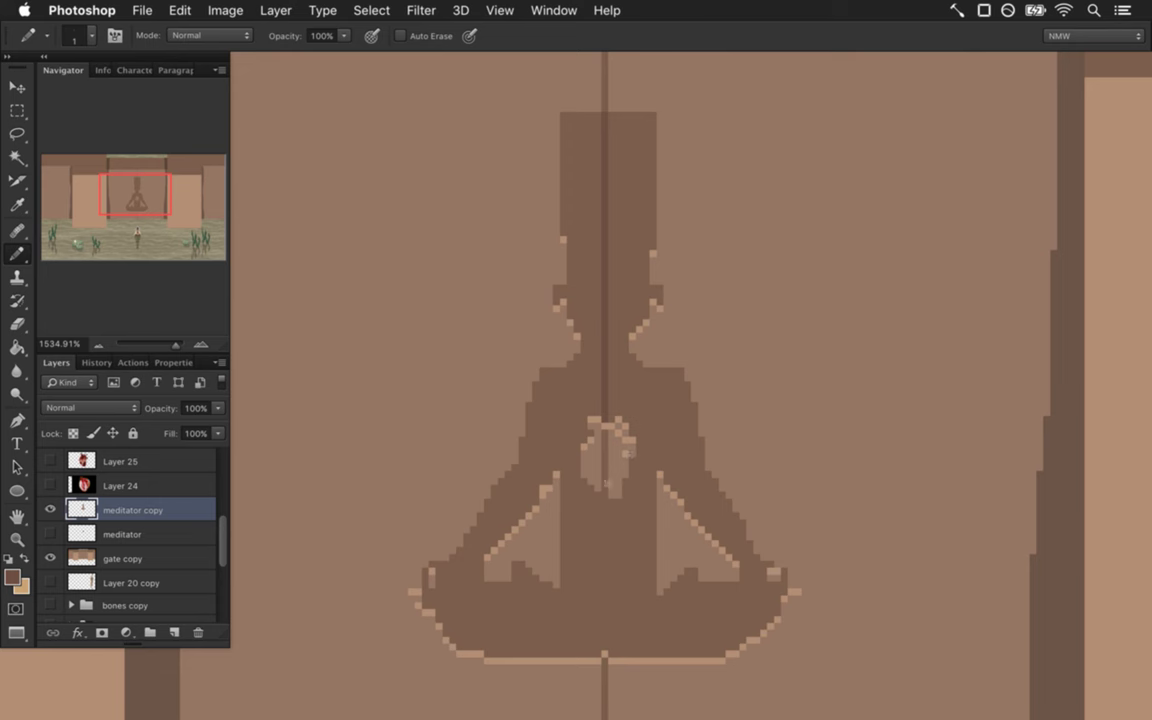
{"action": "left_click_drag", "start_coordinate": [603, 512], "coordinate": [604, 655]}
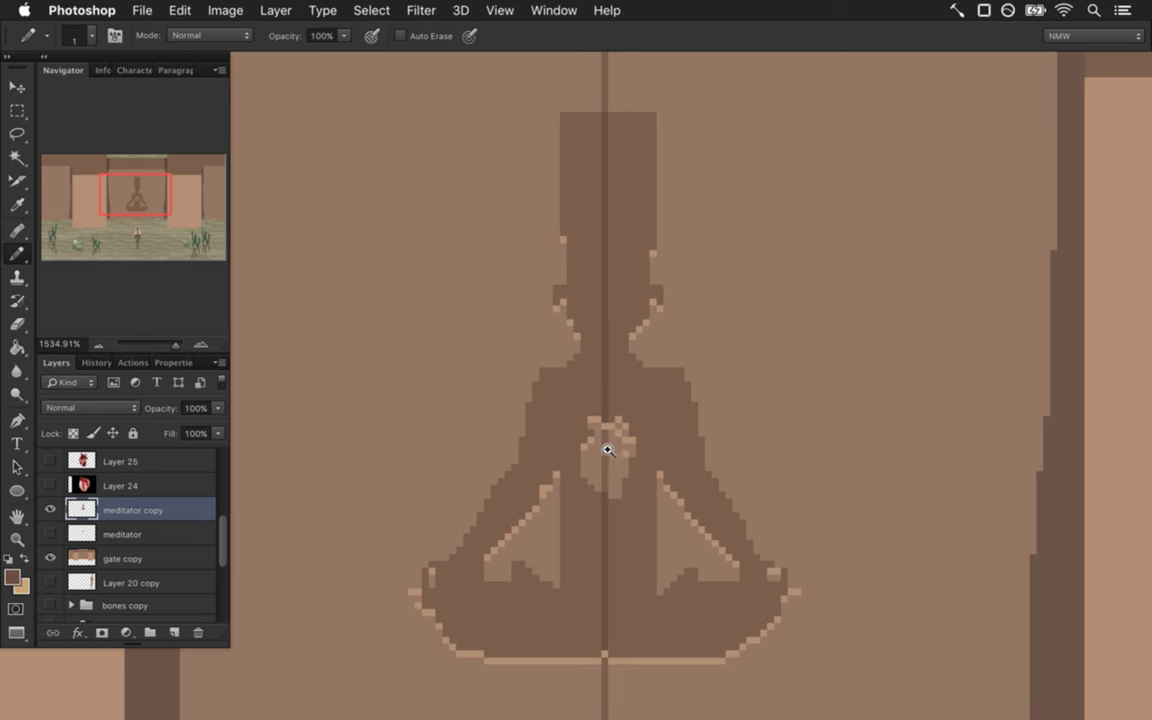
{"action": "scroll", "coordinate": [605, 450], "scroll_direction": "up", "scroll_amount": 2}
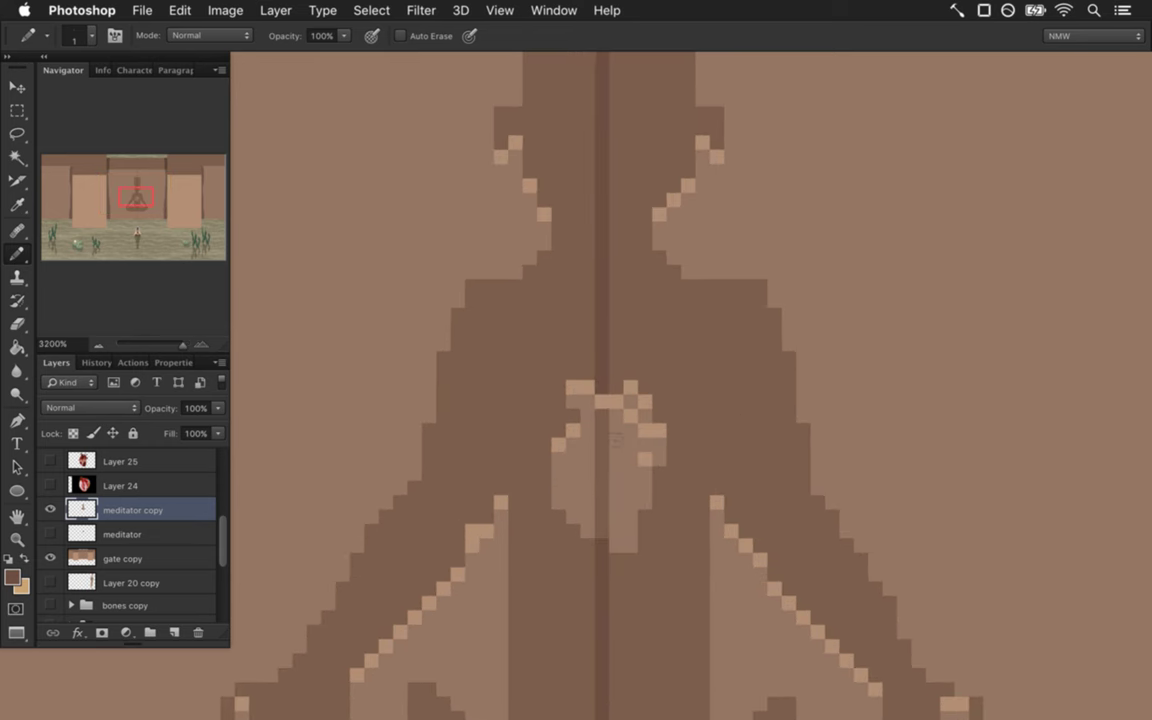
{"action": "key", "text": "]"}
{"action": "left_click", "coordinate": [493, 235]}
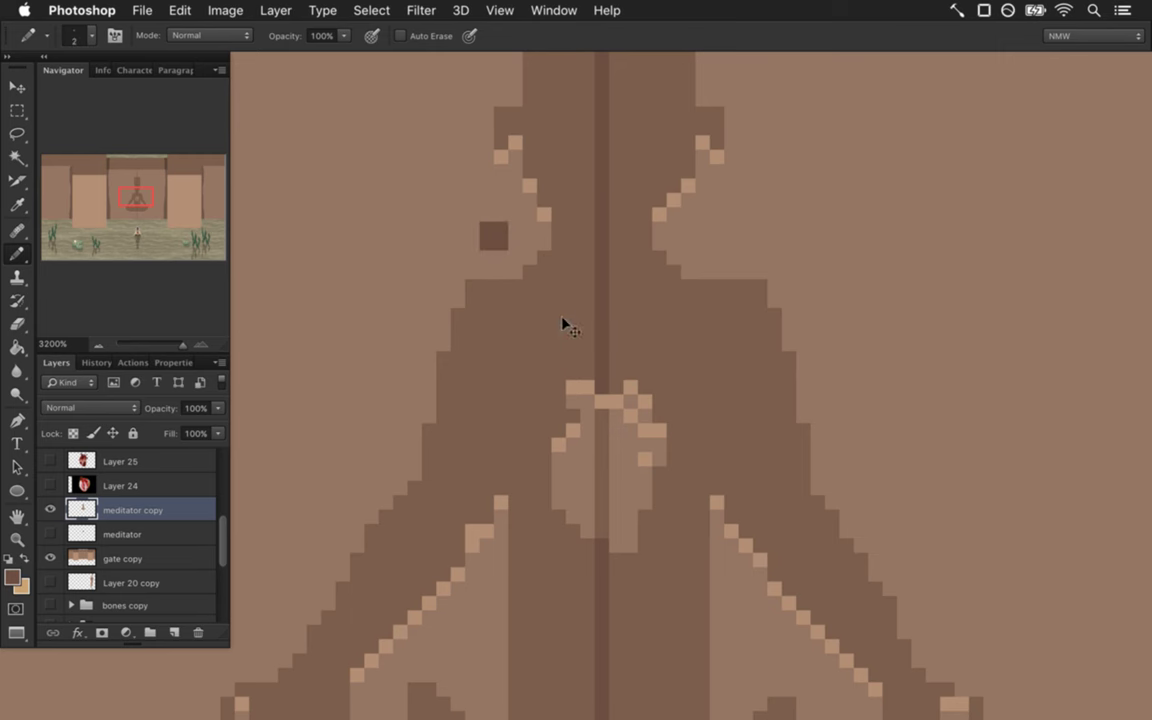
{"action": "key", "text": "ctrl+z"}
{"action": "left_click", "coordinate": [489, 250], "text": "alt"}
{"action": "key", "text": "bracketleft"}
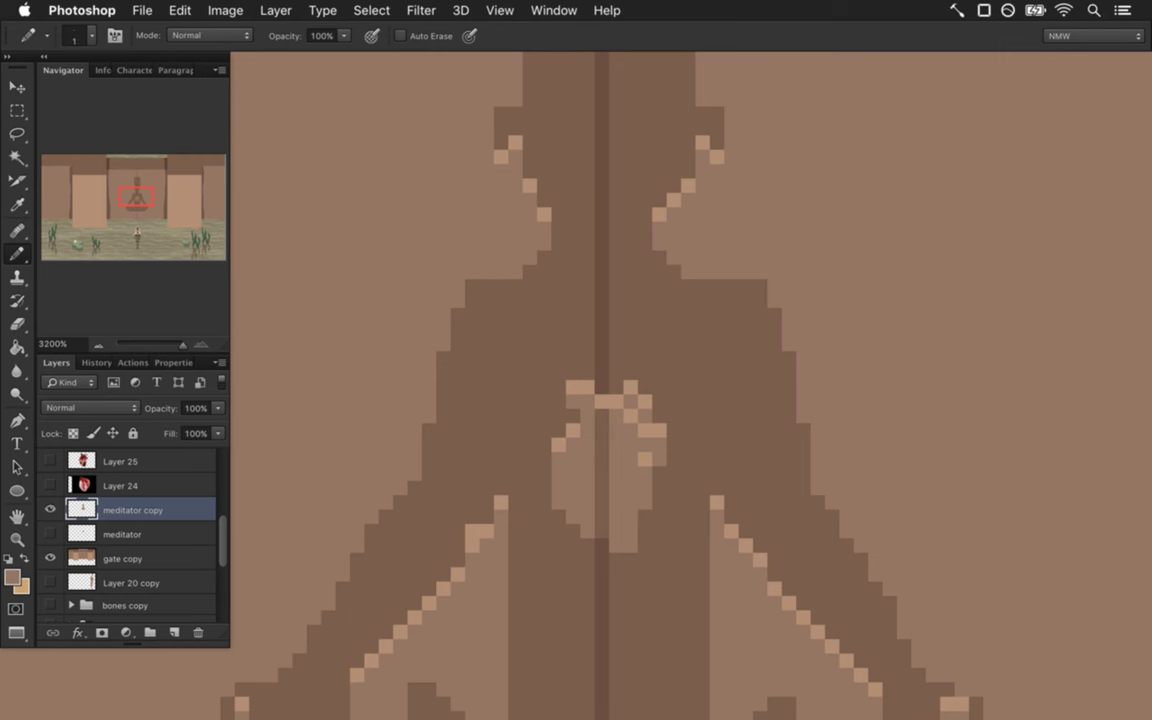
Examine the carved meditator relief at the scale of the whole scene.
{"action": "scroll", "coordinate": [545, 481], "scroll_direction": "down", "scroll_amount": 1}
{"action": "scroll", "coordinate": [545, 481], "scroll_direction": "down", "scroll_amount": 4}
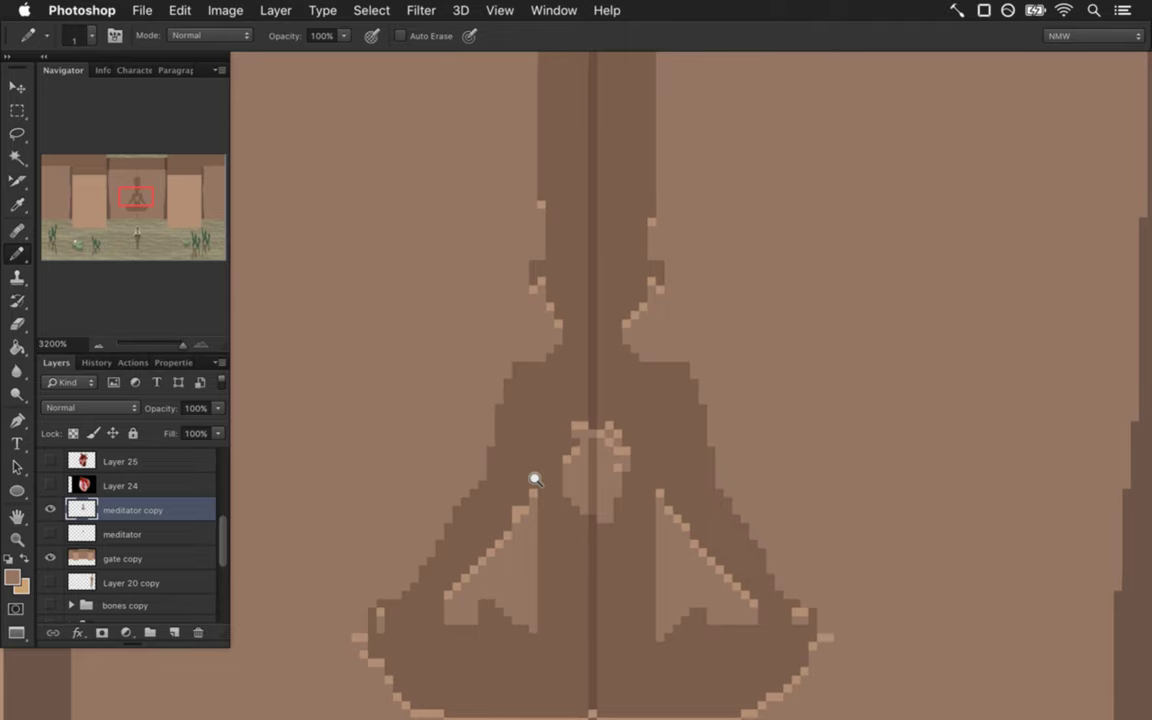
{"action": "scroll", "coordinate": [470, 461], "scroll_direction": "down", "scroll_amount": 5}
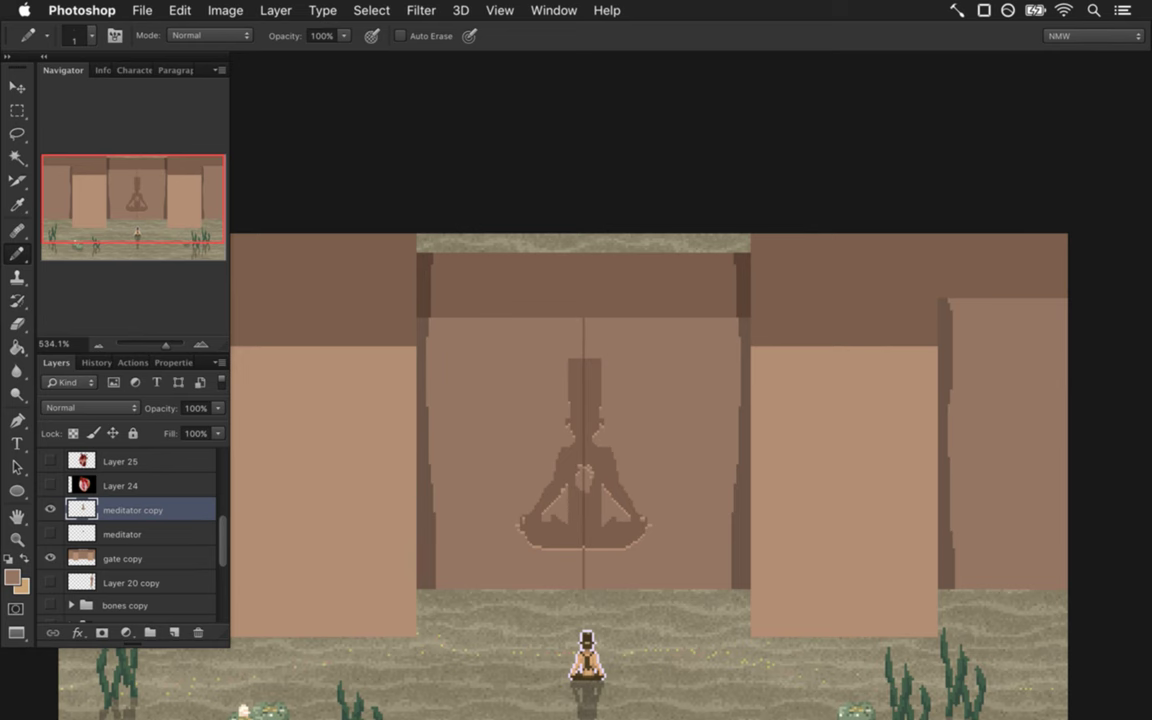
{"action": "scroll", "coordinate": [543, 429], "scroll_direction": "down", "scroll_amount": 4}
{"action": "scroll", "coordinate": [568, 465], "scroll_direction": "up", "scroll_amount": 2}
{"action": "left_click_drag", "start_coordinate": [650, 489], "coordinate": [702, 357]}
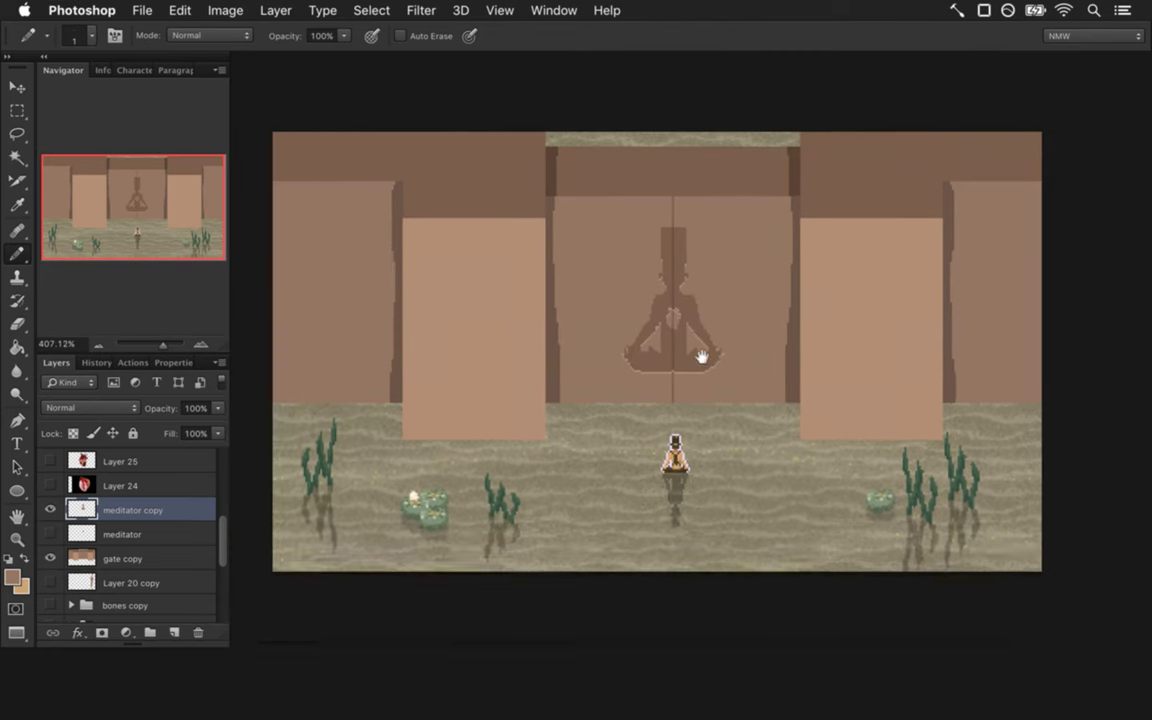
{"action": "scroll", "coordinate": [697, 404], "scroll_direction": "up", "scroll_amount": 2}
{"action": "scroll", "coordinate": [726, 401], "scroll_direction": "down", "scroll_amount": 2}
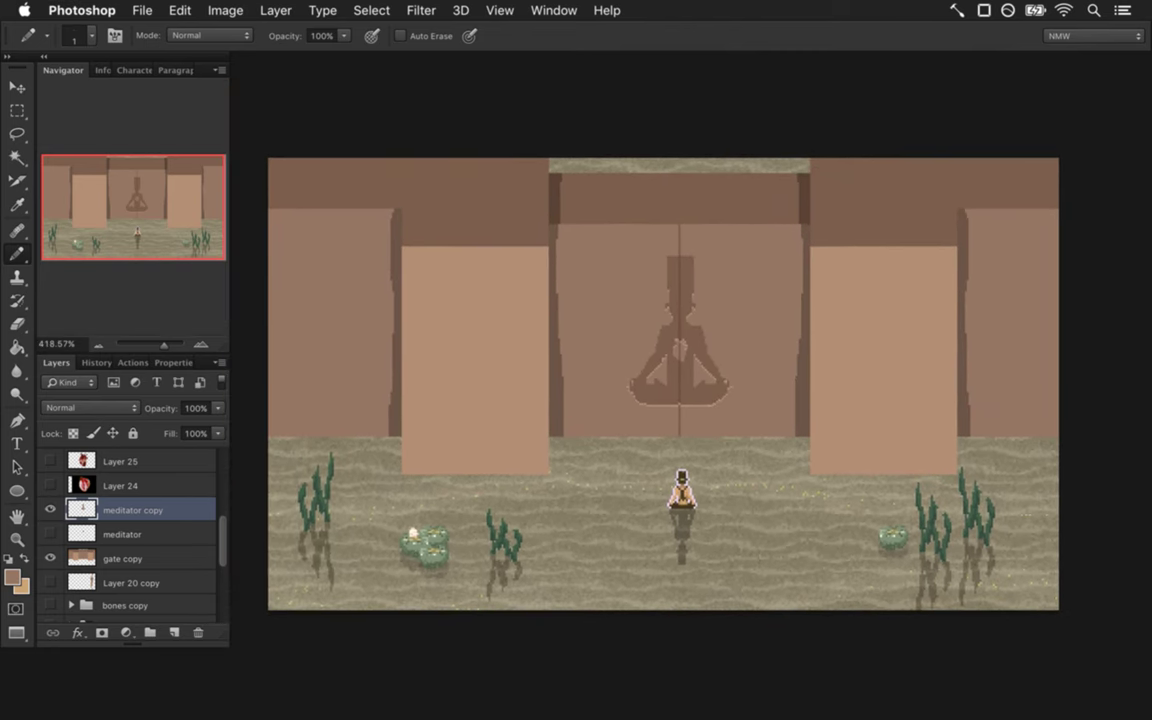
Show the light group over the scene, save the document, and hide the group again.
{"action": "left_click_drag", "start_coordinate": [222, 535], "coordinate": [211, 510]}
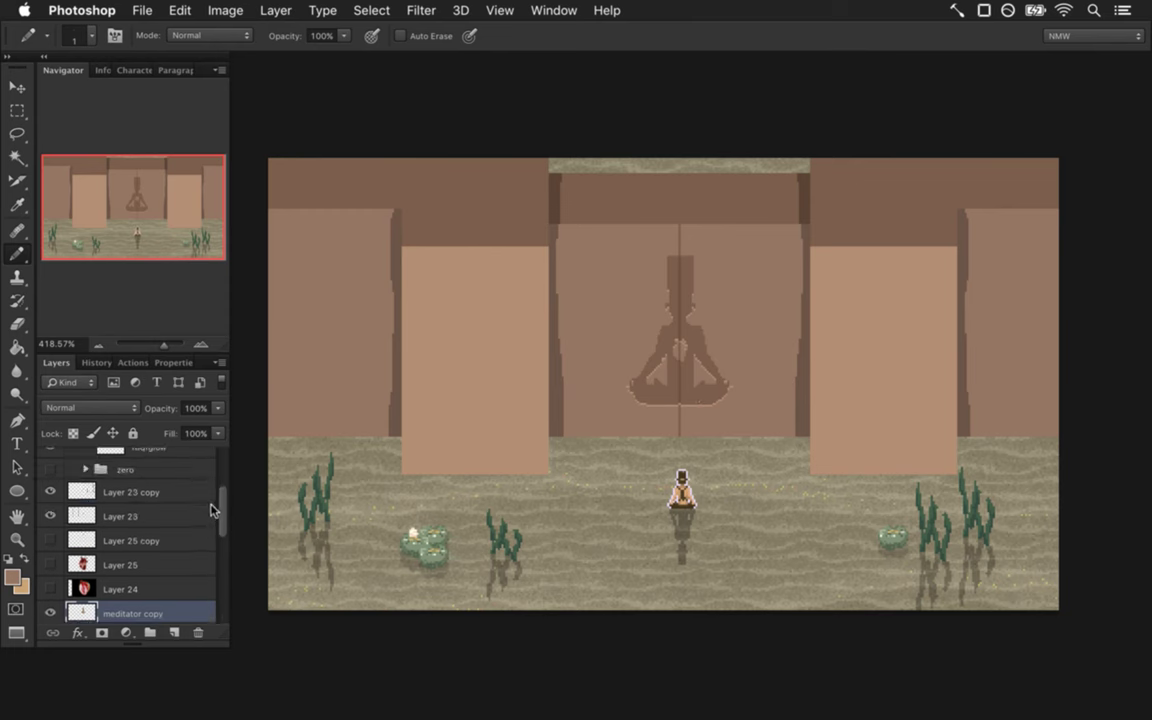
{"action": "scroll", "coordinate": [211, 510], "scroll_direction": "up", "scroll_amount": 5}
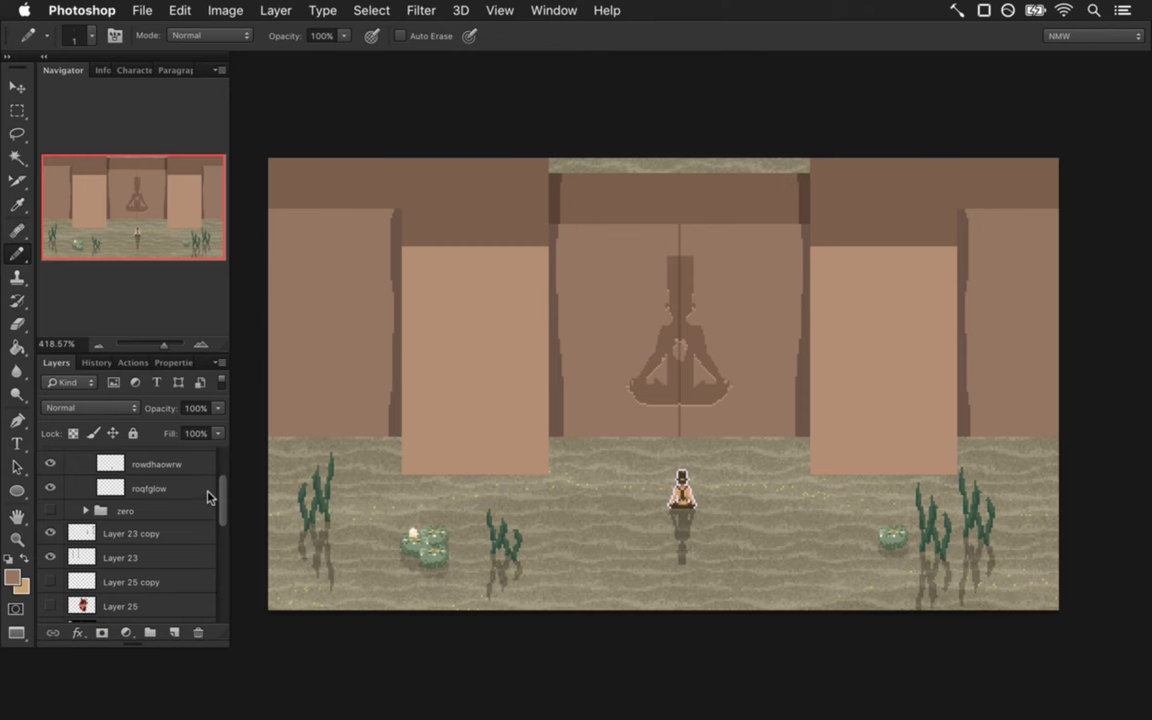
{"action": "left_click", "coordinate": [51, 458]}
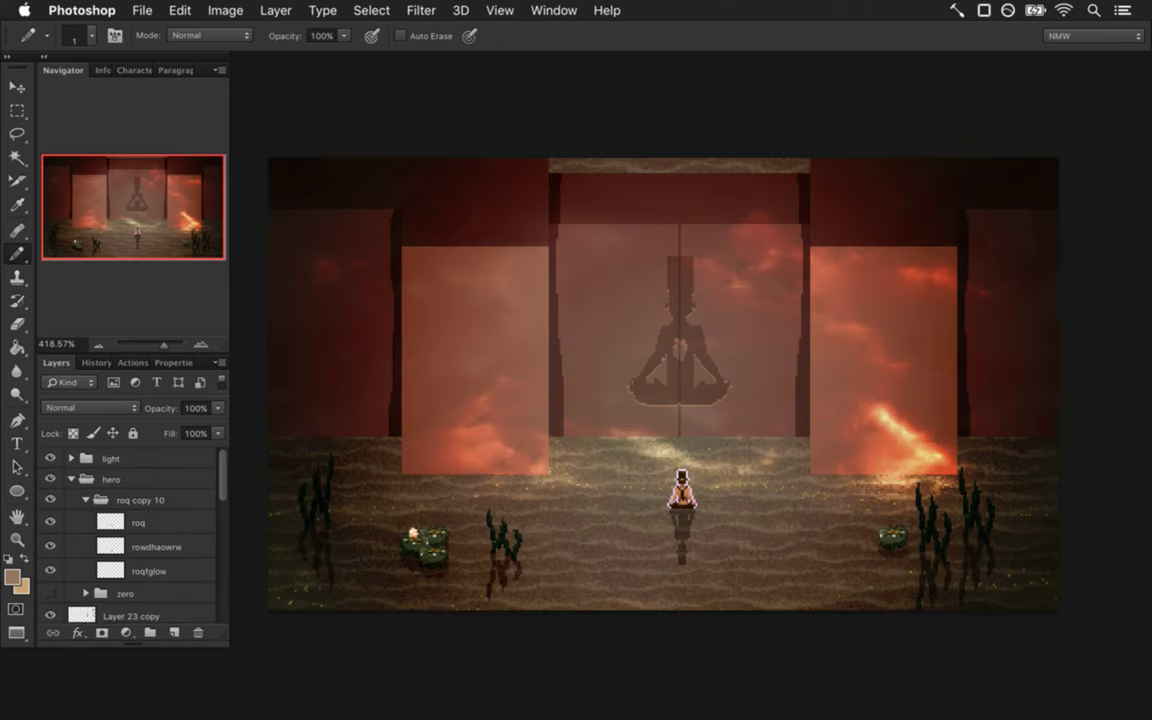
{"action": "key", "text": "super+s"}
{"action": "left_click", "coordinate": [50, 458]}
Sample the light brown from the silhouette's base highlight and pencil a one-pixel line along the top edge of the left gate door.
{"action": "left_click_drag", "start_coordinate": [643, 291], "coordinate": [716, 287]}
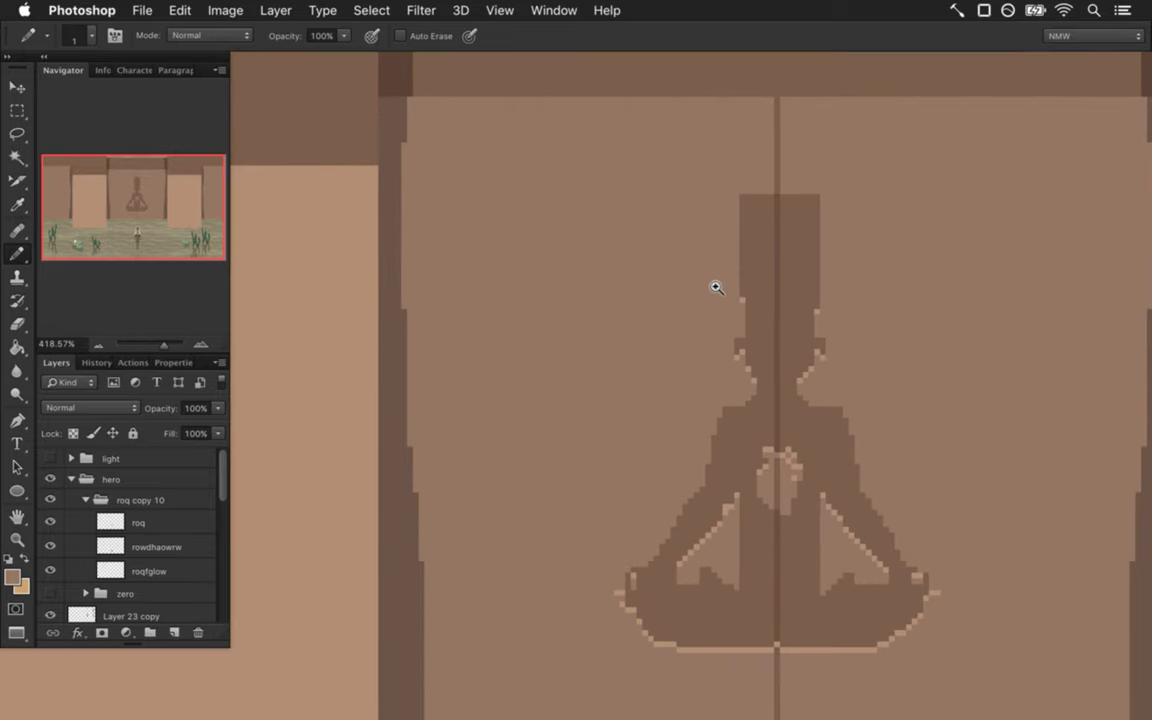
{"action": "key", "text": "i"}
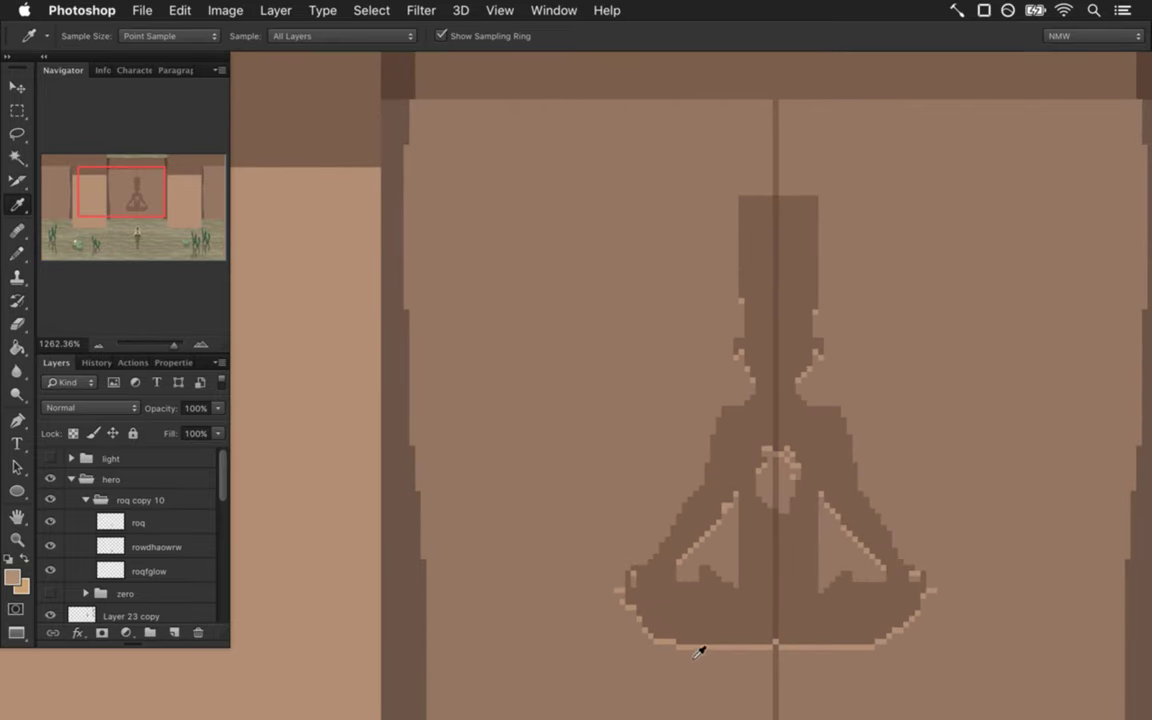
{"action": "scroll", "coordinate": [738, 260], "scroll_direction": "up", "scroll_amount": 5}
{"action": "key", "text": "b"}
{"action": "mouse_move", "coordinate": [738, 308]}
{"action": "left_mouse_down"}
{"action": "mouse_move", "coordinate": [435, 310]}
{"action": "mouse_move", "coordinate": [355, 293]}
{"action": "left_mouse_up"}
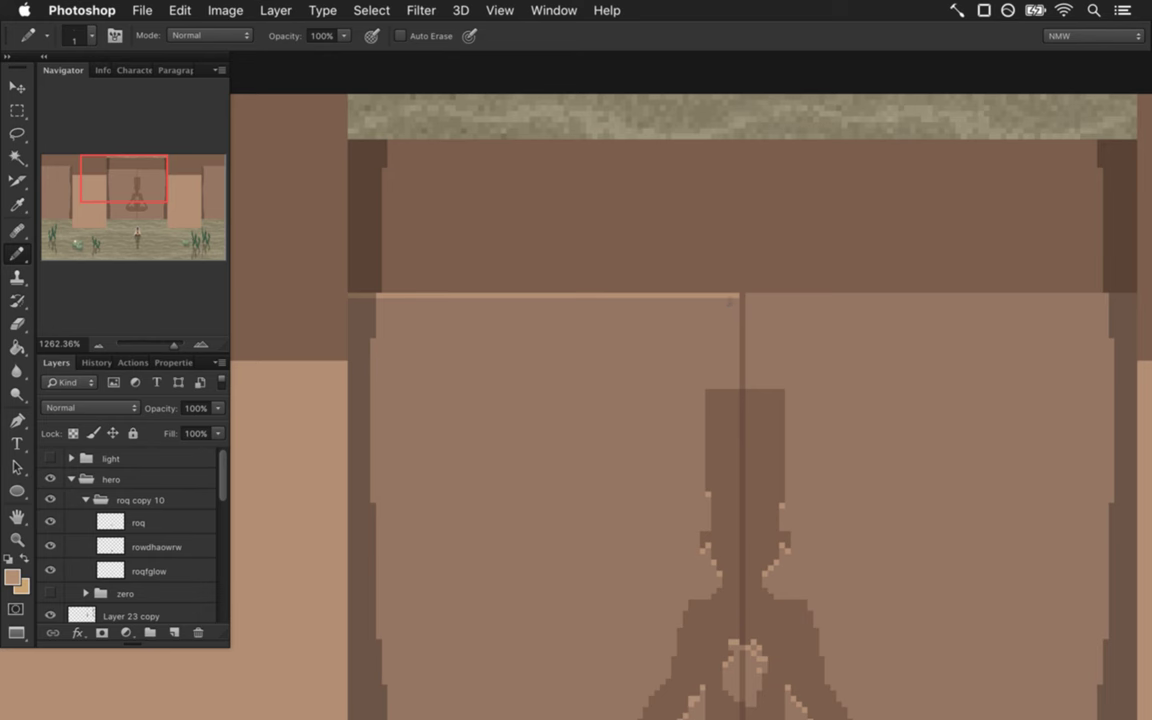
Pencil an irregular, chipped light-brown highlight along the left gate door's top edge, thickening it toward the central seam.
{"action": "left_click_drag", "start_coordinate": [736, 295], "coordinate": [580, 296]}
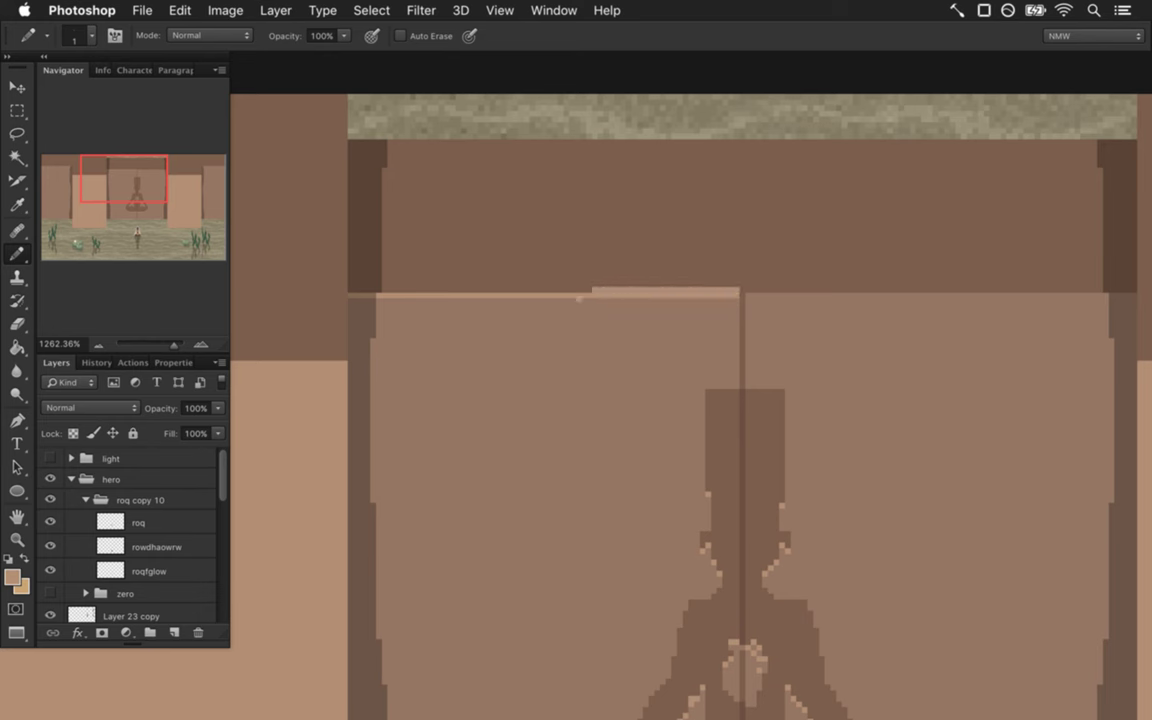
{"action": "mouse_move", "coordinate": [663, 290]}
{"action": "left_mouse_down"}
{"action": "mouse_move", "coordinate": [735, 273]}
{"action": "mouse_move", "coordinate": [738, 288]}
{"action": "mouse_move", "coordinate": [716, 281]}
{"action": "mouse_move", "coordinate": [728, 292]}
{"action": "left_mouse_up"}
{"action": "left_click", "coordinate": [679, 284]}
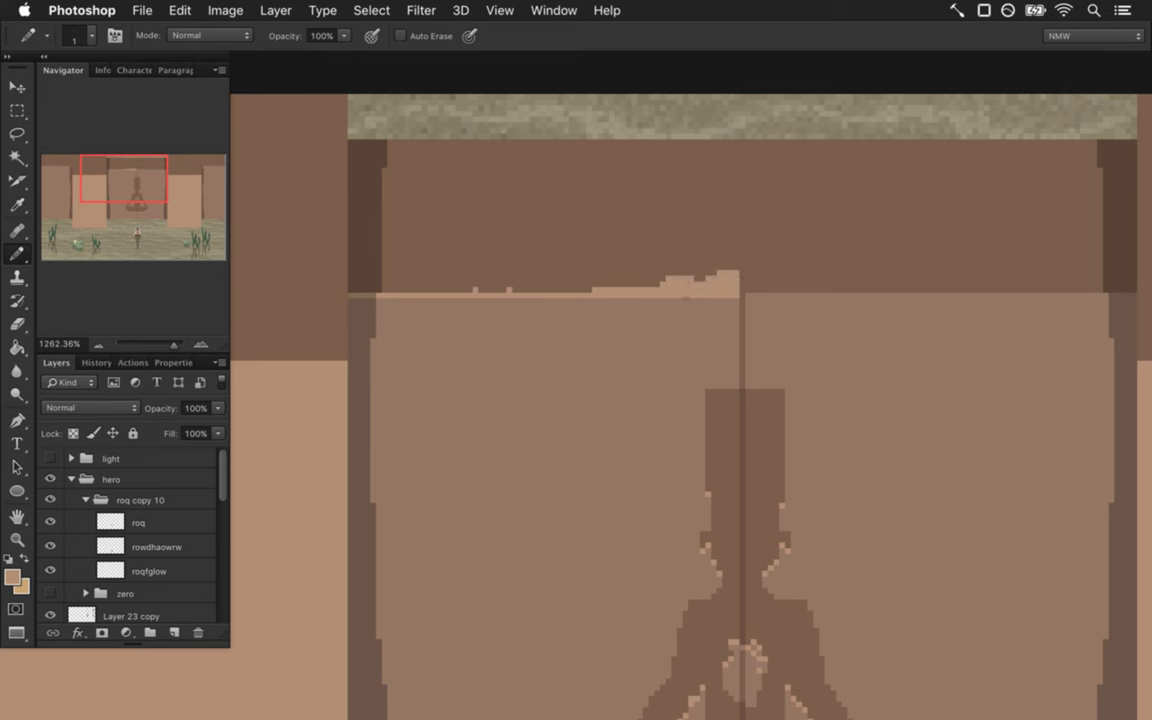
{"action": "left_click_drag", "start_coordinate": [712, 300], "coordinate": [729, 305]}
{"action": "left_click_drag", "start_coordinate": [583, 302], "coordinate": [583, 320]}
{"action": "left_click", "coordinate": [520, 302]}
{"action": "left_click", "coordinate": [385, 300]}
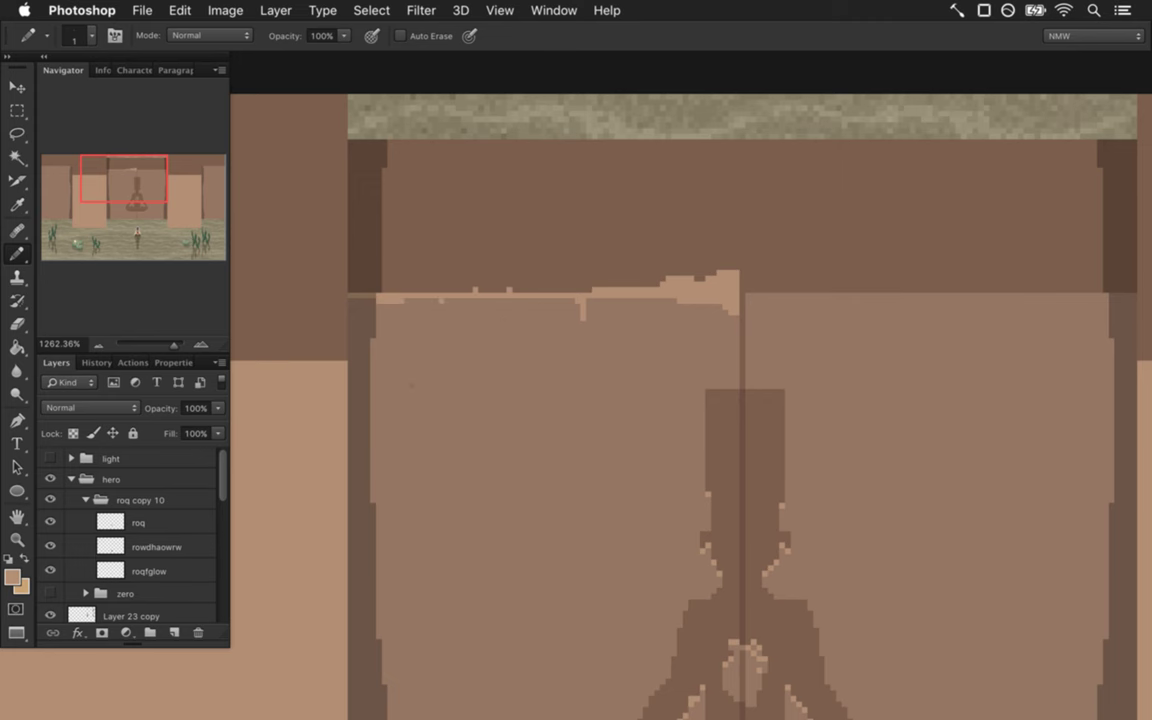
Pencil a broken light-brown highlight down the left door's edge beside the seam, between the top corner and the silhouette's hat.
{"action": "left_click_drag", "start_coordinate": [597, 357], "coordinate": [602, 408]}
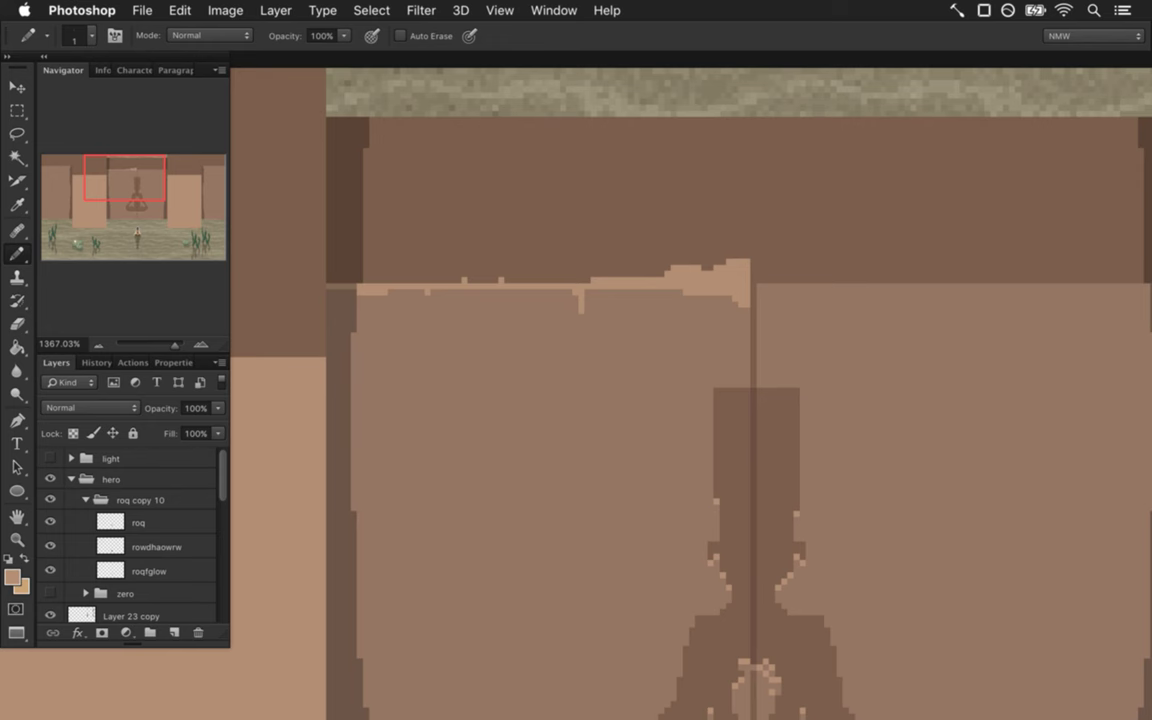
{"action": "left_click_drag", "start_coordinate": [748, 325], "coordinate": [751, 384]}
{"action": "key", "text": "alt"}
{"action": "key", "text": "alt"}
{"action": "left_click", "coordinate": [684, 316], "text": "super"}
{"action": "left_click_drag", "start_coordinate": [569, 418], "coordinate": [509, 417]}
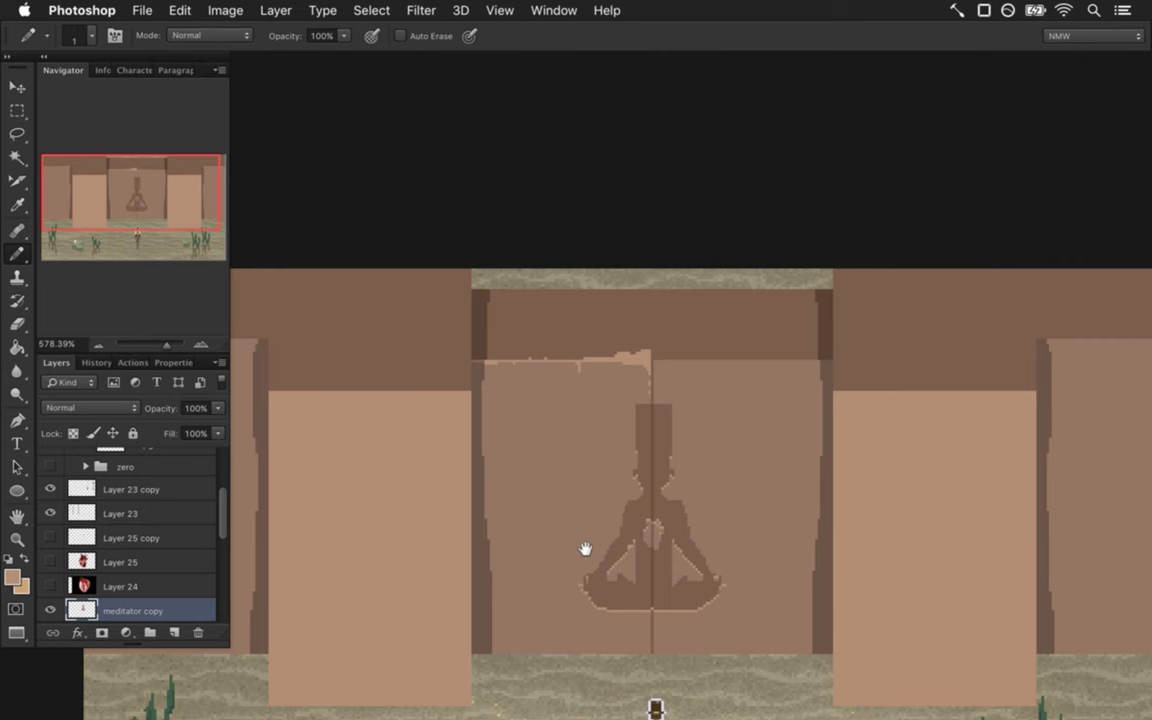
{"action": "left_click_drag", "start_coordinate": [586, 548], "coordinate": [573, 445]}
{"action": "left_click", "coordinate": [560, 509]}
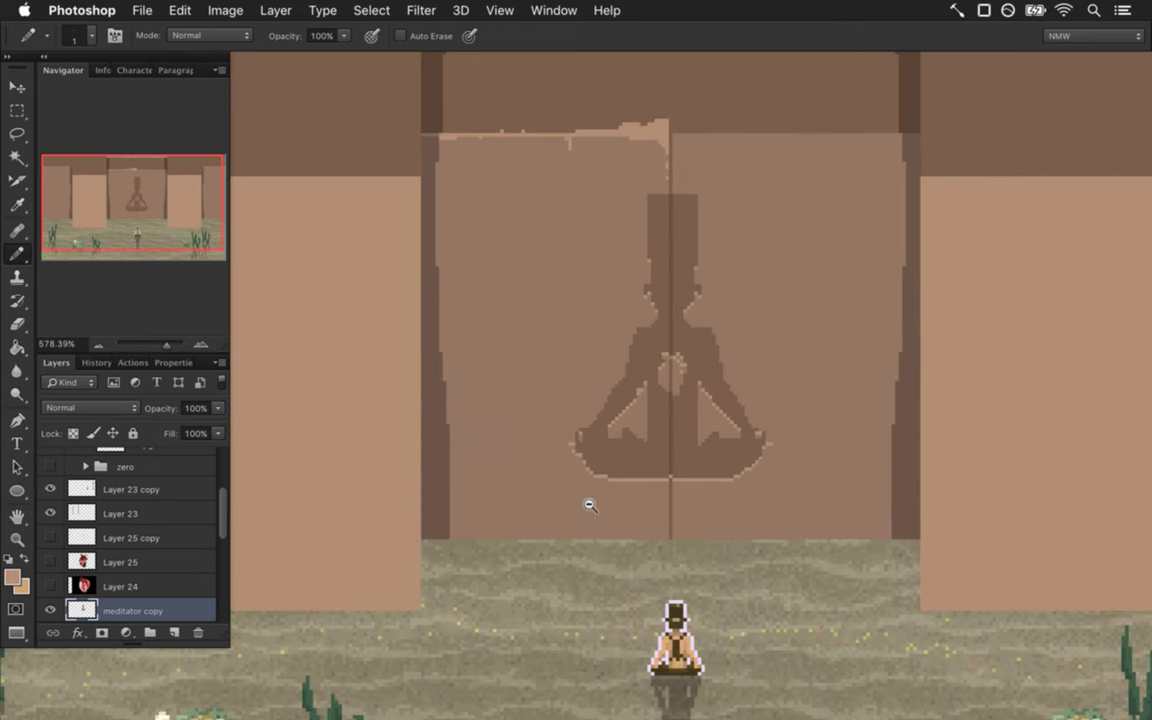
{"action": "scroll", "coordinate": [589, 501], "scroll_direction": "up", "scroll_amount": 5}
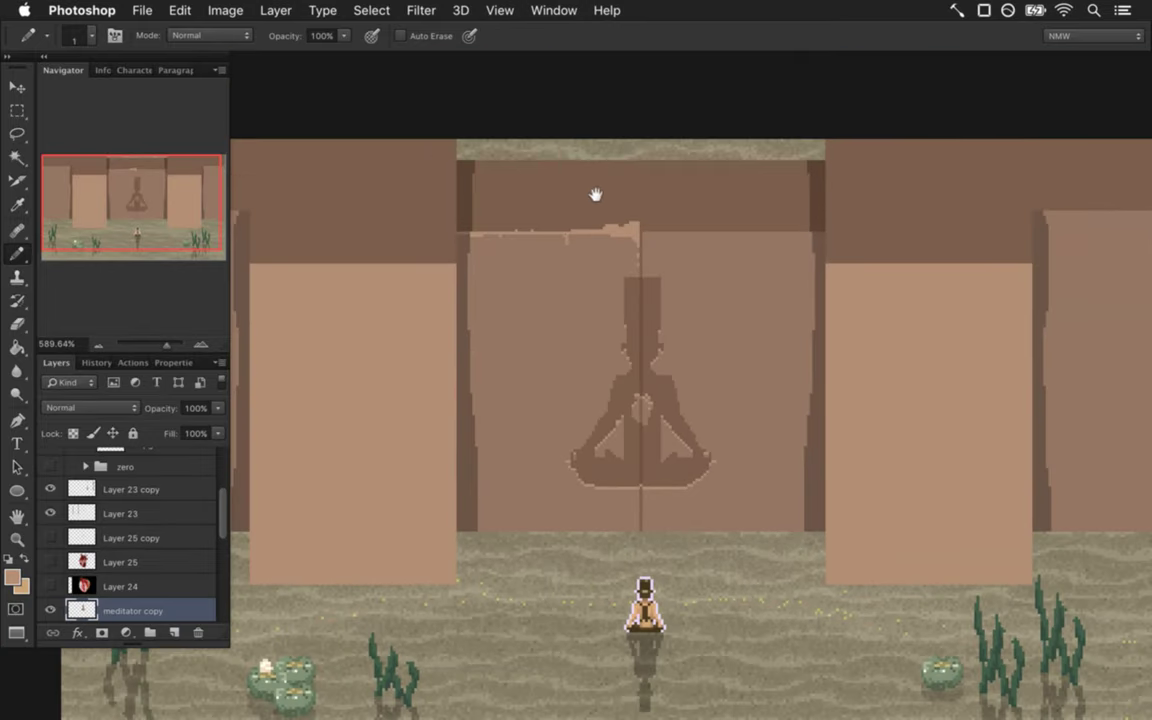
{"action": "left_click_drag", "start_coordinate": [584, 175], "coordinate": [671, 278]}
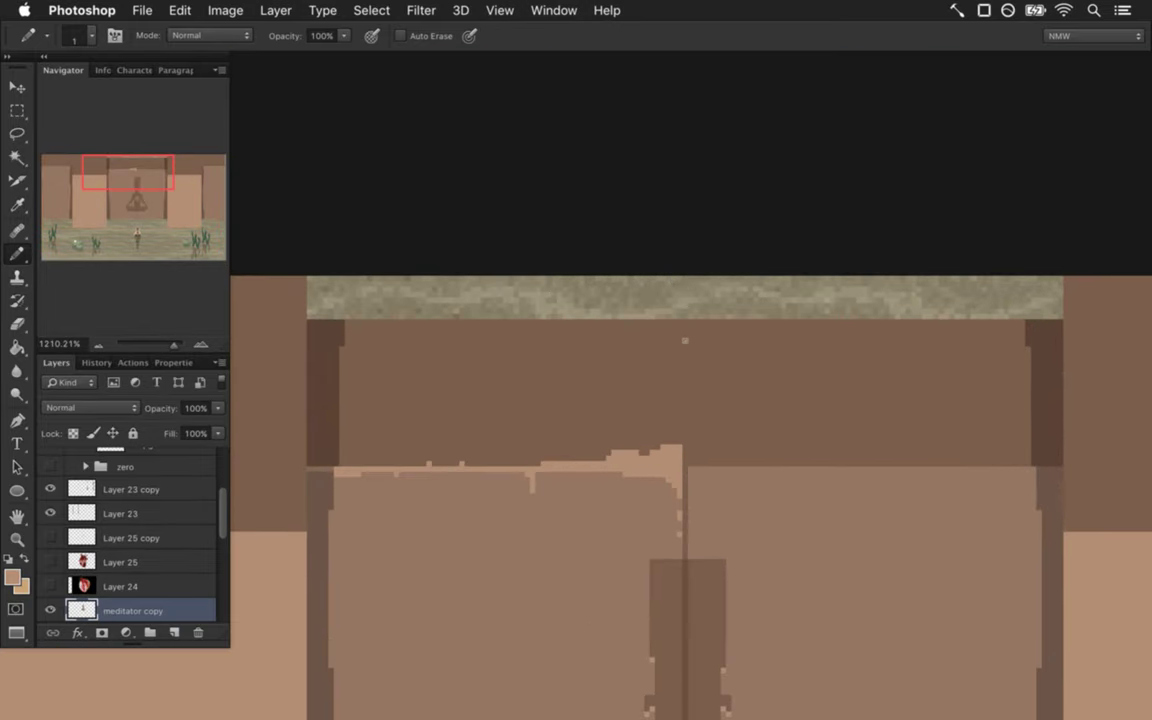
Move the meditator layer below gate copy and merge the meditator copy and gate copy layers.
{"action": "key", "text": "e"}
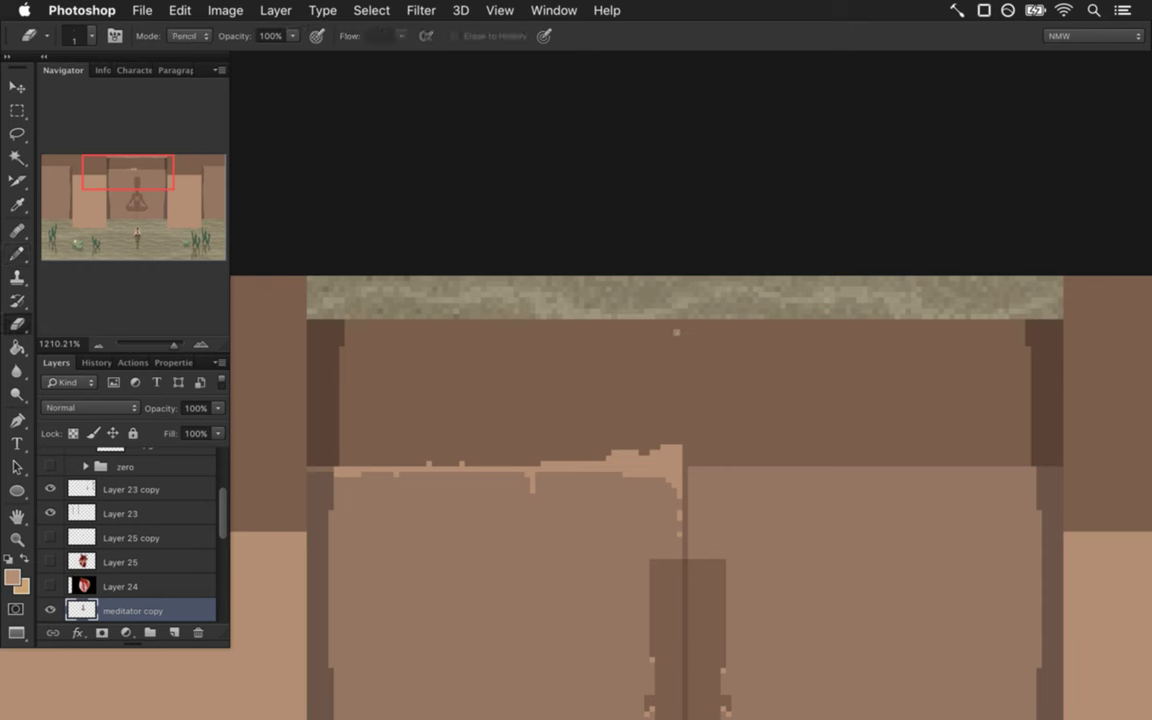
{"action": "left_click_drag", "start_coordinate": [224, 514], "coordinate": [222, 548]}
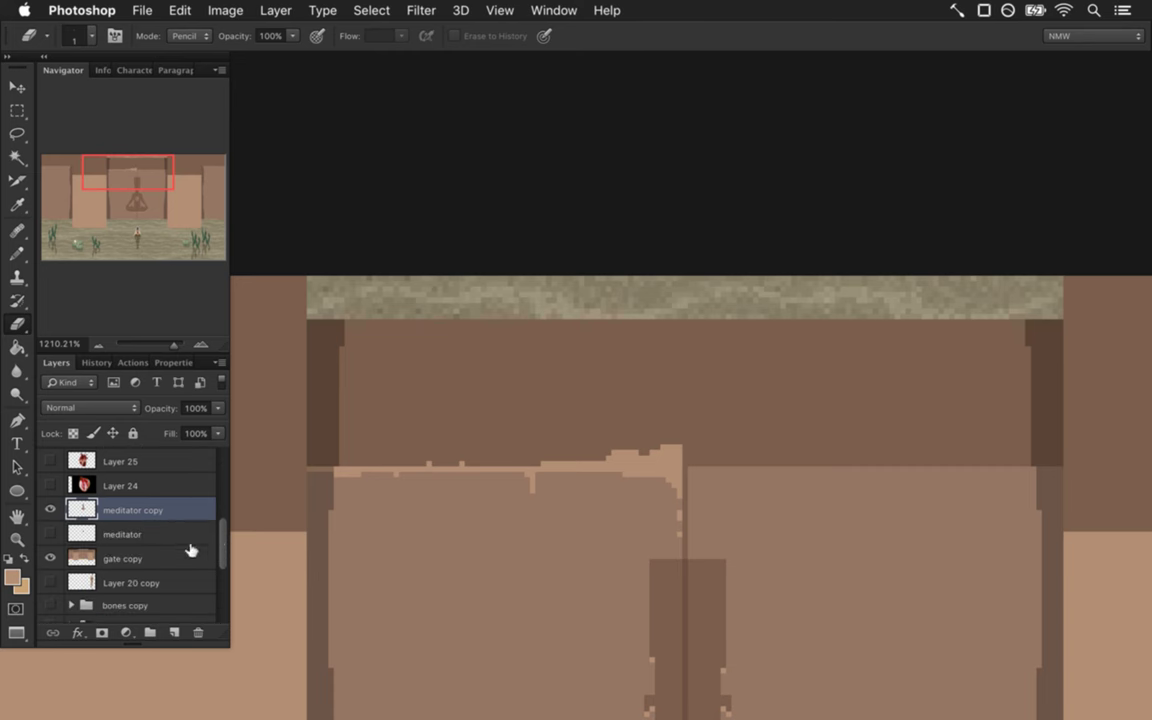
{"action": "left_click", "coordinate": [87, 531]}
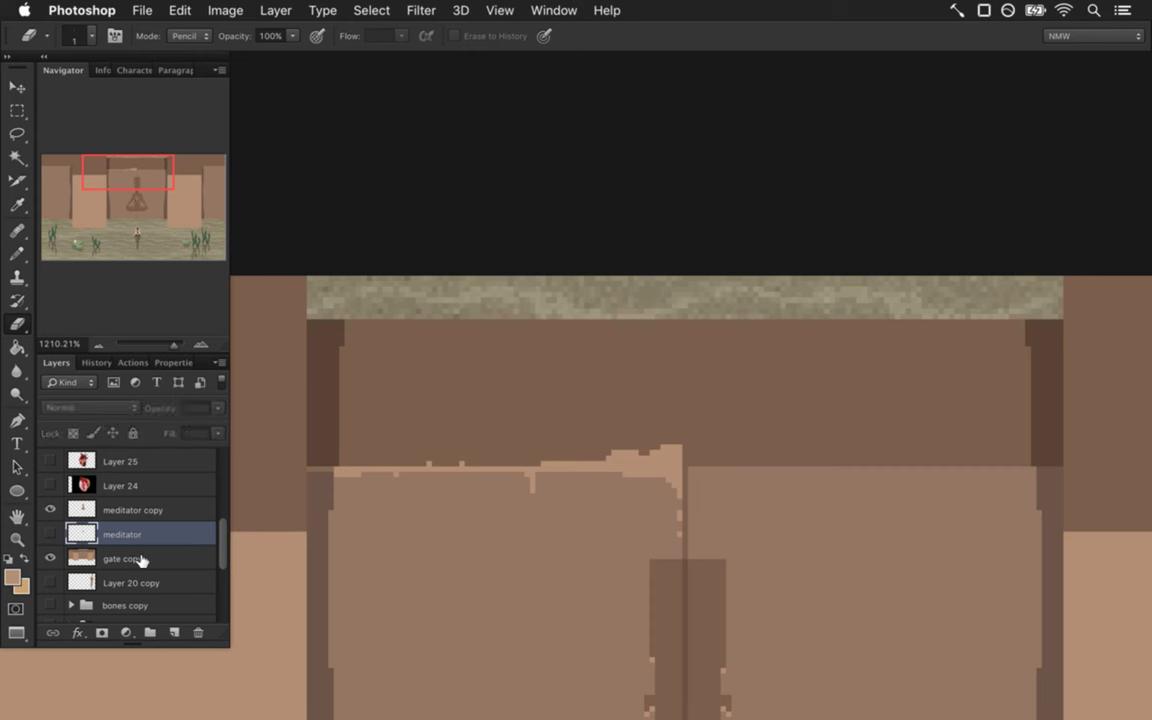
{"action": "left_click_drag", "start_coordinate": [112, 537], "coordinate": [120, 577]}
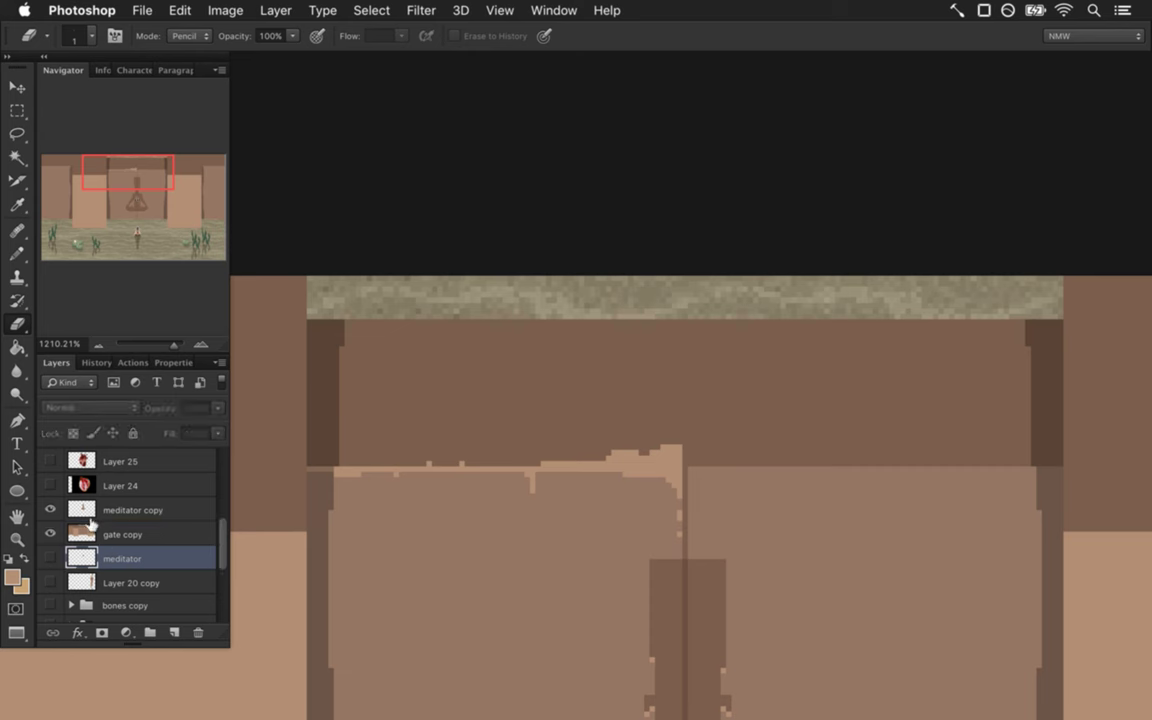
{"action": "left_click", "coordinate": [106, 510]}
{"action": "left_click", "coordinate": [155, 533], "text": "shift"}
{"action": "right_click", "coordinate": [155, 533]}
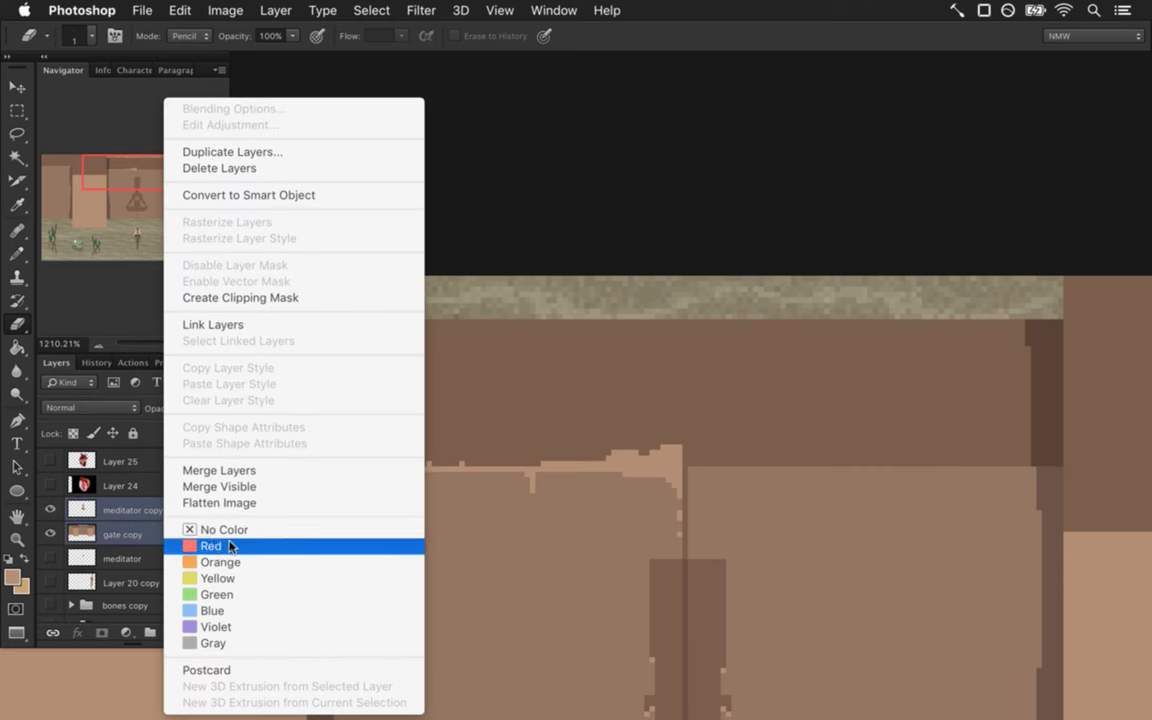
{"action": "left_click", "coordinate": [245, 471]}
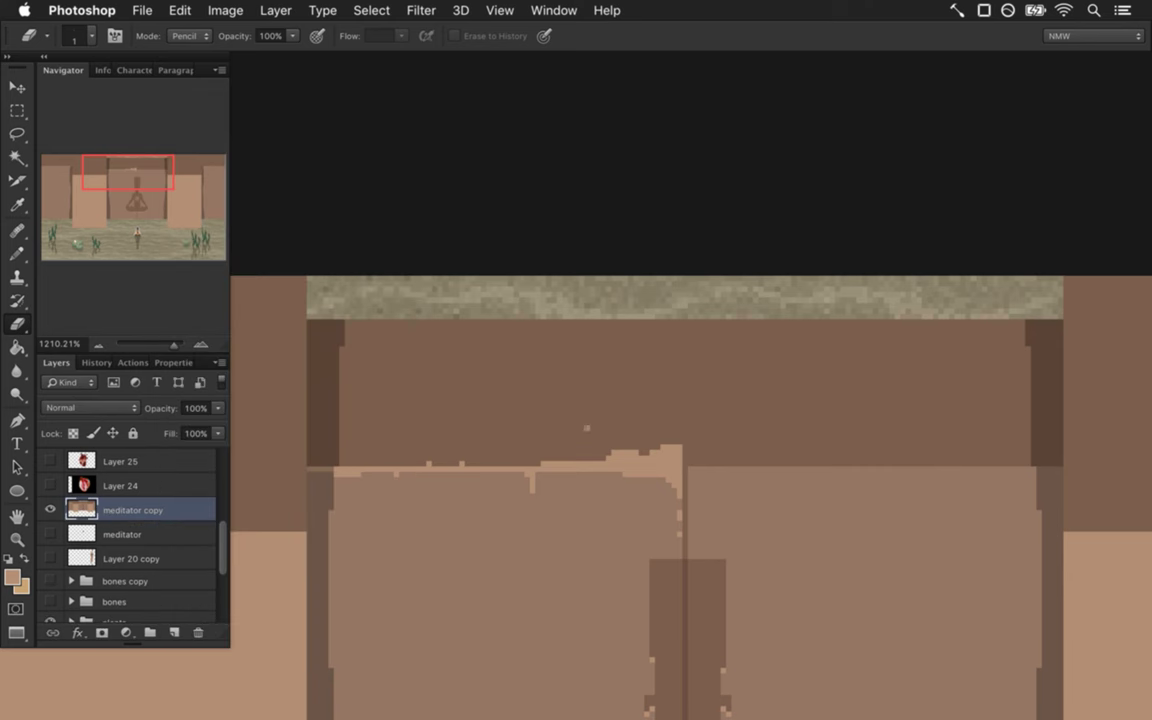
Erase small irregular notches along the top edge of the wall section above the gate doors.
{"action": "key", "text": "m"}
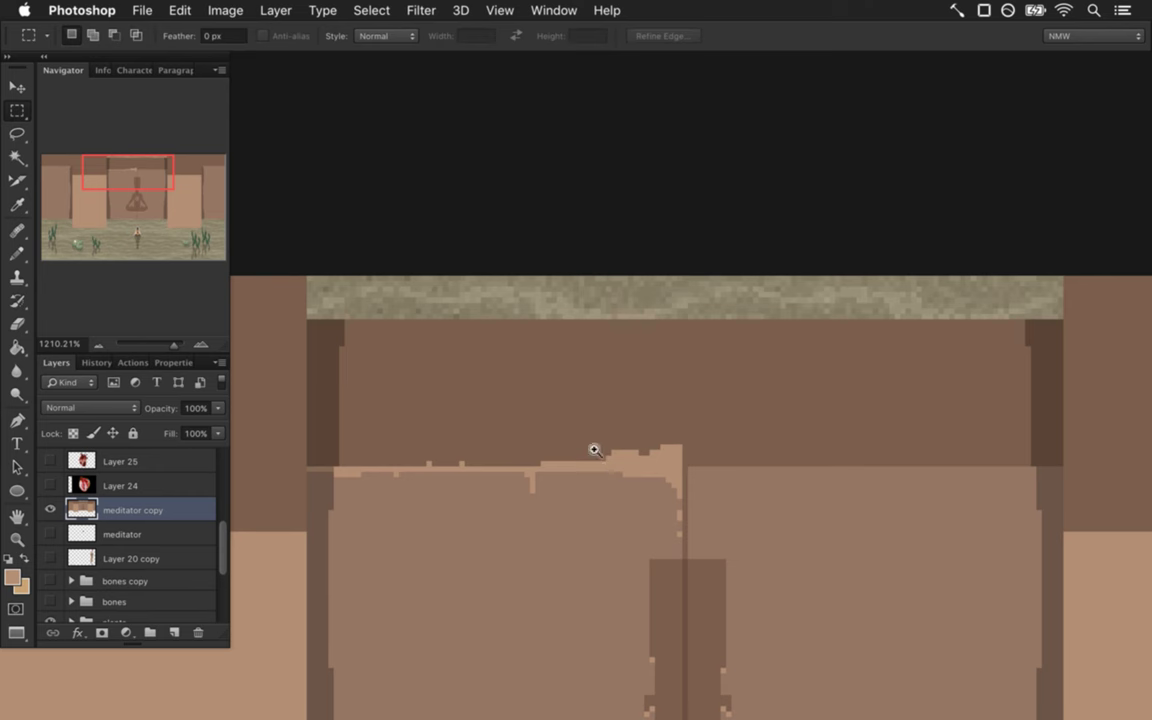
{"action": "key", "text": "e"}
{"action": "left_click_drag", "start_coordinate": [681, 340], "coordinate": [650, 322]}
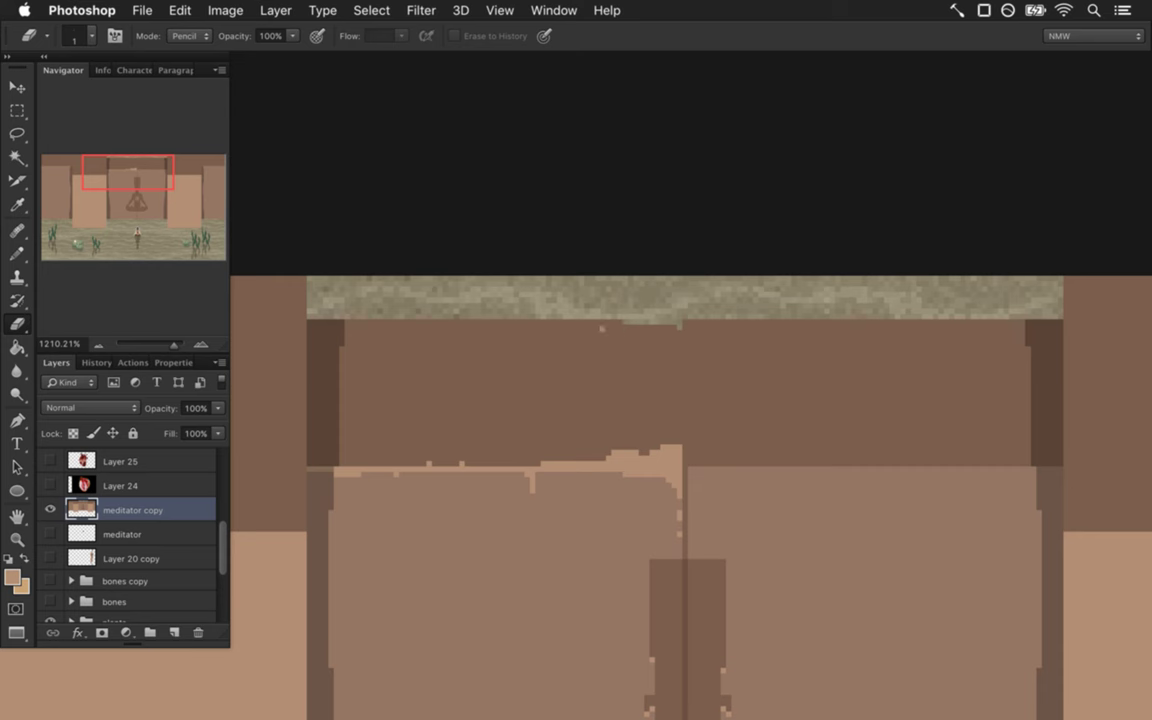
{"action": "left_click_drag", "start_coordinate": [403, 321], "coordinate": [364, 321]}
{"action": "left_click_drag", "start_coordinate": [884, 321], "coordinate": [904, 321]}
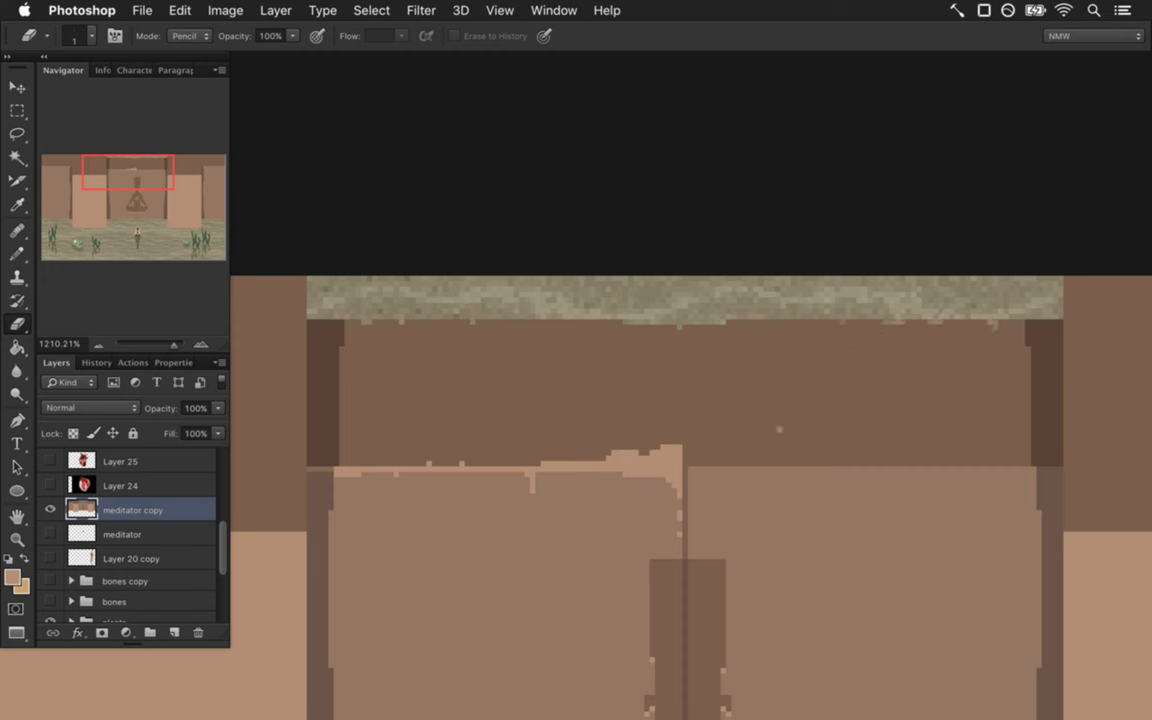
Erase an uneven, worn line along the left gate door's bottom edge where it meets the sand.
{"action": "left_click_drag", "start_coordinate": [496, 600], "coordinate": [527, 390]}
{"action": "scroll", "coordinate": [527, 390], "scroll_direction": "down", "scroll_amount": 3}
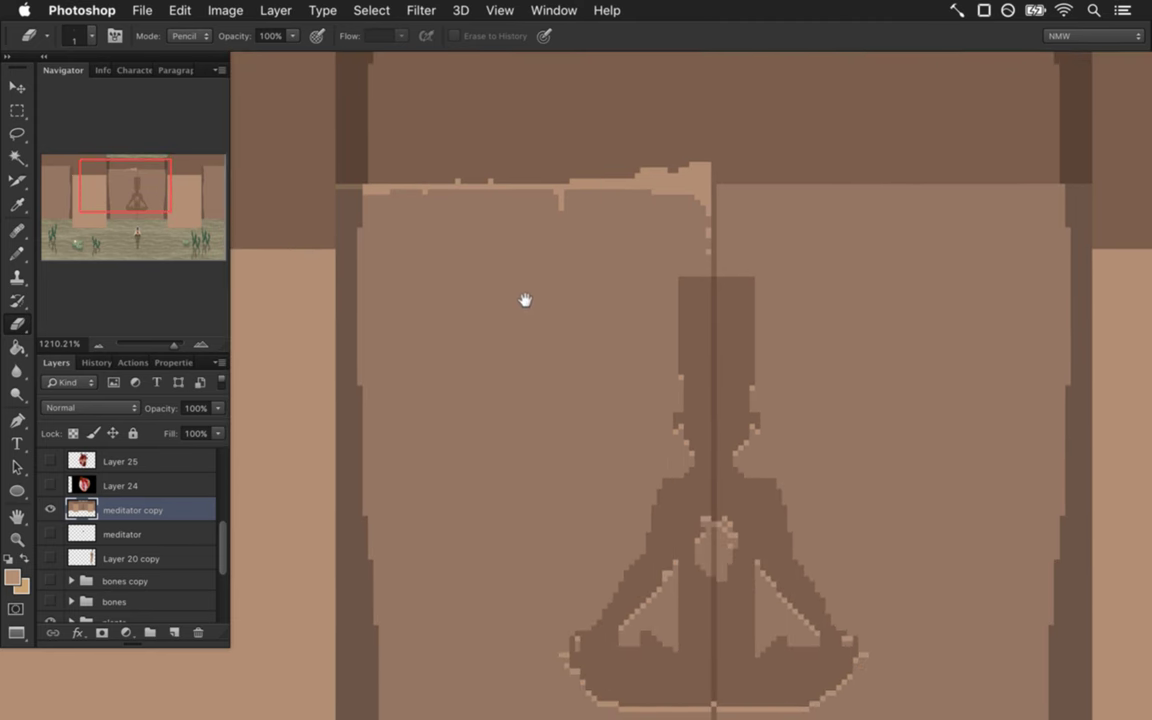
{"action": "scroll", "coordinate": [525, 301], "scroll_direction": "down", "scroll_amount": 3}
{"action": "scroll", "coordinate": [551, 614], "scroll_direction": "down", "scroll_amount": 3}
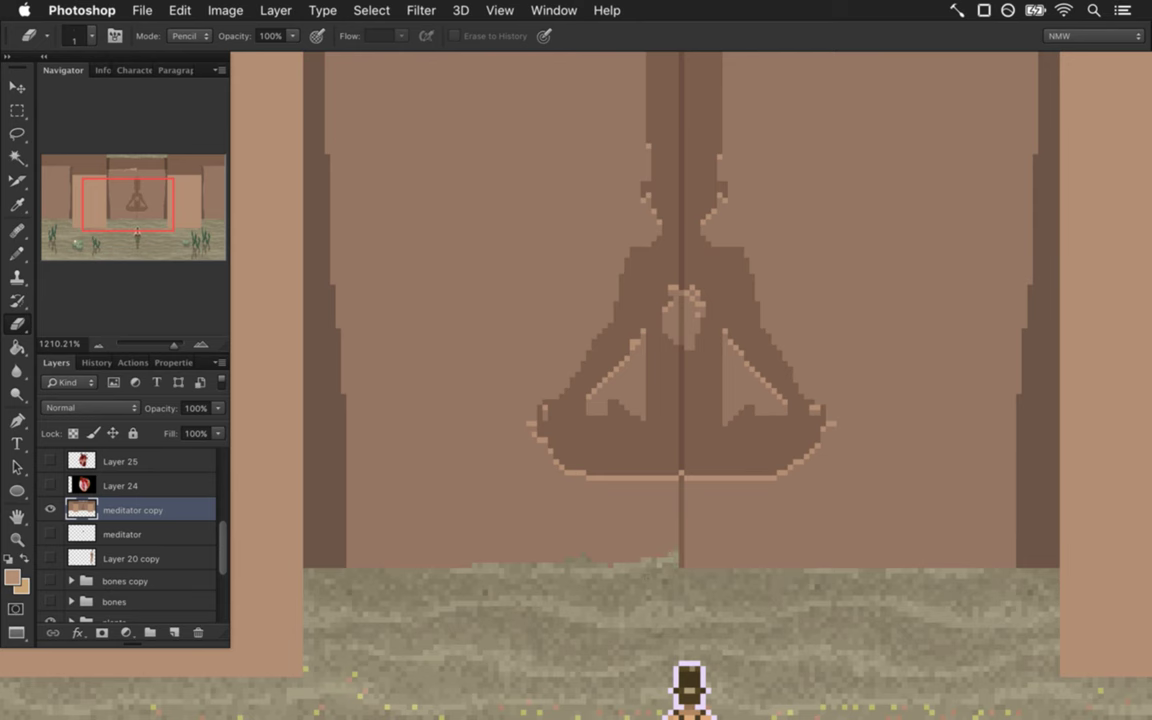
{"action": "mouse_move", "coordinate": [530, 530]}
{"action": "left_mouse_down"}
{"action": "mouse_move", "coordinate": [548, 578]}
{"action": "mouse_move", "coordinate": [450, 558]}
{"action": "mouse_move", "coordinate": [522, 567]}
{"action": "mouse_move", "coordinate": [525, 548]}
{"action": "left_mouse_up"}
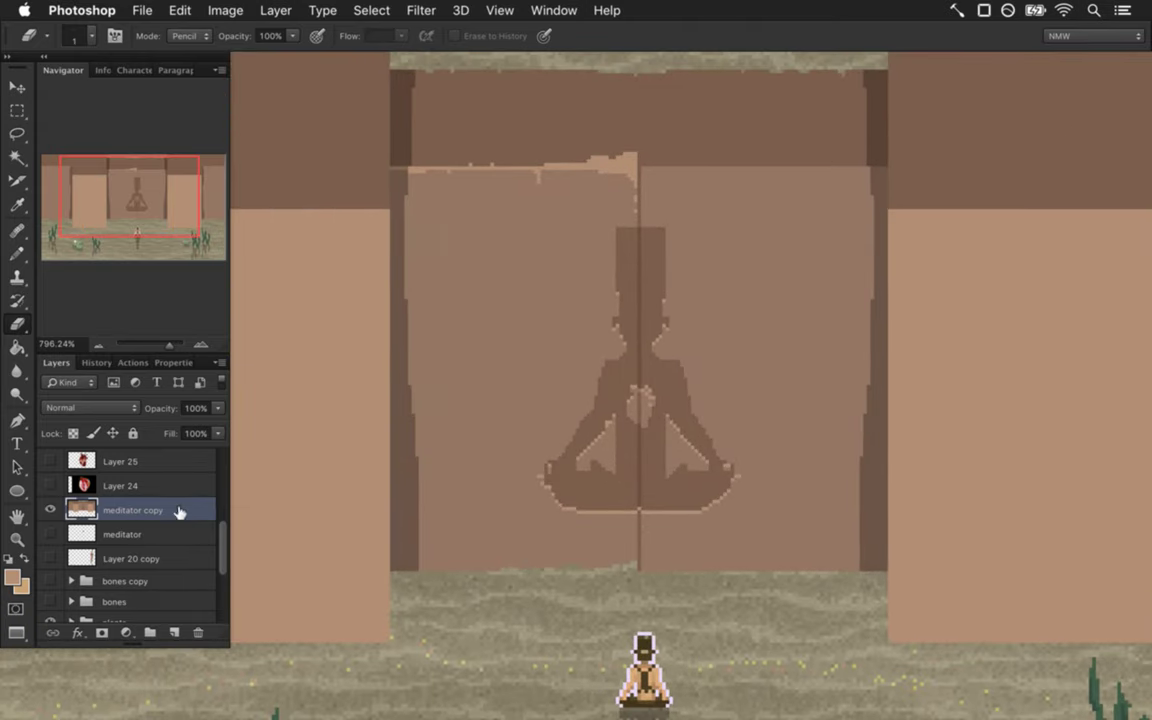
Rename Layer 23 as wallshadows.
{"action": "left_click_drag", "start_coordinate": [222, 548], "coordinate": [222, 520]}
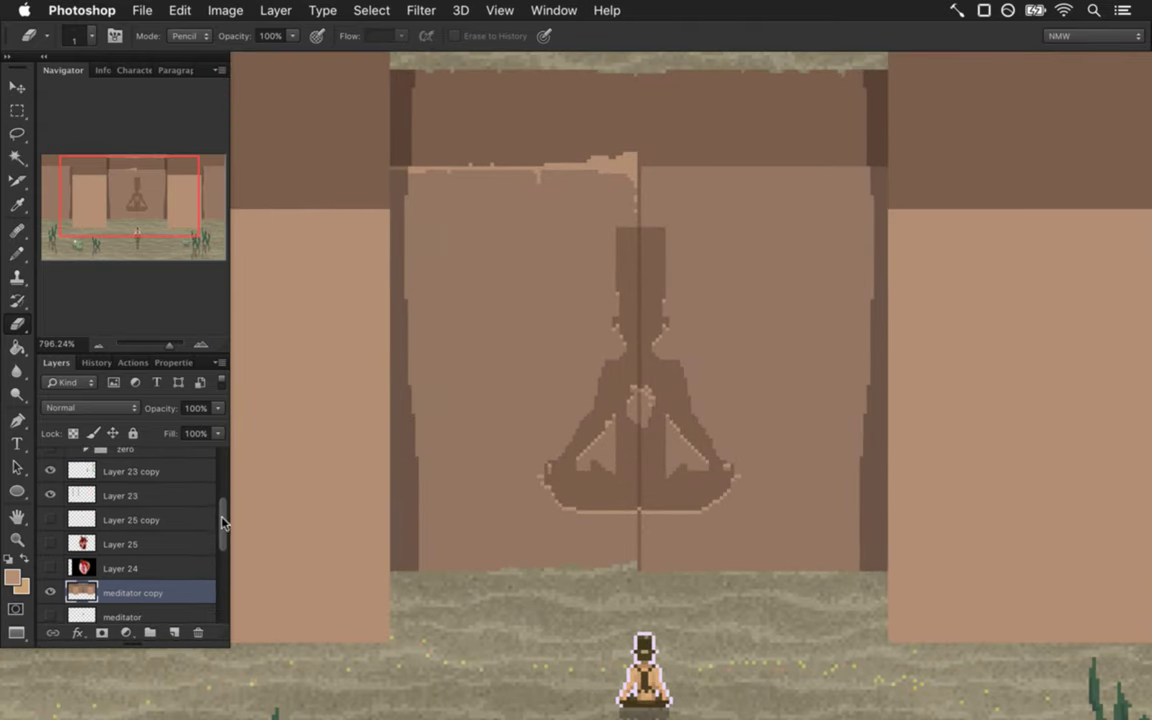
{"action": "double_click", "coordinate": [122, 495]}
{"action": "type", "text": "wallshadows"}
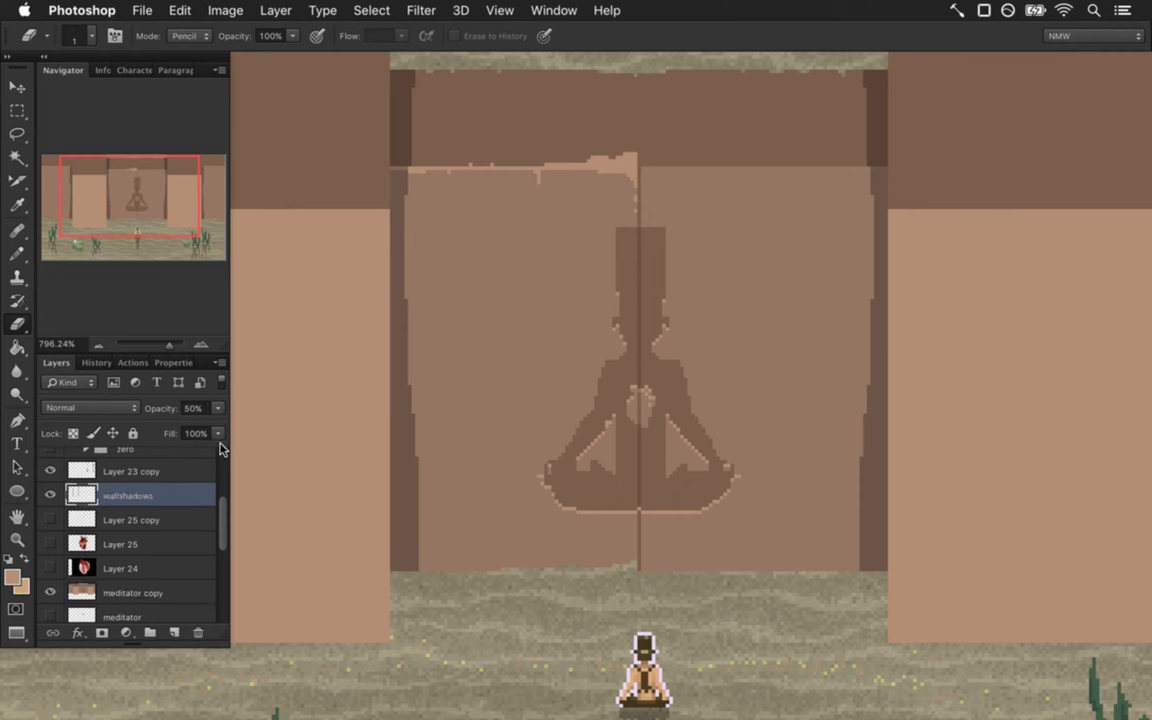
Set wallshadows and Layer 23 copy to 100% opacity and merge them with wallshadows on top.
{"action": "left_click", "coordinate": [98, 462]}
{"action": "left_click", "coordinate": [50, 471]}
{"action": "left_click", "coordinate": [50, 471]}
{"action": "left_click", "coordinate": [128, 497], "text": "shift"}
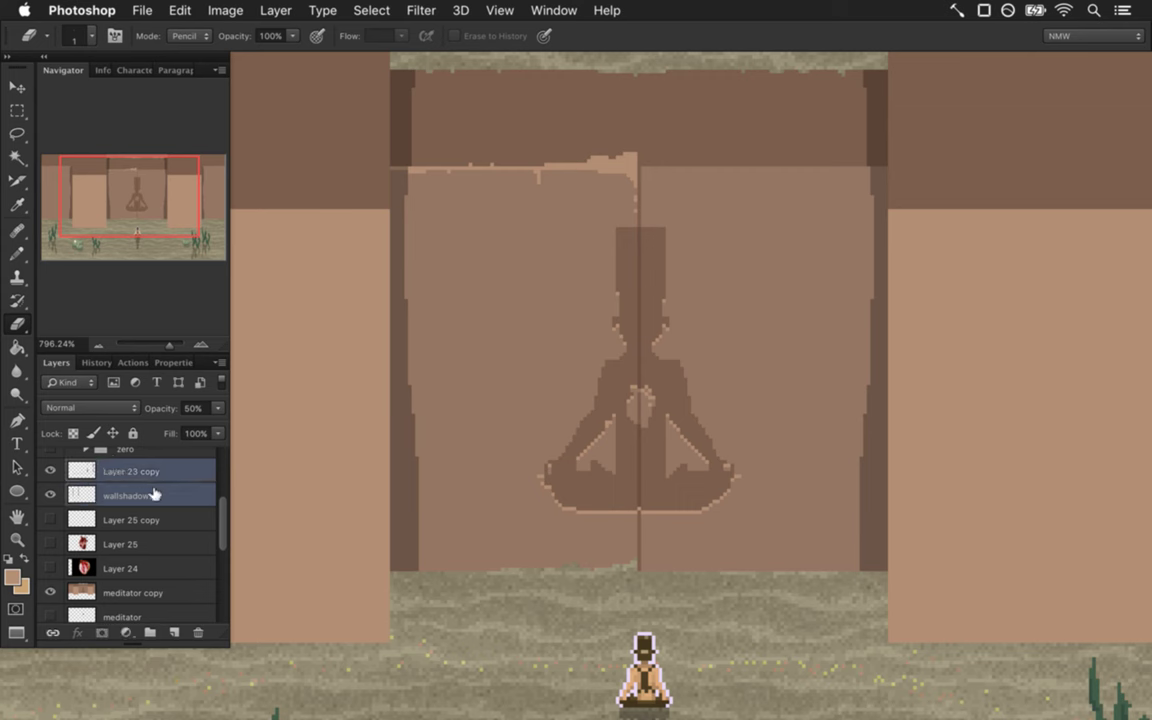
{"action": "left_click", "coordinate": [217, 408]}
{"action": "left_click_drag", "start_coordinate": [203, 428], "coordinate": [222, 428]}
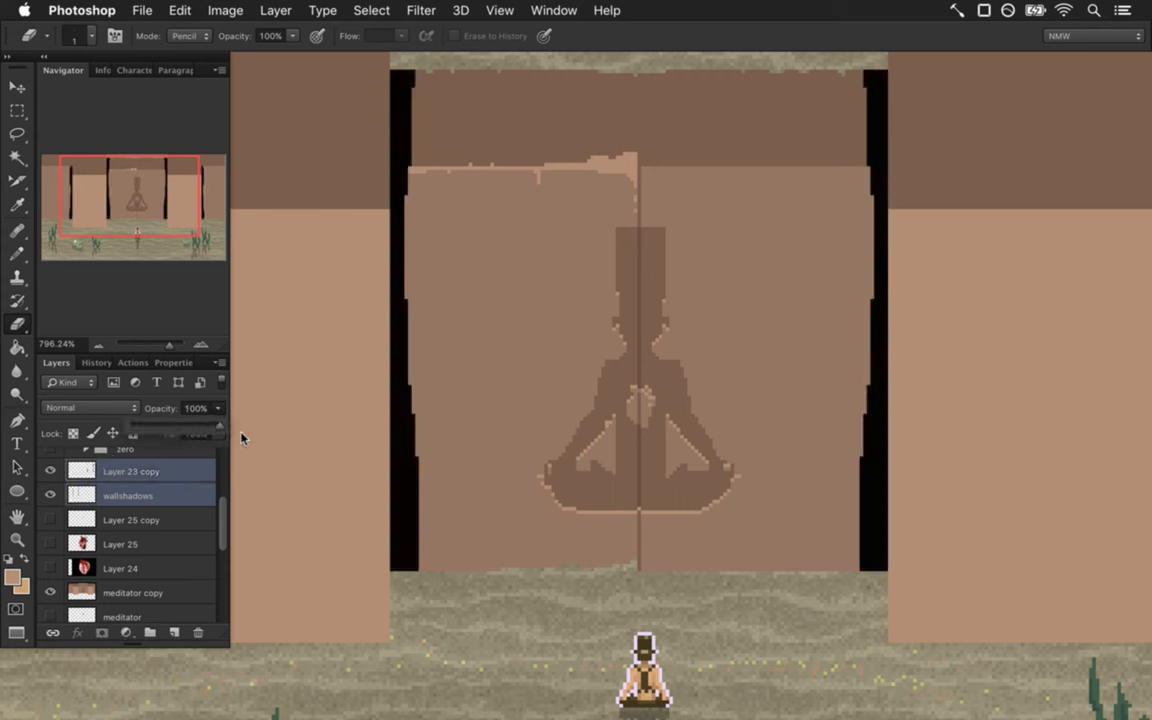
{"action": "left_click_drag", "start_coordinate": [125, 496], "coordinate": [130, 465]}
{"action": "right_click", "coordinate": [193, 490]}
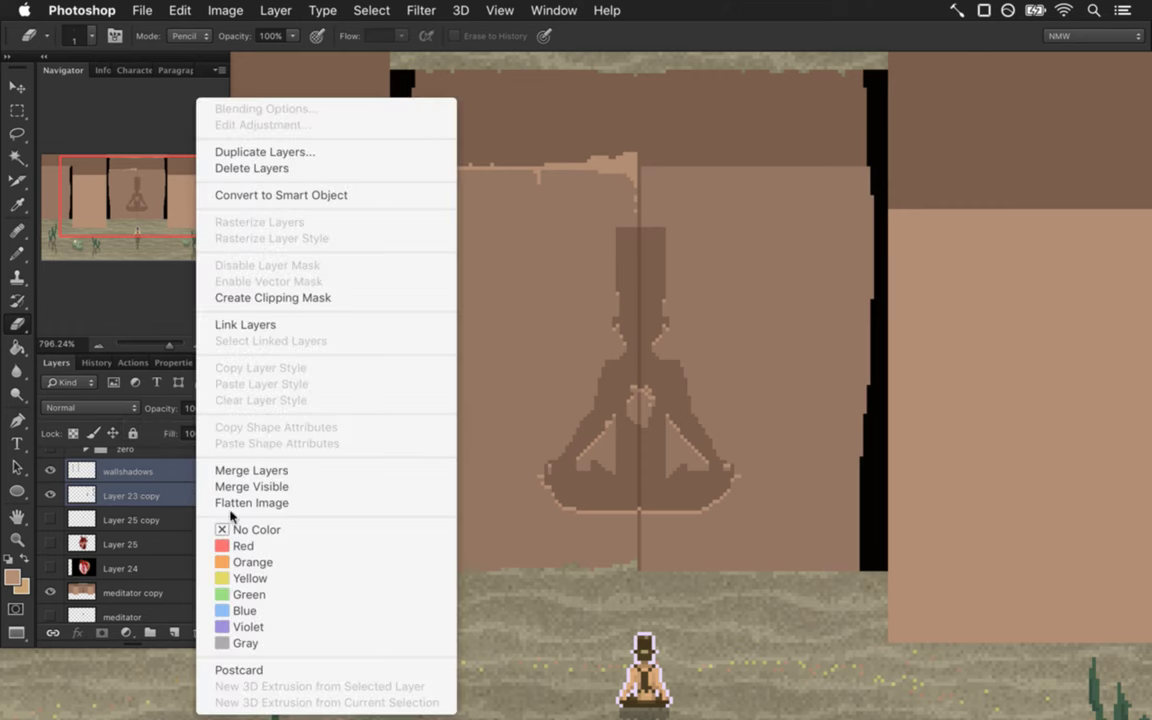
{"action": "left_click", "coordinate": [208, 470]}
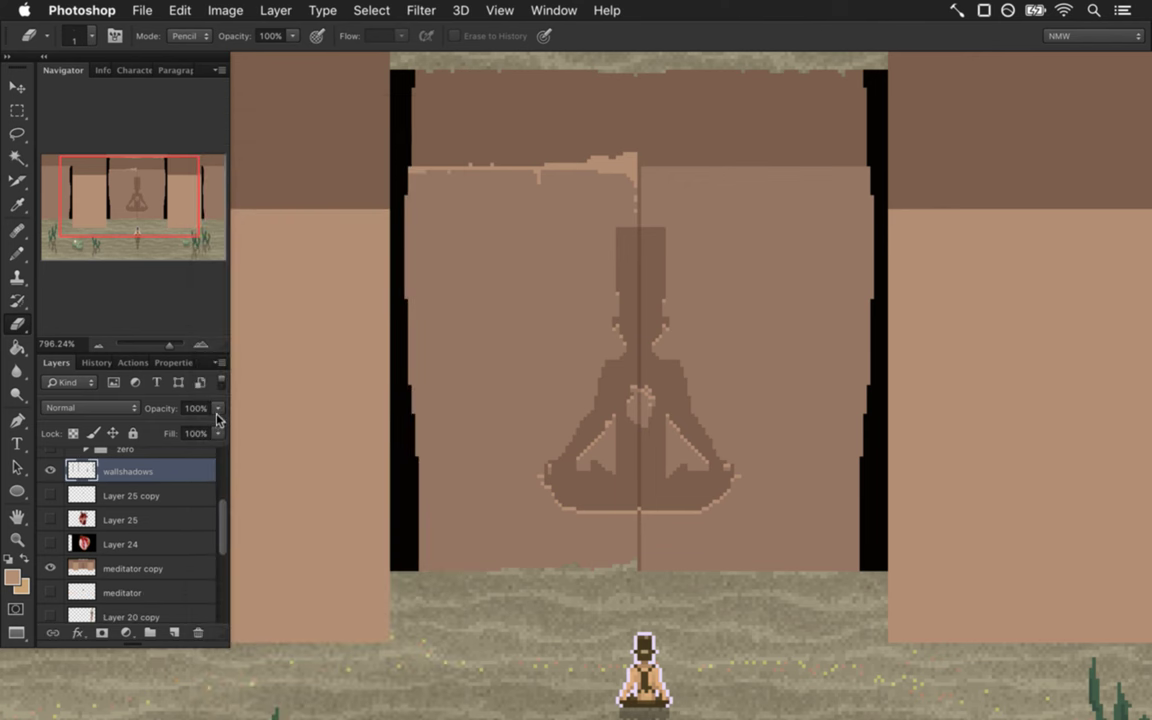
Sample the black of the wall shadow and pencil a ragged shadow line along the left gate door's bottom edge.
{"action": "key", "text": "i"}
{"action": "left_click", "coordinate": [402, 521]}
{"action": "key", "text": "b"}
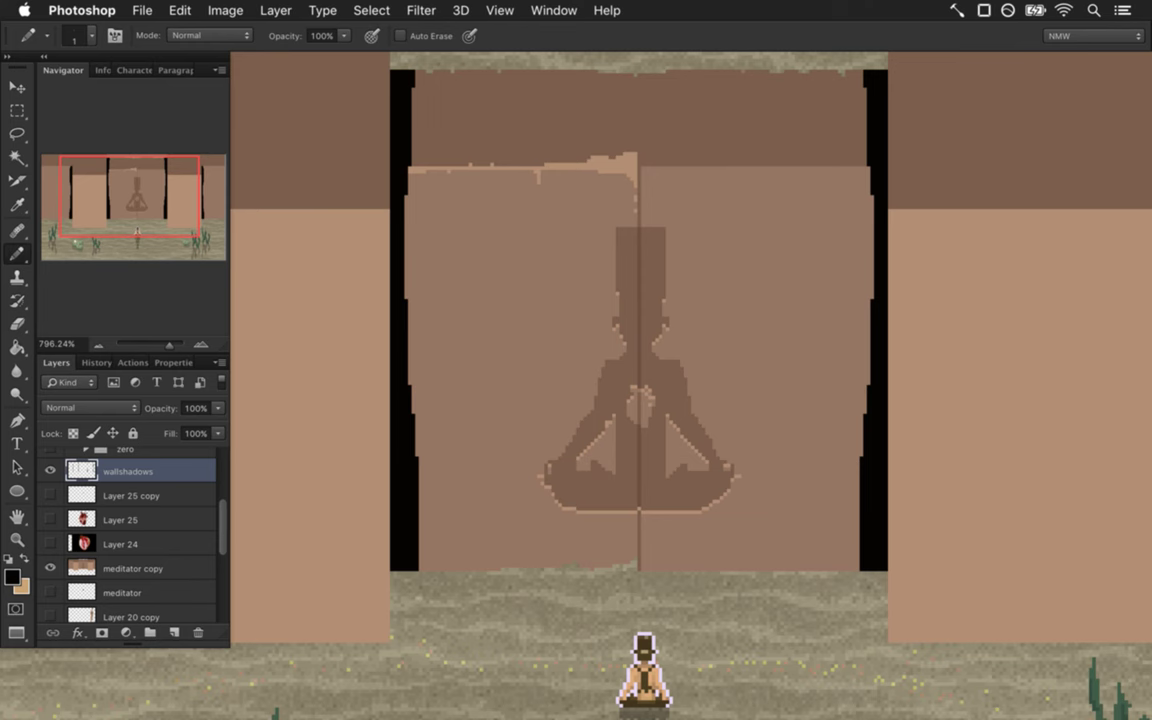
{"action": "left_click_drag", "start_coordinate": [418, 572], "coordinate": [583, 569]}
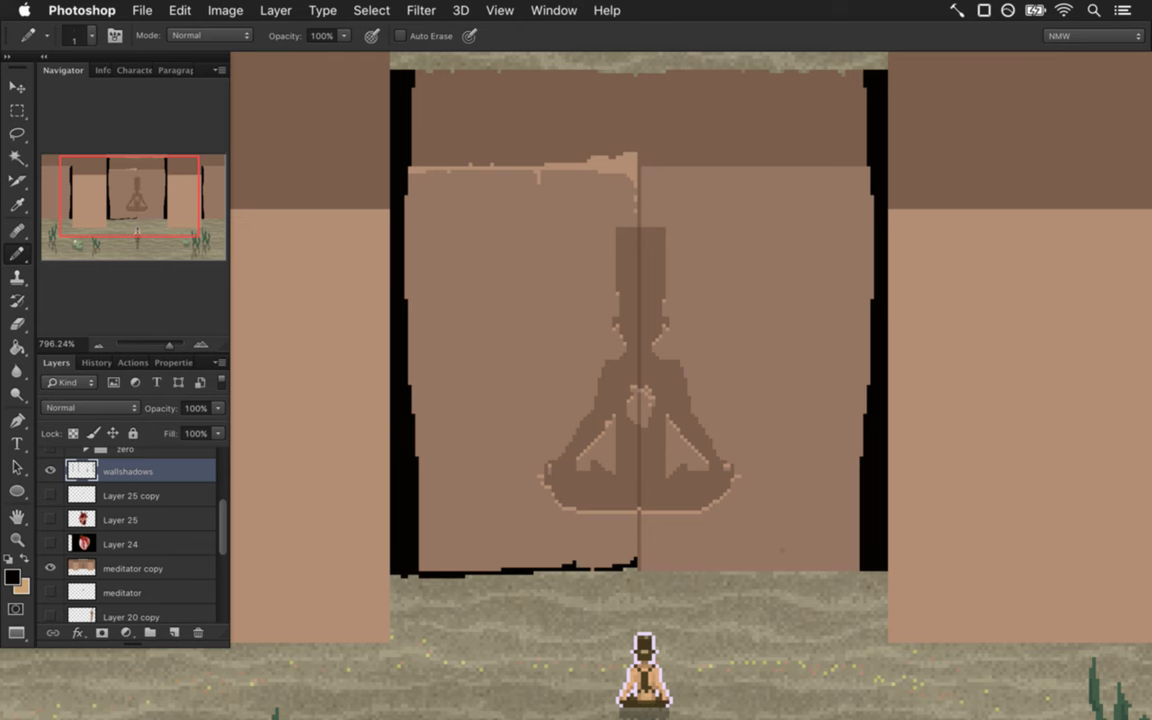
Erase small irregular notches along the right gate door's bottom edge on the meditator copy layer.
{"action": "left_click_drag", "start_coordinate": [375, 630], "coordinate": [579, 505]}
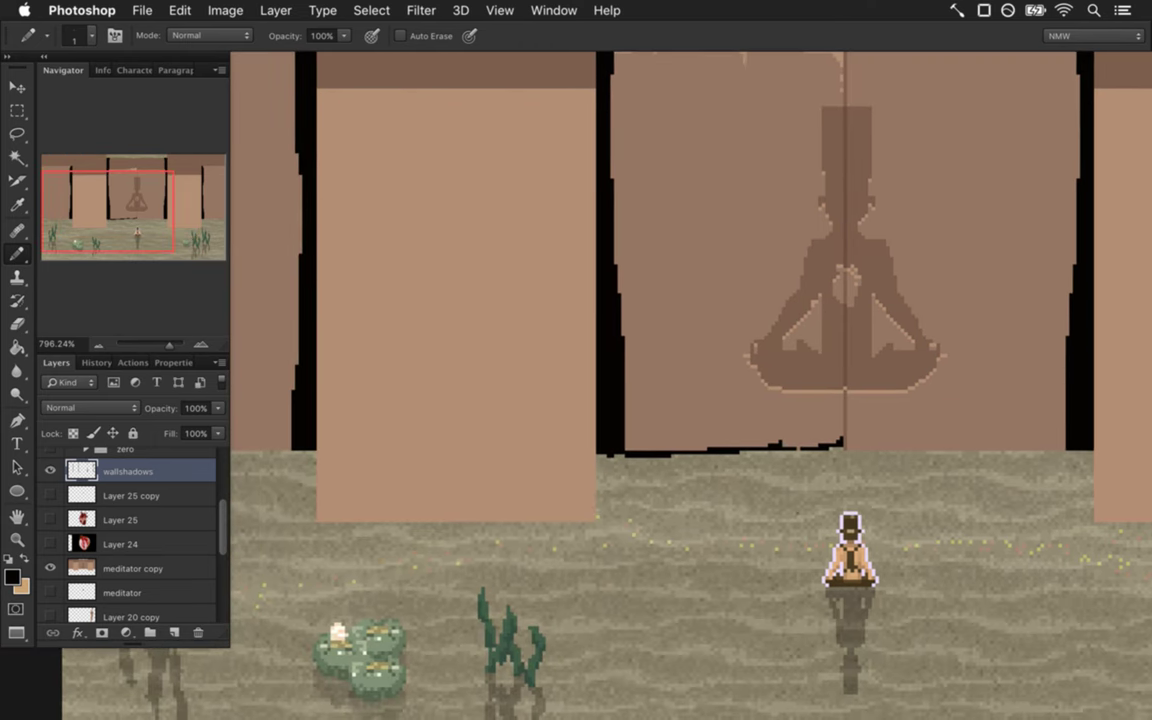
{"action": "scroll", "coordinate": [780, 455], "scroll_direction": "up", "scroll_amount": 3}
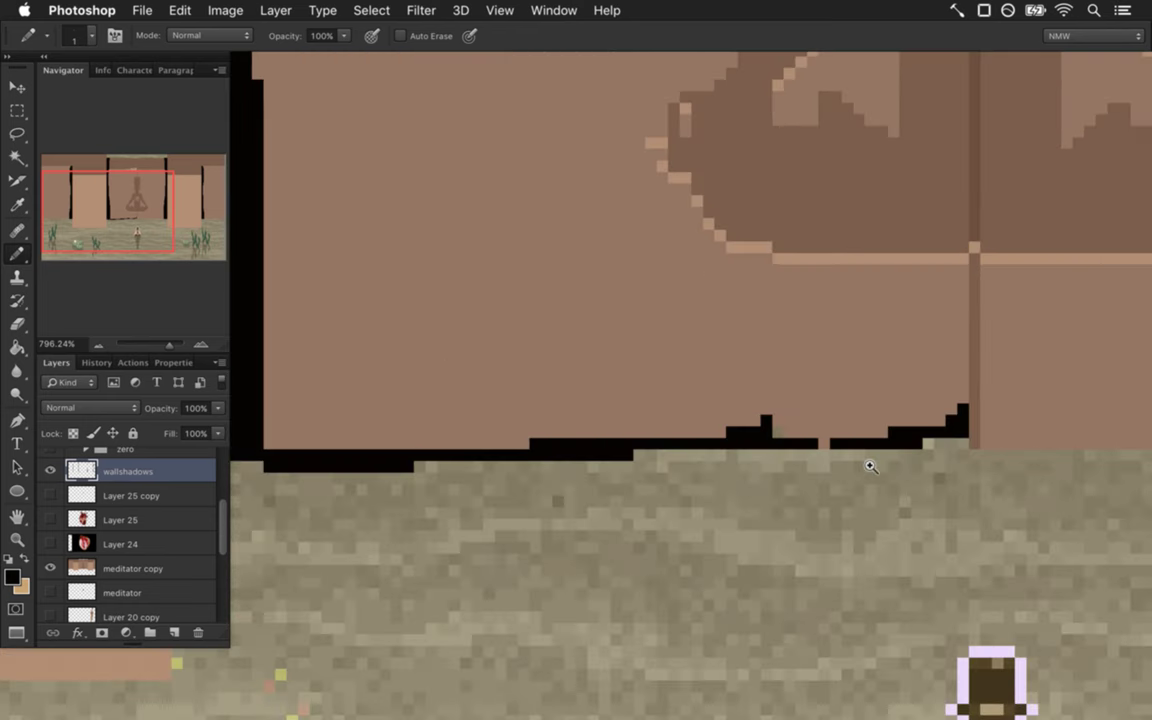
{"action": "scroll", "coordinate": [910, 476], "scroll_direction": "right", "scroll_amount": 5}
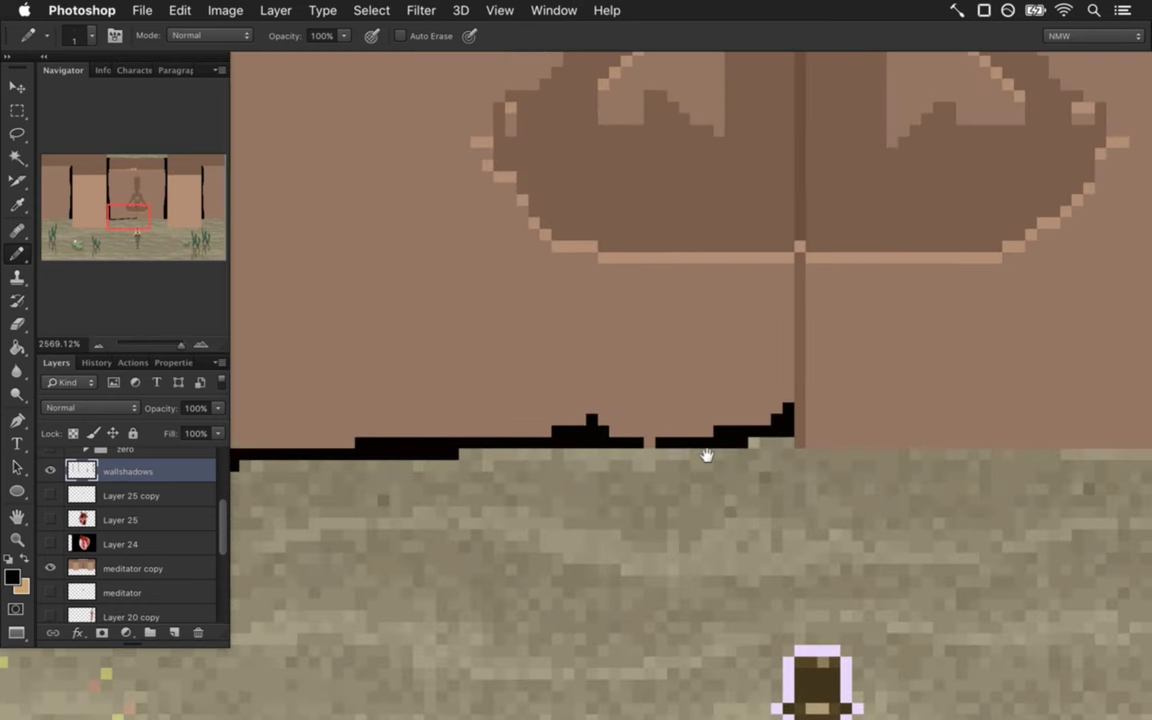
{"action": "scroll", "coordinate": [813, 482], "scroll_direction": "down", "scroll_amount": 3}
{"action": "scroll", "coordinate": [748, 475], "scroll_direction": "right", "scroll_amount": 2}
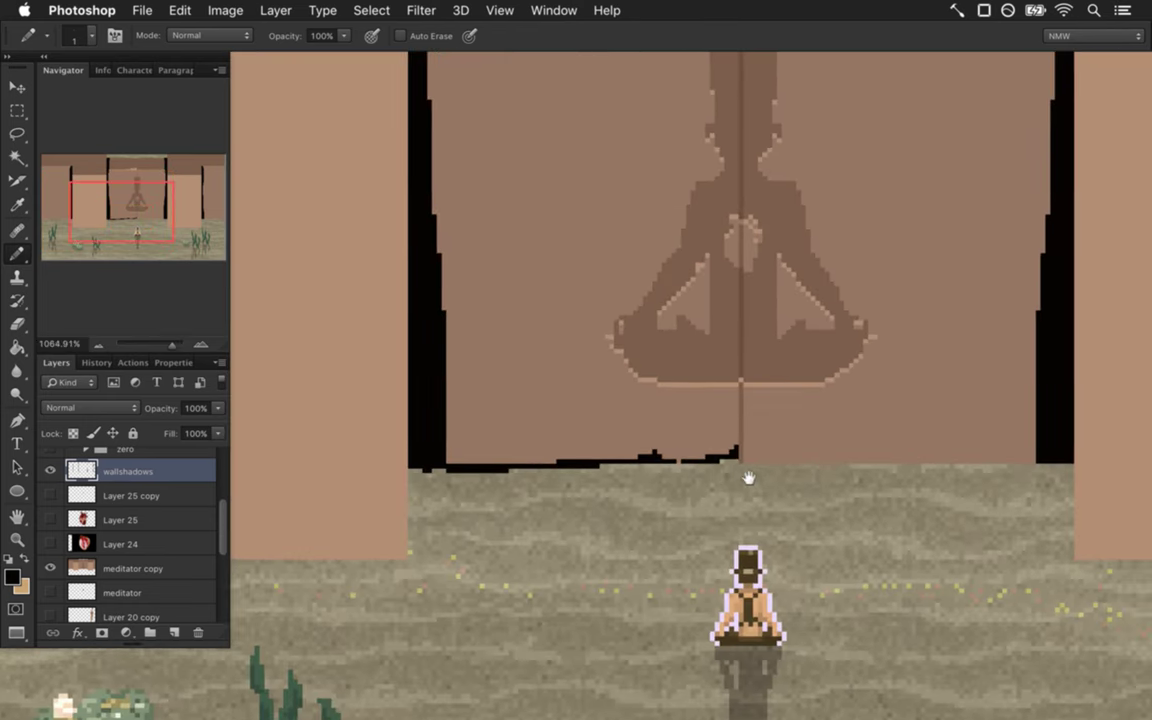
{"action": "scroll", "coordinate": [697, 473], "scroll_direction": "right", "scroll_amount": 1}
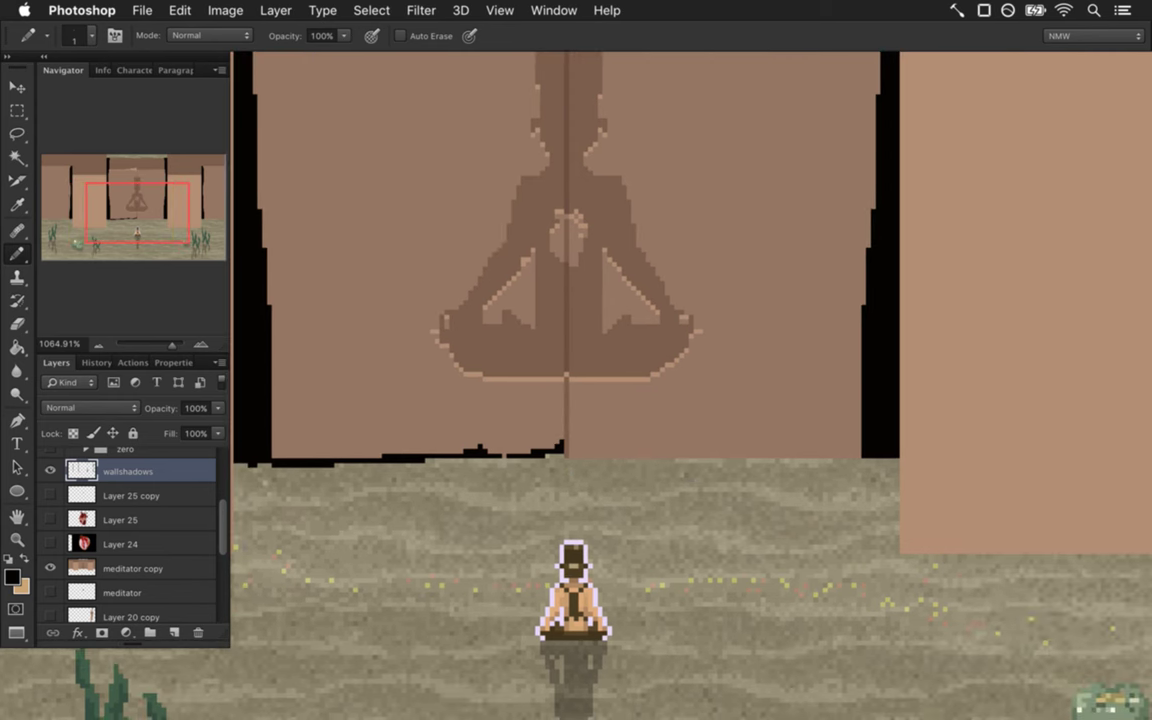
{"action": "left_click", "coordinate": [130, 568]}
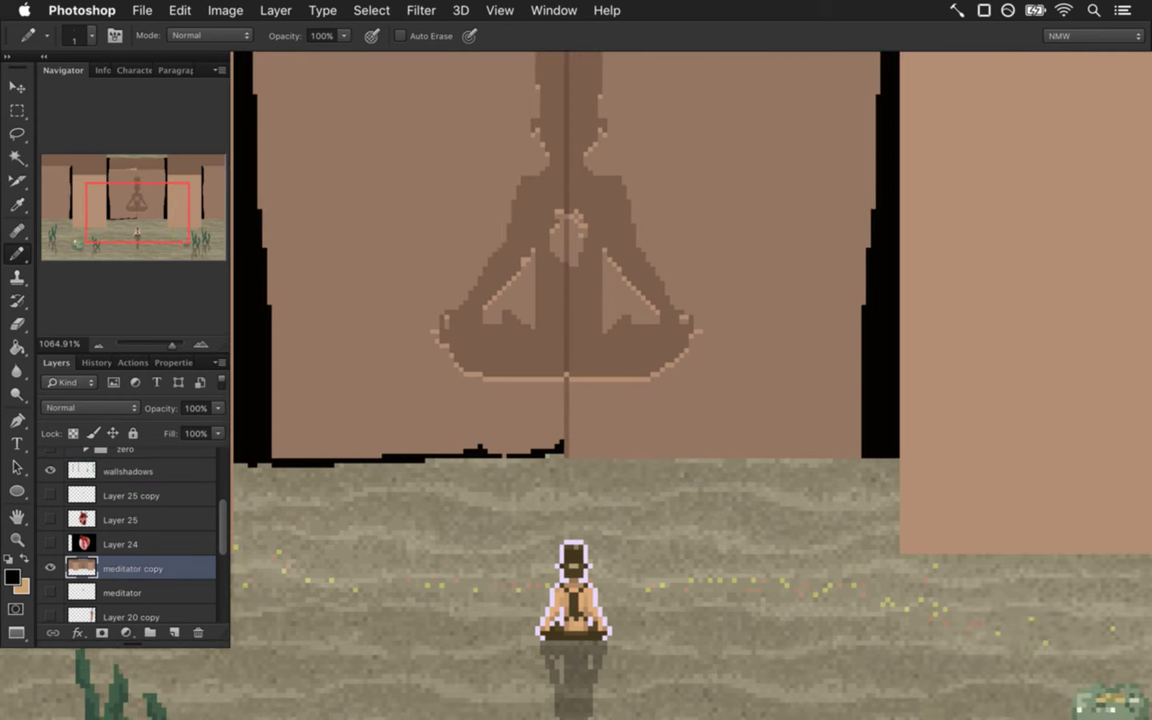
{"action": "key", "text": "e"}
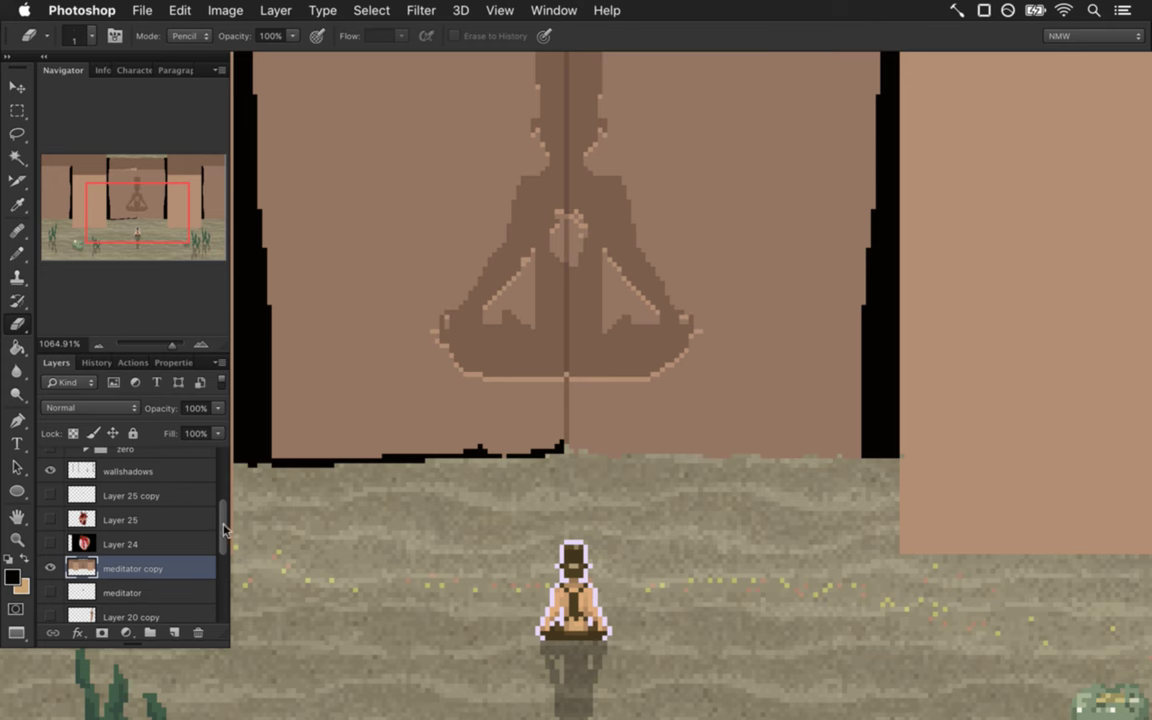
Move the wallshadows layer directly above meditator copy and rename meditator copy as wall.
{"action": "scroll", "coordinate": [224, 530], "scroll_direction": "down", "scroll_amount": 3}
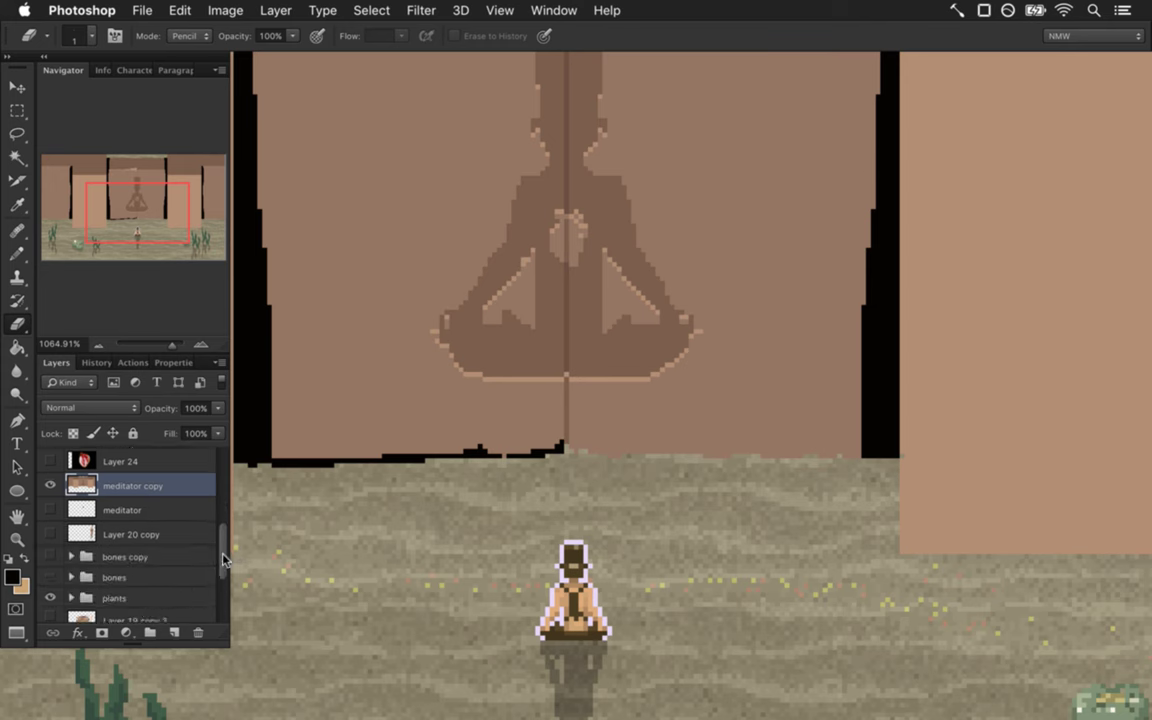
{"action": "scroll", "coordinate": [224, 540], "scroll_direction": "up", "scroll_amount": 3}
{"action": "left_click", "coordinate": [113, 473]}
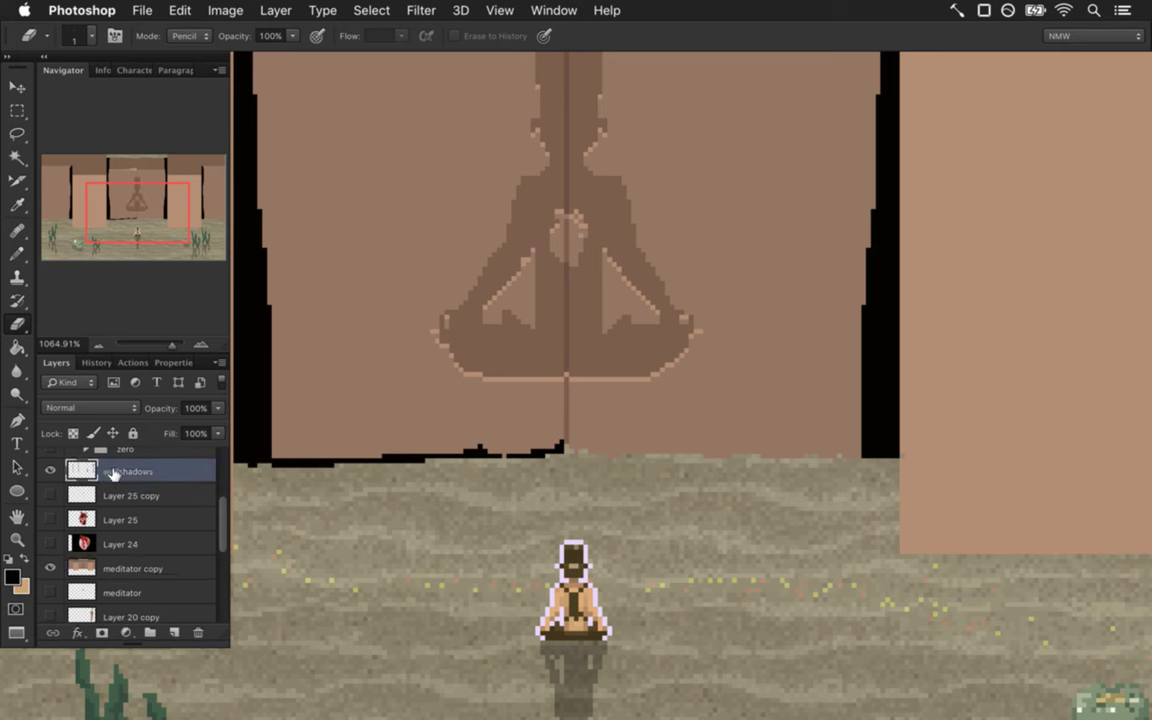
{"action": "left_click_drag", "start_coordinate": [113, 473], "coordinate": [111, 589]}
{"action": "left_click", "coordinate": [113, 568]}
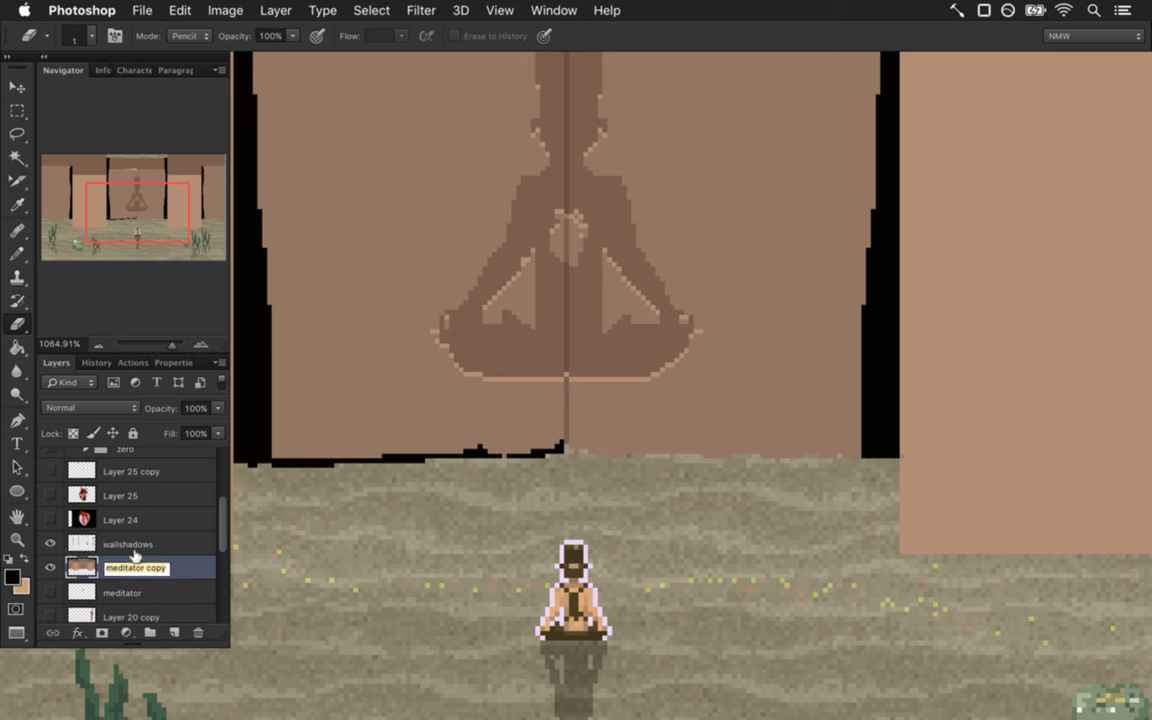
{"action": "type", "text": "wall"}
{"action": "key", "text": "Return"}
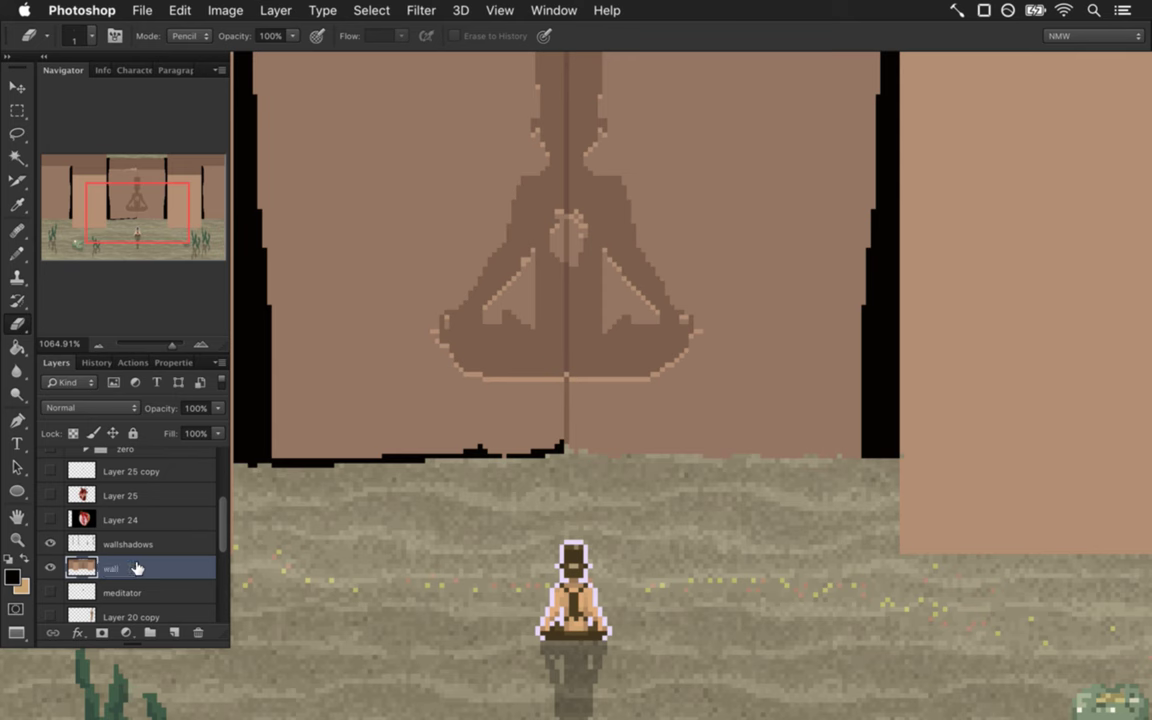
Sample the shadow black, pencil a ragged shadow line along the right gate door's bottom edge on wallshadows, and save the file.
{"action": "key", "text": "i"}
{"action": "left_click", "coordinate": [874, 413]}
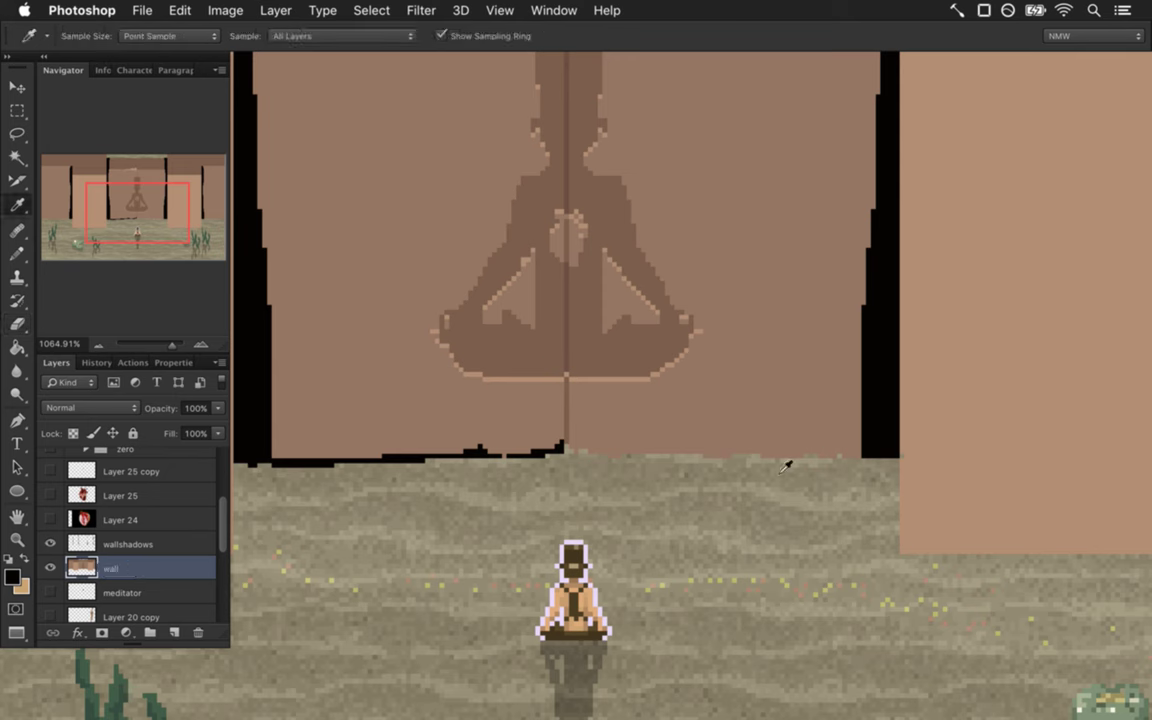
{"action": "left_click", "coordinate": [172, 543]}
{"action": "key", "text": "b"}
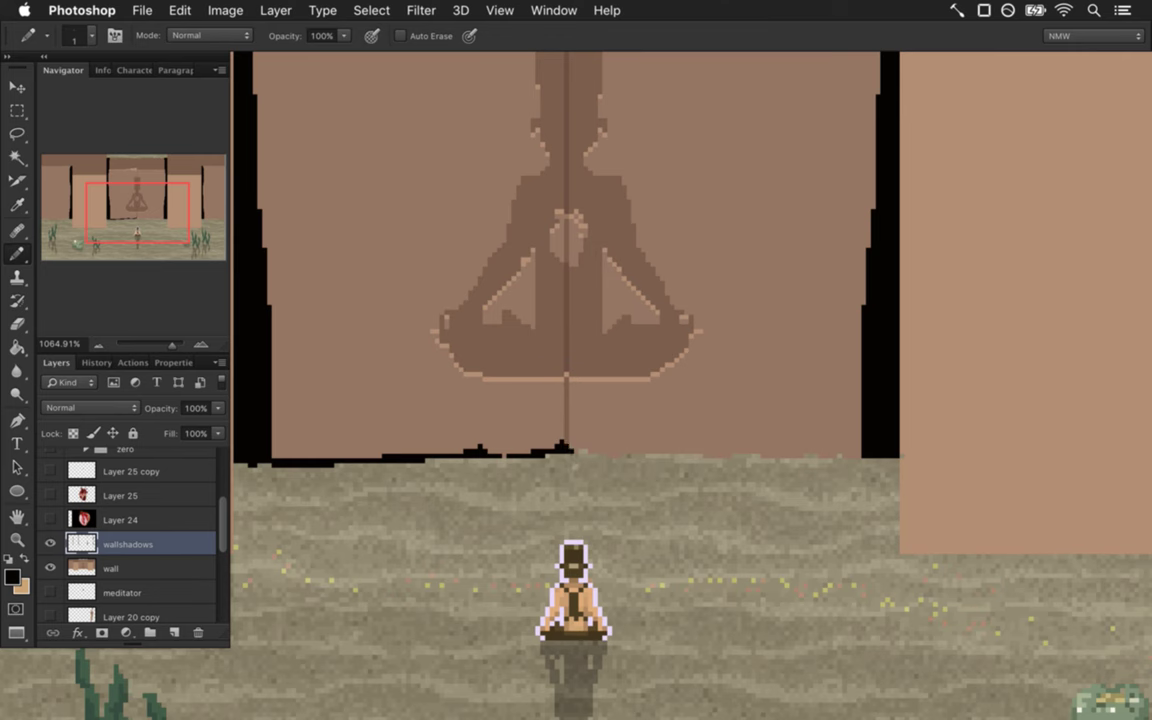
{"action": "left_click_drag", "start_coordinate": [581, 455], "coordinate": [593, 455]}
{"action": "left_click_drag", "start_coordinate": [606, 457], "coordinate": [697, 456]}
{"action": "key", "text": "super+z"}
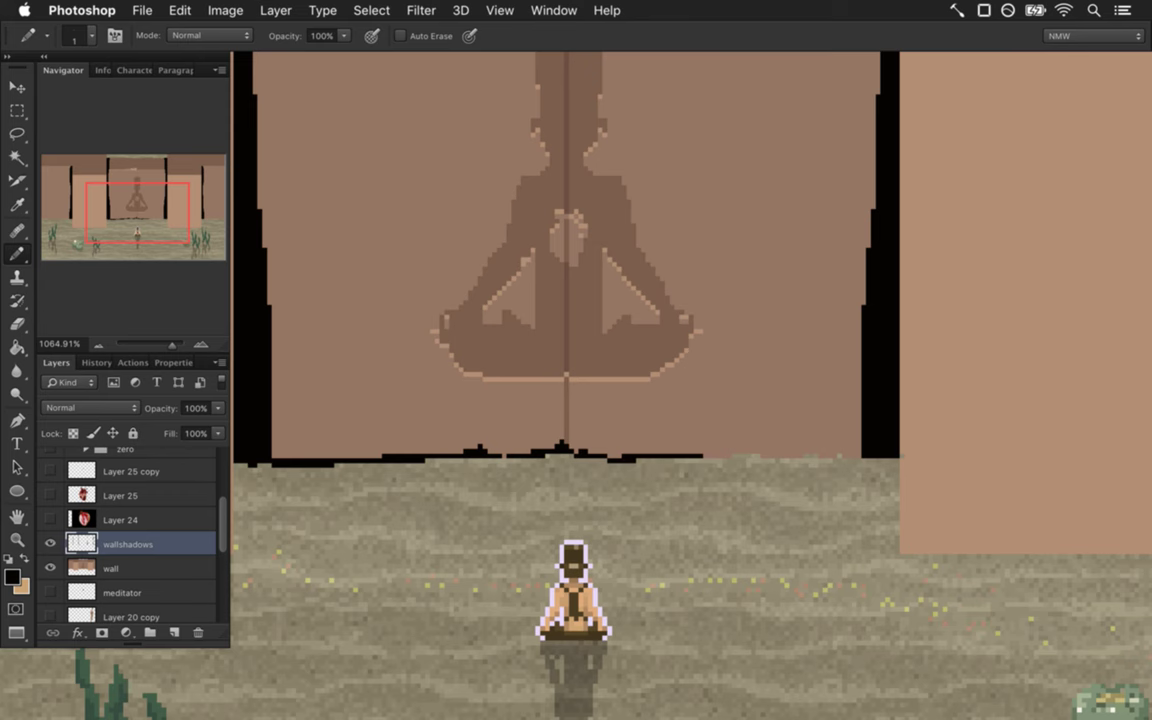
{"action": "left_click_drag", "start_coordinate": [703, 459], "coordinate": [737, 460]}
{"action": "left_click_drag", "start_coordinate": [760, 459], "coordinate": [812, 458]}
{"action": "key", "text": "super+z"}
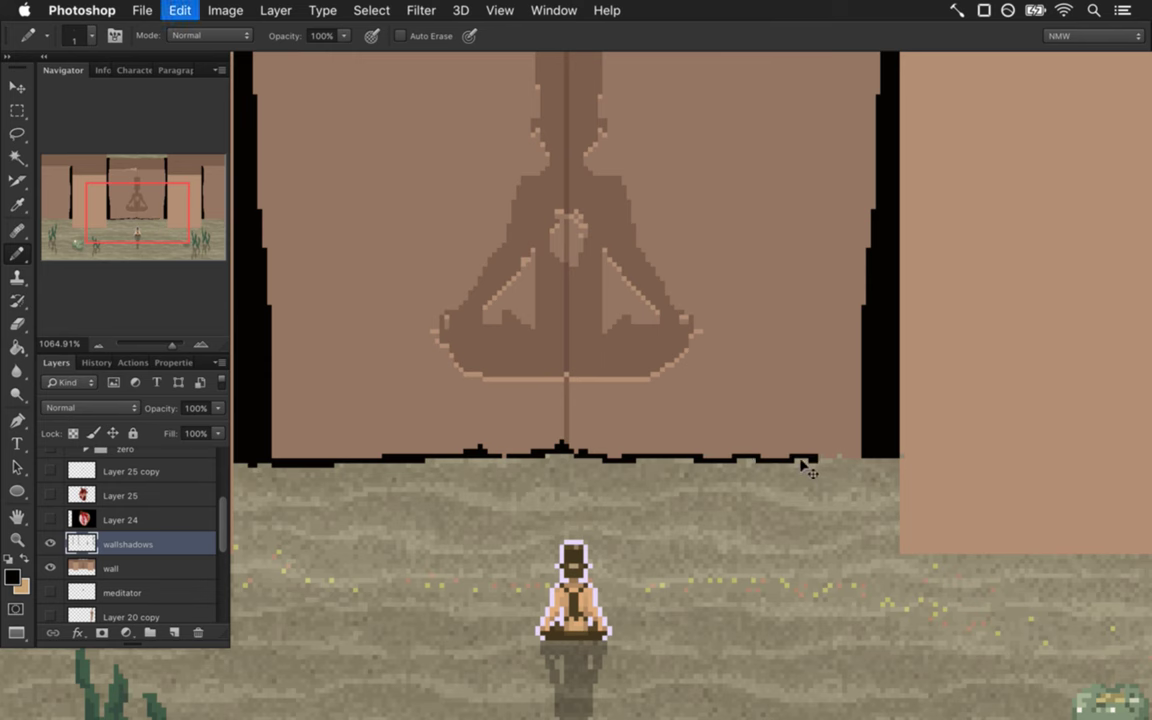
{"action": "left_click_drag", "start_coordinate": [737, 459], "coordinate": [882, 460]}
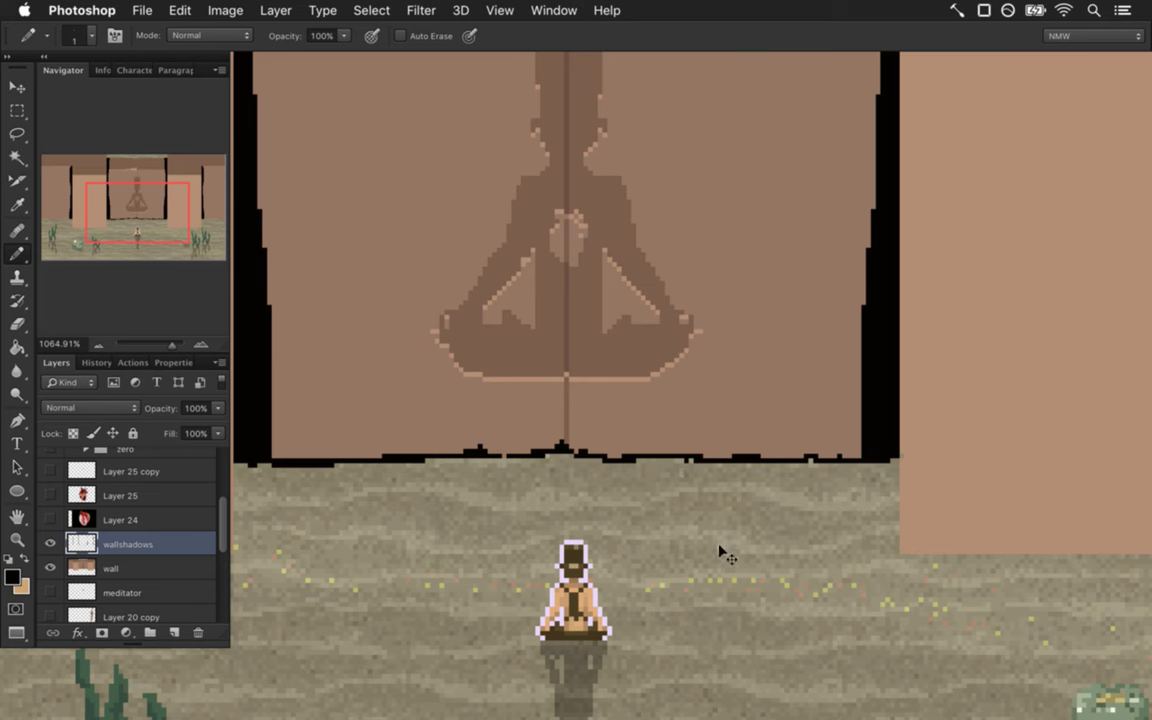
{"action": "key", "text": "super+s"}
Set the wallshadows layer to 50% opacity and show the light group.
{"action": "left_click", "coordinate": [470, 489], "text": "alt"}
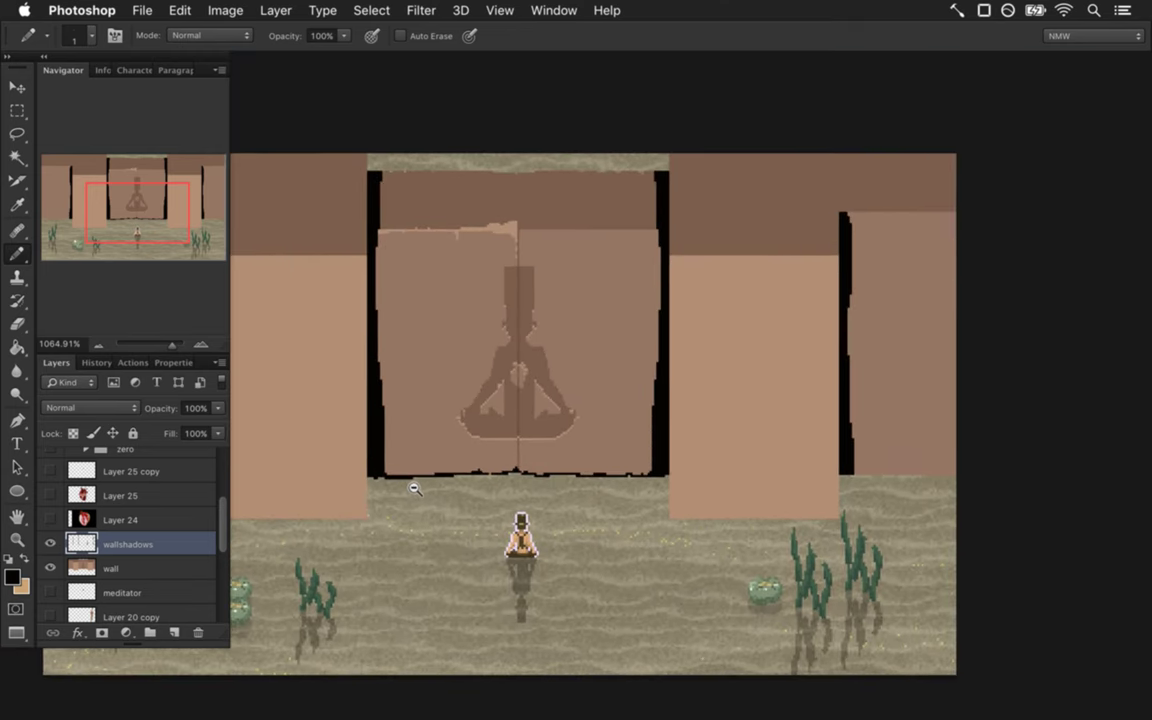
{"action": "left_click_drag", "start_coordinate": [415, 488], "coordinate": [458, 486]}
{"action": "left_click_drag", "start_coordinate": [473, 312], "coordinate": [563, 483]}
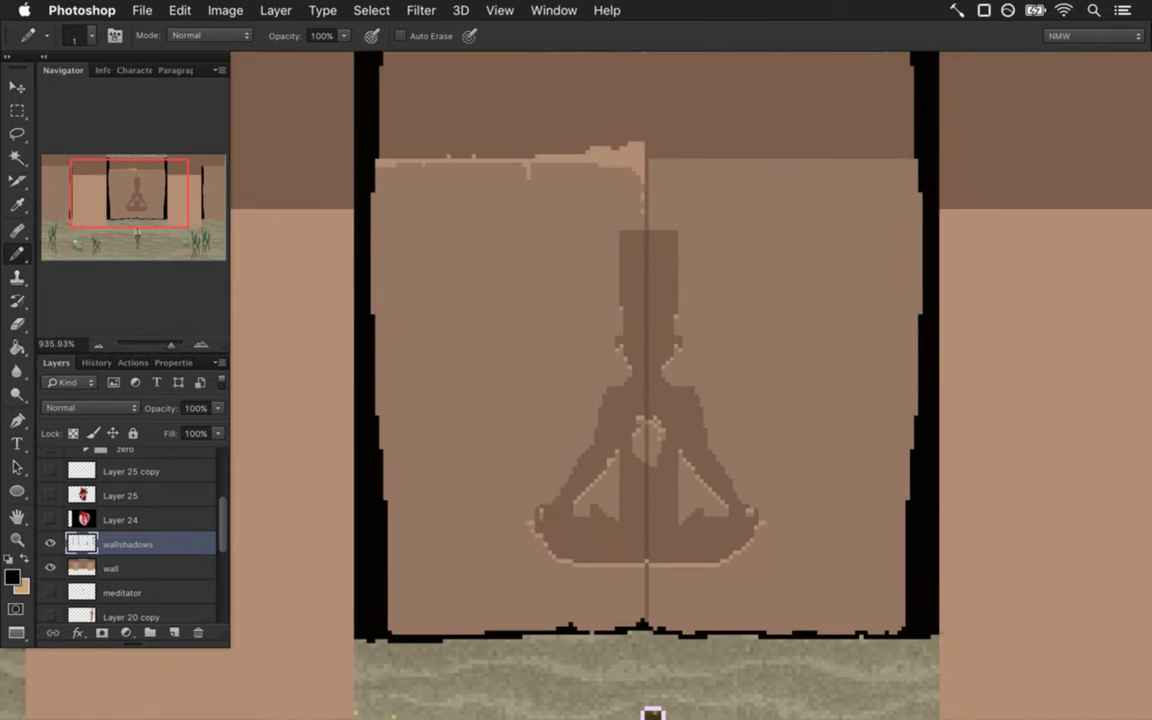
{"action": "scroll", "coordinate": [517, 517], "scroll_direction": "down", "scroll_amount": 3}
{"action": "left_click_drag", "start_coordinate": [517, 517], "coordinate": [549, 441]}
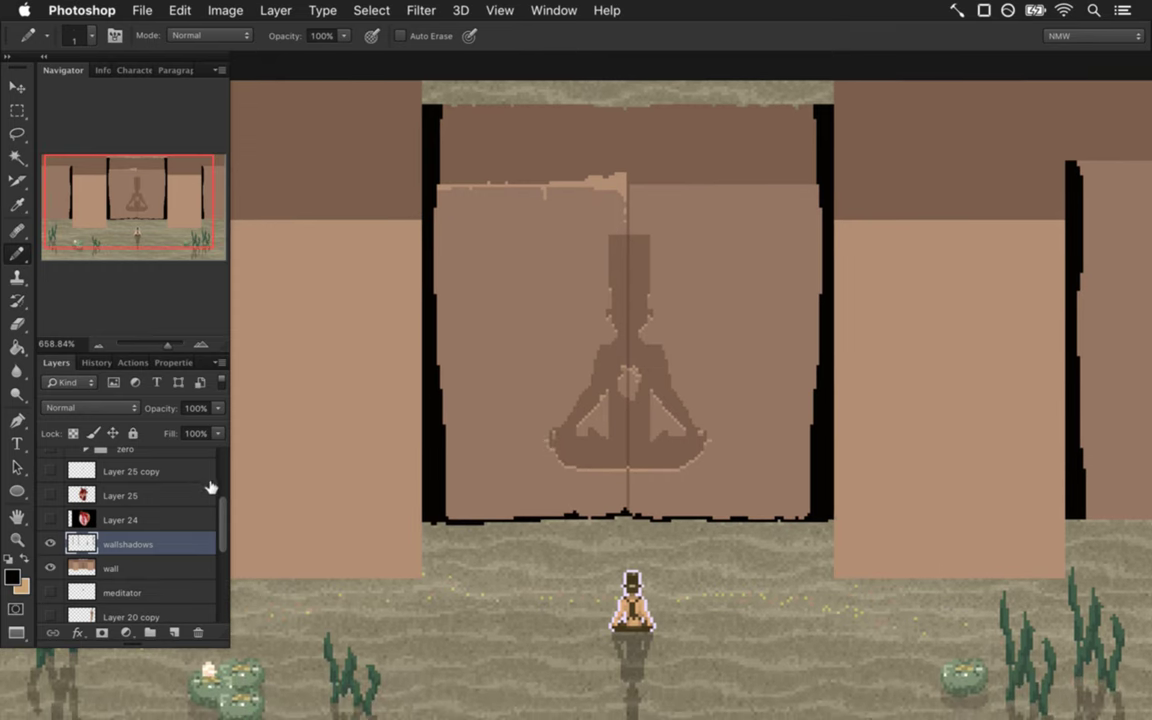
{"action": "key", "text": "m"}
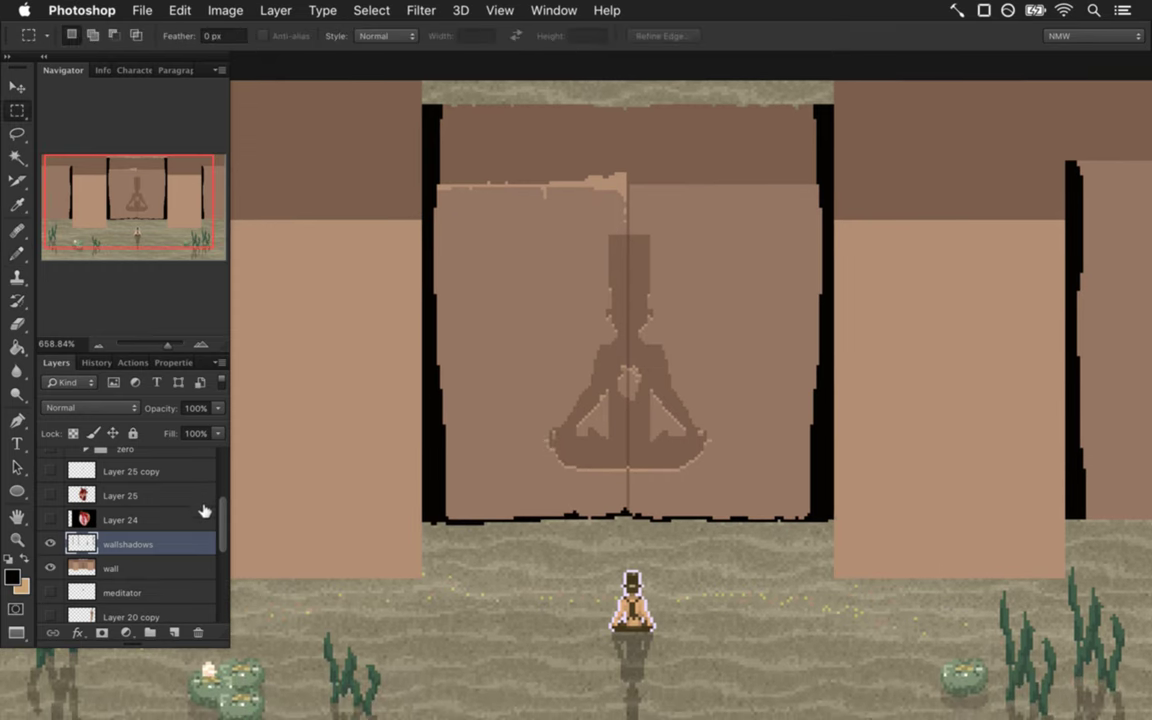
{"action": "key", "text": "5"}
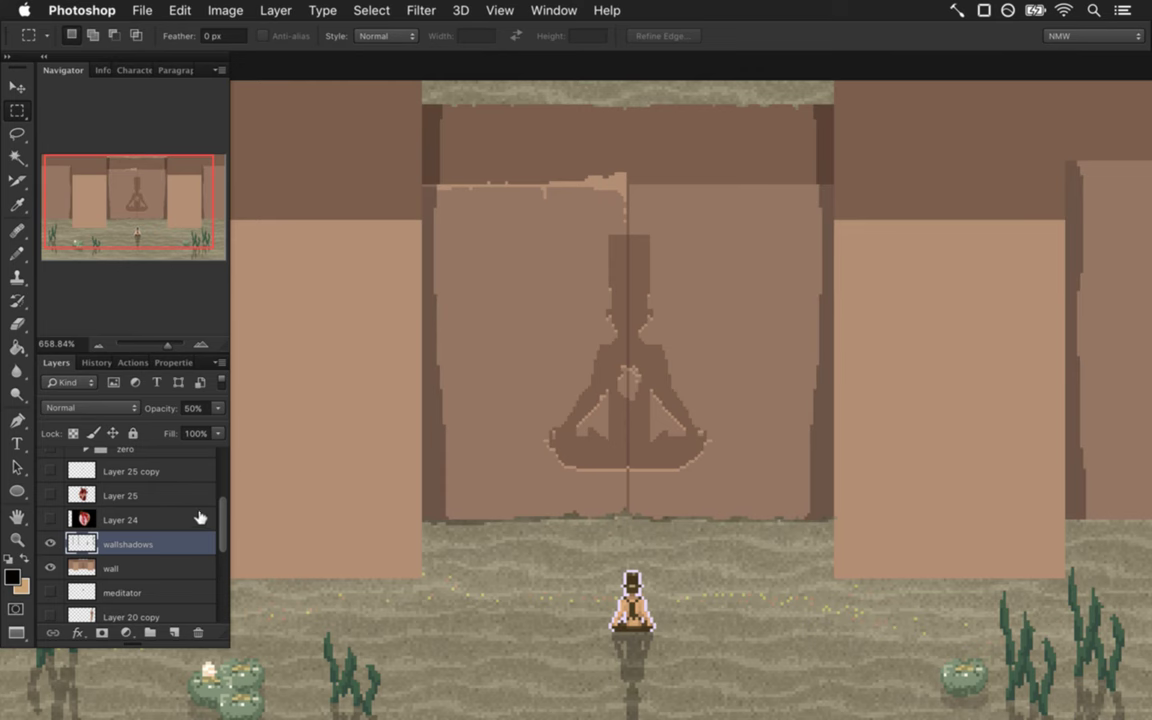
{"action": "scroll", "coordinate": [200, 500], "scroll_direction": "up", "scroll_amount": 3}
{"action": "left_click", "coordinate": [50, 499]}
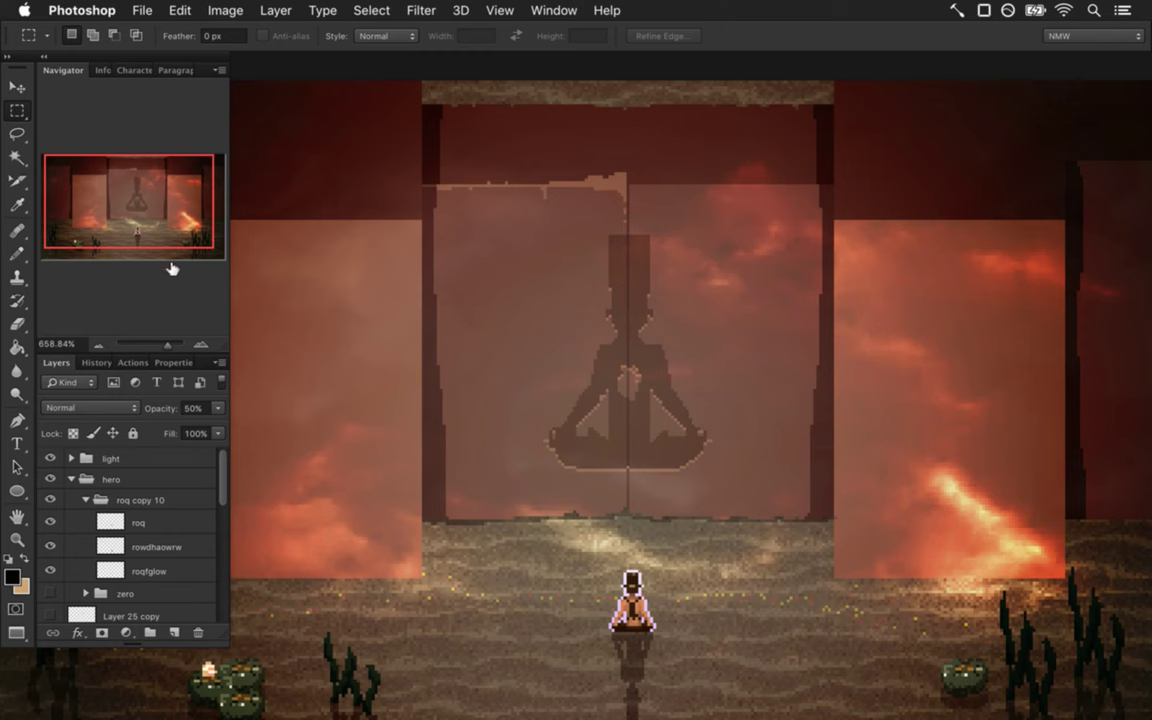
Open Hud.psd from the sprites folder to look over its item icons, and close it.
{"action": "left_click", "coordinate": [137, 12]}
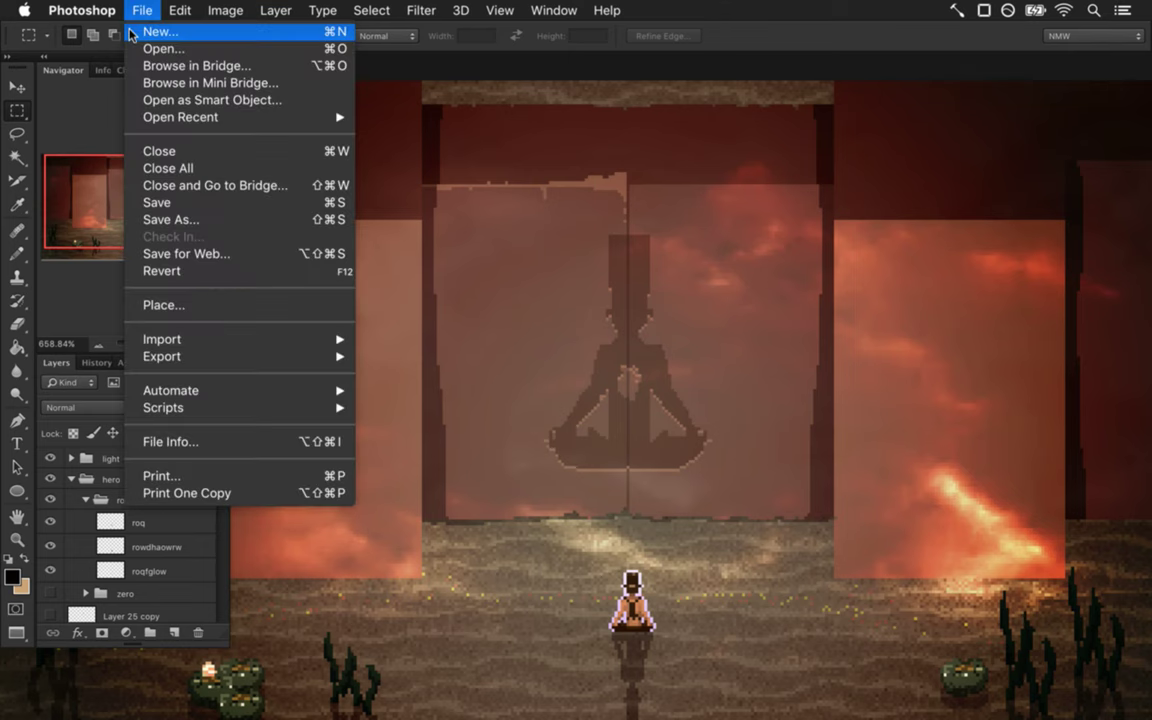
{"action": "left_click", "coordinate": [142, 12]}
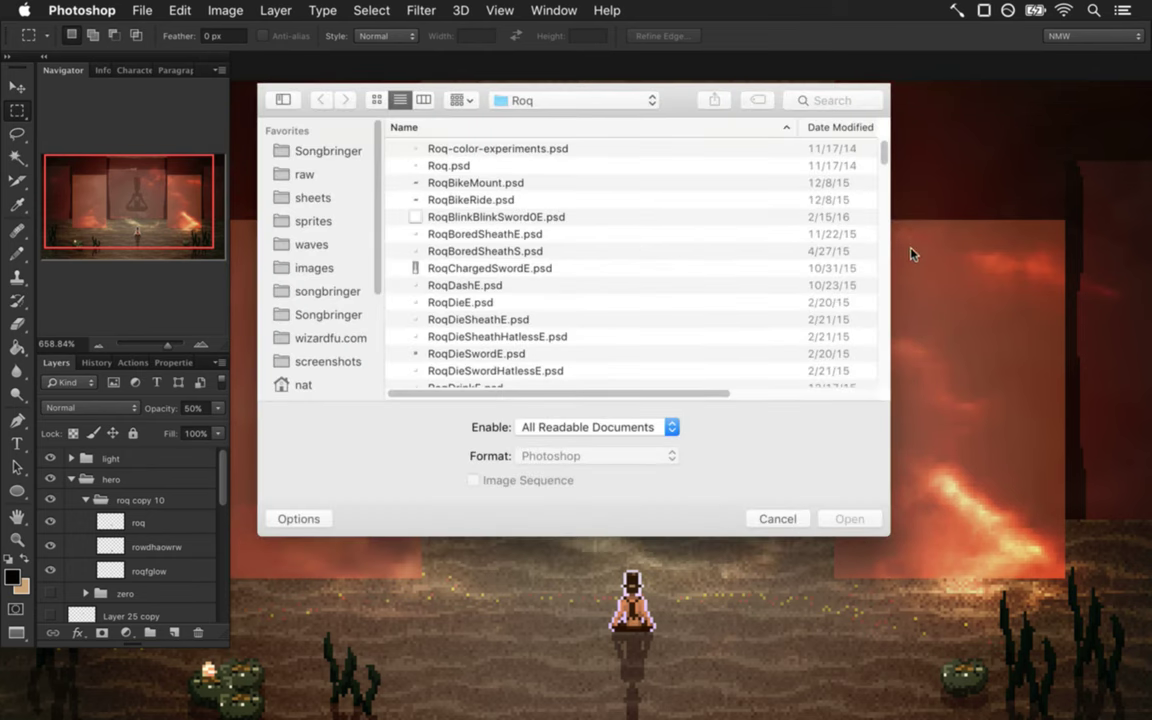
{"action": "left_click", "coordinate": [537, 104]}
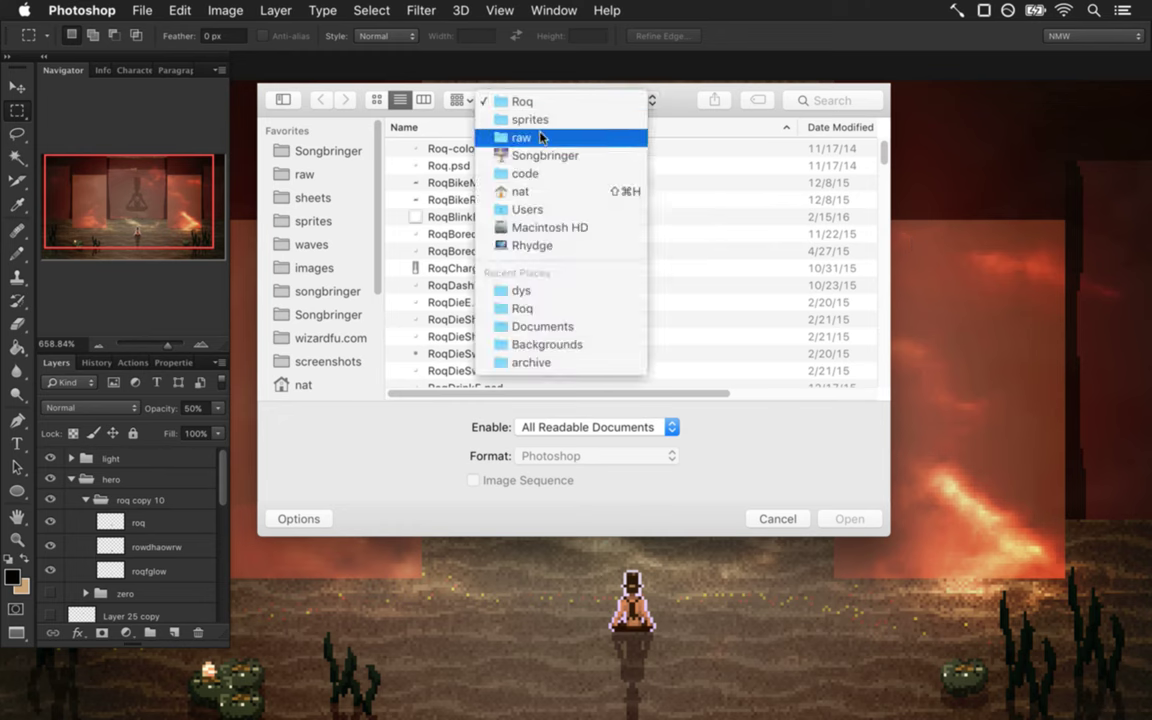
{"action": "left_click", "coordinate": [539, 122]}
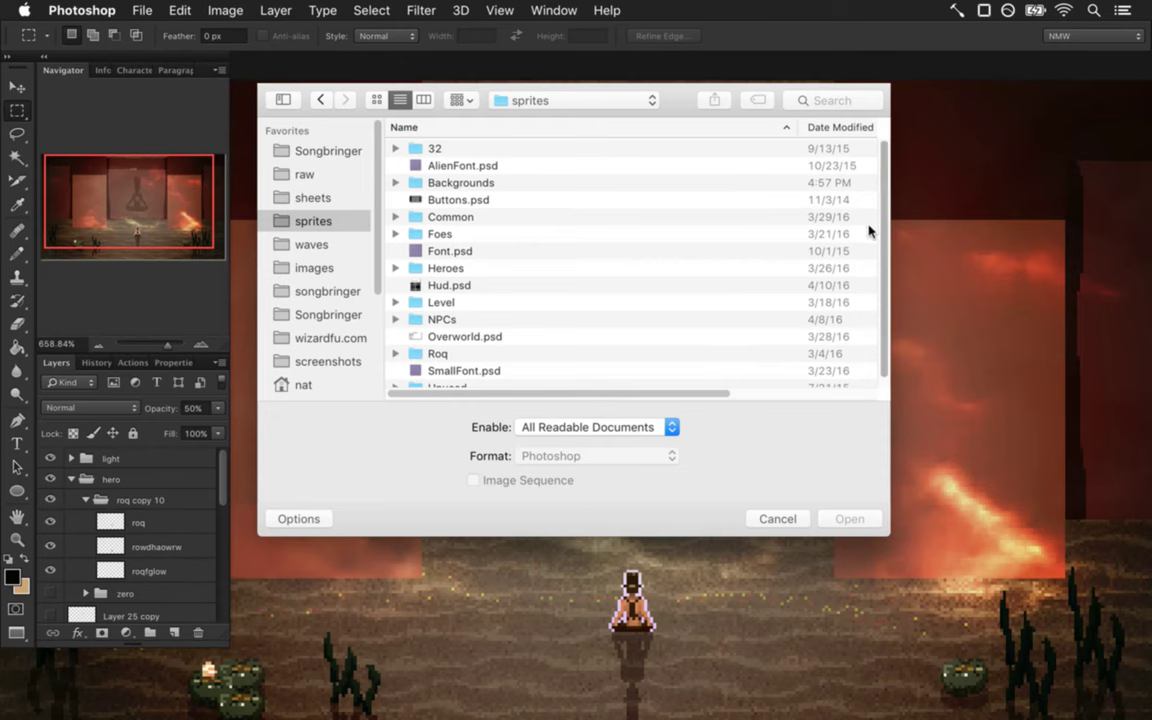
{"action": "left_click", "coordinate": [453, 286]}
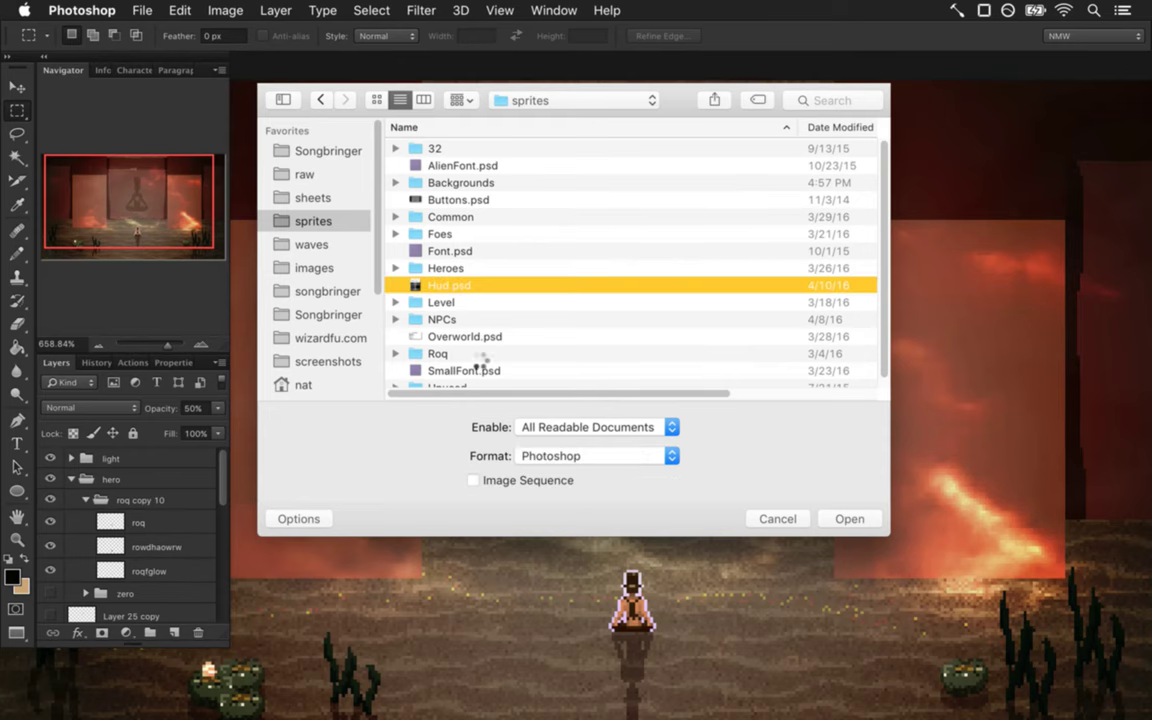
{"action": "key", "text": "Return"}
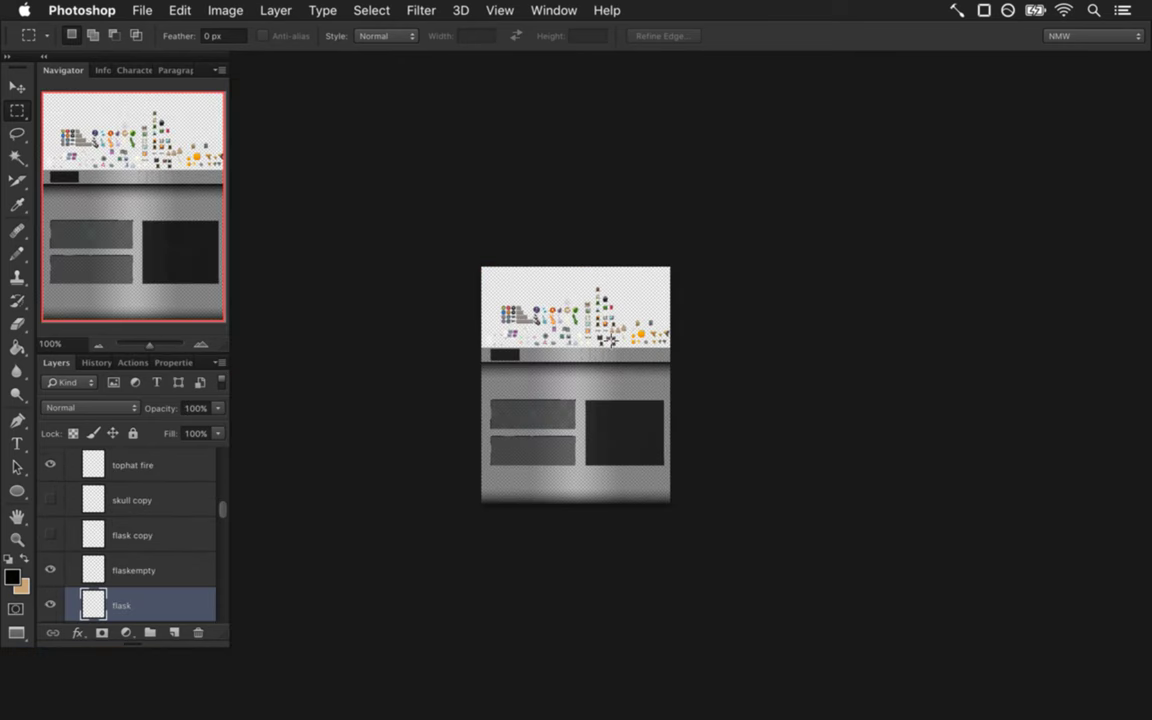
{"action": "left_click", "coordinate": [658, 340], "text": "super"}
{"action": "left_click", "coordinate": [605, 338], "text": "super"}
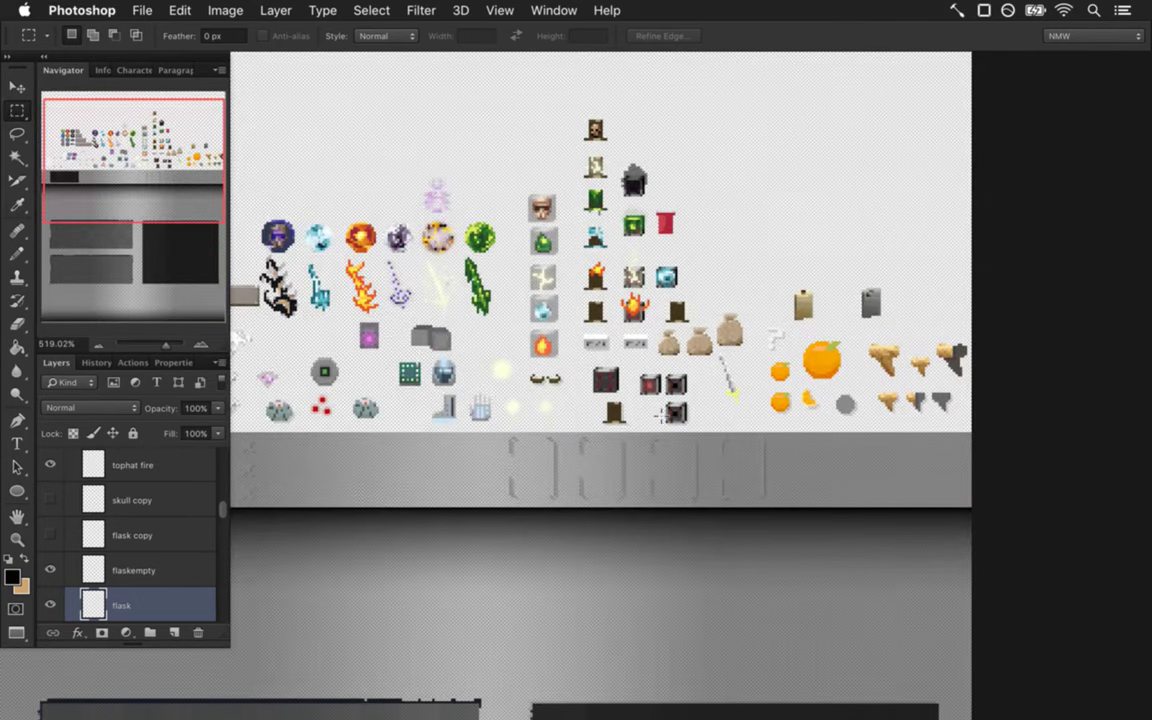
{"action": "left_click_drag", "start_coordinate": [584, 415], "coordinate": [664, 382]}
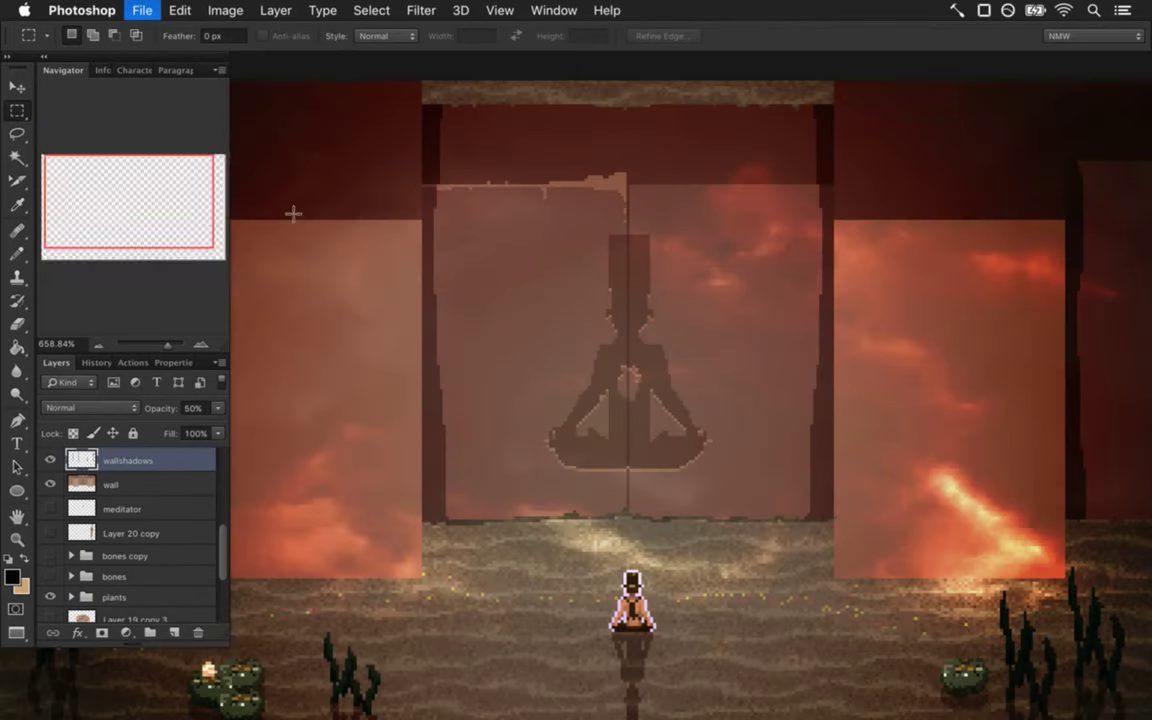
Open AlienFont.psd from the sprites folder.
{"action": "left_click", "coordinate": [145, 10]}
{"action": "left_click", "coordinate": [537, 263]}
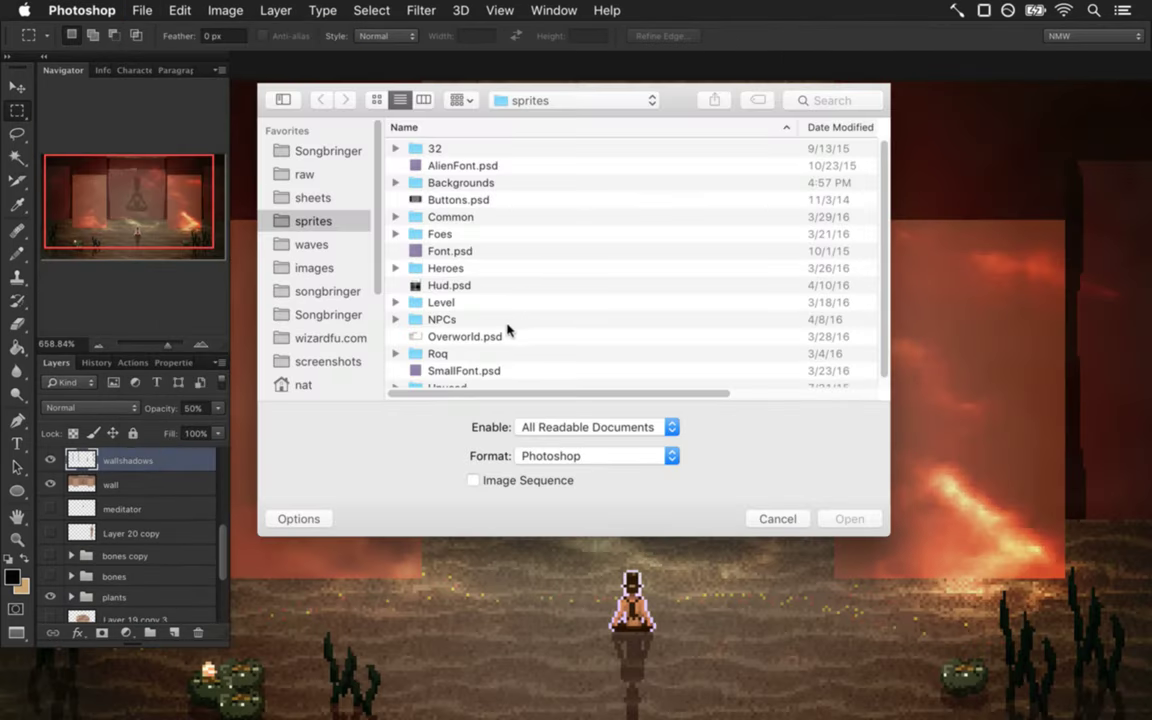
{"action": "left_click", "coordinate": [440, 250]}
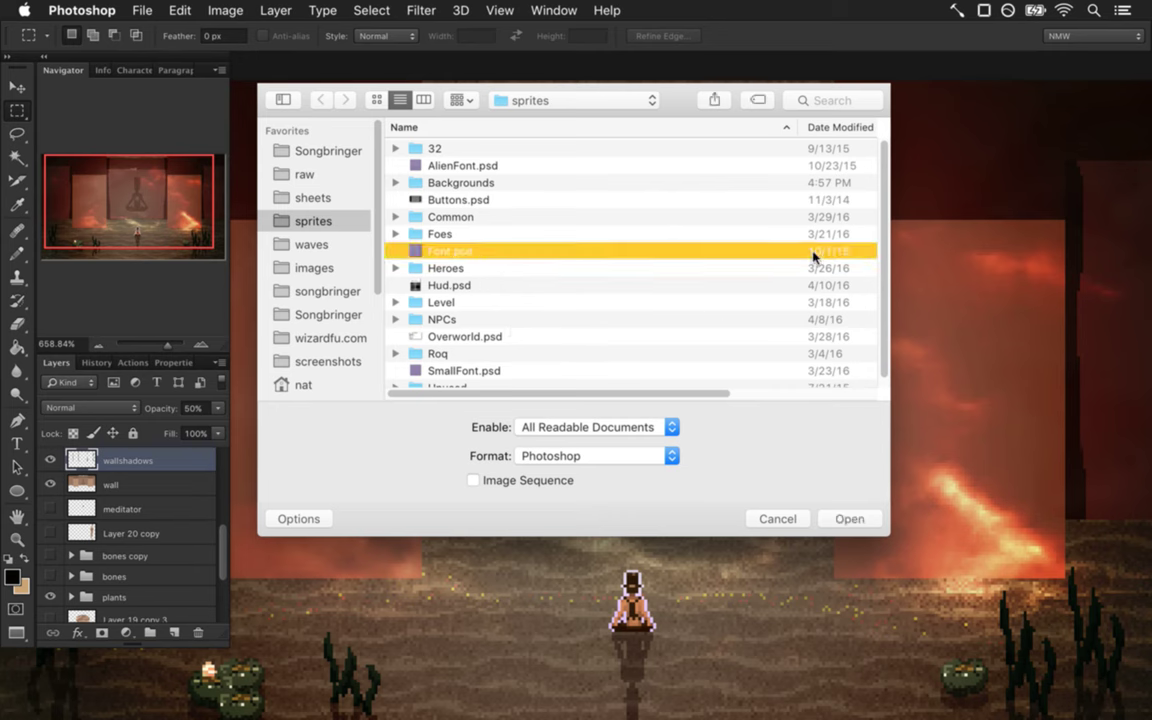
{"action": "left_click", "coordinate": [847, 518]}
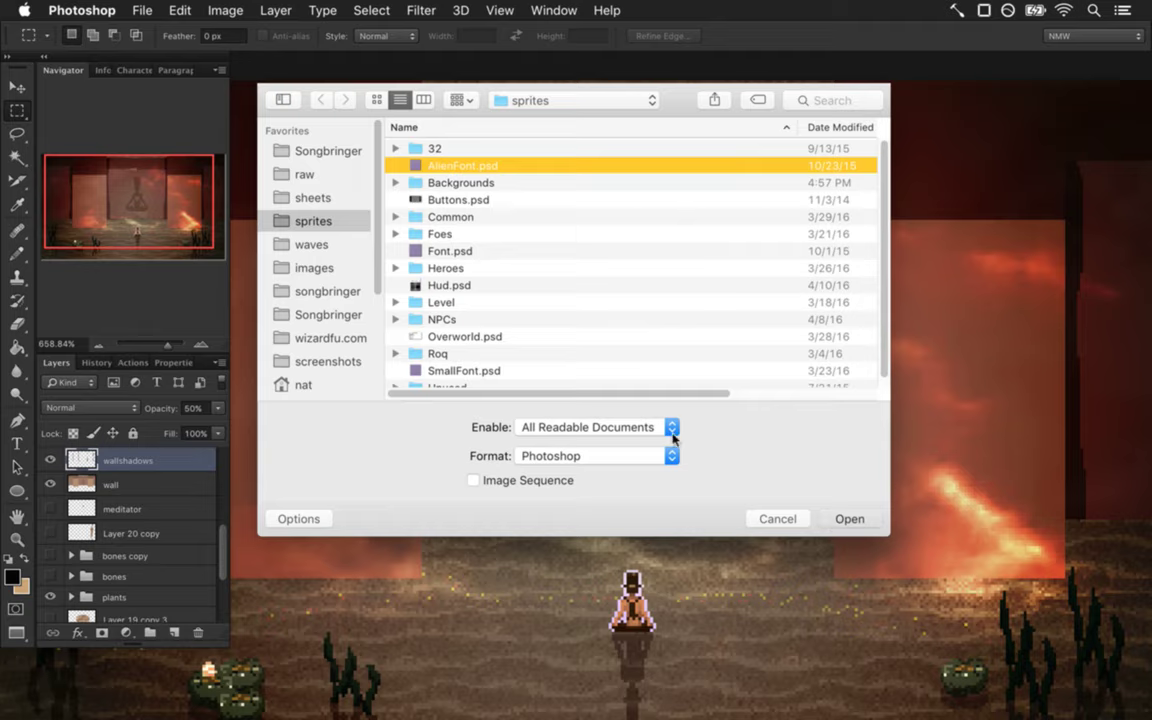
{"action": "left_click_drag", "start_coordinate": [561, 375], "coordinate": [685, 395]}
{"action": "left_click_drag", "start_coordinate": [470, 267], "coordinate": [540, 270]}
{"action": "left_click_drag", "start_coordinate": [990, 199], "coordinate": [982, 238]}
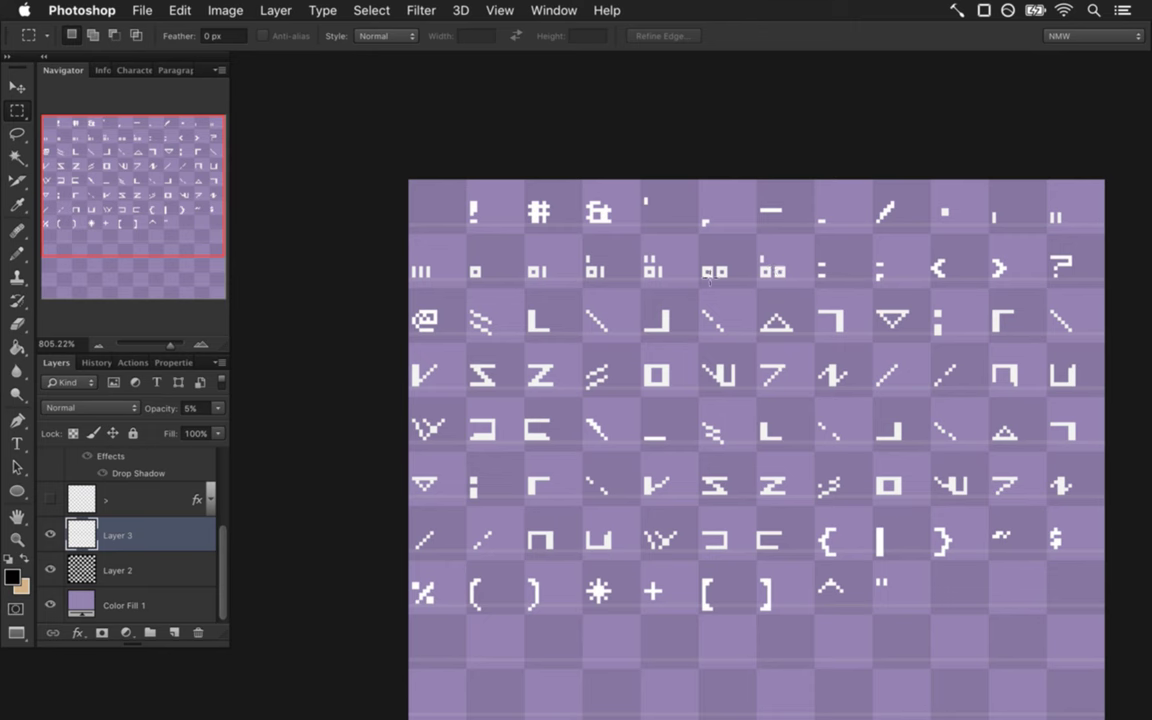
Copy the fourth to seventh glyphs of the second row from the alien layer and close the font file without saving.
{"action": "left_click_drag", "start_coordinate": [575, 255], "coordinate": [714, 316]}
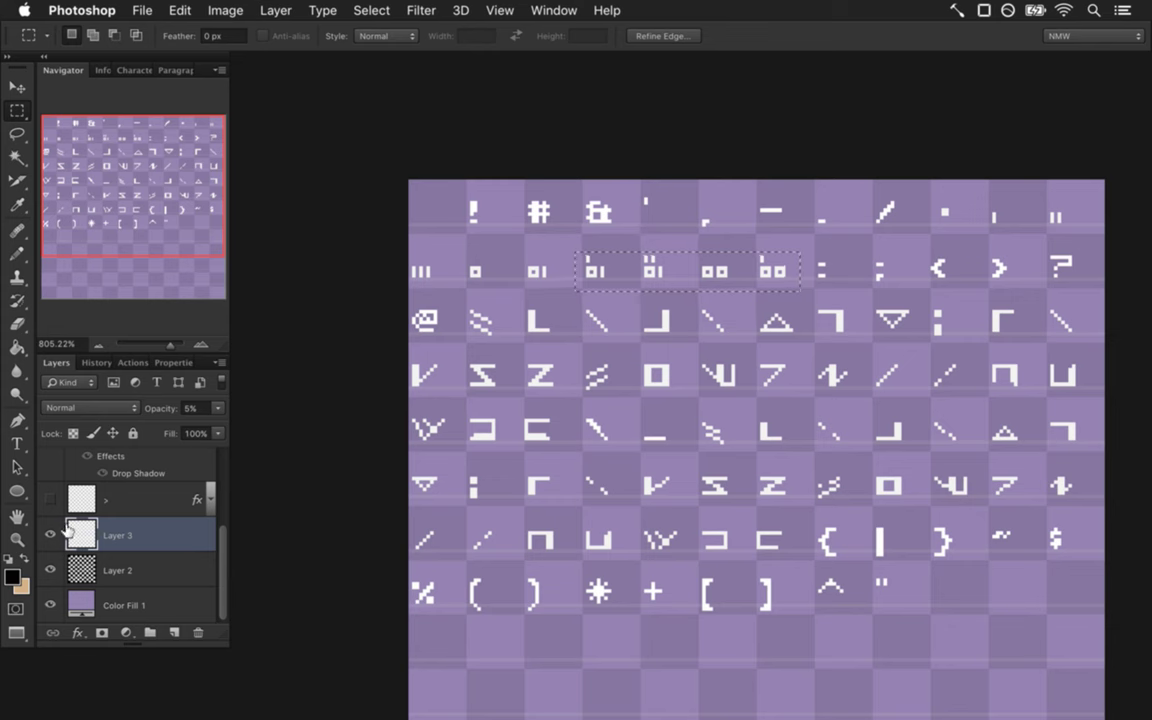
{"action": "scroll", "coordinate": [132, 490], "scroll_direction": "up", "scroll_amount": 3}
{"action": "left_click", "coordinate": [132, 490]}
{"action": "left_click", "coordinate": [50, 500]}
{"action": "left_click", "coordinate": [50, 500]}
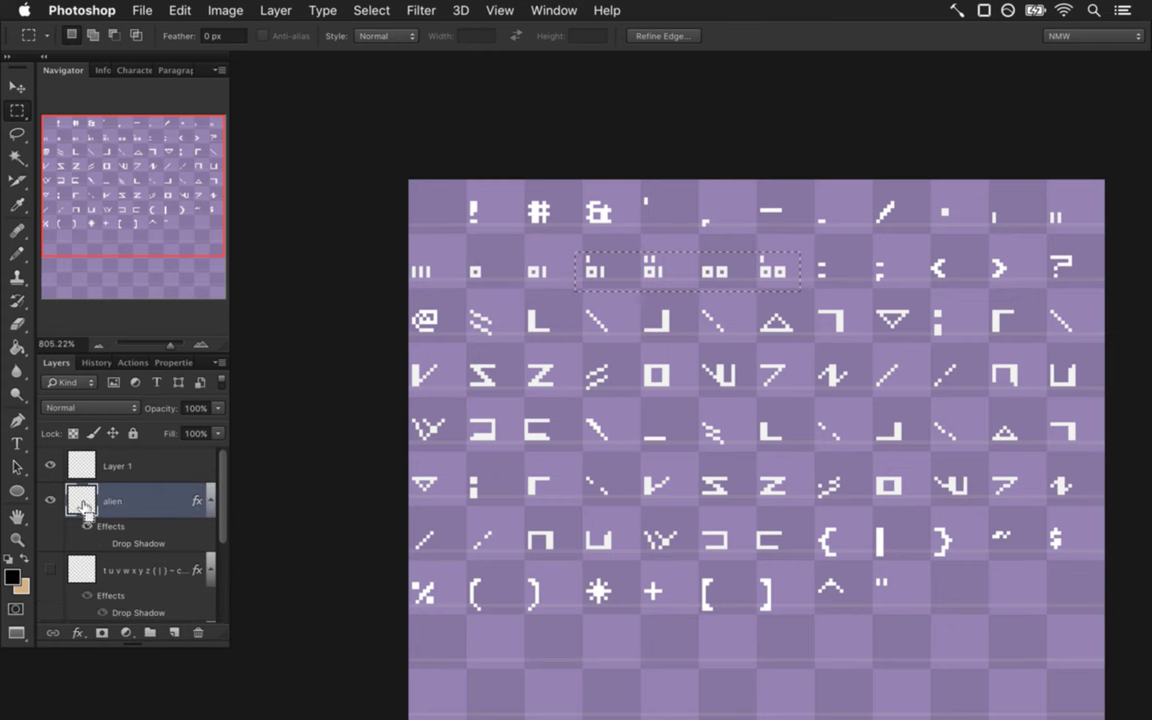
{"action": "key", "text": "super+w"}
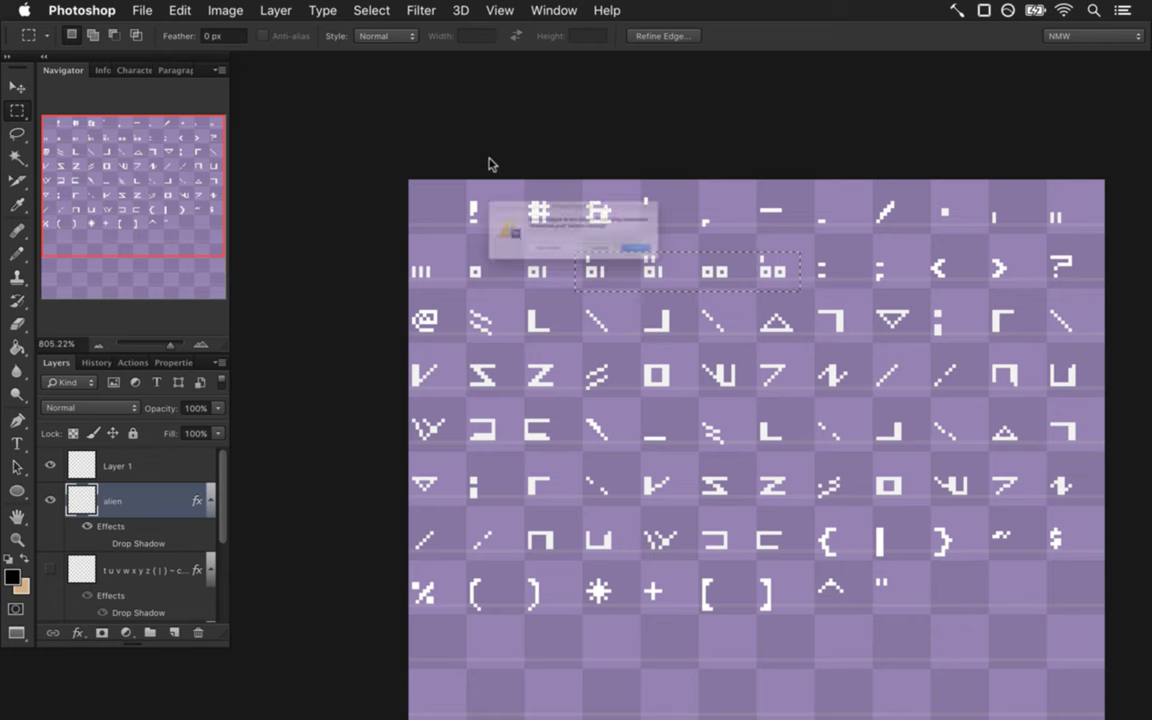
{"action": "left_click", "coordinate": [466, 251]}
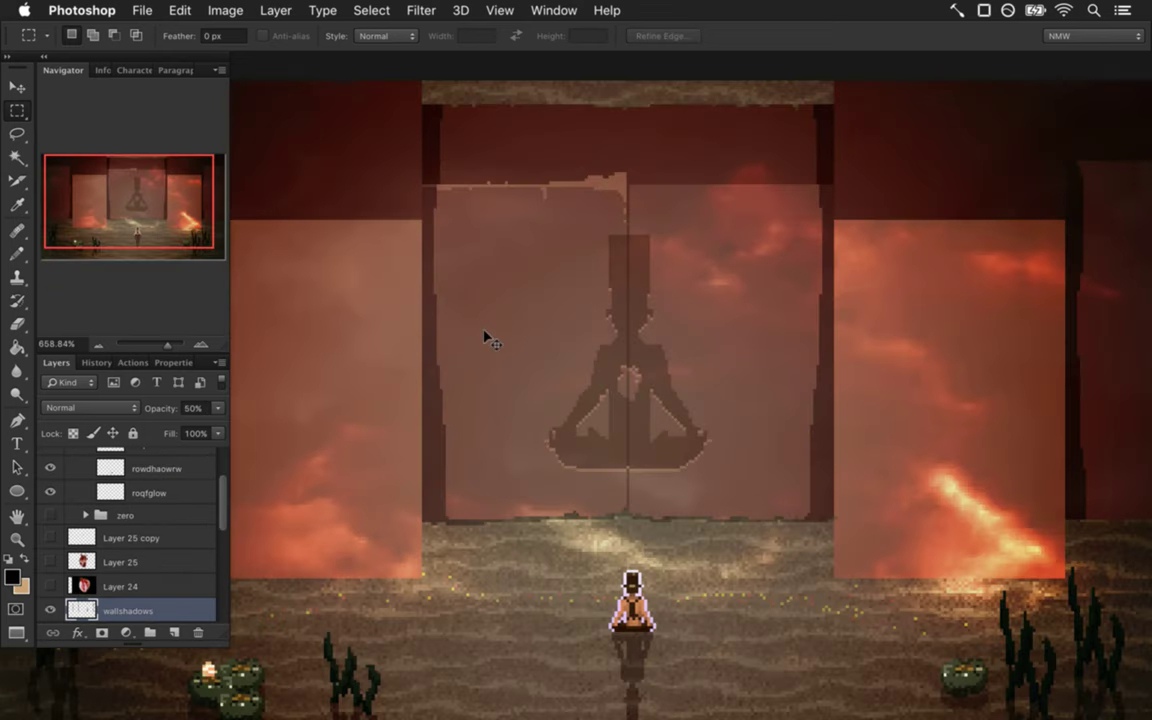
Paste the four alien glyphs above wallshadows and centre them across the lower part of the relief's top hat.
{"action": "key", "text": "super+v"}
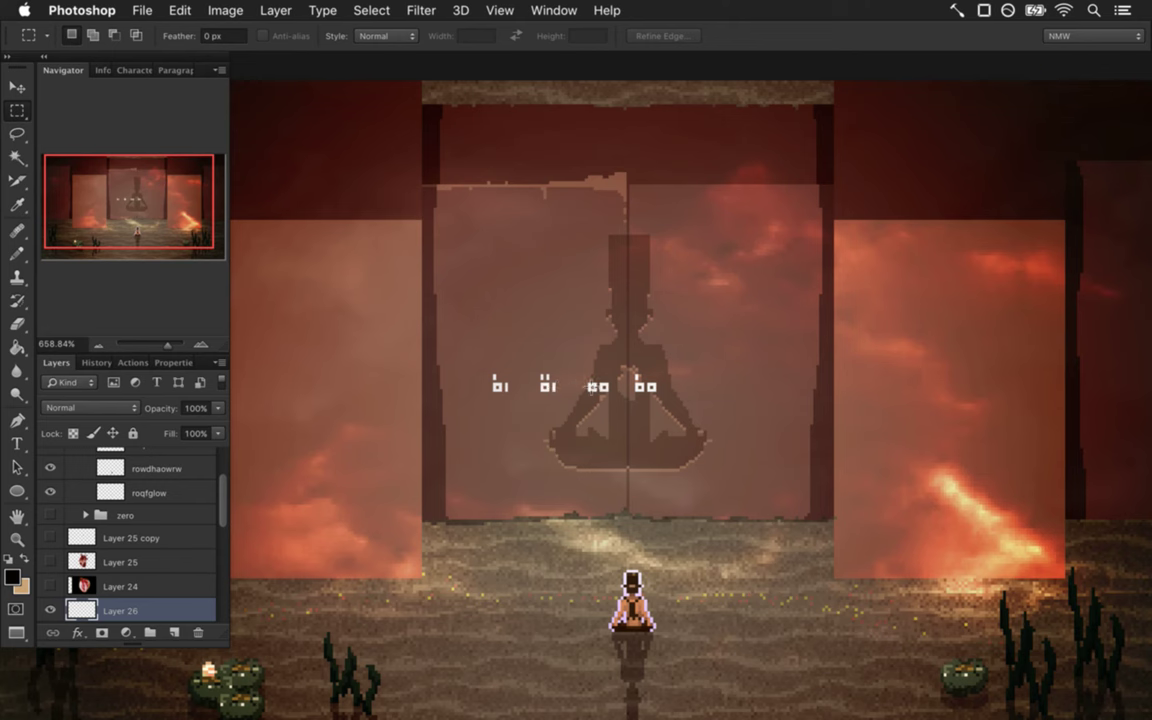
{"action": "key", "text": "v"}
{"action": "left_click_drag", "start_coordinate": [610, 375], "coordinate": [660, 290]}
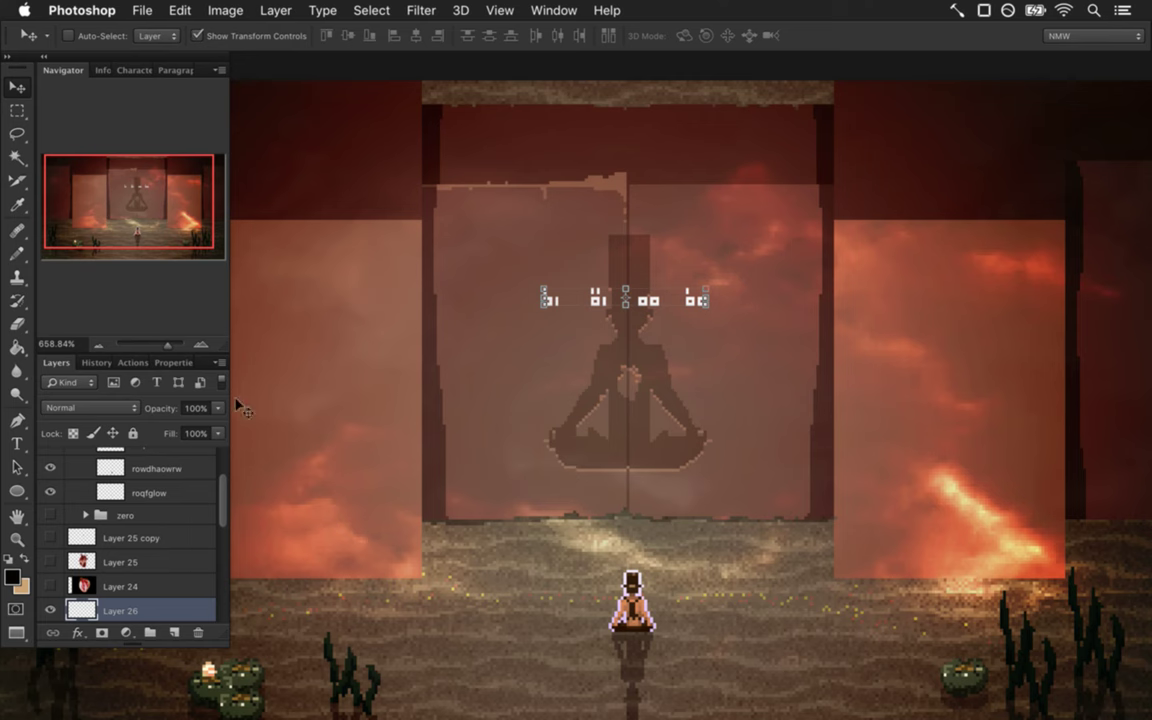
Select the two glyphs on the left door and nudge them 8 px to the left.
{"action": "key", "text": "m"}
{"action": "left_click_drag", "start_coordinate": [501, 258], "coordinate": [604, 324]}
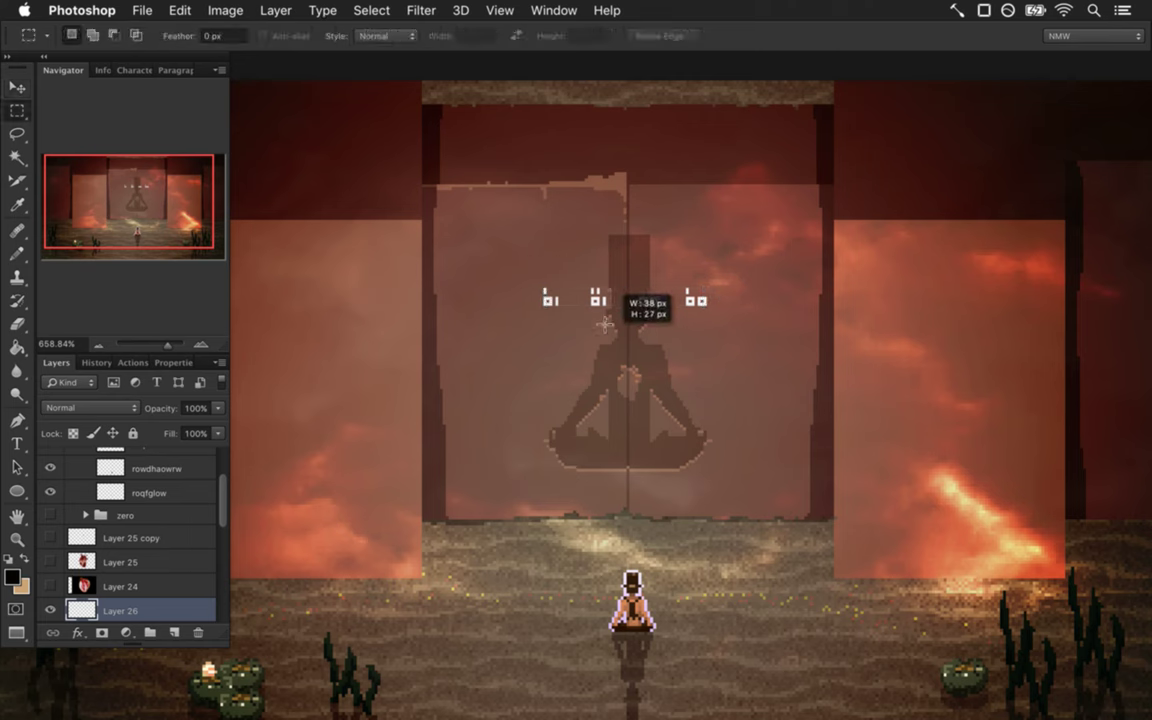
{"action": "key", "text": "v"}
{"action": "key", "text": "Left"}
{"action": "key", "text": "Left"}
{"action": "key", "text": "Left"}
{"action": "key", "text": "Left"}
{"action": "key", "text": "Left"}
{"action": "key", "text": "Left"}
{"action": "key", "text": "Left"}
{"action": "key", "text": "Left"}
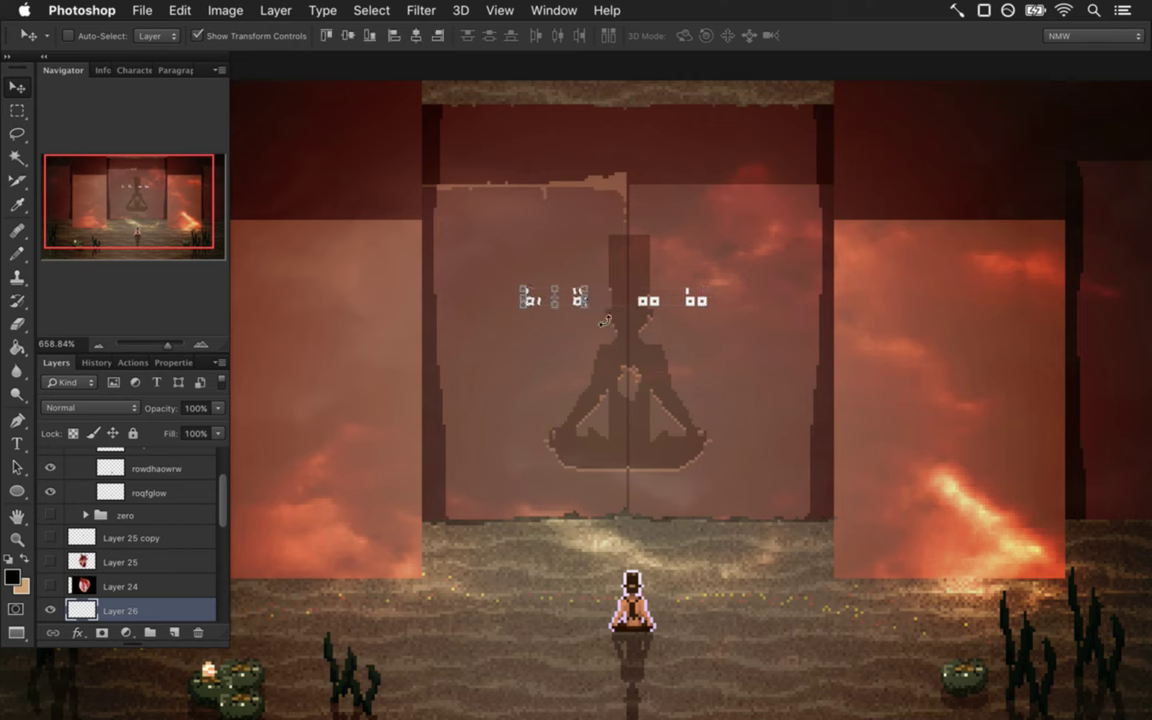
Nudge the selected left-door glyph pair further left, away from the relief's hat, and deselect it.
{"action": "key", "text": "Left"}
{"action": "key", "text": "Left"}
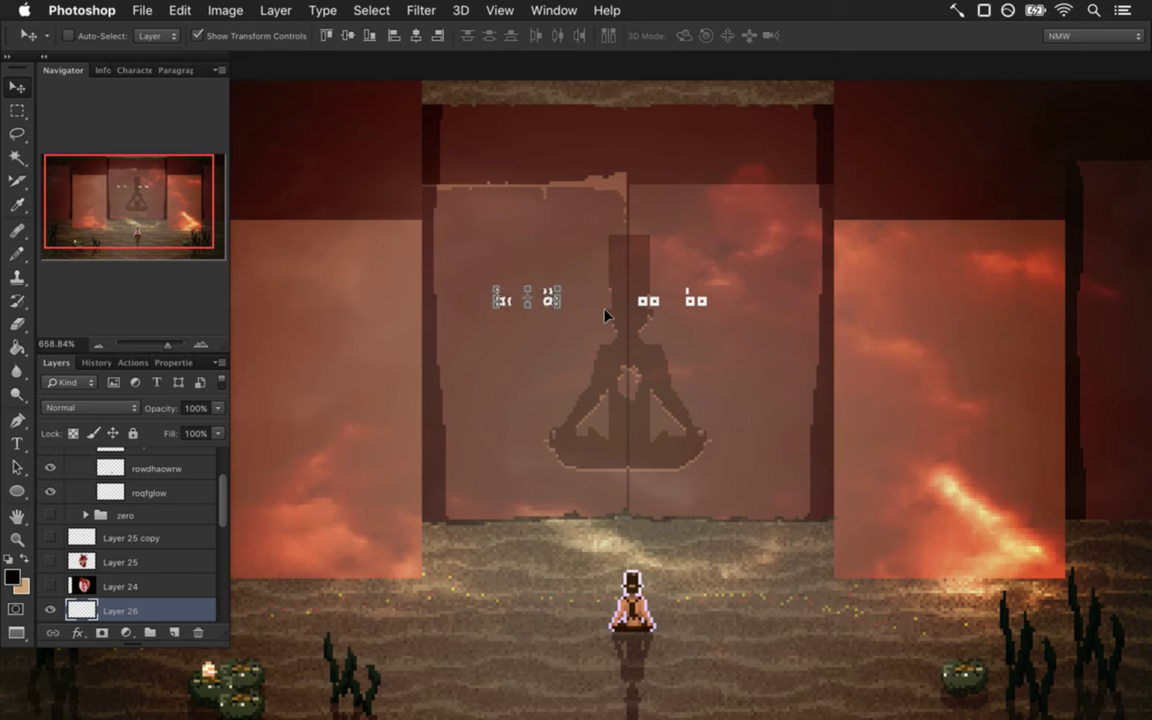
{"action": "key", "text": "m"}
{"action": "key", "text": "super+d"}
Select the two glyphs beside the hat on the right door and nudge them outward to the right.
{"action": "left_click_drag", "start_coordinate": [623, 285], "coordinate": [735, 318]}
{"action": "key", "text": "v"}
{"action": "key", "text": "Right"}
{"action": "key", "text": "Right"}
{"action": "key", "text": "Right"}
{"action": "key", "text": "Right"}
{"action": "key", "text": "Right"}
{"action": "key", "text": "Right"}
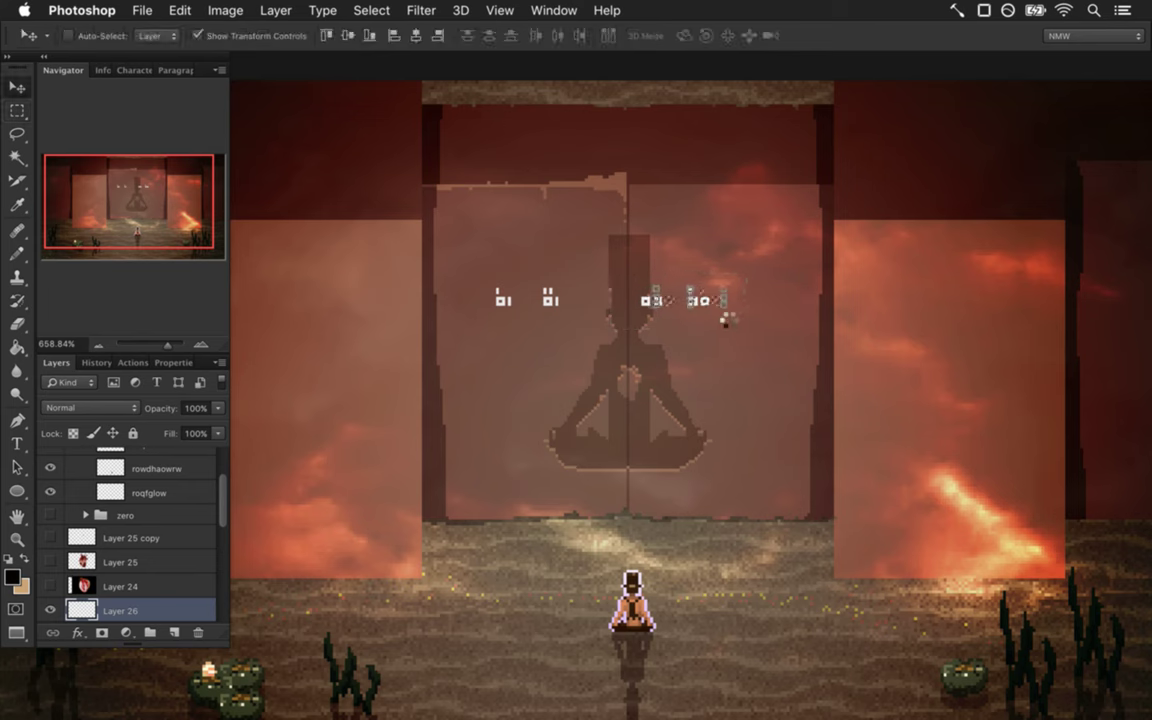
{"action": "key", "text": "Right"}
{"action": "key", "text": "Right"}
{"action": "key", "text": "Right"}
{"action": "key", "text": "Right"}
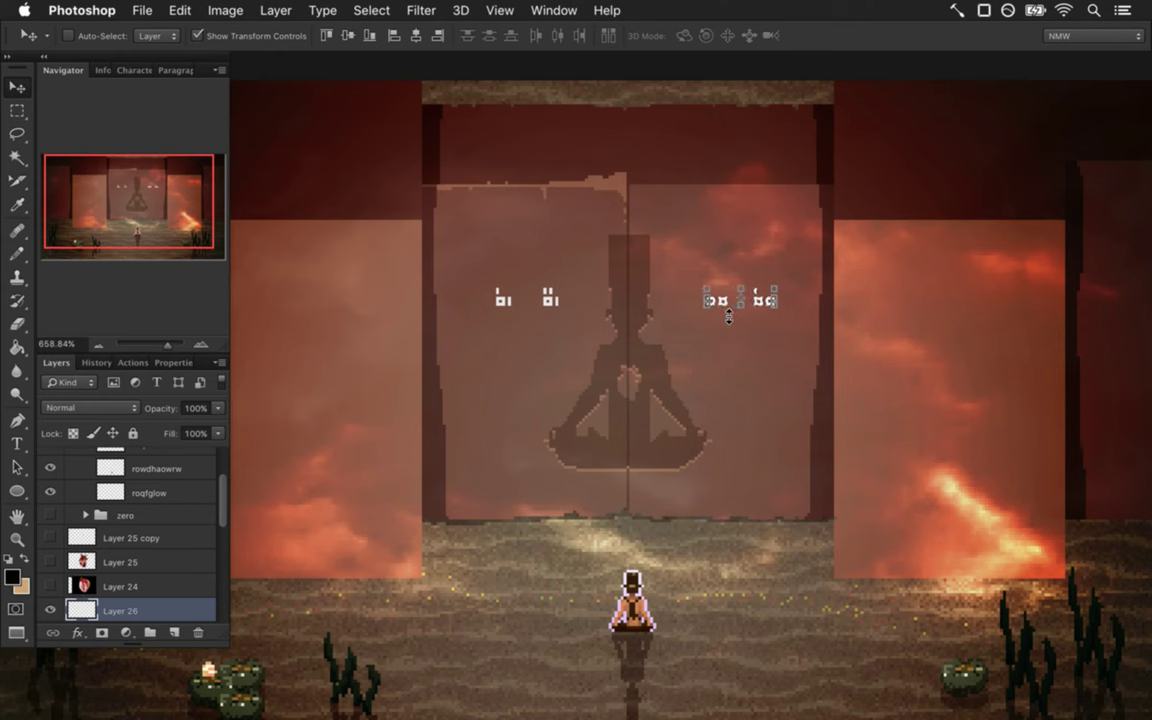
Fine-tune the right-door glyph pair by nudging it slightly back to the left.
{"action": "key", "text": "Left"}
{"action": "key", "text": "m"}
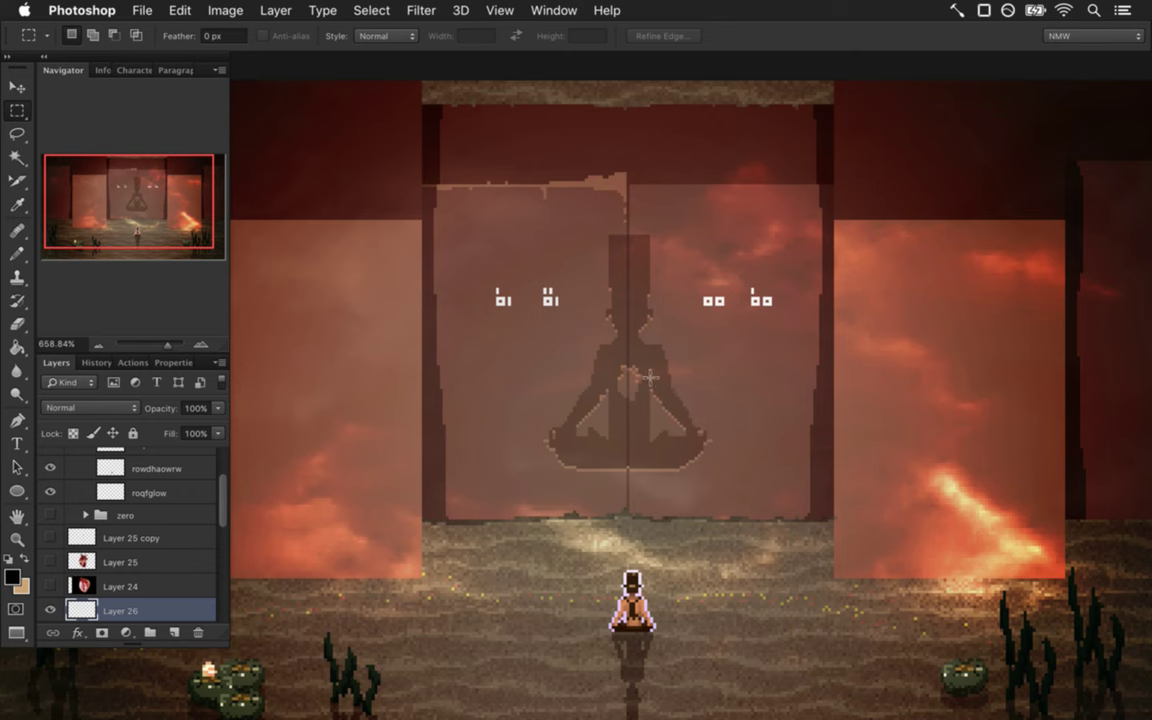
{"action": "left_click_drag", "start_coordinate": [727, 276], "coordinate": [772, 311]}
{"action": "key", "text": "v"}
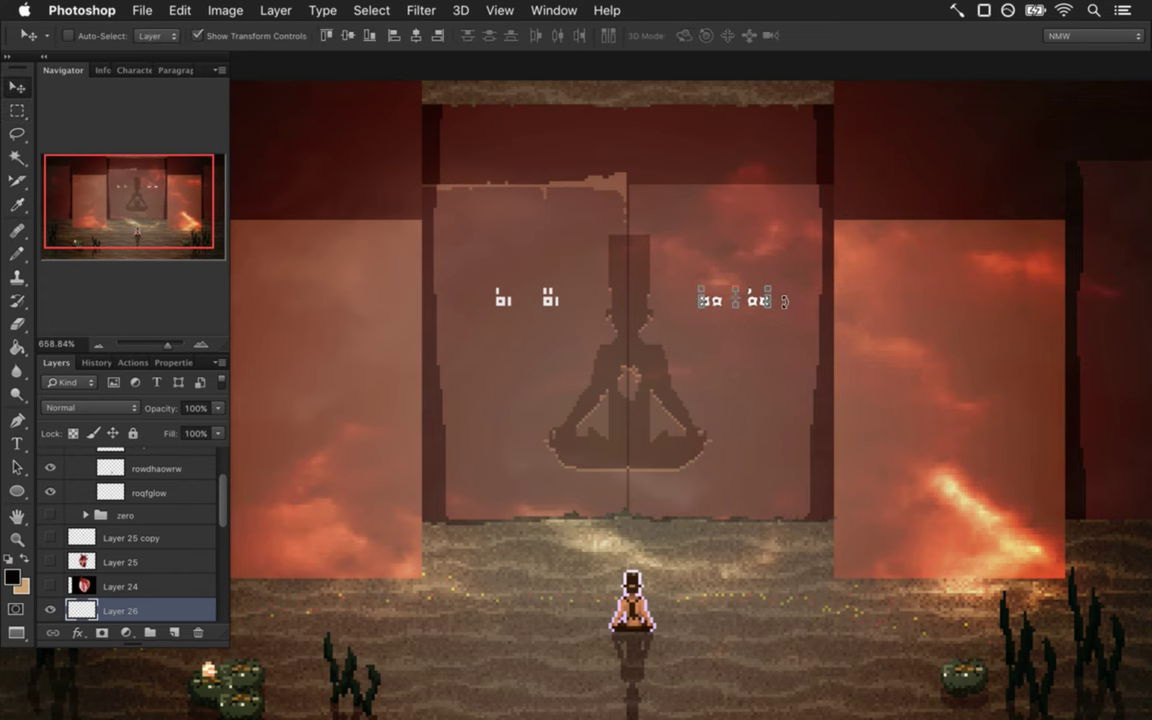
{"action": "key", "text": "m"}
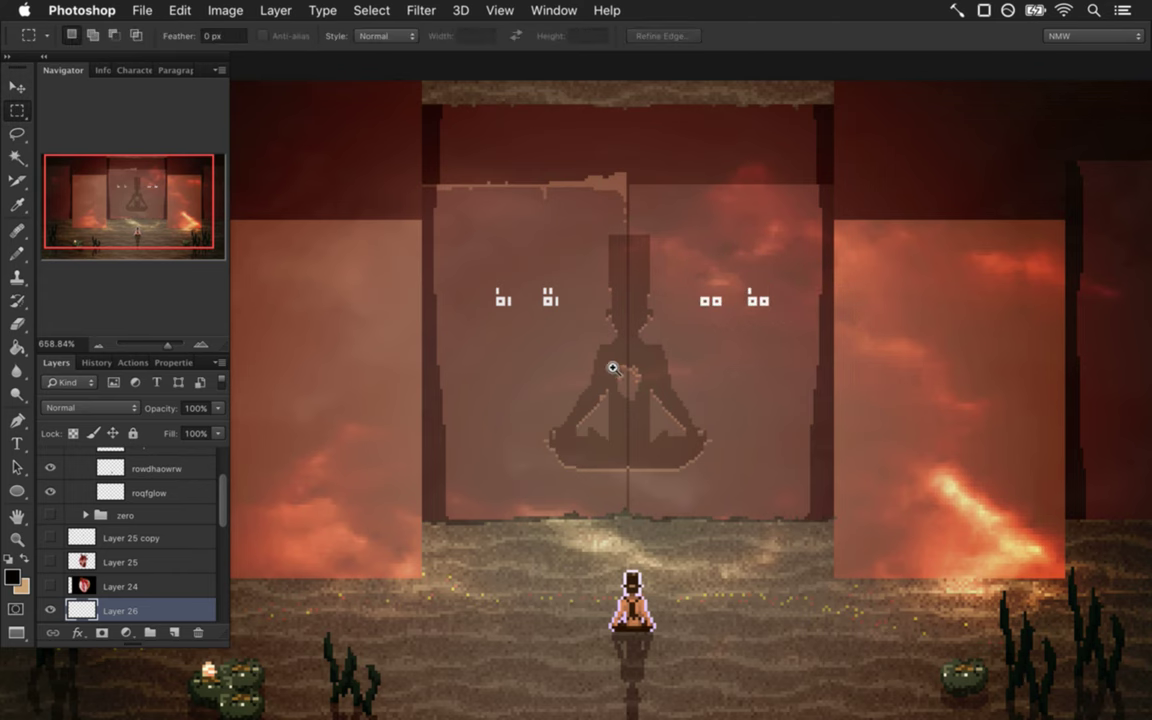
Measure and compare the gaps between the relief's hat and the glyph pairs on both doors.
{"action": "left_click_drag", "start_coordinate": [612, 368], "coordinate": [659, 384]}
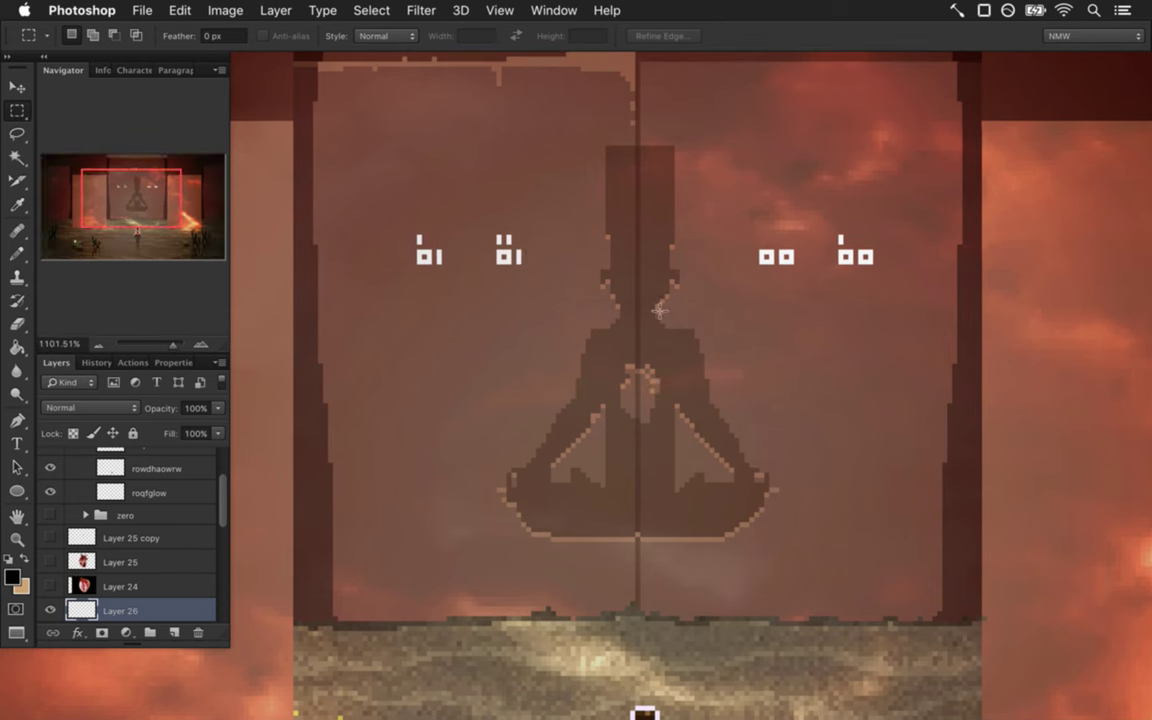
{"action": "left_click_drag", "start_coordinate": [522, 231], "coordinate": [597, 303]}
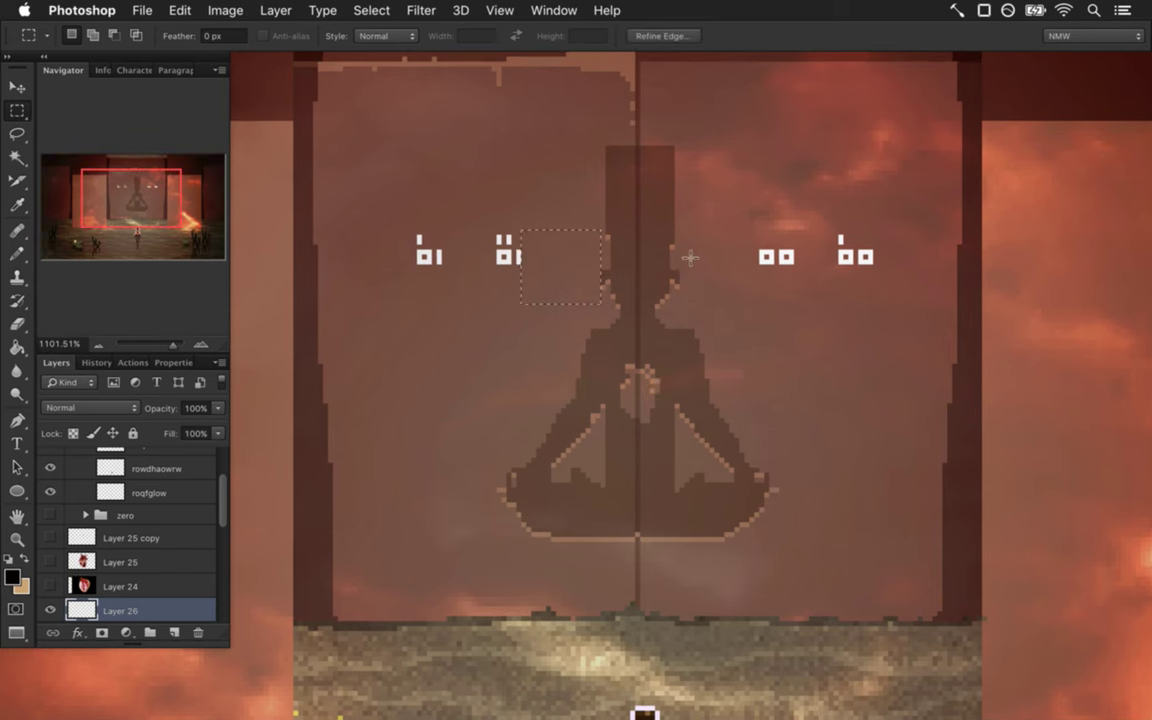
{"action": "left_click_drag", "start_coordinate": [673, 229], "coordinate": [757, 295]}
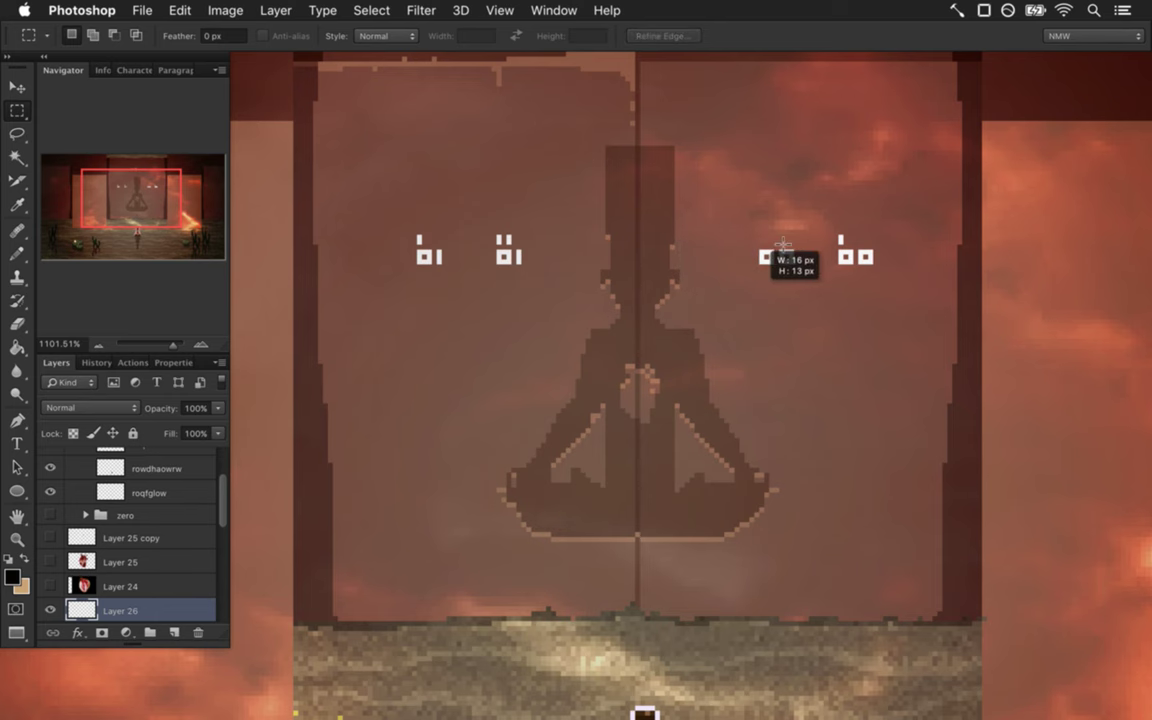
{"action": "left_click", "coordinate": [717, 291]}
{"action": "left_click_drag", "start_coordinate": [563, 333], "coordinate": [509, 327]}
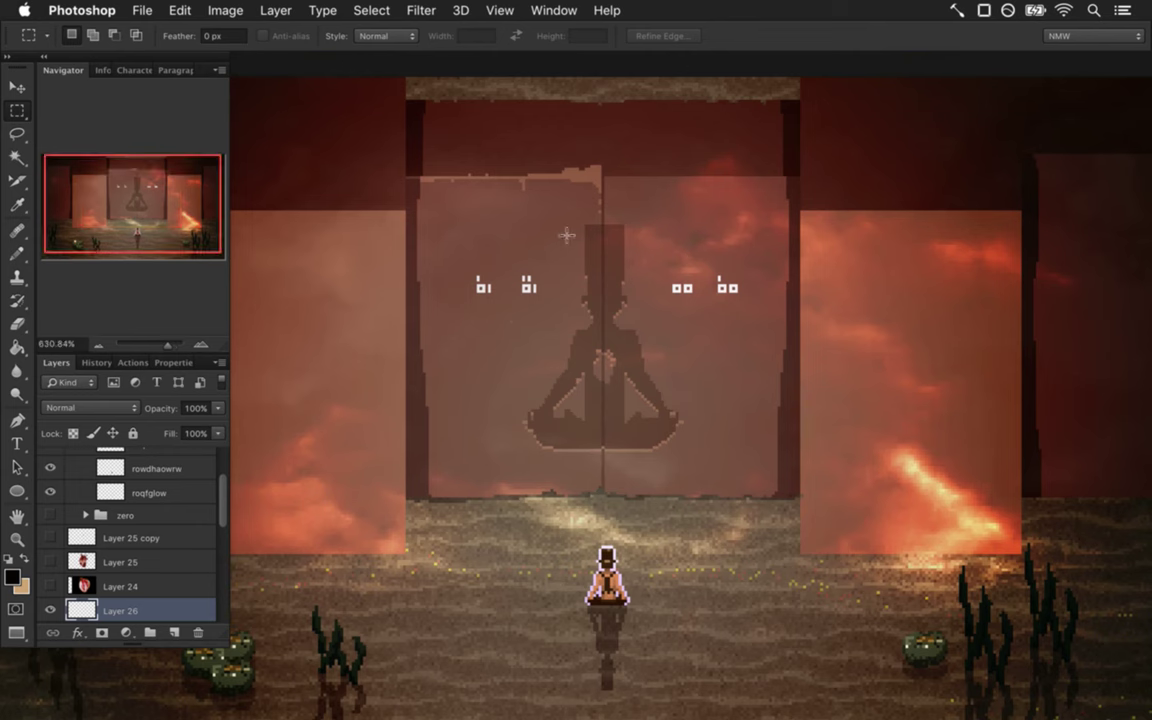
Hide the light group and rename the pasted glyph layer to n.
{"action": "scroll", "coordinate": [222, 485], "scroll_direction": "up", "scroll_amount": 3}
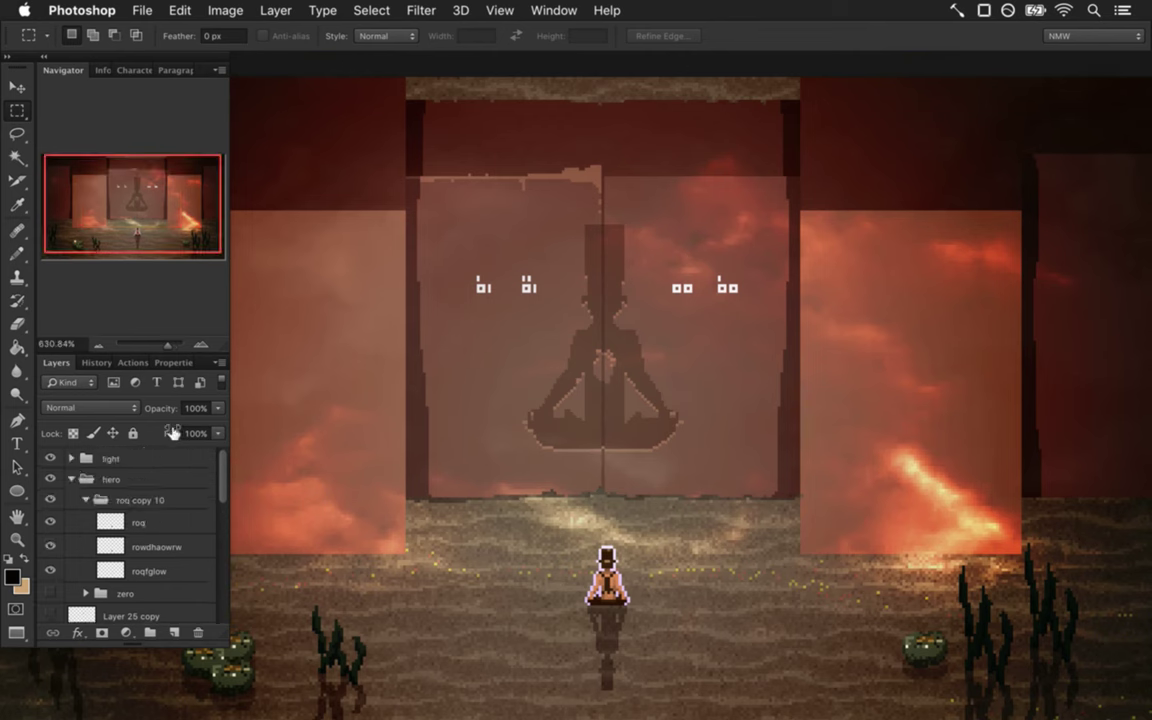
{"action": "left_click", "coordinate": [50, 458]}
{"action": "left_click_drag", "start_coordinate": [648, 256], "coordinate": [674, 250]}
{"action": "scroll", "coordinate": [220, 540], "scroll_direction": "down", "scroll_amount": 5}
{"action": "scroll", "coordinate": [217, 586], "scroll_direction": "down", "scroll_amount": 2}
{"action": "scroll", "coordinate": [200, 540], "scroll_direction": "up", "scroll_amount": 6}
{"action": "double_click", "coordinate": [120, 502]}
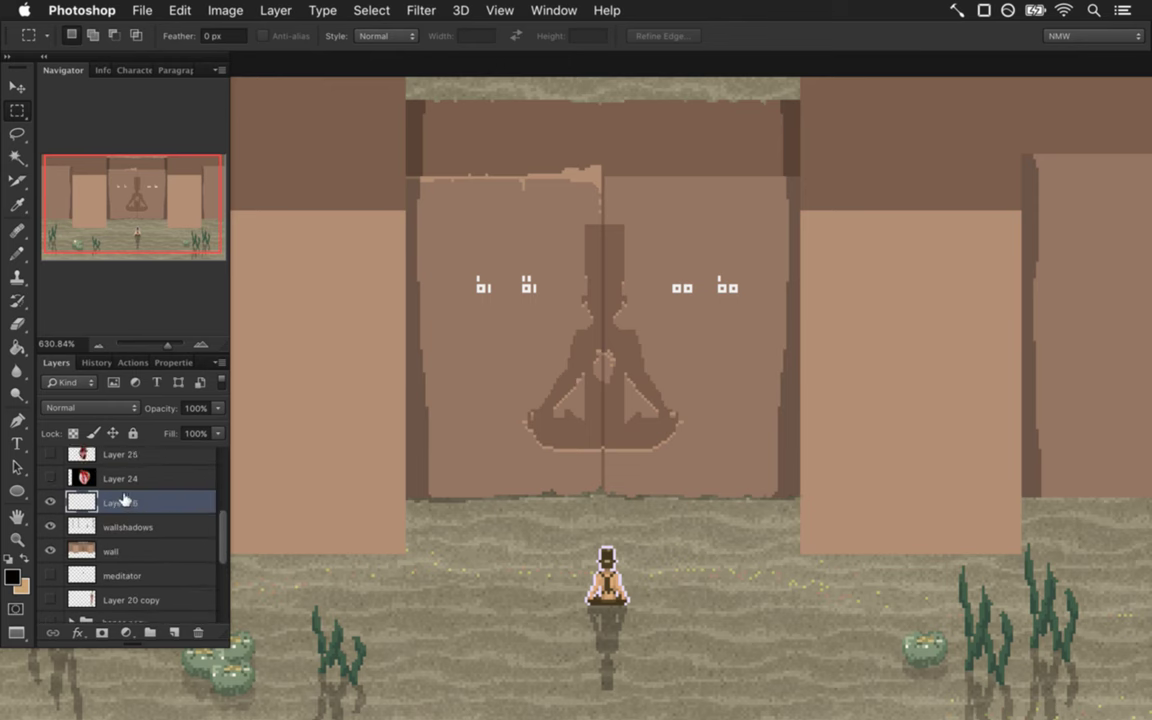
{"action": "type", "text": "n"}
On the wall layer, cap the top of the relief's hat with a narrower row of dark brown pixels.
{"action": "left_click", "coordinate": [115, 550]}
{"action": "key", "text": "b"}
{"action": "left_click", "coordinate": [544, 218], "text": "alt"}
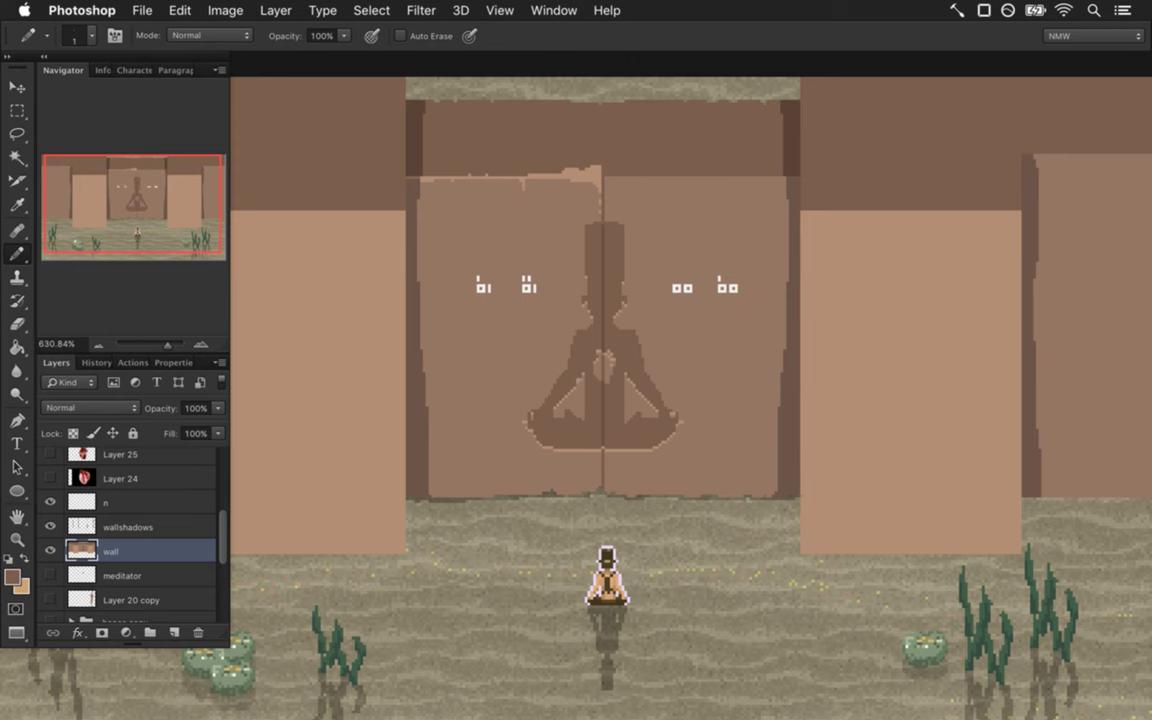
{"action": "left_click_drag", "start_coordinate": [596, 247], "coordinate": [656, 270]}
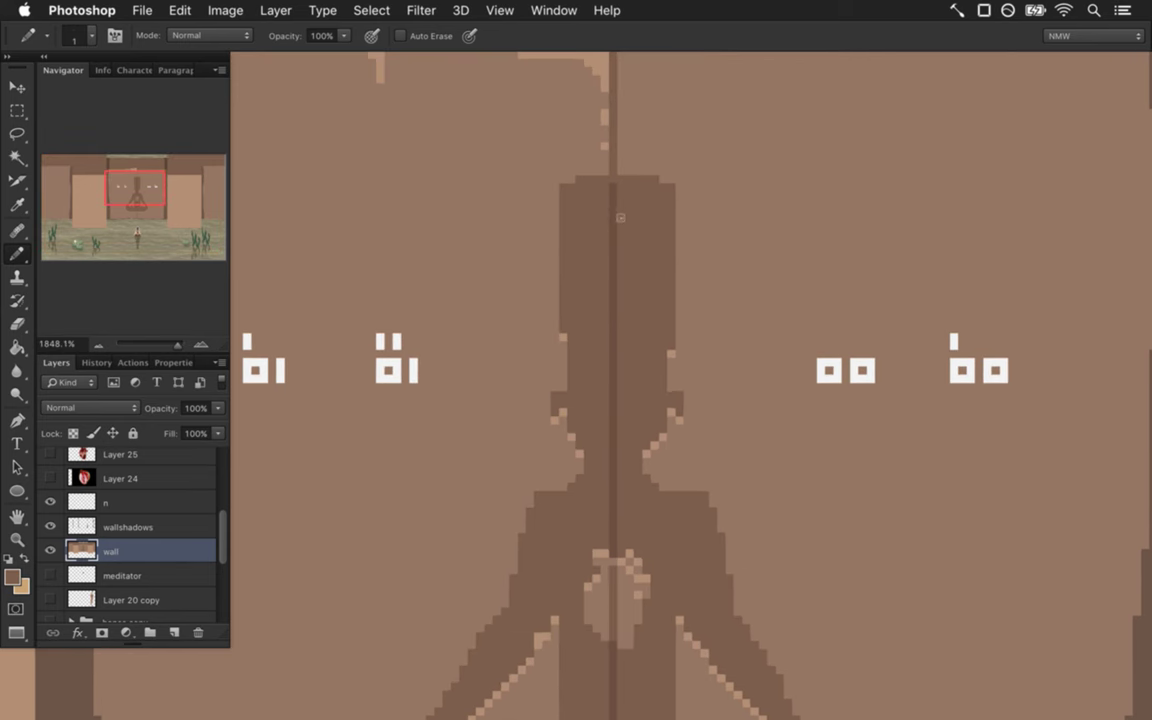
{"action": "left_click", "coordinate": [556, 185], "text": "alt"}
{"action": "left_click_drag", "start_coordinate": [599, 257], "coordinate": [535, 221]}
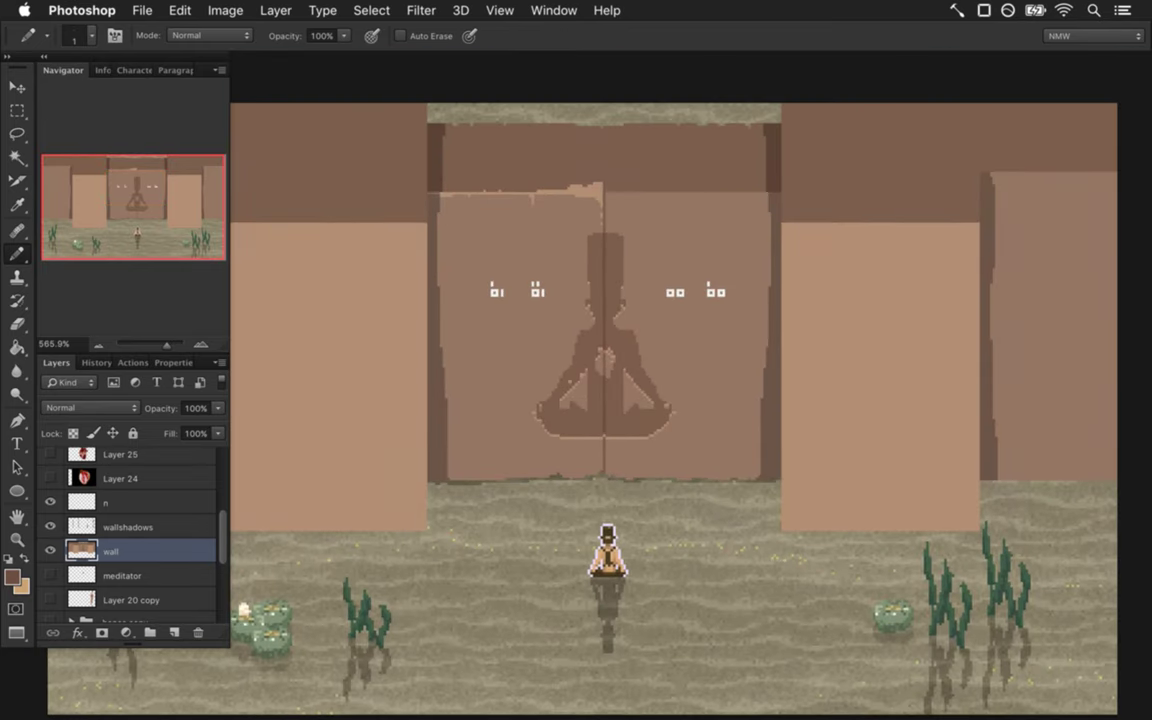
Preview the gate with the light group shown and hide the group again.
{"action": "scroll", "coordinate": [195, 450], "scroll_direction": "up", "scroll_amount": 5}
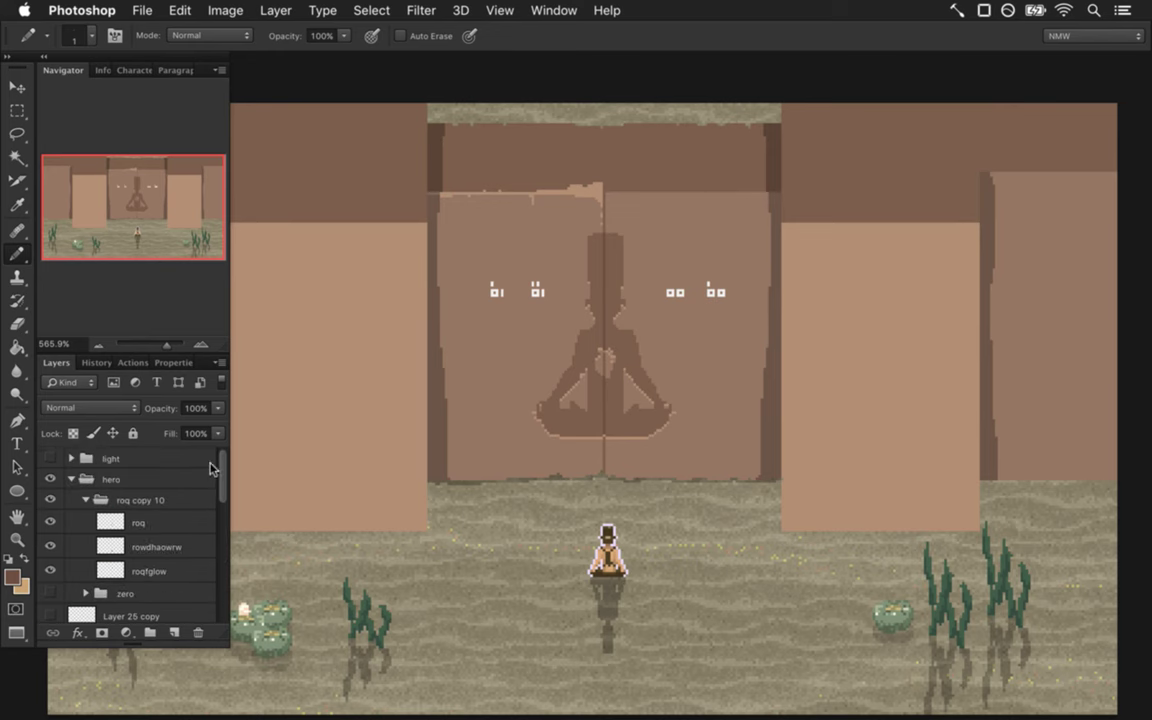
{"action": "left_click", "coordinate": [52, 458]}
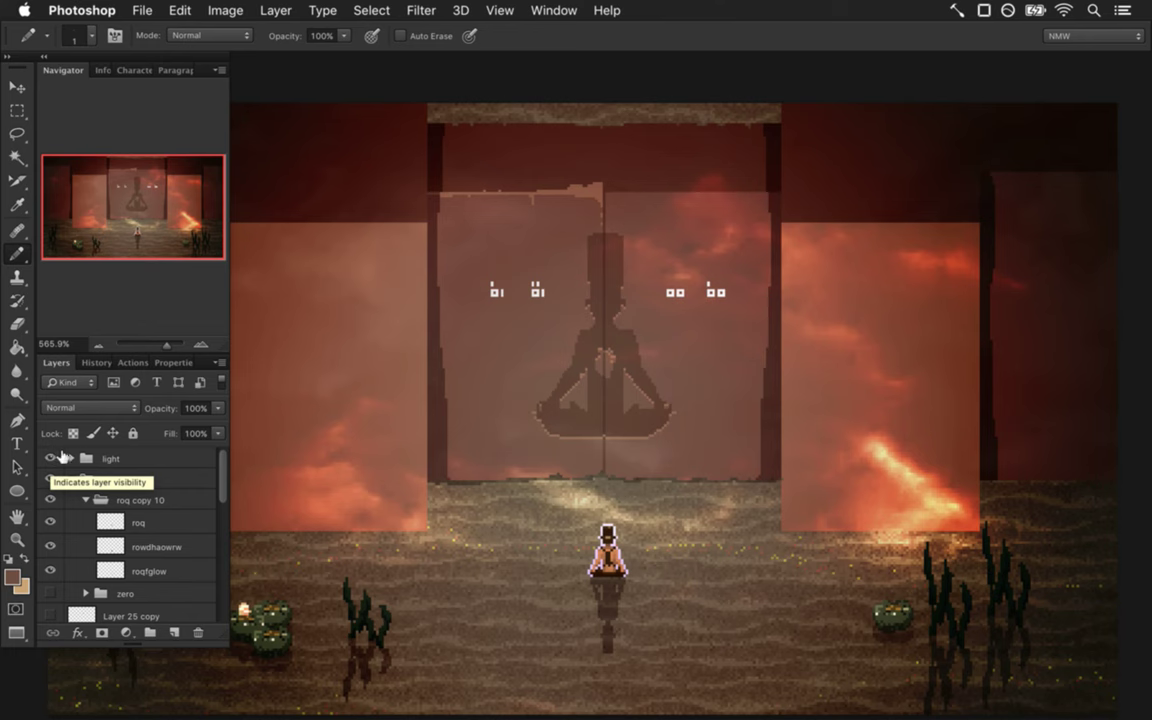
{"action": "left_click", "coordinate": [52, 458]}
Recolour the four glyphs on layer n with the pale lilac sampled from the hero's outline, using a 9 px pencil.
{"action": "scroll", "coordinate": [215, 512], "scroll_direction": "down", "scroll_amount": 3}
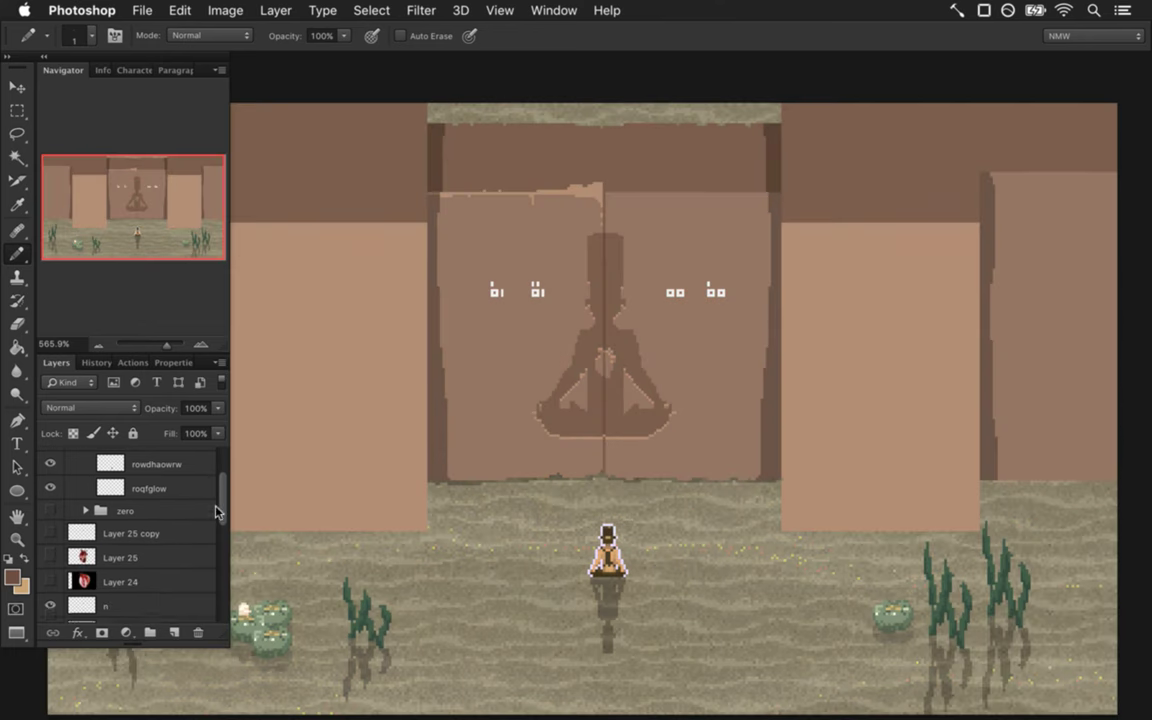
{"action": "scroll", "coordinate": [215, 512], "scroll_direction": "down", "scroll_amount": 3}
{"action": "key", "text": "i"}
{"action": "left_click", "coordinate": [613, 544]}
{"action": "left_click_drag", "start_coordinate": [613, 544], "coordinate": [604, 538]}
{"action": "mouse_move", "coordinate": [222, 521]}
{"action": "left_mouse_down"}
{"action": "mouse_move", "coordinate": [224, 478]}
{"action": "mouse_move", "coordinate": [219, 522]}
{"action": "left_mouse_up"}
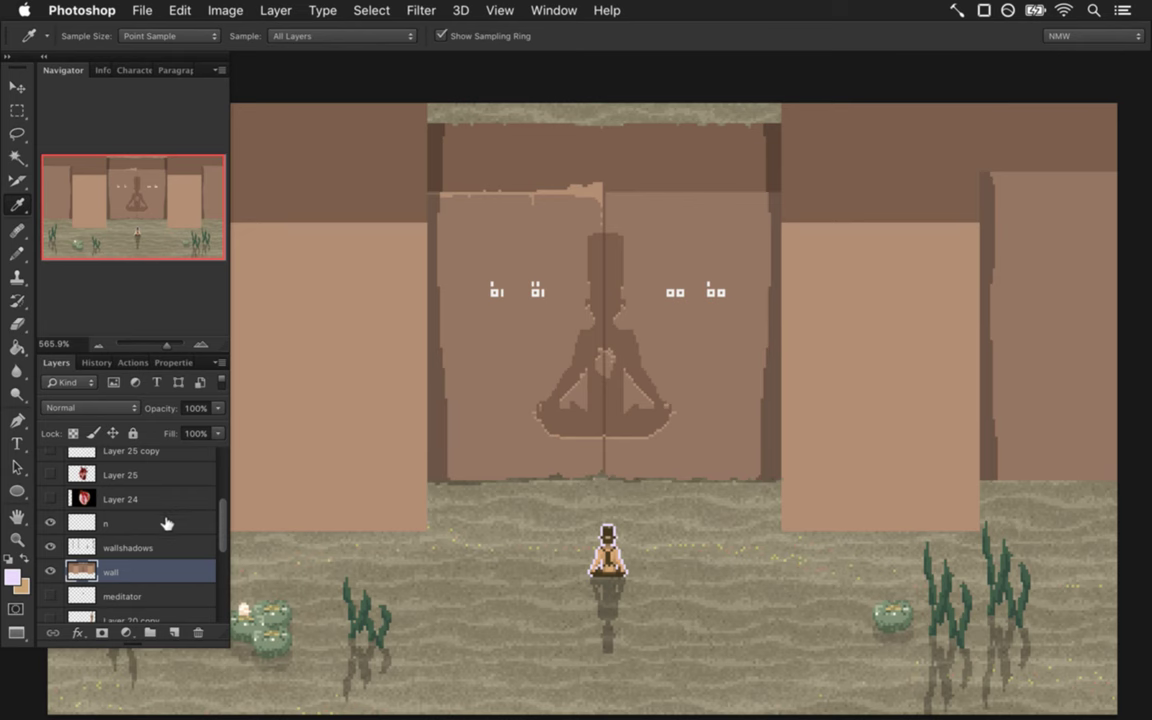
{"action": "left_click", "coordinate": [166, 523]}
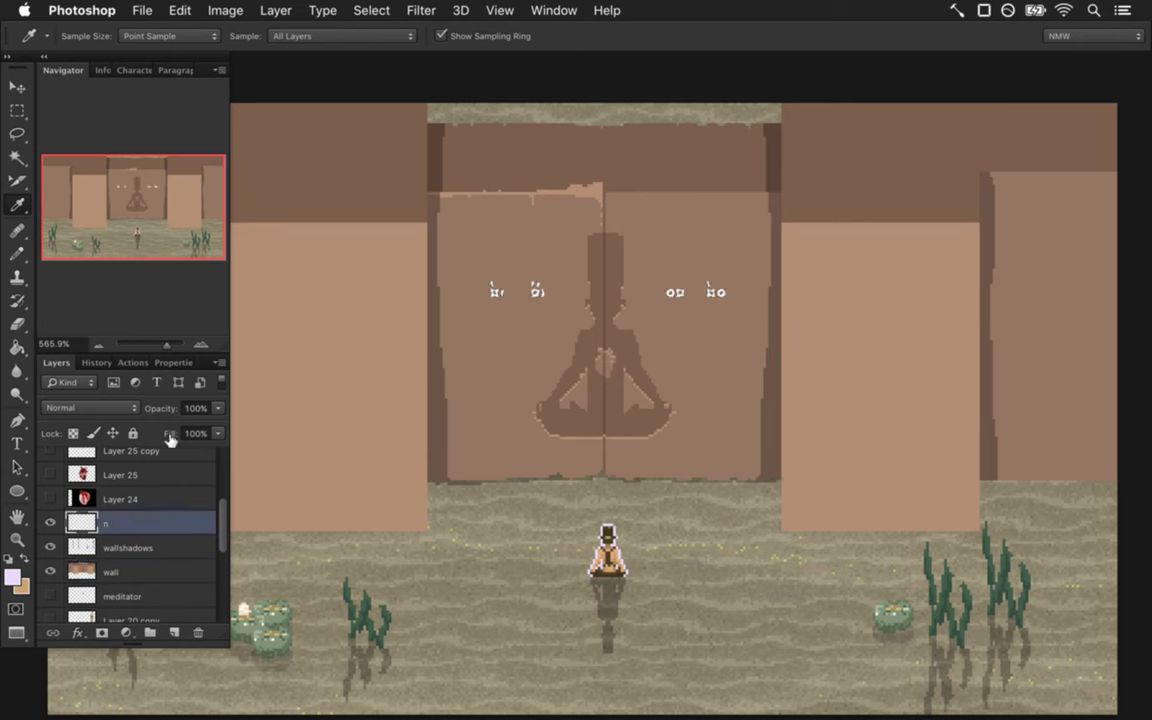
{"action": "key", "text": "b"}
{"action": "left_click", "coordinate": [716, 291]}
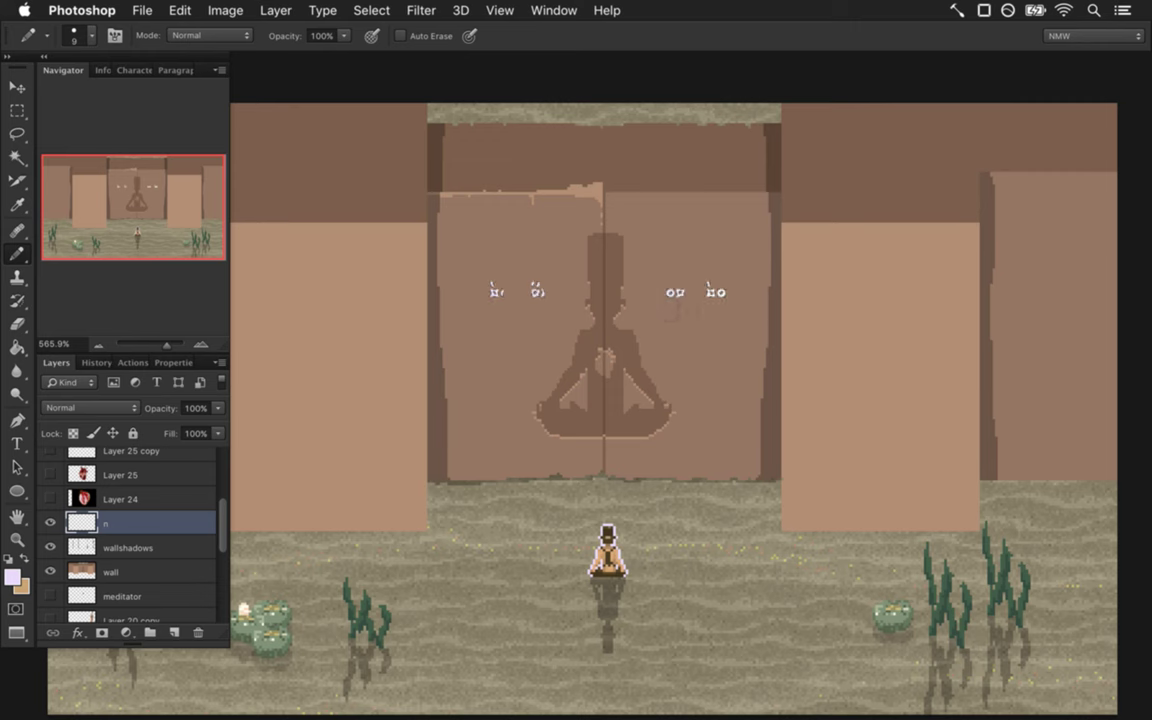
{"action": "key", "text": "m"}
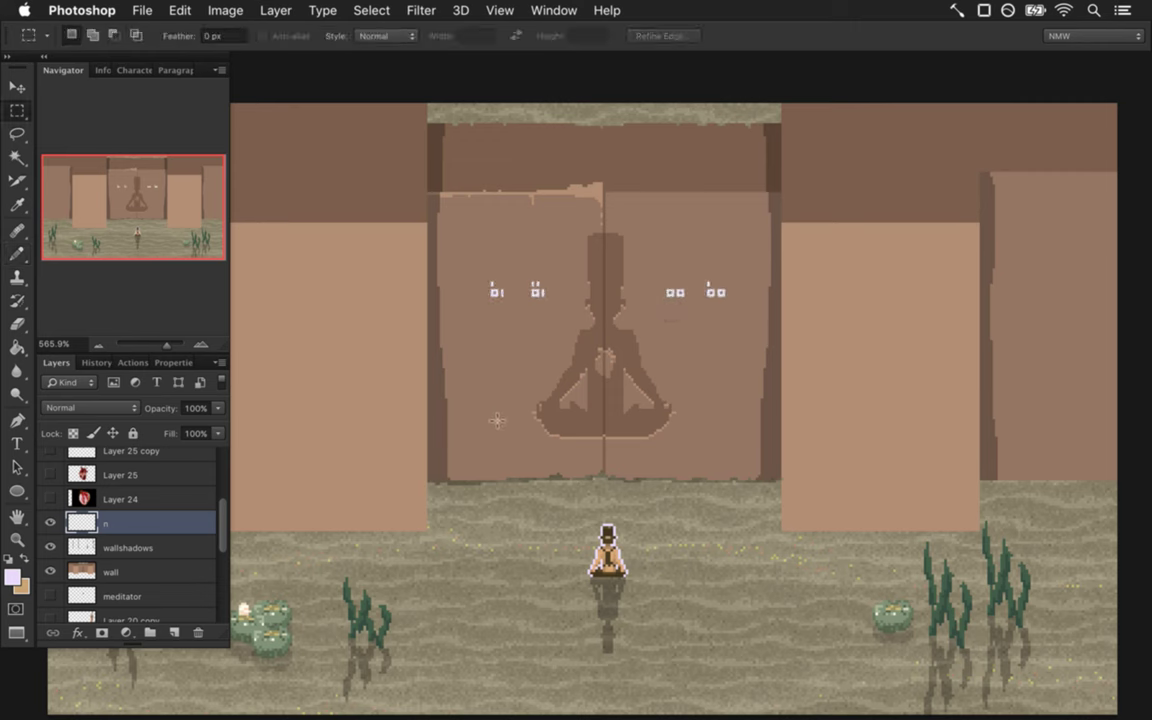
Show the light group to check the lilac glyphs under the scene lighting.
{"action": "scroll", "coordinate": [222, 525], "scroll_direction": "up", "scroll_amount": 1}
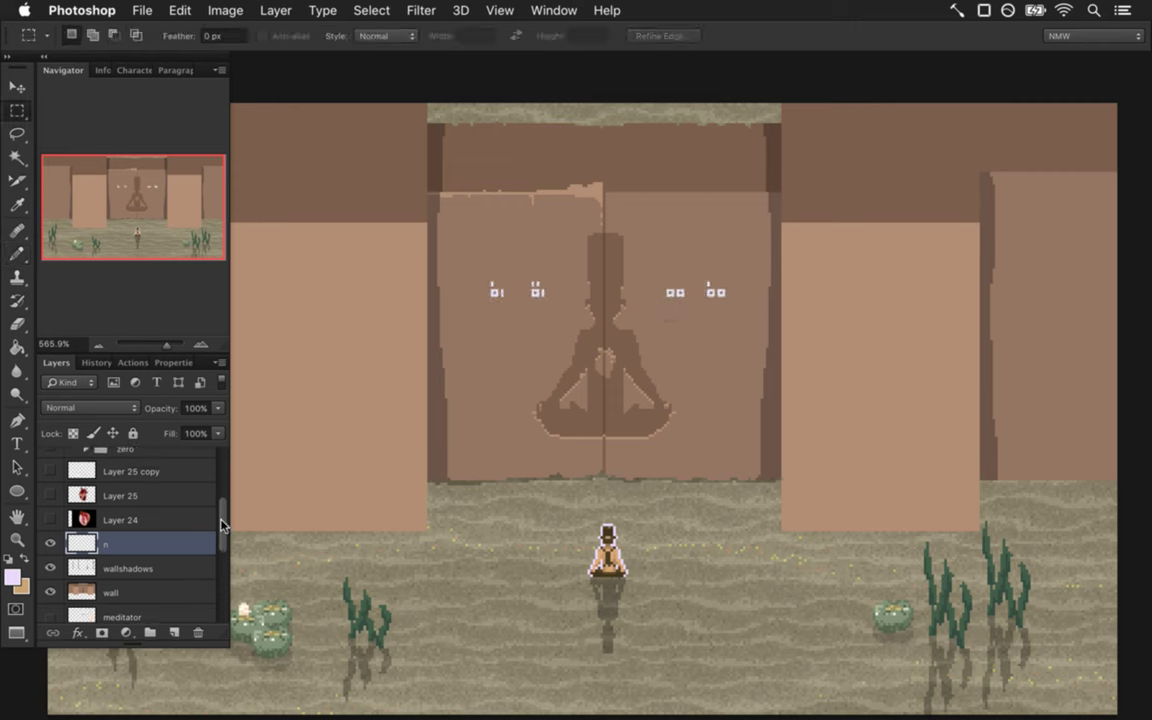
{"action": "scroll", "coordinate": [222, 525], "scroll_direction": "up", "scroll_amount": 5}
{"action": "left_click", "coordinate": [50, 458]}
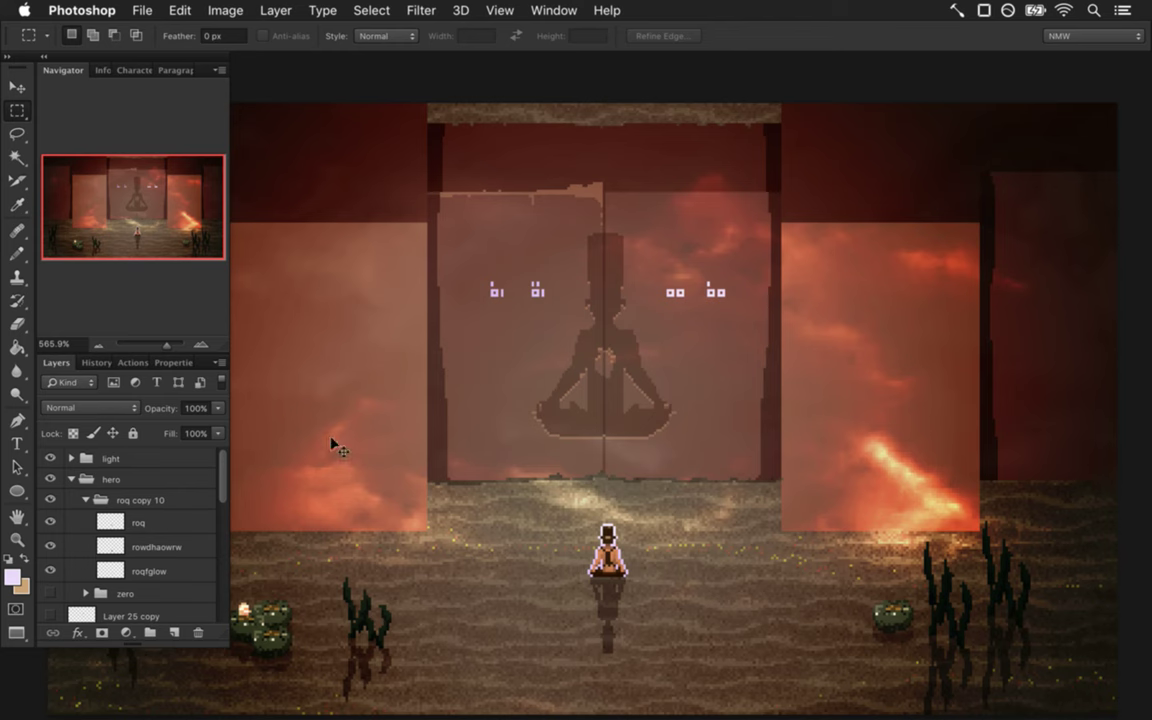
Load the glyph shapes of layer n as a selection and make the wall layer active.
{"action": "left_click_drag", "start_coordinate": [219, 471], "coordinate": [223, 519]}
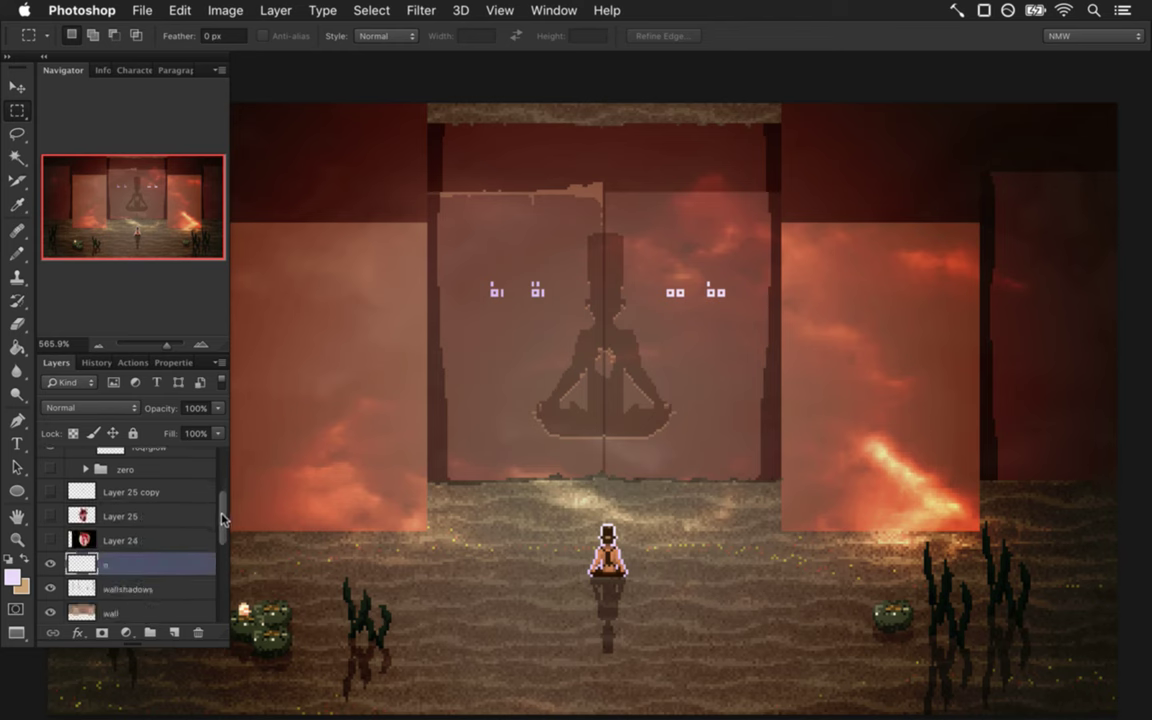
{"action": "left_click_drag", "start_coordinate": [223, 519], "coordinate": [222, 535]}
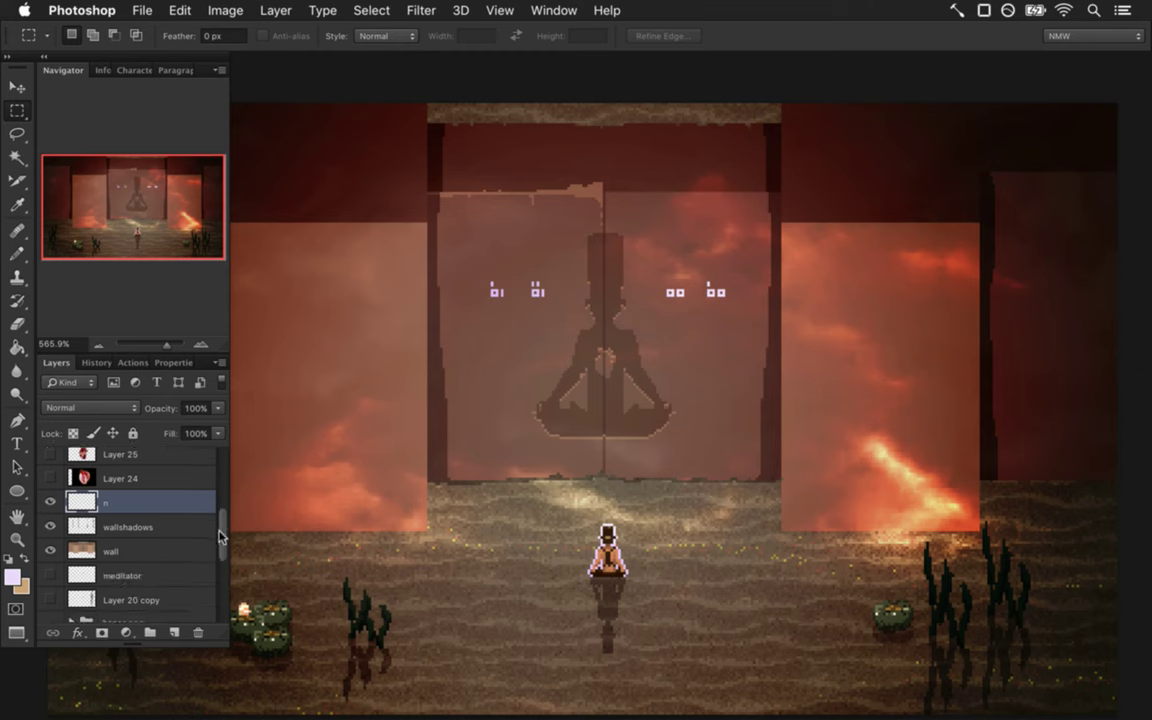
{"action": "left_click", "coordinate": [84, 452], "text": "super"}
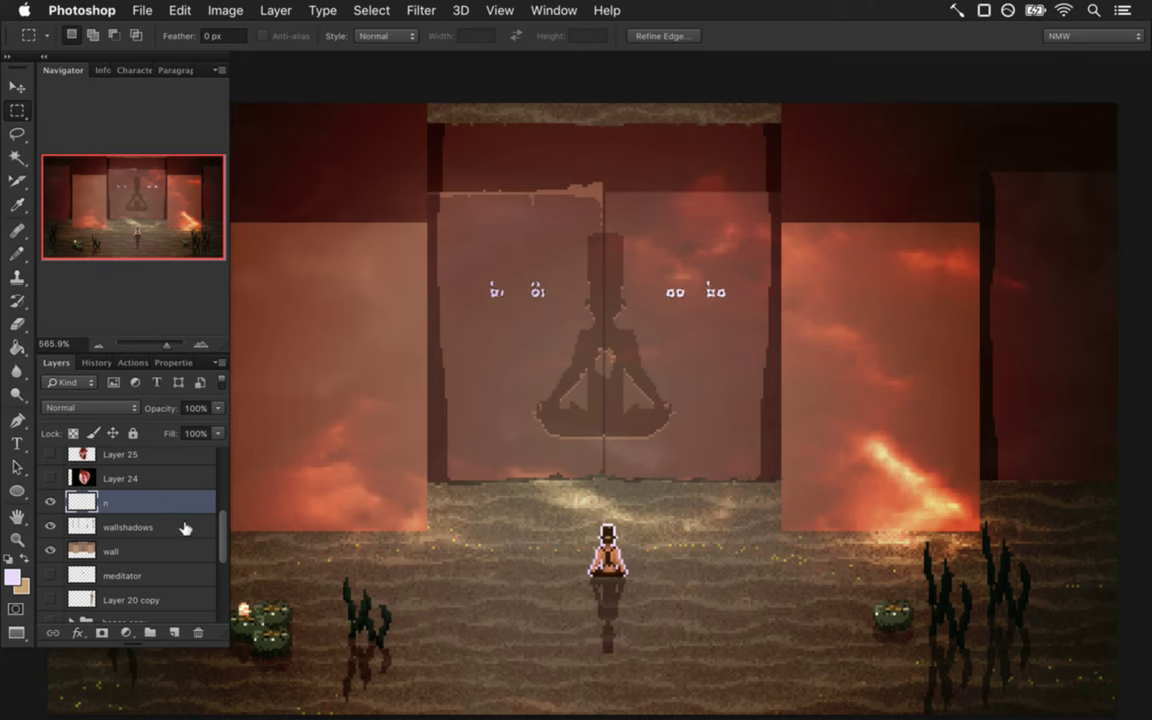
{"action": "left_click_drag", "start_coordinate": [224, 538], "coordinate": [224, 543]}
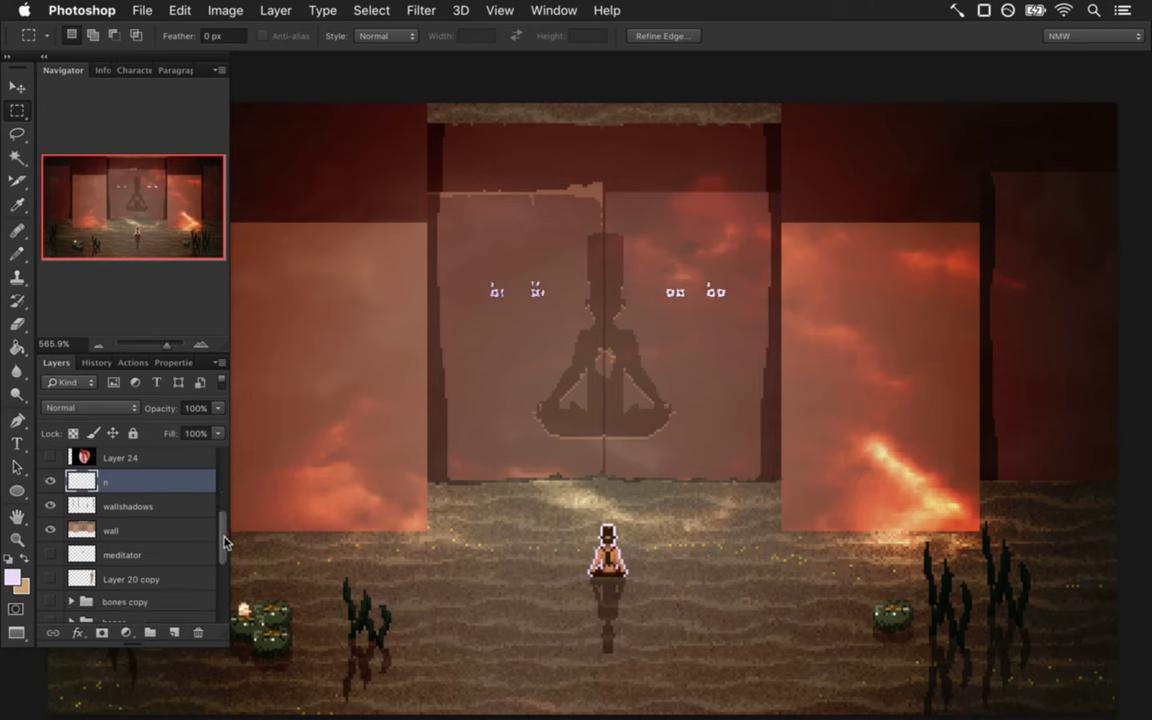
{"action": "left_click", "coordinate": [155, 530]}
{"action": "key", "text": "i"}
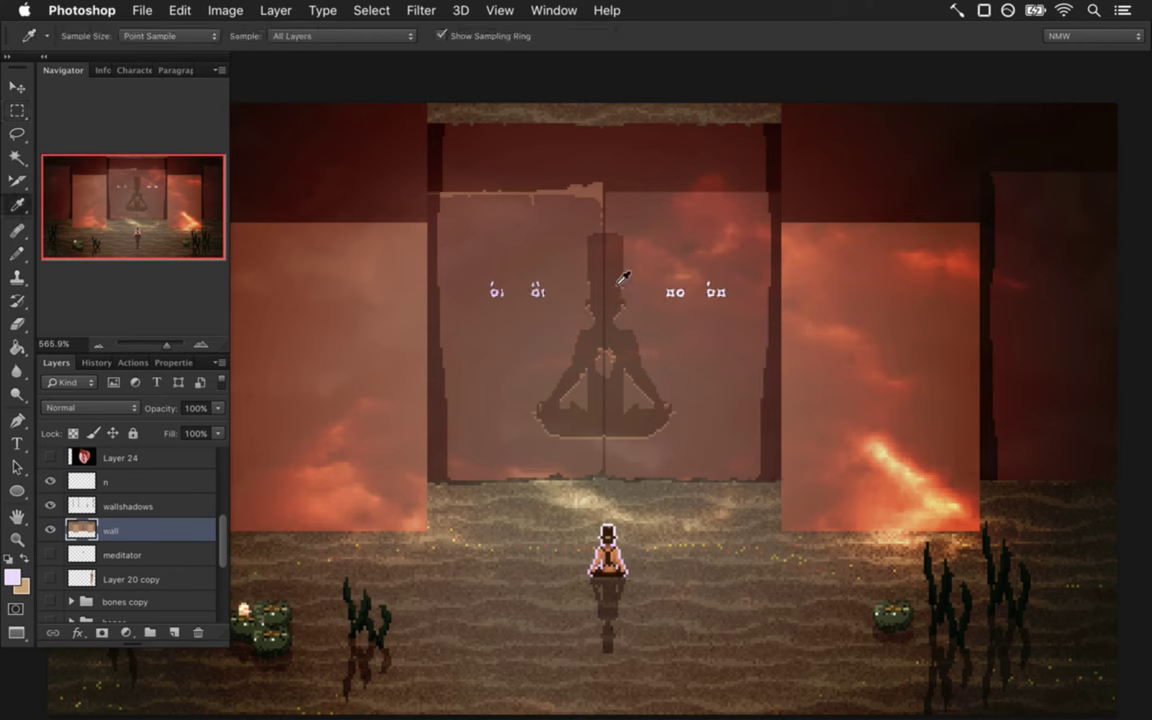
Hide the light group and collapse the hero group.
{"action": "scroll", "coordinate": [205, 449], "scroll_direction": "up", "scroll_amount": 3}
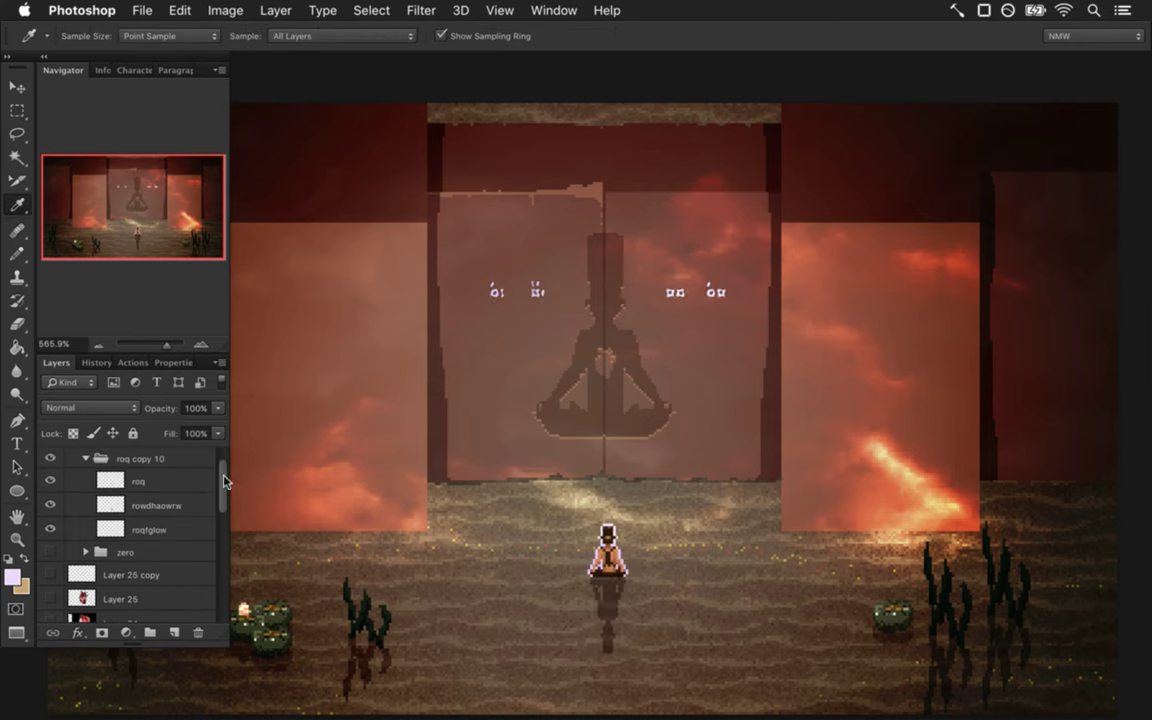
{"action": "scroll", "coordinate": [200, 445], "scroll_direction": "up", "scroll_amount": 2}
{"action": "left_click", "coordinate": [50, 458]}
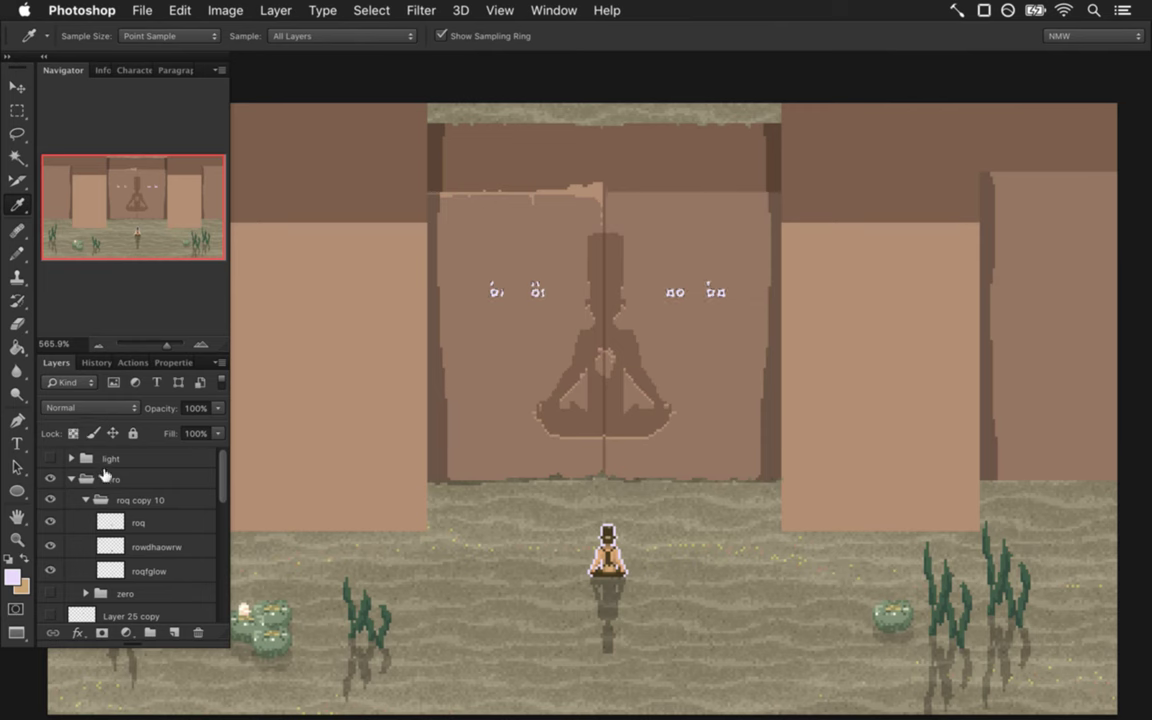
{"action": "left_click", "coordinate": [71, 479]}
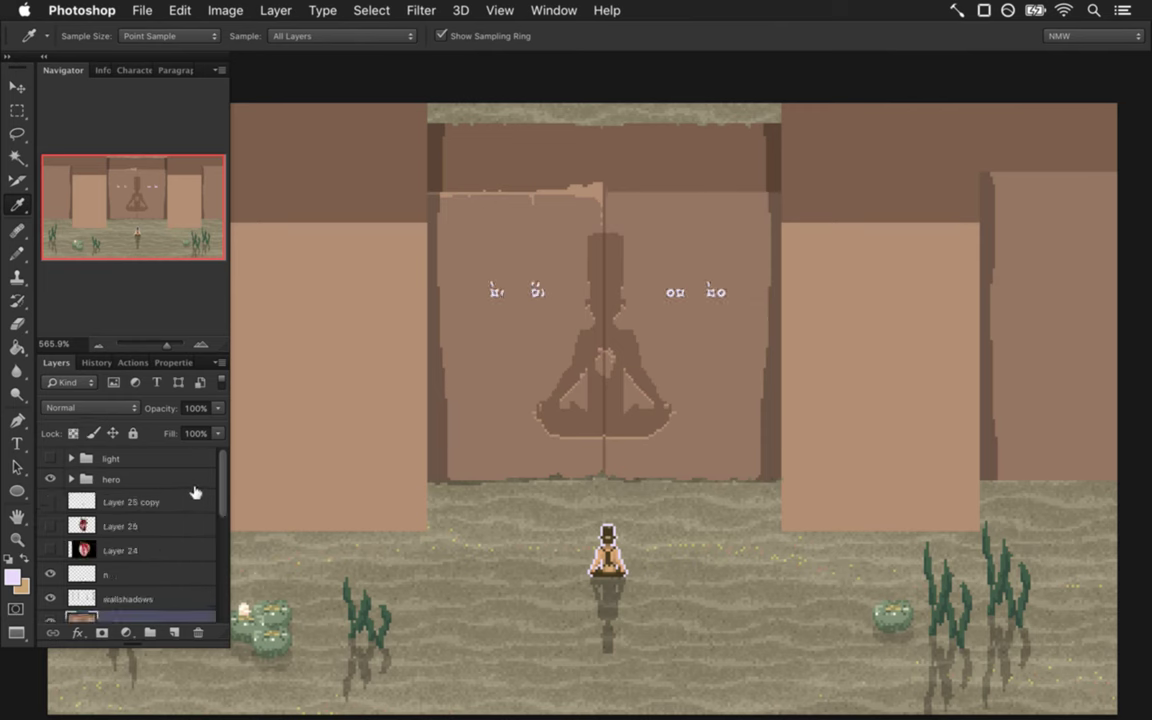
On the wall layer, fill the selected glyph shapes with the meditator relief's dark brown using the 9 px pencil, with layer n hidden.
{"action": "scroll", "coordinate": [225, 497], "scroll_direction": "down", "scroll_amount": 3}
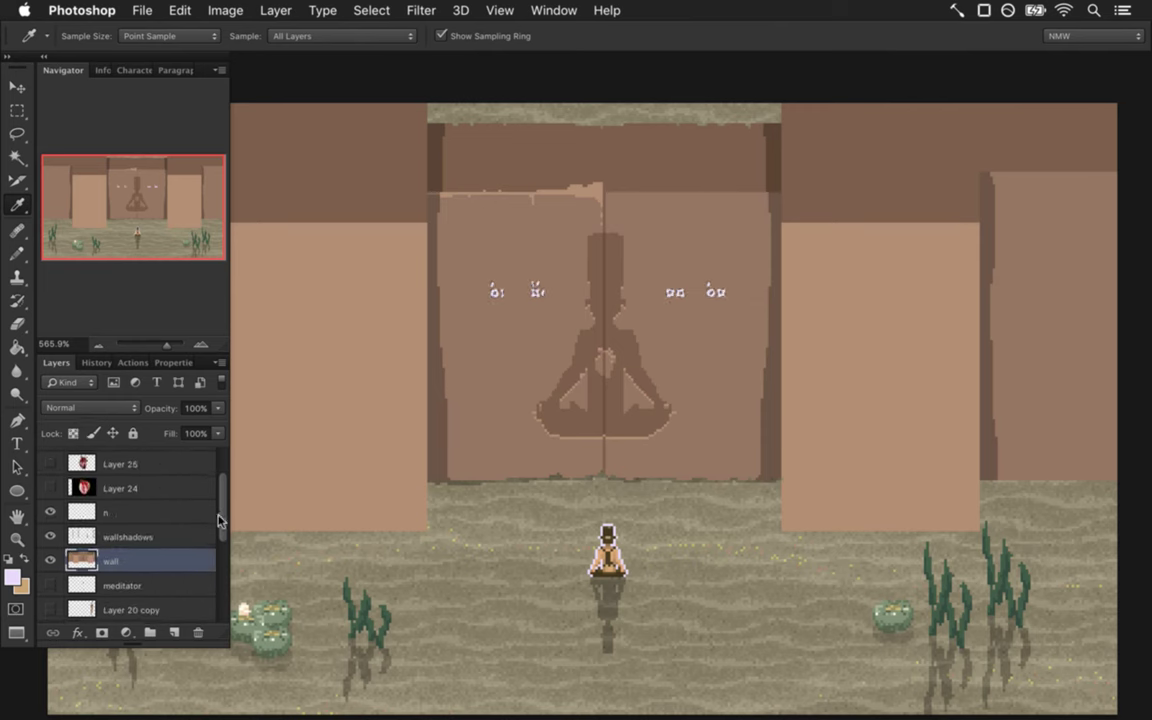
{"action": "left_click", "coordinate": [130, 521]}
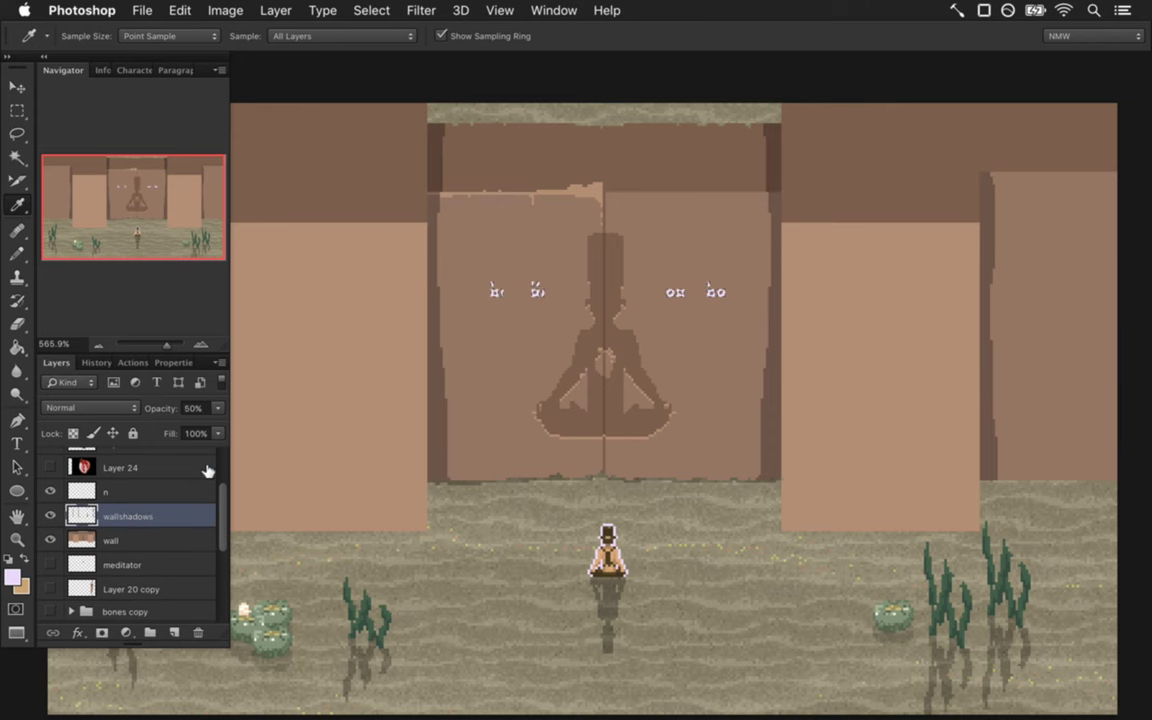
{"action": "double_click", "coordinate": [150, 541]}
{"action": "left_click", "coordinate": [1079, 345]}
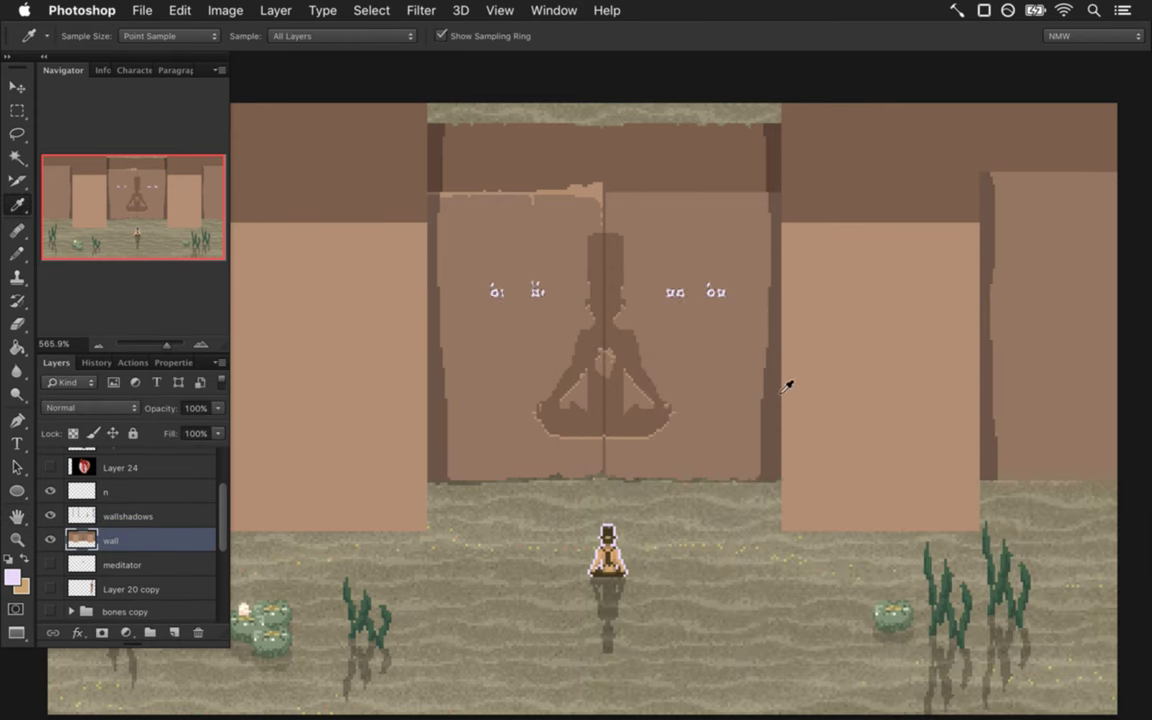
{"action": "left_click", "coordinate": [50, 491]}
{"action": "key", "text": "b"}
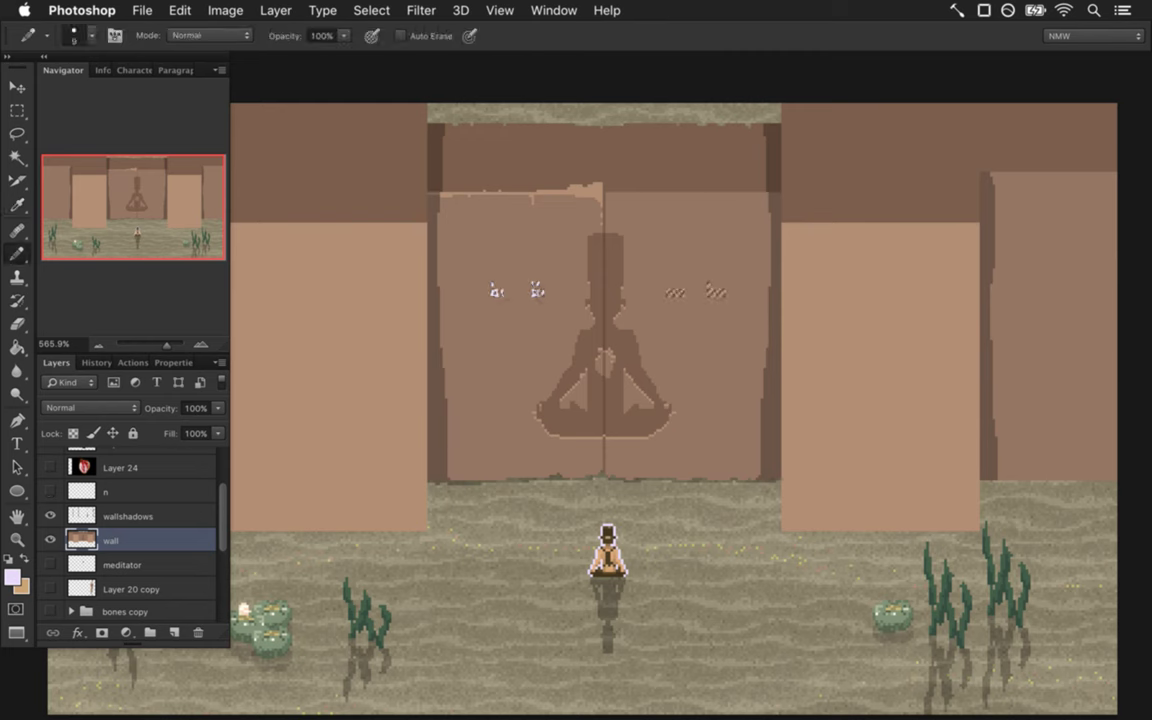
{"action": "left_click", "coordinate": [556, 251], "text": "alt"}
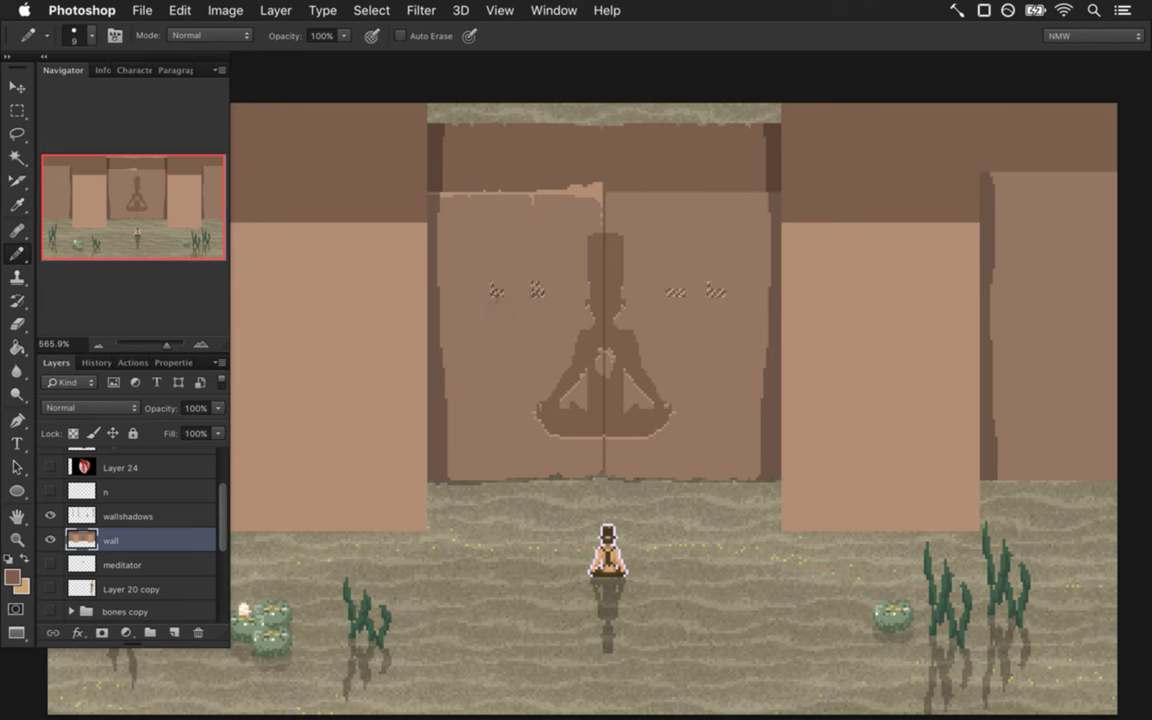
{"action": "key", "text": "m"}
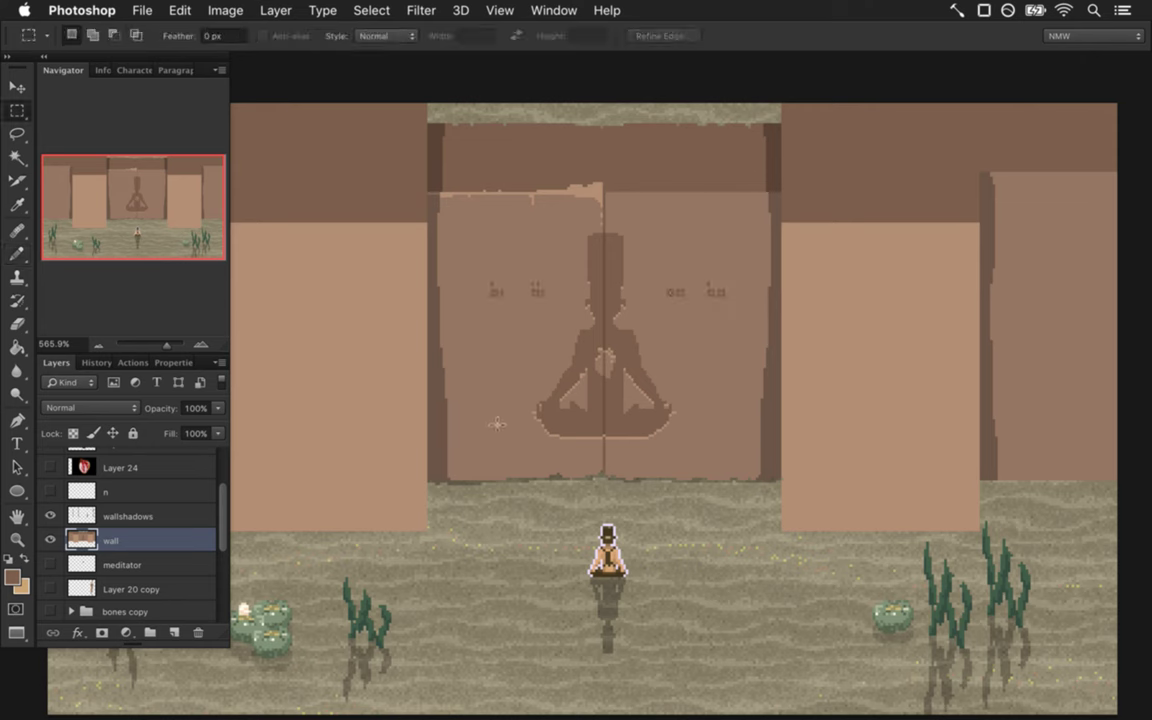
Add light brown highlight pixels along the lower edges of all four carved glyphs with a 1 px pencil.
{"action": "left_click_drag", "start_coordinate": [522, 321], "coordinate": [589, 329]}
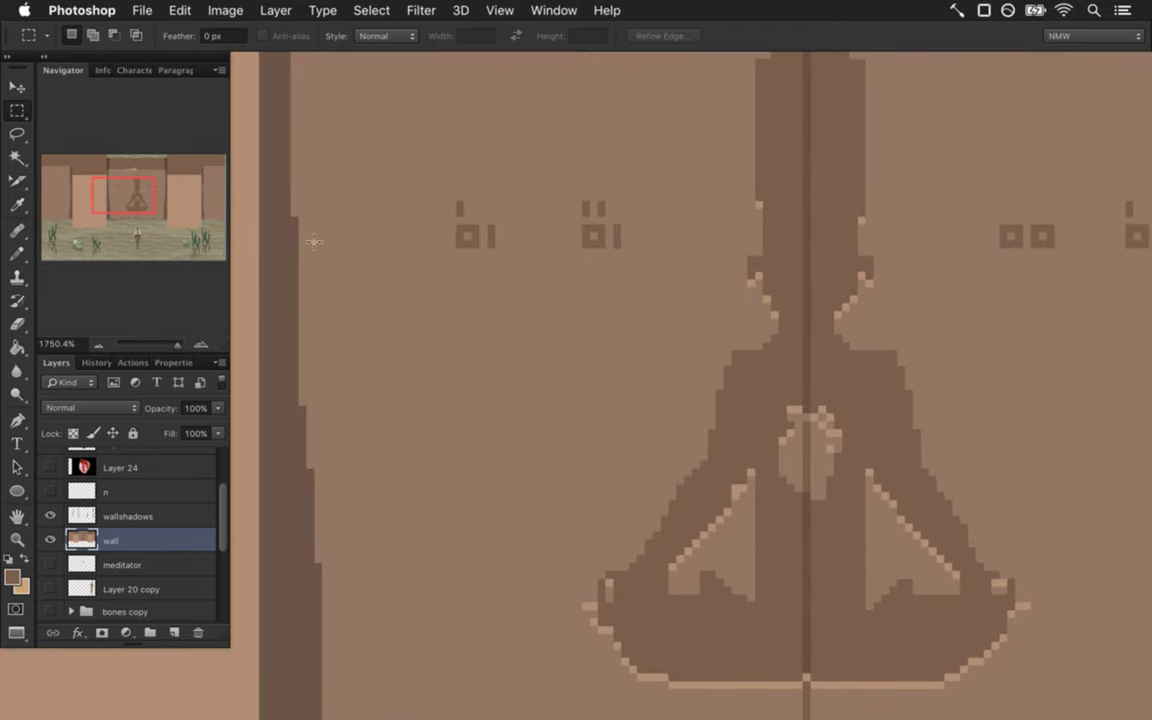
{"action": "key", "text": "i"}
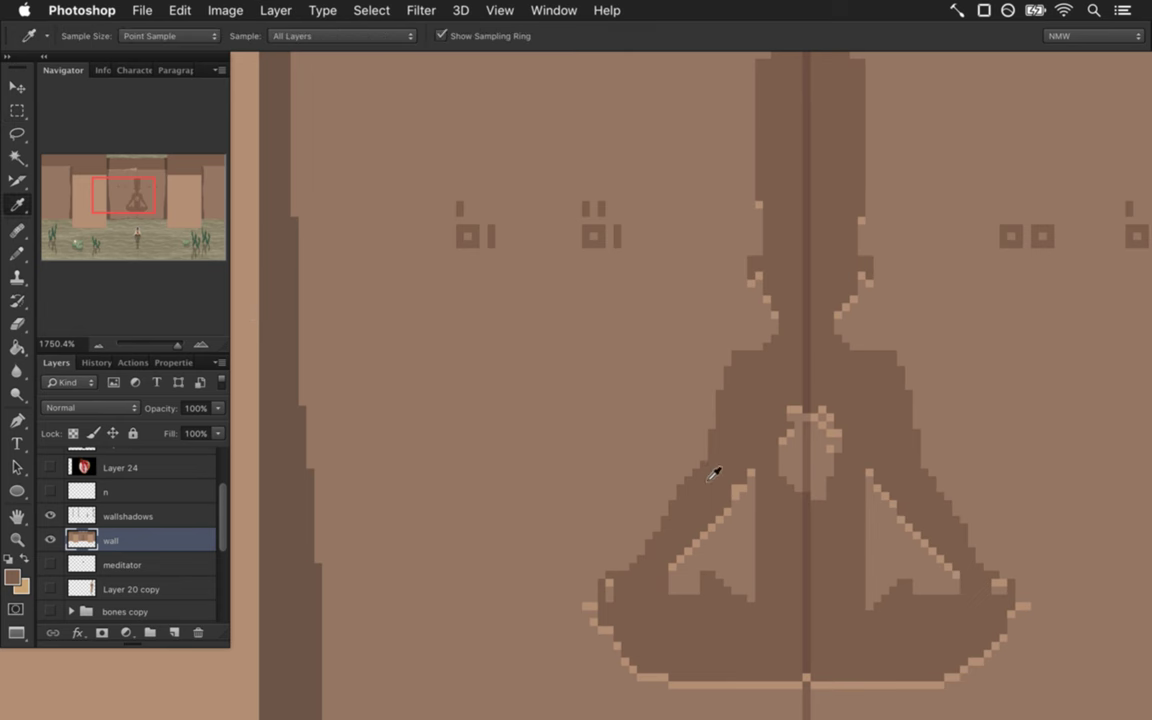
{"action": "left_click", "coordinate": [718, 477]}
{"action": "key", "text": "b"}
{"action": "key", "text": "bracketleft"}
{"action": "key", "text": "bracketleft"}
{"action": "key", "text": "bracketleft"}
{"action": "key", "text": "bracketleft"}
{"action": "key", "text": "bracketleft"}
{"action": "key", "text": "bracketleft"}
{"action": "key", "text": "bracketleft"}
{"action": "key", "text": "bracketleft"}
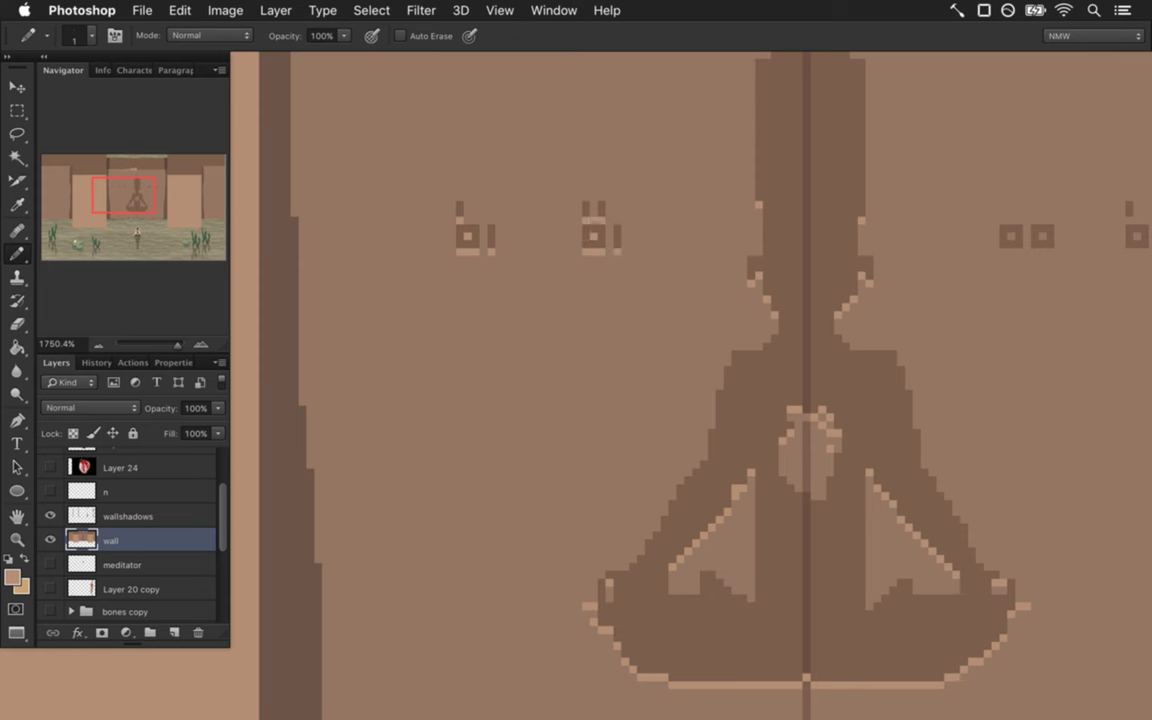
{"action": "left_click_drag", "start_coordinate": [1020, 350], "coordinate": [829, 318]}
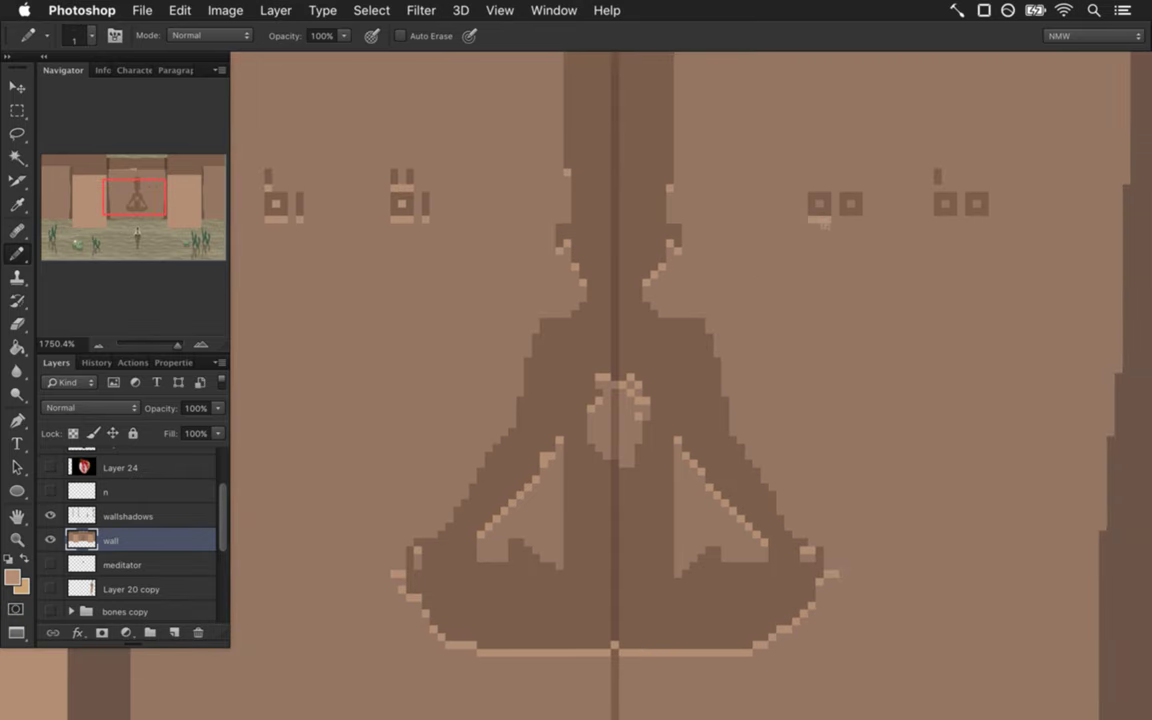
{"action": "left_click_drag", "start_coordinate": [849, 220], "coordinate": [841, 222]}
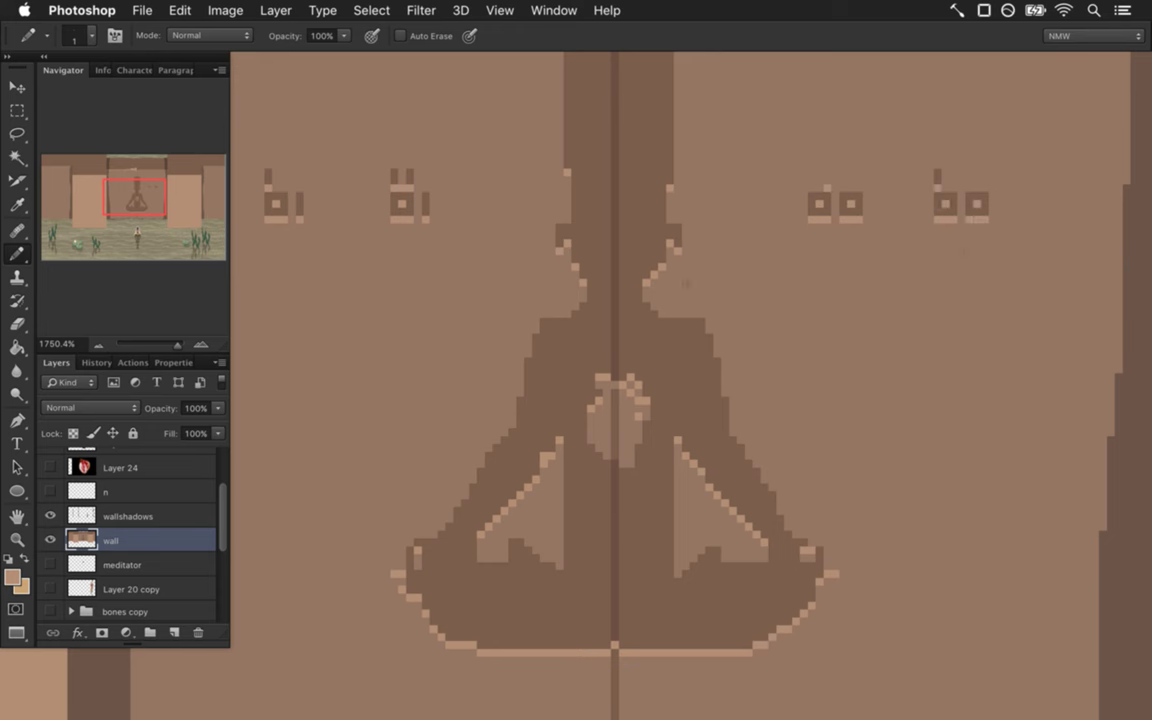
Toggle layer n on and off to compare the lilac glyphs with the carved ones.
{"action": "scroll", "coordinate": [468, 283], "scroll_direction": "down", "scroll_amount": 10}
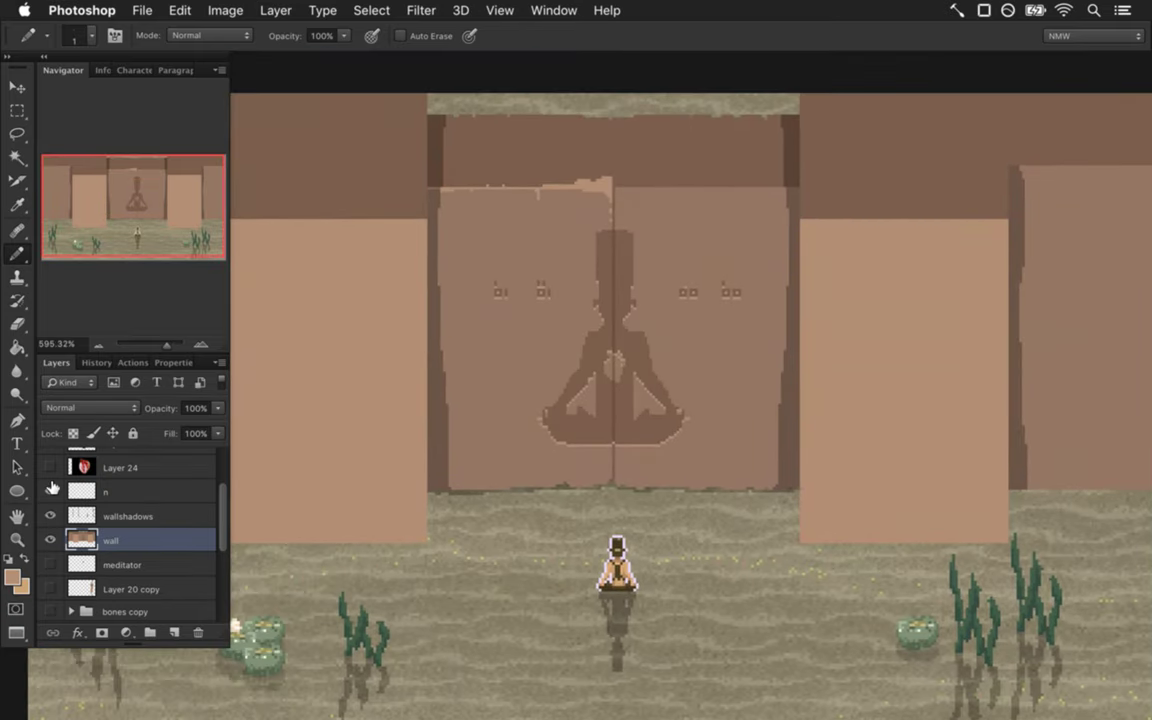
{"action": "left_click", "coordinate": [51, 490]}
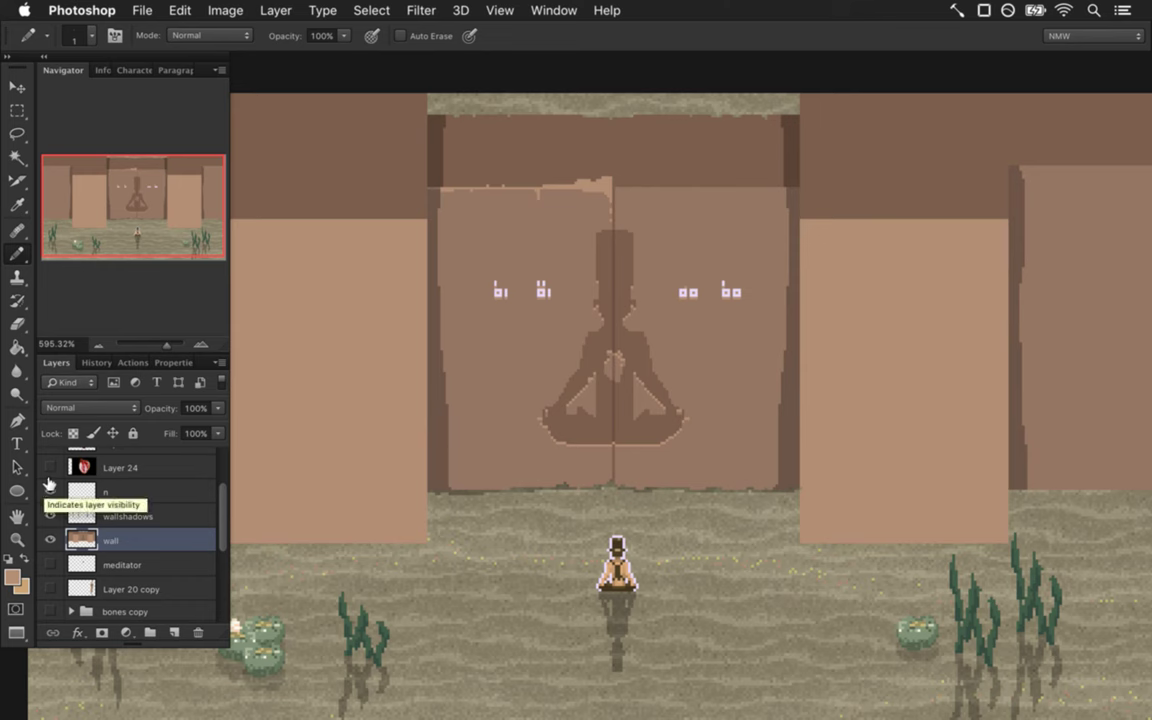
{"action": "left_click", "coordinate": [48, 489]}
Compare the carved and lilac glyphs under the light group's scene lighting, then hide layer n and the light group again.
{"action": "scroll", "coordinate": [210, 475], "scroll_direction": "up", "scroll_amount": 3}
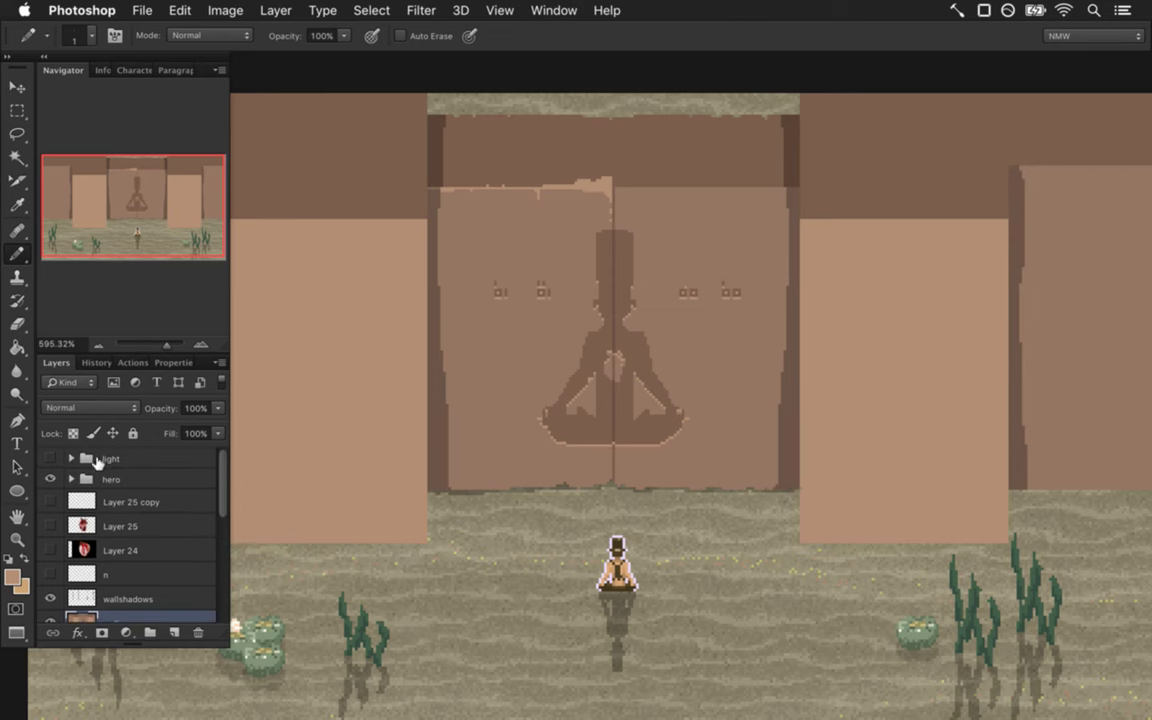
{"action": "left_click", "coordinate": [51, 458]}
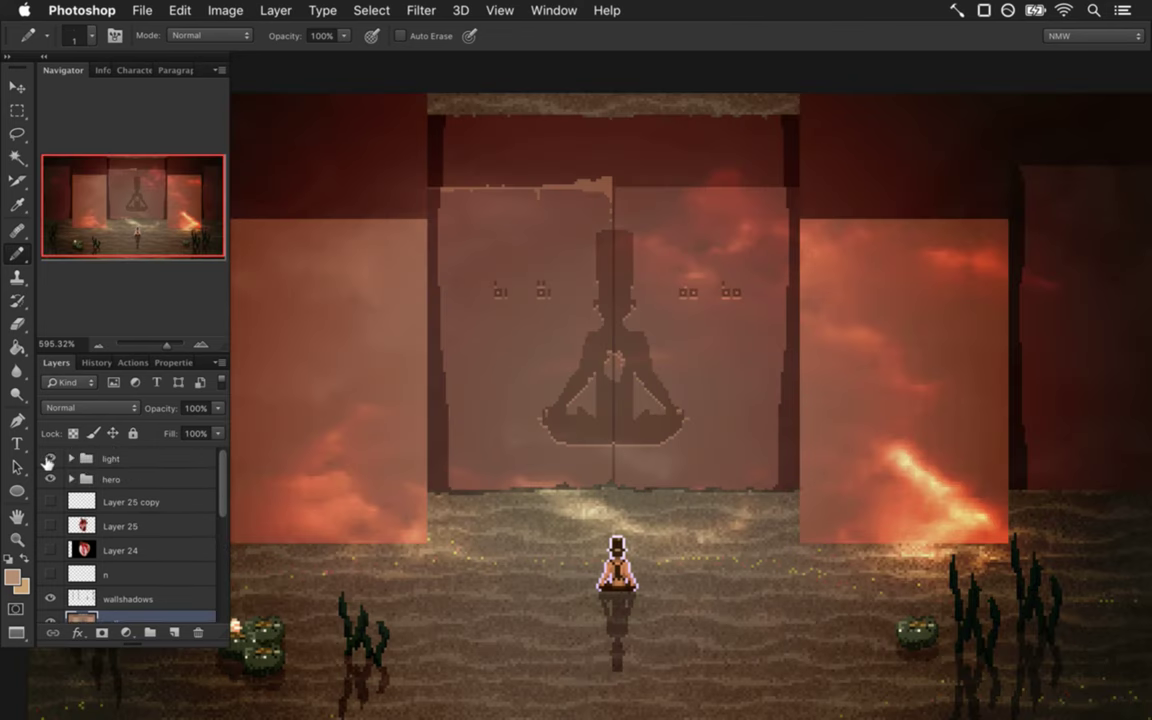
{"action": "scroll", "coordinate": [200, 445], "scroll_direction": "down", "scroll_amount": 3}
{"action": "left_click", "coordinate": [50, 511]}
{"action": "left_click", "coordinate": [49, 511]}
{"action": "left_click", "coordinate": [48, 510]}
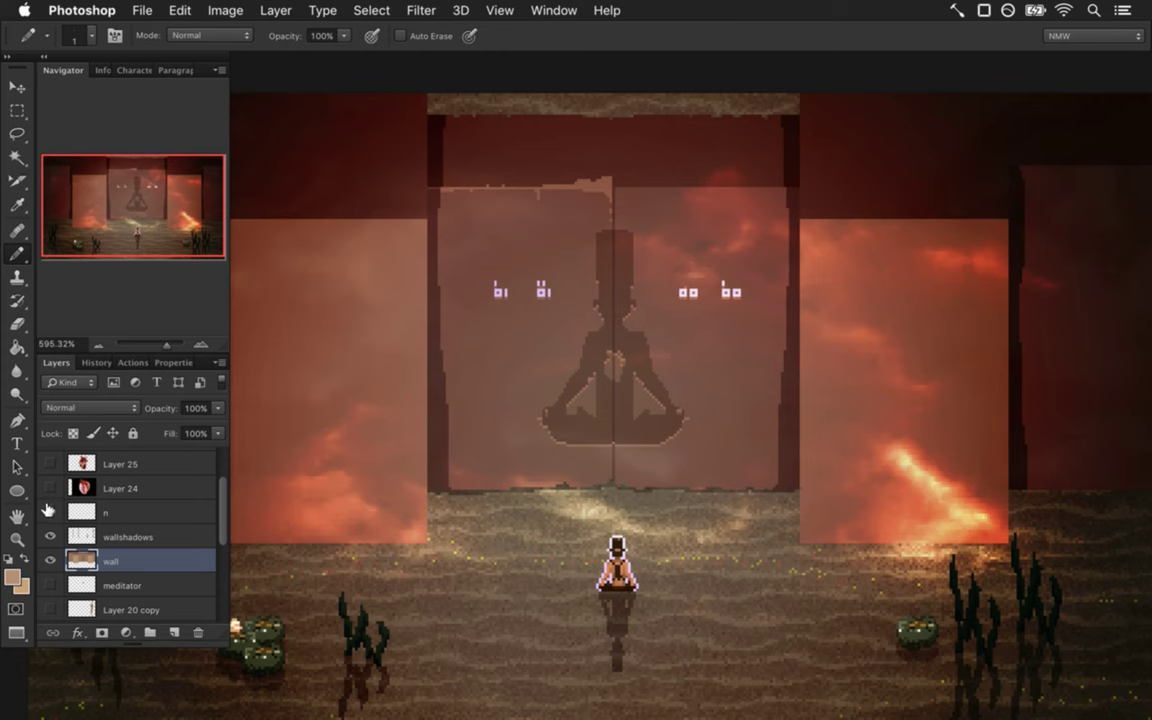
{"action": "left_click", "coordinate": [48, 510]}
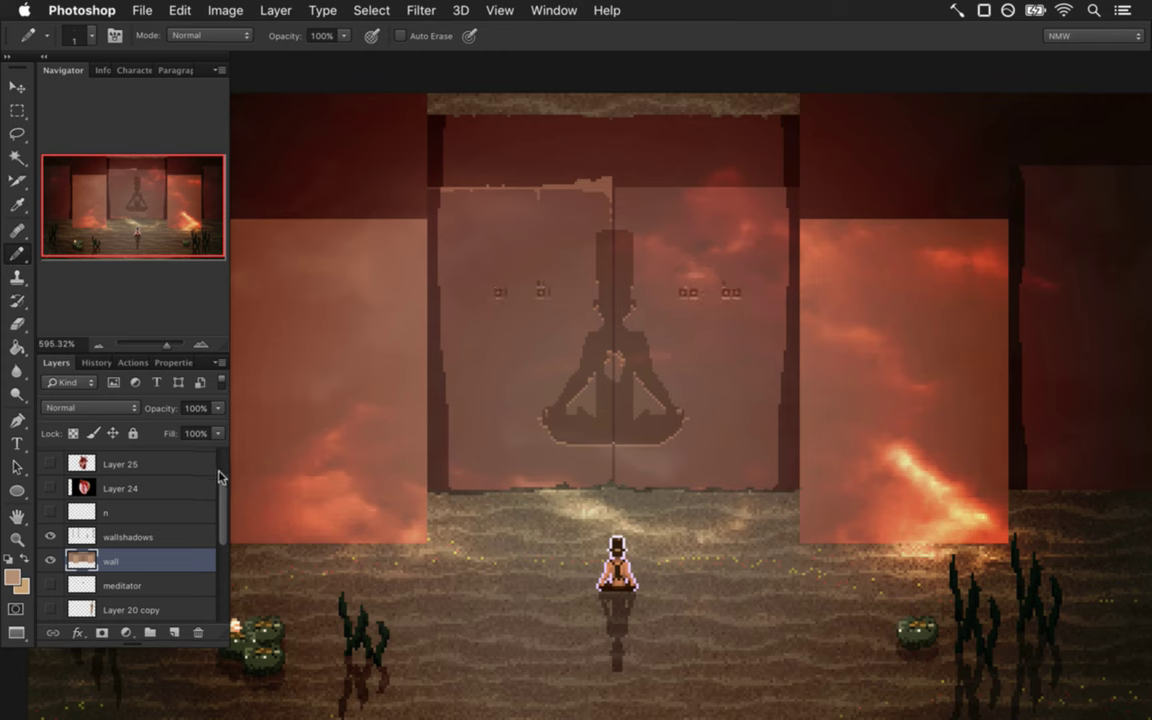
{"action": "scroll", "coordinate": [200, 480], "scroll_direction": "up", "scroll_amount": 3}
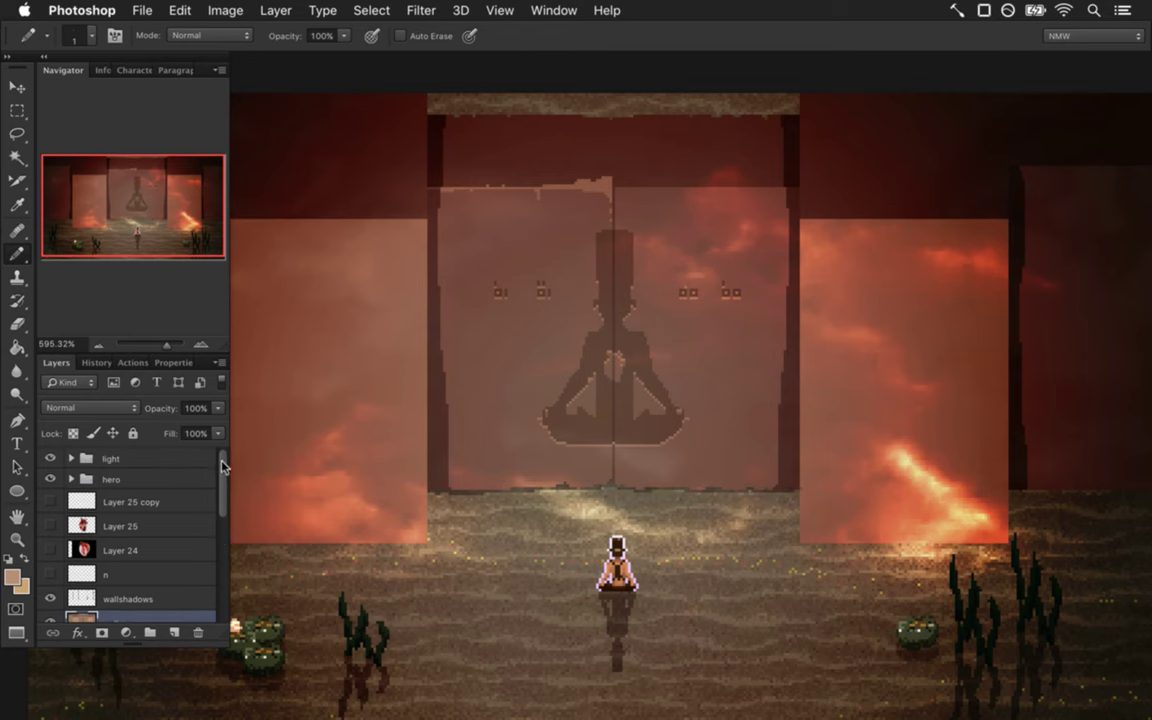
{"action": "left_click", "coordinate": [50, 458]}
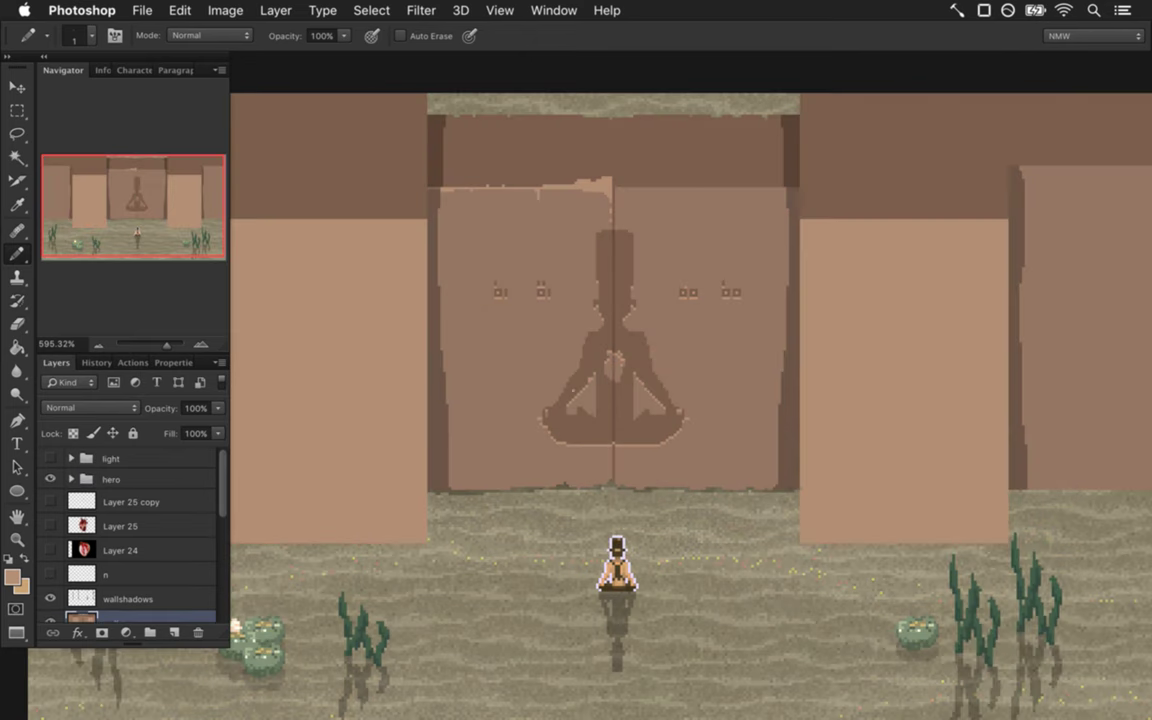
Draw a pair of square brackets around the leftmost glyph in the relief's sampled dark brown with the 1 px pencil.
{"action": "mouse_move", "coordinate": [522, 329]}
{"action": "left_mouse_down"}
{"action": "mouse_move", "coordinate": [543, 319]}
{"action": "mouse_move", "coordinate": [597, 335]}
{"action": "left_mouse_up"}
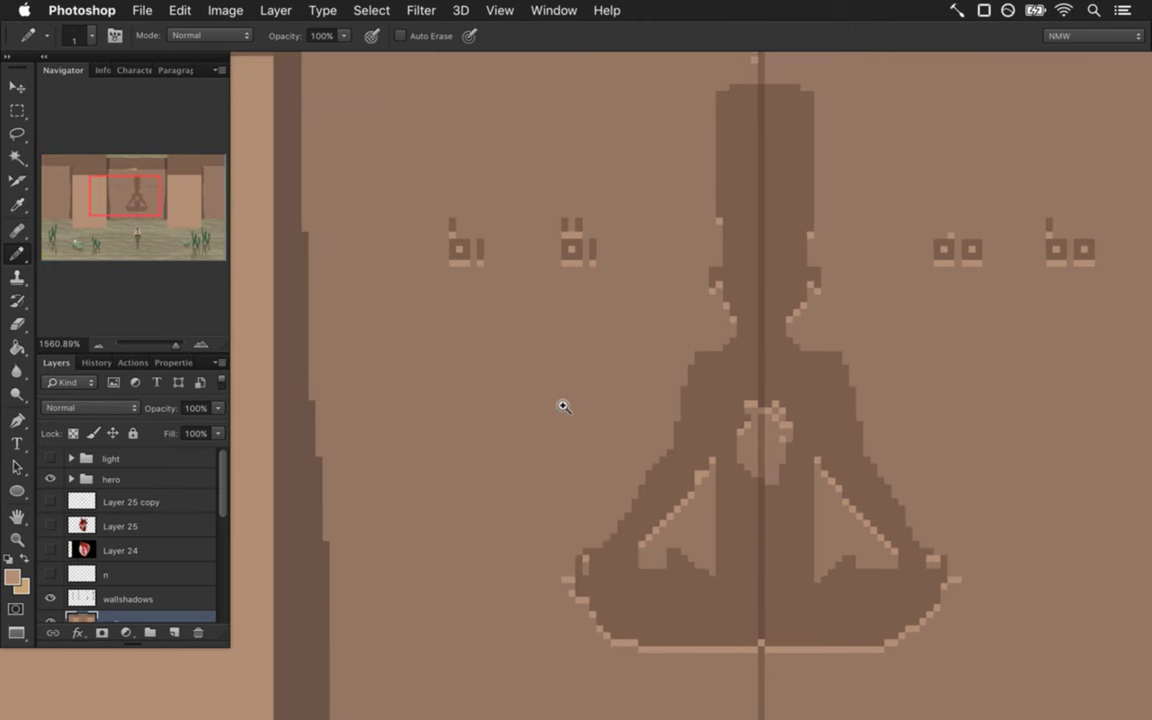
{"action": "left_click", "coordinate": [800, 425]}
{"action": "key", "text": "i"}
{"action": "left_click", "coordinate": [753, 437]}
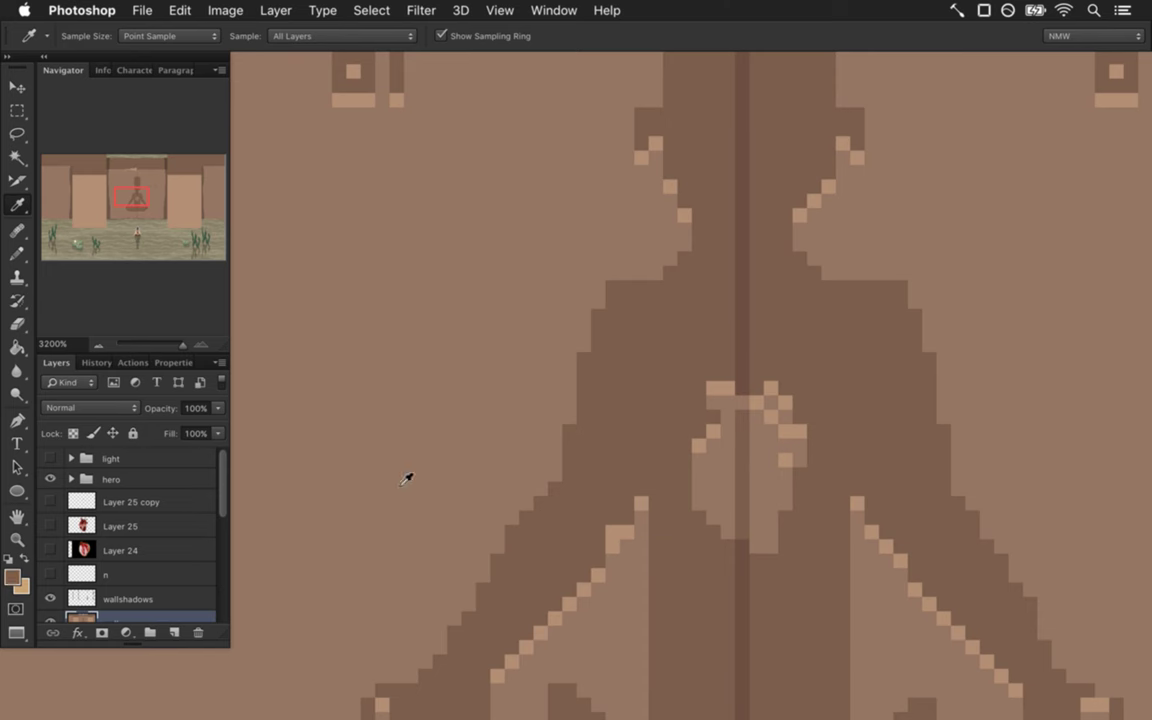
{"action": "scroll", "coordinate": [220, 488], "scroll_direction": "down", "scroll_amount": 1}
{"action": "scroll", "coordinate": [224, 491], "scroll_direction": "down", "scroll_amount": 1}
{"action": "key", "text": "b"}
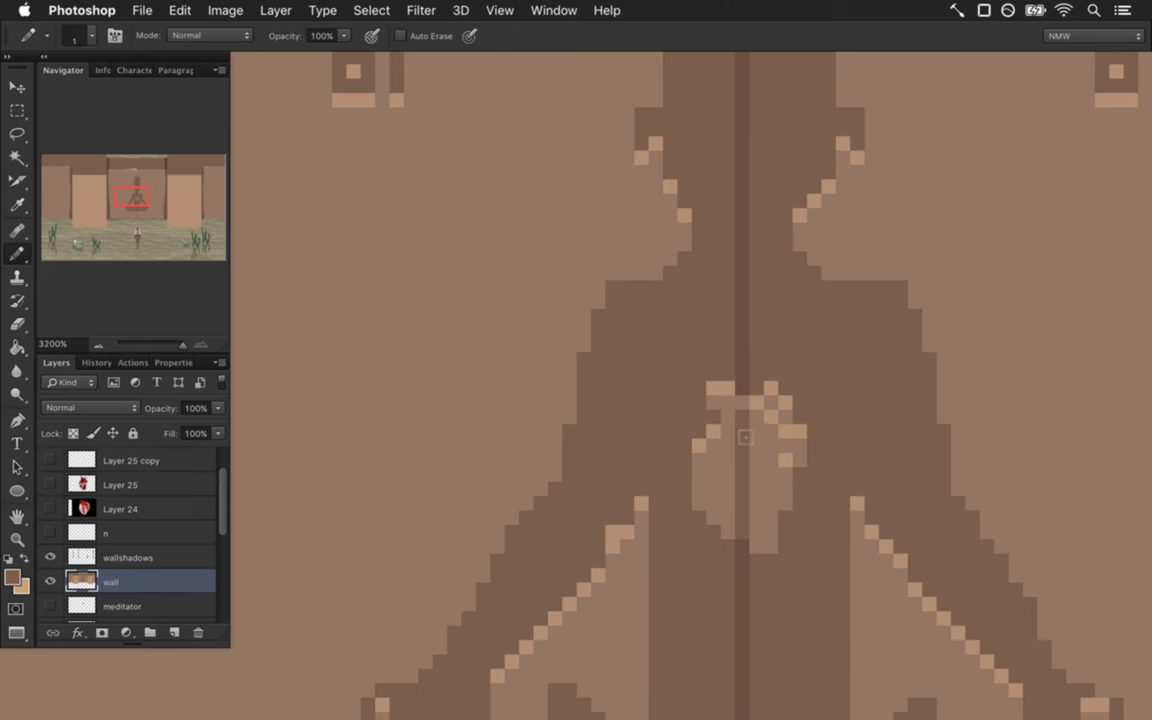
{"action": "left_click_drag", "start_coordinate": [541, 381], "coordinate": [473, 373]}
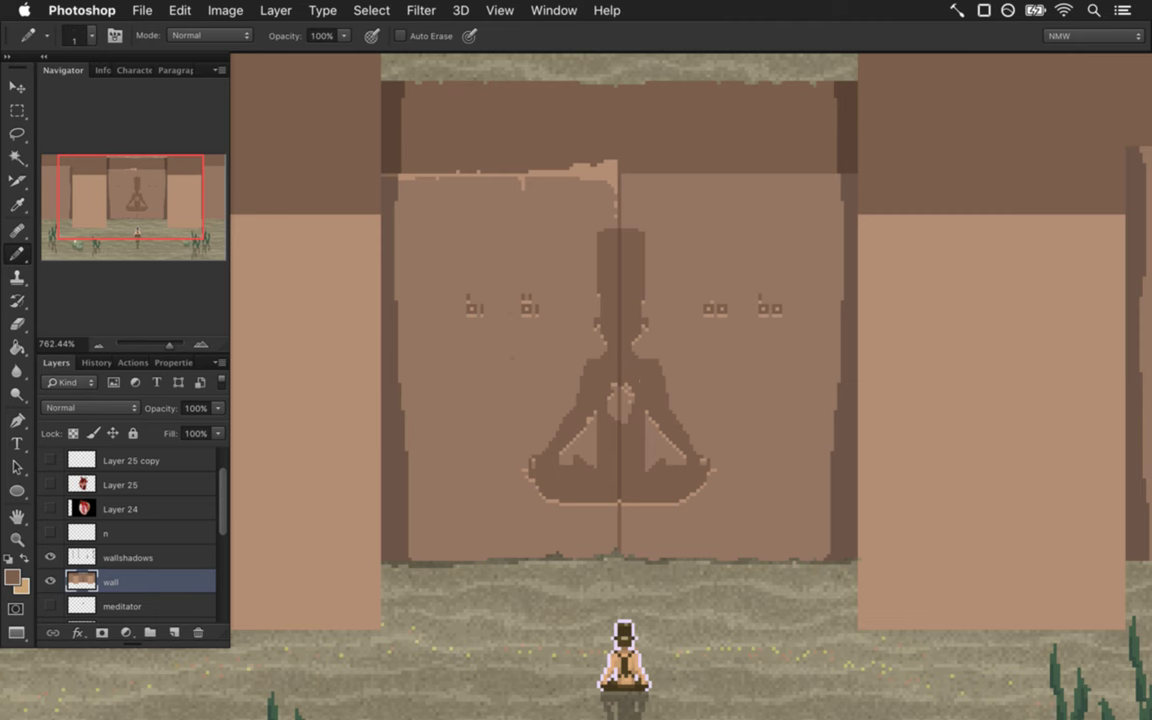
{"action": "left_click_drag", "start_coordinate": [473, 324], "coordinate": [525, 329]}
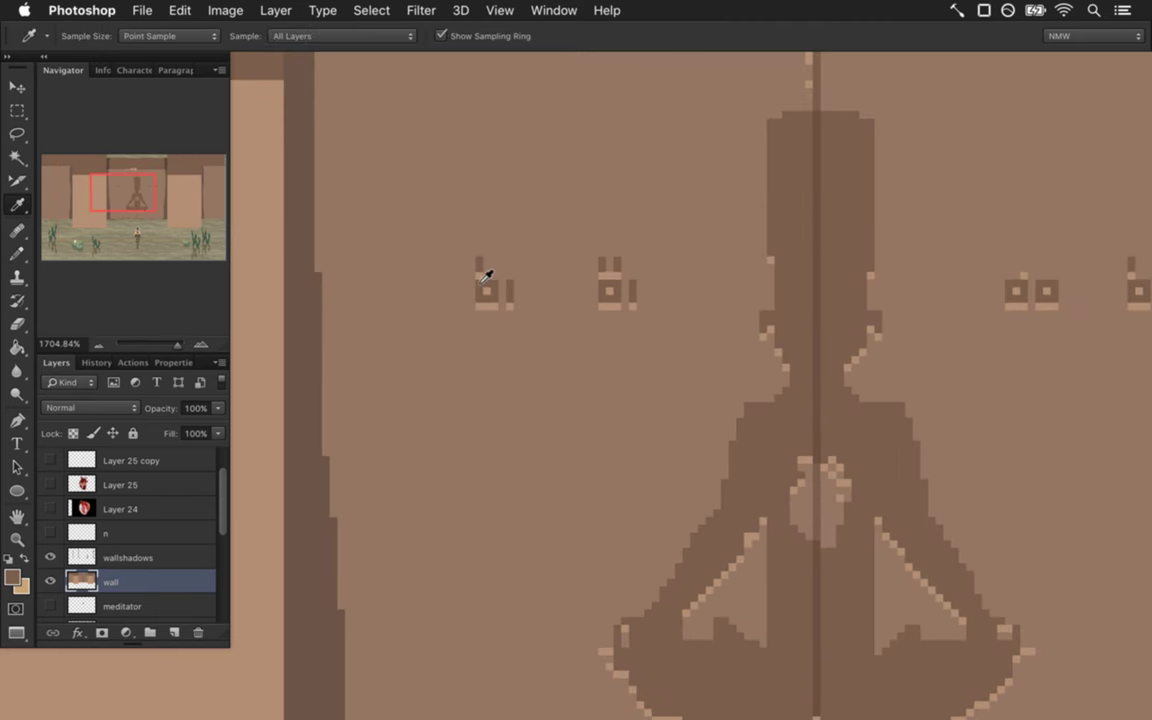
{"action": "left_click", "coordinate": [430, 240], "text": "alt"}
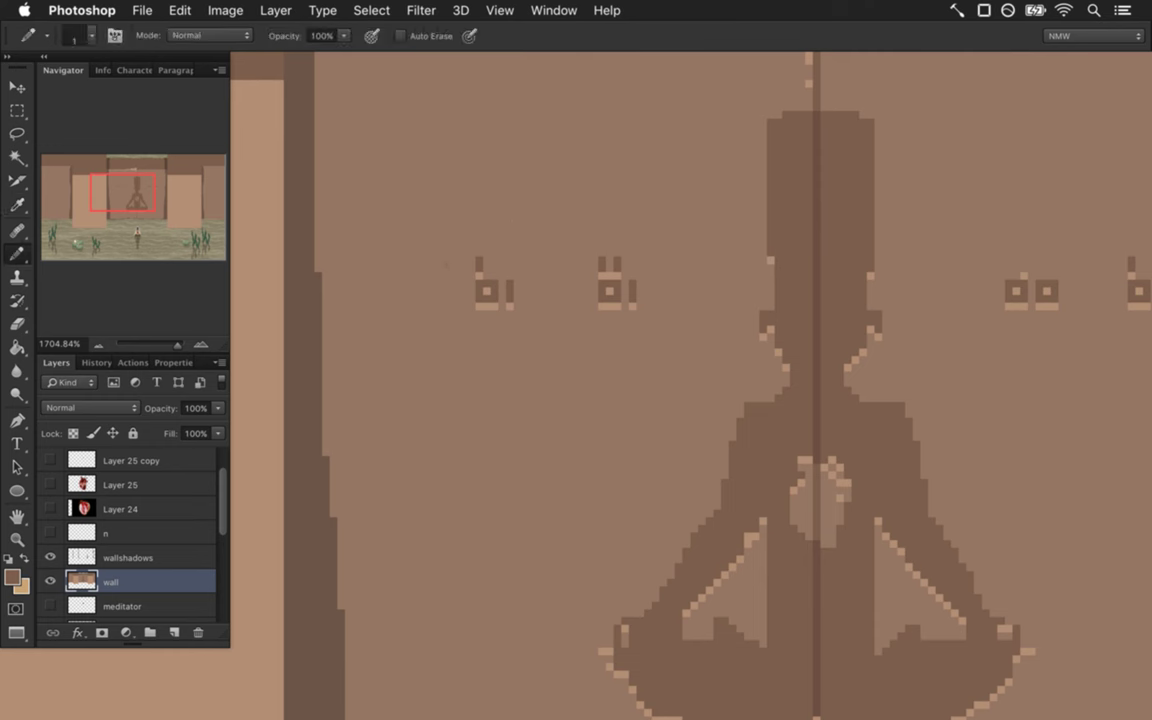
{"action": "left_click_drag", "start_coordinate": [440, 256], "coordinate": [440, 310]}
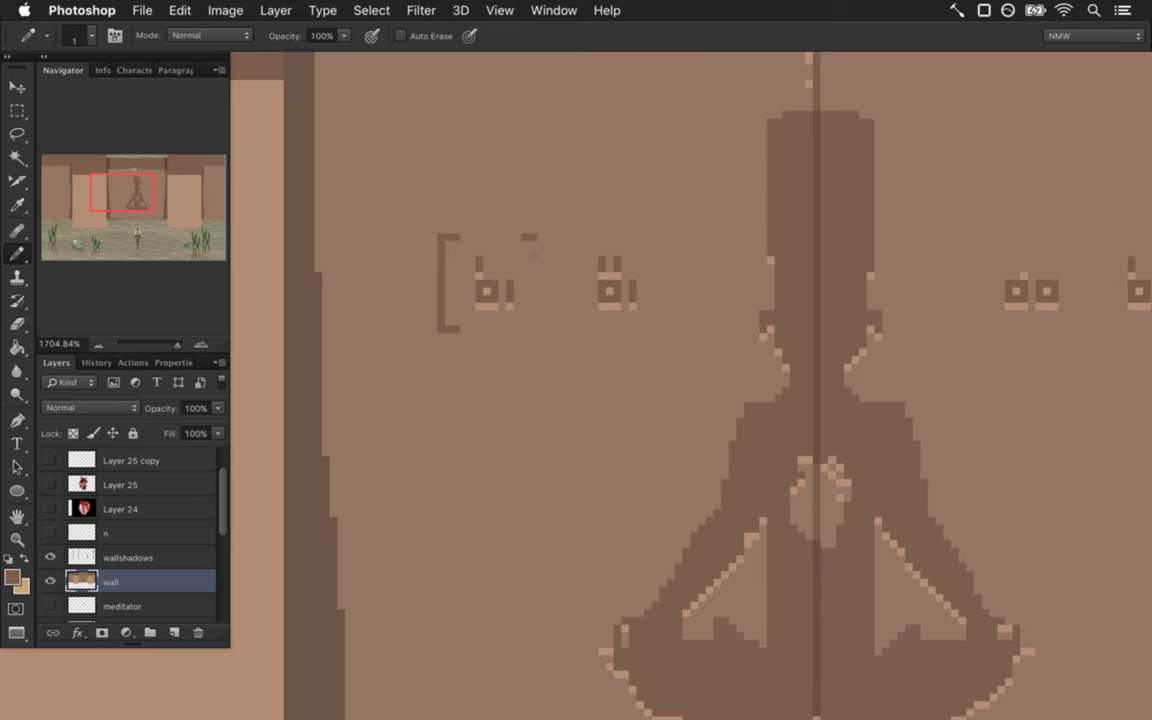
{"action": "left_click", "coordinate": [533, 313], "text": "shift"}
{"action": "left_click", "coordinate": [540, 322]}
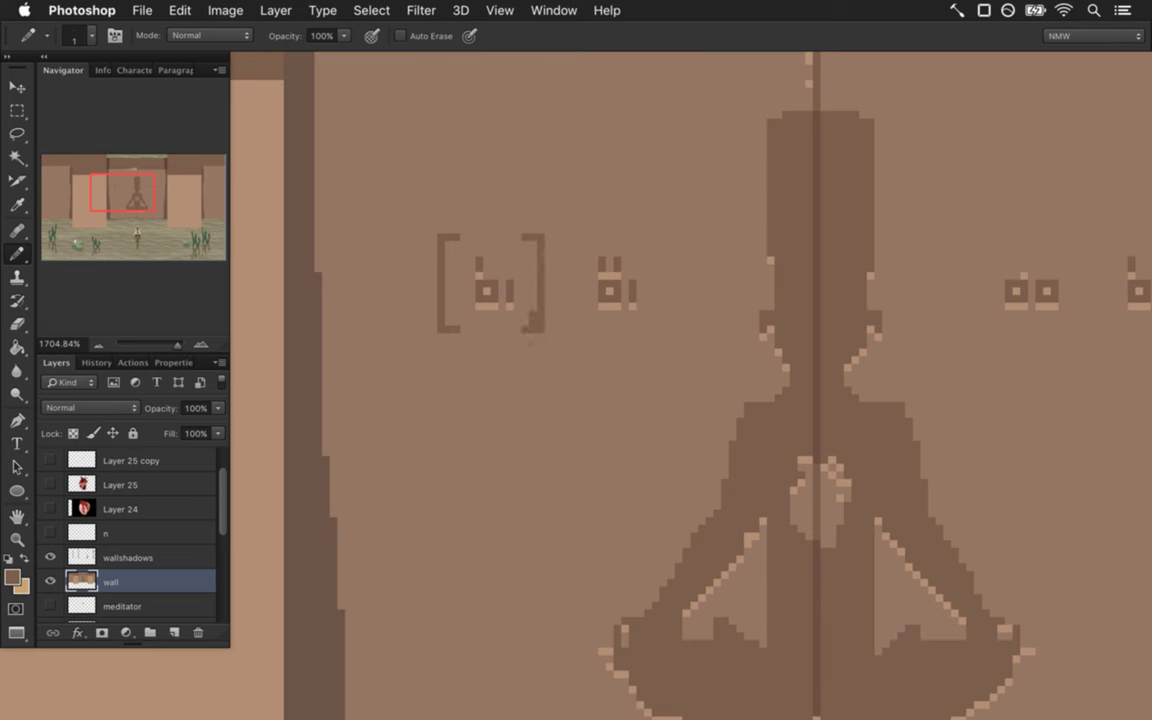
Paint out the stray pixels inside the first glyph's closing bracket with the wall colour and check the glyph-to-bracket spacing.
{"action": "left_click_drag", "start_coordinate": [483, 347], "coordinate": [530, 339]}
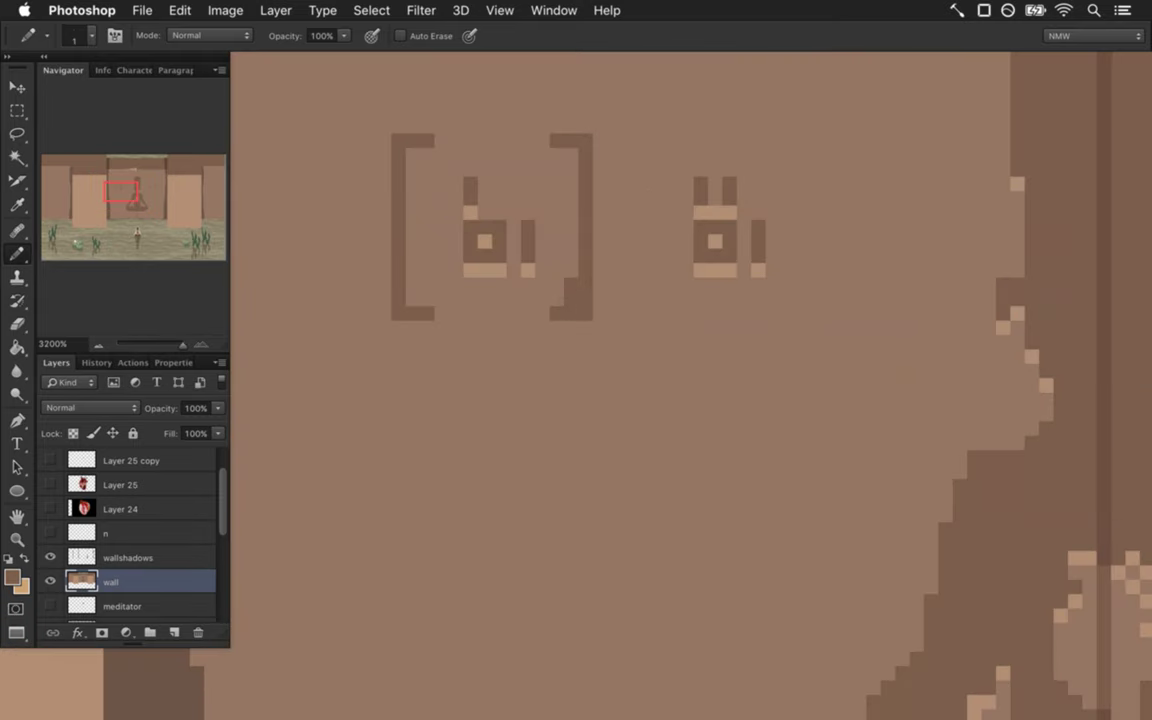
{"action": "left_click_drag", "start_coordinate": [543, 404], "coordinate": [548, 283]}
{"action": "key", "text": "m"}
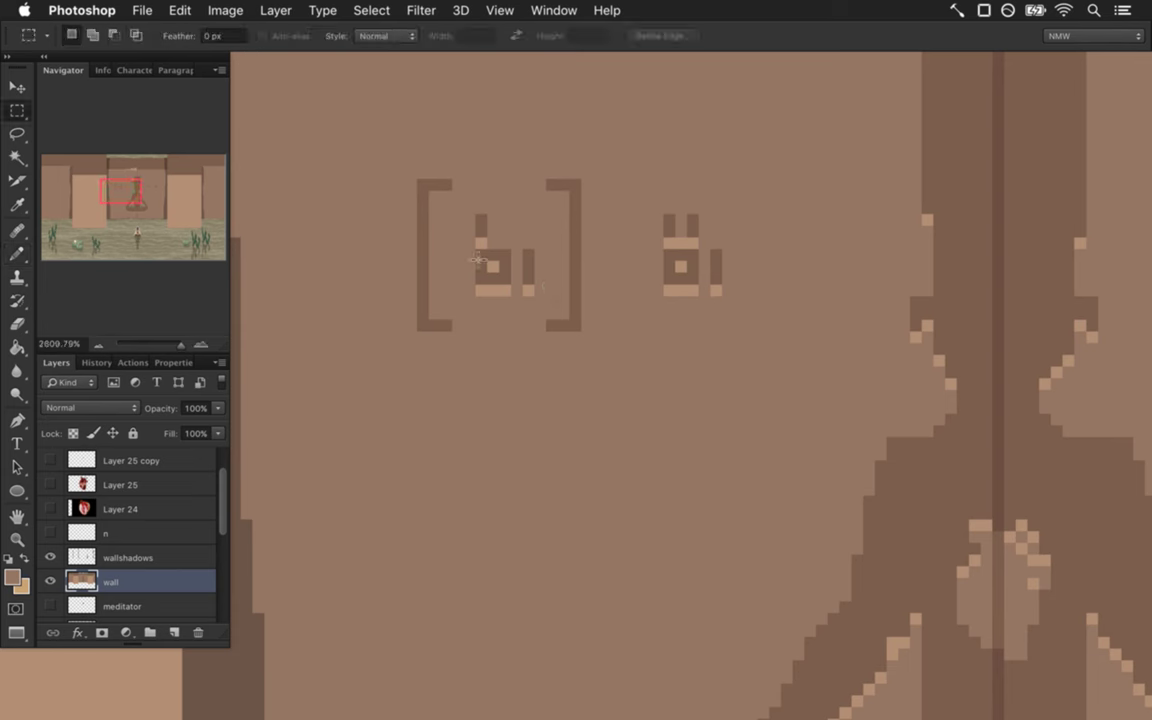
{"action": "left_click_drag", "start_coordinate": [473, 257], "coordinate": [430, 264]}
{"action": "left_click_drag", "start_coordinate": [538, 257], "coordinate": [560, 262]}
{"action": "key", "text": "ctrl+d"}
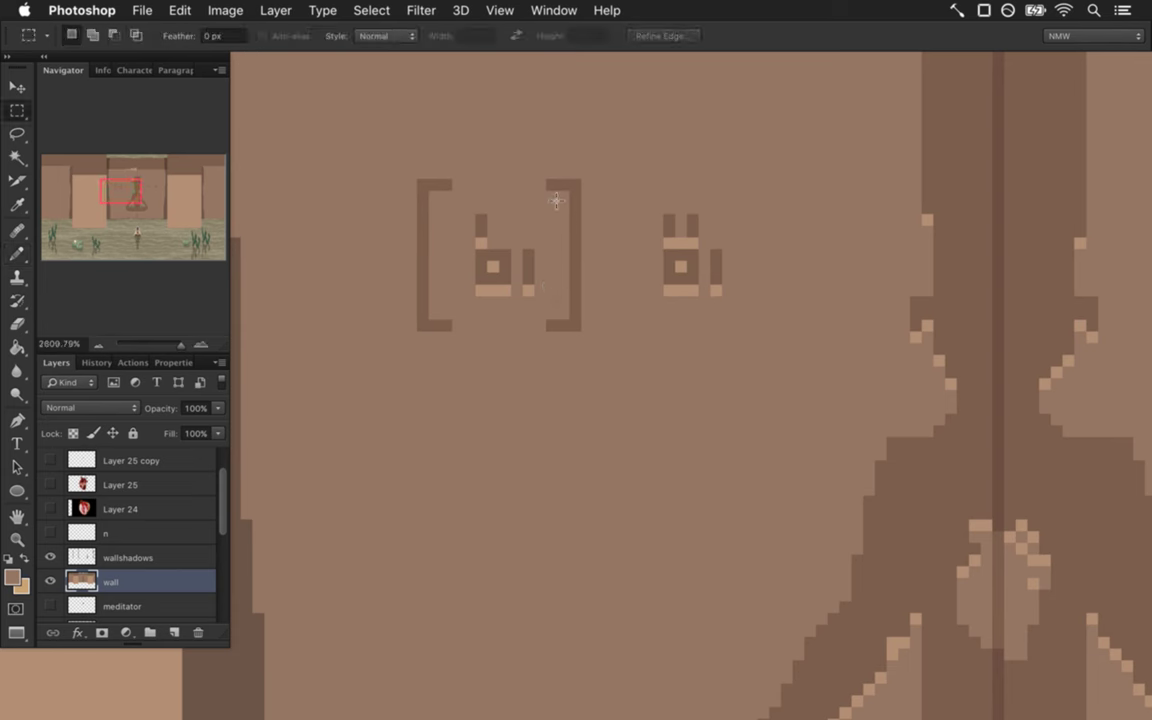
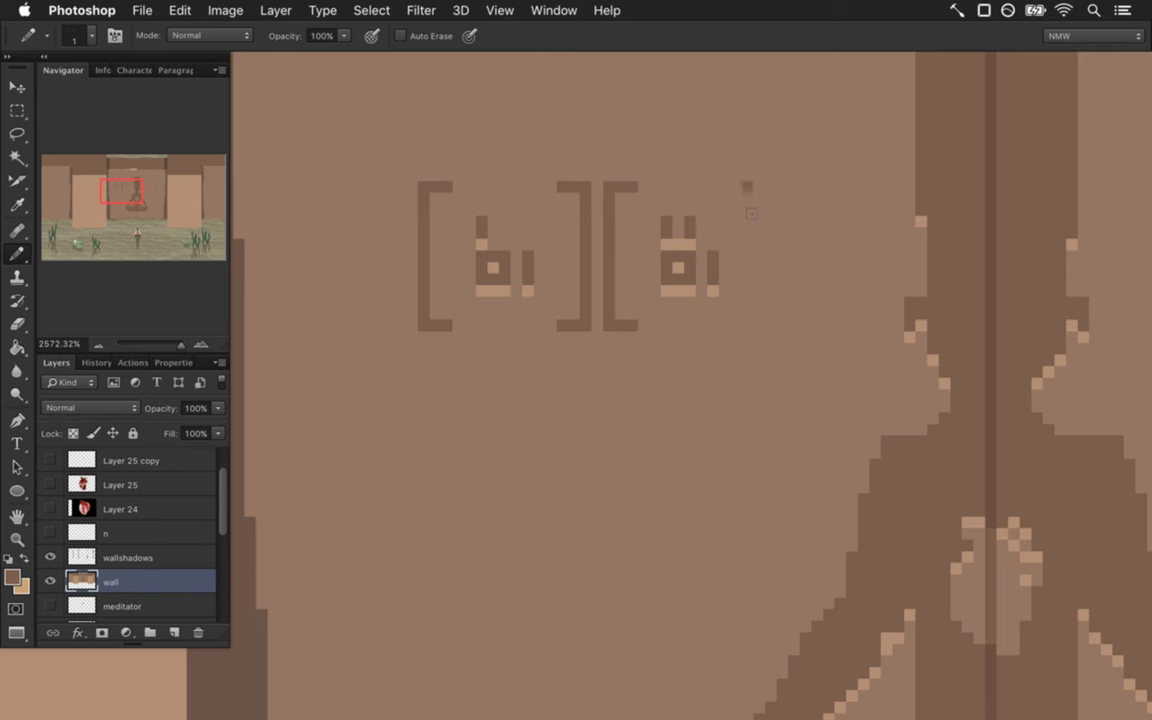
Draw the dark brown closing bracket beside the second glyph and check the bracketed inscriptions against the whole gate.
{"action": "mouse_move", "coordinate": [748, 186]}
{"action": "left_mouse_down"}
{"action": "mouse_move", "coordinate": [771, 190]}
{"action": "mouse_move", "coordinate": [771, 318]}
{"action": "left_mouse_up"}
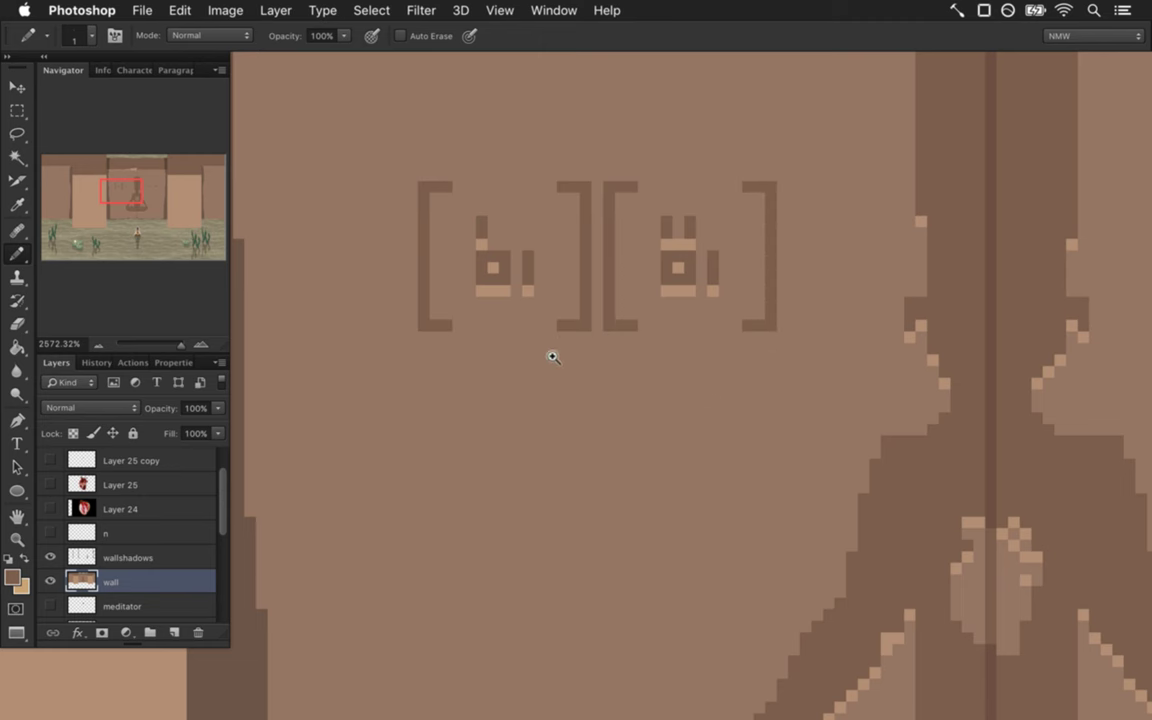
{"action": "scroll", "coordinate": [550, 355], "scroll_direction": "down", "scroll_amount": 6}
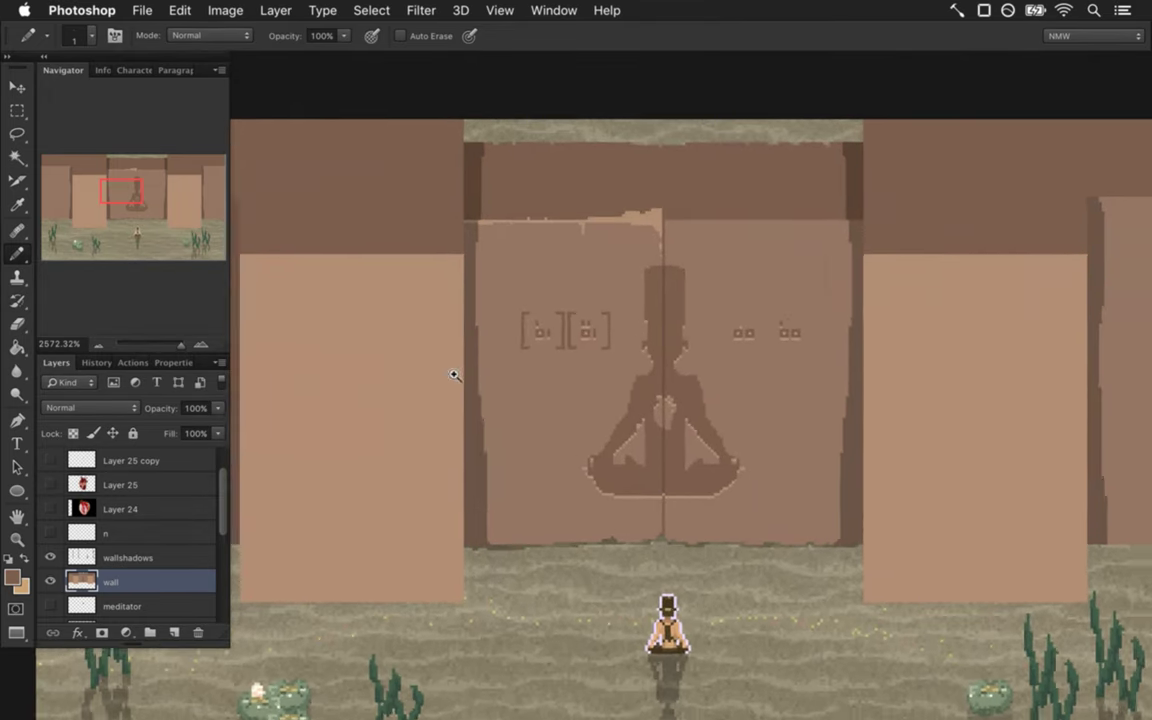
{"action": "scroll", "coordinate": [445, 376], "scroll_direction": "down", "scroll_amount": 2}
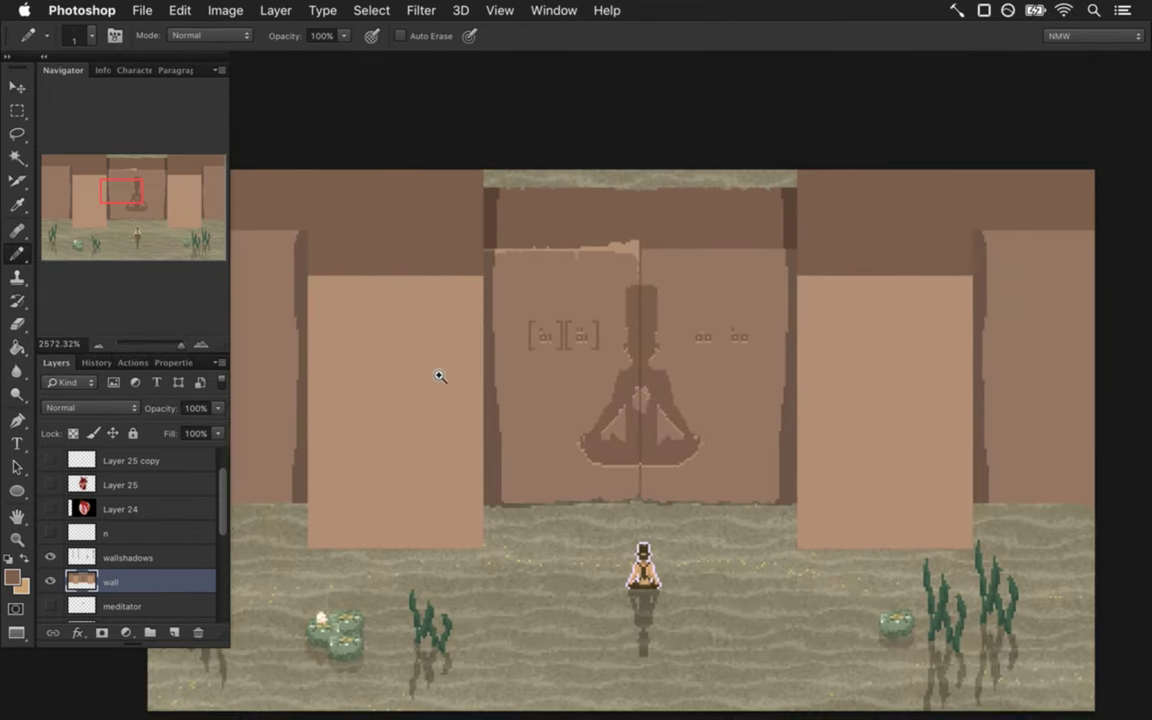
{"action": "scroll", "coordinate": [465, 378], "scroll_direction": "up", "scroll_amount": 8}
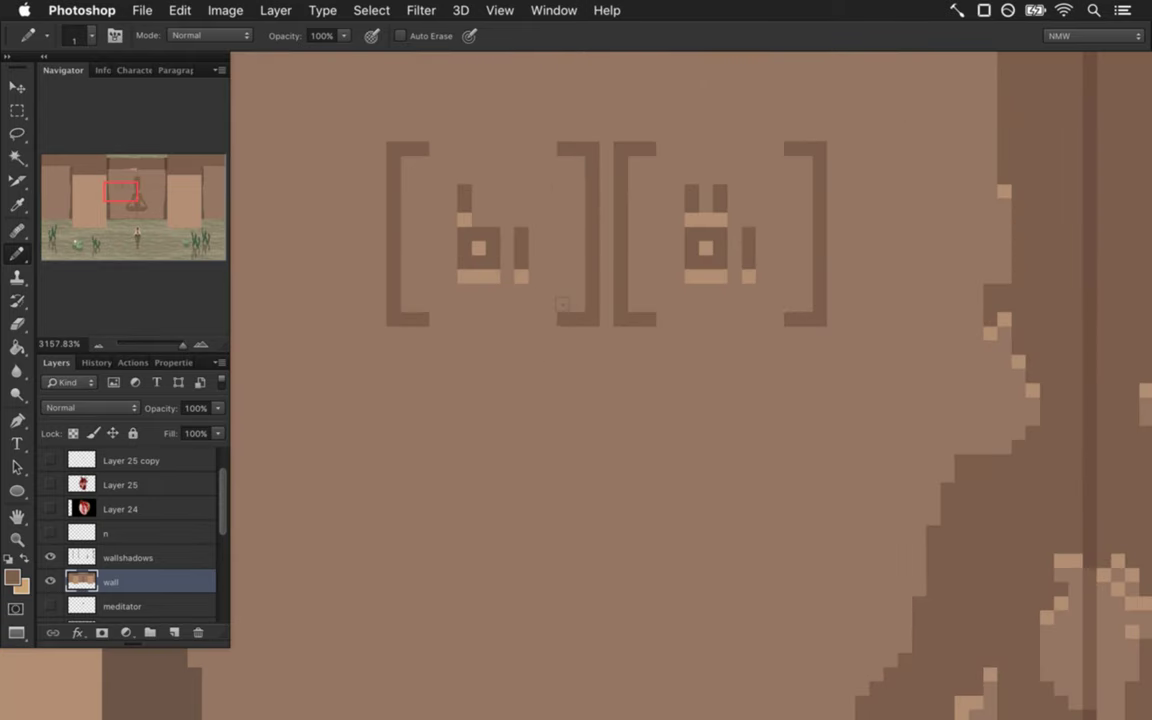
Add highlights beneath the arms of all four brackets around the left door's glyphs in the sampled light tan with the 1 px pencil.
{"action": "left_click", "coordinate": [483, 280], "text": "alt"}
{"action": "left_click", "coordinate": [415, 162]}
{"action": "mouse_move", "coordinate": [423, 334]}
{"action": "left_mouse_down"}
{"action": "mouse_move", "coordinate": [420, 369]}
{"action": "mouse_move", "coordinate": [392, 334]}
{"action": "left_mouse_up"}
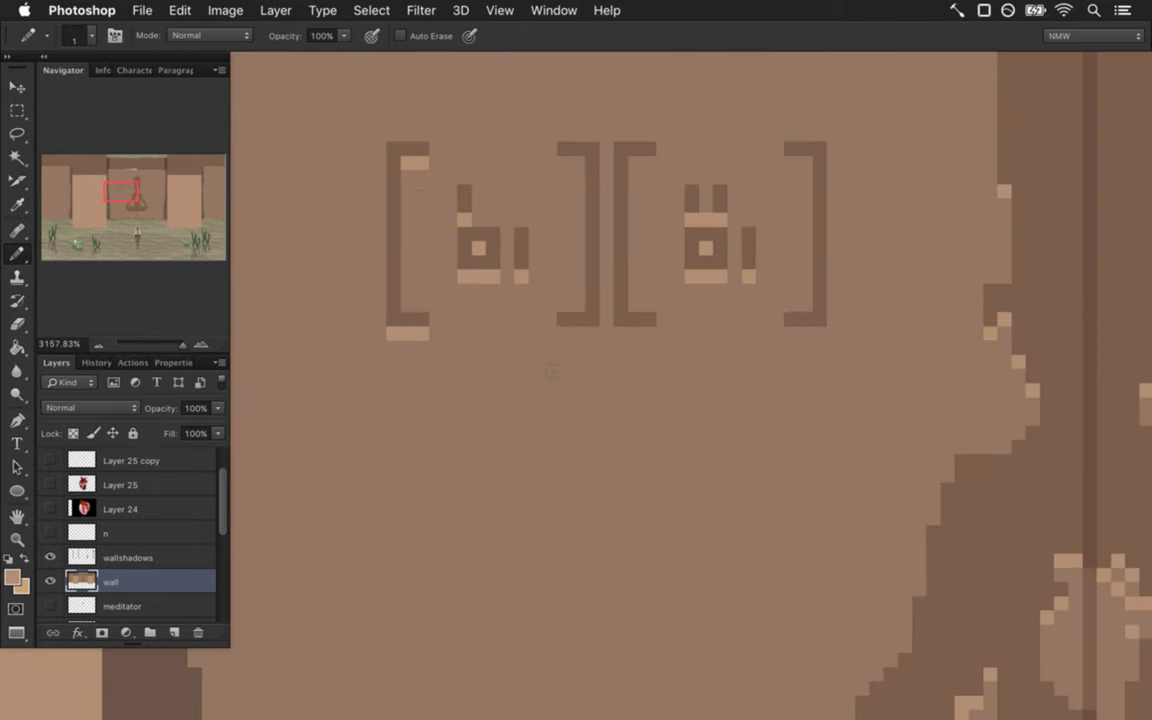
{"action": "left_click_drag", "start_coordinate": [565, 363], "coordinate": [583, 363]}
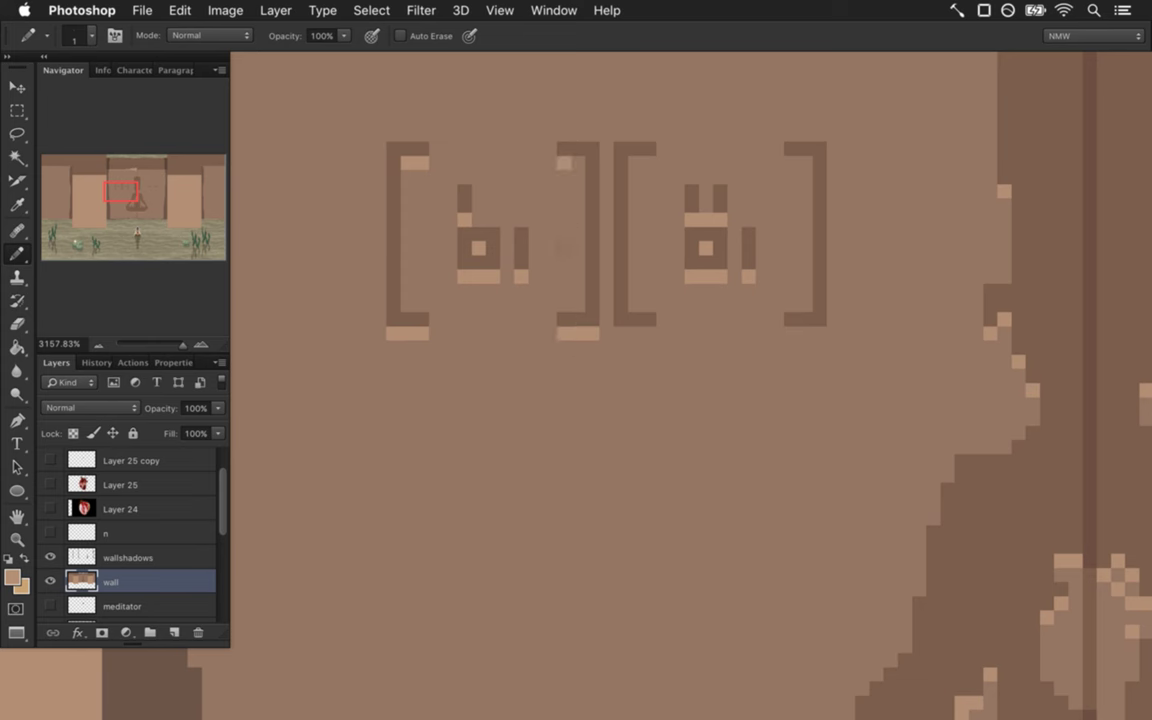
{"action": "left_click_drag", "start_coordinate": [650, 162], "coordinate": [634, 162]}
{"action": "left_click_drag", "start_coordinate": [616, 333], "coordinate": [655, 333]}
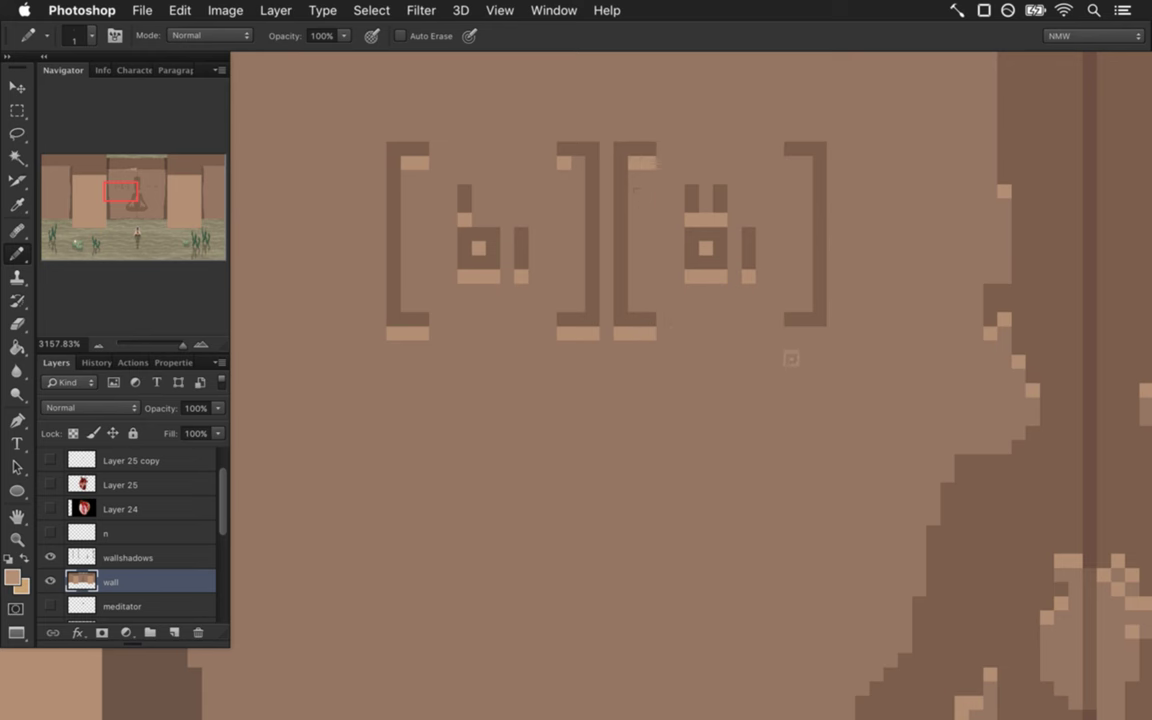
{"action": "left_click_drag", "start_coordinate": [788, 333], "coordinate": [824, 333]}
{"action": "left_click", "coordinate": [805, 162]}
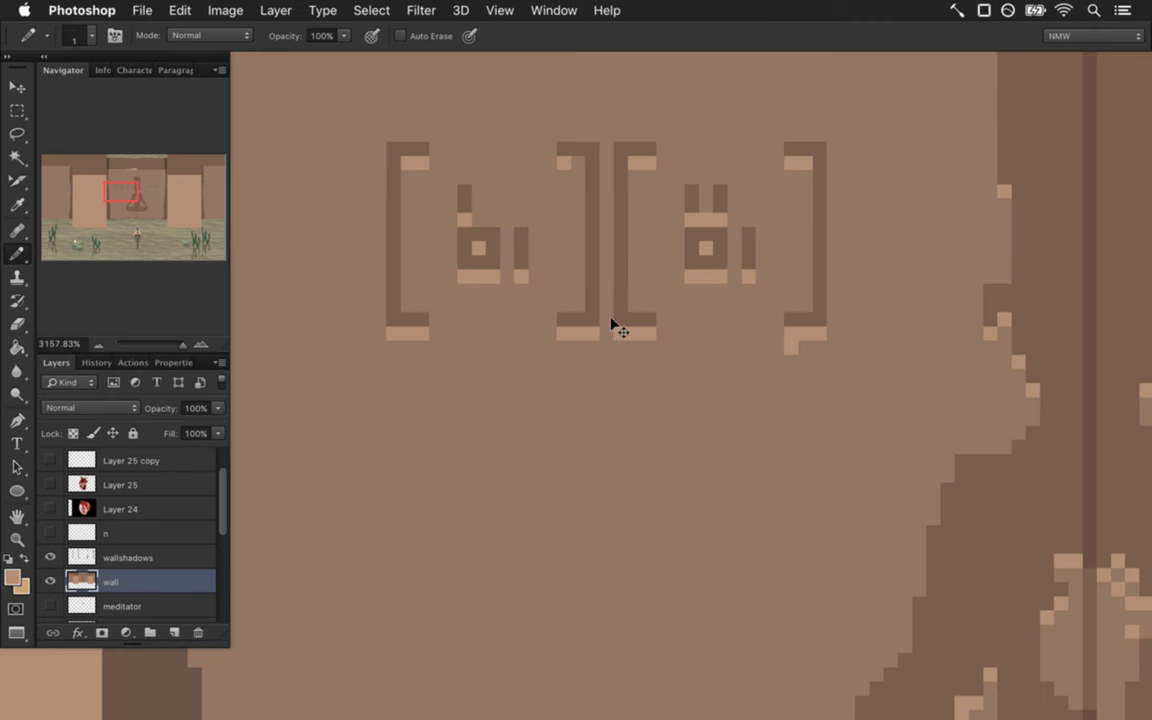
Copy the highlighted brackets from the left door onto the right door and nudge them to centre around its two glyphs.
{"action": "left_click_drag", "start_coordinate": [591, 324], "coordinate": [540, 329]}
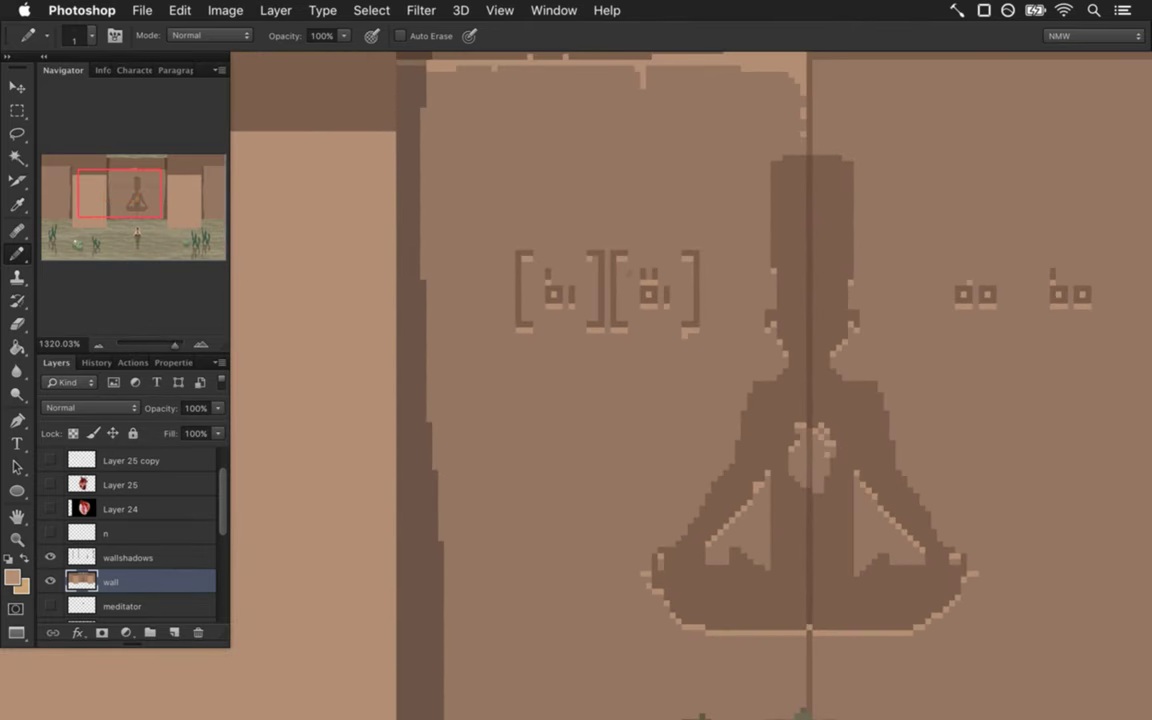
{"action": "key", "text": "m"}
{"action": "left_click_drag", "start_coordinate": [497, 233], "coordinate": [540, 357]}
{"action": "left_click_drag", "start_coordinate": [580, 228], "coordinate": [628, 350]}
{"action": "left_click_drag", "start_coordinate": [682, 252], "coordinate": [710, 351]}
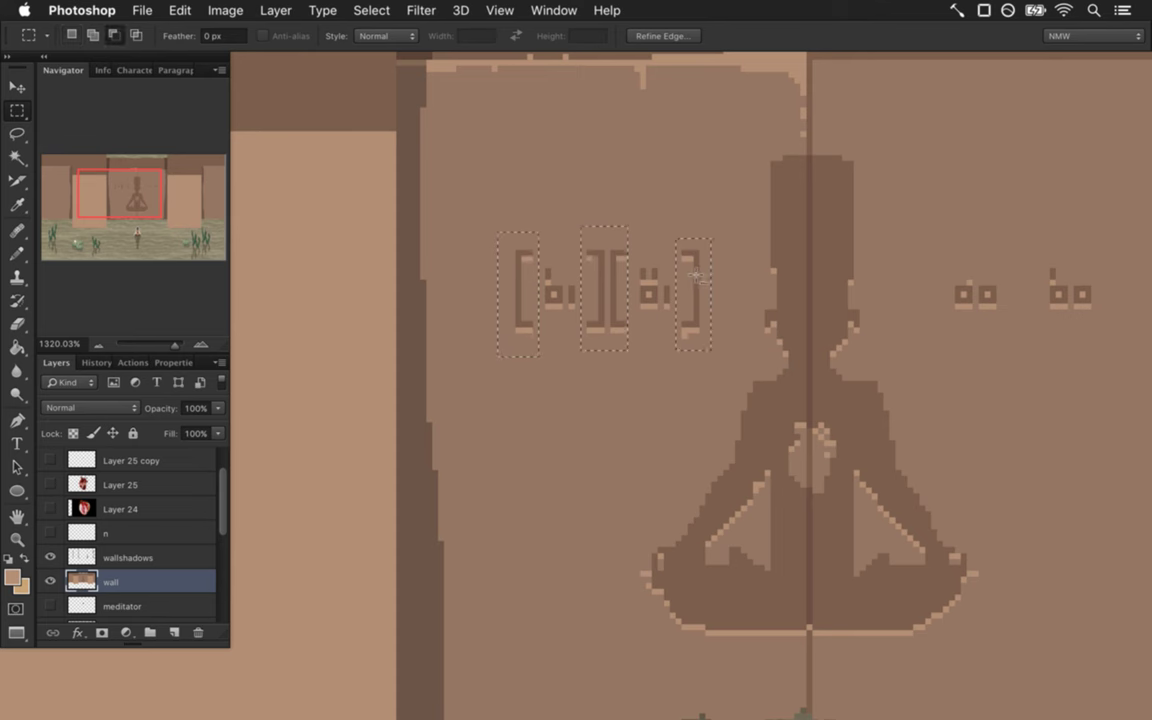
{"action": "key", "text": "v"}
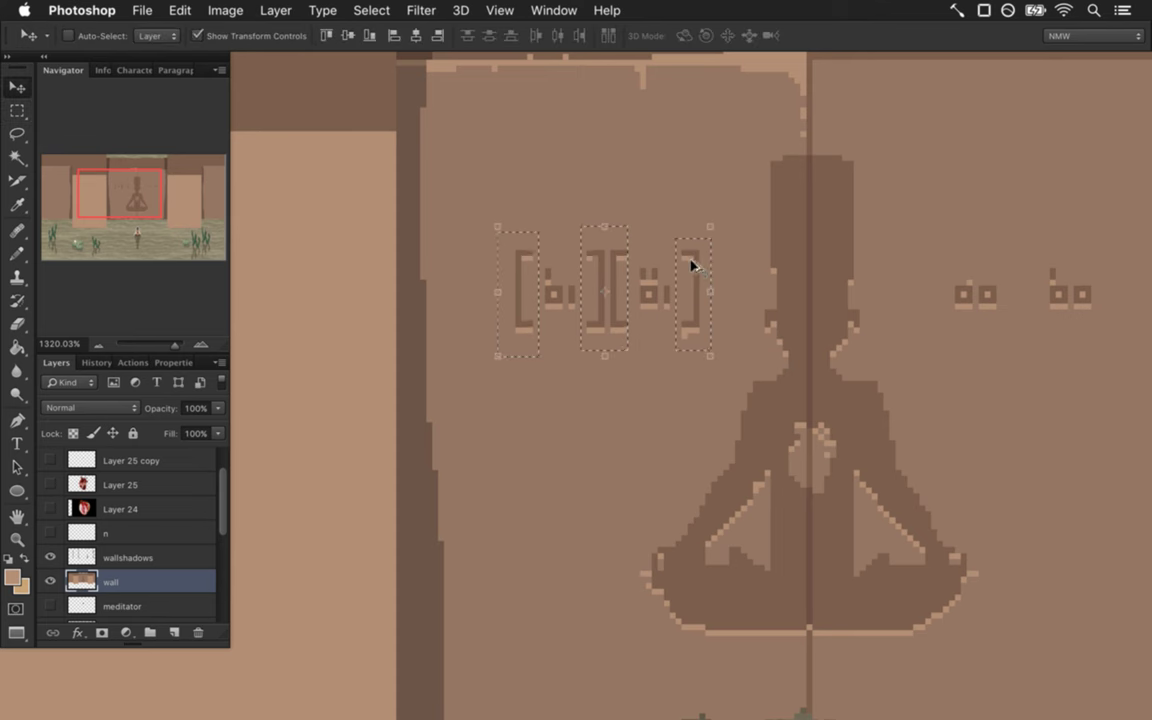
{"action": "left_click_drag", "start_coordinate": [688, 262], "coordinate": [1090, 257]}
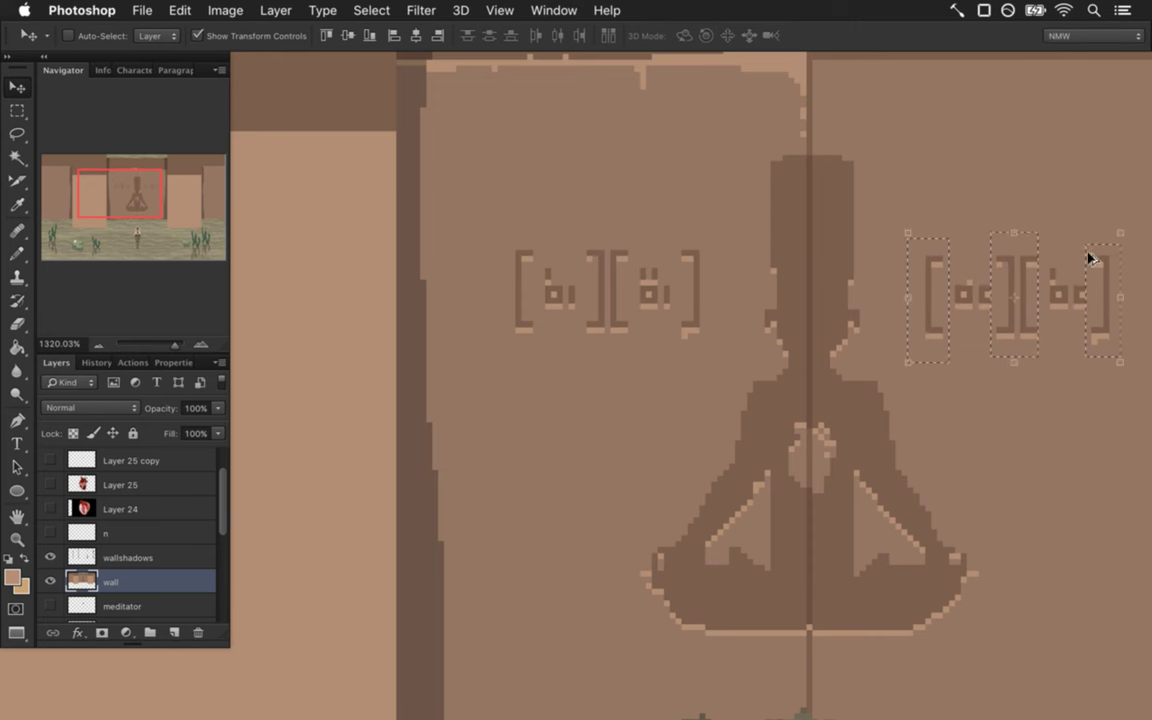
{"action": "key", "text": "Right"}
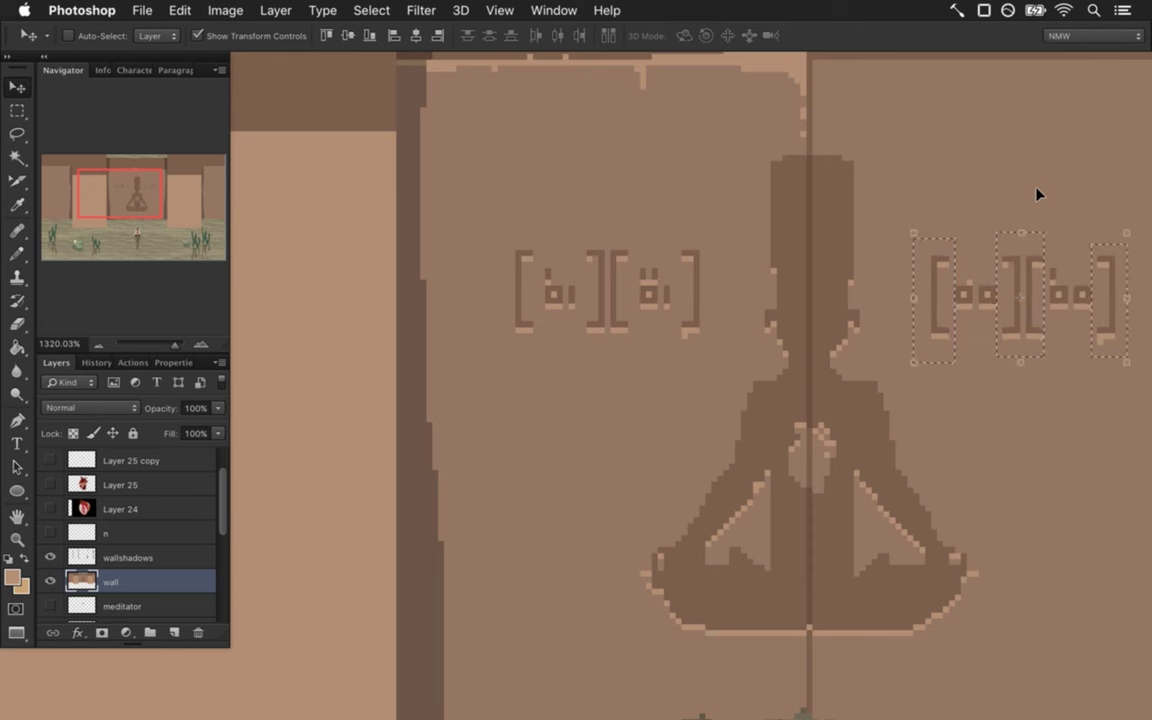
{"action": "key", "text": "m"}
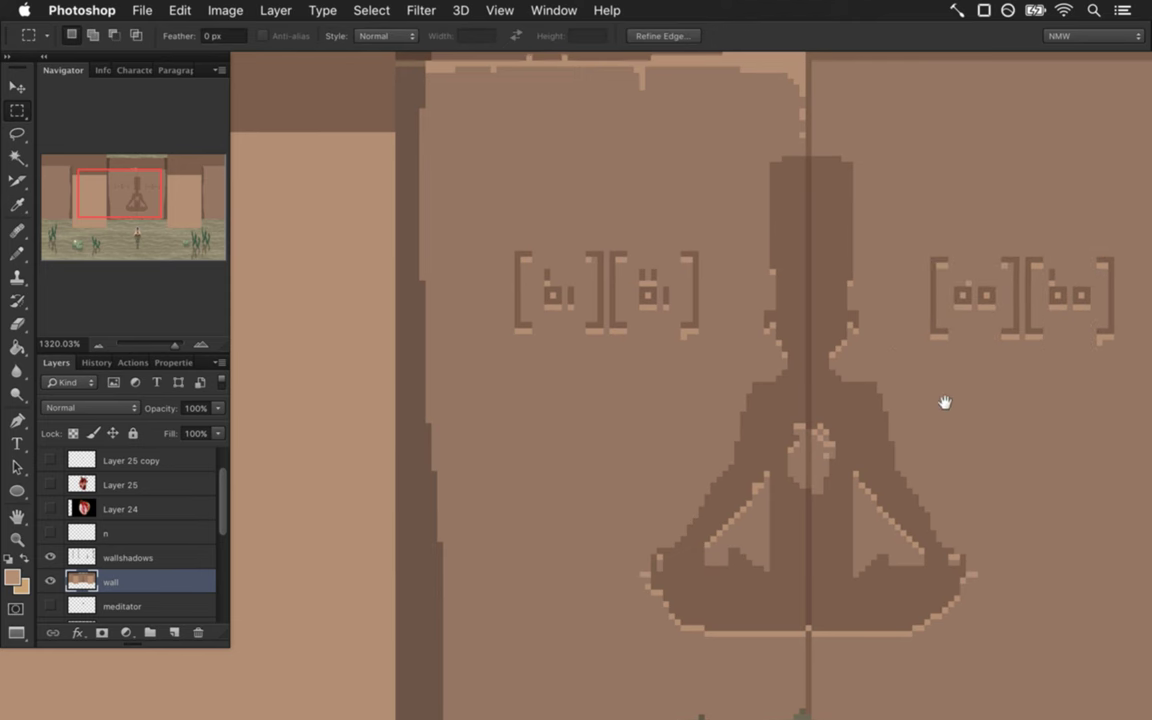
{"action": "left_click_drag", "start_coordinate": [944, 404], "coordinate": [822, 374]}
{"action": "key", "text": "v"}
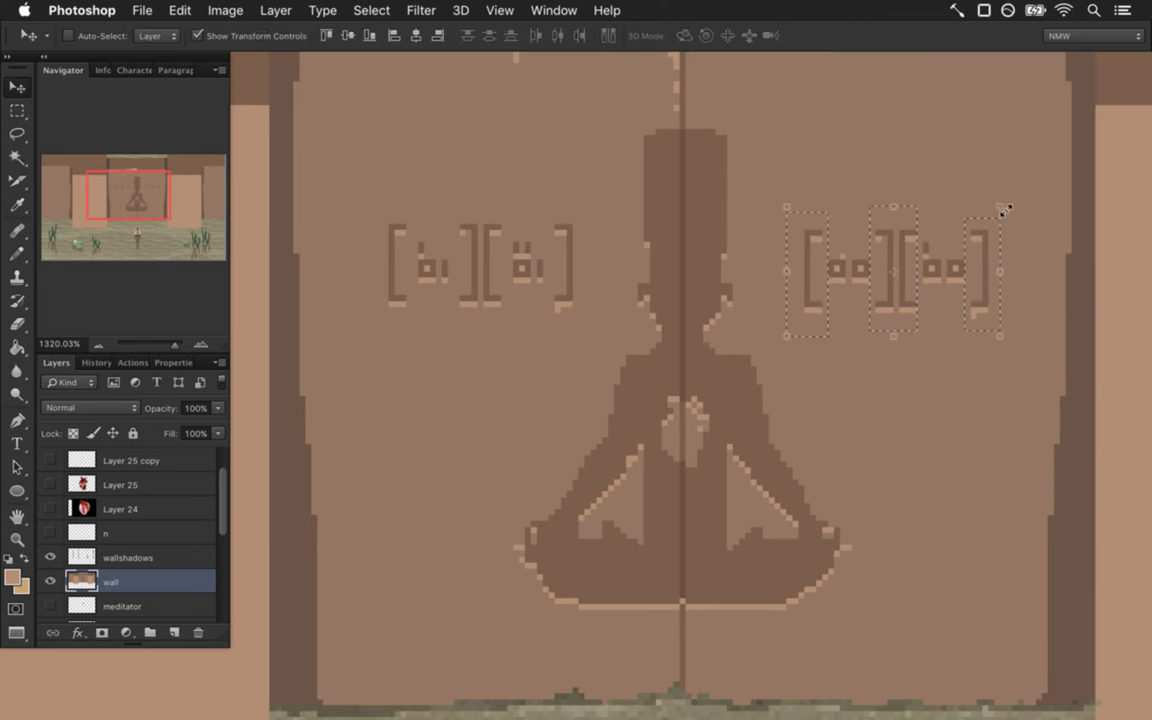
{"action": "left_click", "coordinate": [1001, 207]}
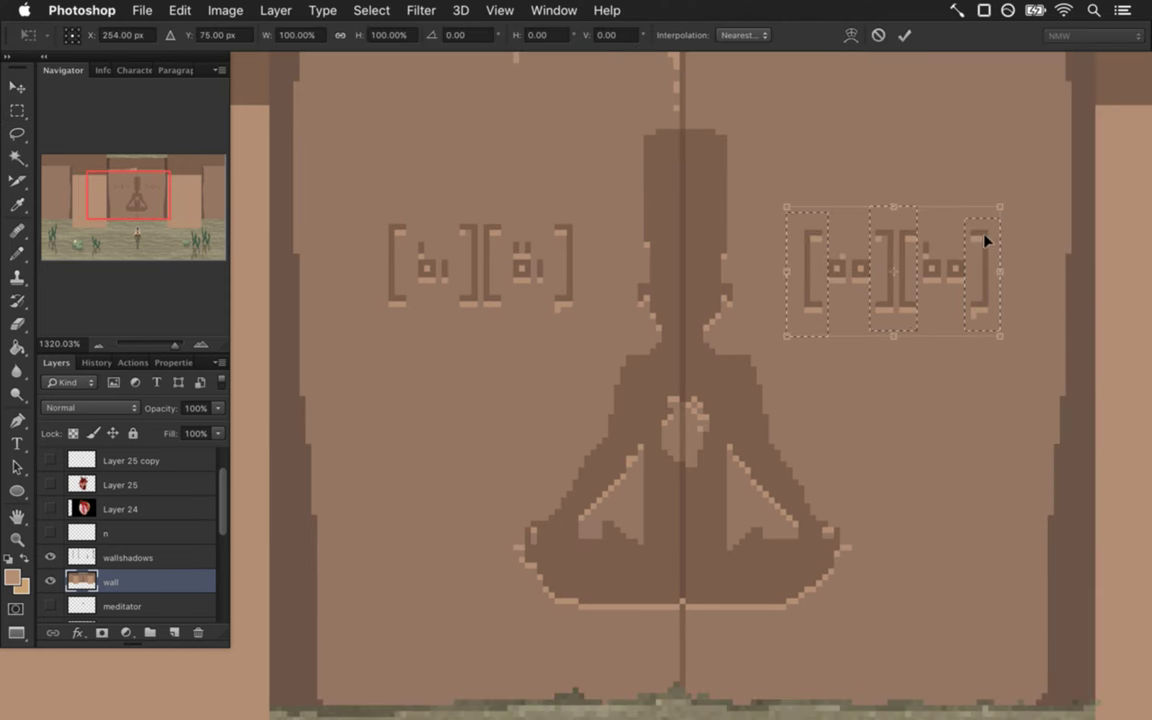
{"action": "right_click", "coordinate": [985, 250]}
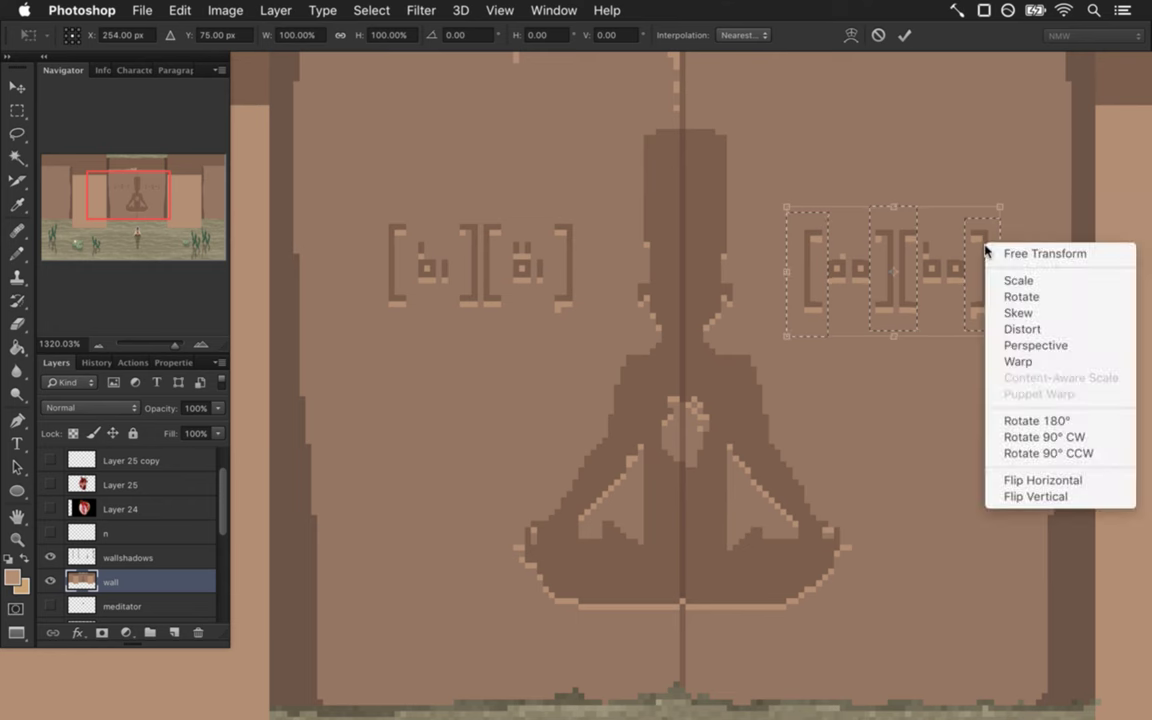
{"action": "left_click", "coordinate": [905, 36]}
{"action": "key", "text": "m"}
Deselect the copied brackets, paint out the highlight drip under the right door's last bracket, and add one under its second opening bracket.
{"action": "key", "text": "super+d"}
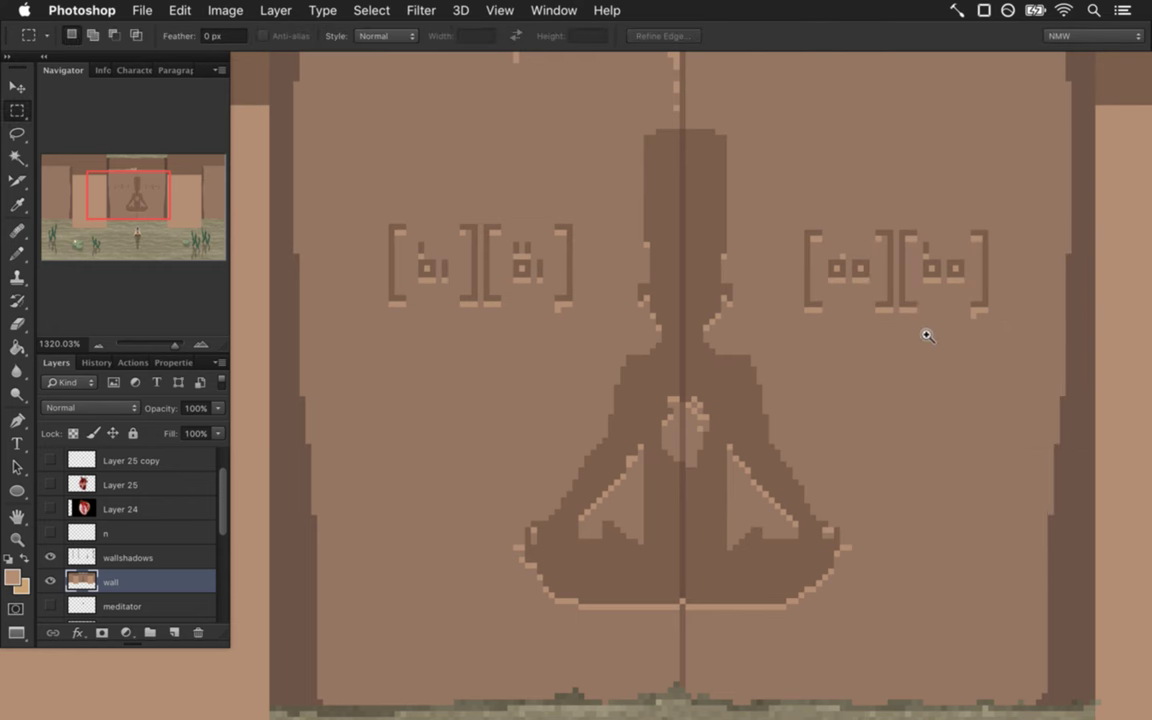
{"action": "left_click", "coordinate": [920, 335], "text": "super"}
{"action": "key", "text": "i"}
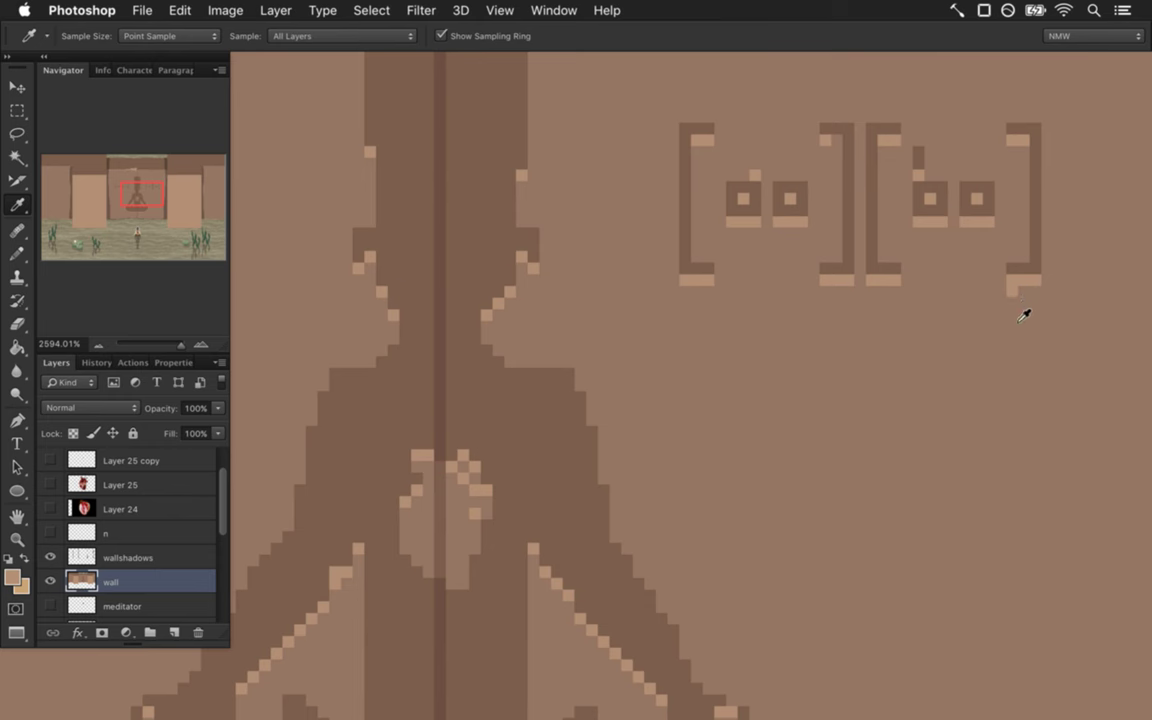
{"action": "left_click", "coordinate": [1020, 312]}
{"action": "key", "text": "b"}
{"action": "left_click", "coordinate": [1030, 290], "text": "alt"}
{"action": "left_click", "coordinate": [1014, 290]}
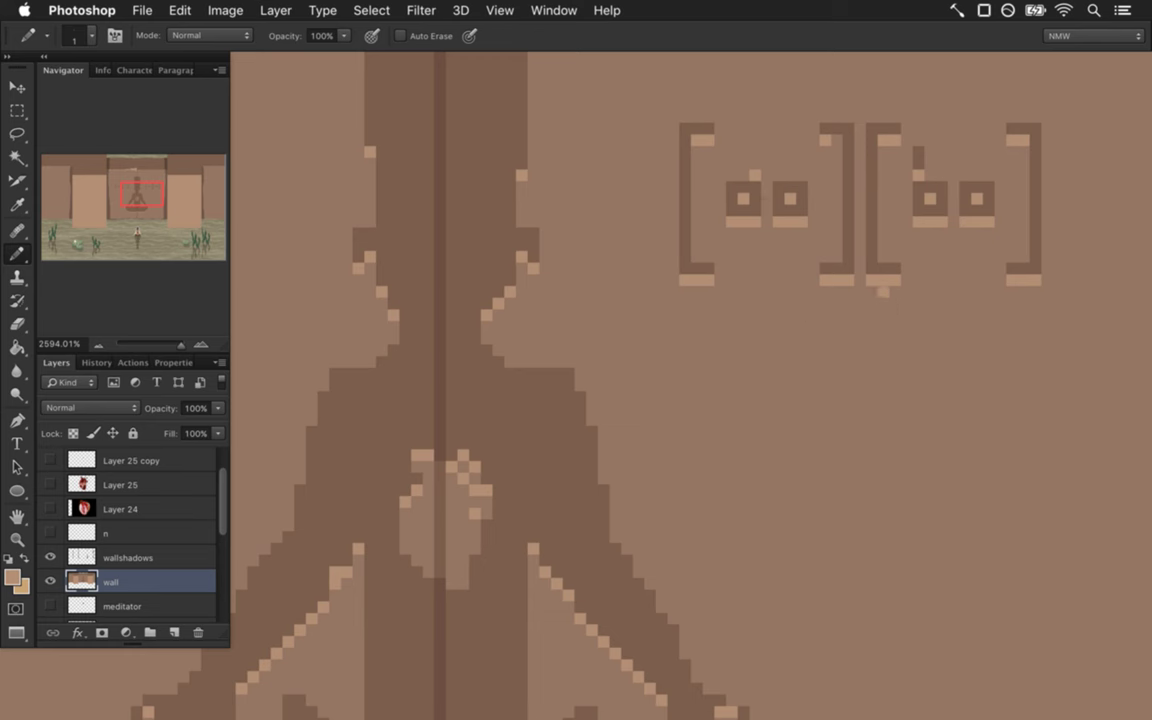
{"action": "key", "text": "i"}
{"action": "left_click", "coordinate": [833, 151]}
{"action": "key", "text": "b"}
Show the light group to check the bracketed inscriptions on the whole gate under the scene lighting.
{"action": "left_click_drag", "start_coordinate": [722, 267], "coordinate": [649, 260]}
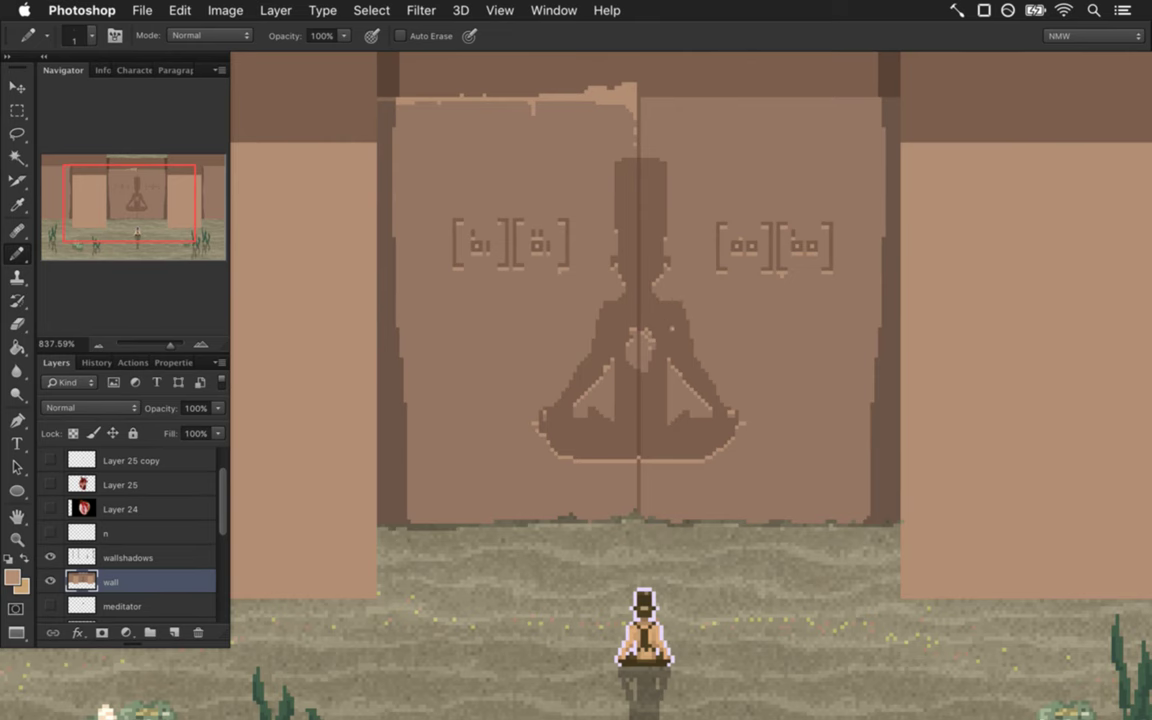
{"action": "left_click_drag", "start_coordinate": [651, 342], "coordinate": [628, 347]}
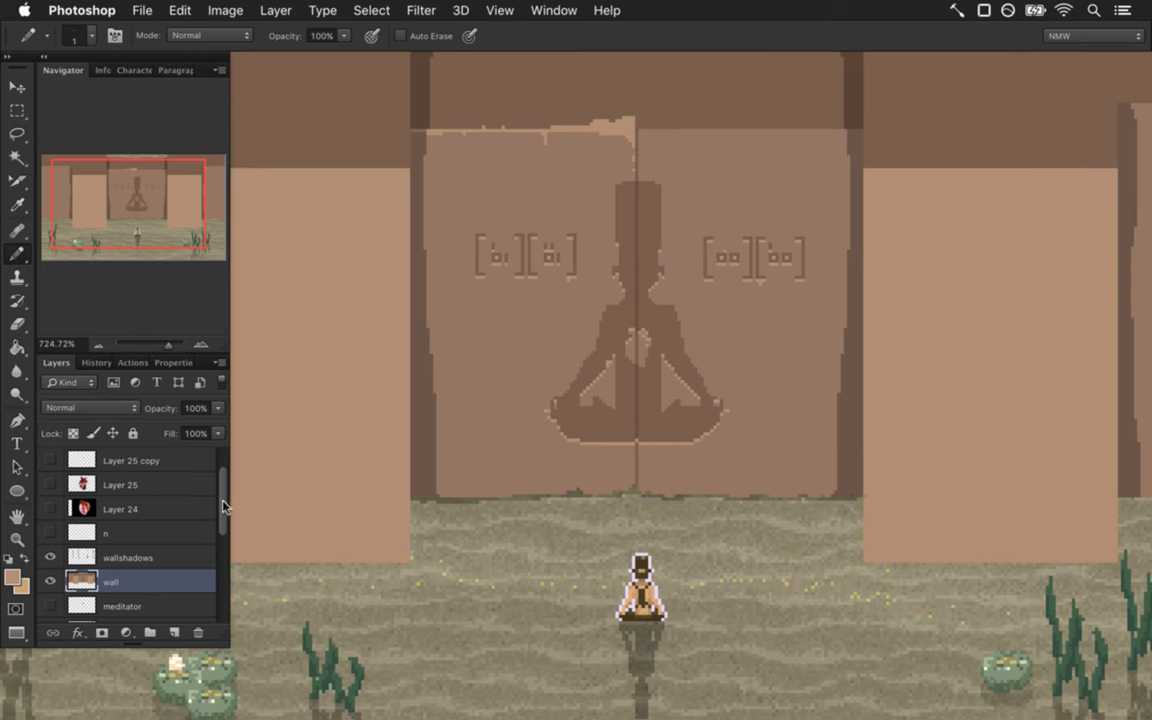
{"action": "scroll", "coordinate": [224, 505], "scroll_direction": "up", "scroll_amount": 2}
{"action": "left_click", "coordinate": [50, 458]}
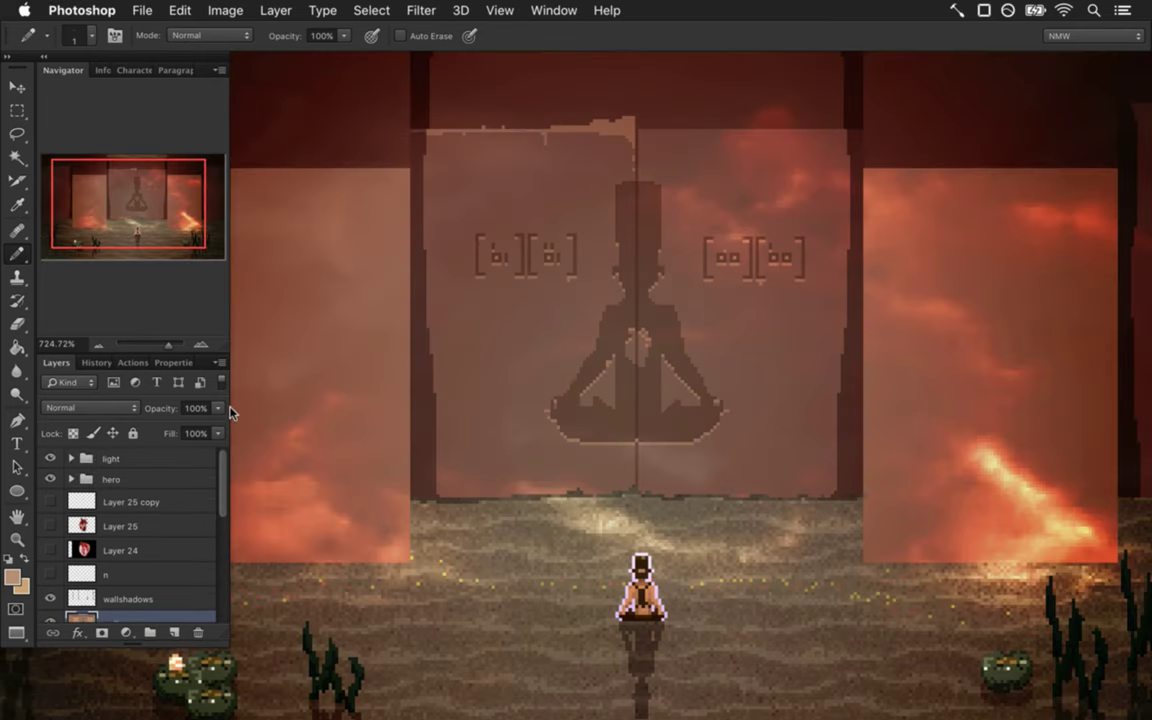
Switch to Safari and search Google Images for "fractals".
{"action": "key", "text": "super+Tab"}
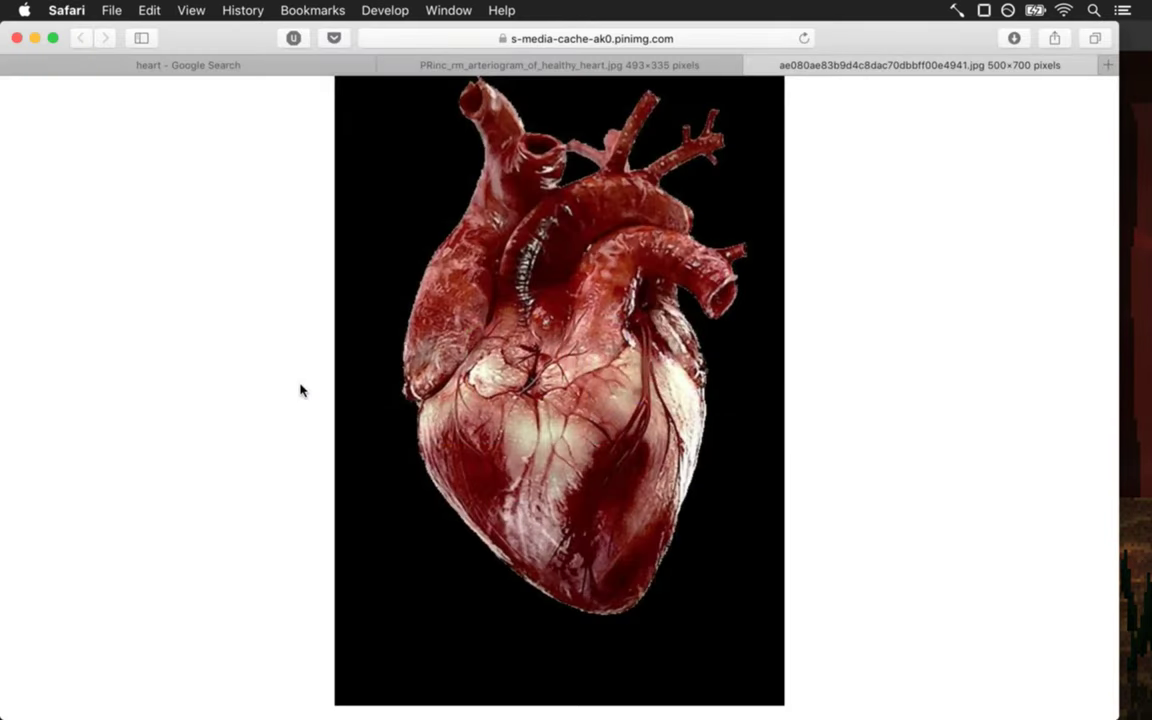
{"action": "key", "text": "super+l"}
{"action": "type", "text": "fractals"}
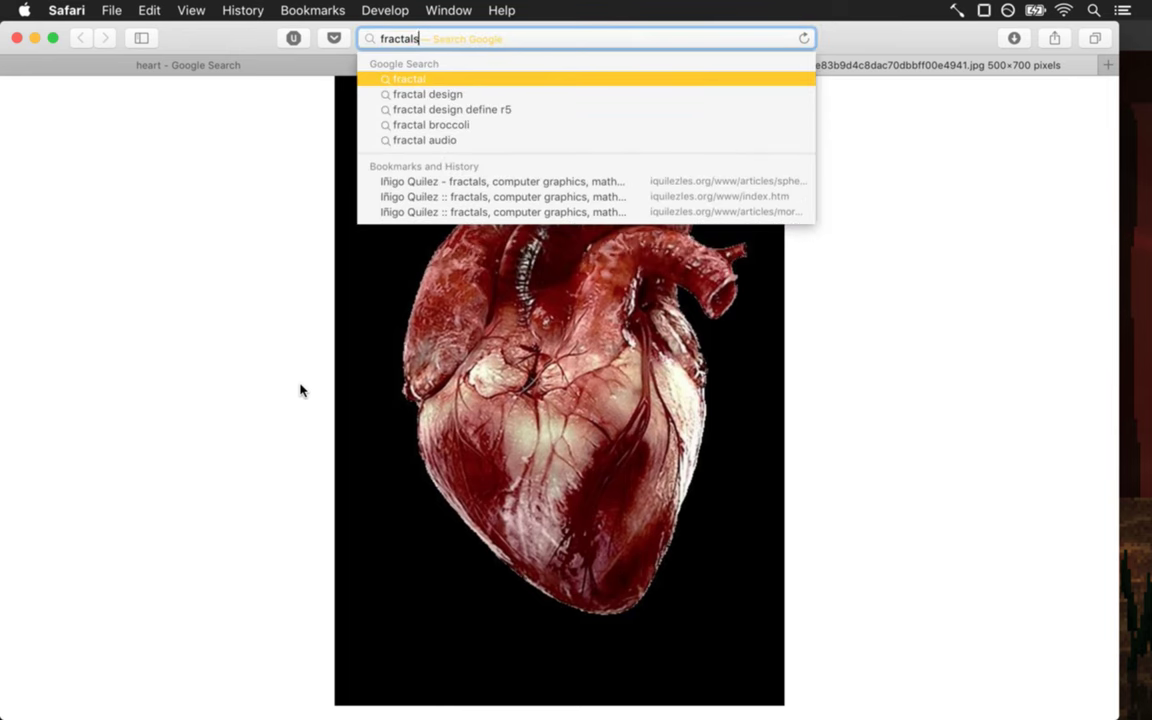
{"action": "key", "text": "Return"}
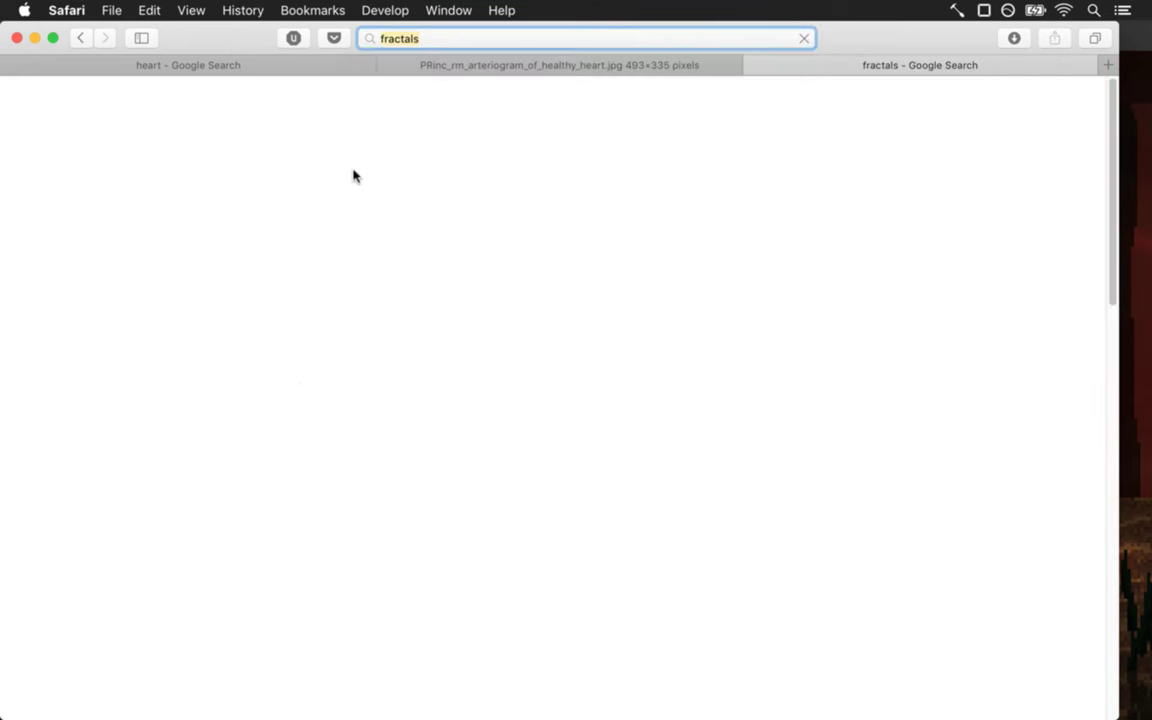
{"action": "left_click", "coordinate": [390, 64]}
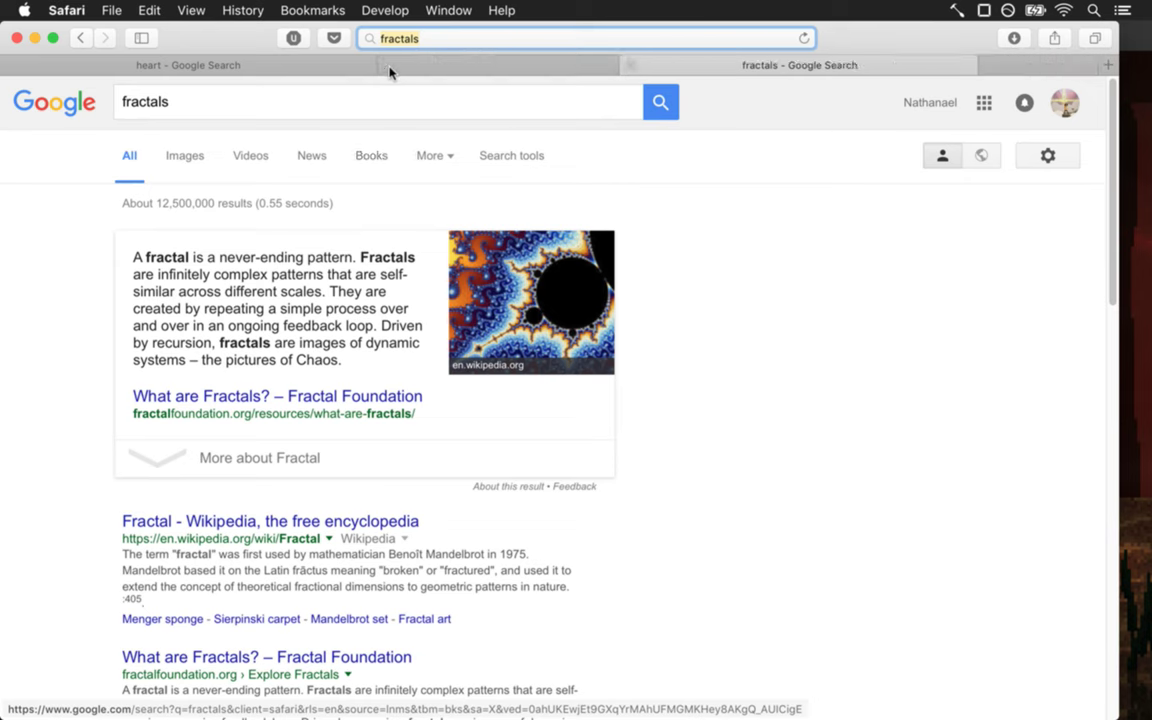
{"action": "left_click", "coordinate": [20, 64]}
{"action": "left_click", "coordinate": [185, 136]}
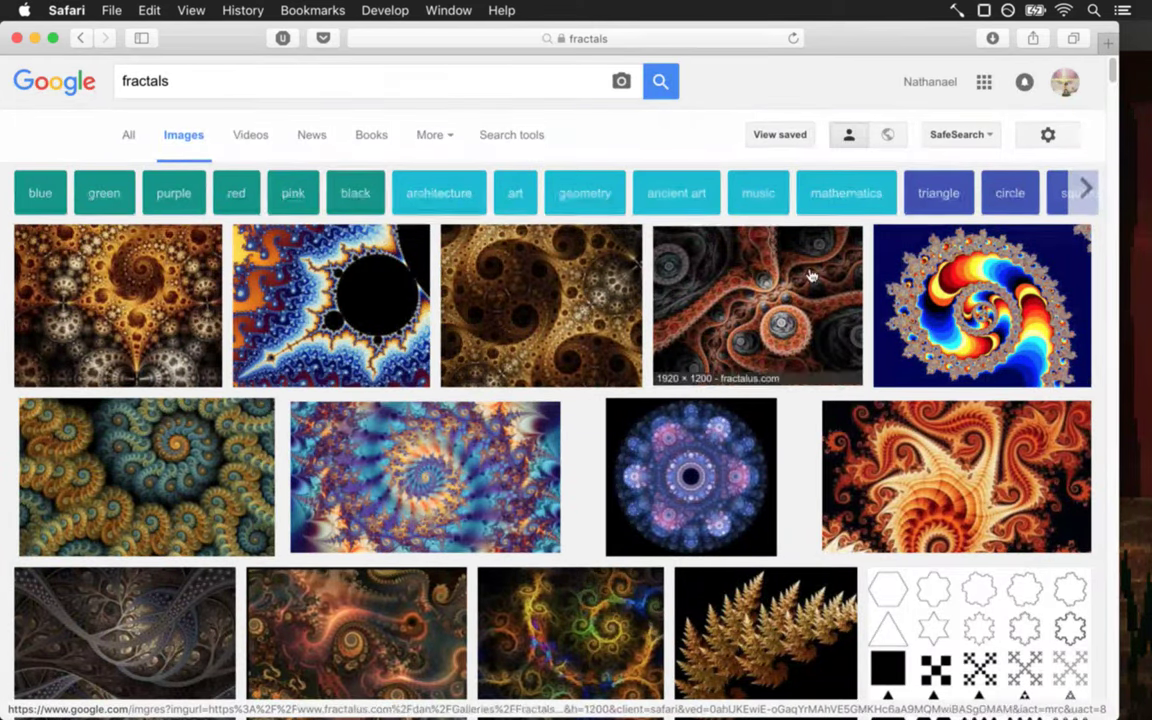
Preview the golden fern-like fractal from the image results and close the preview.
{"action": "left_click_drag", "start_coordinate": [1112, 72], "coordinate": [1113, 90]}
{"action": "left_click", "coordinate": [824, 196]}
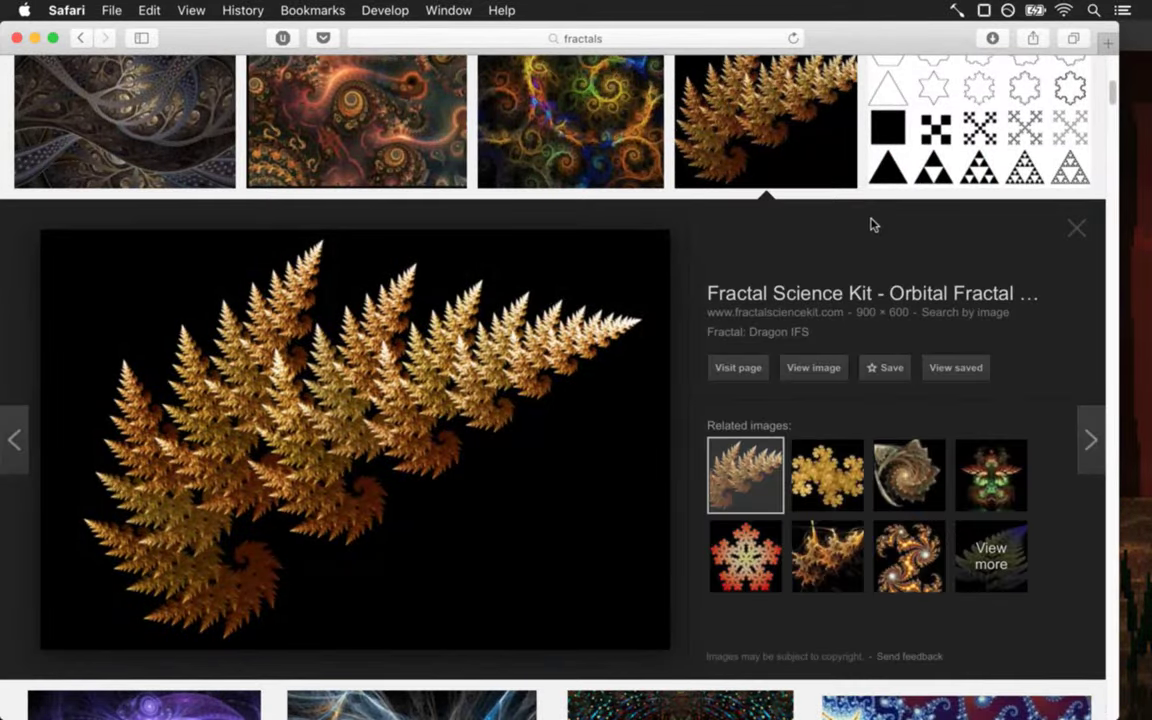
{"action": "left_click", "coordinate": [1077, 227]}
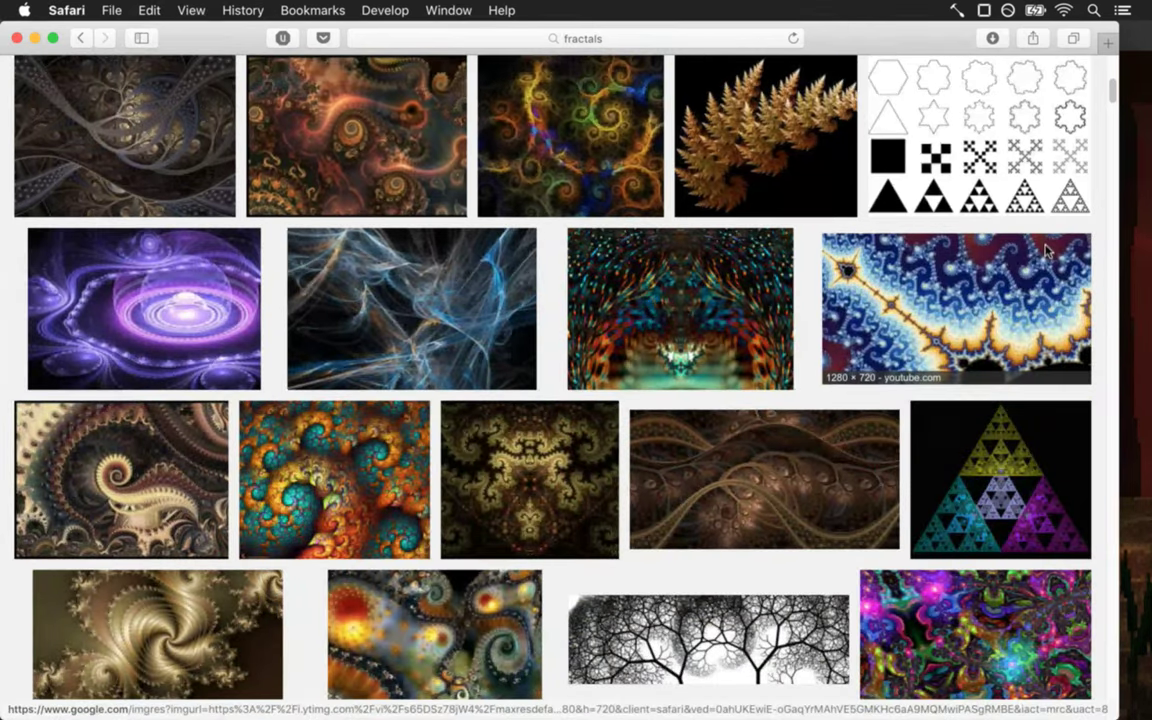
Browse further through the fractal image results for pattern references and preview the triangular tile image "impossitile".
{"action": "scroll", "coordinate": [1115, 95], "scroll_direction": "up", "scroll_amount": 2}
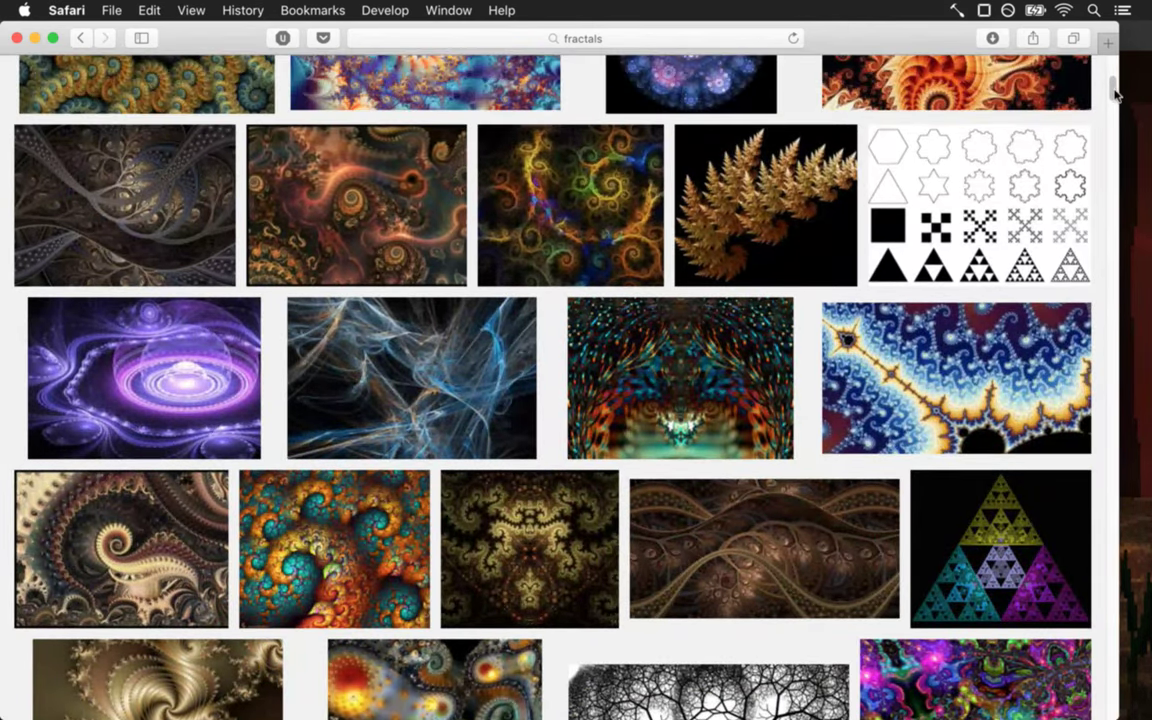
{"action": "scroll", "coordinate": [1115, 93], "scroll_direction": "up", "scroll_amount": 3}
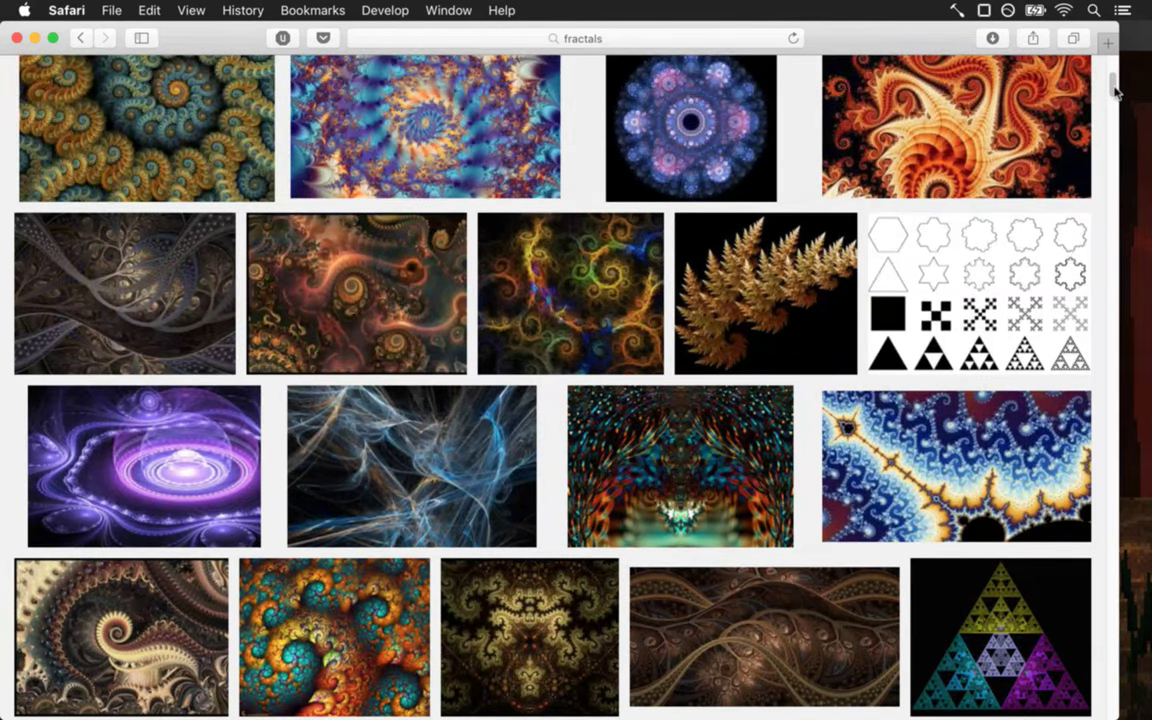
{"action": "scroll", "coordinate": [1115, 92], "scroll_direction": "down", "scroll_amount": 8}
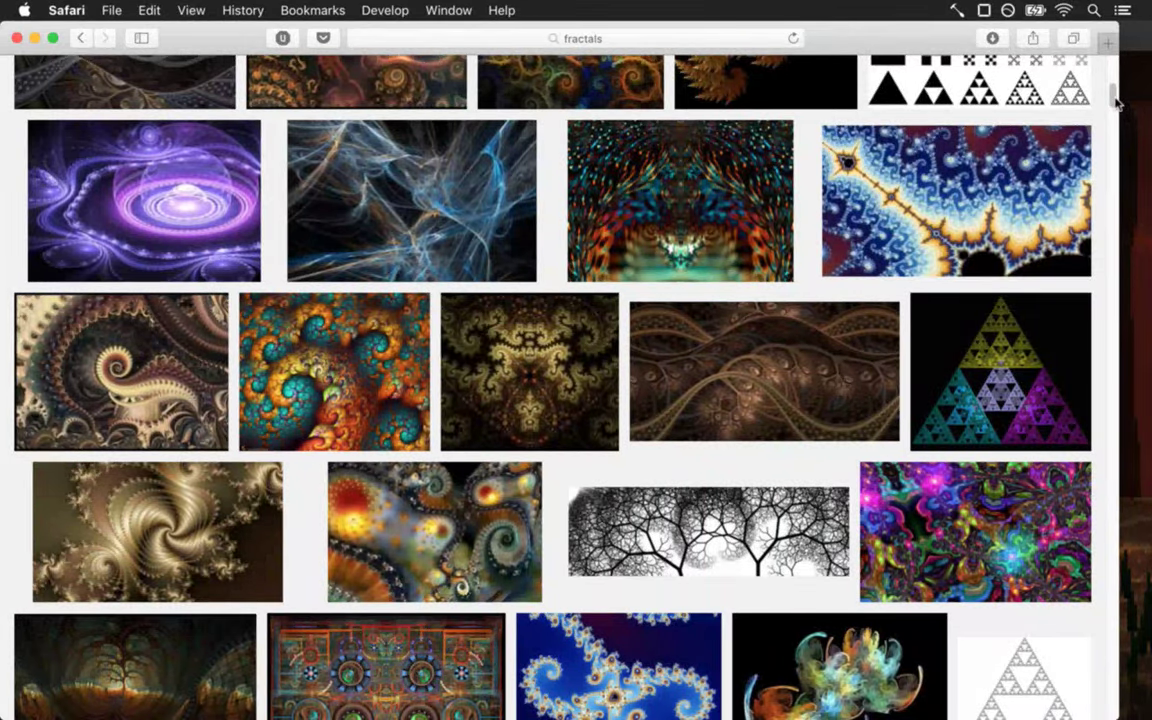
{"action": "left_click_drag", "start_coordinate": [1115, 100], "coordinate": [1115, 110]}
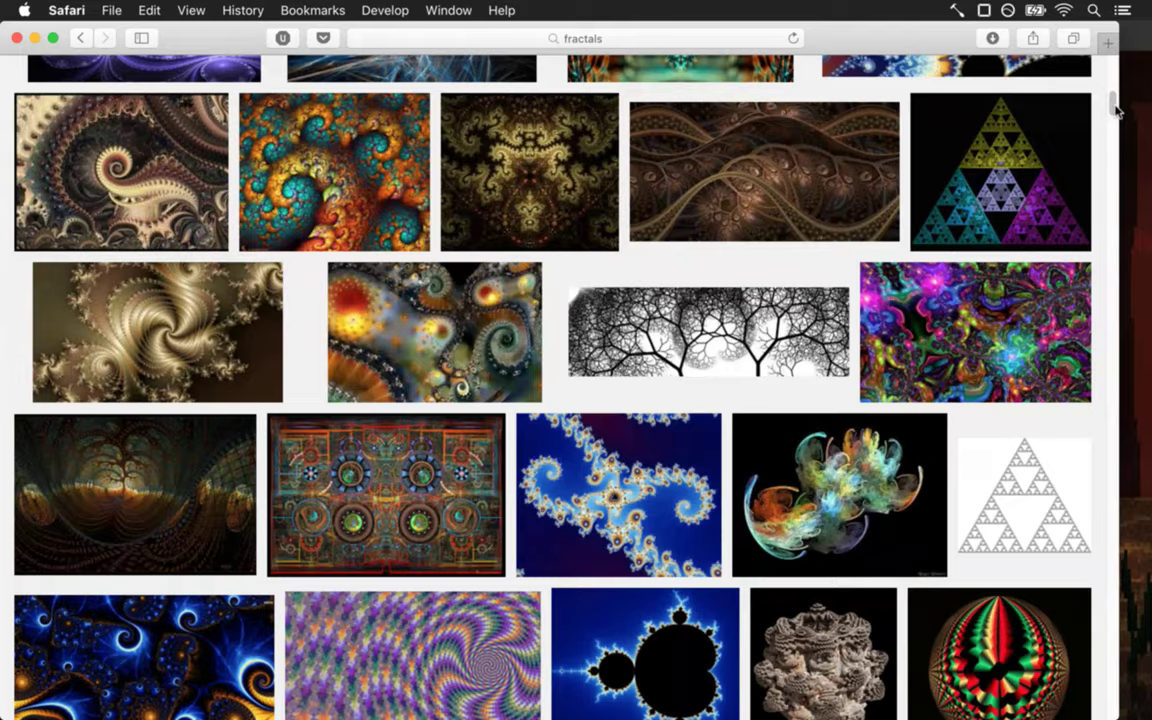
{"action": "left_click_drag", "start_coordinate": [1115, 110], "coordinate": [1114, 116]}
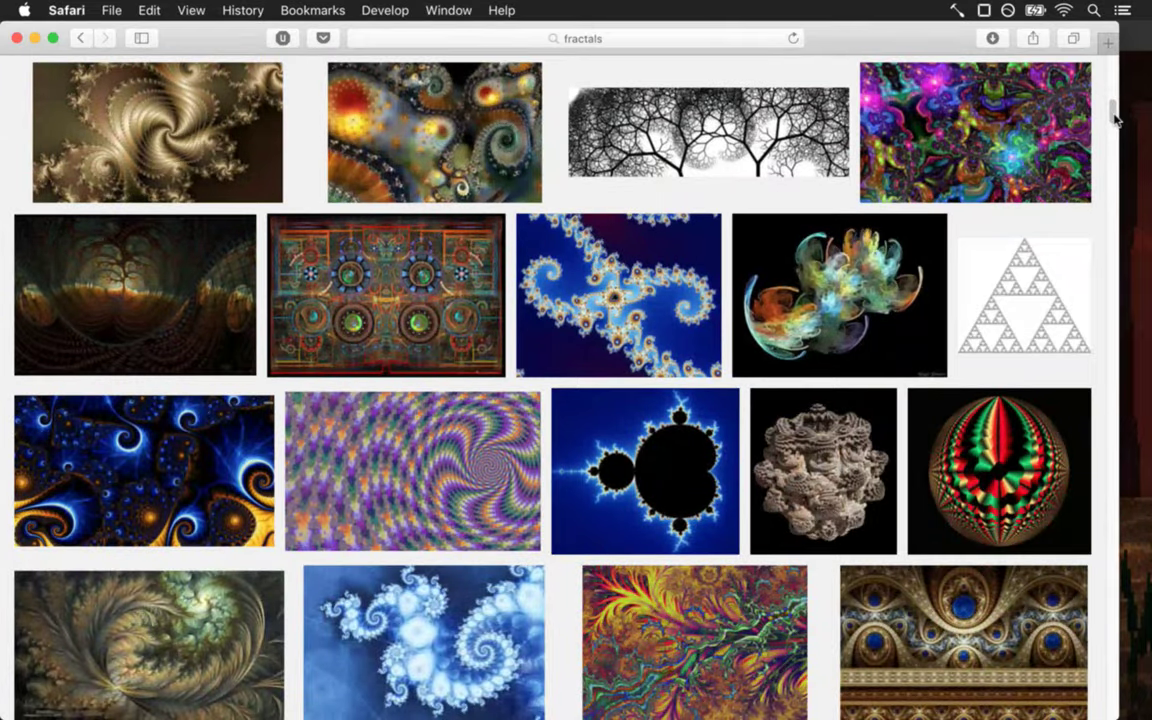
{"action": "left_click_drag", "start_coordinate": [1115, 118], "coordinate": [1115, 124]}
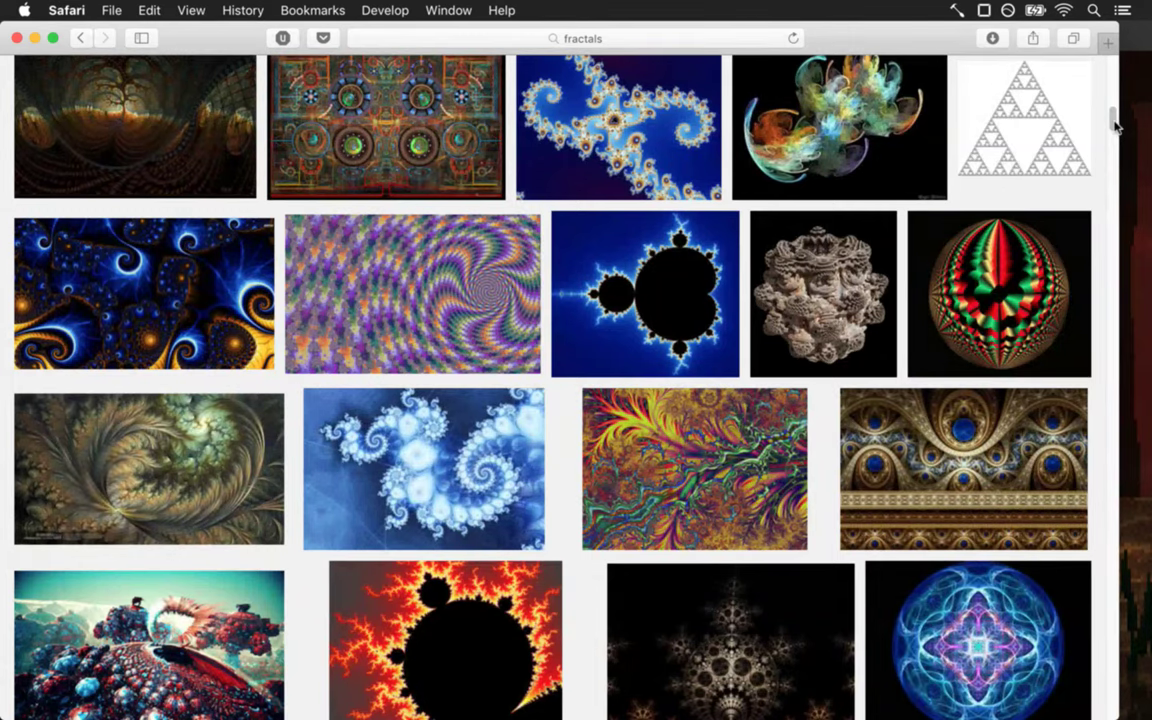
{"action": "left_click_drag", "start_coordinate": [1115, 125], "coordinate": [1115, 142]}
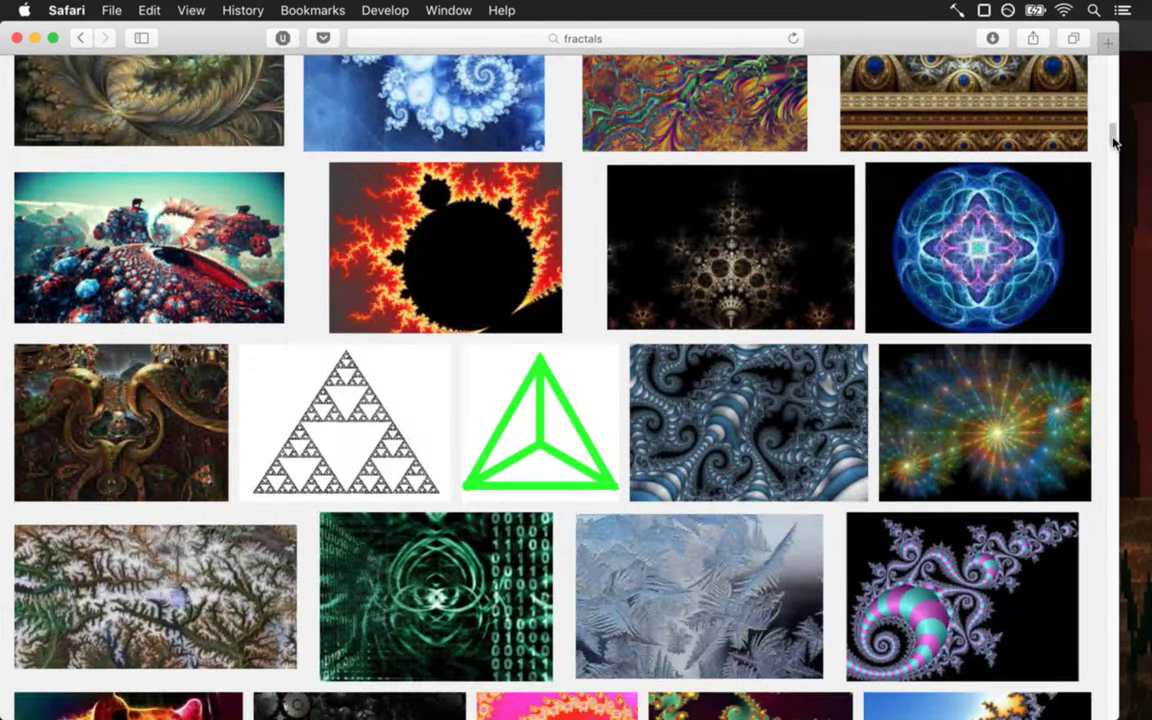
{"action": "left_click_drag", "start_coordinate": [1115, 142], "coordinate": [1108, 217]}
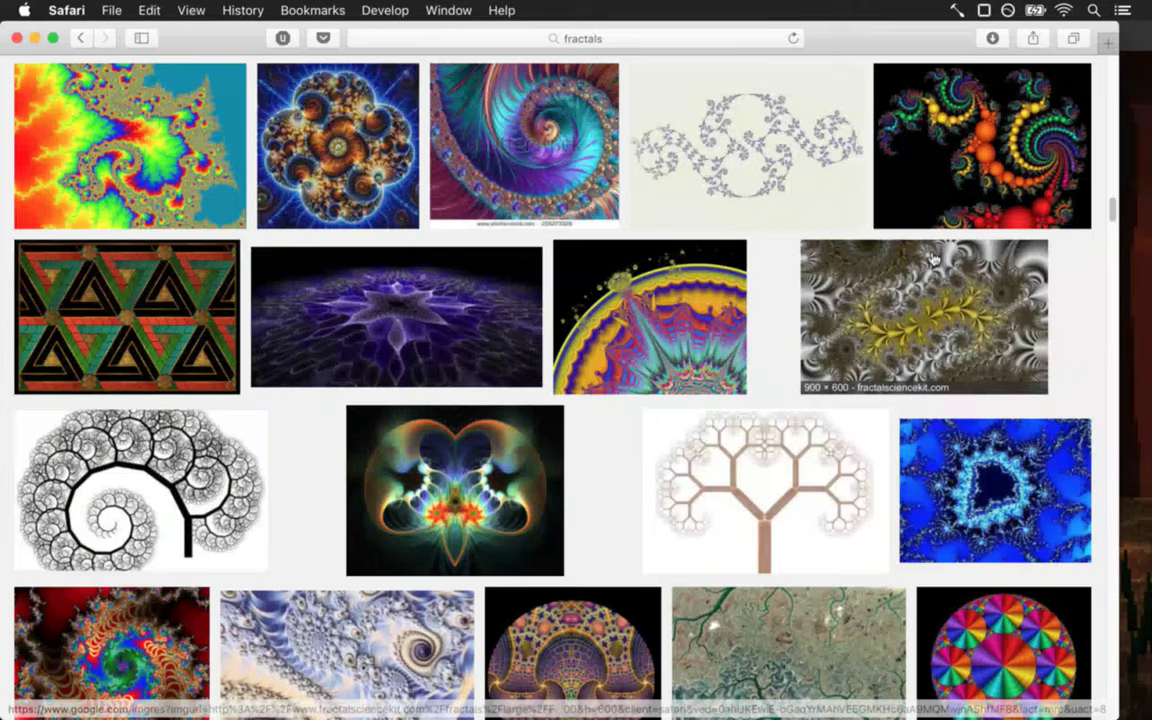
{"action": "left_click", "coordinate": [165, 270]}
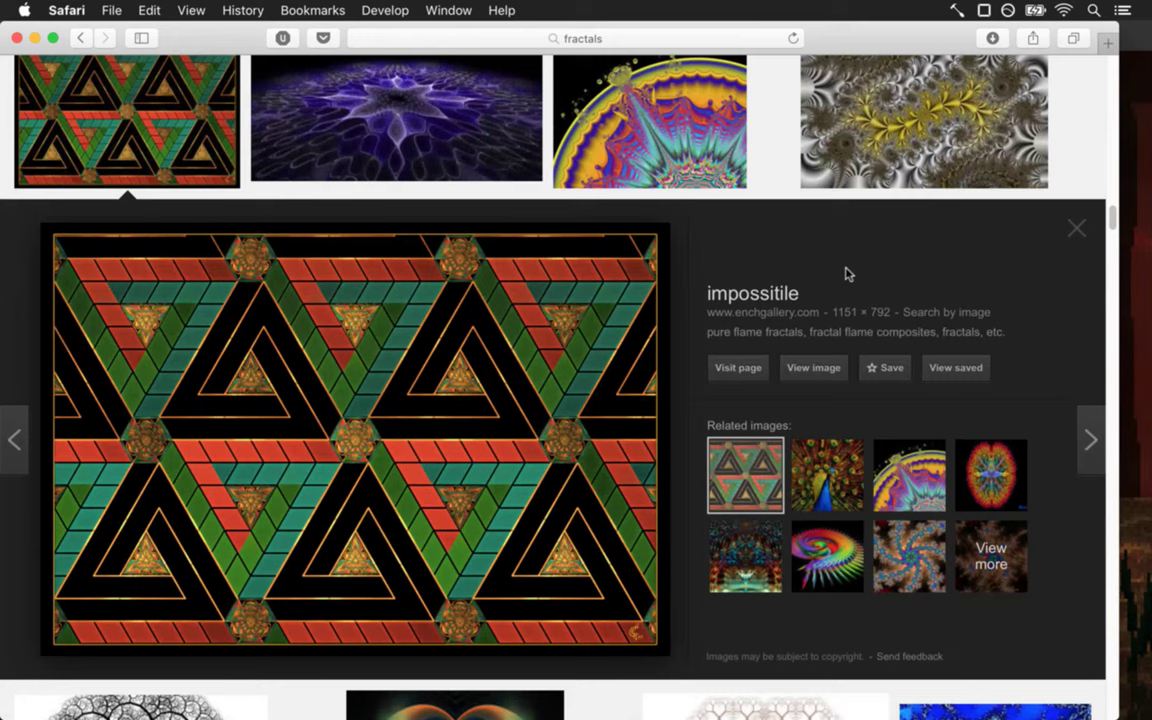
Close the tile preview, browse further down the fractal image results, and preview the symmetrical orange-and-pink "Fractal Convergence" image.
{"action": "left_click", "coordinate": [1077, 227]}
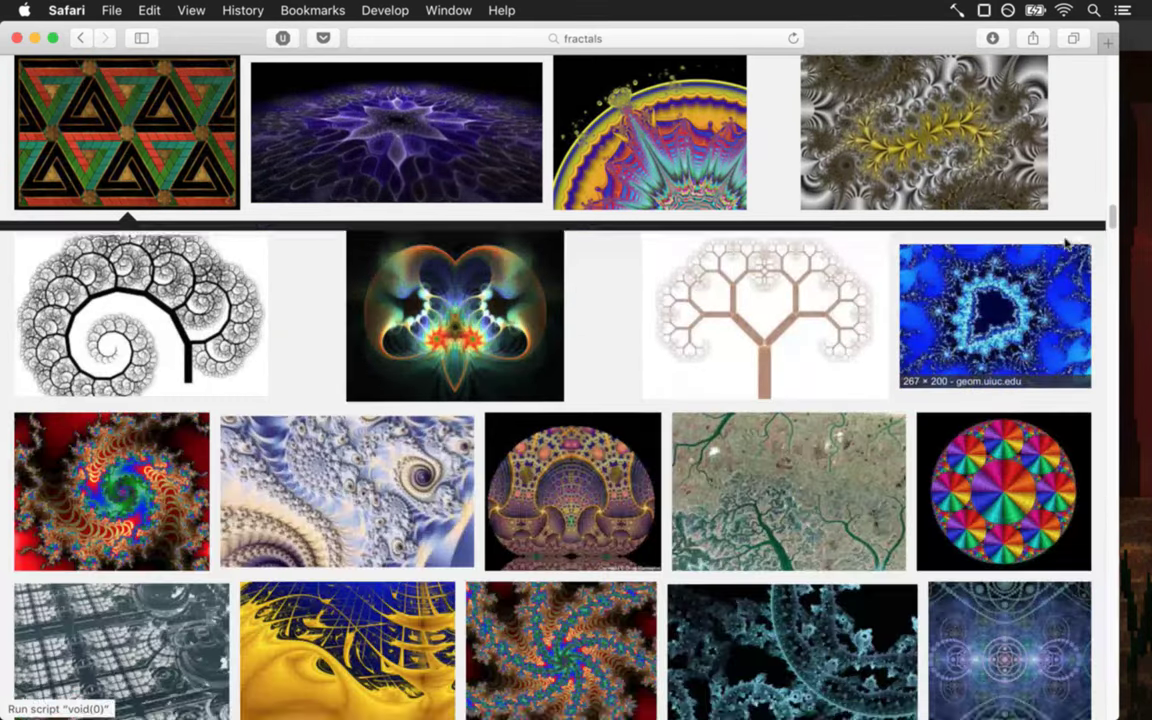
{"action": "scroll", "coordinate": [1110, 226], "scroll_direction": "down", "scroll_amount": 2}
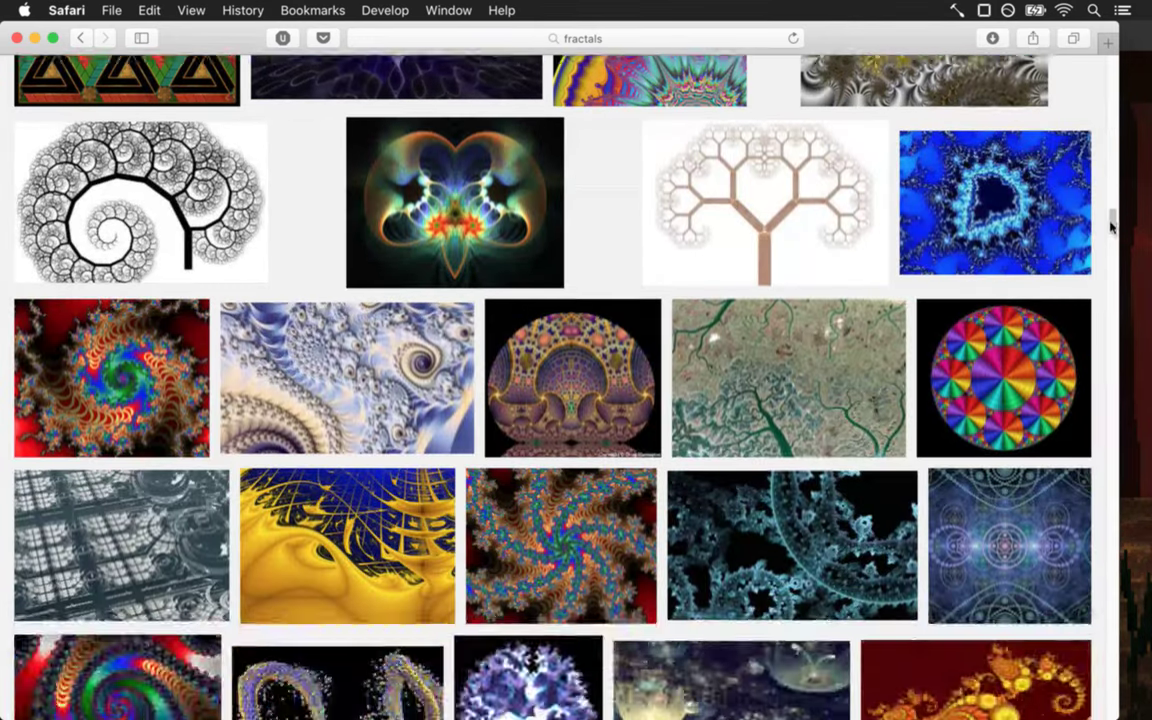
{"action": "scroll", "coordinate": [1110, 226], "scroll_direction": "down", "scroll_amount": 3}
{"action": "scroll", "coordinate": [1110, 231], "scroll_direction": "down", "scroll_amount": 6}
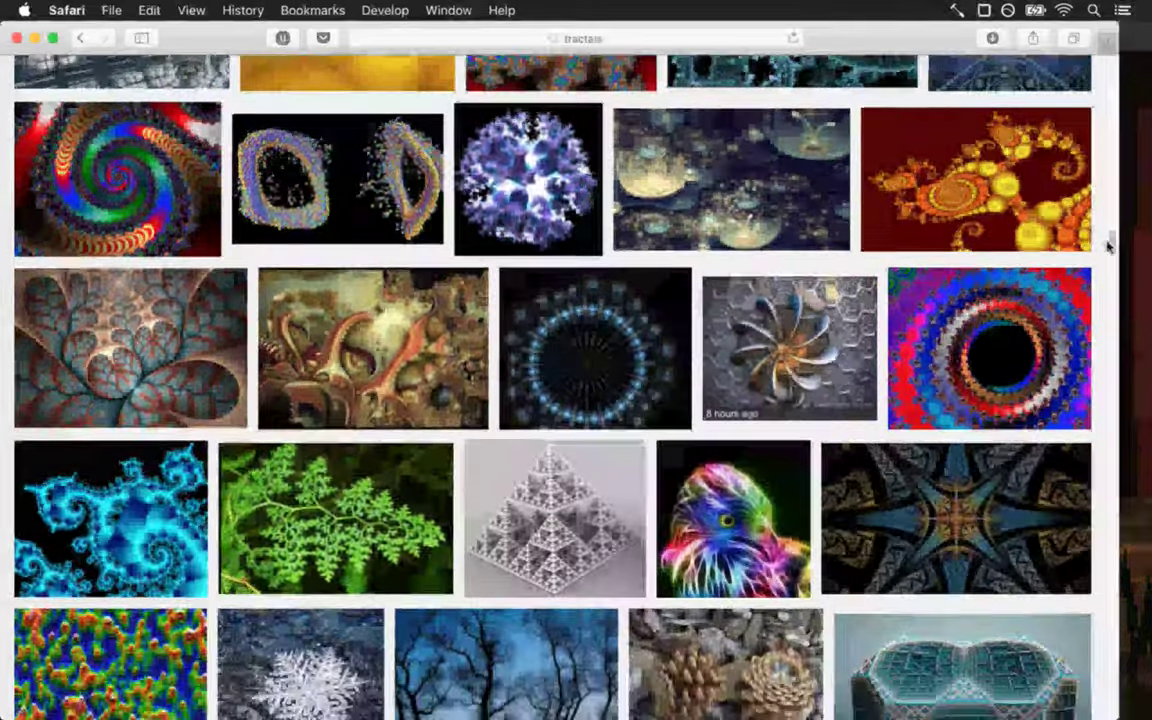
{"action": "scroll", "coordinate": [1107, 250], "scroll_direction": "down", "scroll_amount": 10}
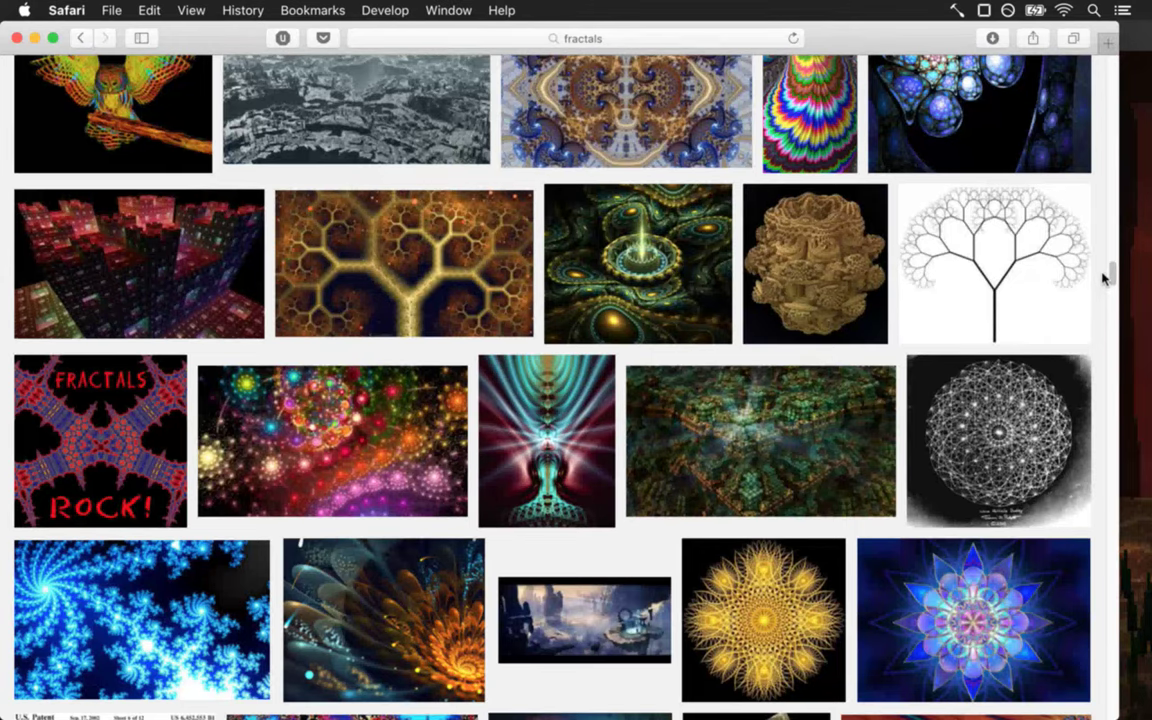
{"action": "scroll", "coordinate": [1103, 278], "scroll_direction": "down", "scroll_amount": 8}
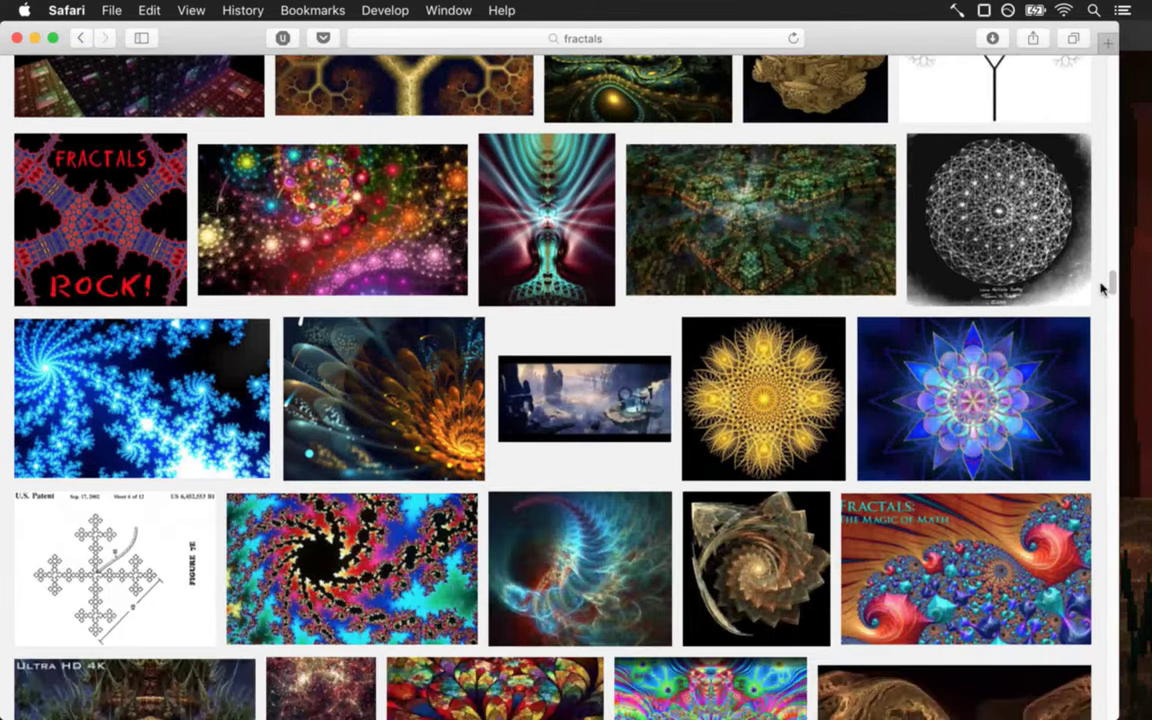
{"action": "scroll", "coordinate": [1100, 295], "scroll_direction": "down", "scroll_amount": 5}
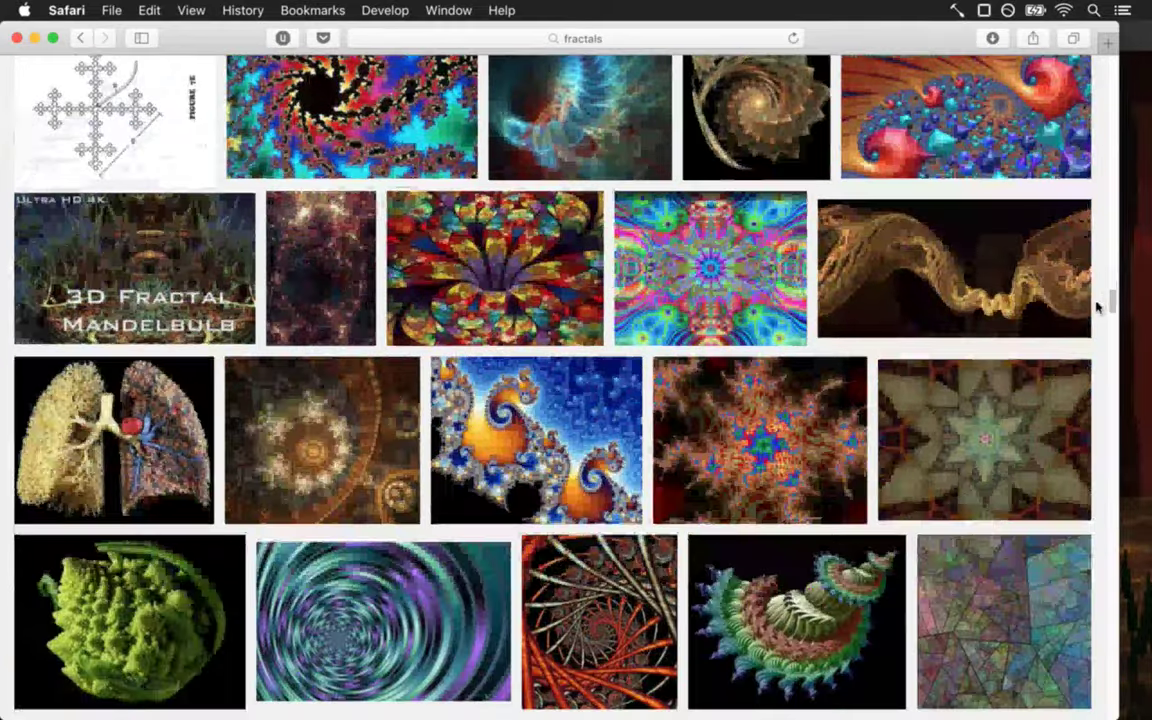
{"action": "scroll", "coordinate": [1097, 307], "scroll_direction": "down", "scroll_amount": 1}
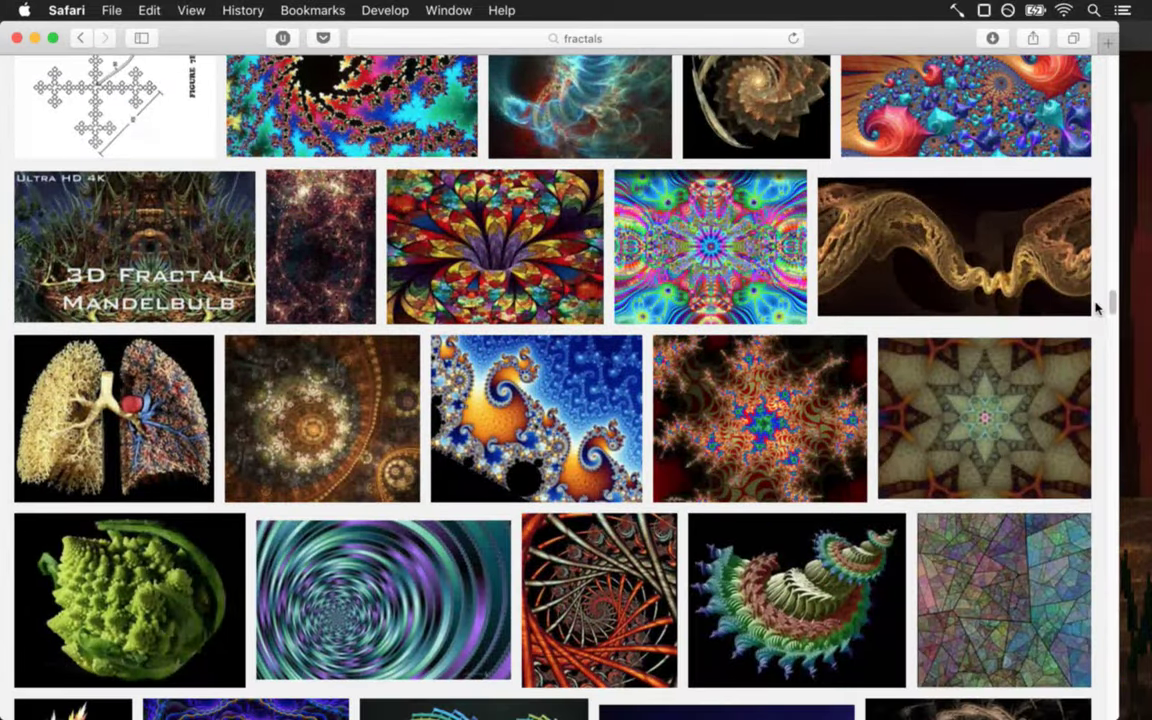
{"action": "scroll", "coordinate": [1097, 307], "scroll_direction": "down", "scroll_amount": 8}
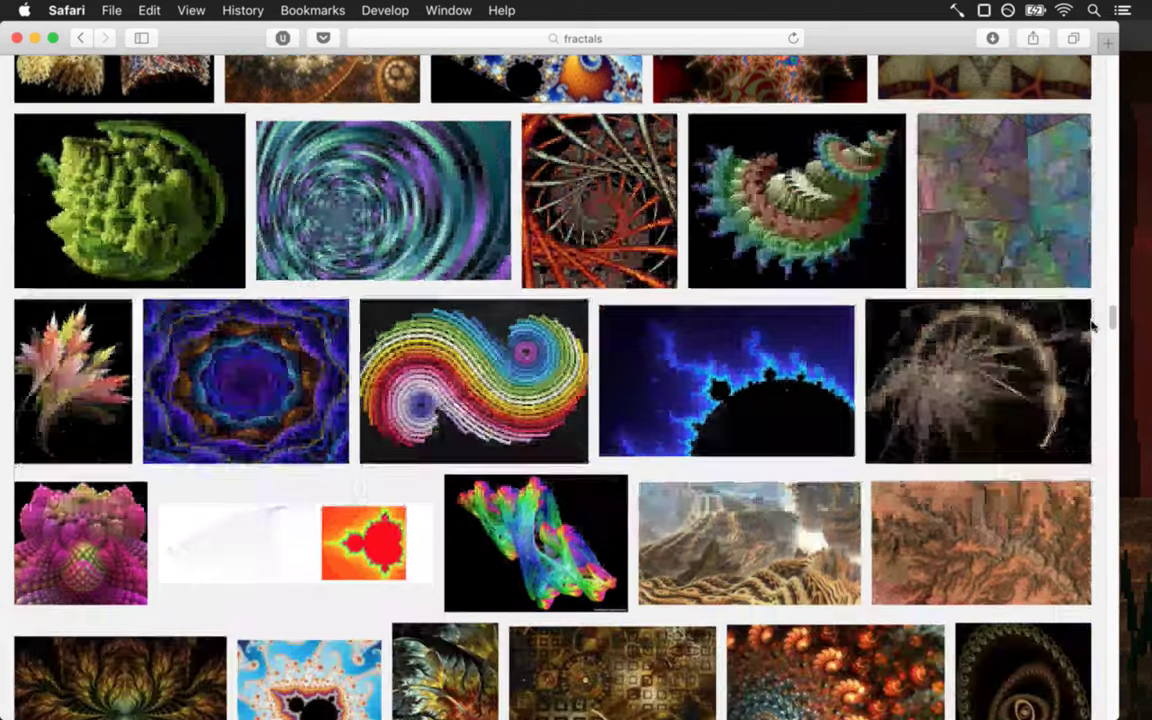
{"action": "scroll", "coordinate": [1093, 325], "scroll_direction": "down", "scroll_amount": 4}
{"action": "scroll", "coordinate": [1090, 333], "scroll_direction": "down", "scroll_amount": 2}
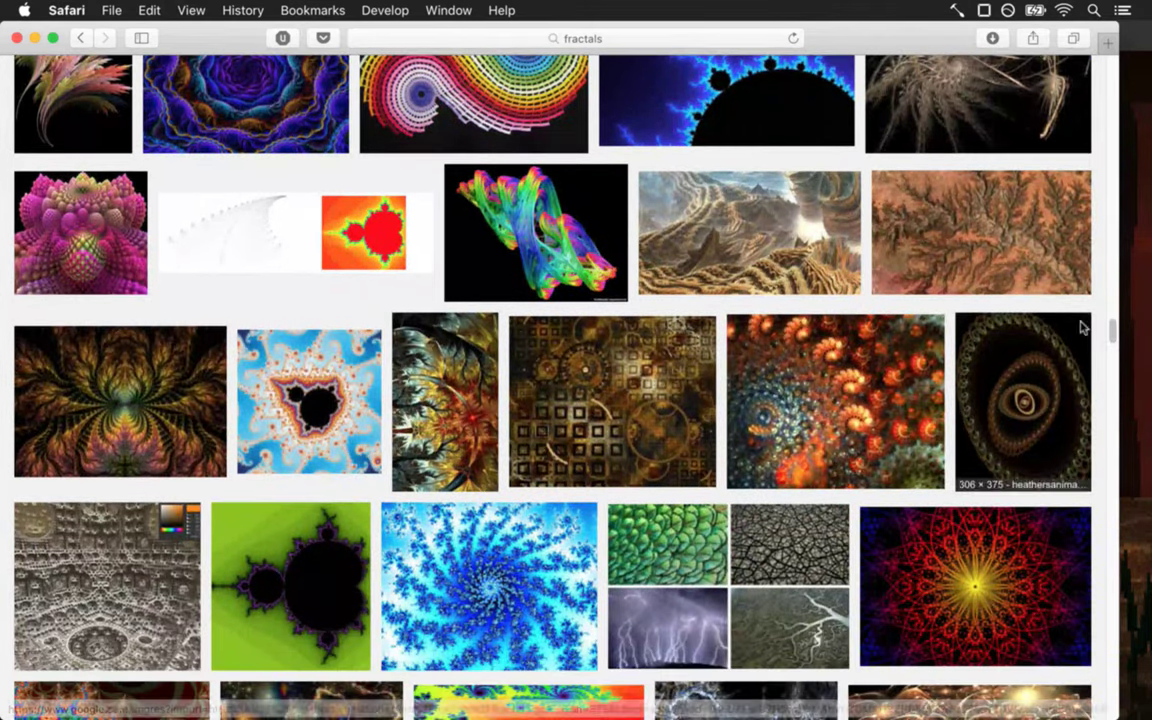
{"action": "left_click", "coordinate": [152, 388]}
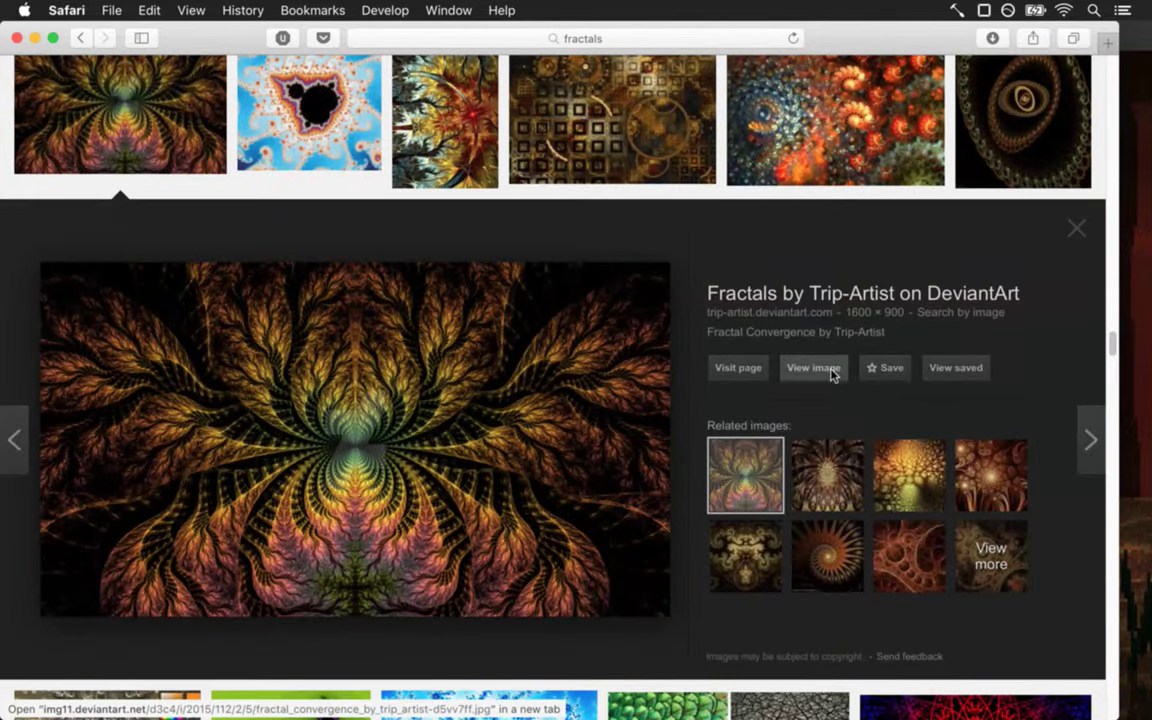
{"action": "left_click", "coordinate": [1075, 231]}
Examine the striped red spiral fractal farther down the results and preview the ornate bronze "Fractal Image Jan19_1".
{"action": "mouse_move", "coordinate": [1111, 368]}
{"action": "left_mouse_down"}
{"action": "mouse_move", "coordinate": [1111, 342]}
{"action": "mouse_move", "coordinate": [1110, 371]}
{"action": "left_mouse_up"}
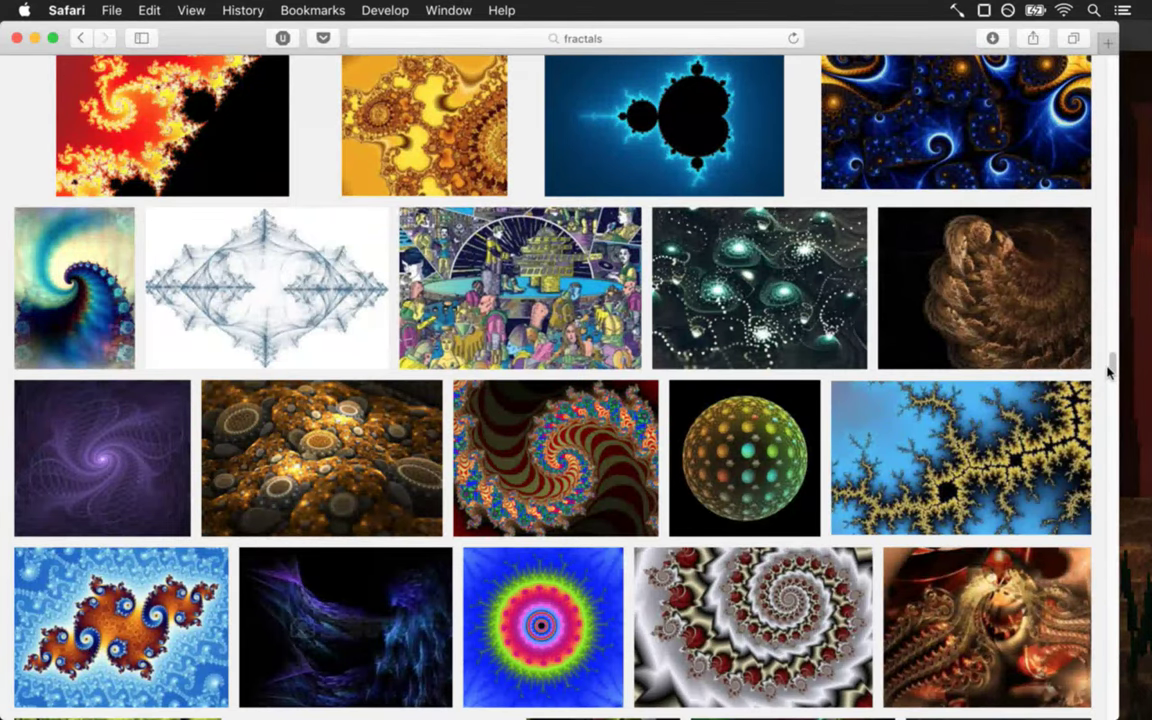
{"action": "scroll", "coordinate": [1108, 368], "scroll_direction": "down", "scroll_amount": 1}
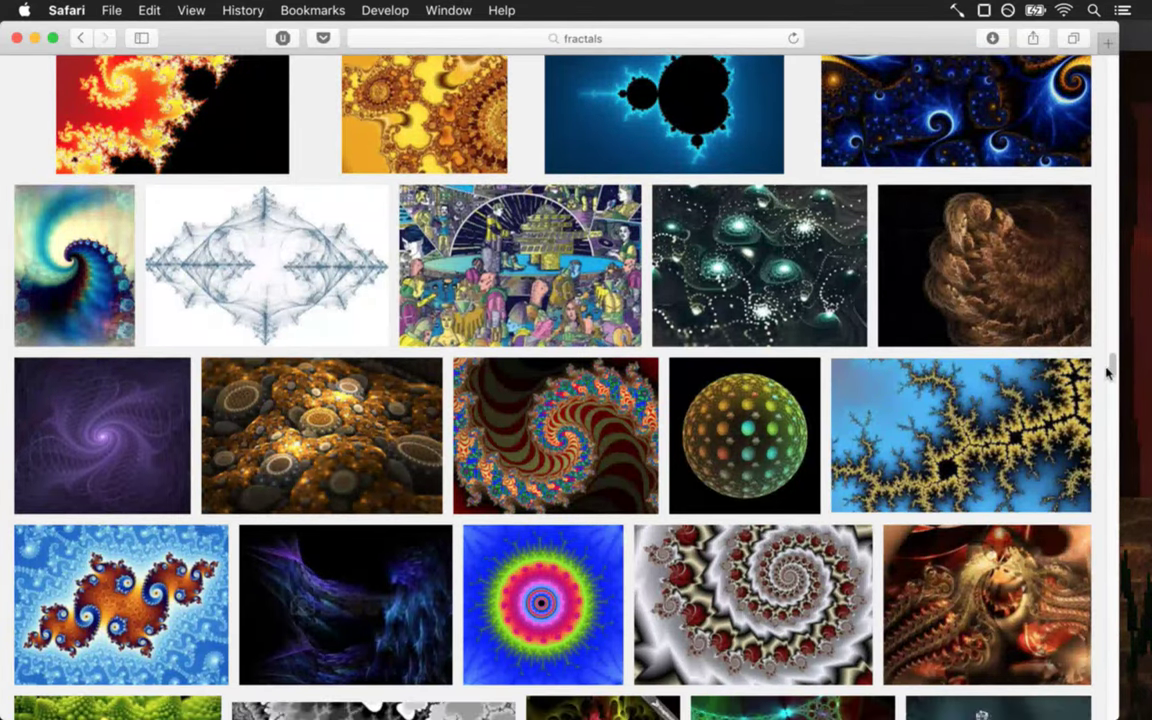
{"action": "left_click", "coordinate": [553, 427]}
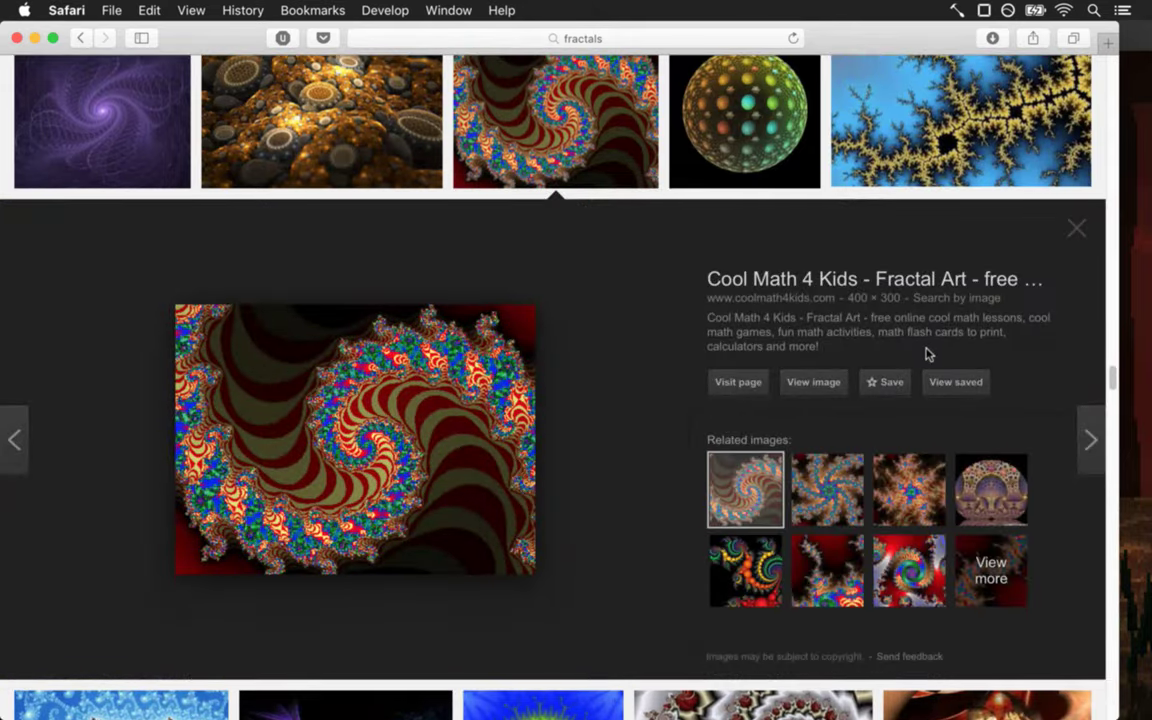
{"action": "left_click", "coordinate": [1076, 229]}
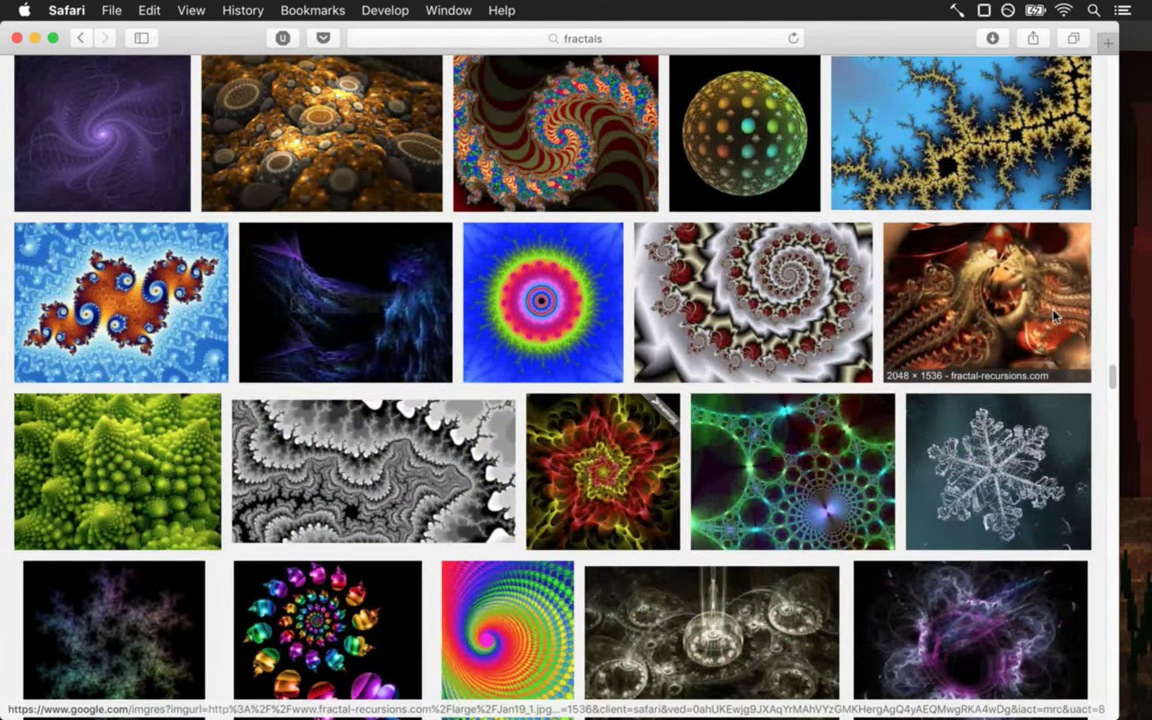
{"action": "left_click", "coordinate": [950, 288]}
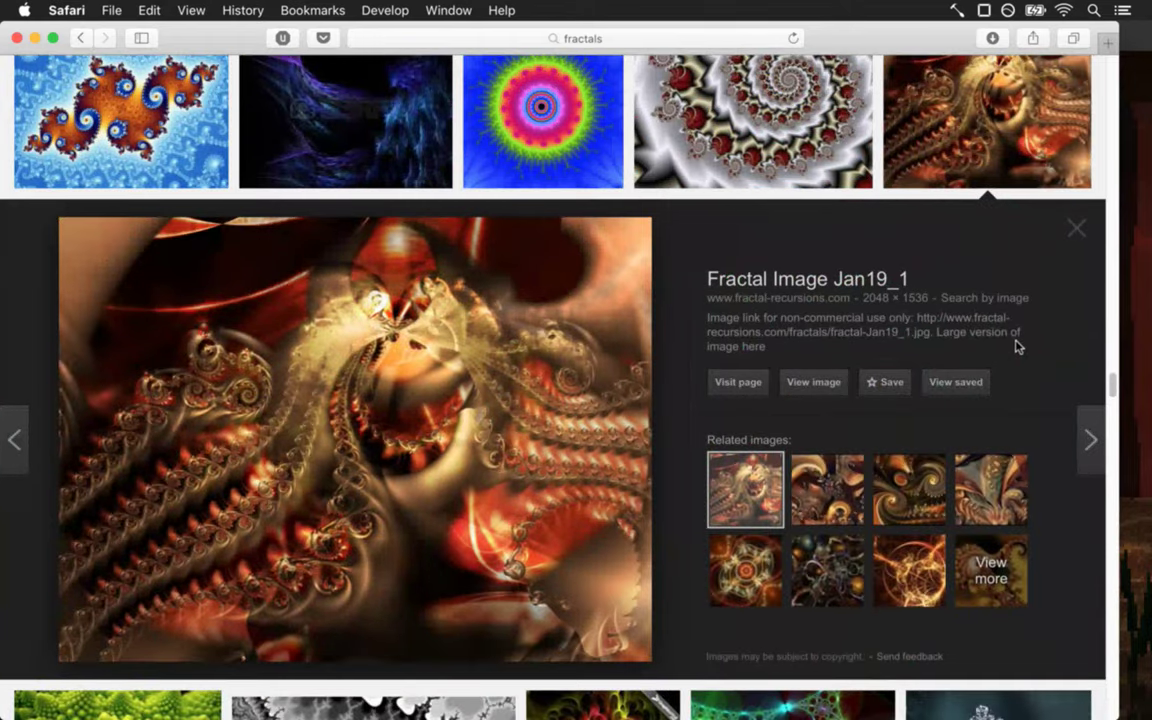